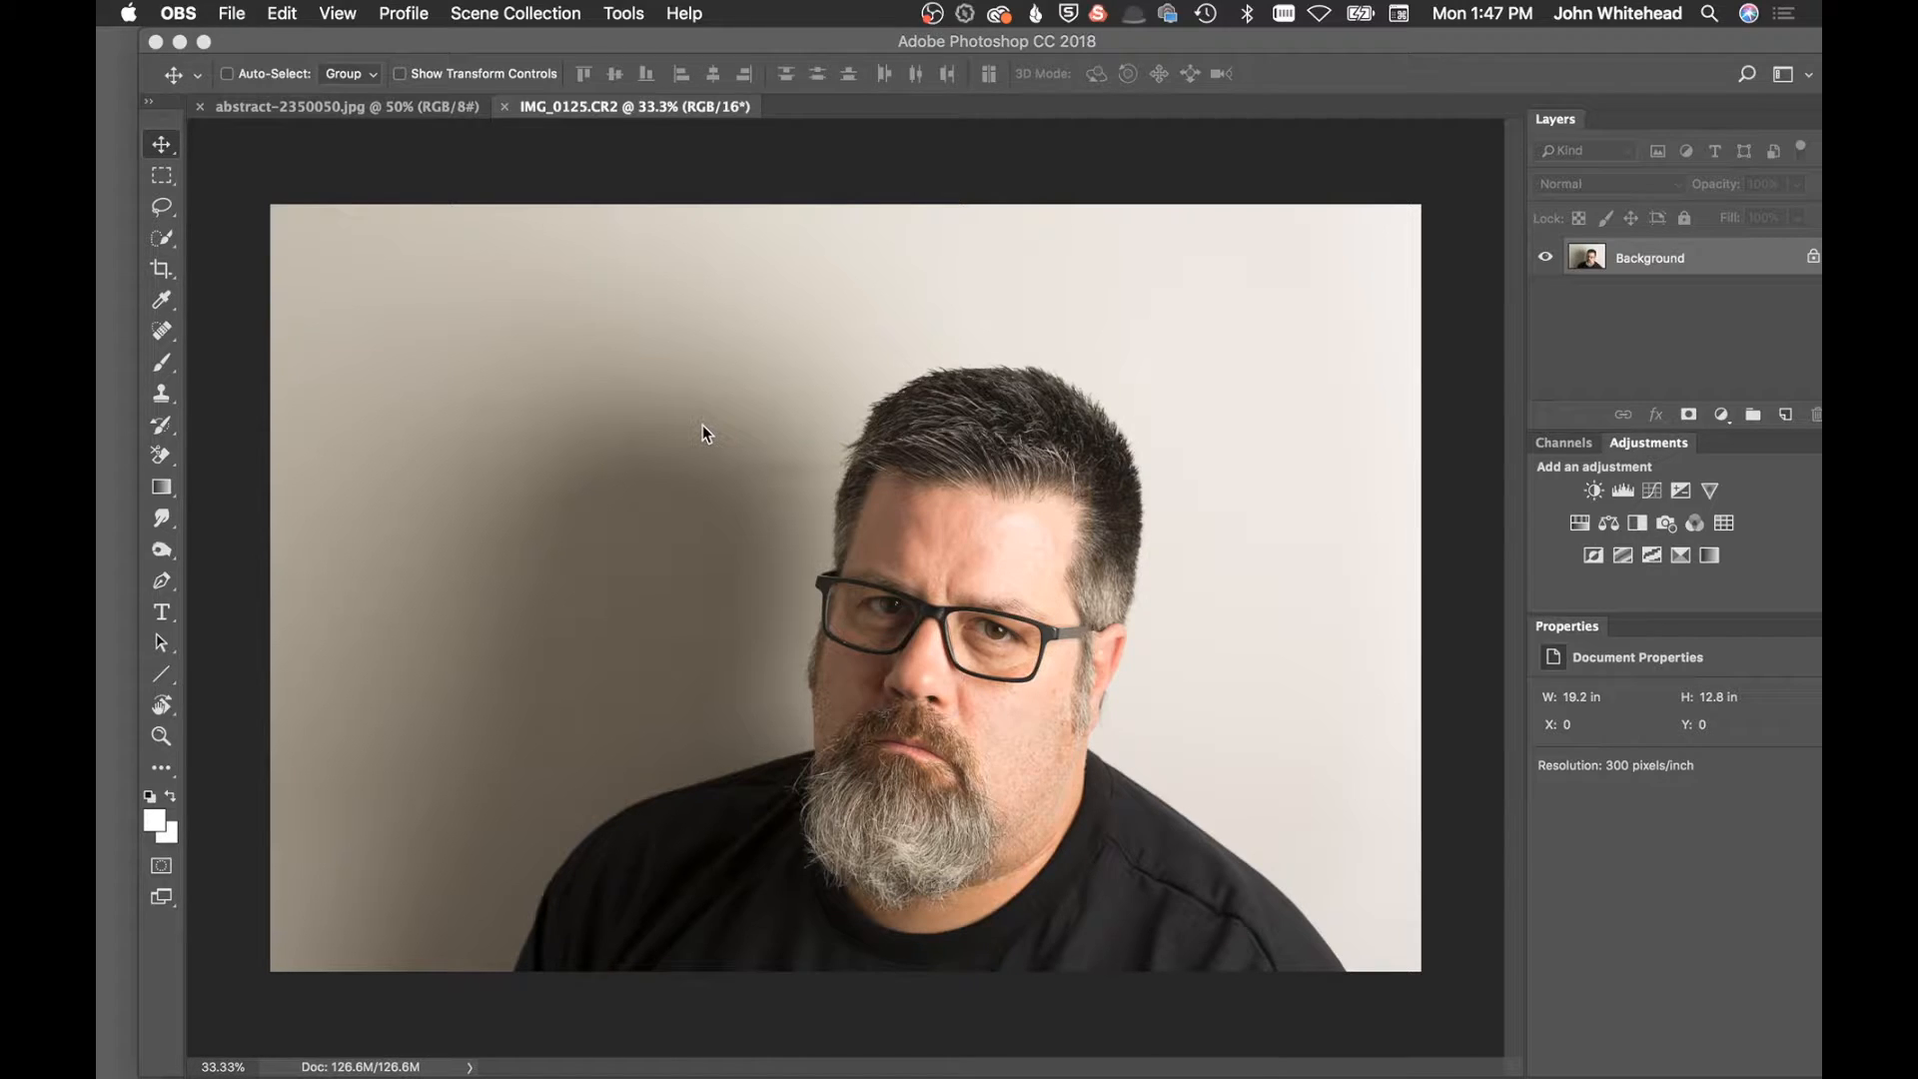
View the abstract-2350050.jpg image, then return to the IMG_0125.CR2 portrait
left_click(351, 106)
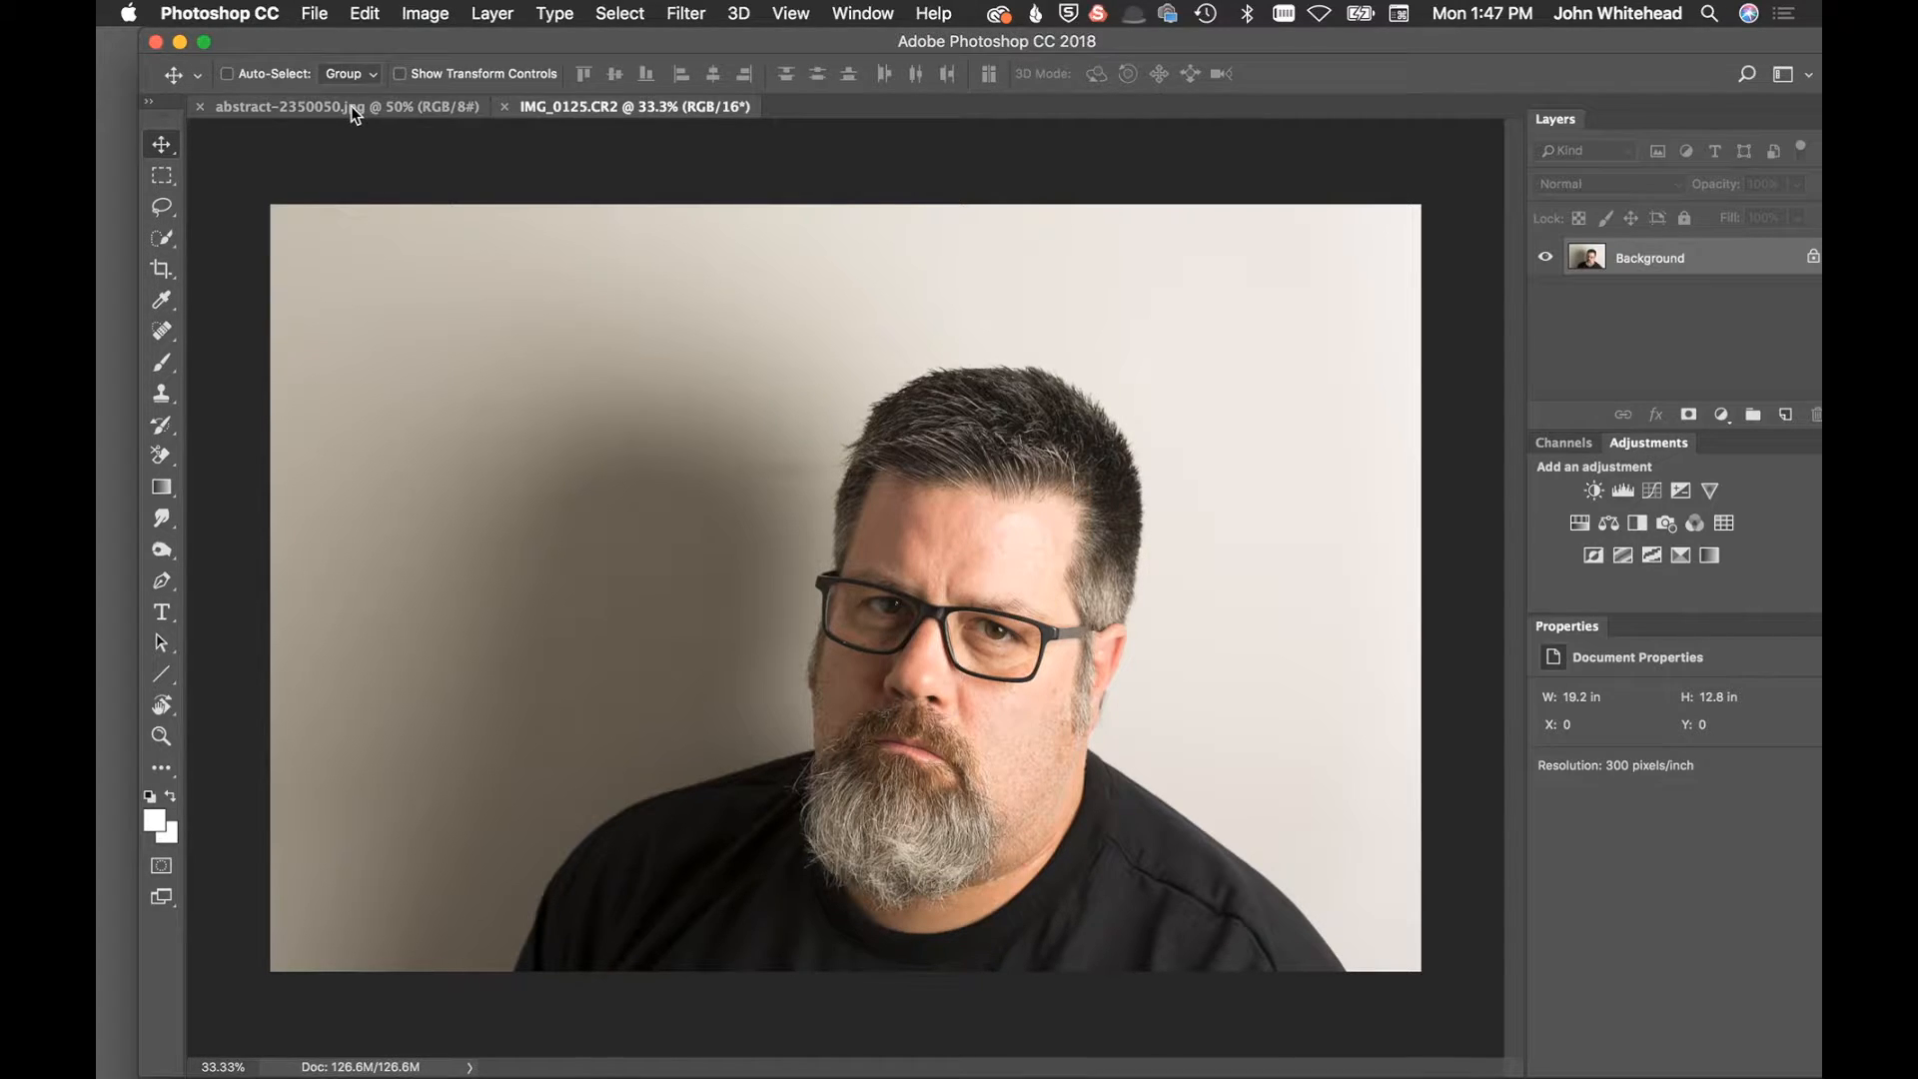
left_click(351, 106)
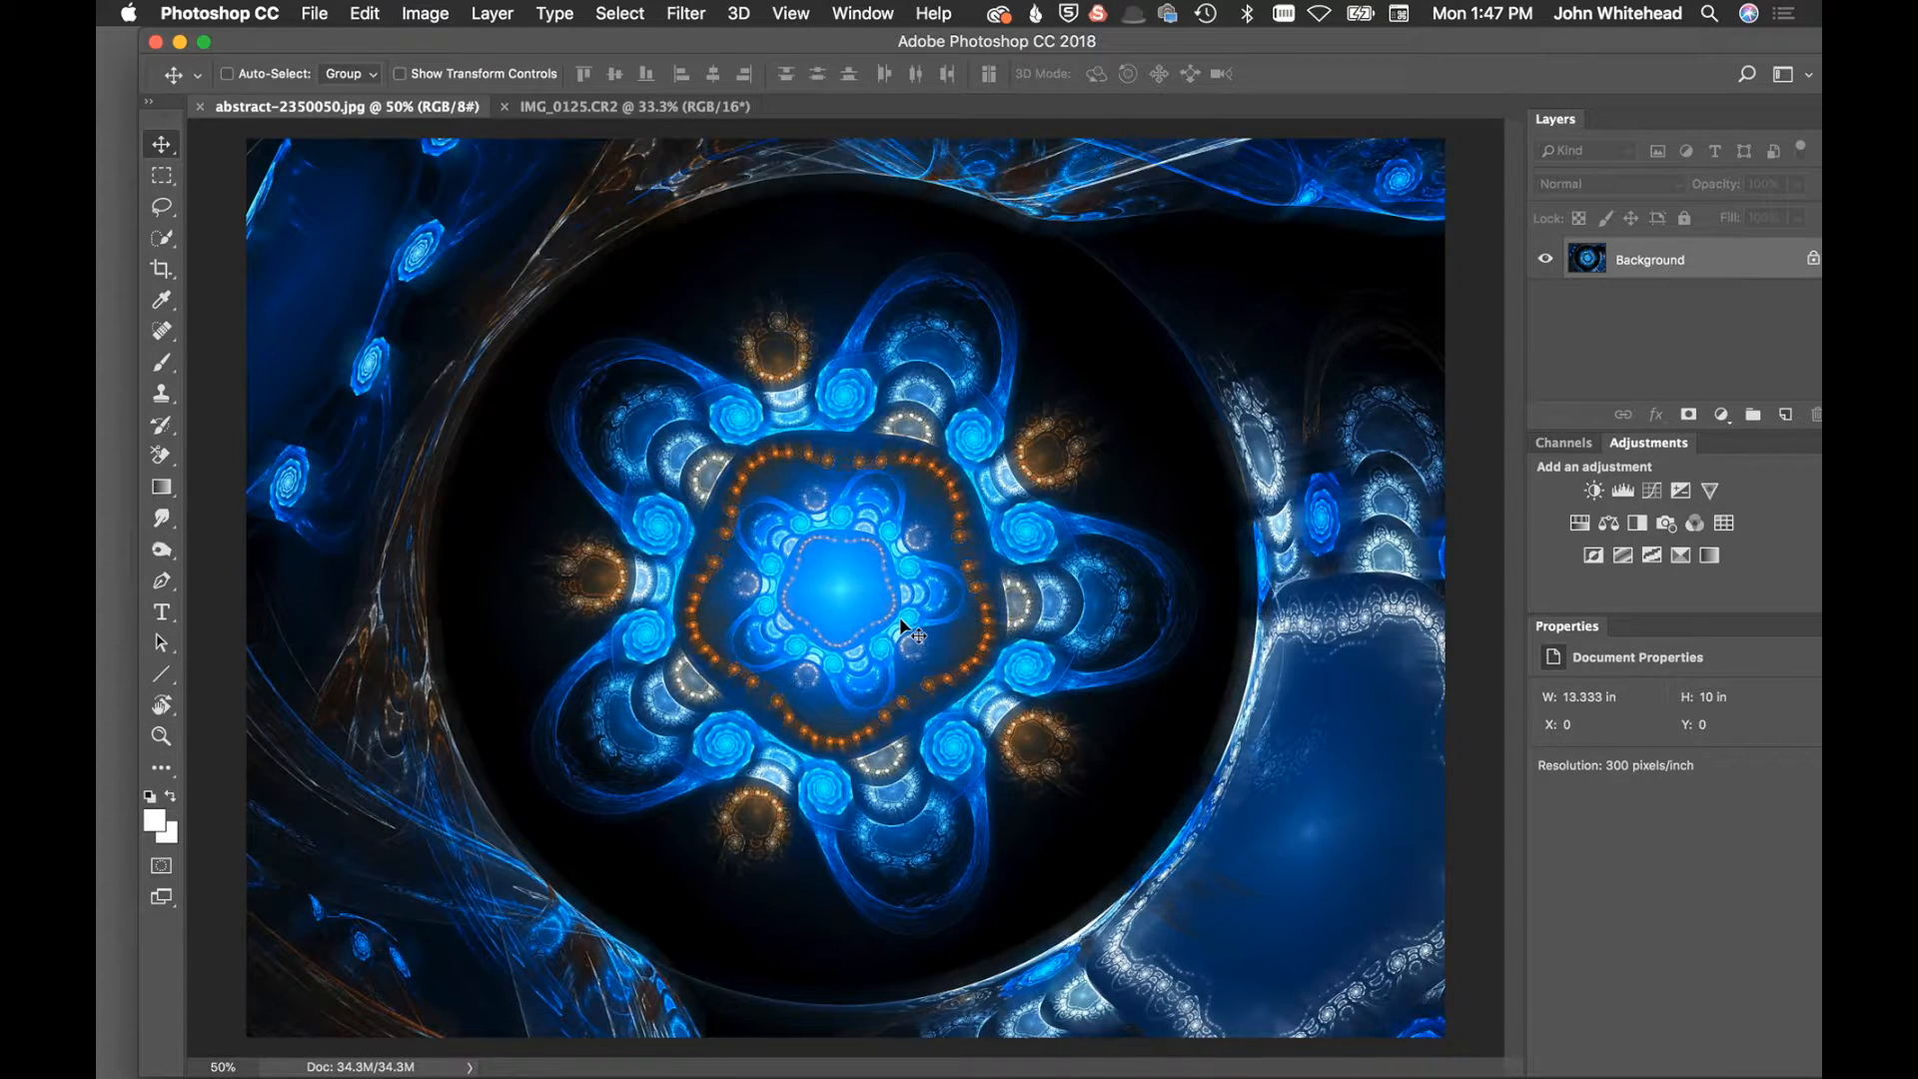
left_click(620, 112)
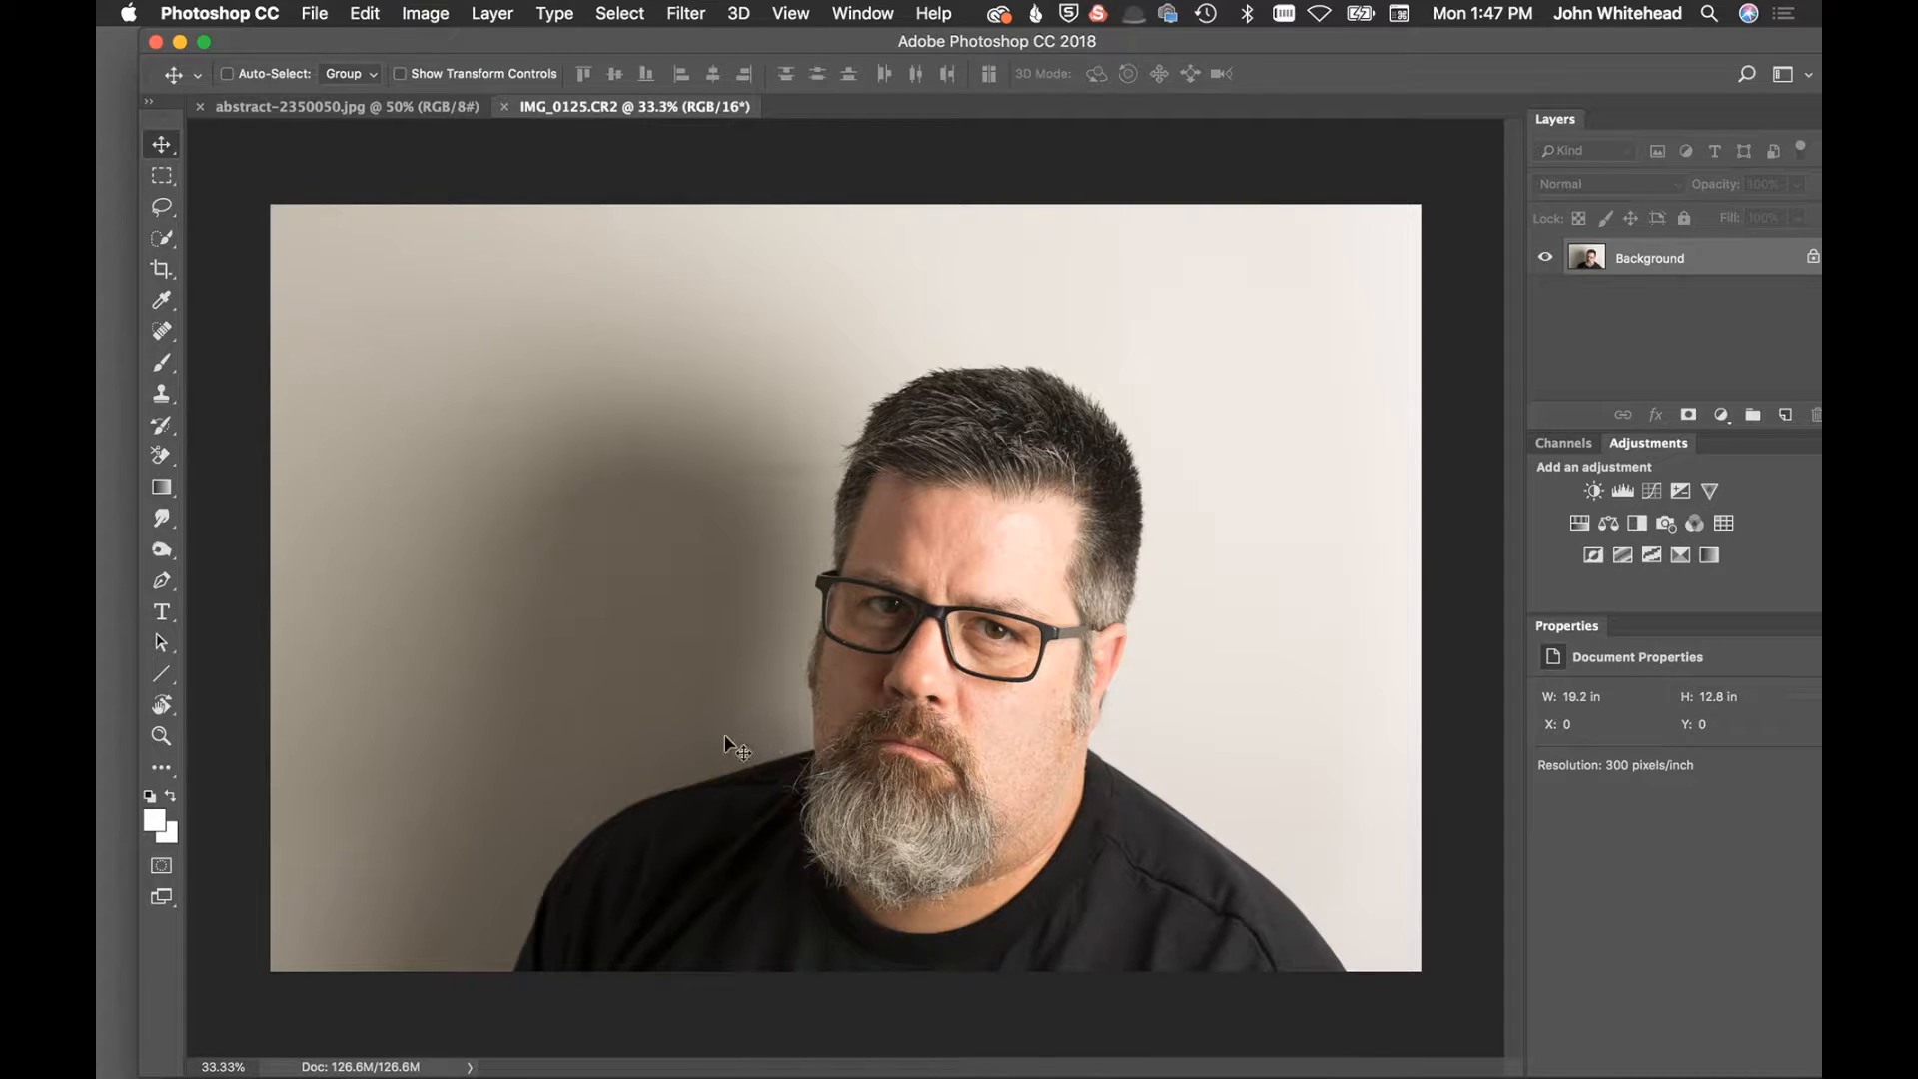
Retouch the skin under the eye in the right-hand lens with the Clone Stamp at 68% flow and brush size 92
key("d")
left_click(165, 394)
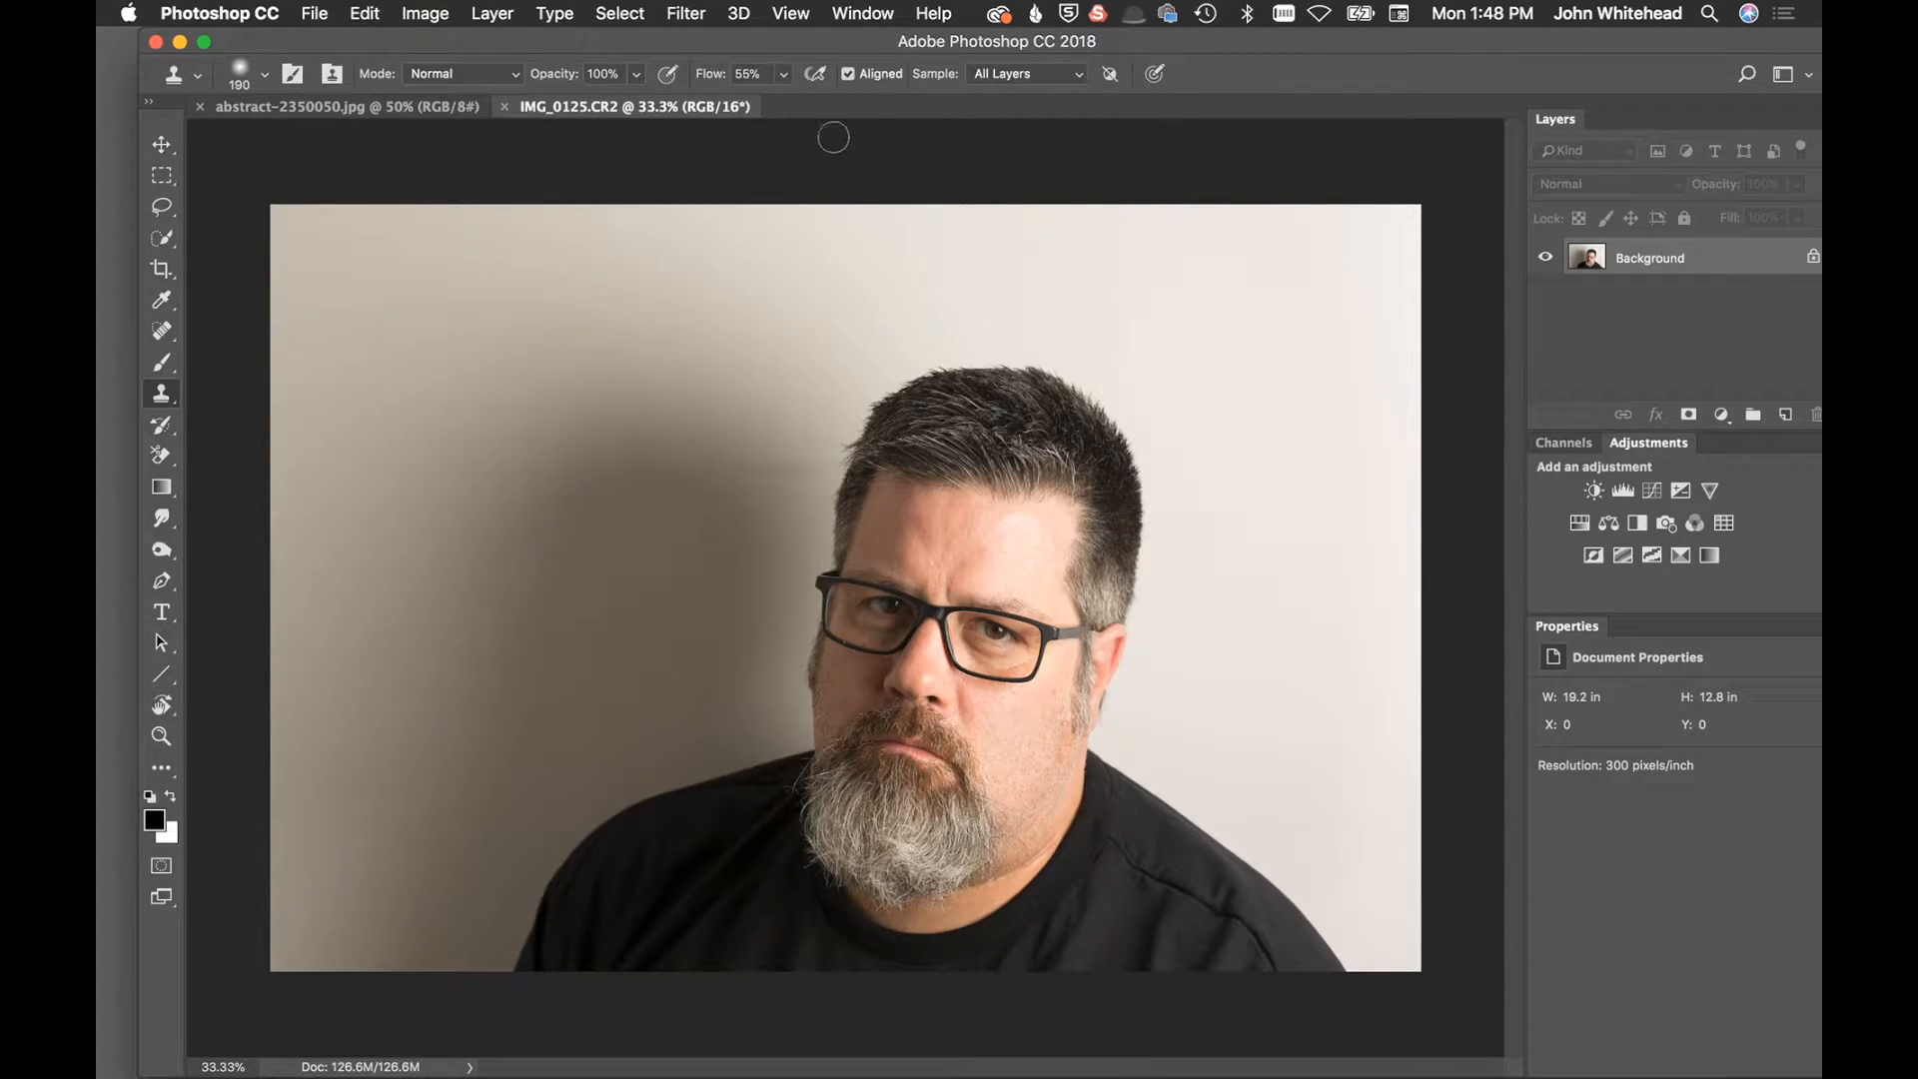
left_click_drag(713, 80, 731, 80)
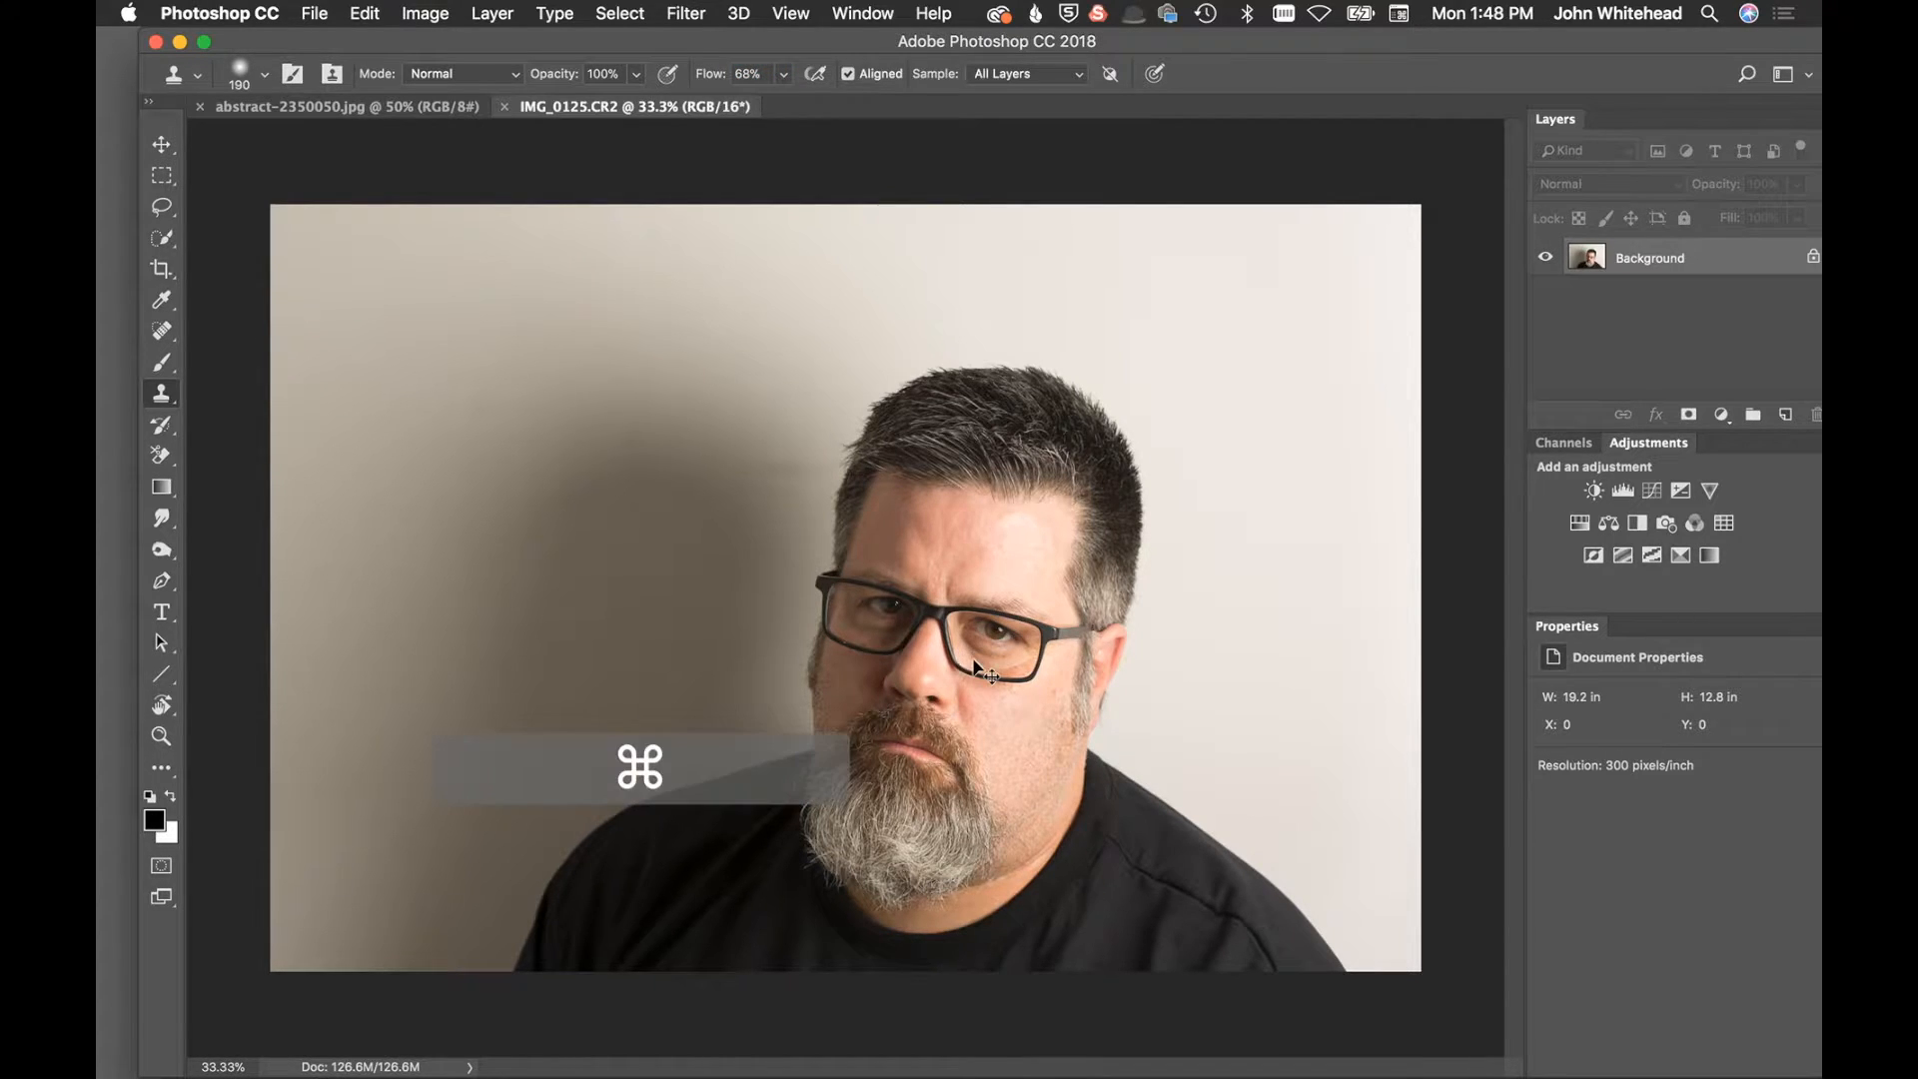
key("super+equal")
key("super+equal")
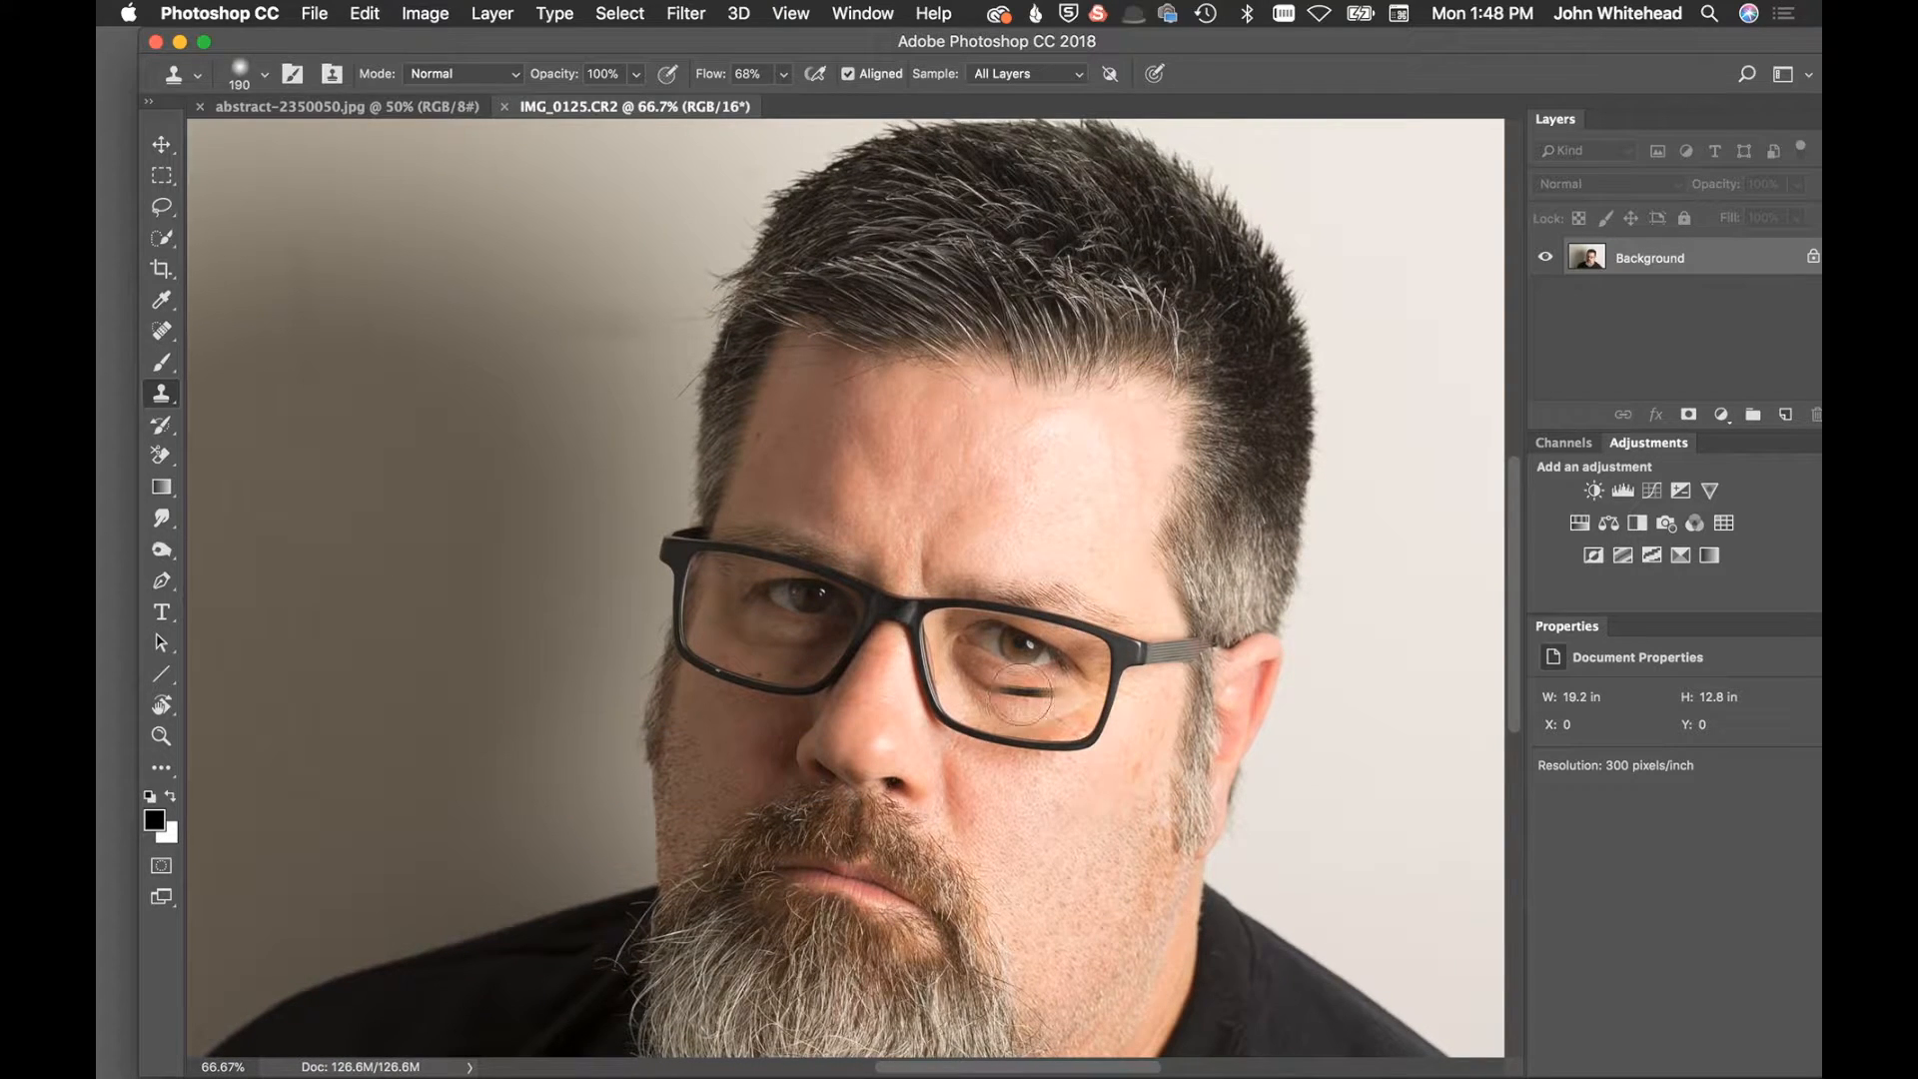
left_click_drag(1009, 699, 972, 696)
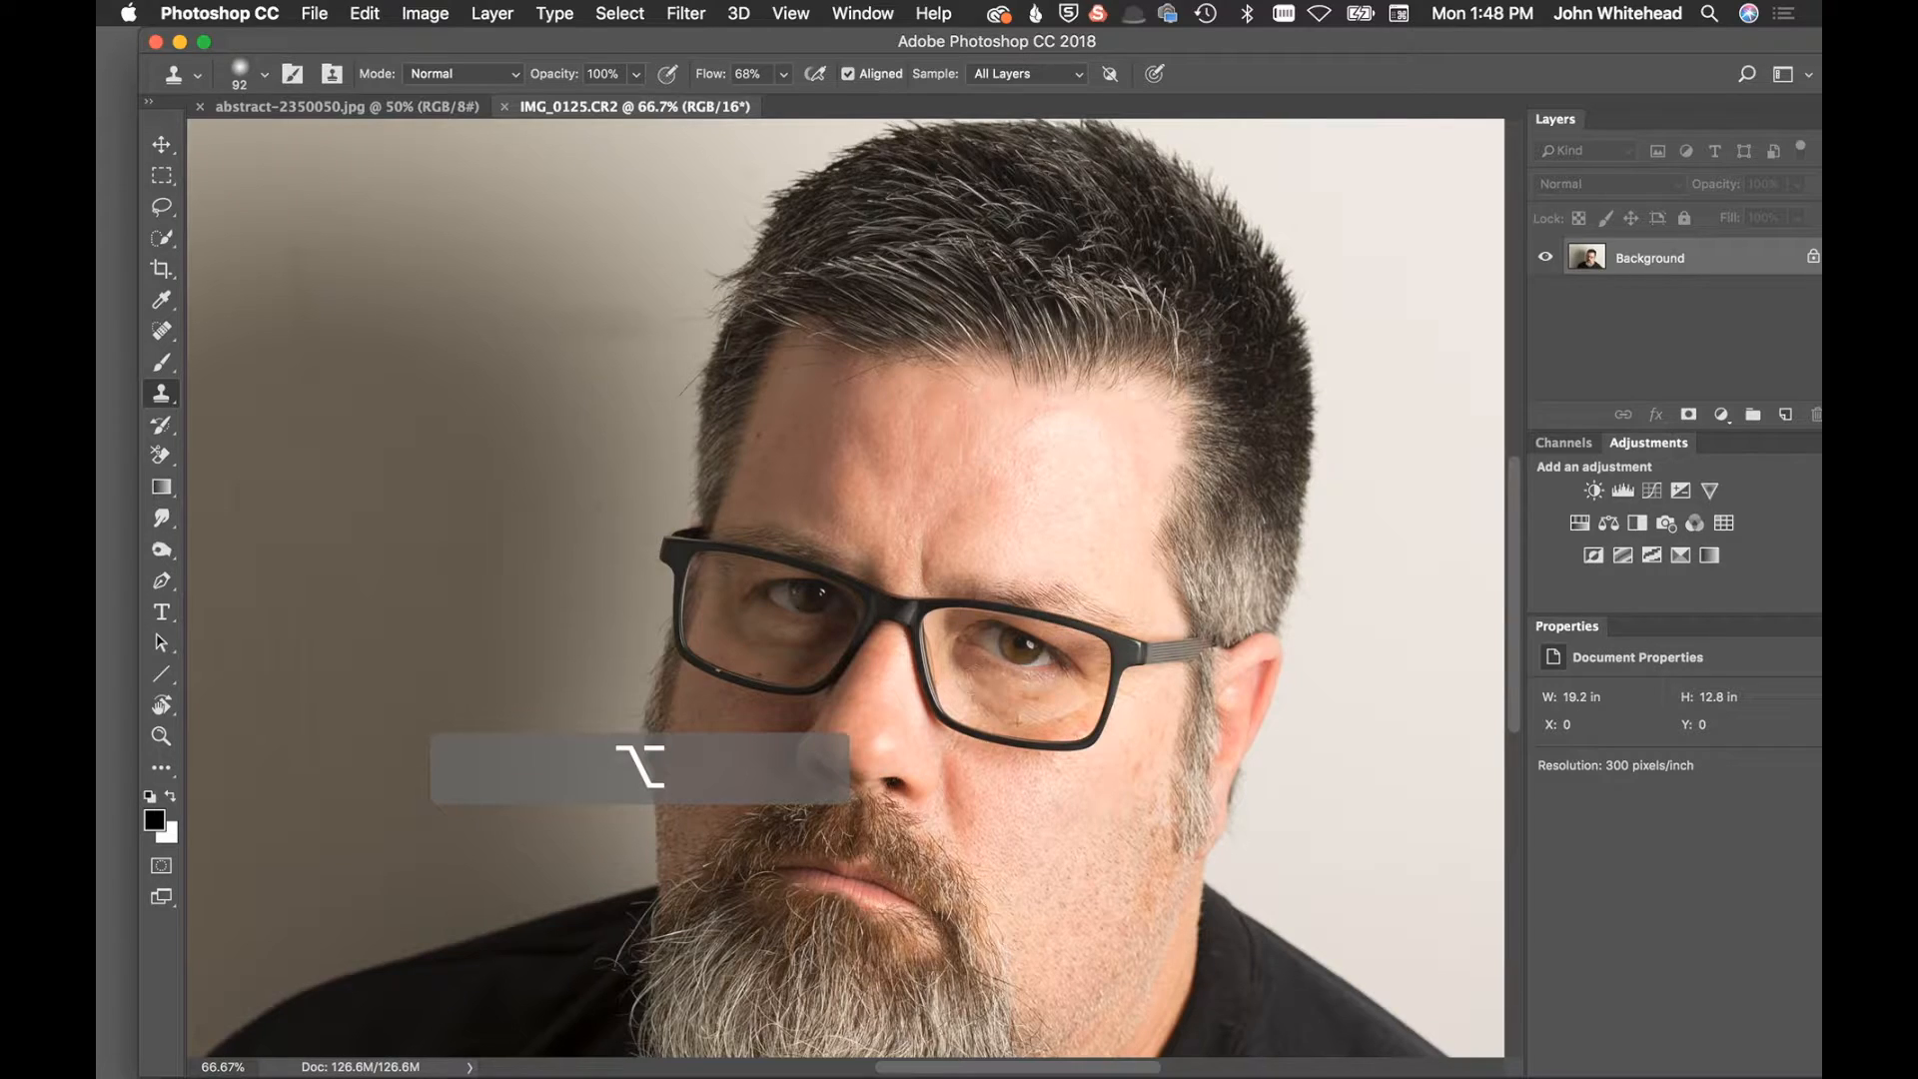
left_click(1016, 721, "alt")
left_click(956, 697)
mouse_move(1008, 715)
left_mouse_down()
mouse_move(1062, 699)
mouse_move(1029, 712)
left_mouse_up()
key("super+minus")
key("super+minus")
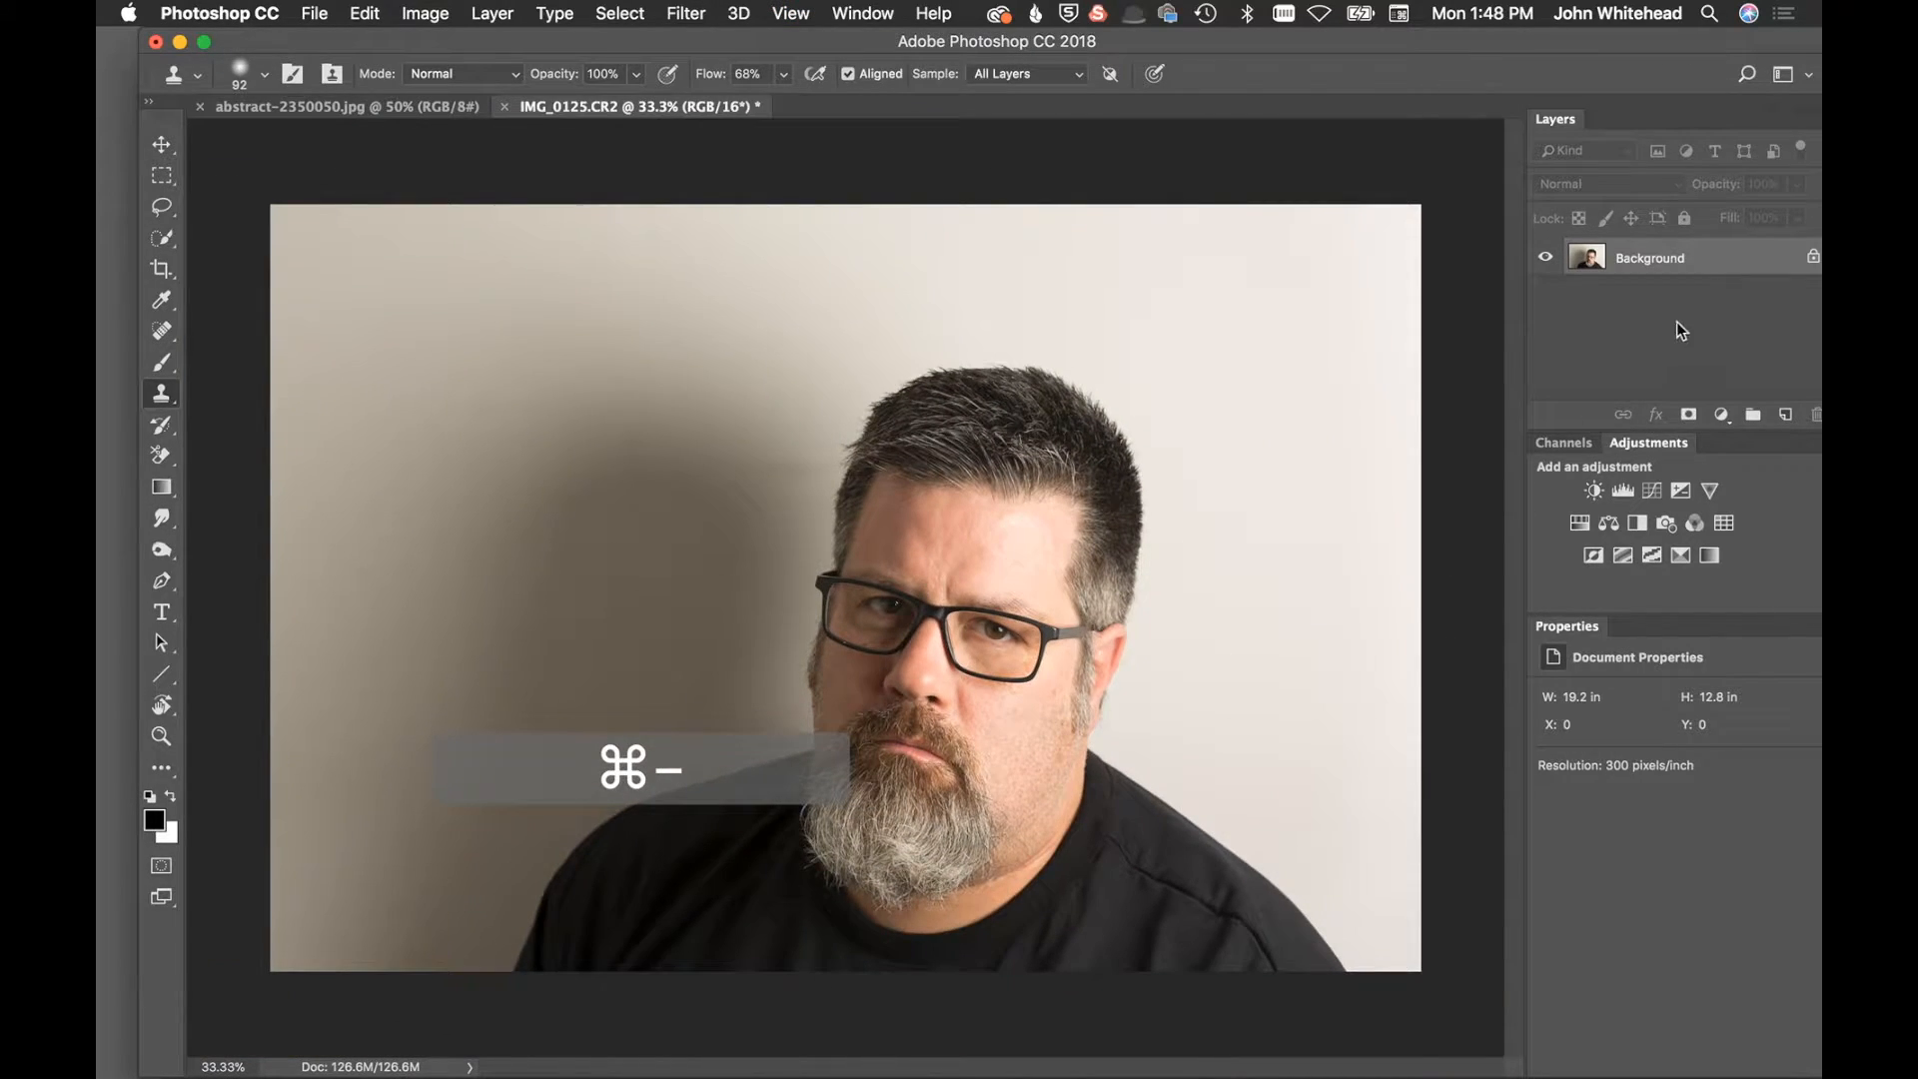
Add two Curves adjustment layers that brighten the portrait, the first with input 132 and output 145, the second with input 137 and output 155
left_click(1645, 492)
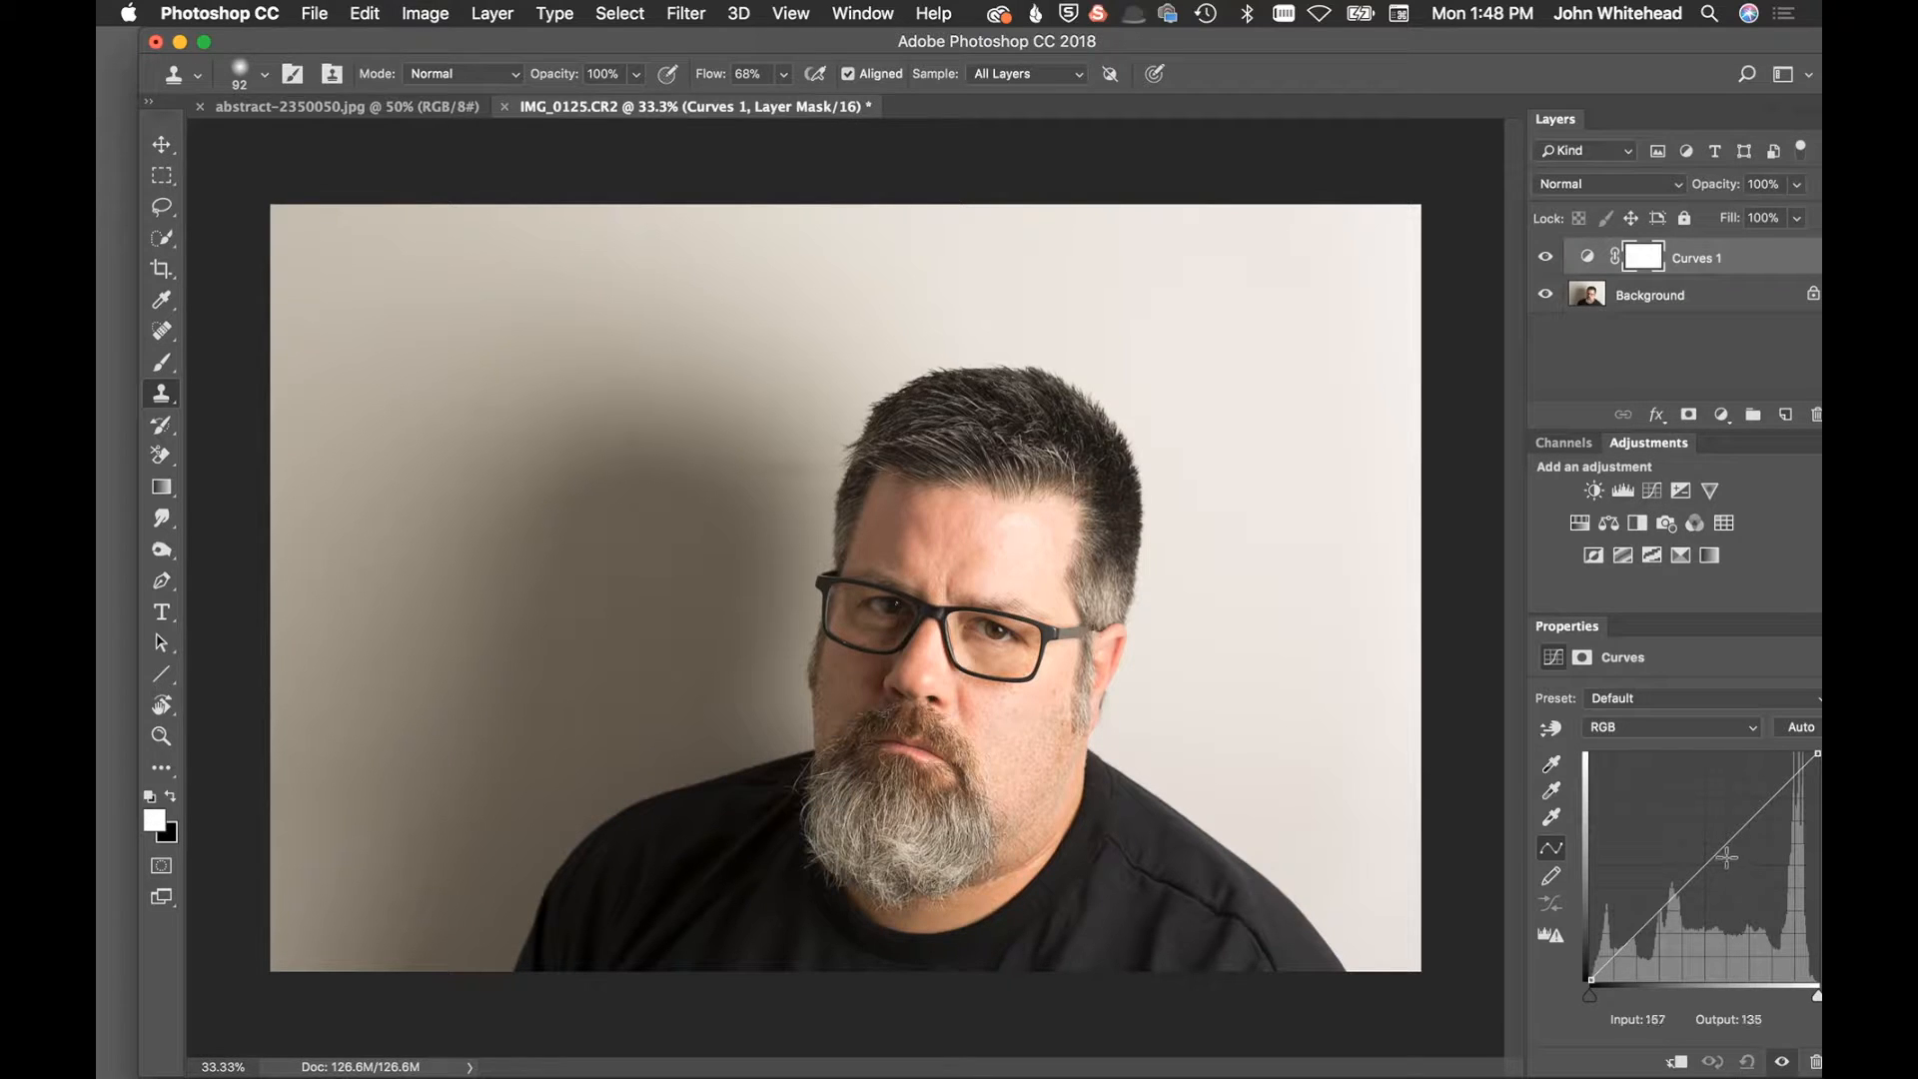
left_click_drag(1714, 851, 1708, 850)
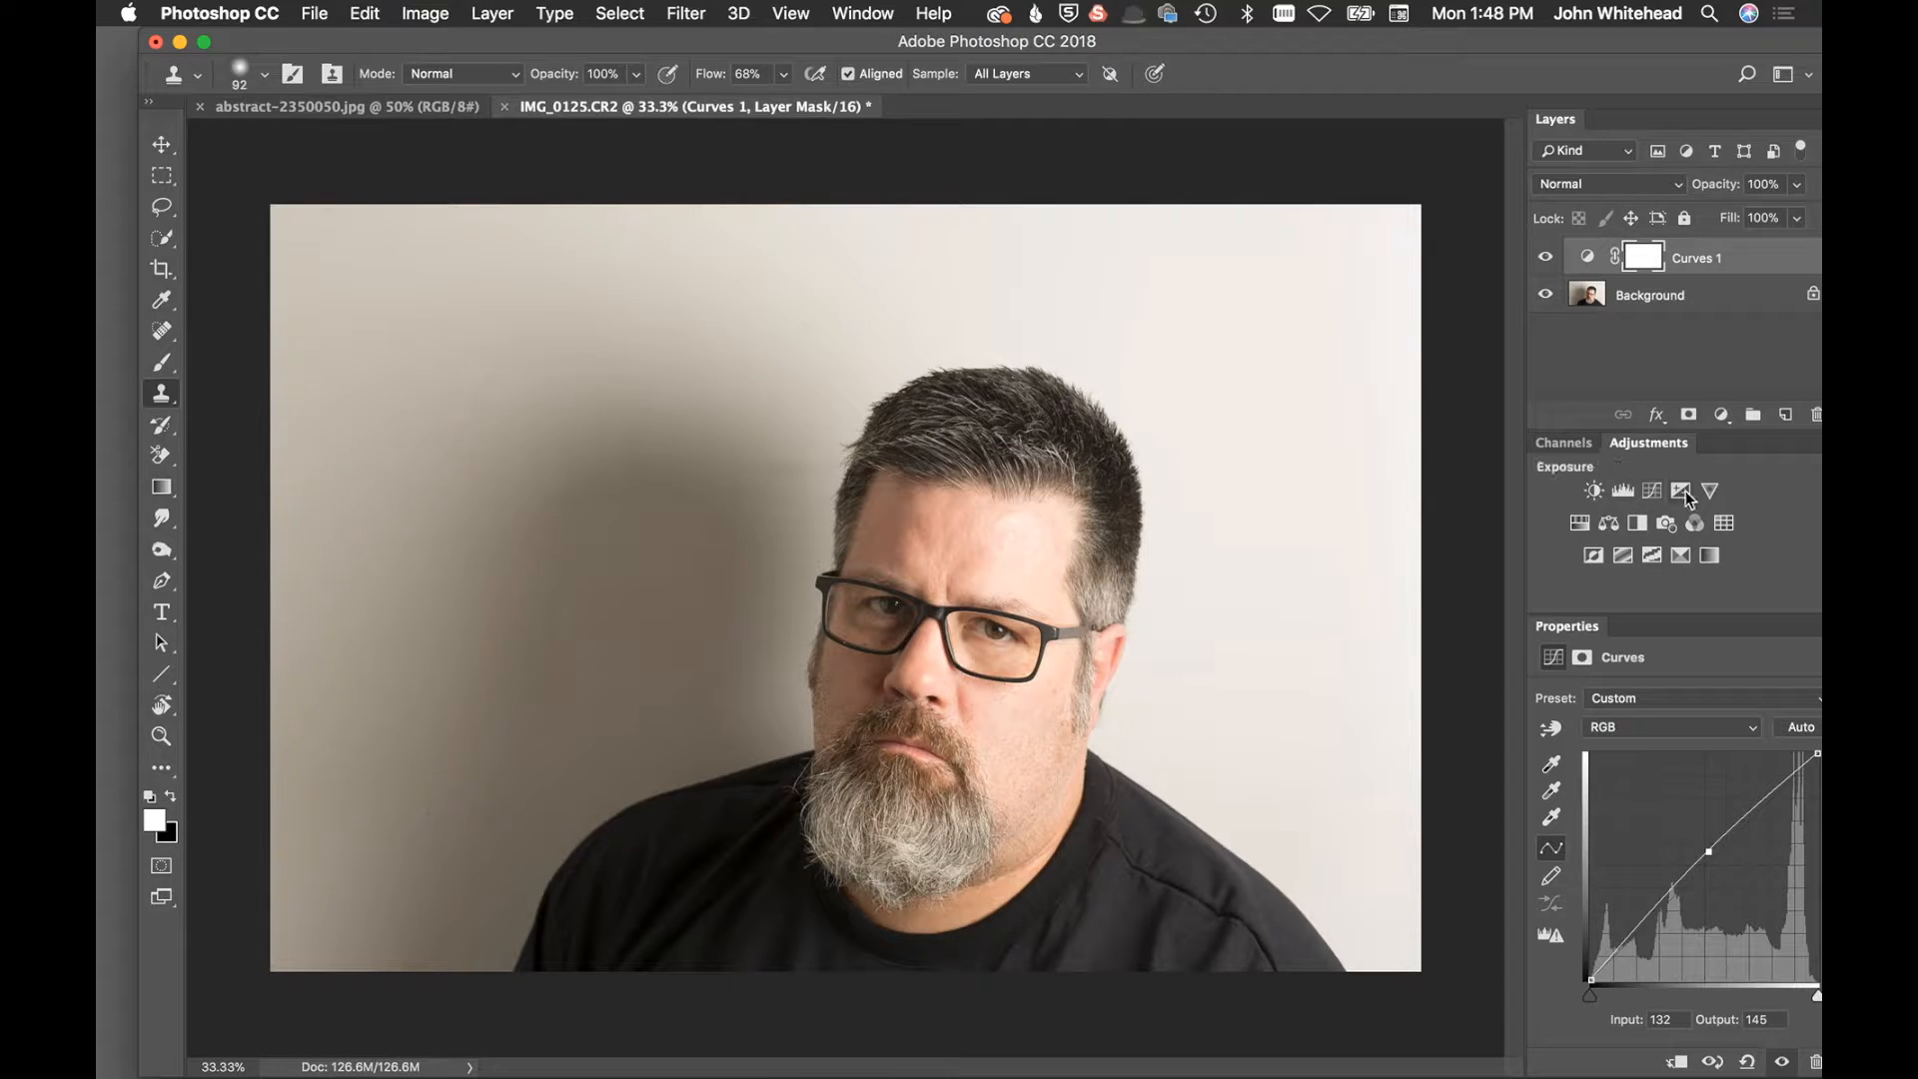
left_click(1652, 490)
left_click_drag(1716, 855, 1712, 840)
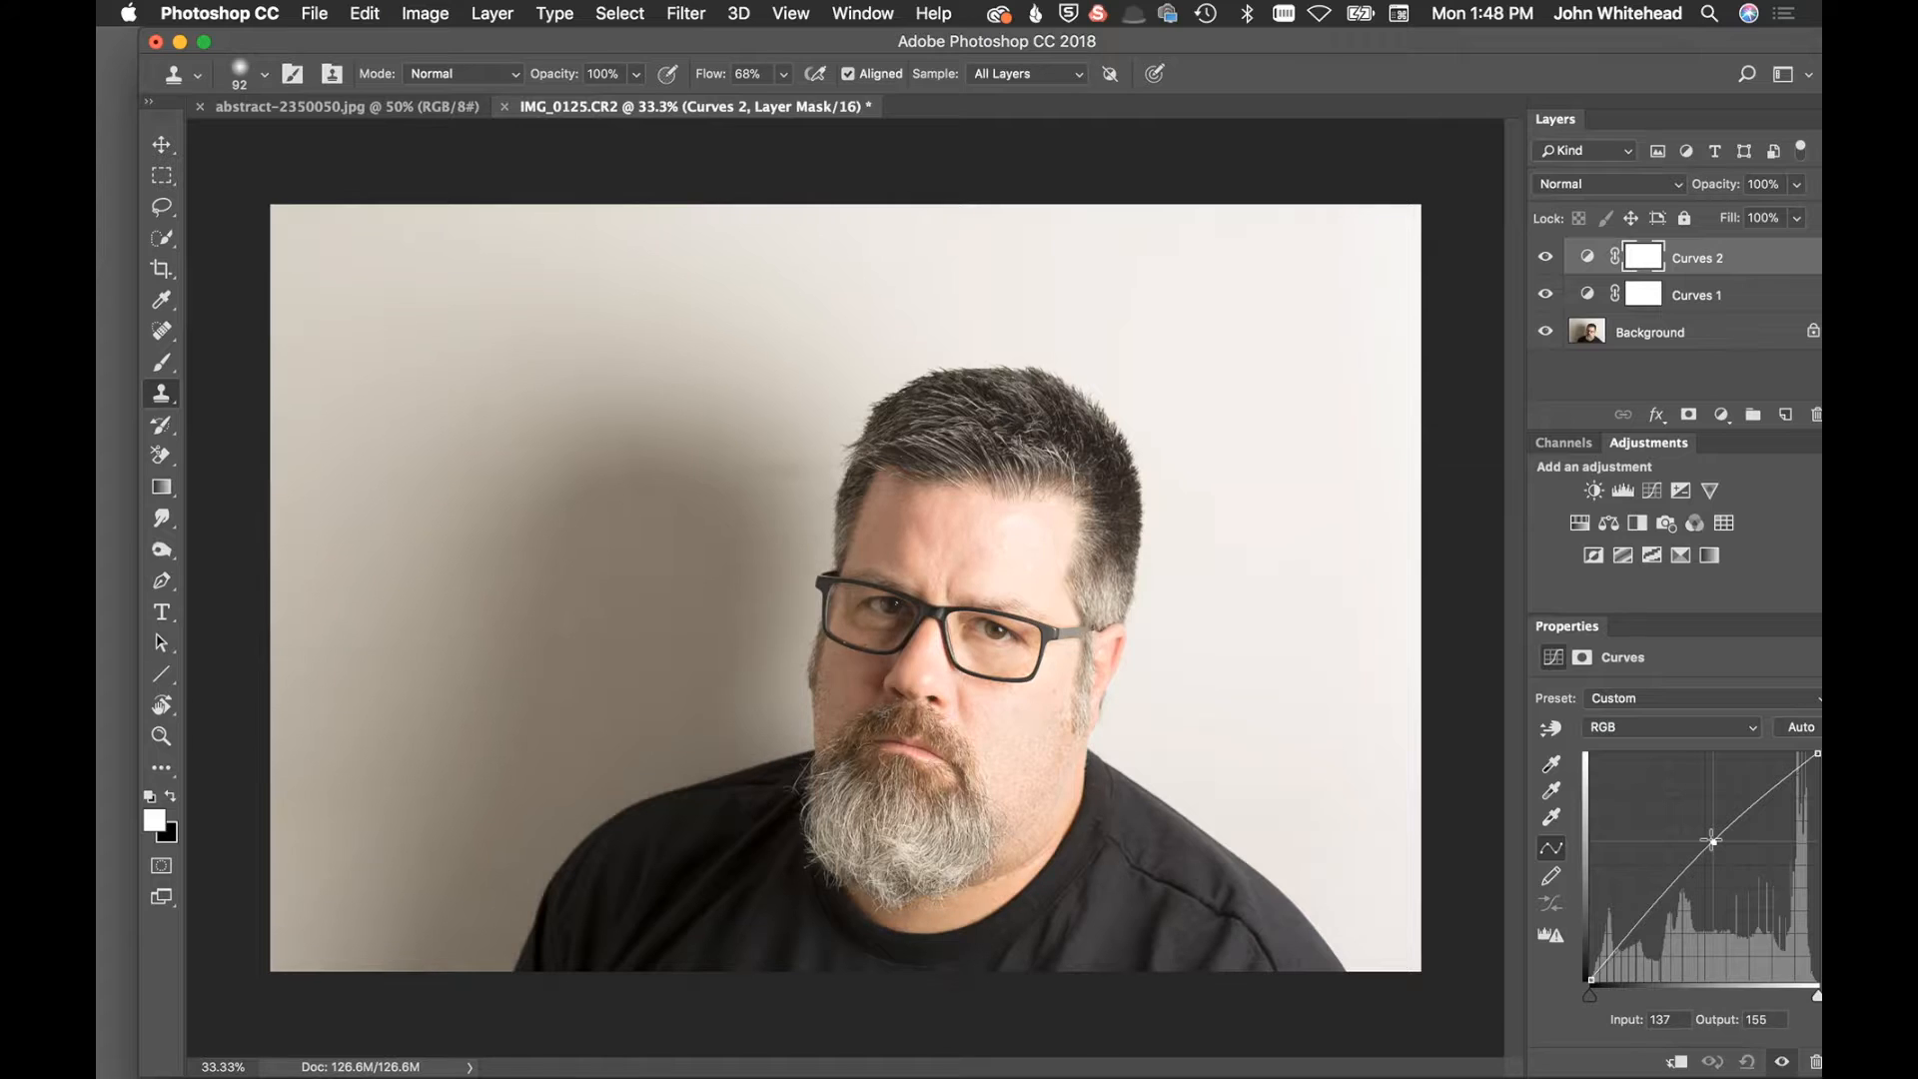
Invert the upper Curves layer's mask and paint white with a 273 px brush over the darker areas of the face, beard and hair
key("super")
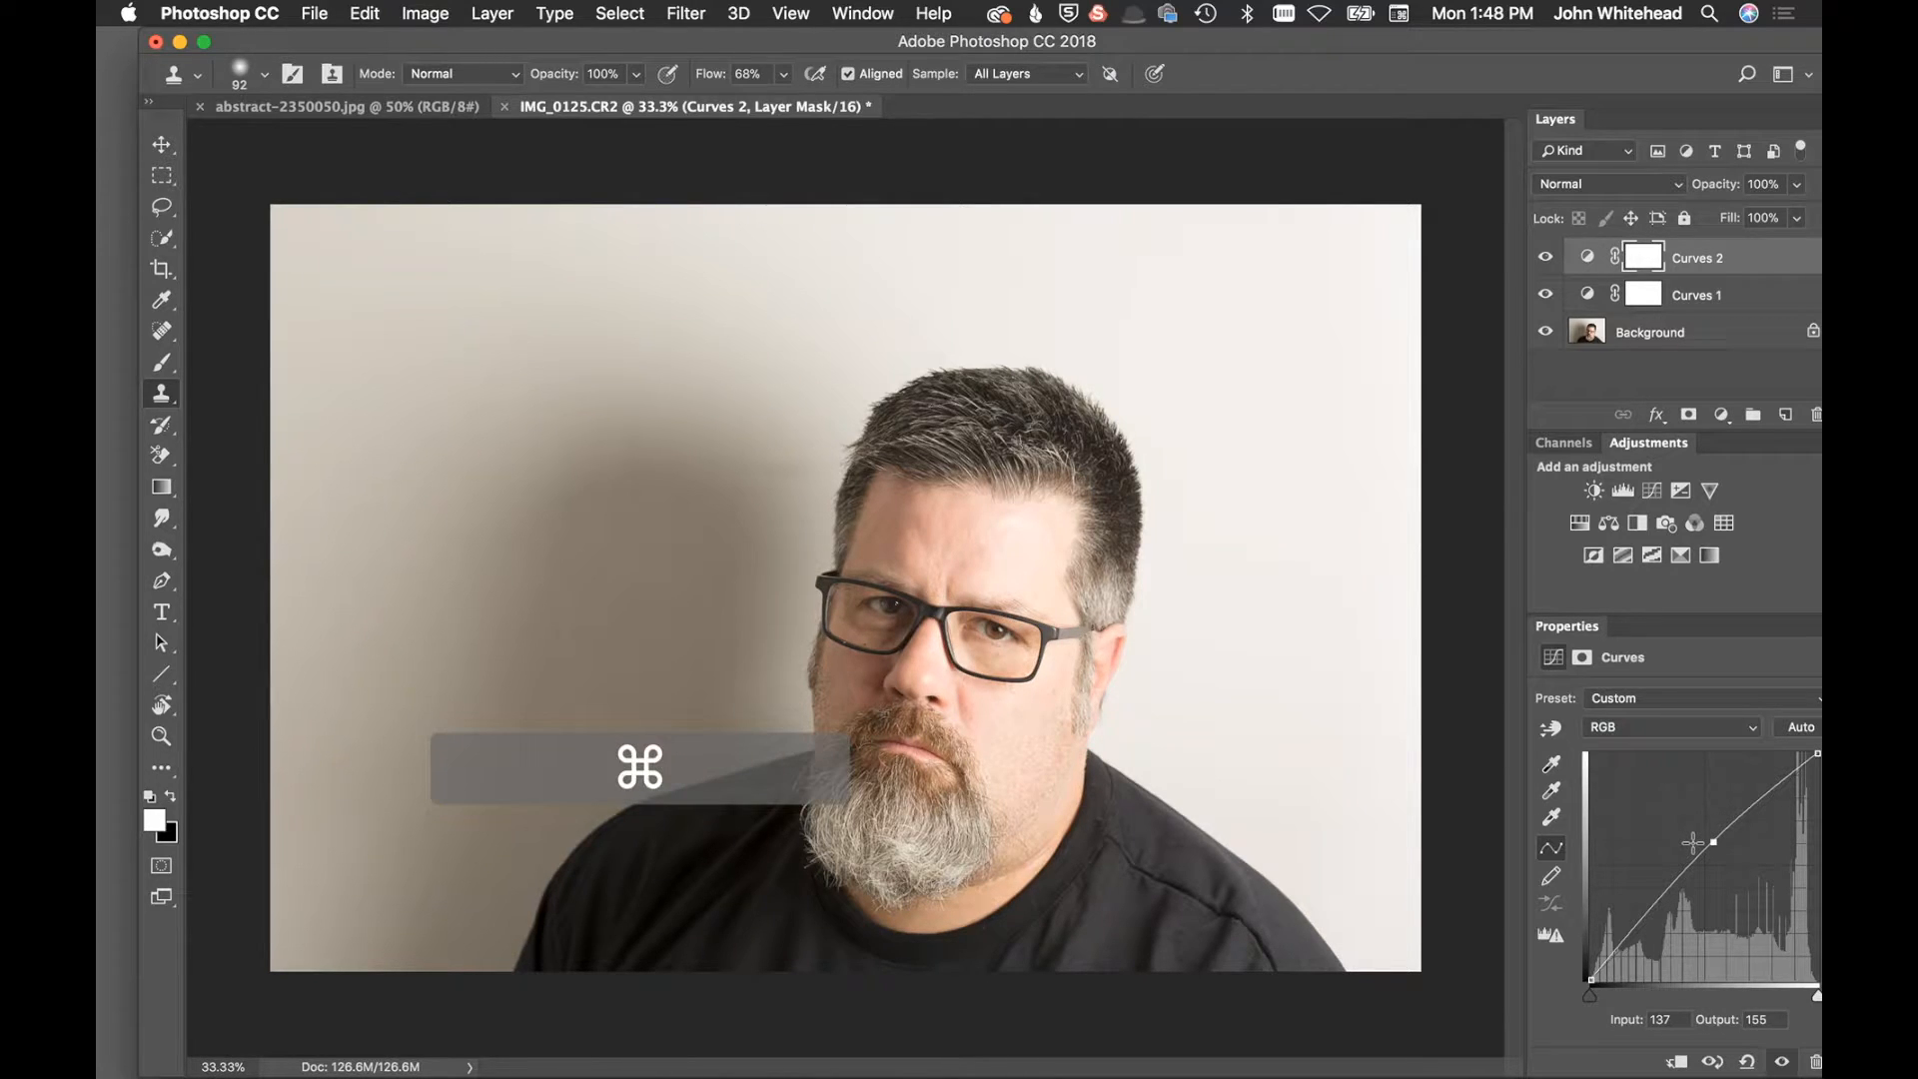
key("super+i")
left_click(165, 363)
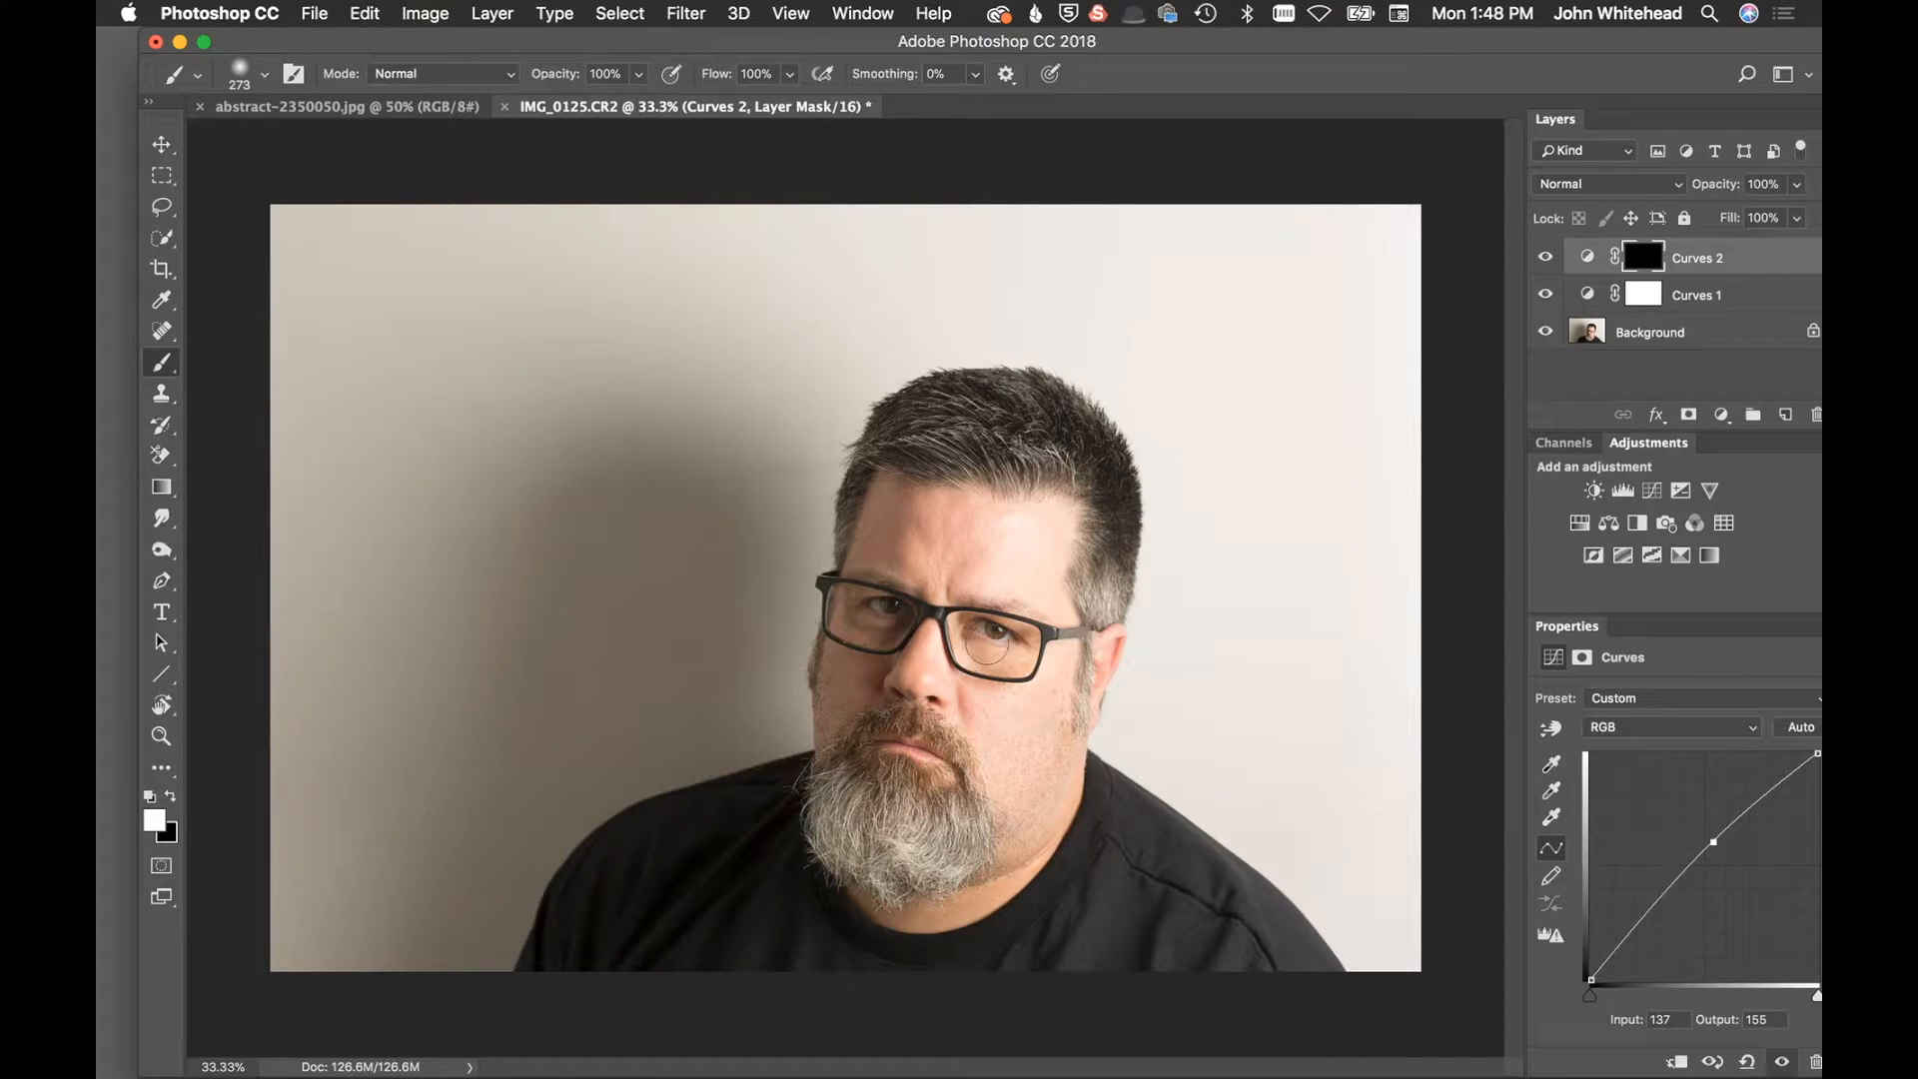
left_click_drag(990, 651, 1005, 656)
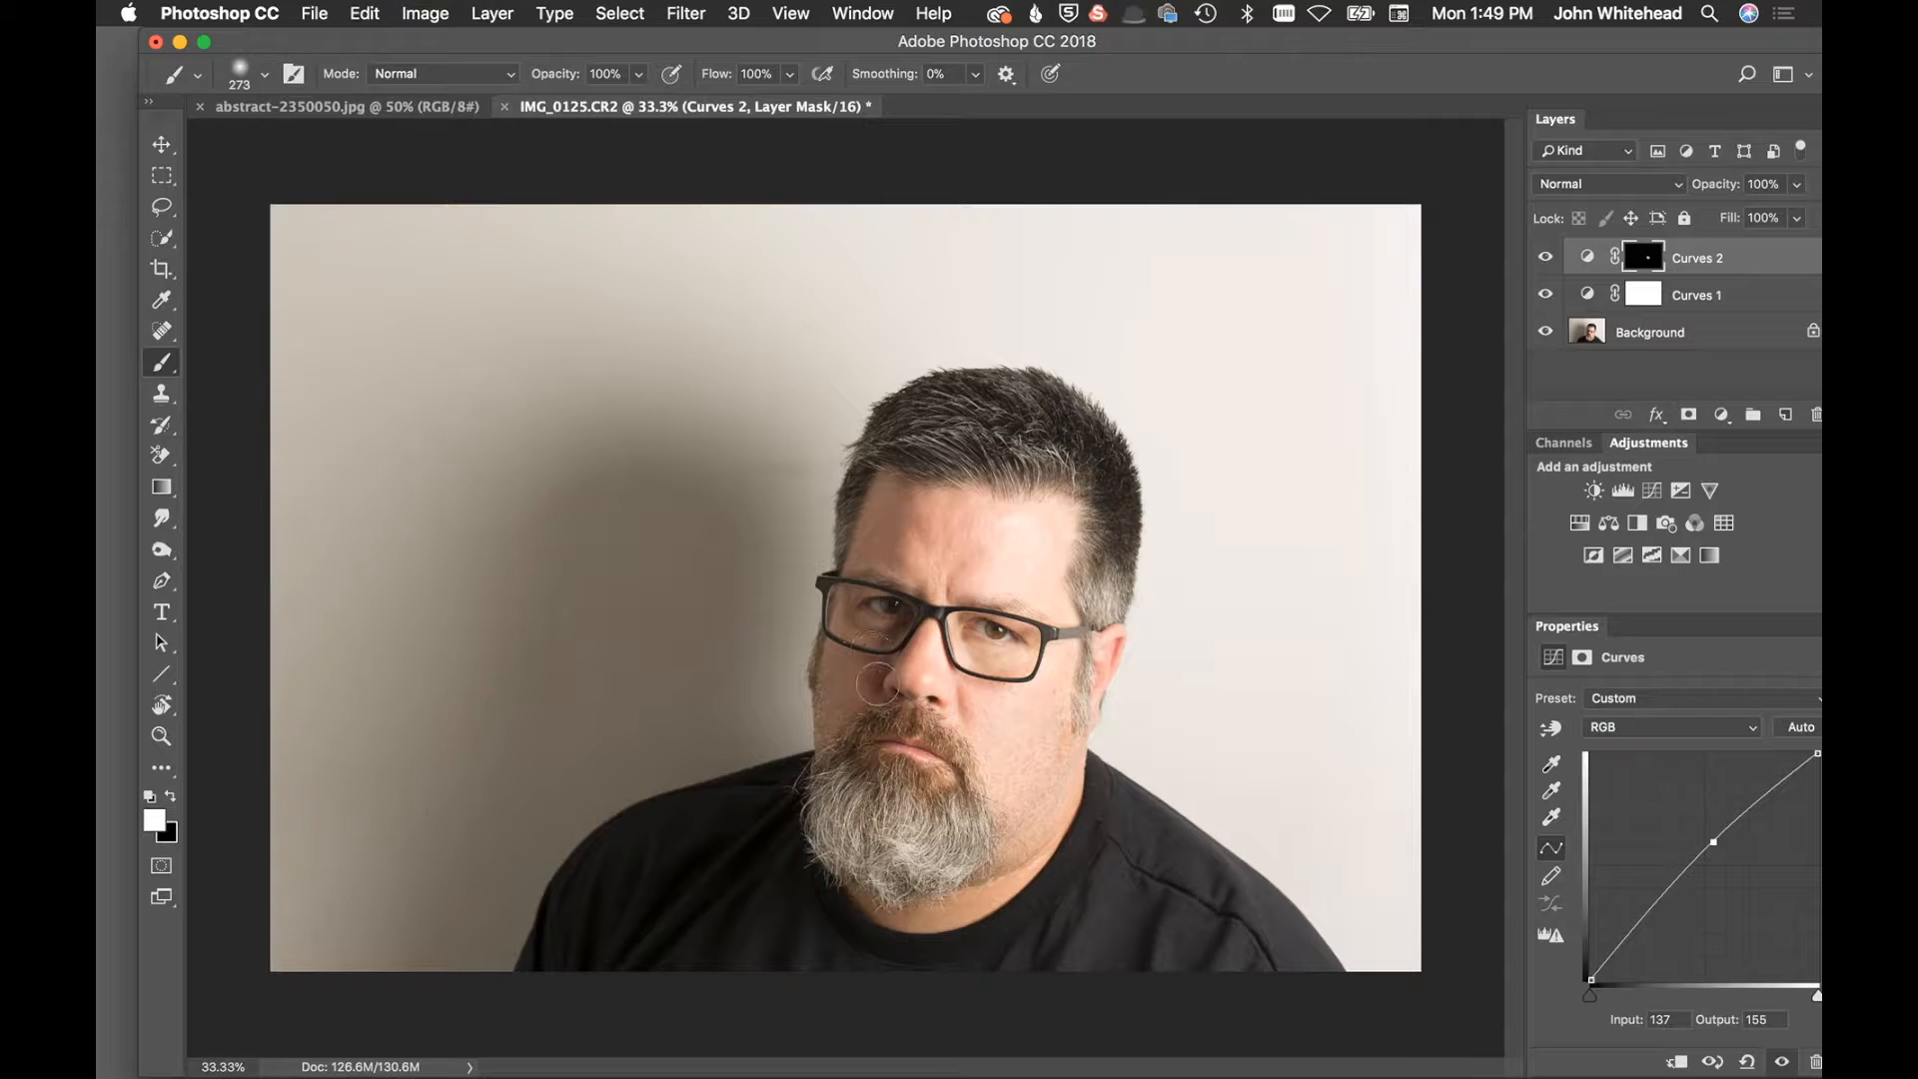
mouse_move(889, 769)
left_mouse_down()
mouse_move(847, 759)
mouse_move(820, 825)
mouse_move(865, 818)
mouse_move(895, 784)
mouse_move(875, 765)
mouse_move(931, 805)
left_mouse_up()
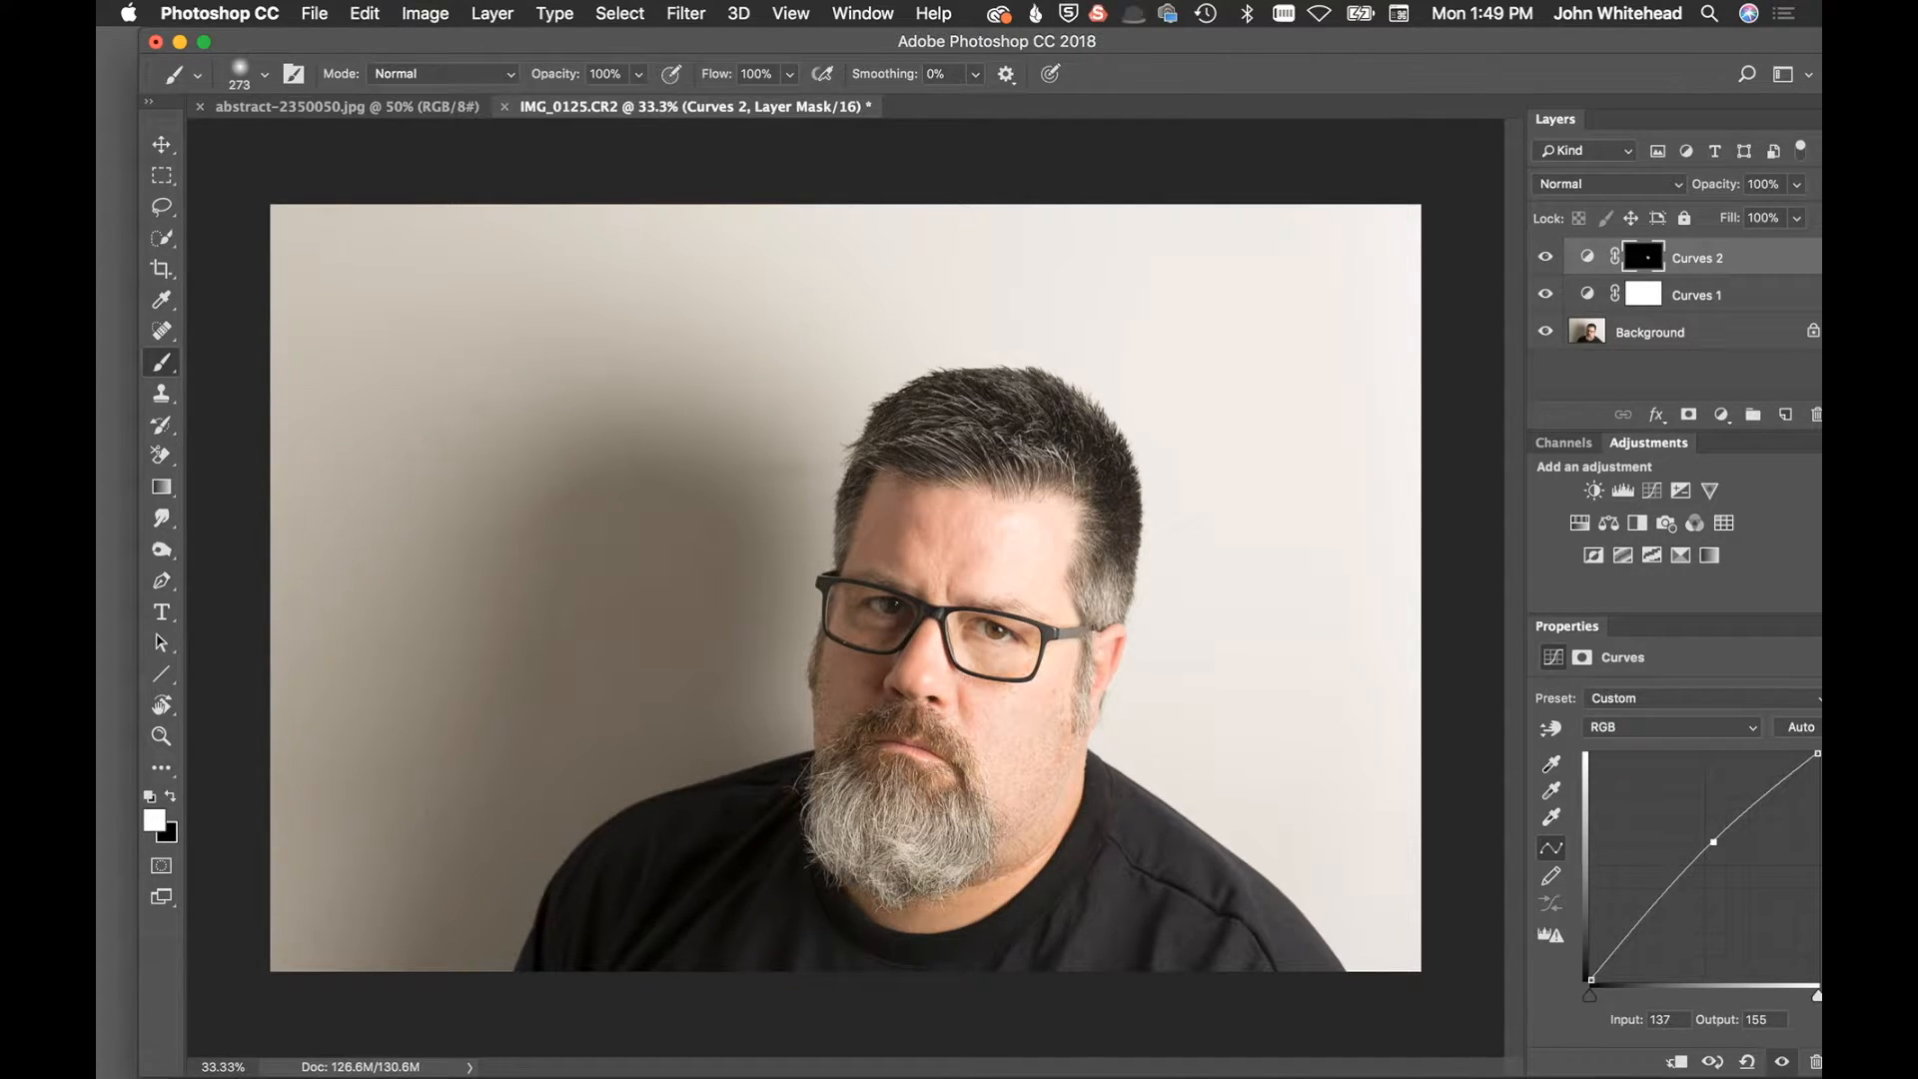
mouse_move(991, 446)
left_mouse_down()
mouse_move(931, 444)
mouse_move(920, 407)
mouse_move(1029, 400)
mouse_move(1084, 435)
mouse_move(1112, 508)
mouse_move(1074, 445)
mouse_move(989, 428)
mouse_move(884, 439)
left_mouse_up()
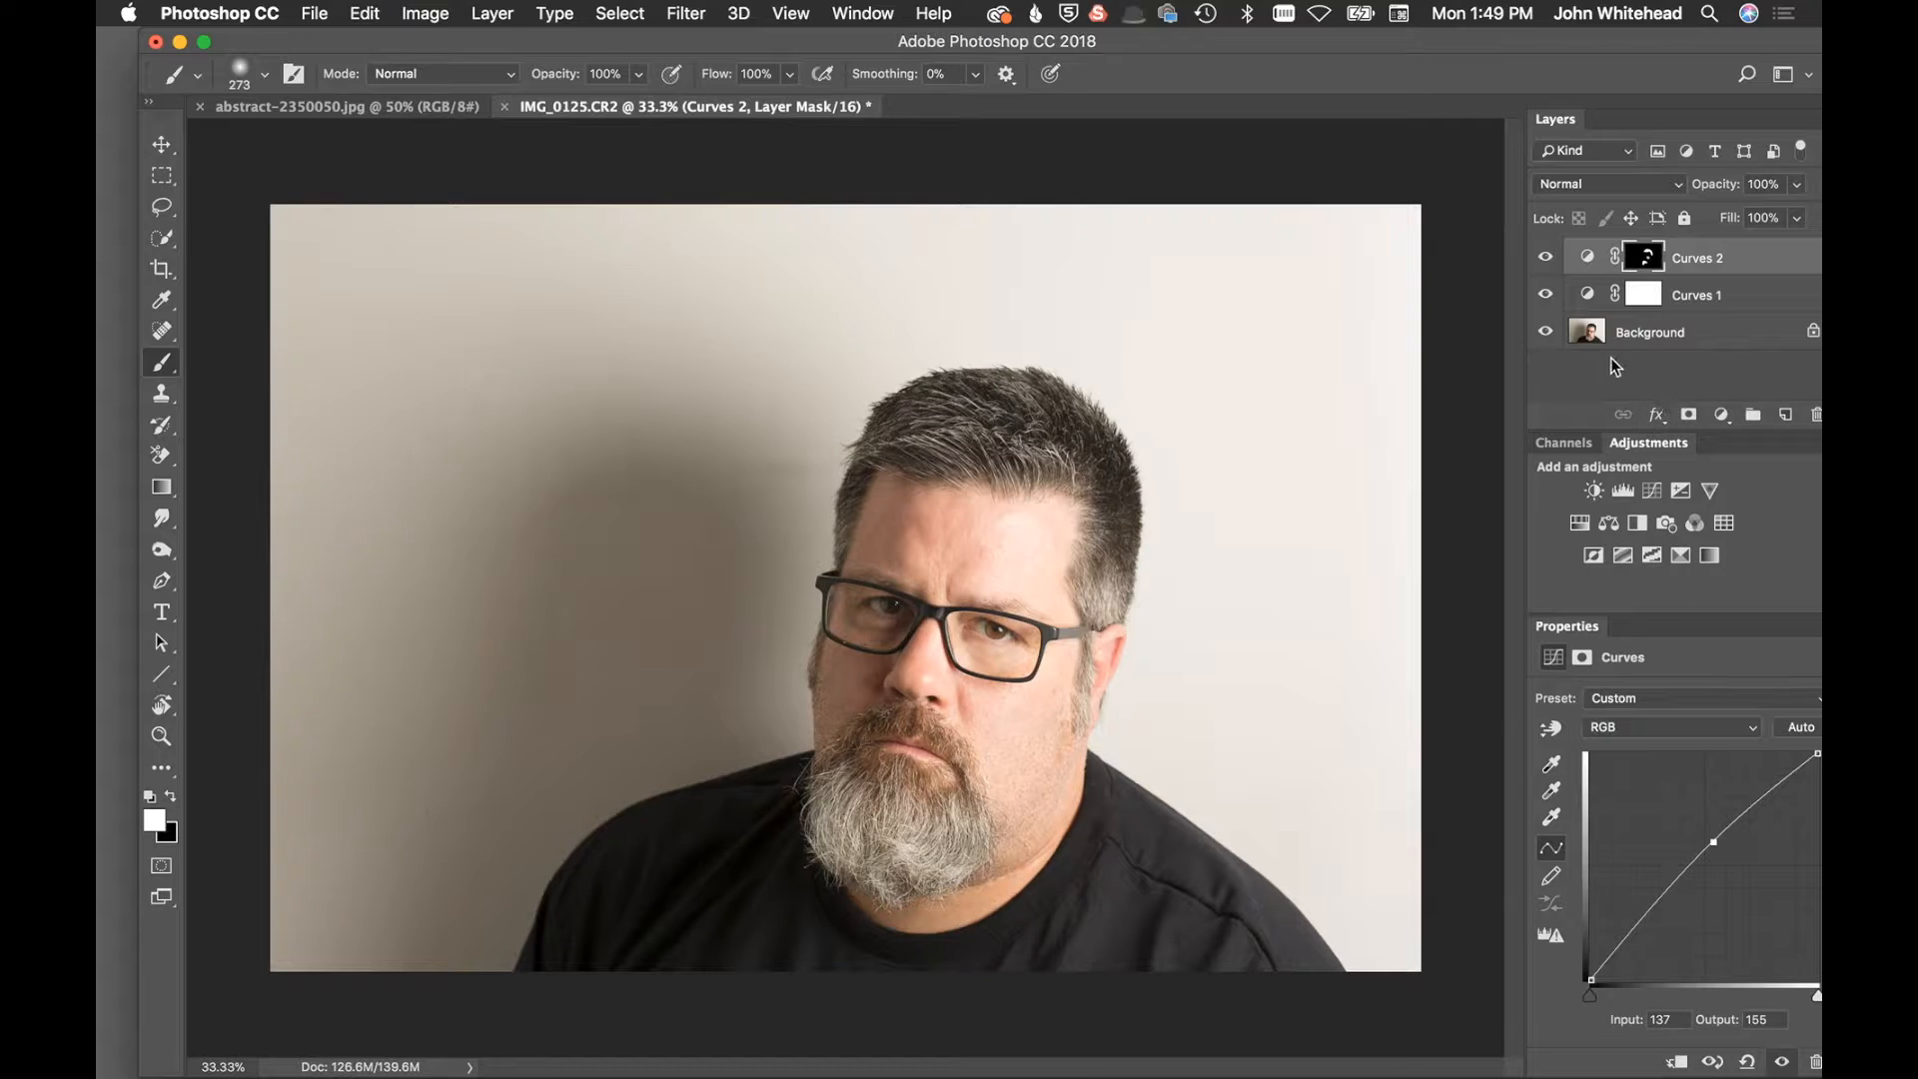
Flatten the image and select the man's head, beard and shirt with the Quick Selection tool
left_click(485, 14)
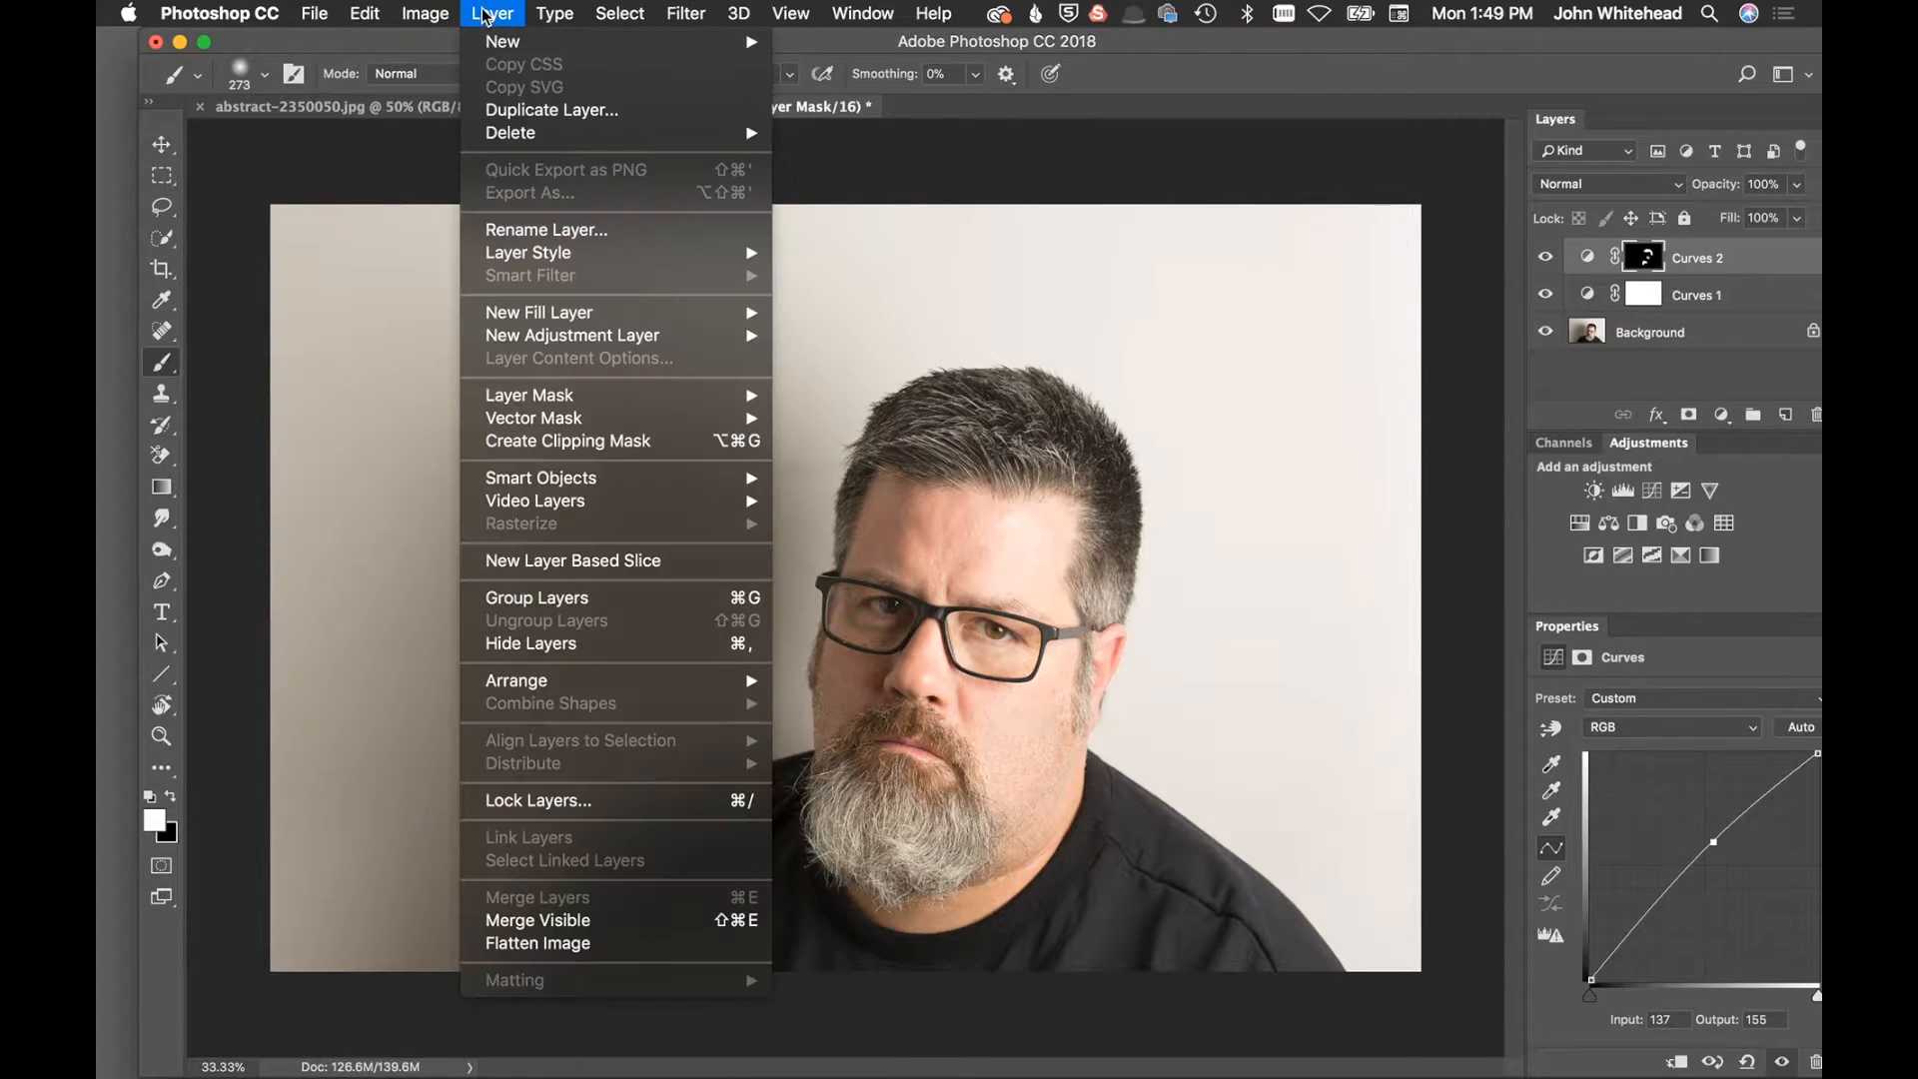
left_click(562, 944)
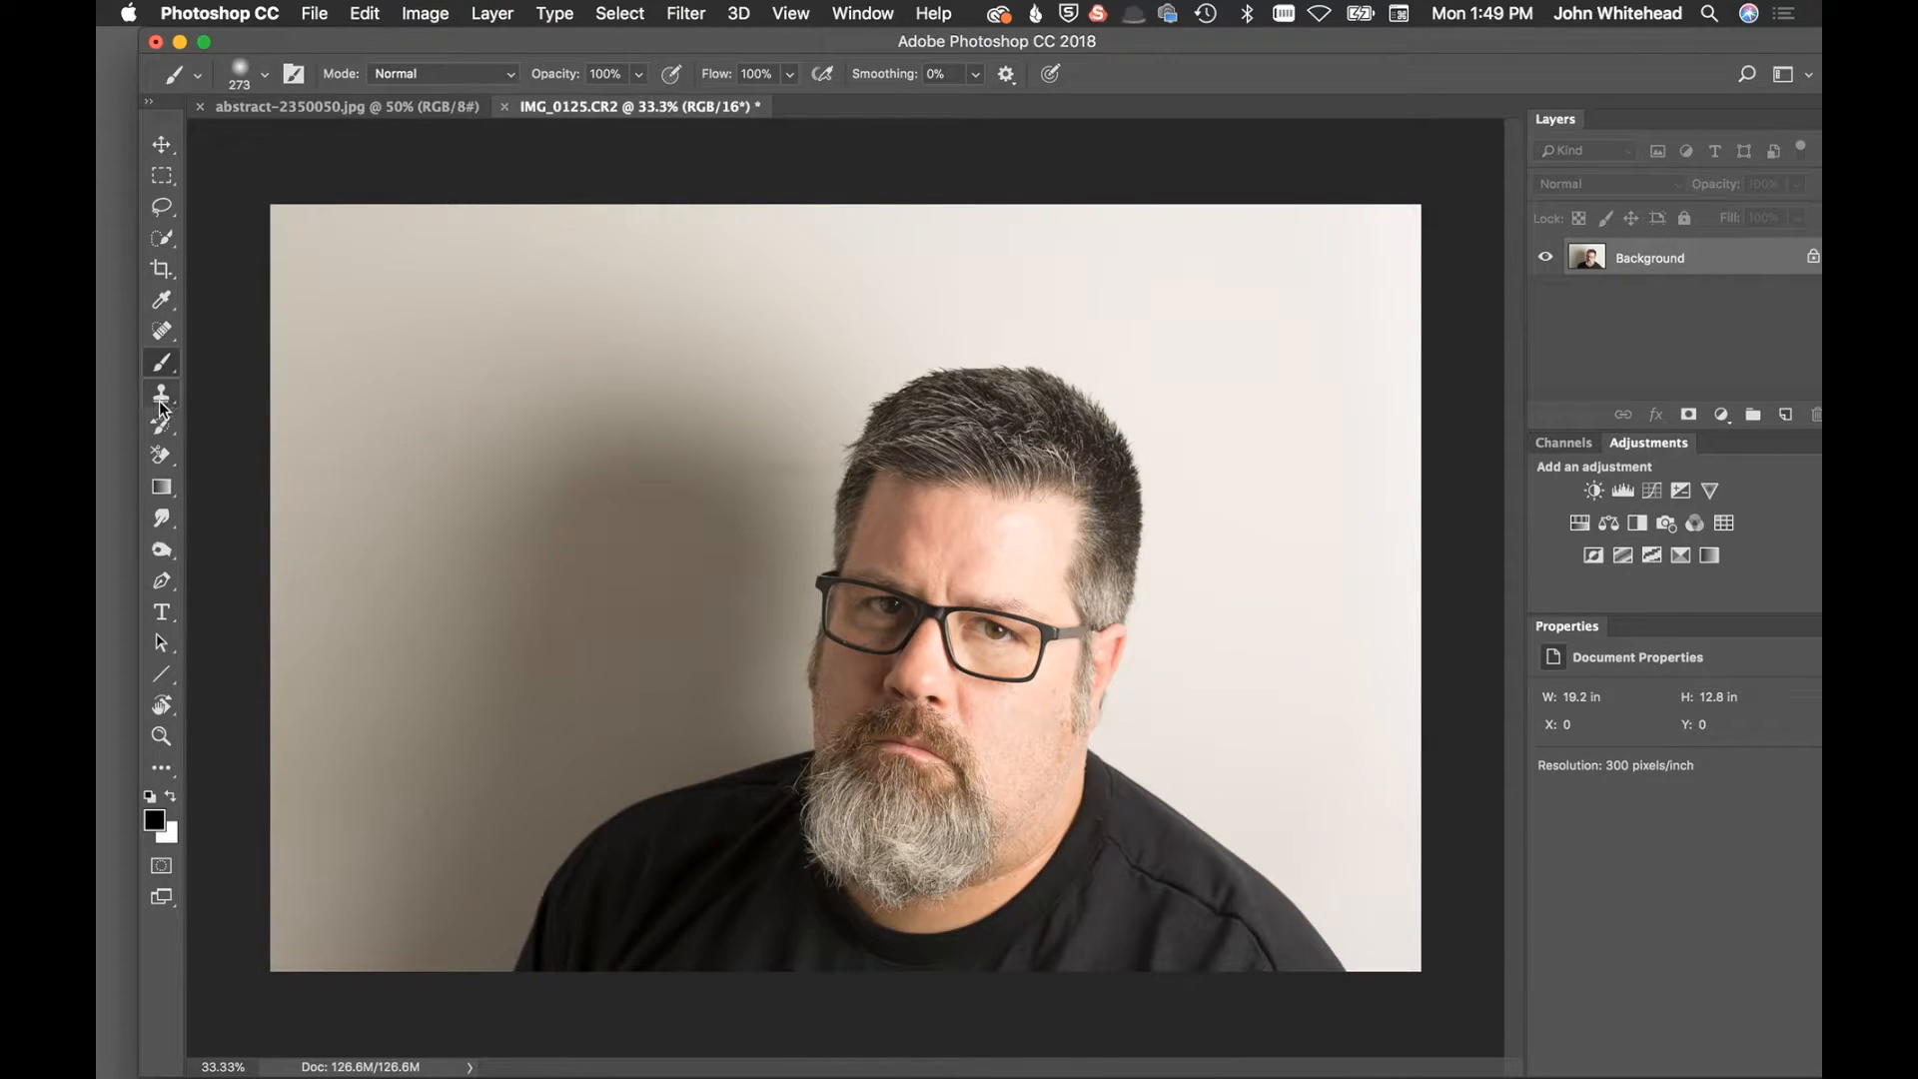
left_click(162, 240)
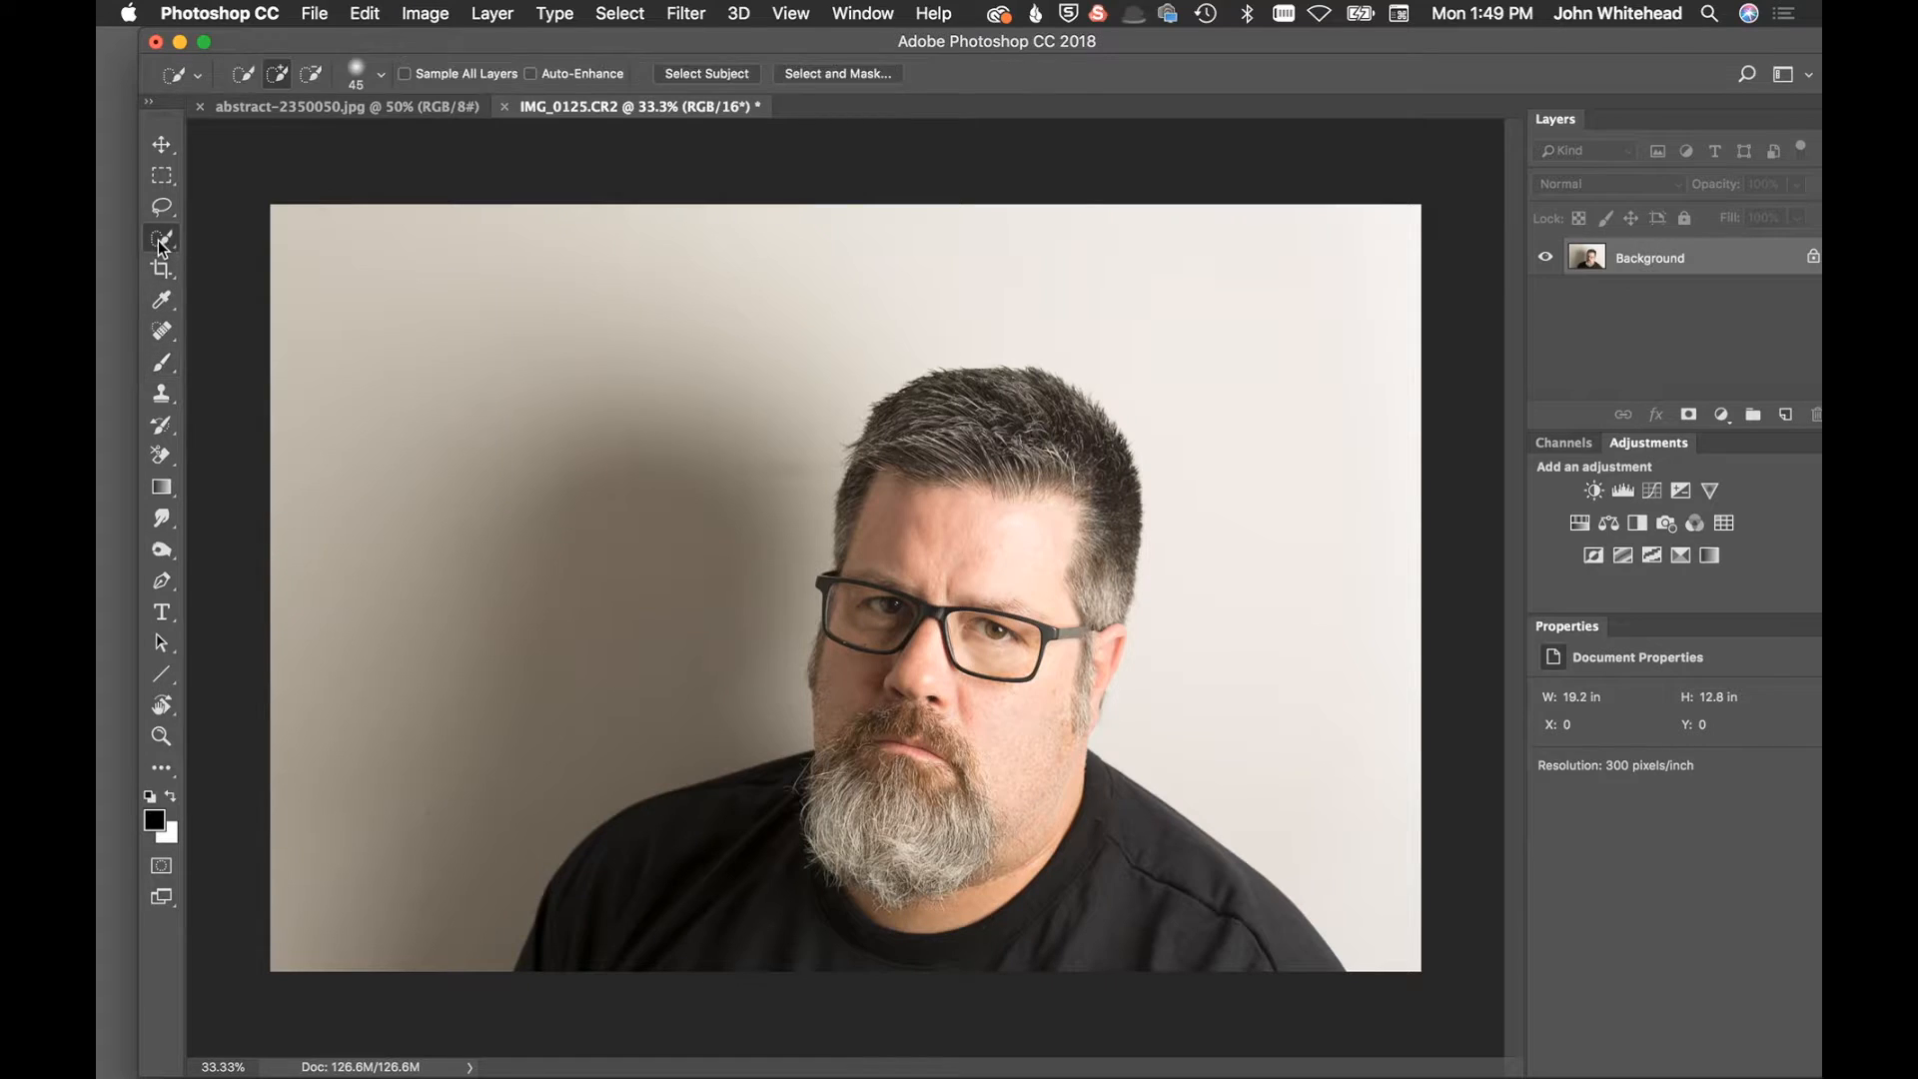
left_click_drag(900, 521, 894, 539)
left_click_drag(639, 899, 807, 941)
left_click_drag(994, 959, 1273, 966)
Refine the selection in Select and Mask with Smart Radius and edge brushing, and output it to New Layer with Layer Mask
left_click(853, 74)
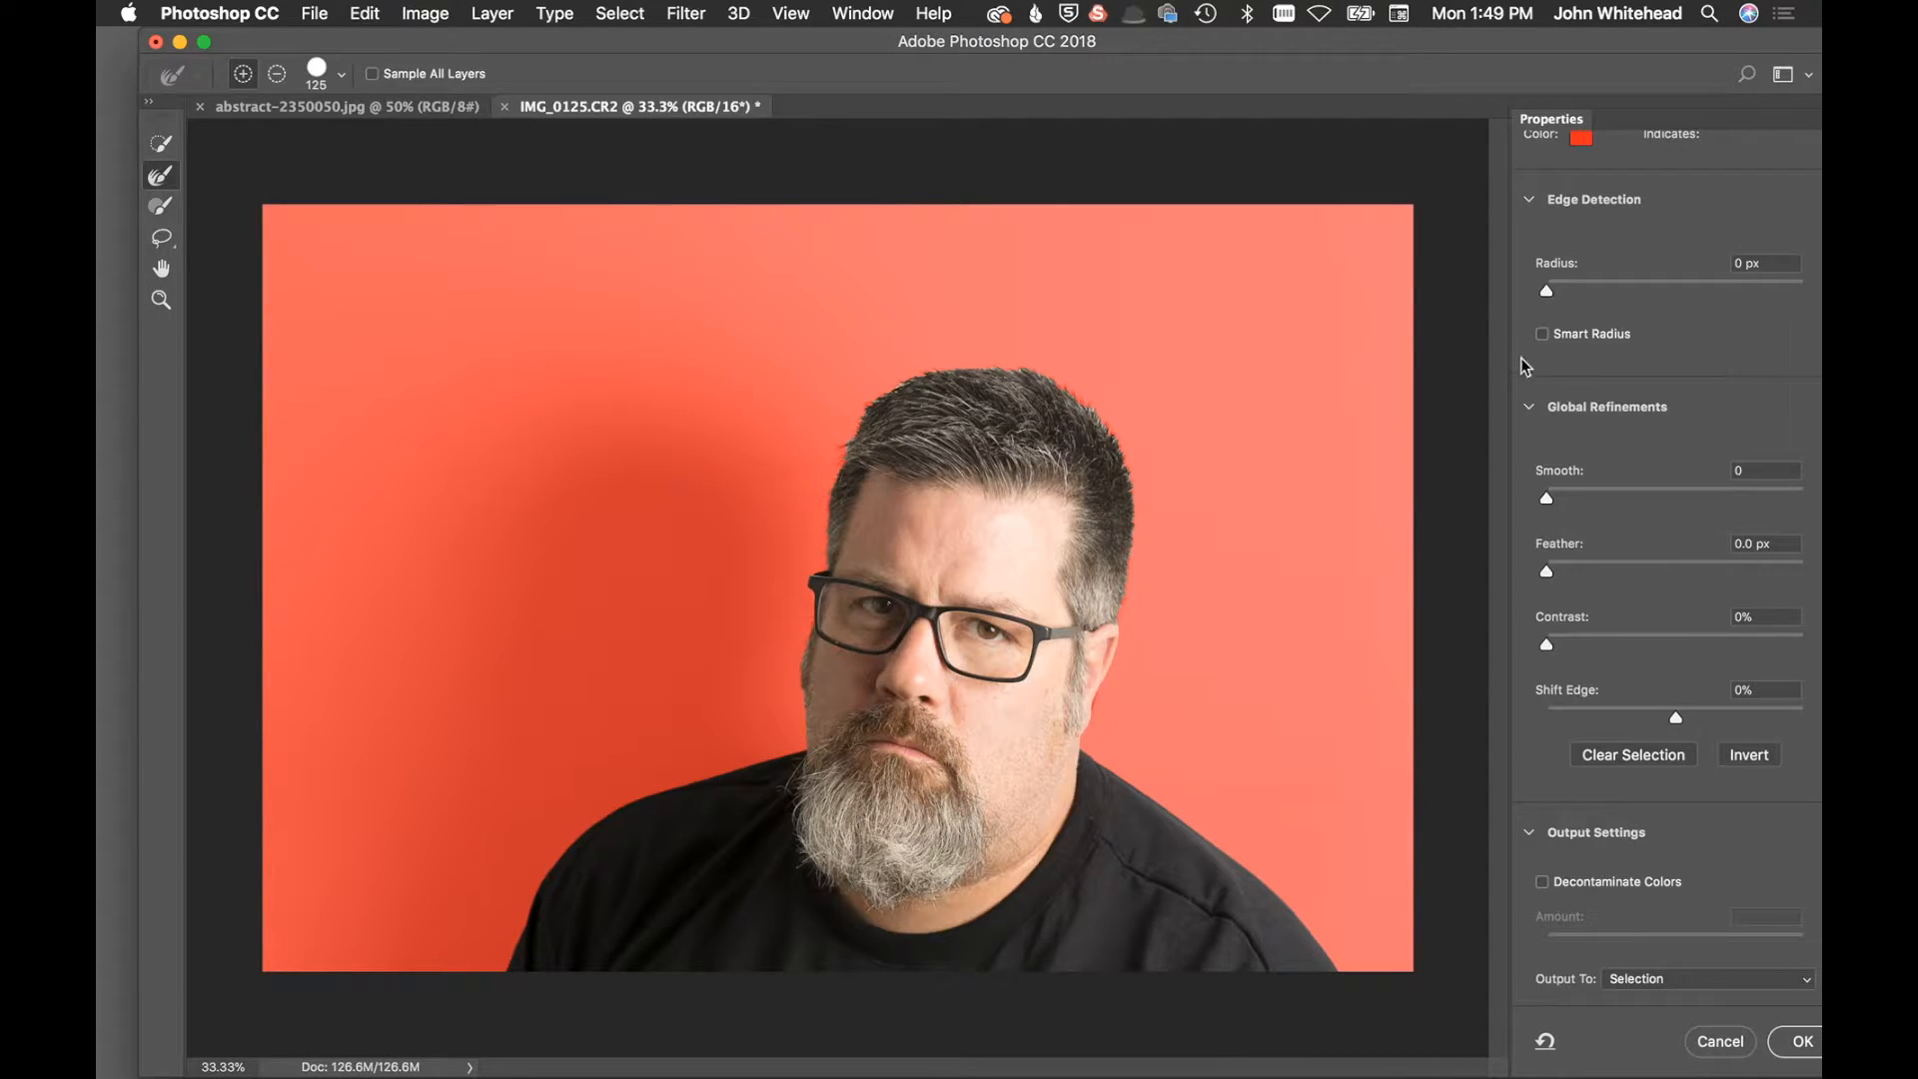
left_click(1542, 336)
left_click_drag(1083, 741, 1122, 590)
left_click(1695, 980)
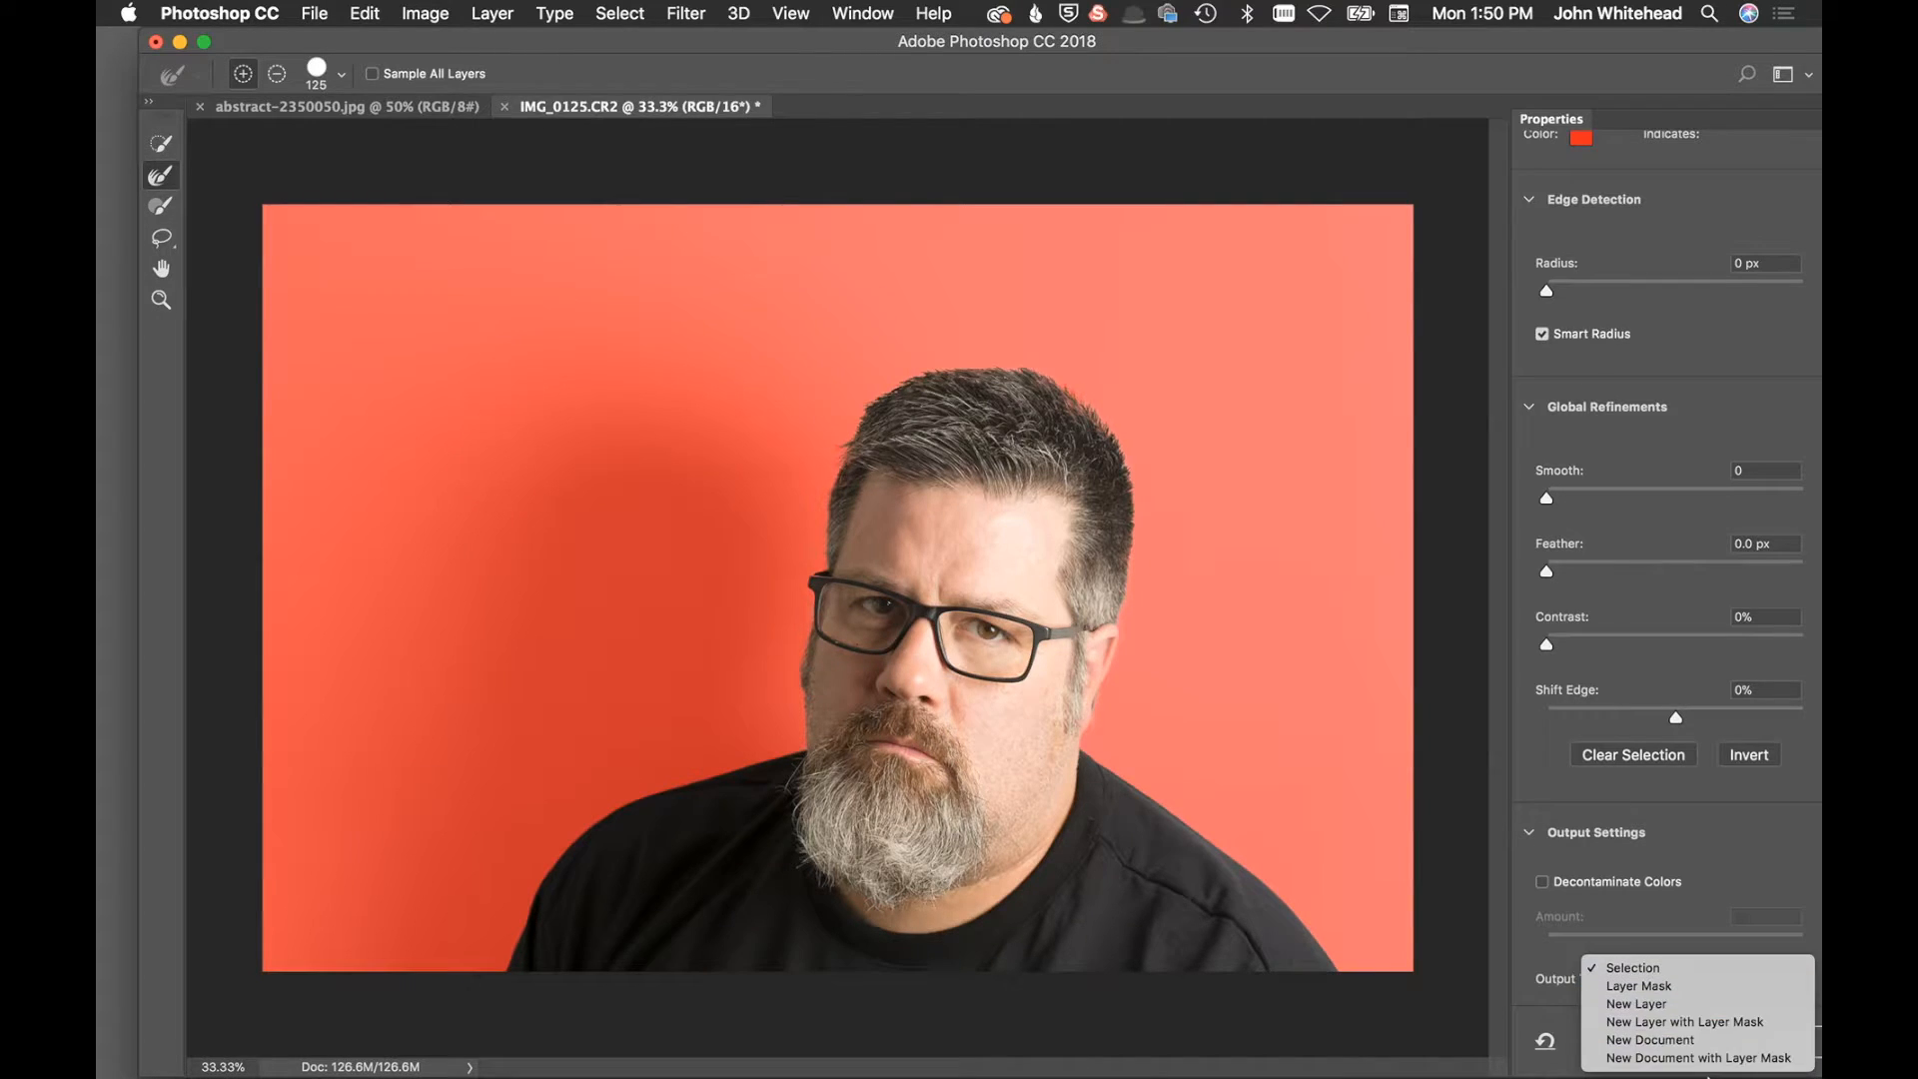
left_click(1704, 1024)
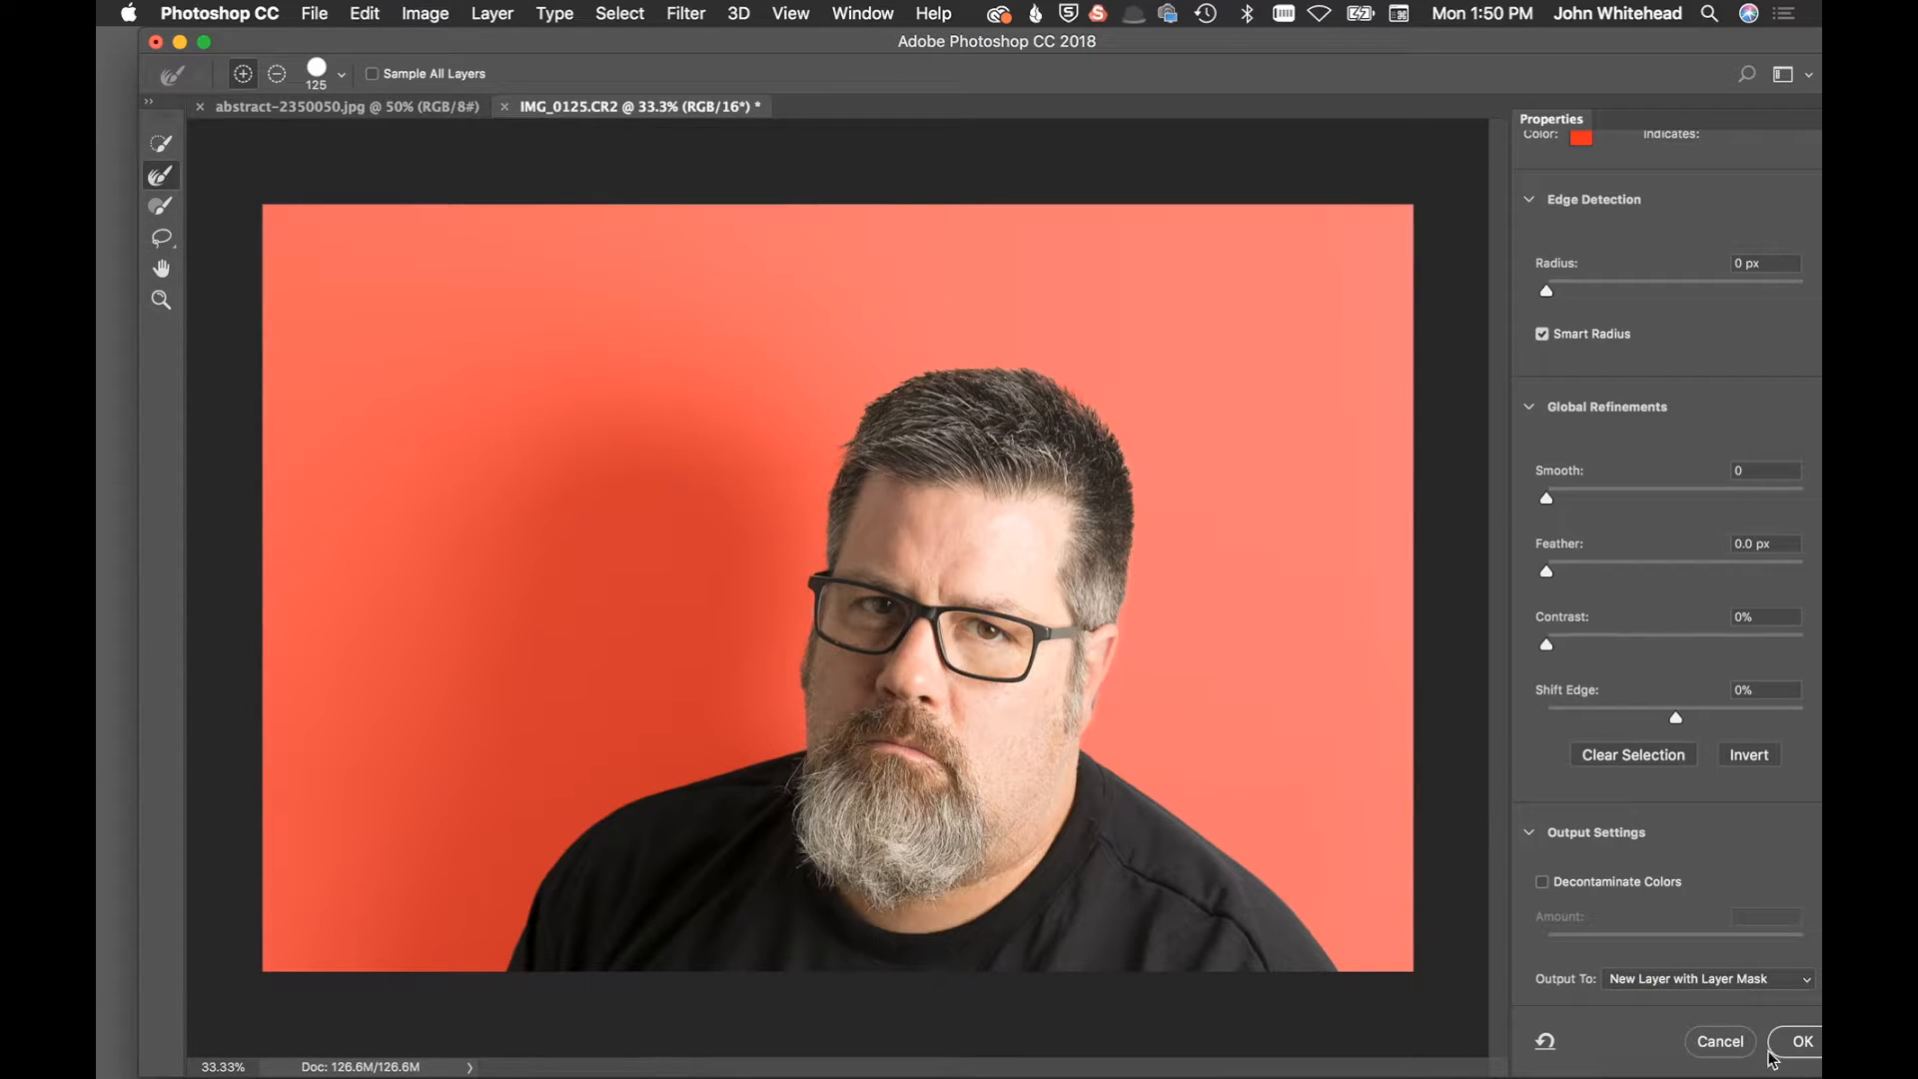
left_click(1793, 1043)
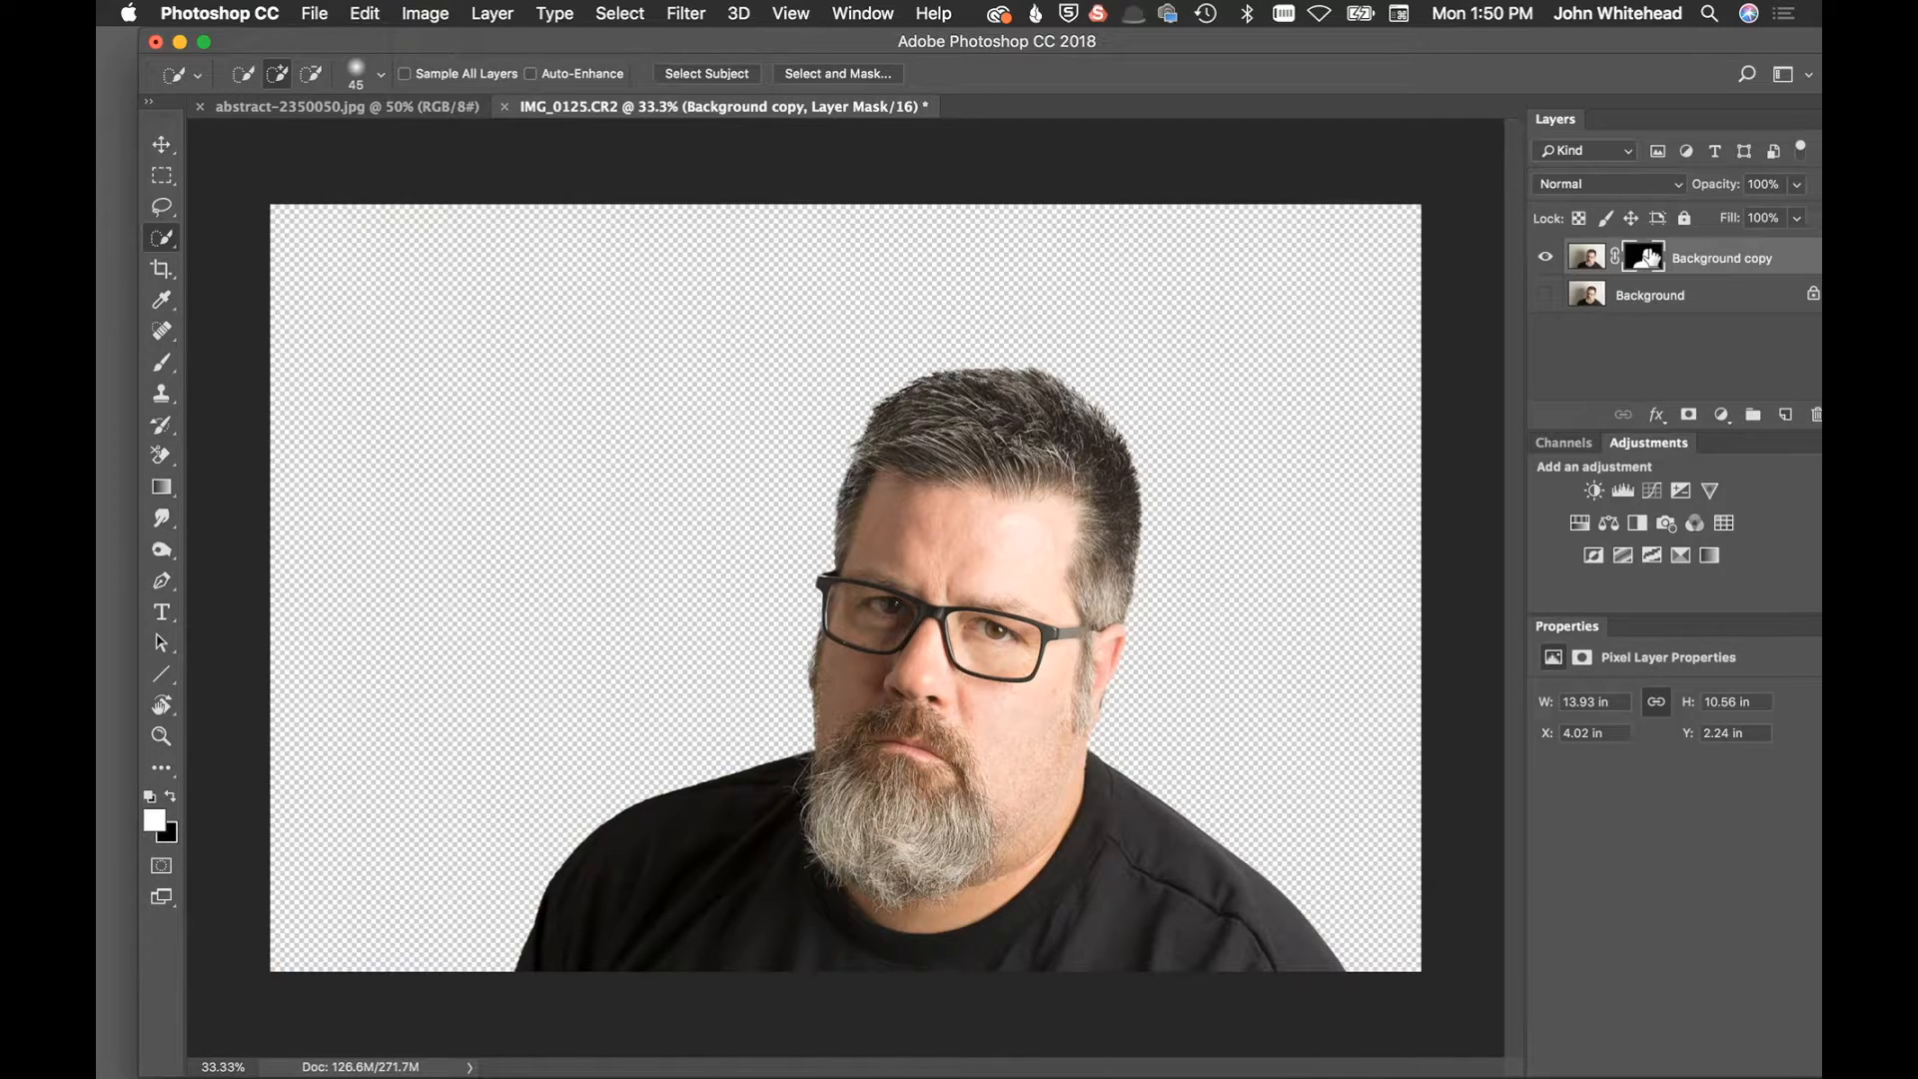
Move the cut-out man left toward the middle of the canvas
left_click(157, 150)
left_click_drag(896, 664, 813, 661)
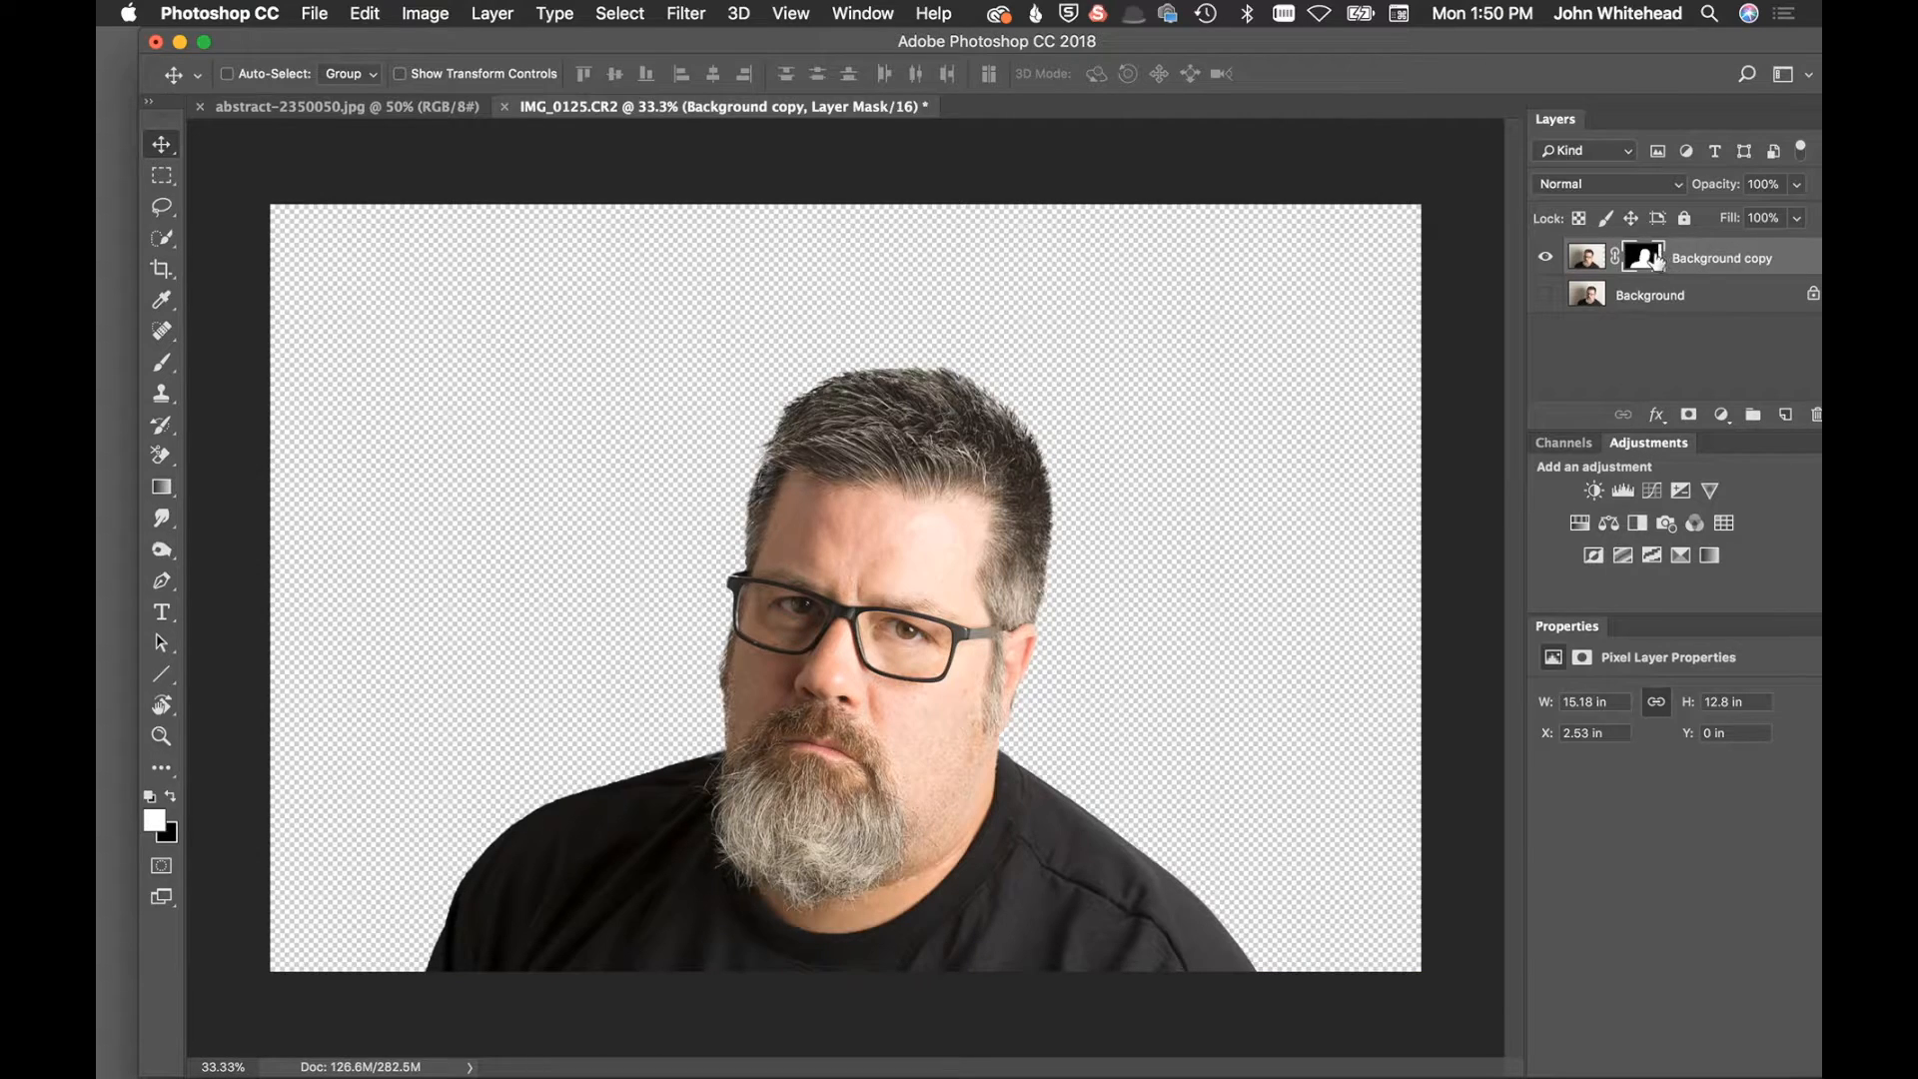
Display the Background copy layer mask, paint its white strip at the canvas edge black with a 484 px brush, and return to the image view
key("alt")
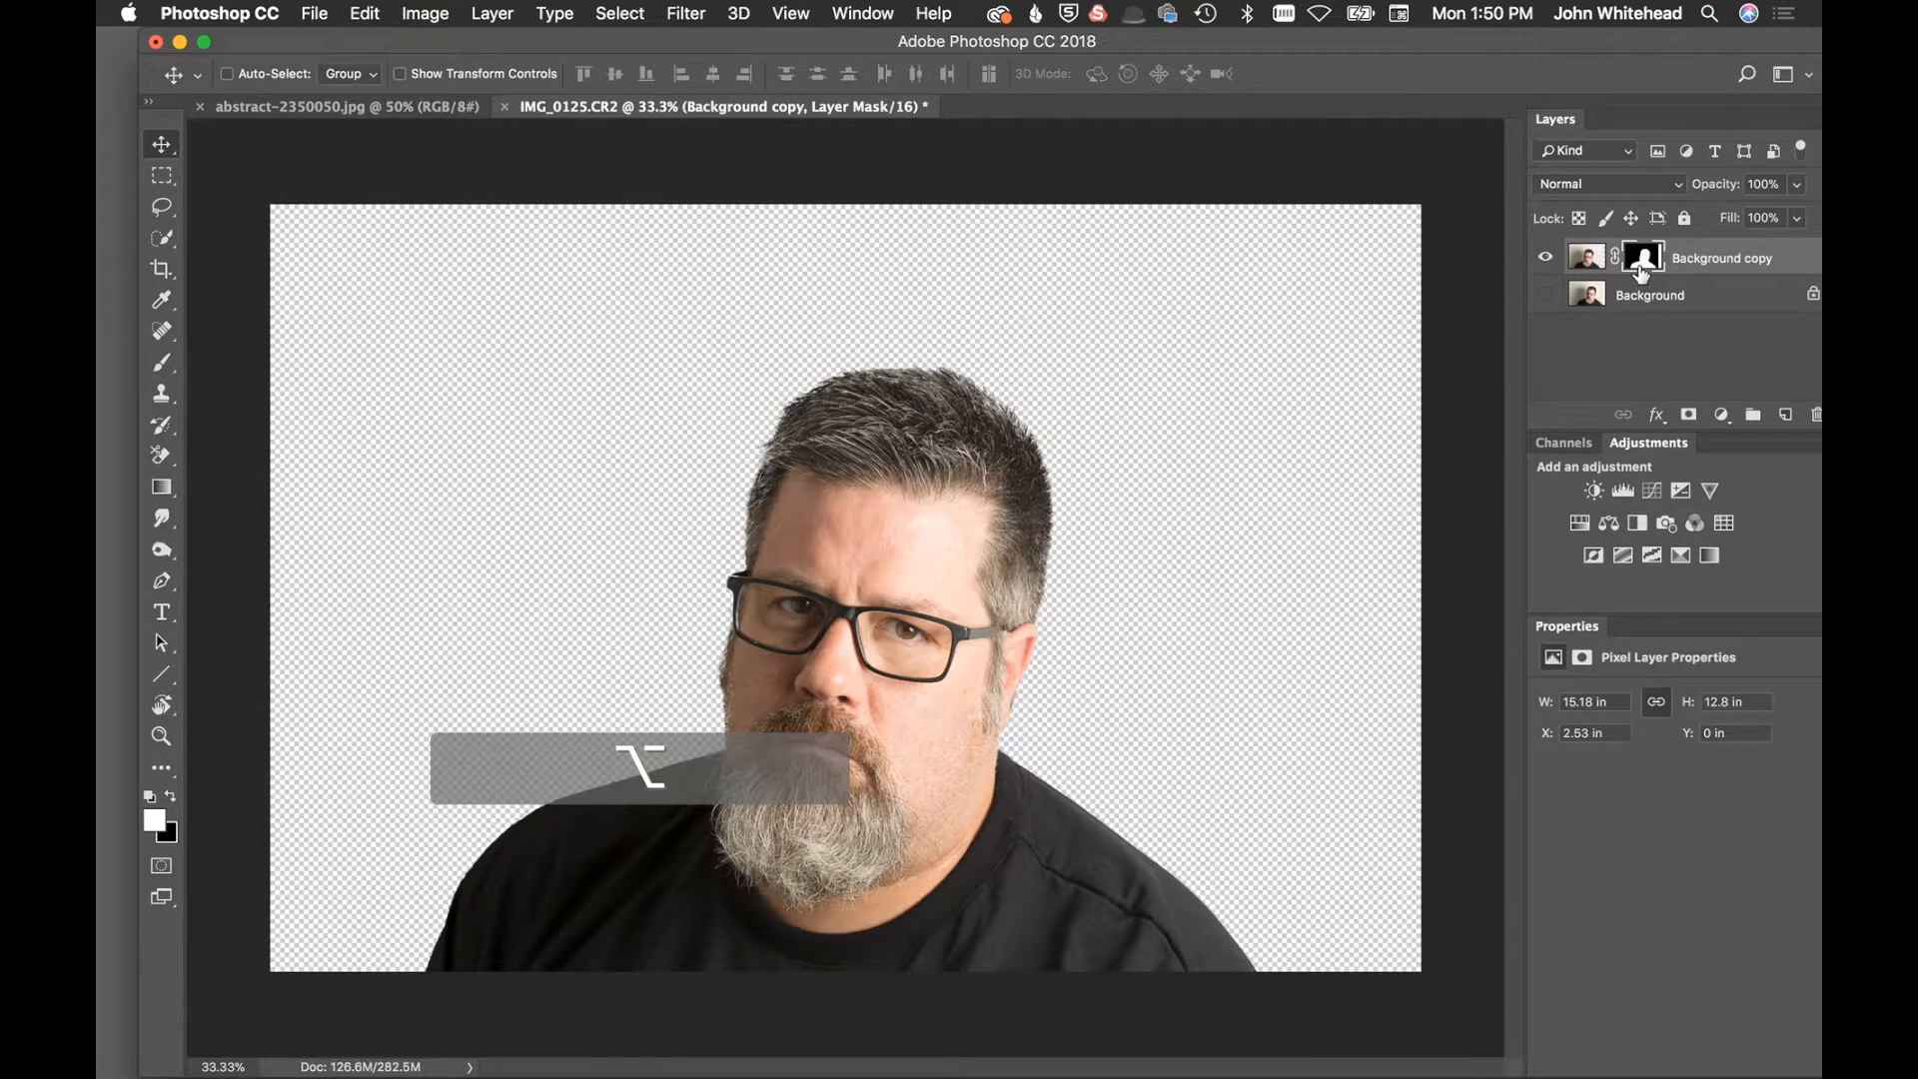
left_click(1640, 268, "alt")
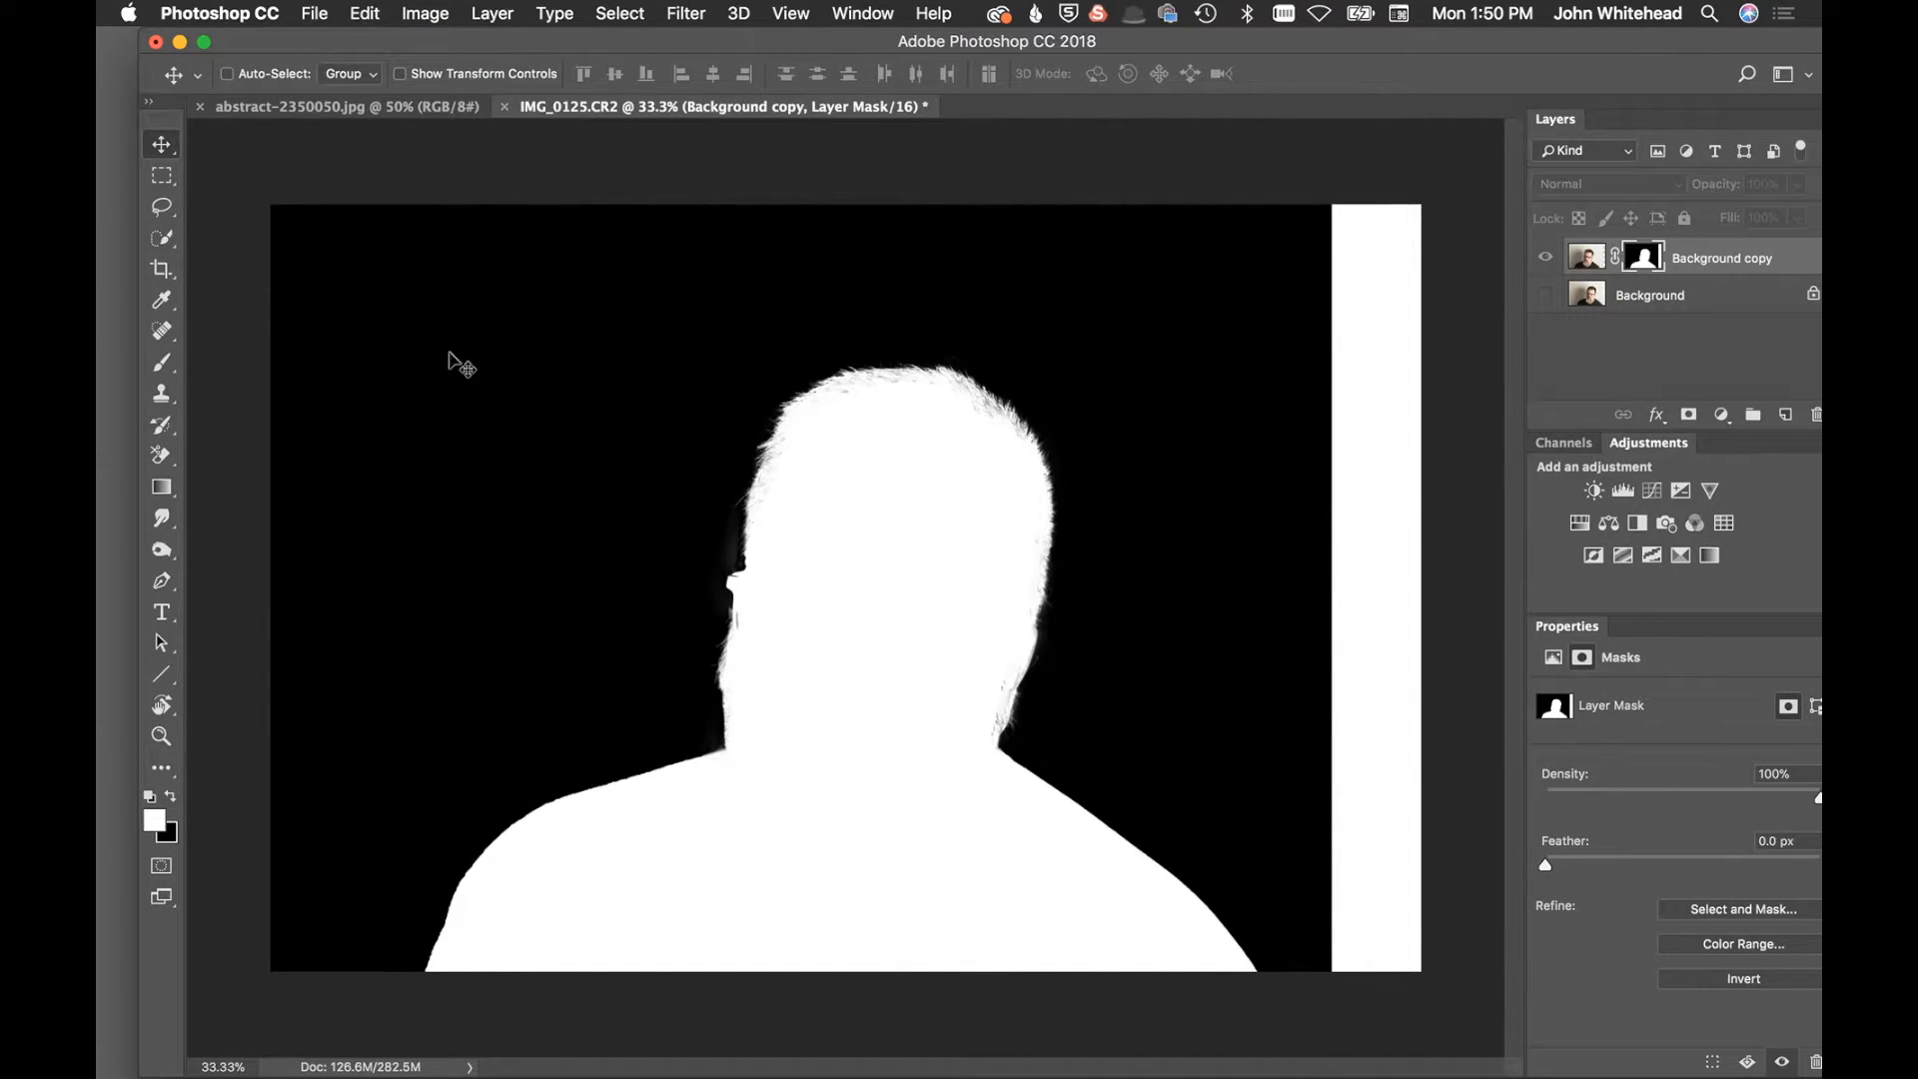
left_click(162, 361)
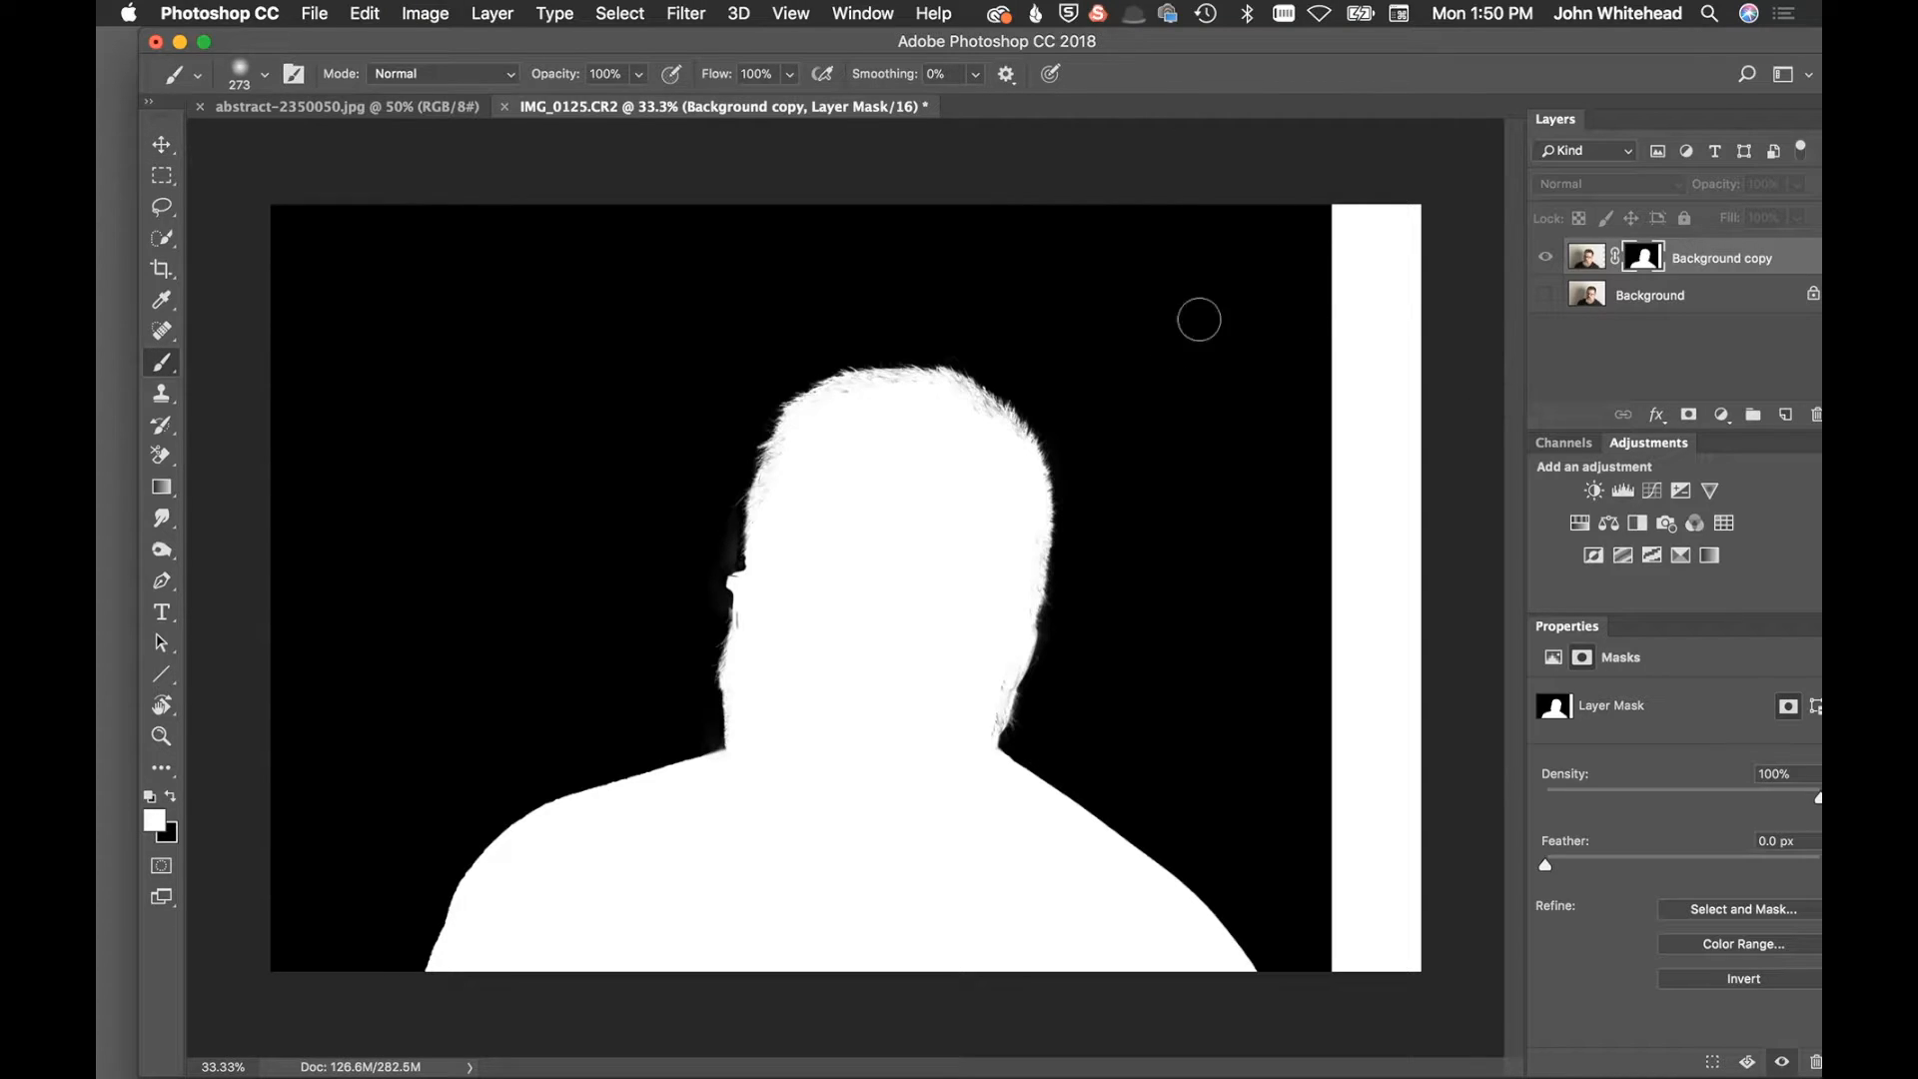
left_click(171, 796)
key("ctrl+alt")
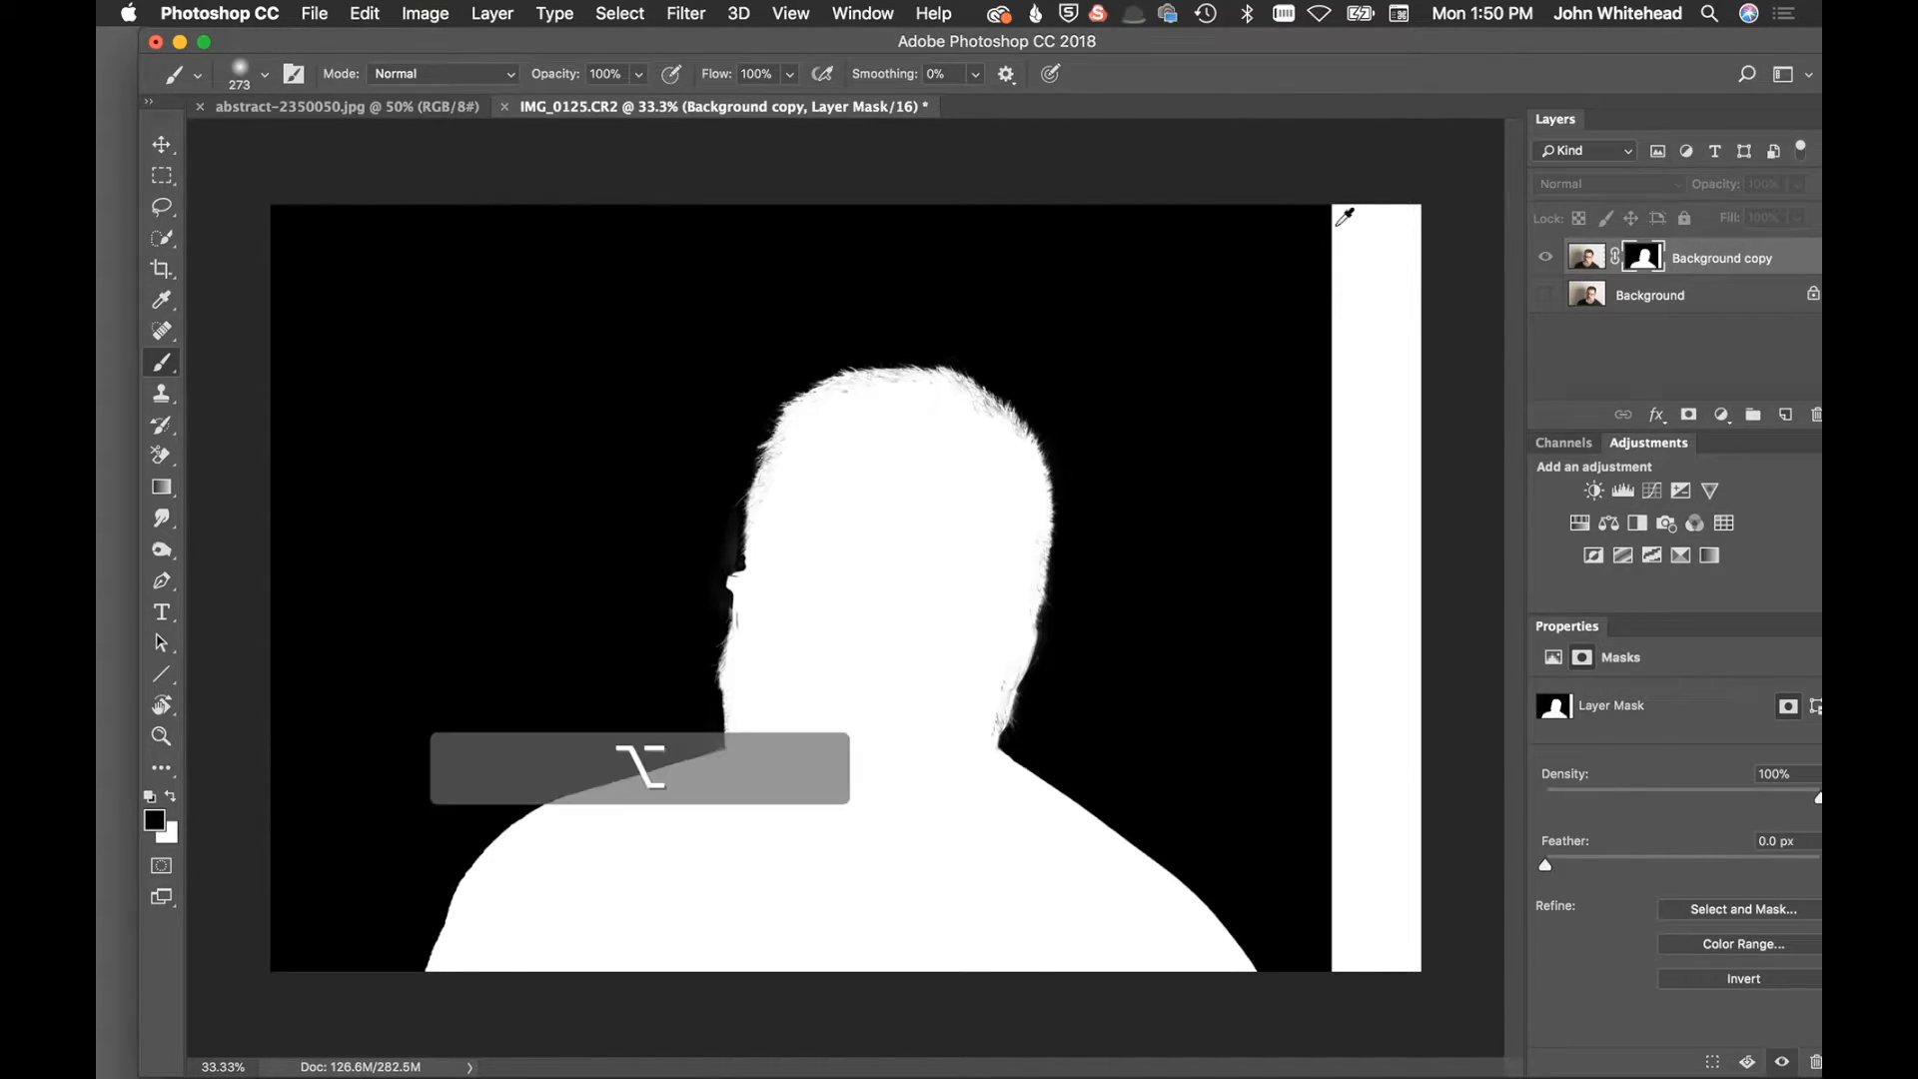
mouse_move(1335, 227)
left_mouse_down()
mouse_move(1388, 241)
mouse_move(1316, 3)
mouse_move(1378, 505)
mouse_move(1360, 447)
left_mouse_up()
mouse_move(1325, 189)
left_mouse_down()
mouse_move(1369, 634)
mouse_move(1340, 573)
mouse_move(1357, 748)
left_mouse_up()
mouse_move(1358, 870)
left_mouse_down()
mouse_move(1355, 975)
mouse_move(1398, 982)
mouse_move(1403, 491)
mouse_move(1382, 329)
mouse_move(1398, 176)
left_mouse_up()
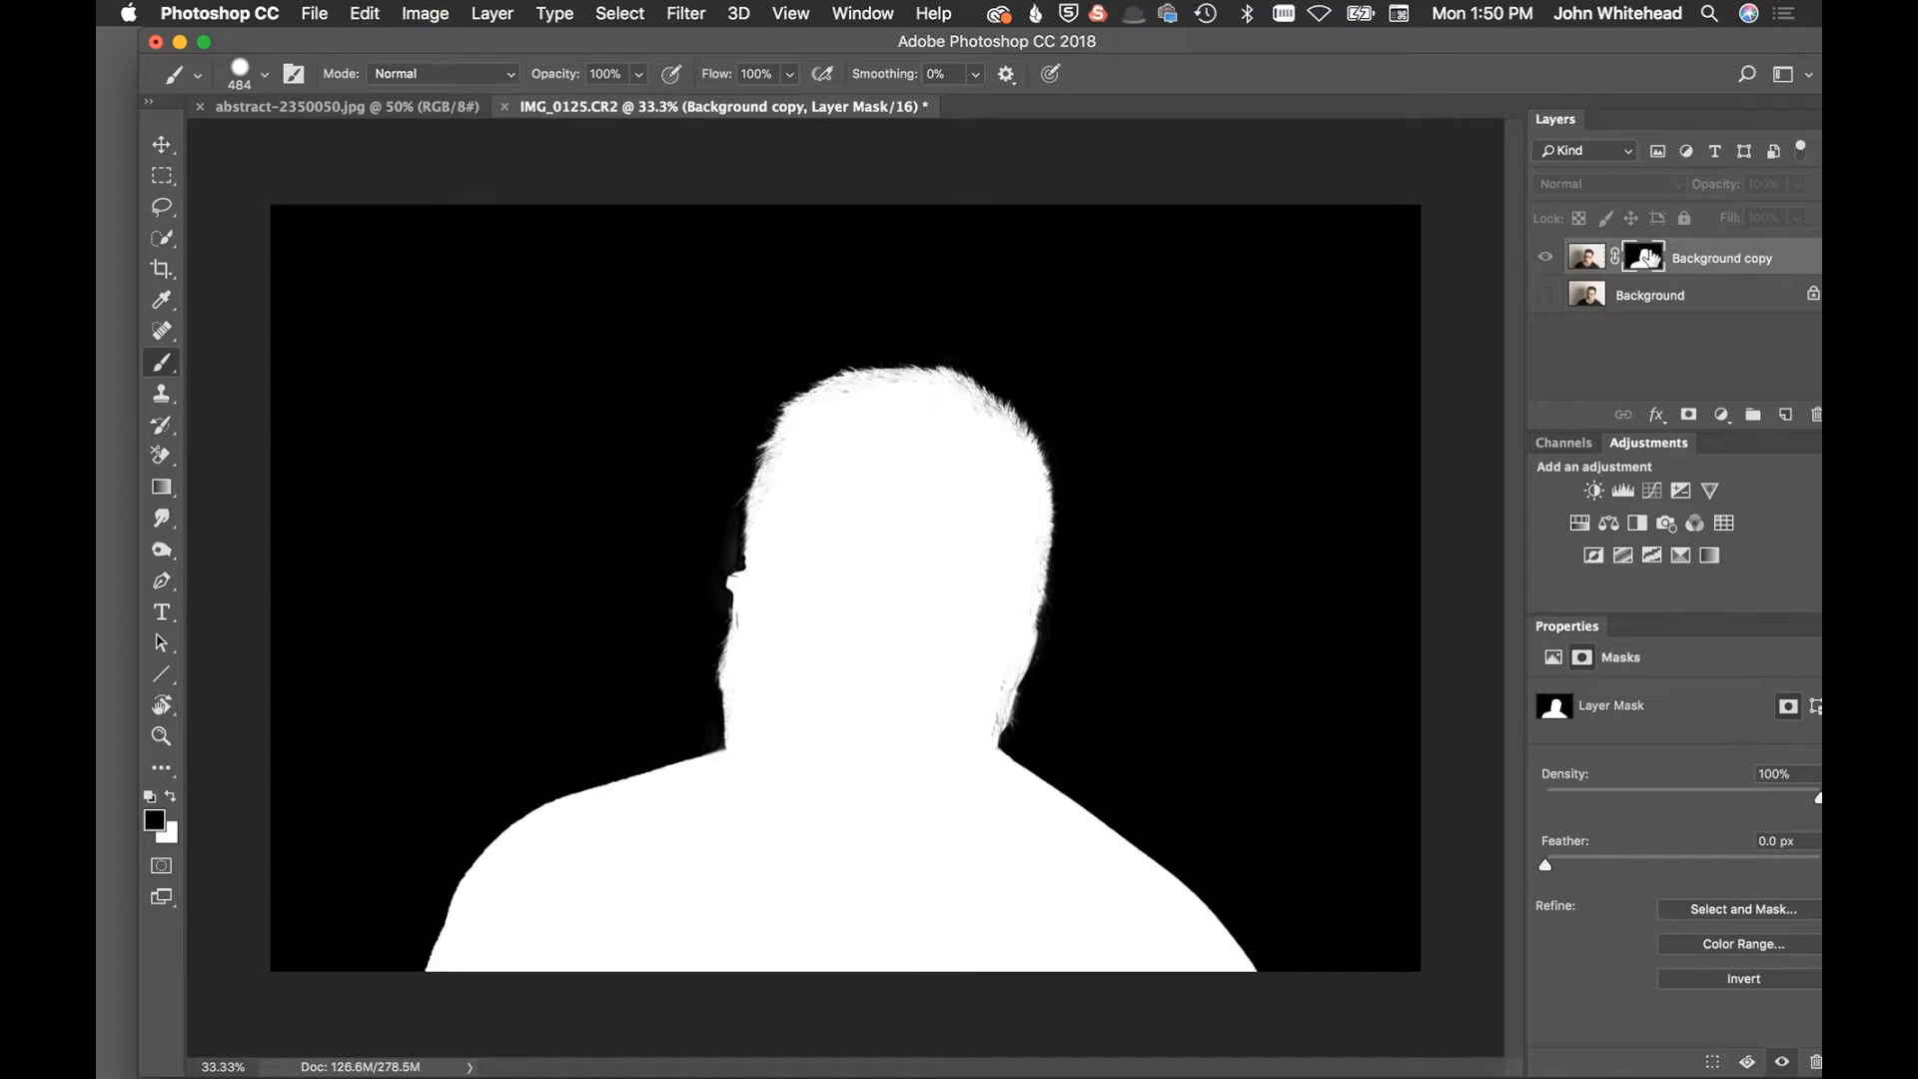
key("alt")
left_click(1653, 261, "alt")
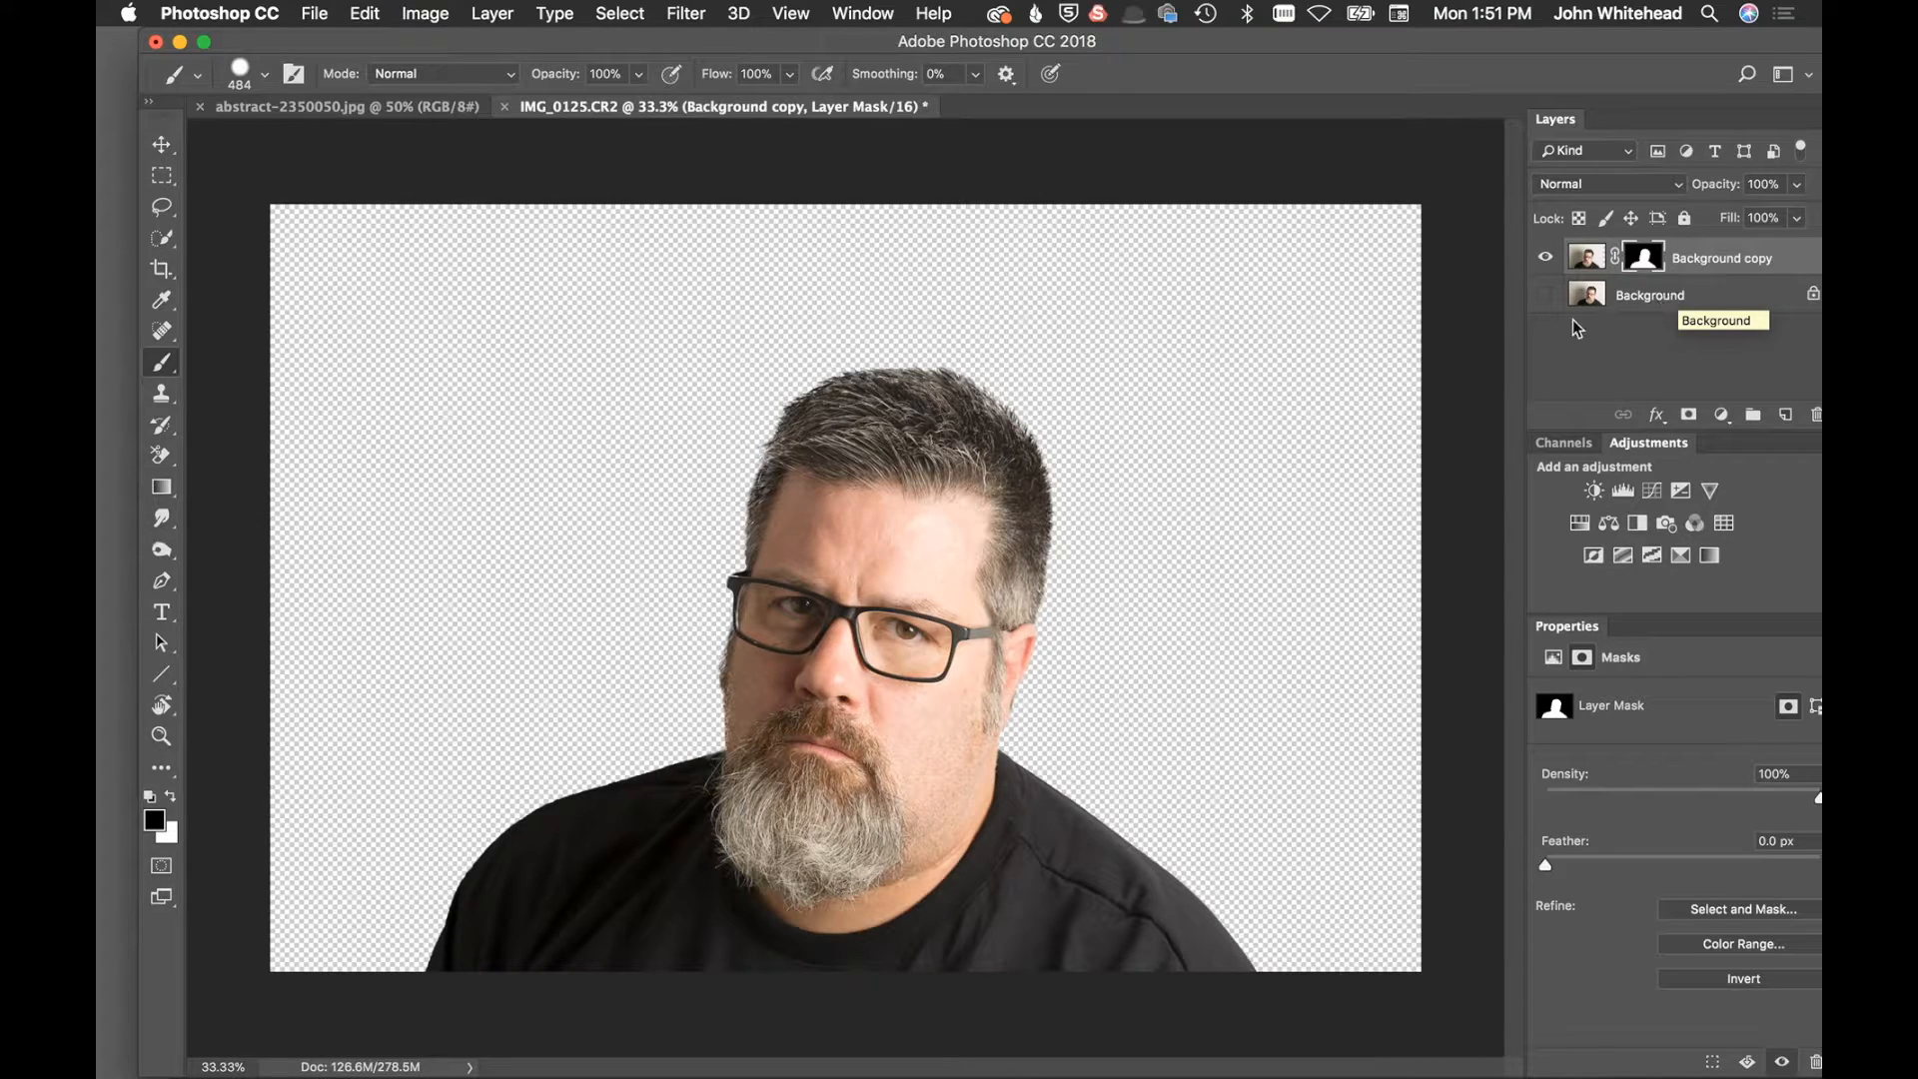
left_click(1586, 252)
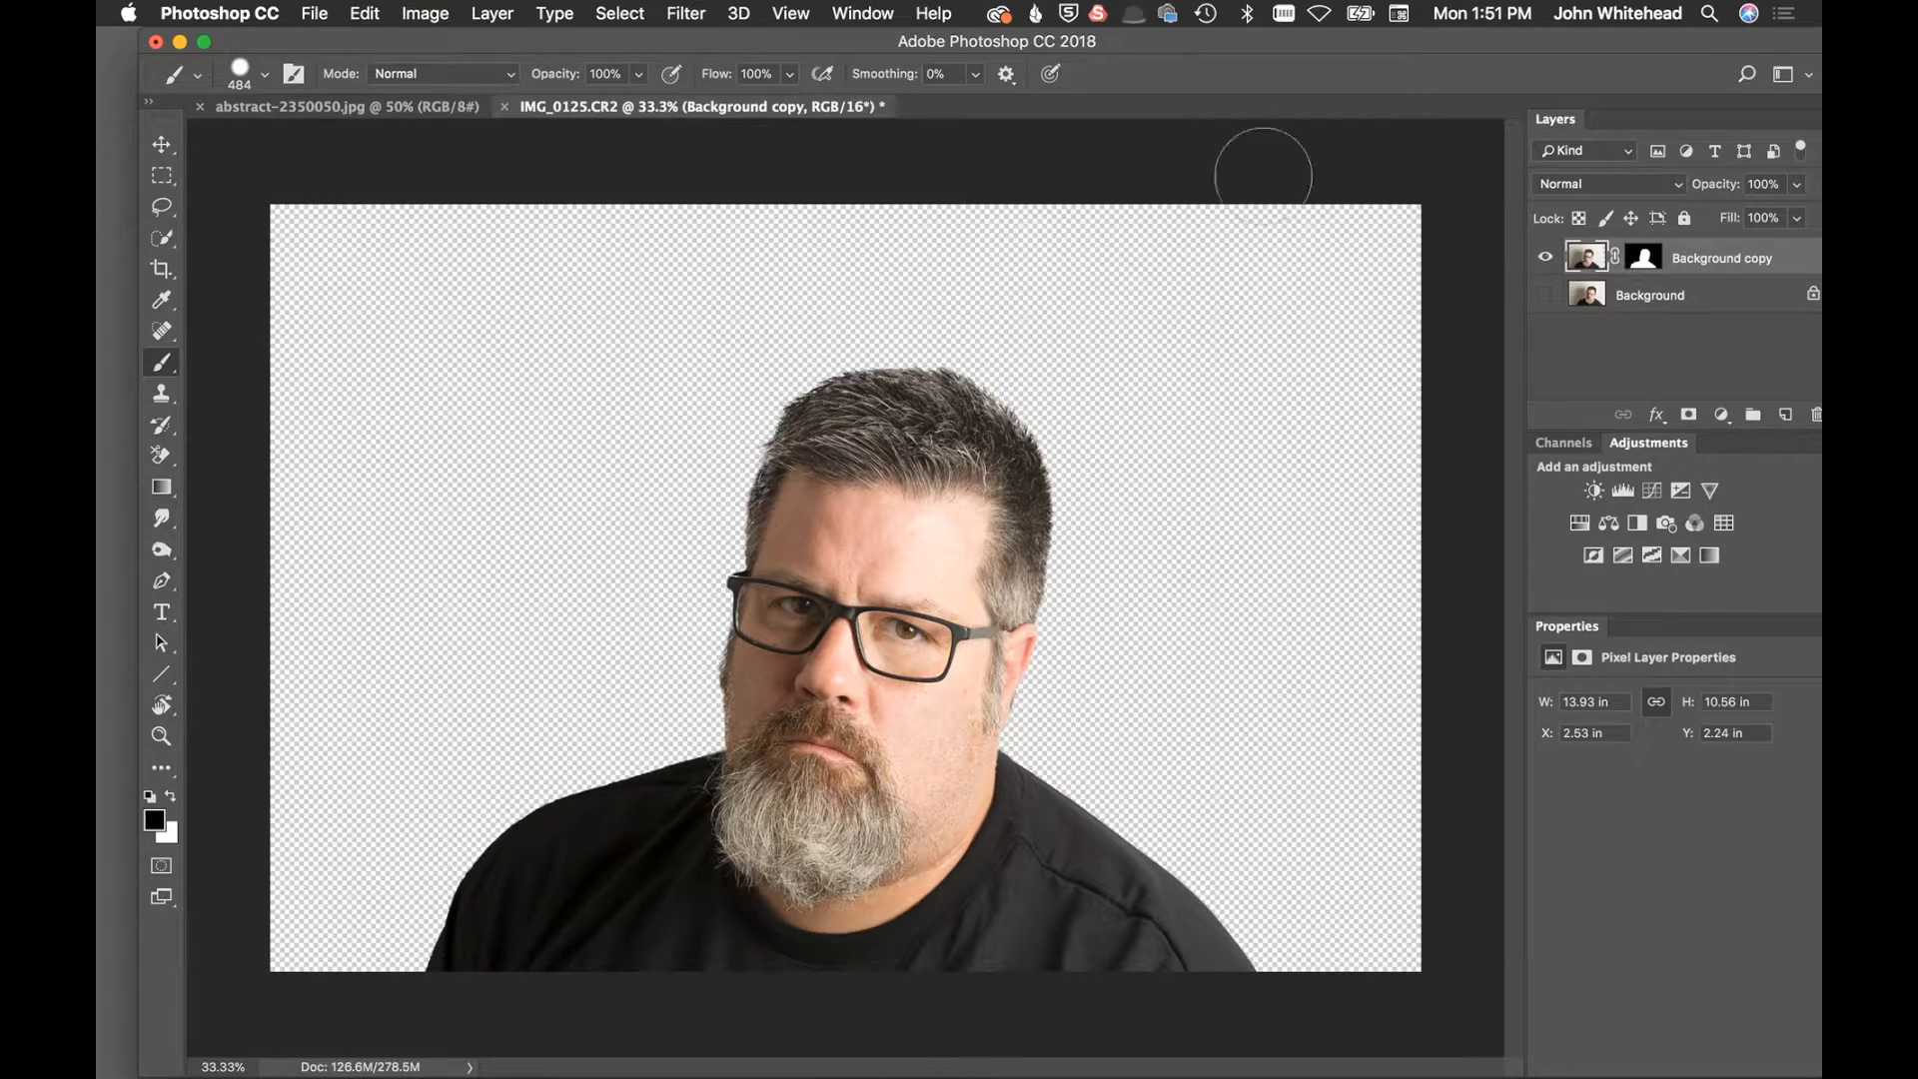
left_click(425, 14)
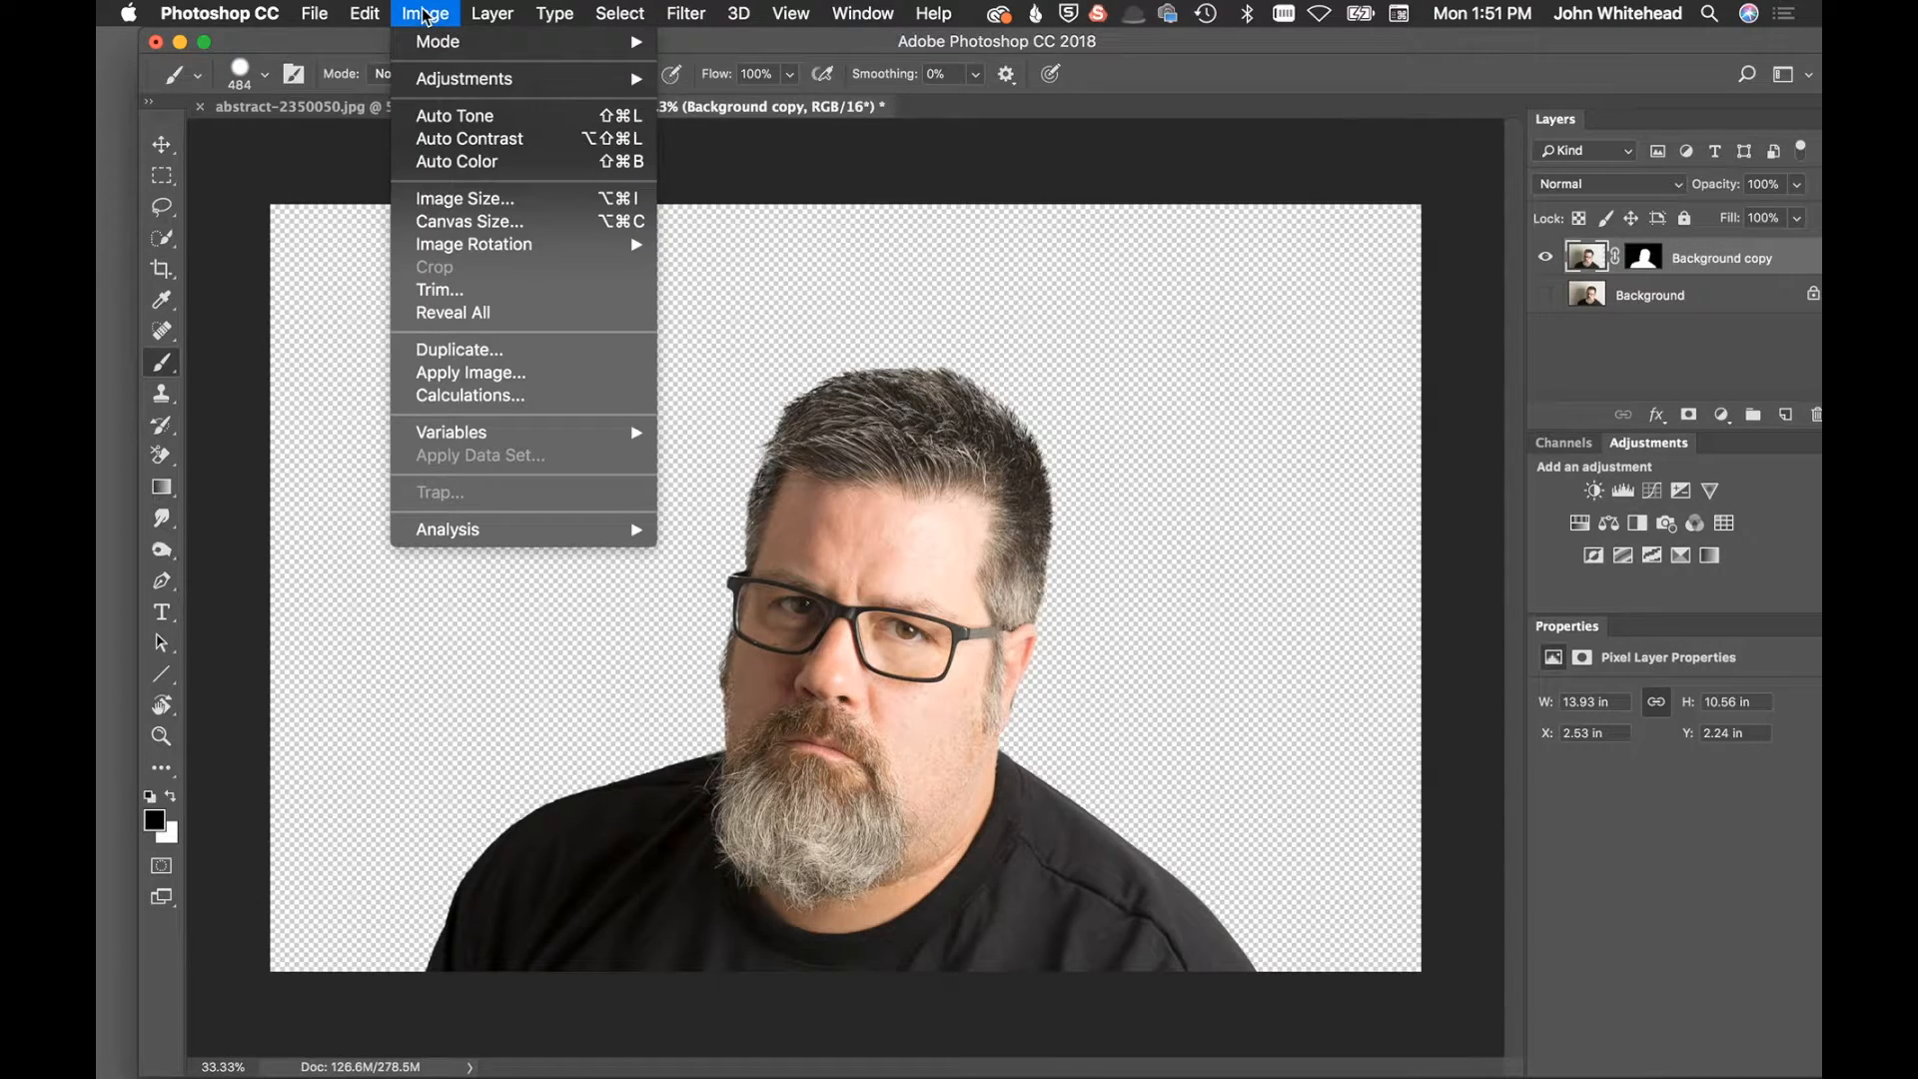
mouse_move(427, 78)
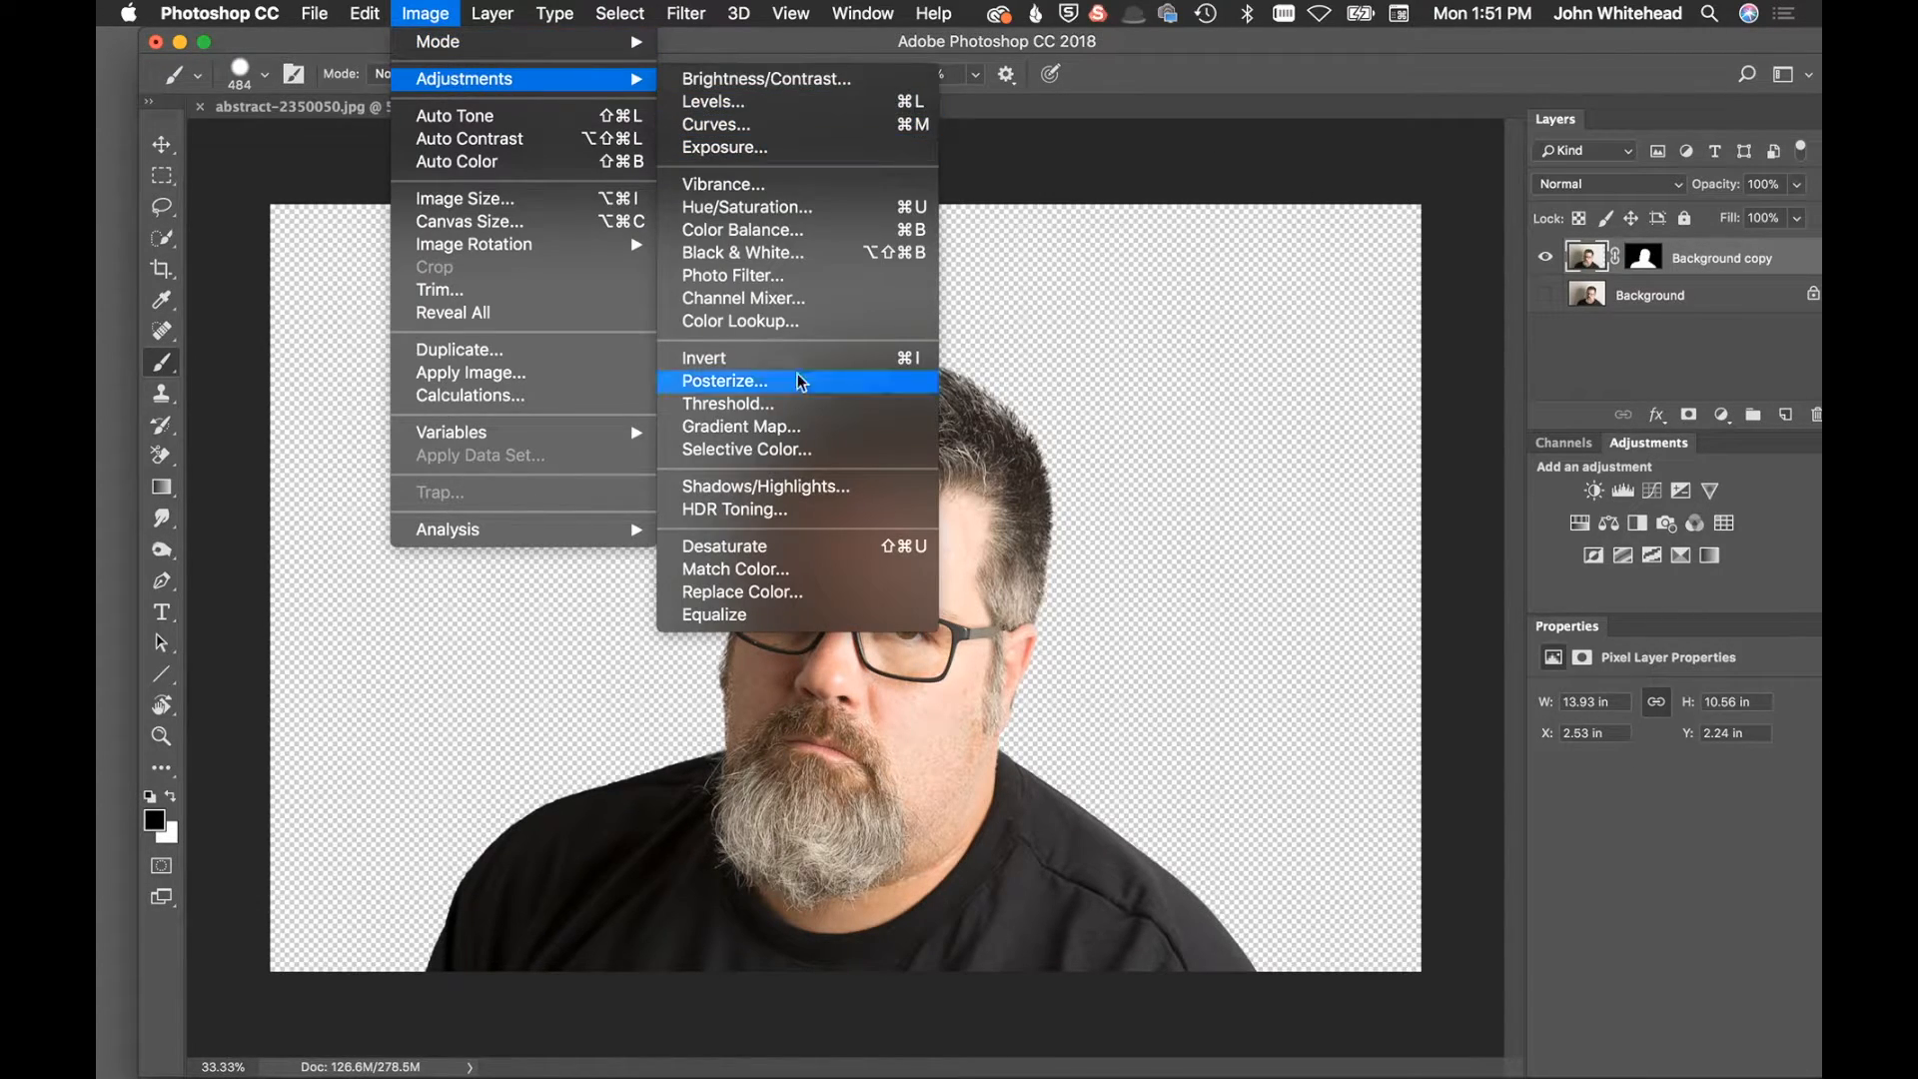
left_click(759, 417)
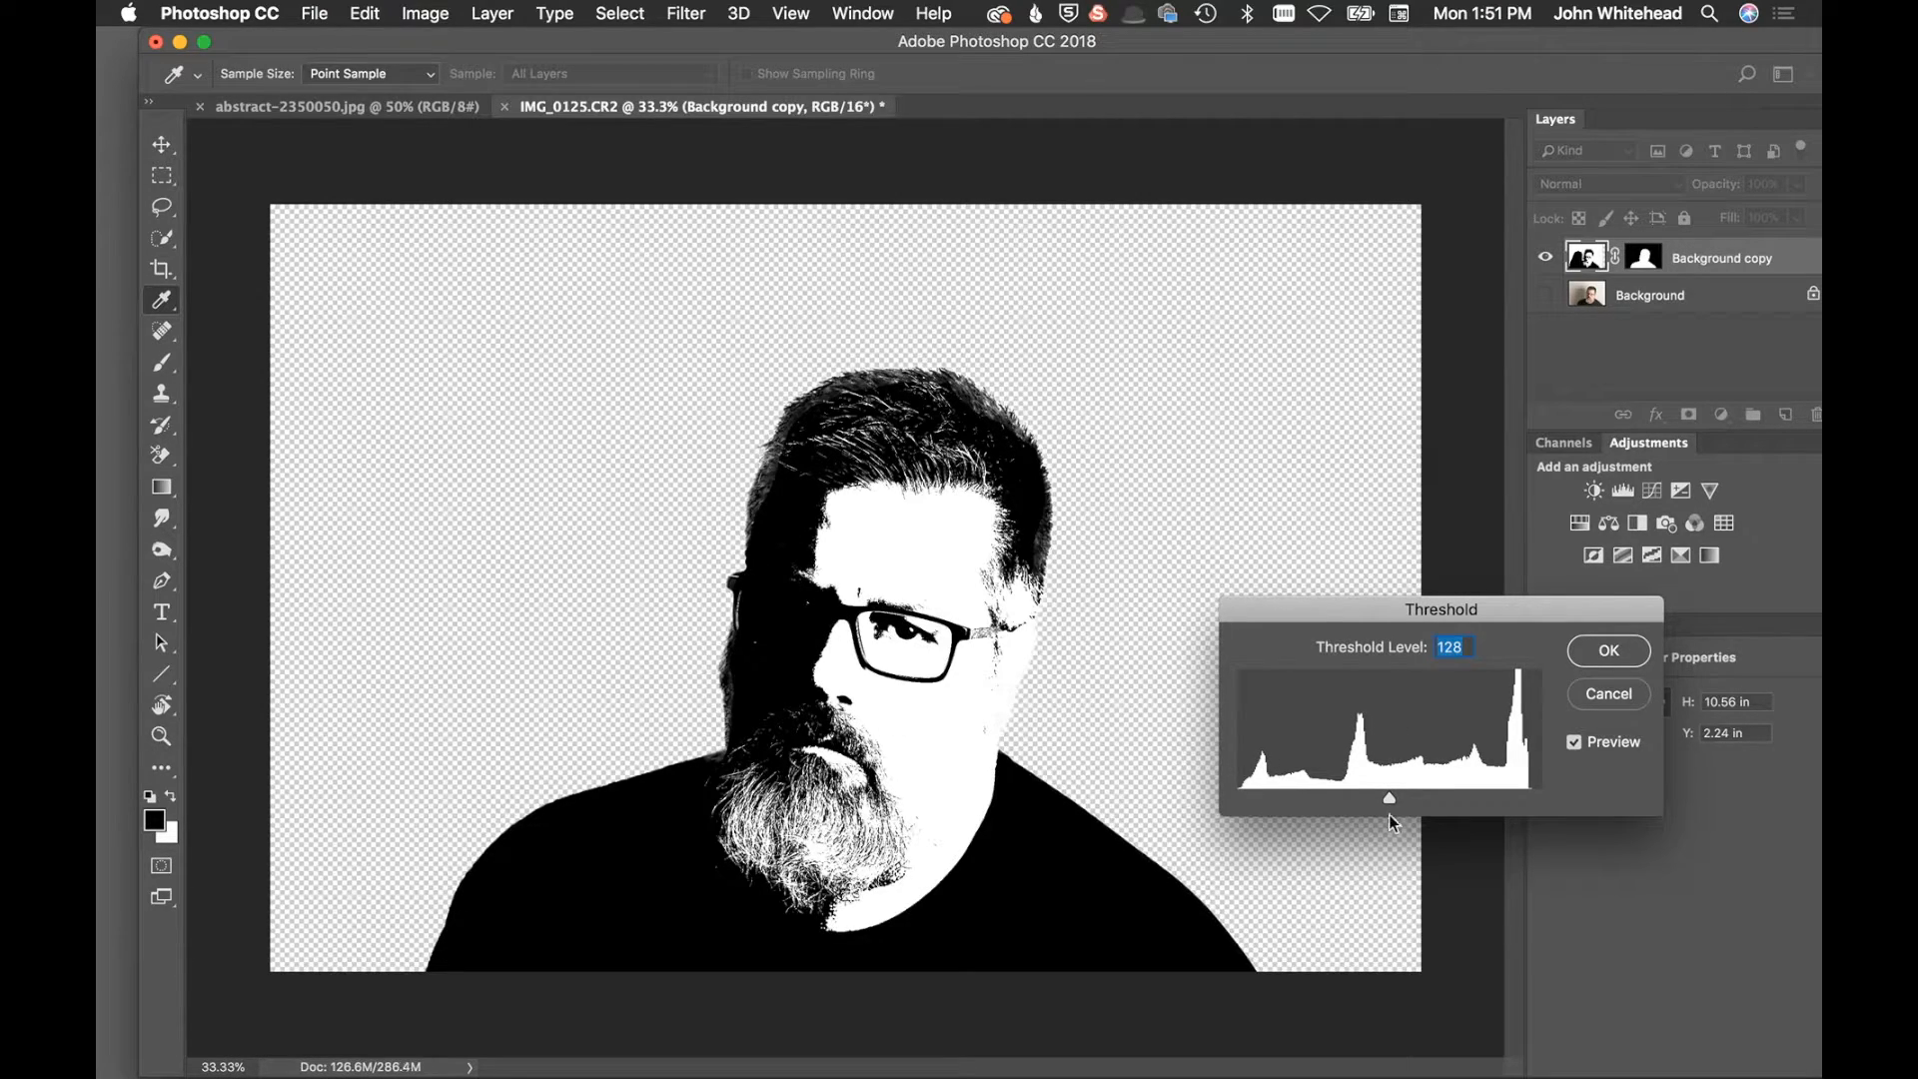
left_click_drag(1388, 799, 1356, 811)
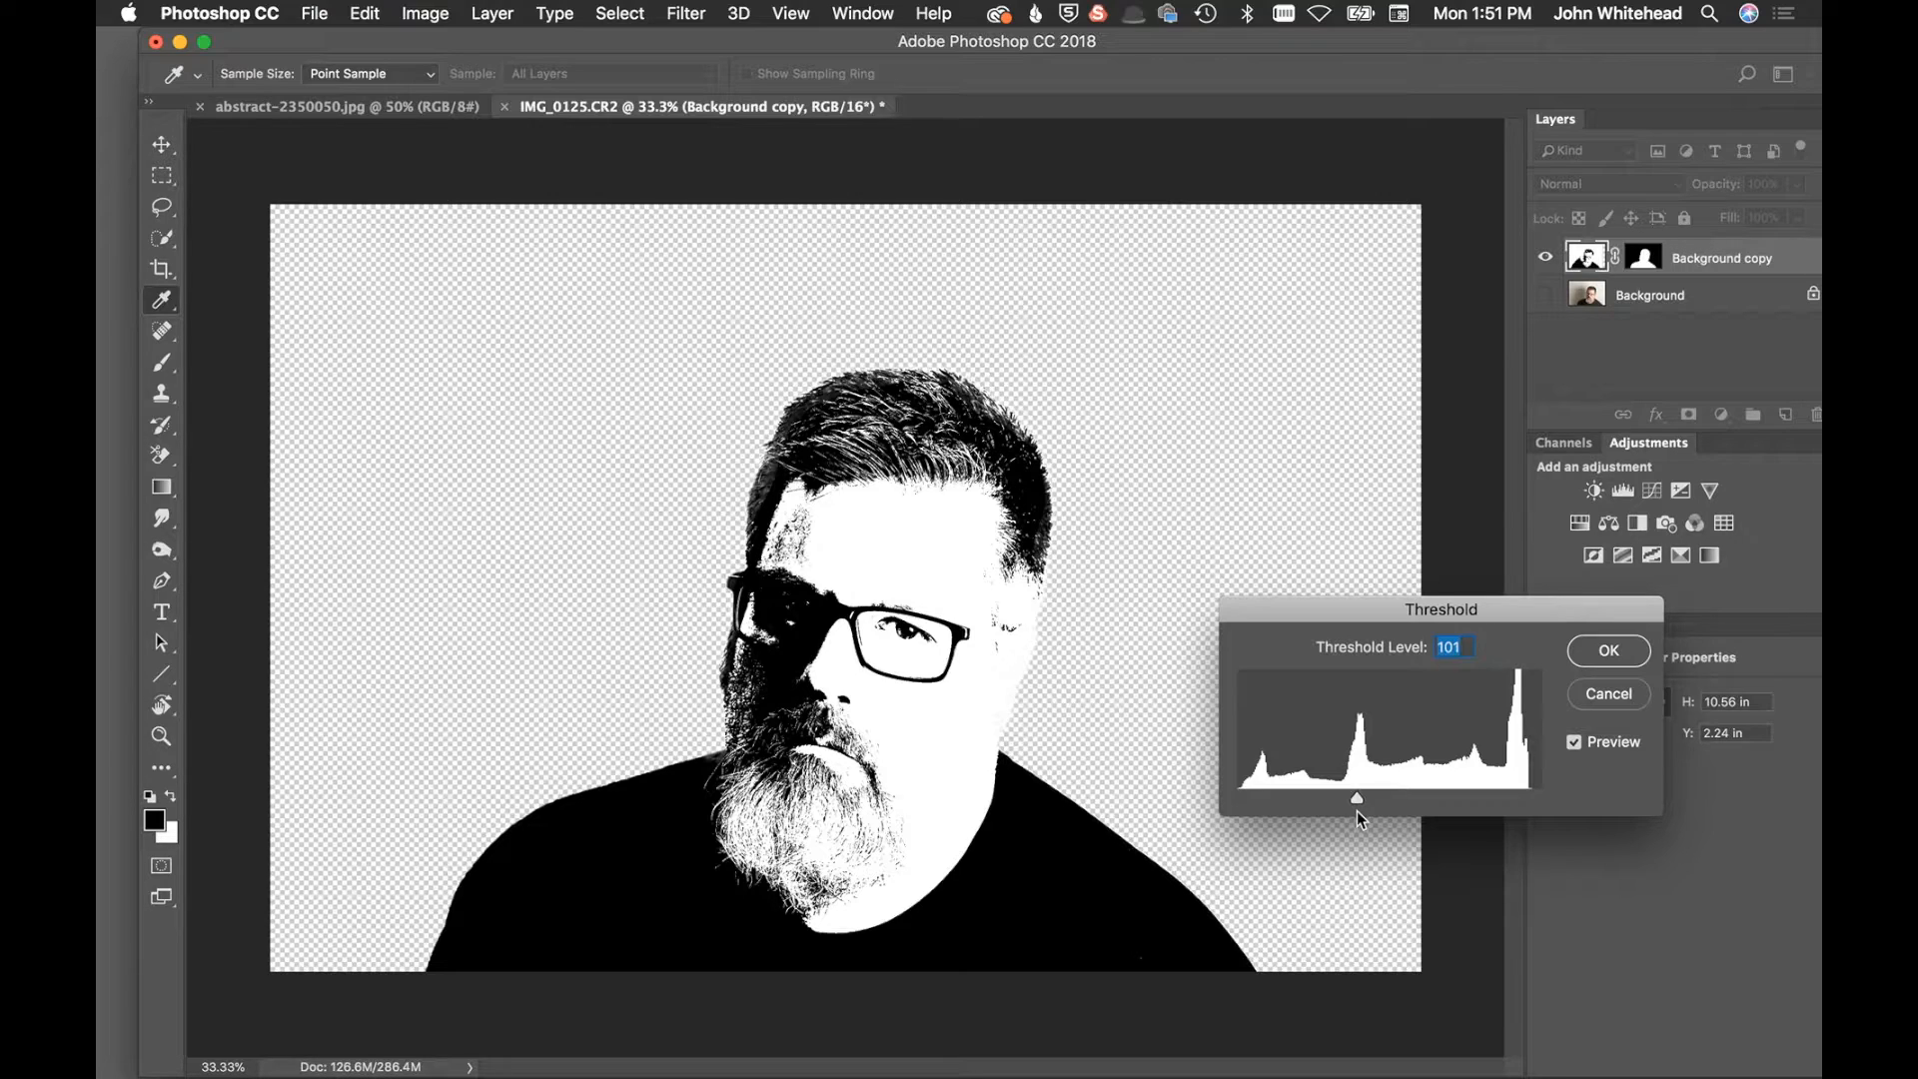
left_click(1610, 695)
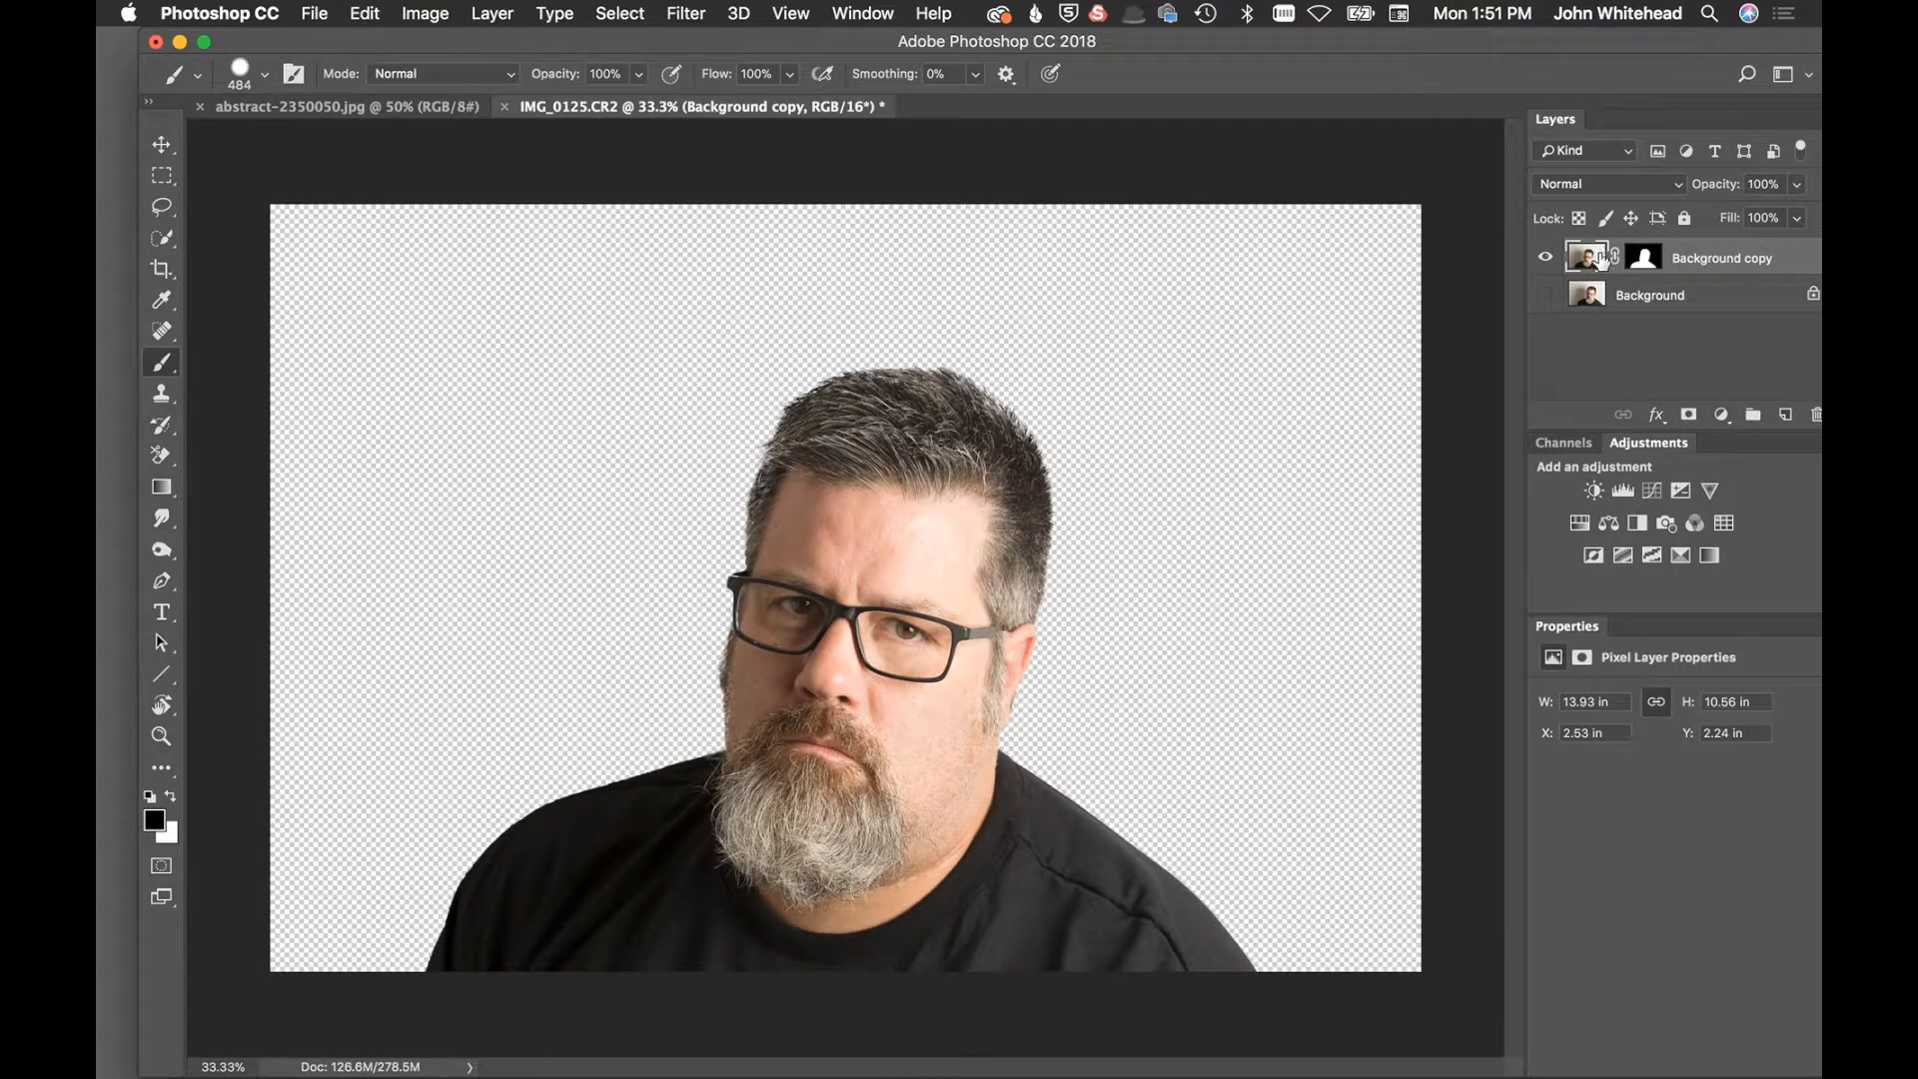
Duplicate the masked Background copy layer, hide the duplicate, and make the Background copy image active
key("super+j")
left_click(1544, 258)
left_click(1587, 297)
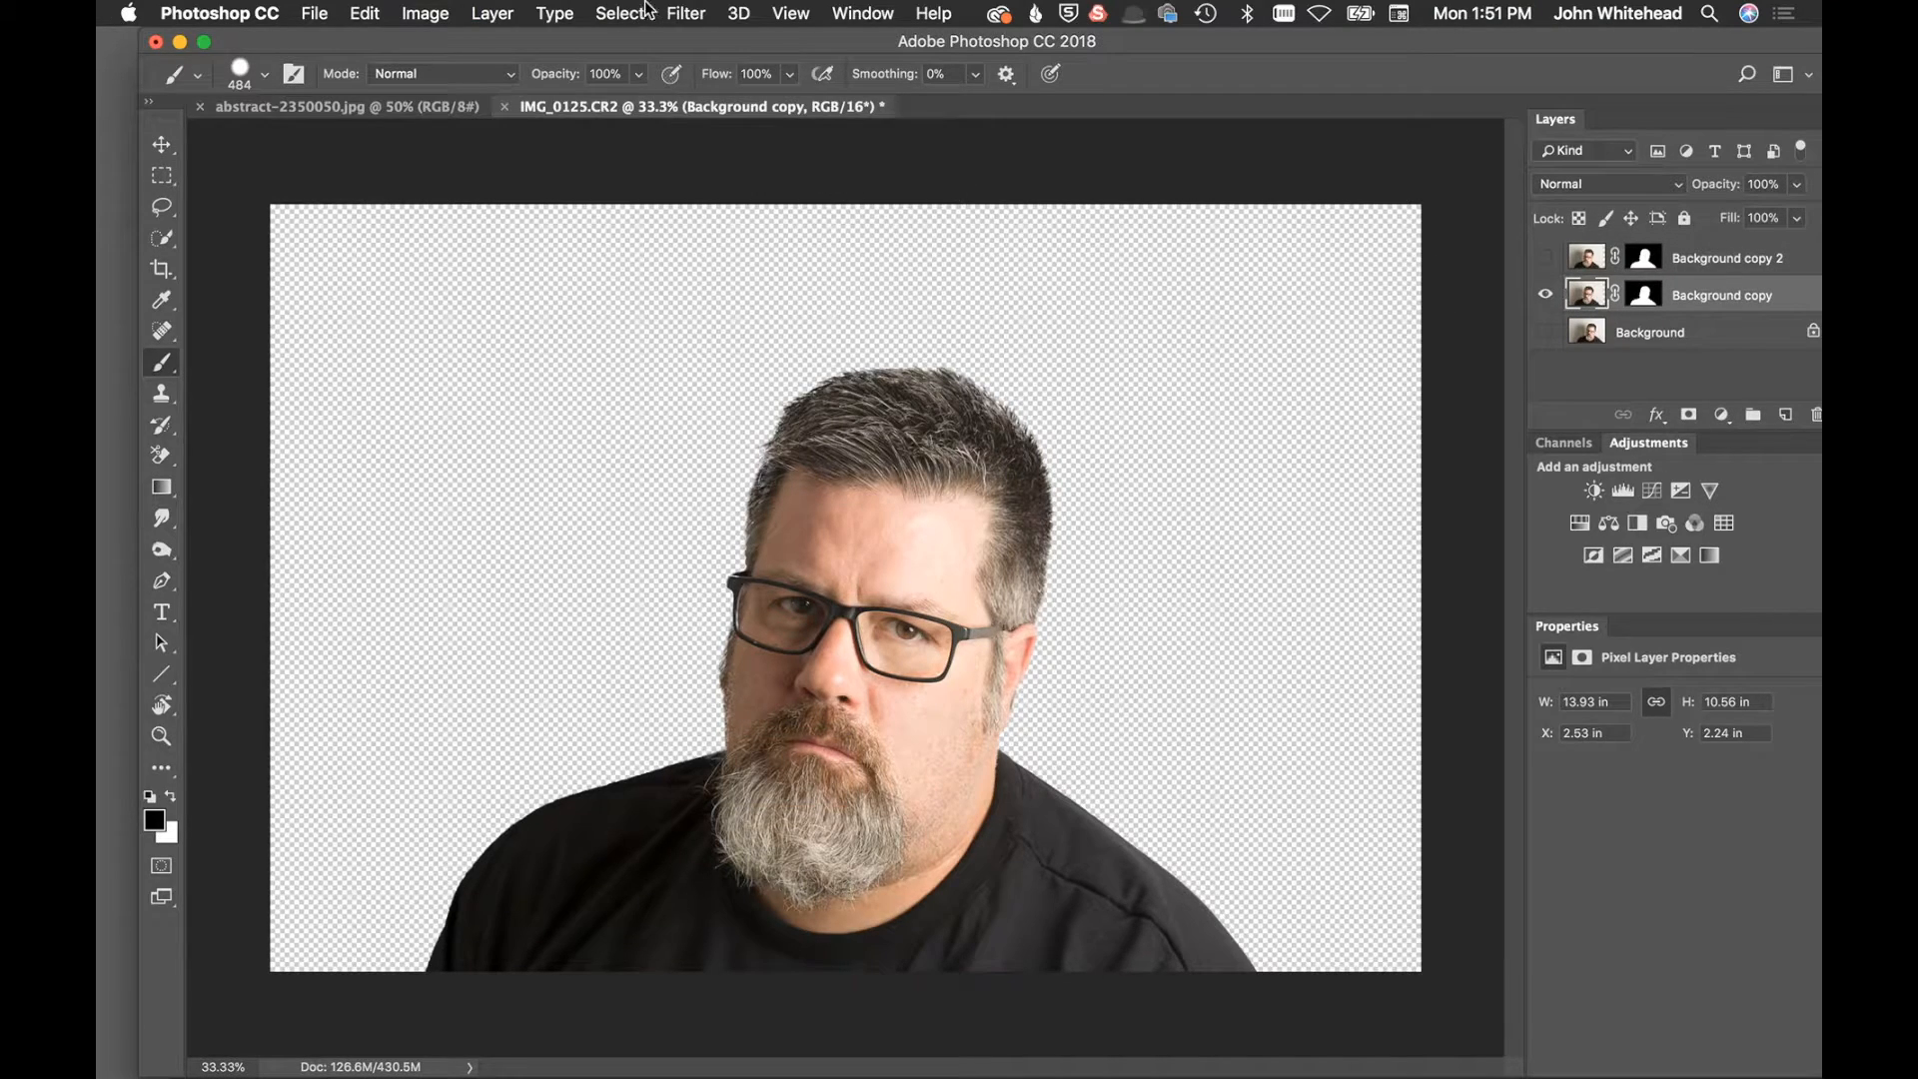
Apply a Threshold adjustment with level 101 to the Background copy layer
left_click(430, 13)
mouse_move(462, 79)
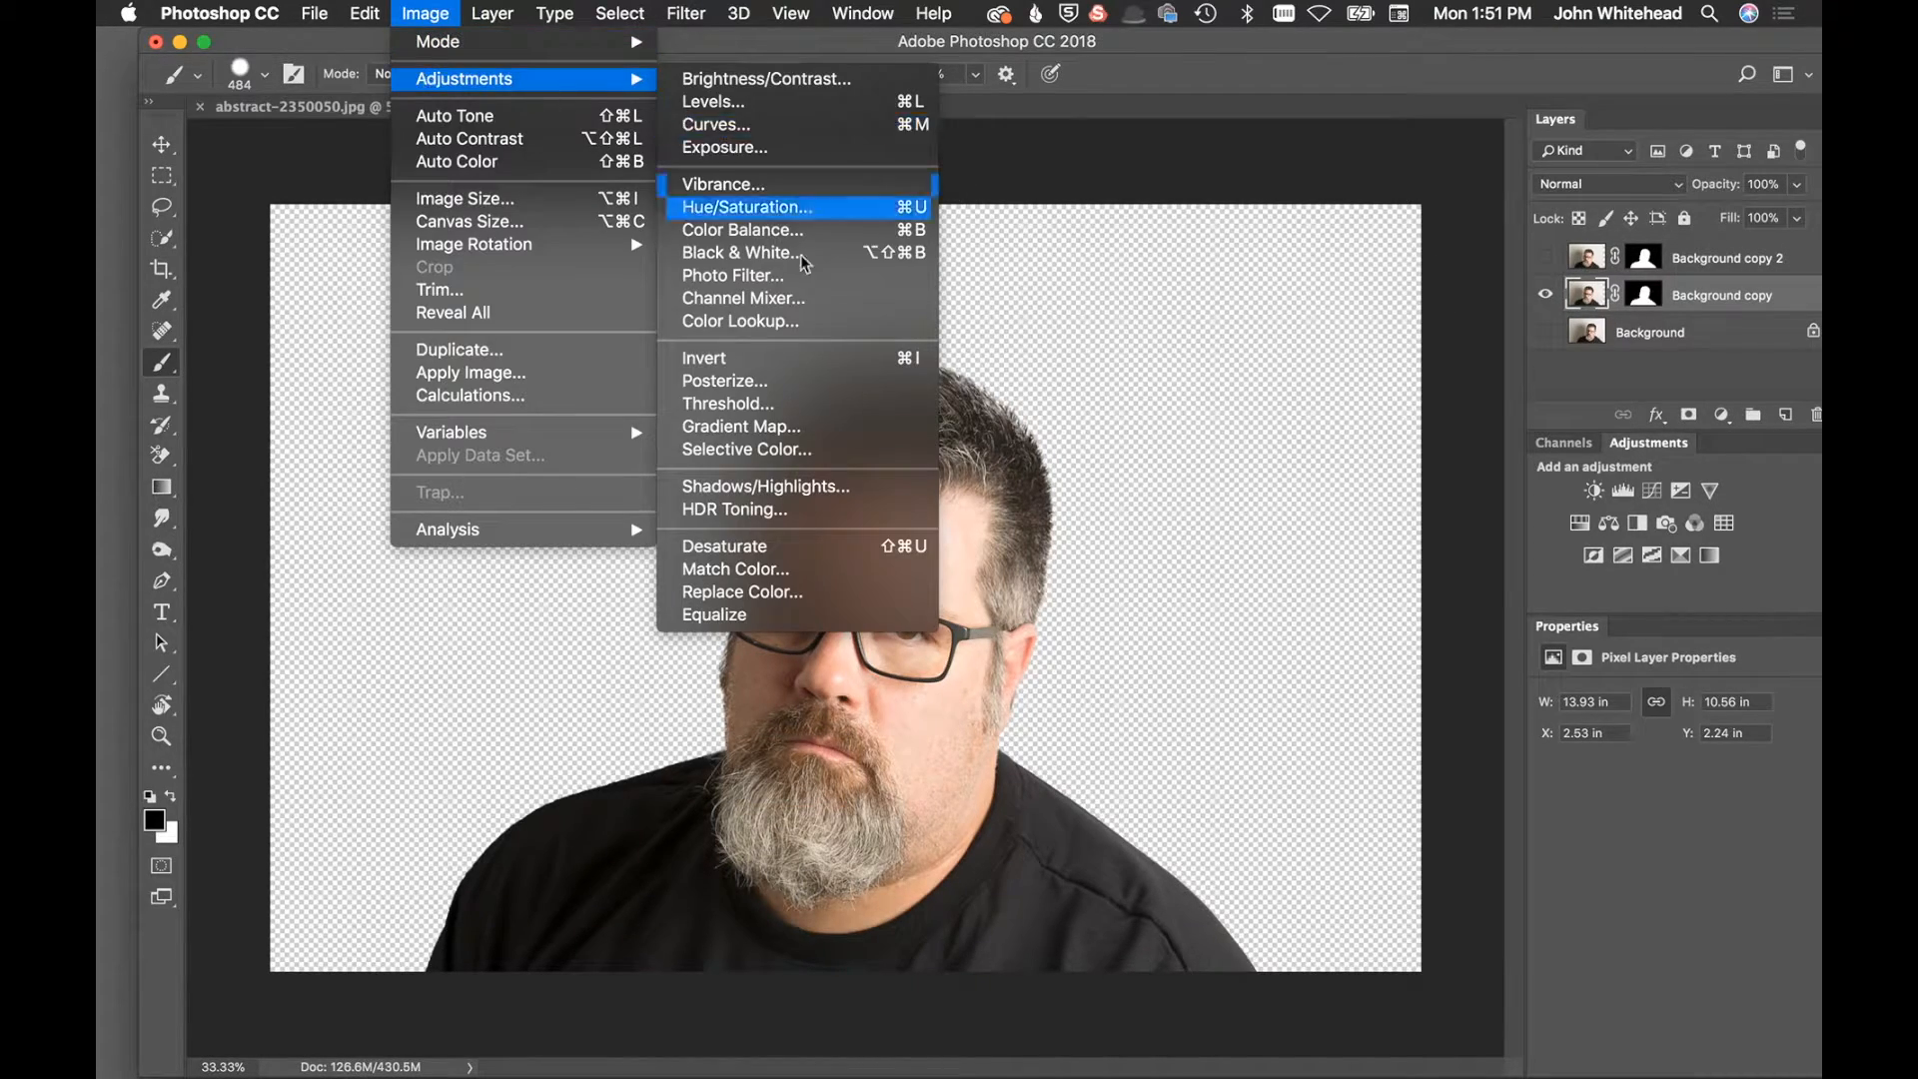
left_click(794, 403)
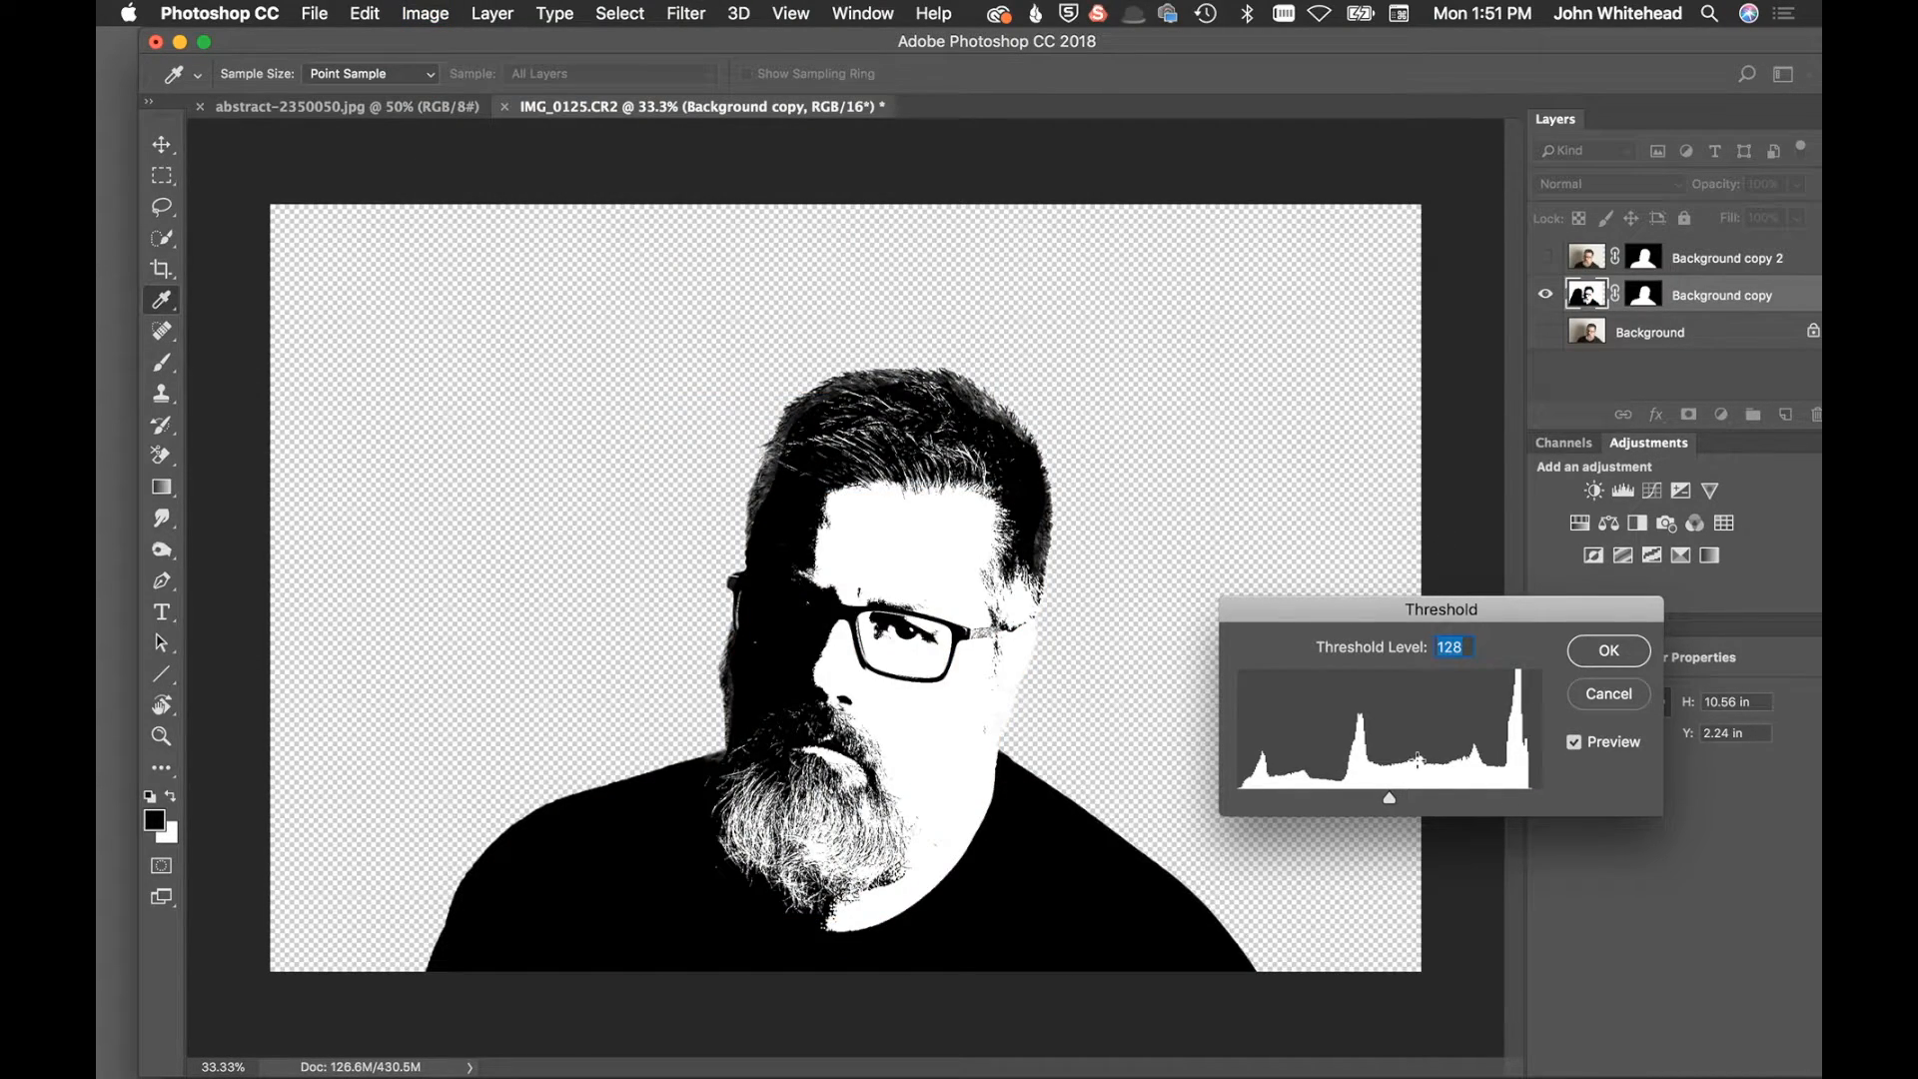
type("101")
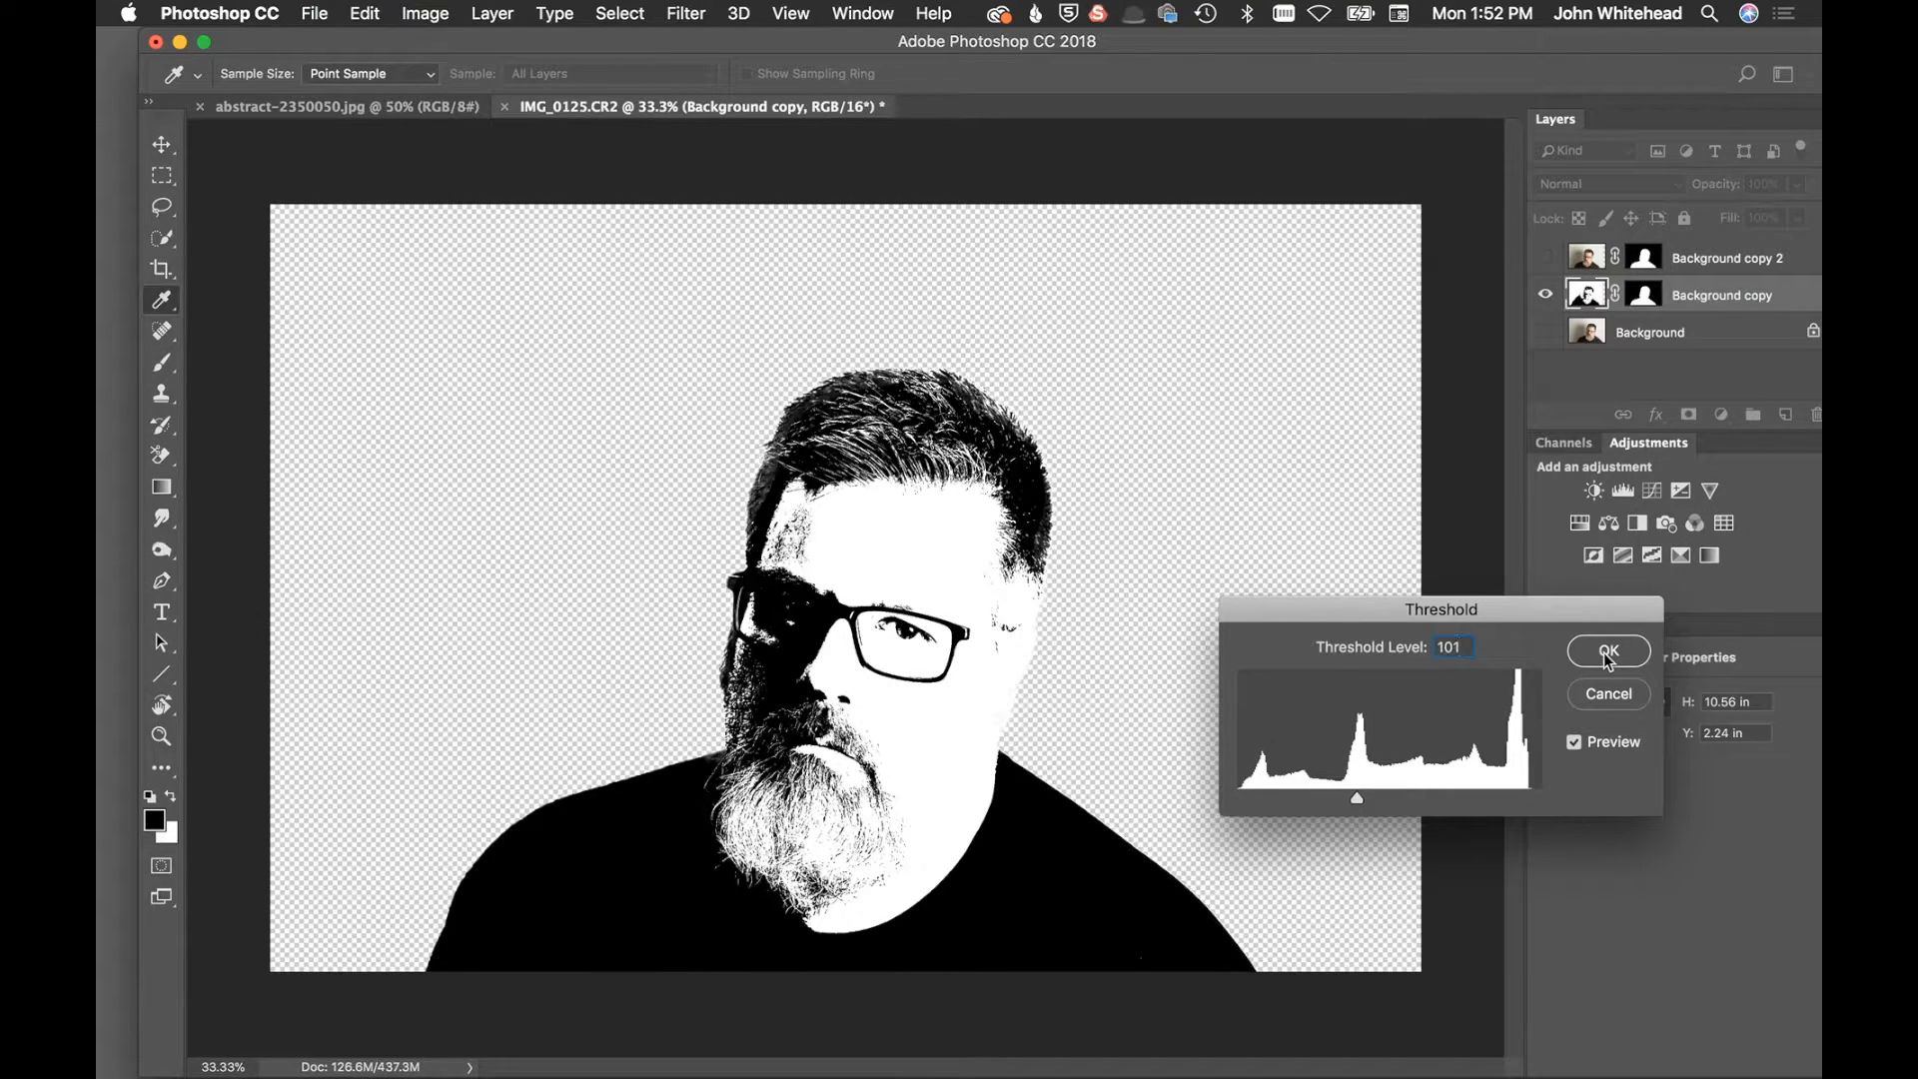
left_click(1608, 650)
key("b")
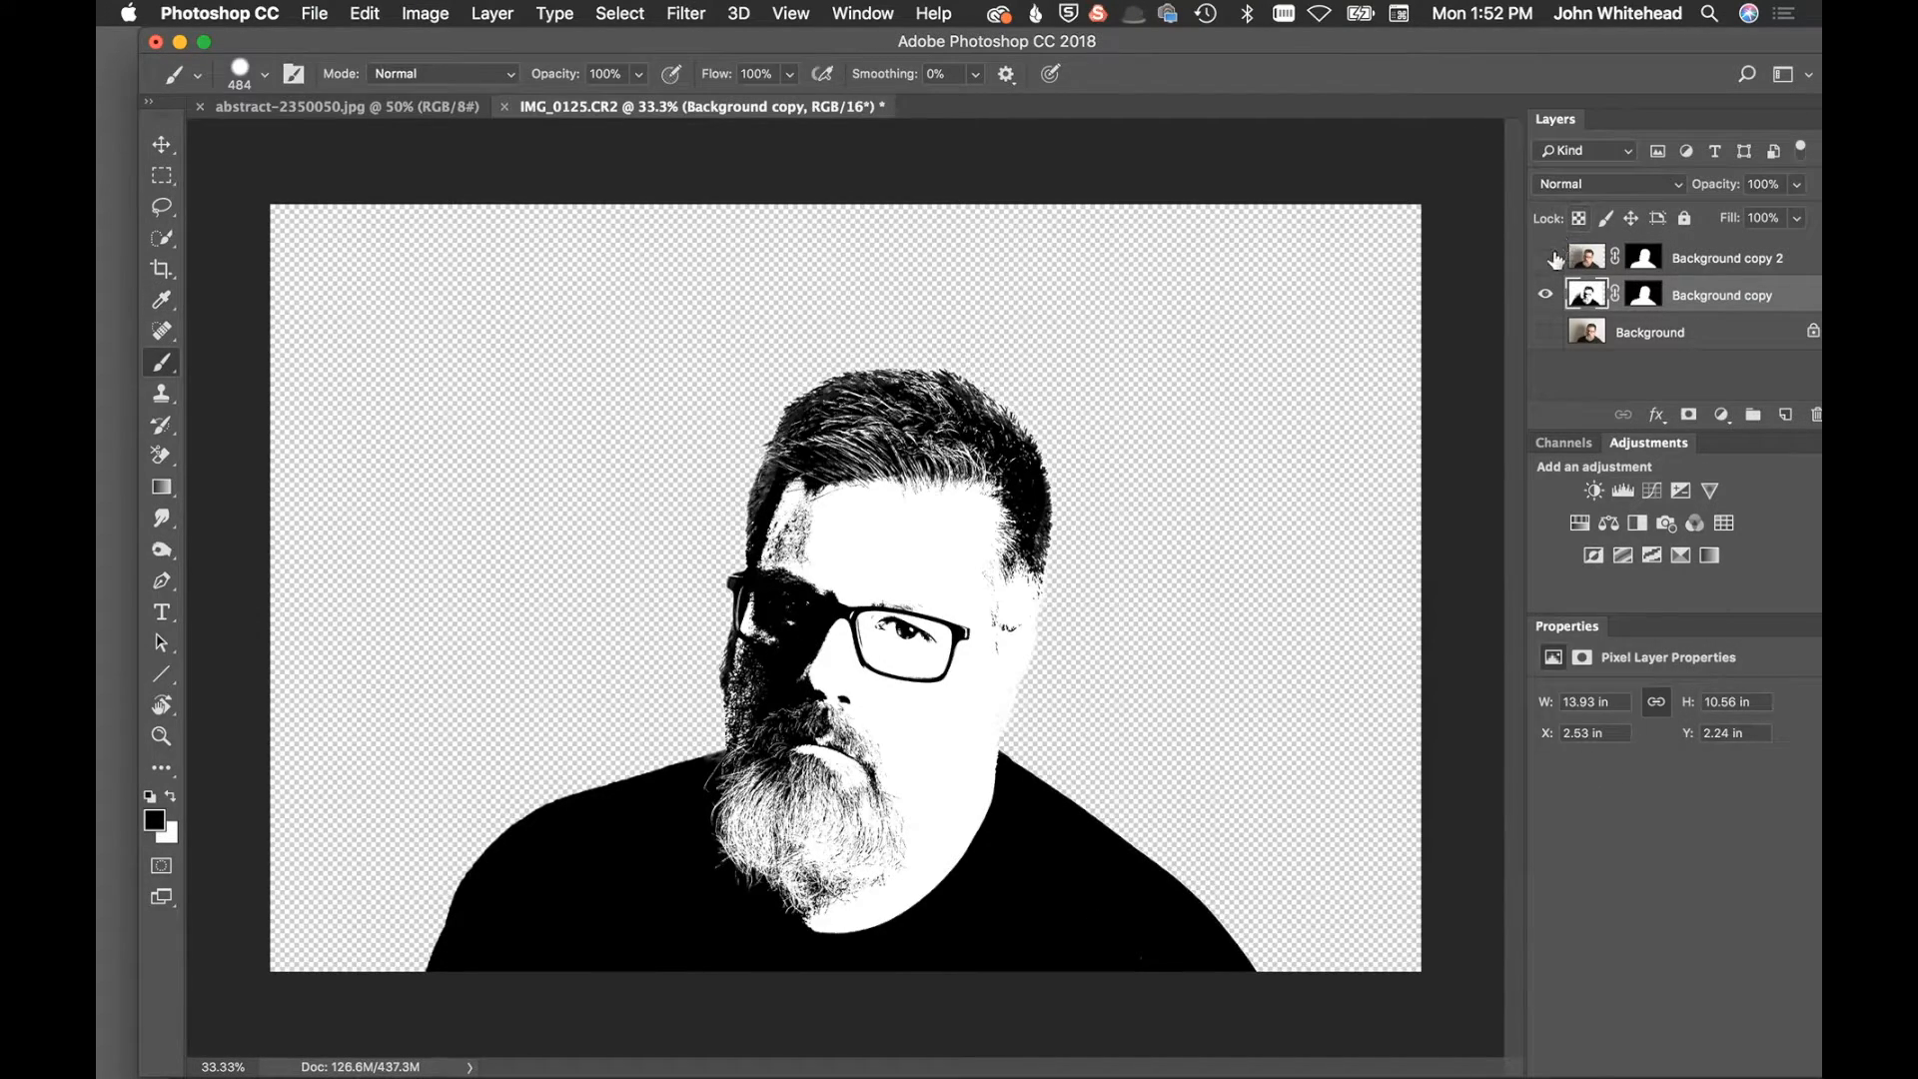
Show the Background copy 2 layer and apply a Threshold adjustment with level 128 to its image
left_click(1545, 258)
left_click(1595, 261)
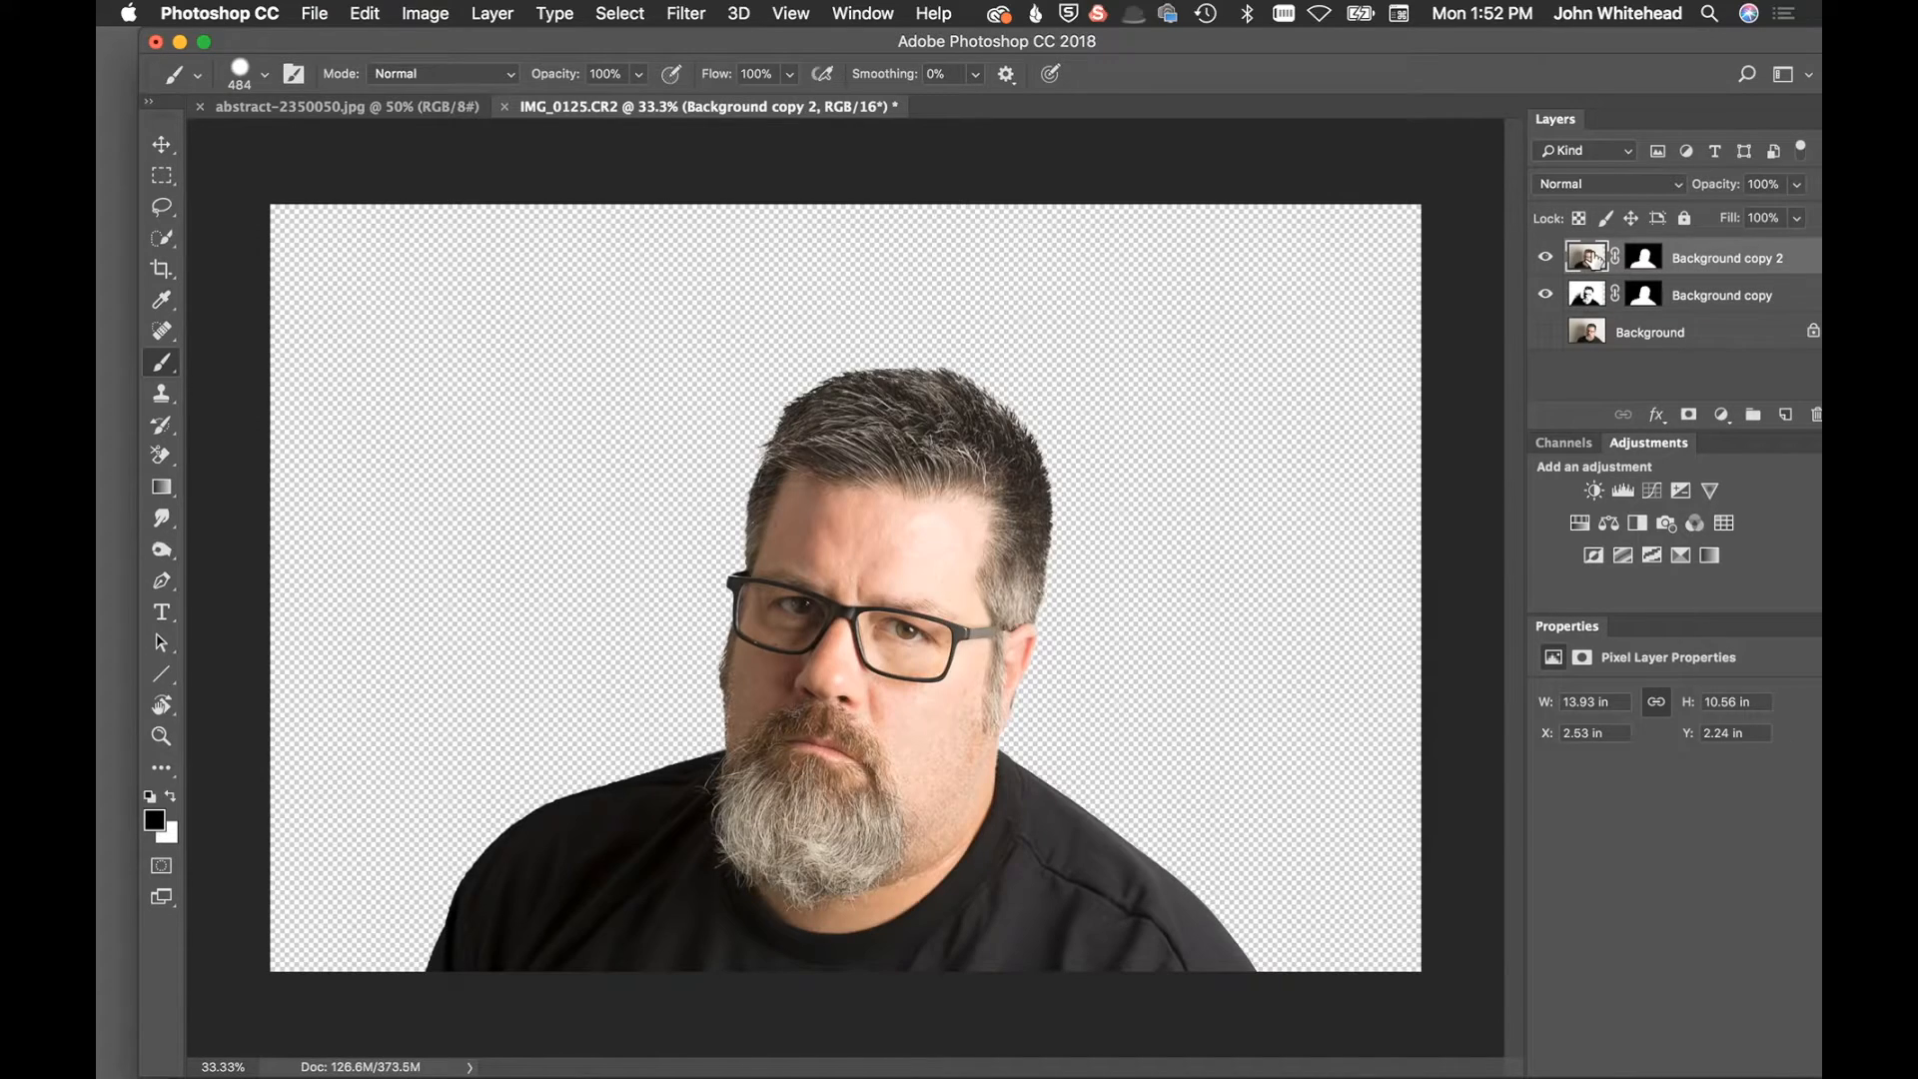
left_click(435, 12)
mouse_move(429, 78)
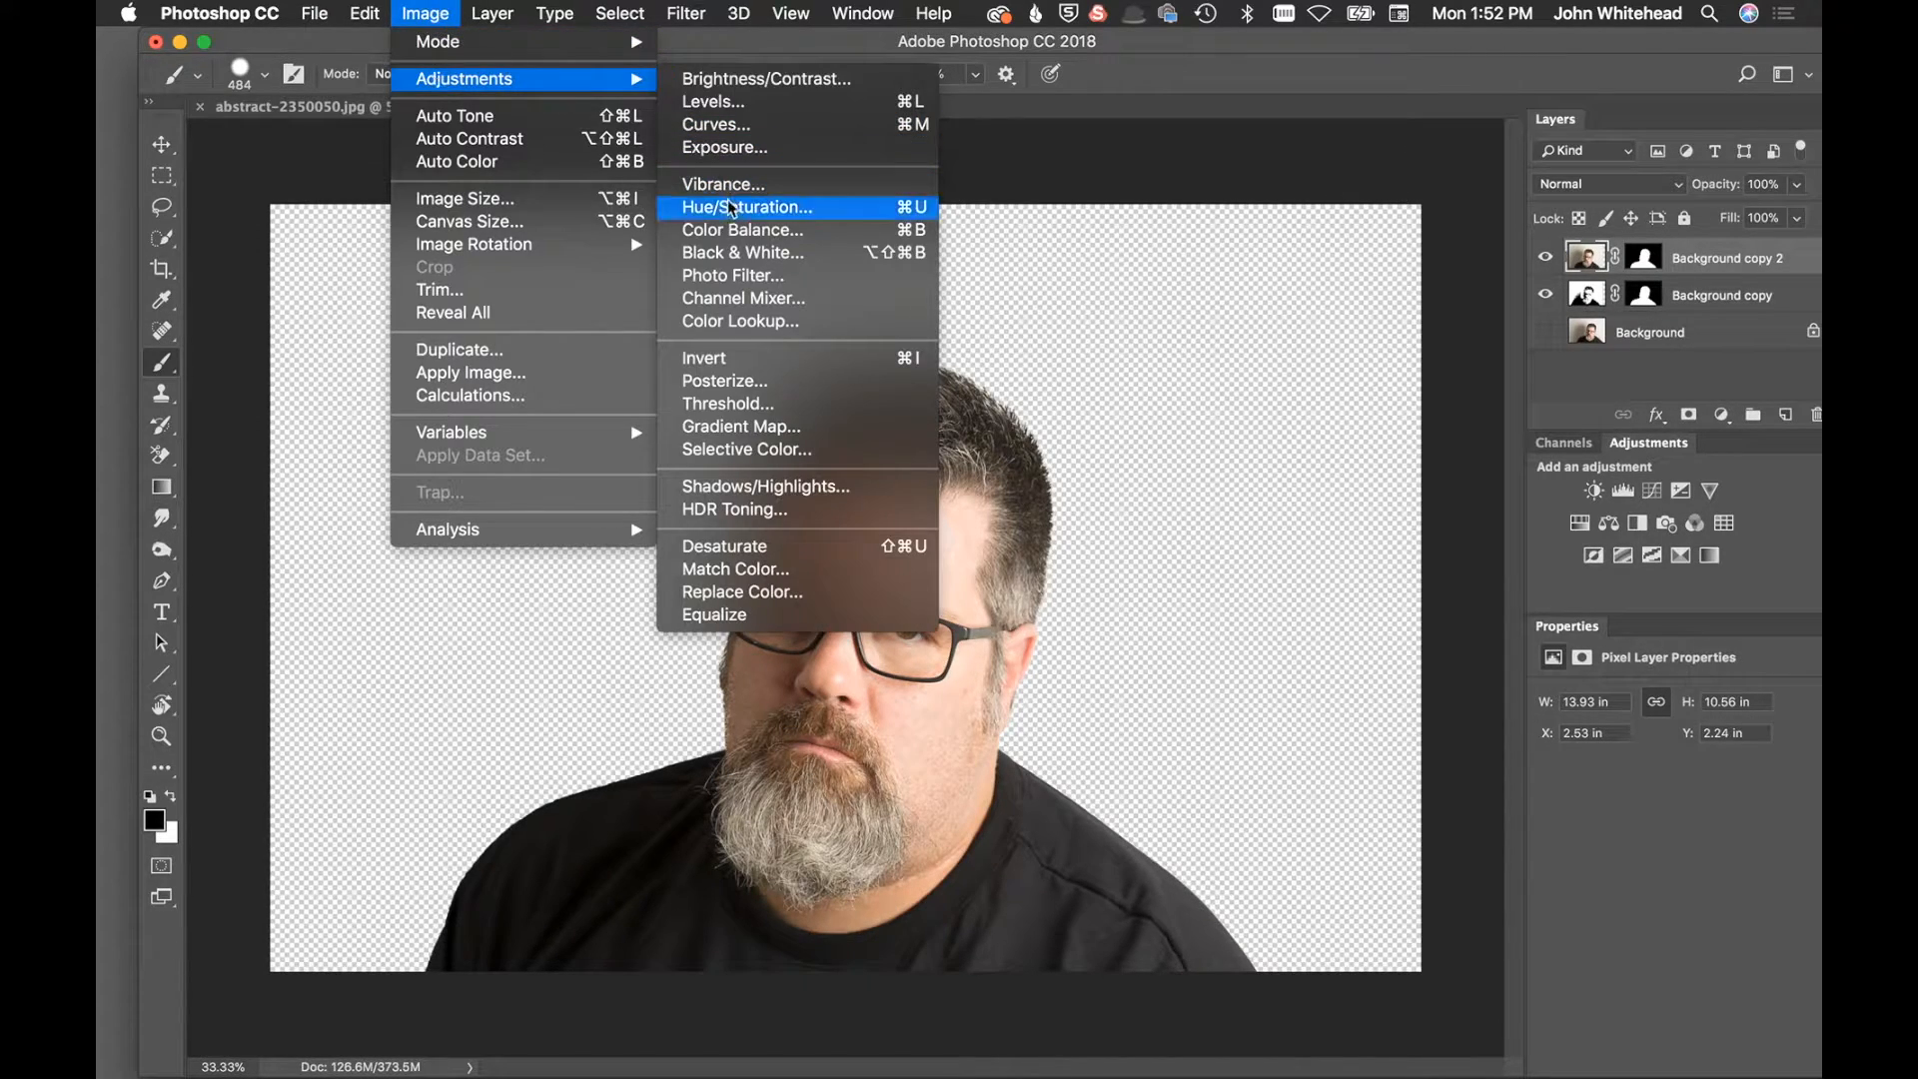
left_click(741, 407)
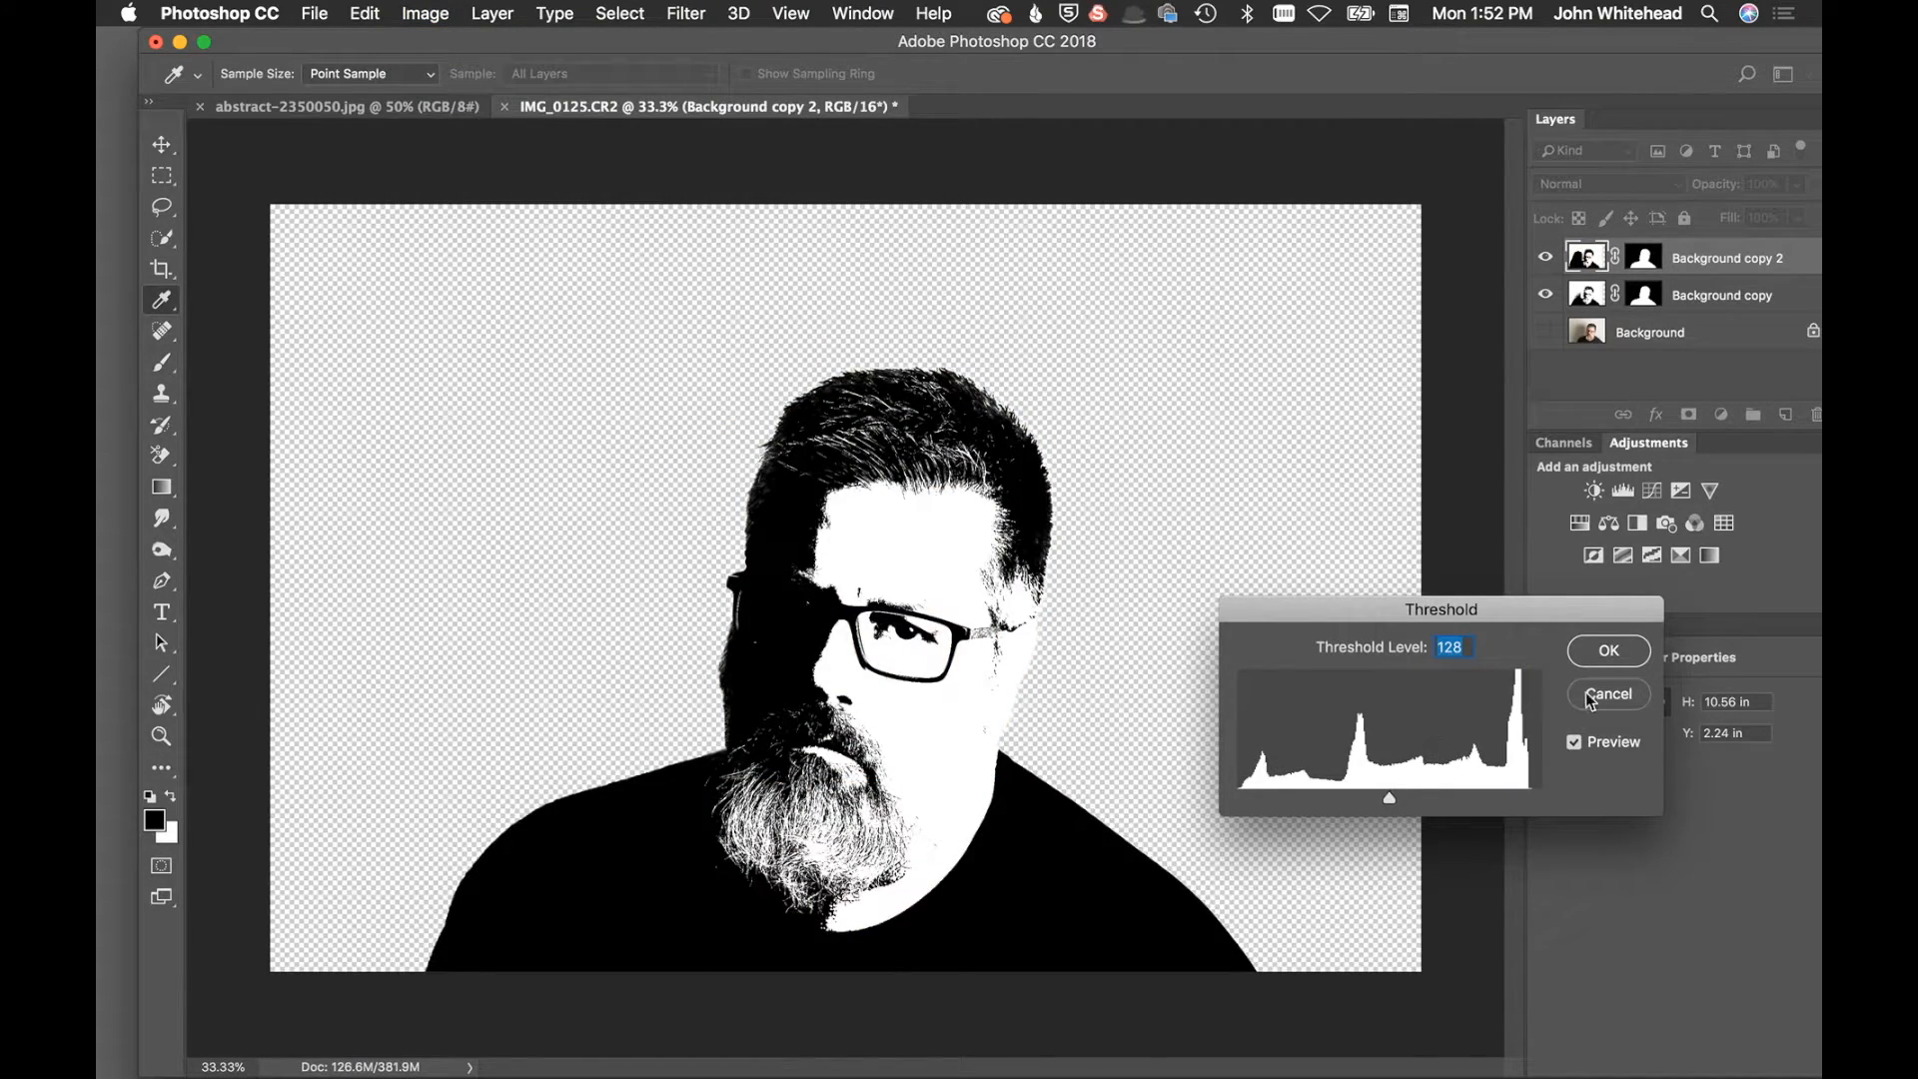
left_click(1607, 652)
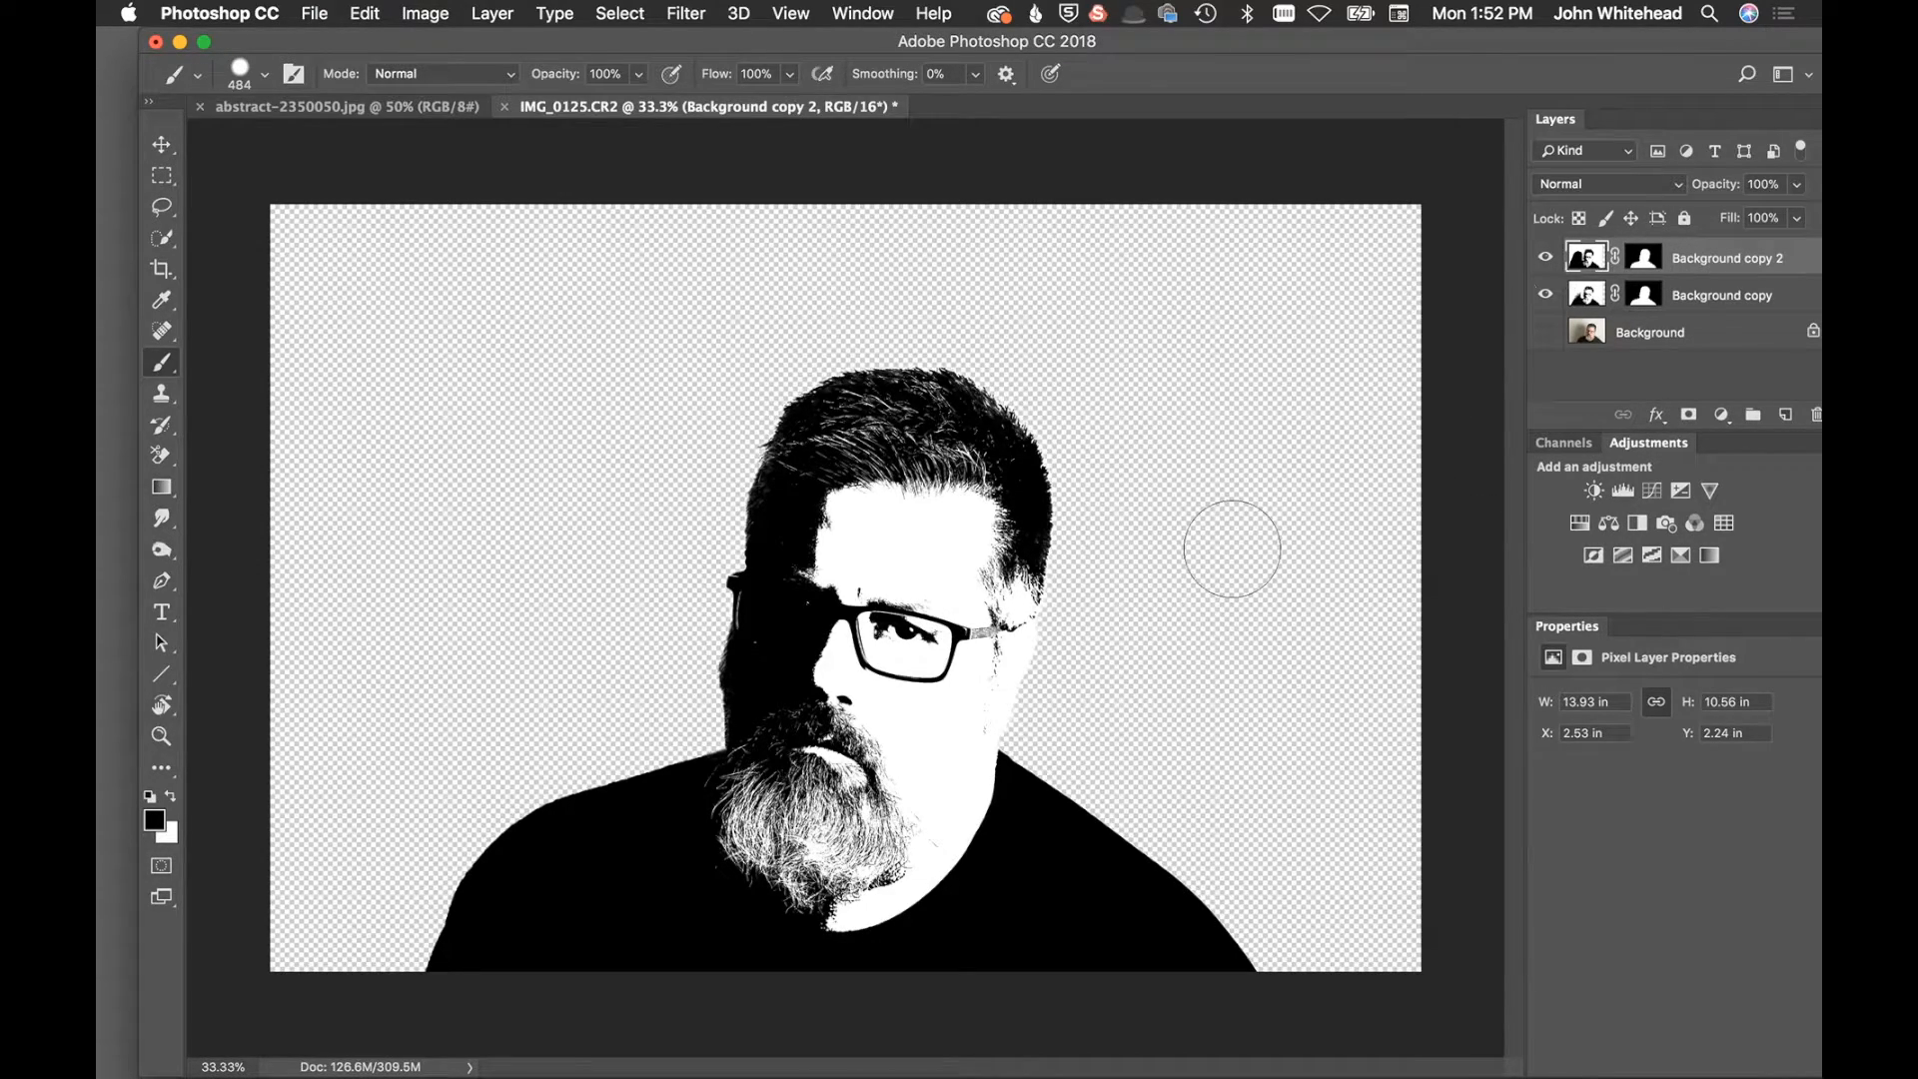
Paint black with a 210 px brush on the Background copy 2 mask over the lit eye and glasses
left_click(1545, 258)
left_click(1544, 258)
left_click(1642, 257)
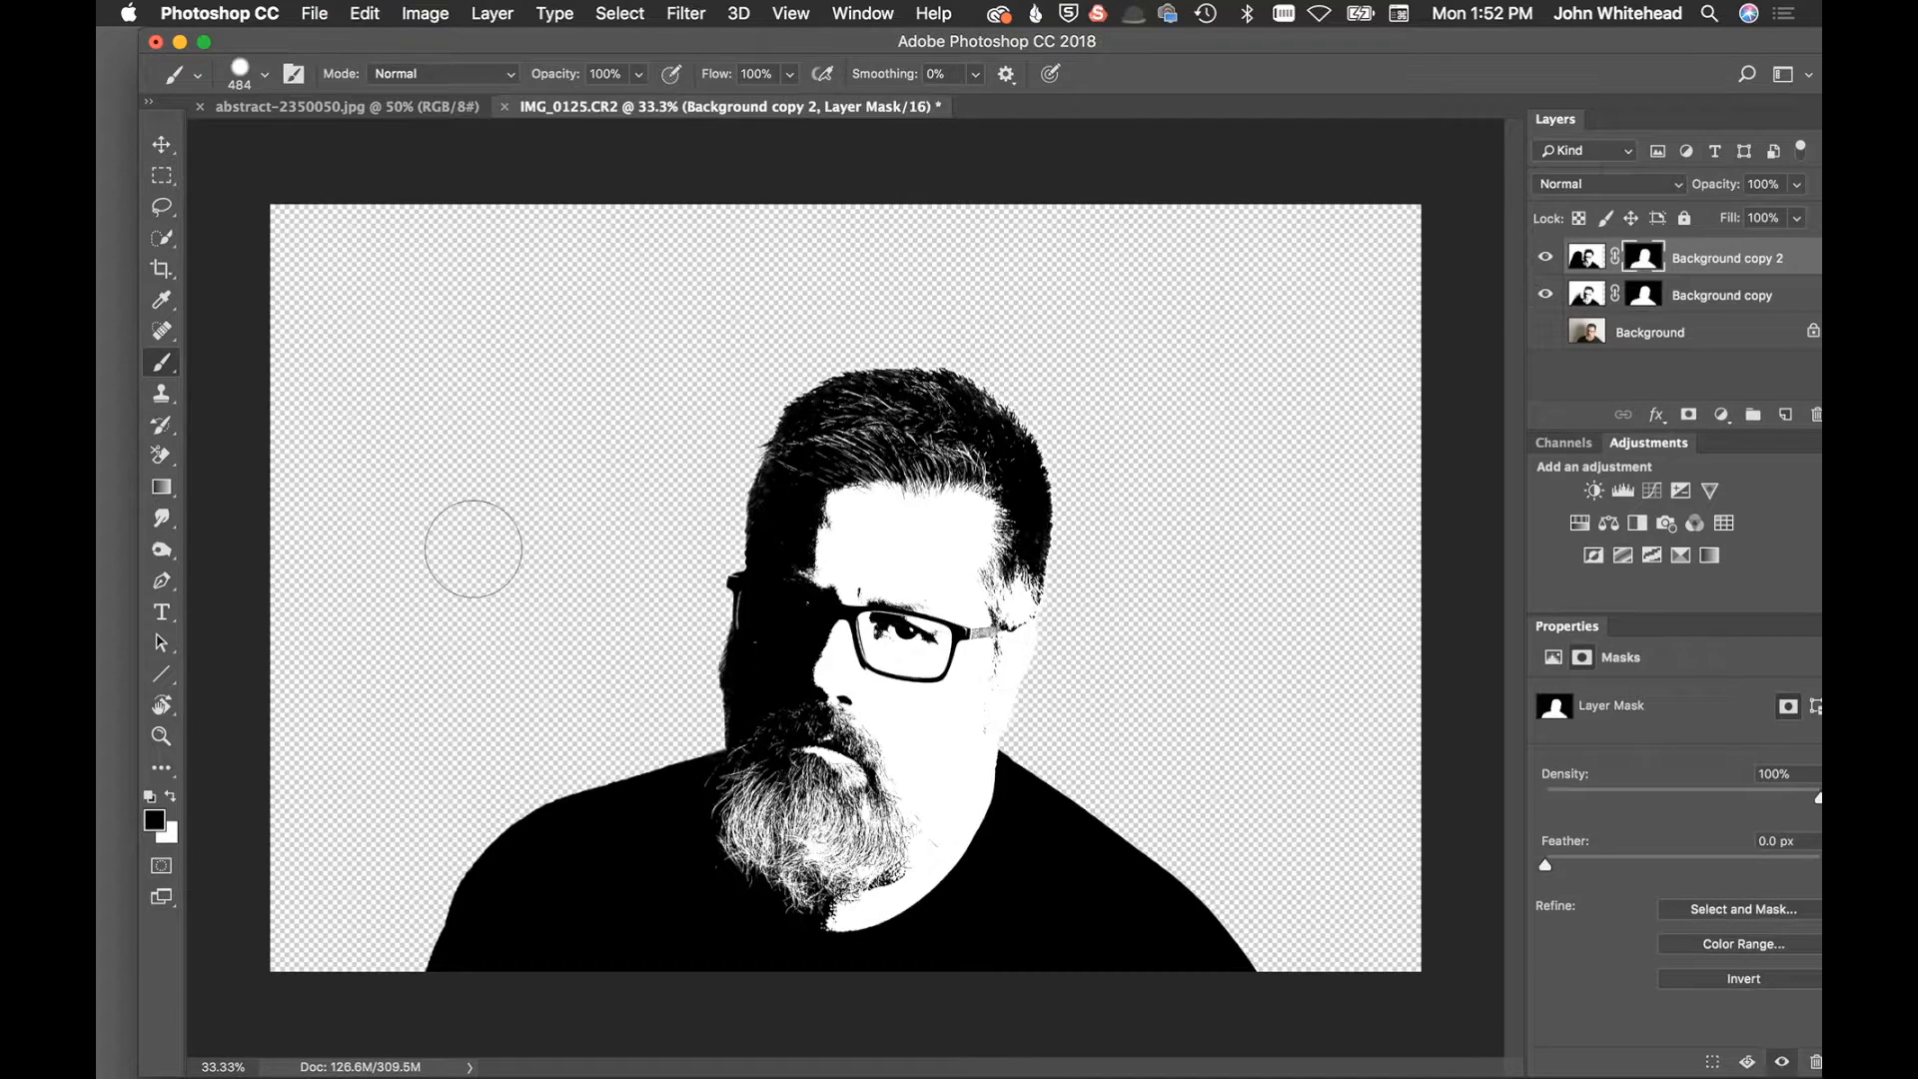
left_click_drag(927, 635, 920, 741)
left_click_drag(926, 635, 911, 641)
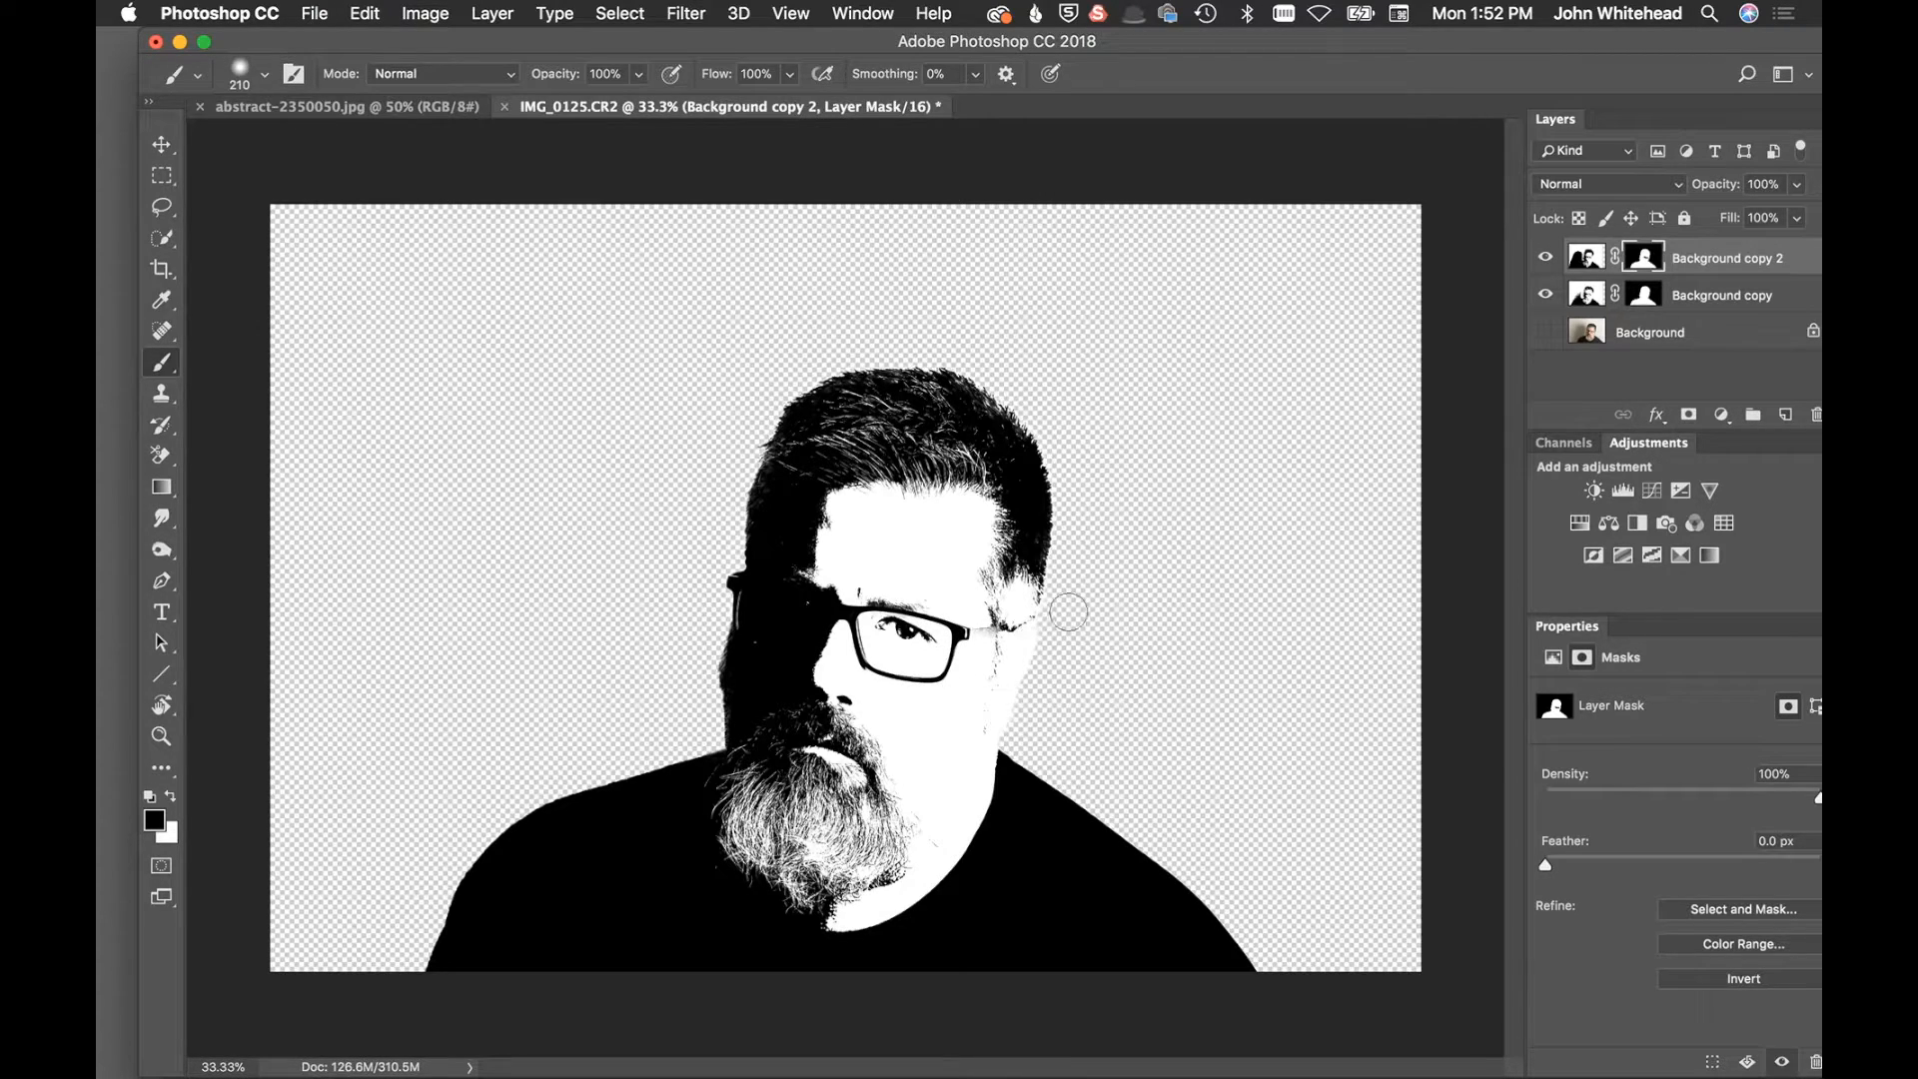
key("super+z")
key("x")
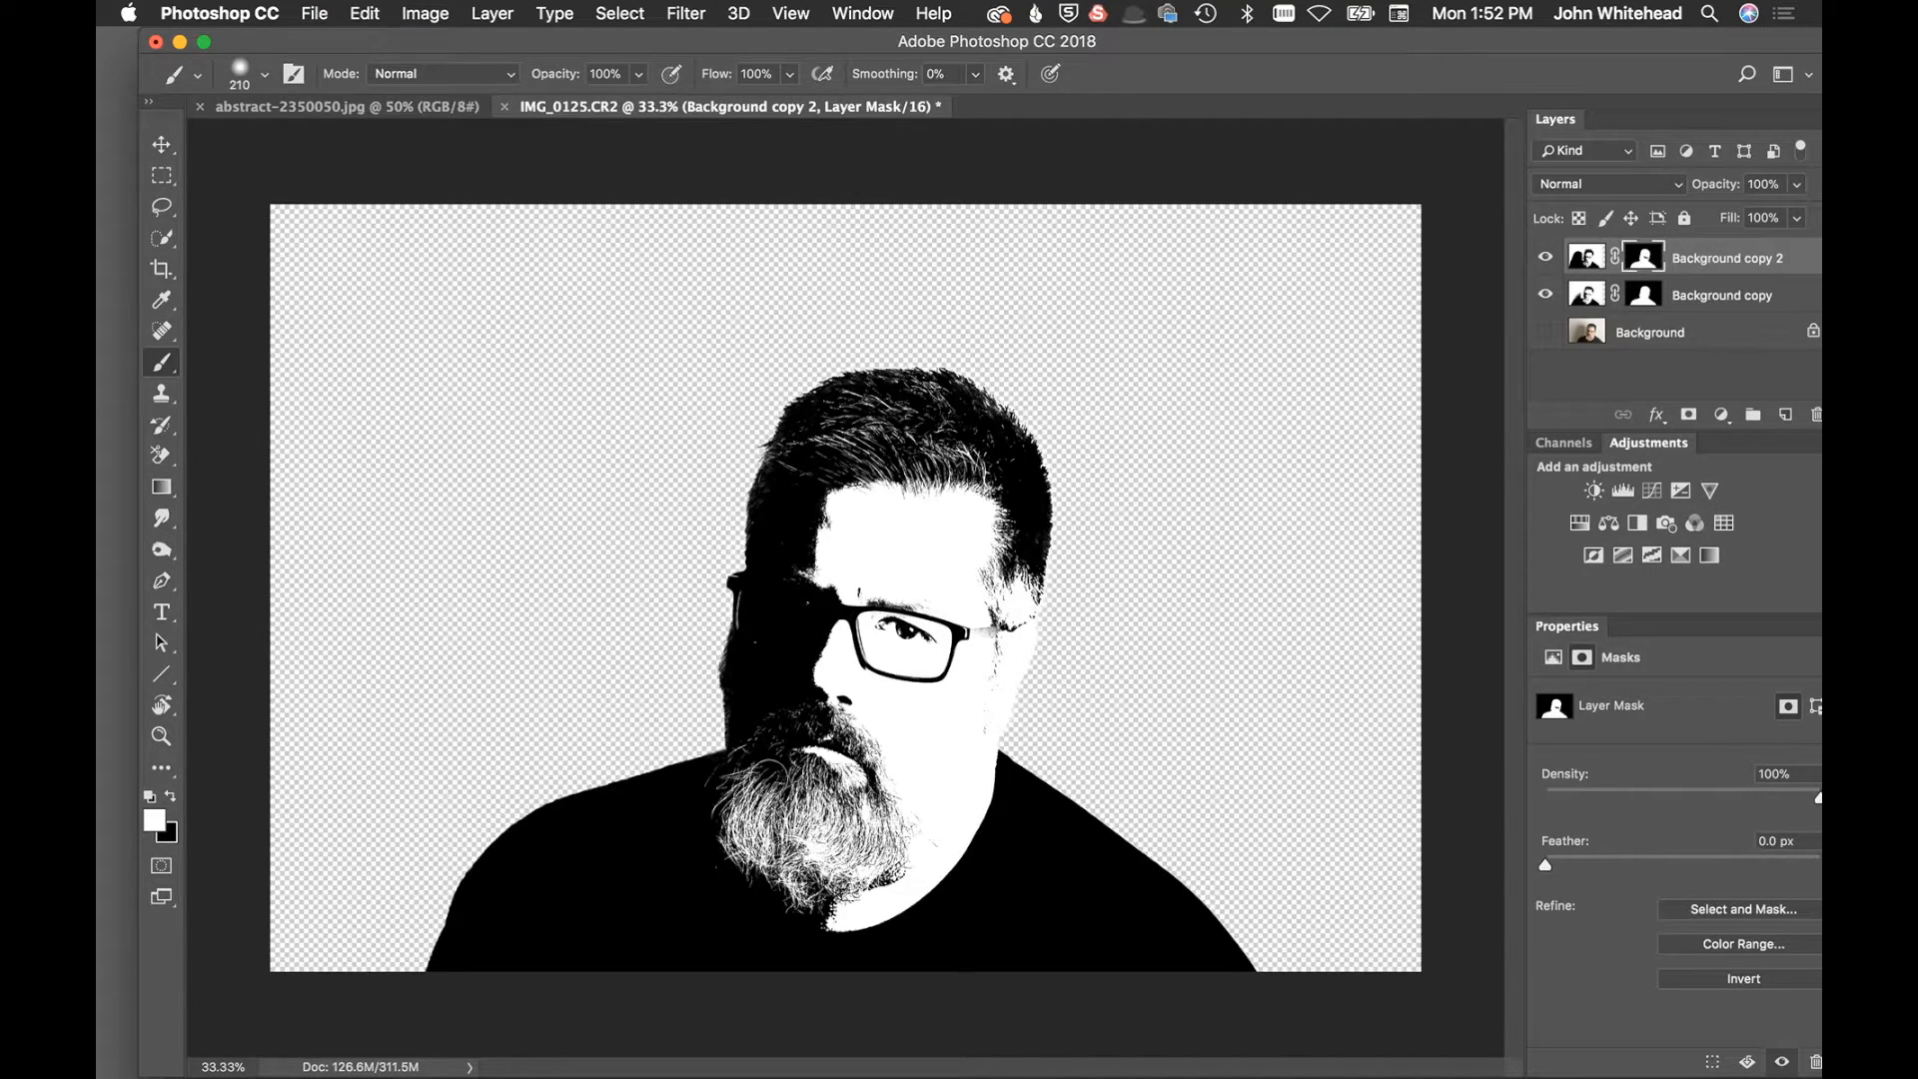
key("x")
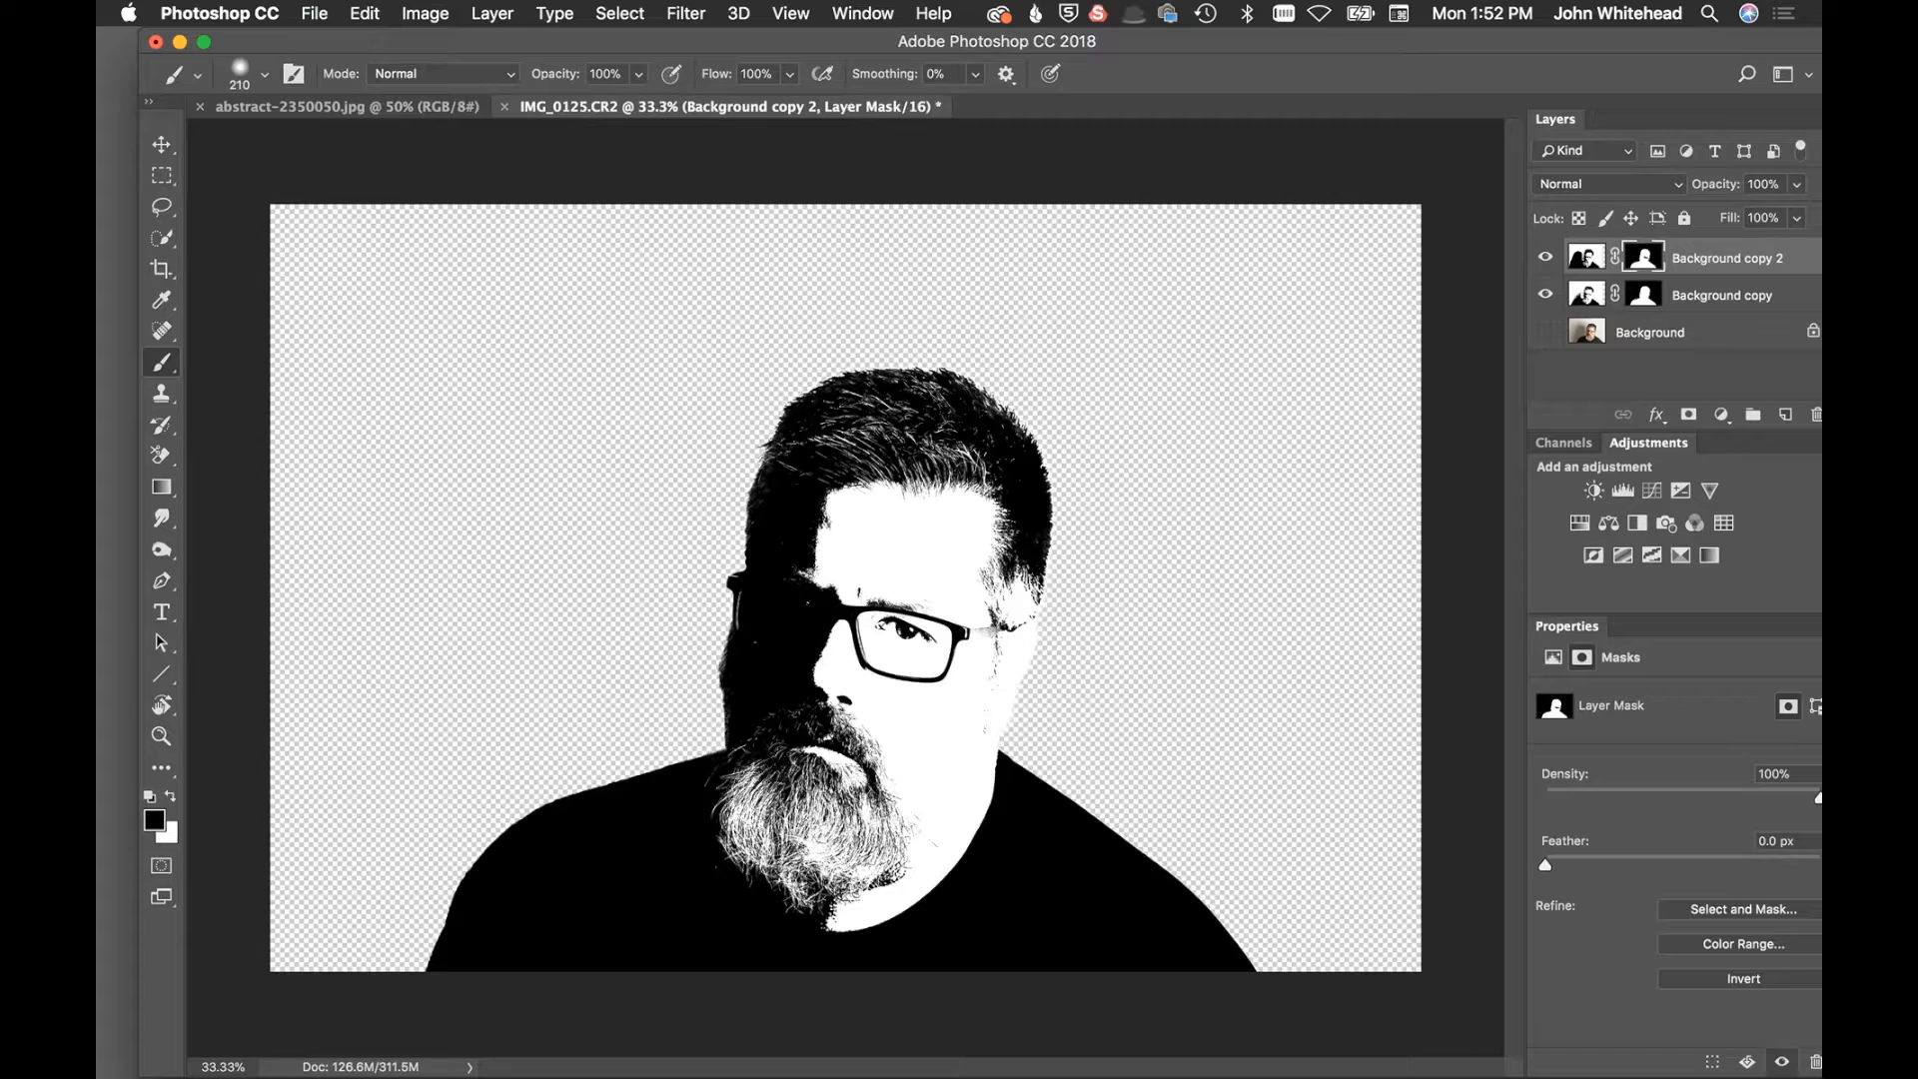
Paint black on the Background copy 2 mask over the beard and hair to bring through the lighter threshold detail
mouse_move(787, 732)
left_mouse_down()
mouse_move(789, 789)
mouse_move(844, 784)
mouse_move(844, 739)
mouse_move(770, 752)
left_mouse_up()
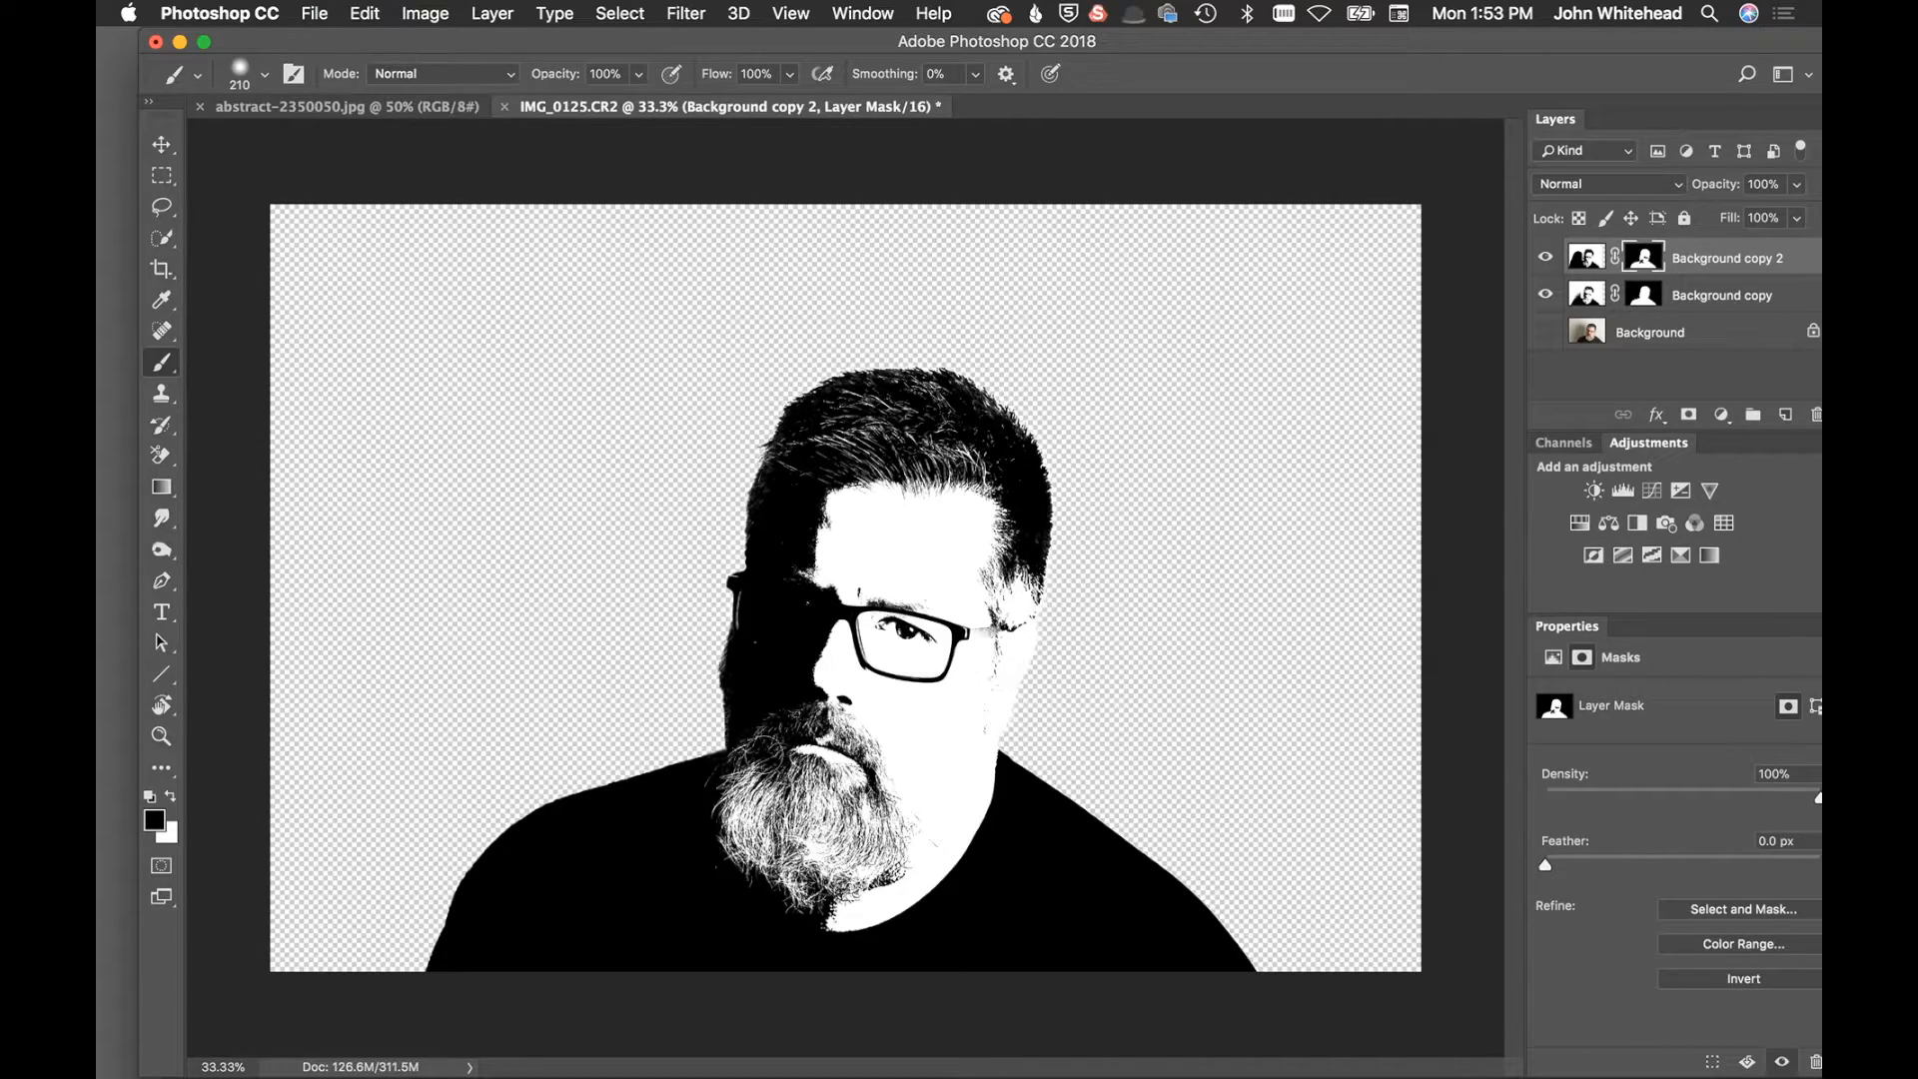
left_click_drag(811, 864, 817, 909)
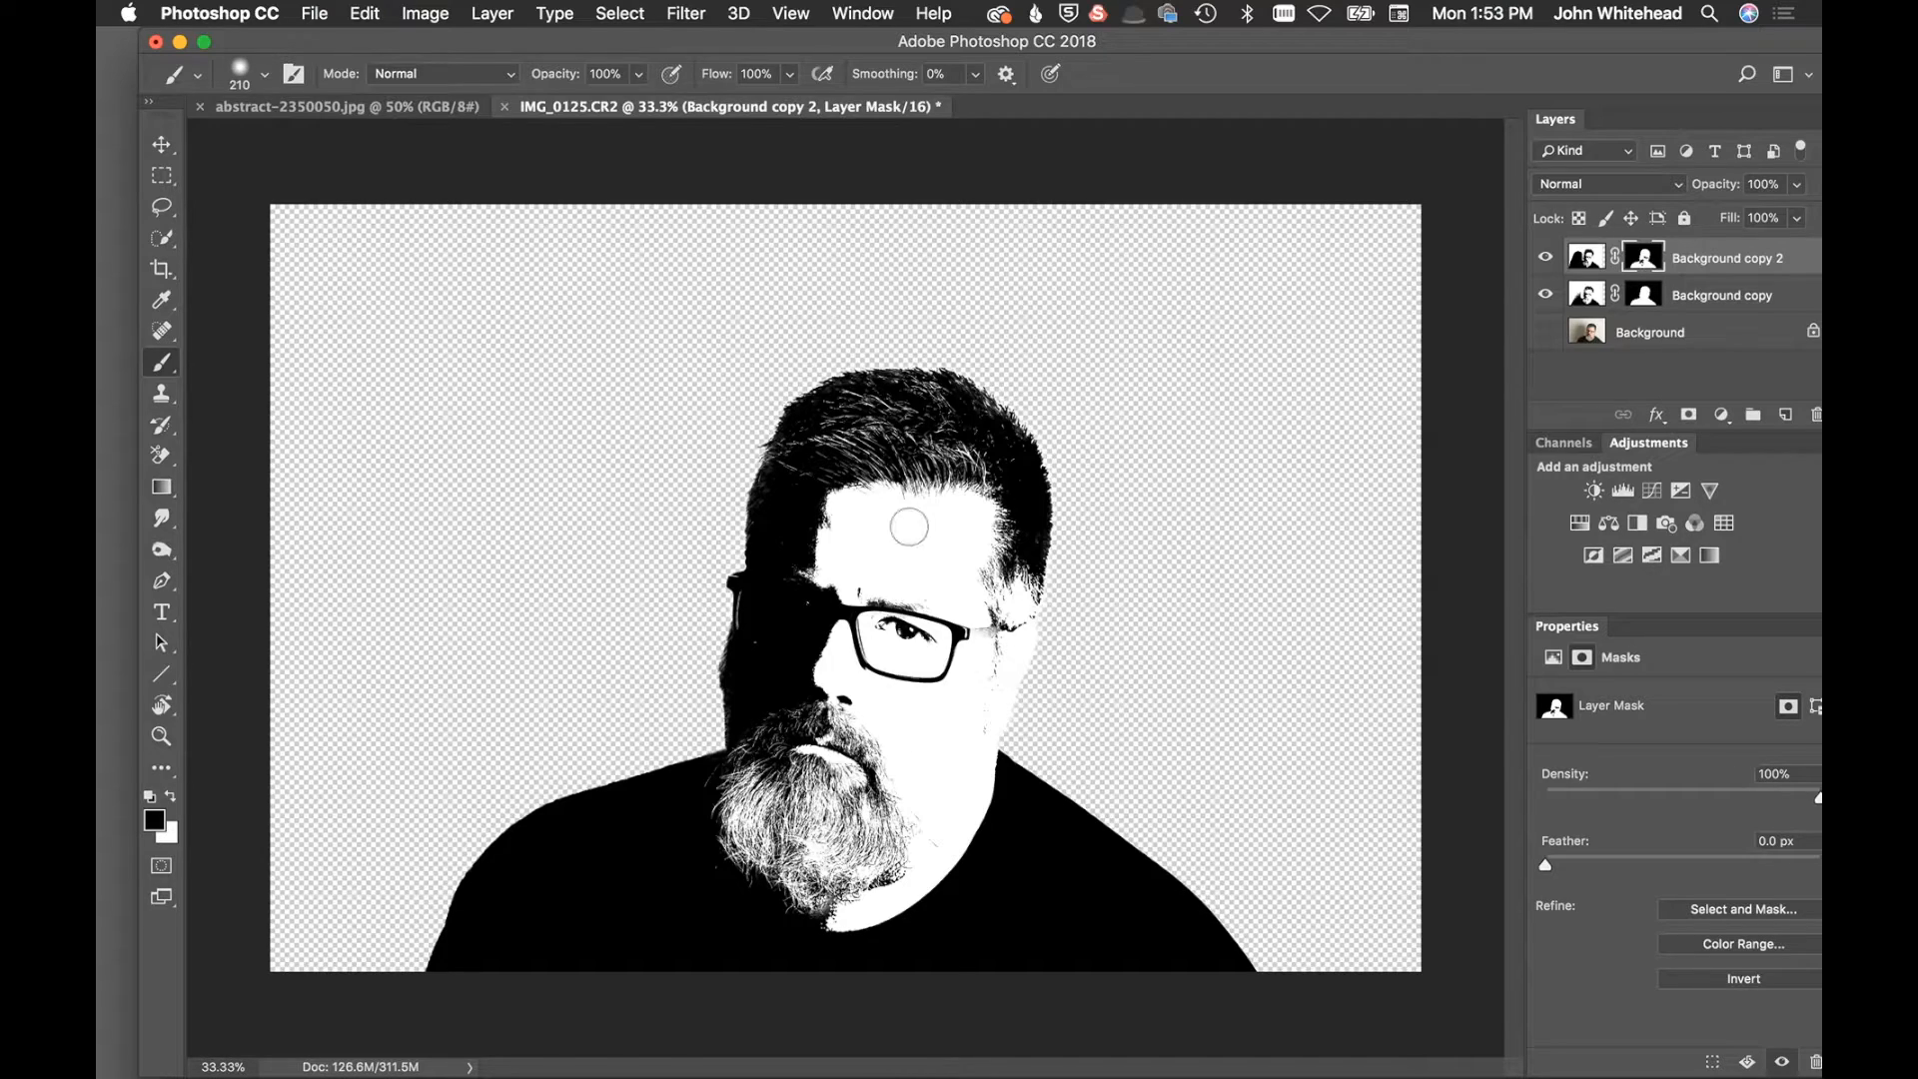
mouse_move(837, 423)
left_mouse_down()
mouse_move(783, 461)
mouse_move(807, 416)
mouse_move(913, 394)
mouse_move(963, 411)
mouse_move(917, 409)
mouse_move(1016, 456)
mouse_move(1031, 546)
mouse_move(1014, 471)
left_mouse_up()
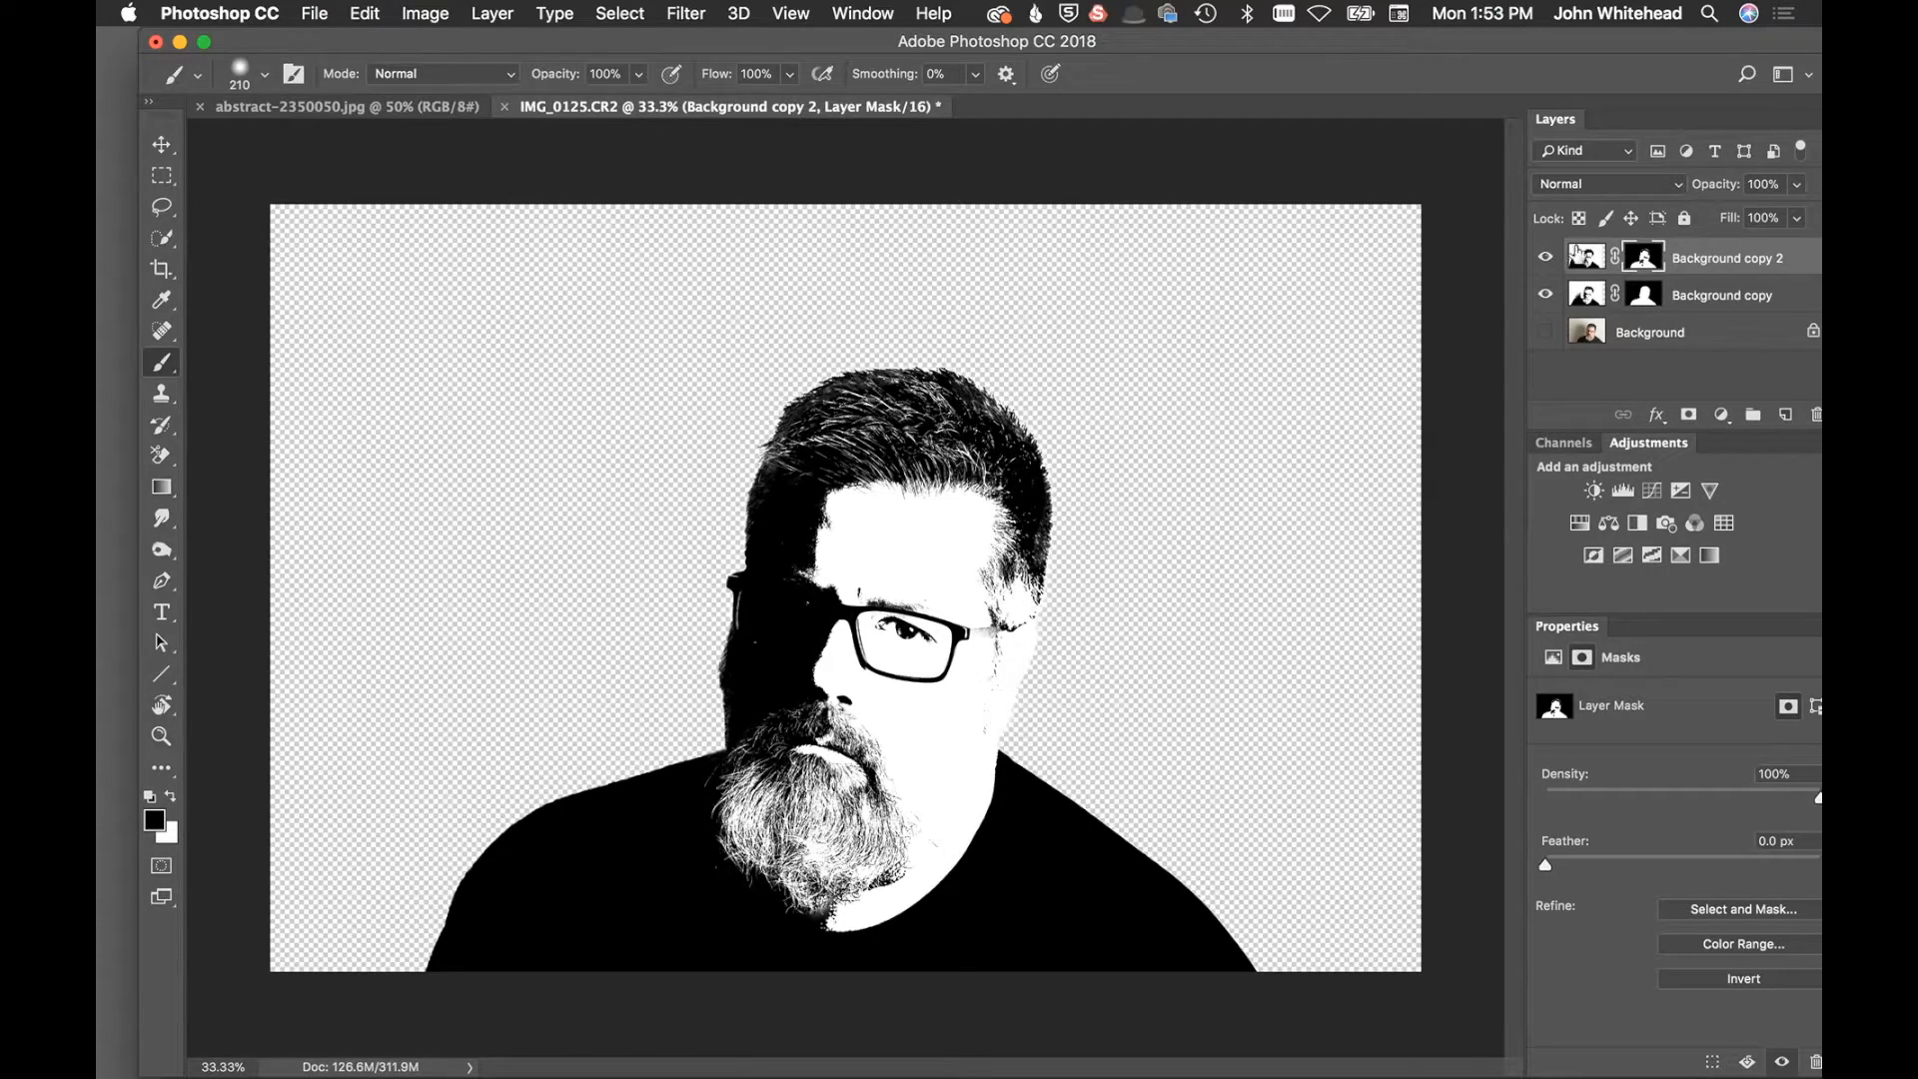
Hide Background copy 2, try a black stroke on the Background copy mask along the cheek, and undo it
left_click(1546, 259)
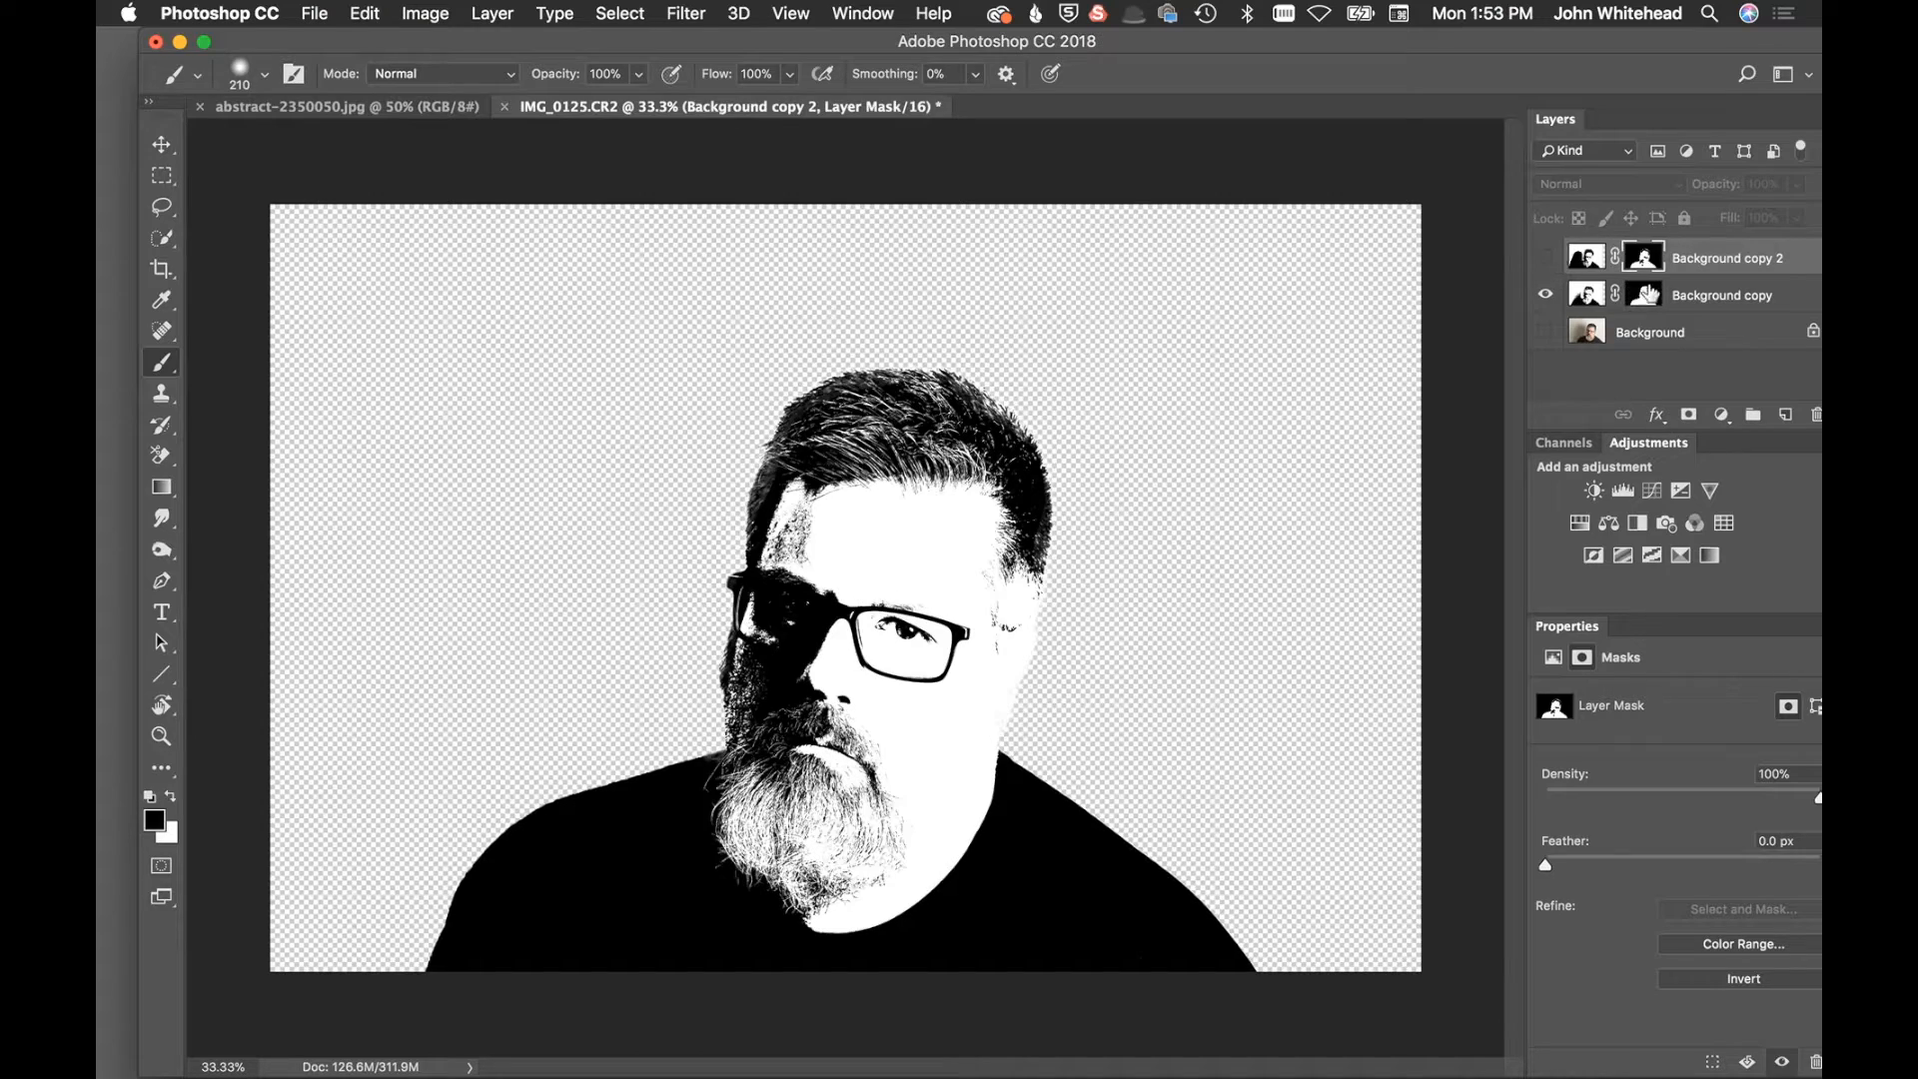
left_click(1642, 294)
left_click_drag(1012, 641, 999, 741)
key("super+z")
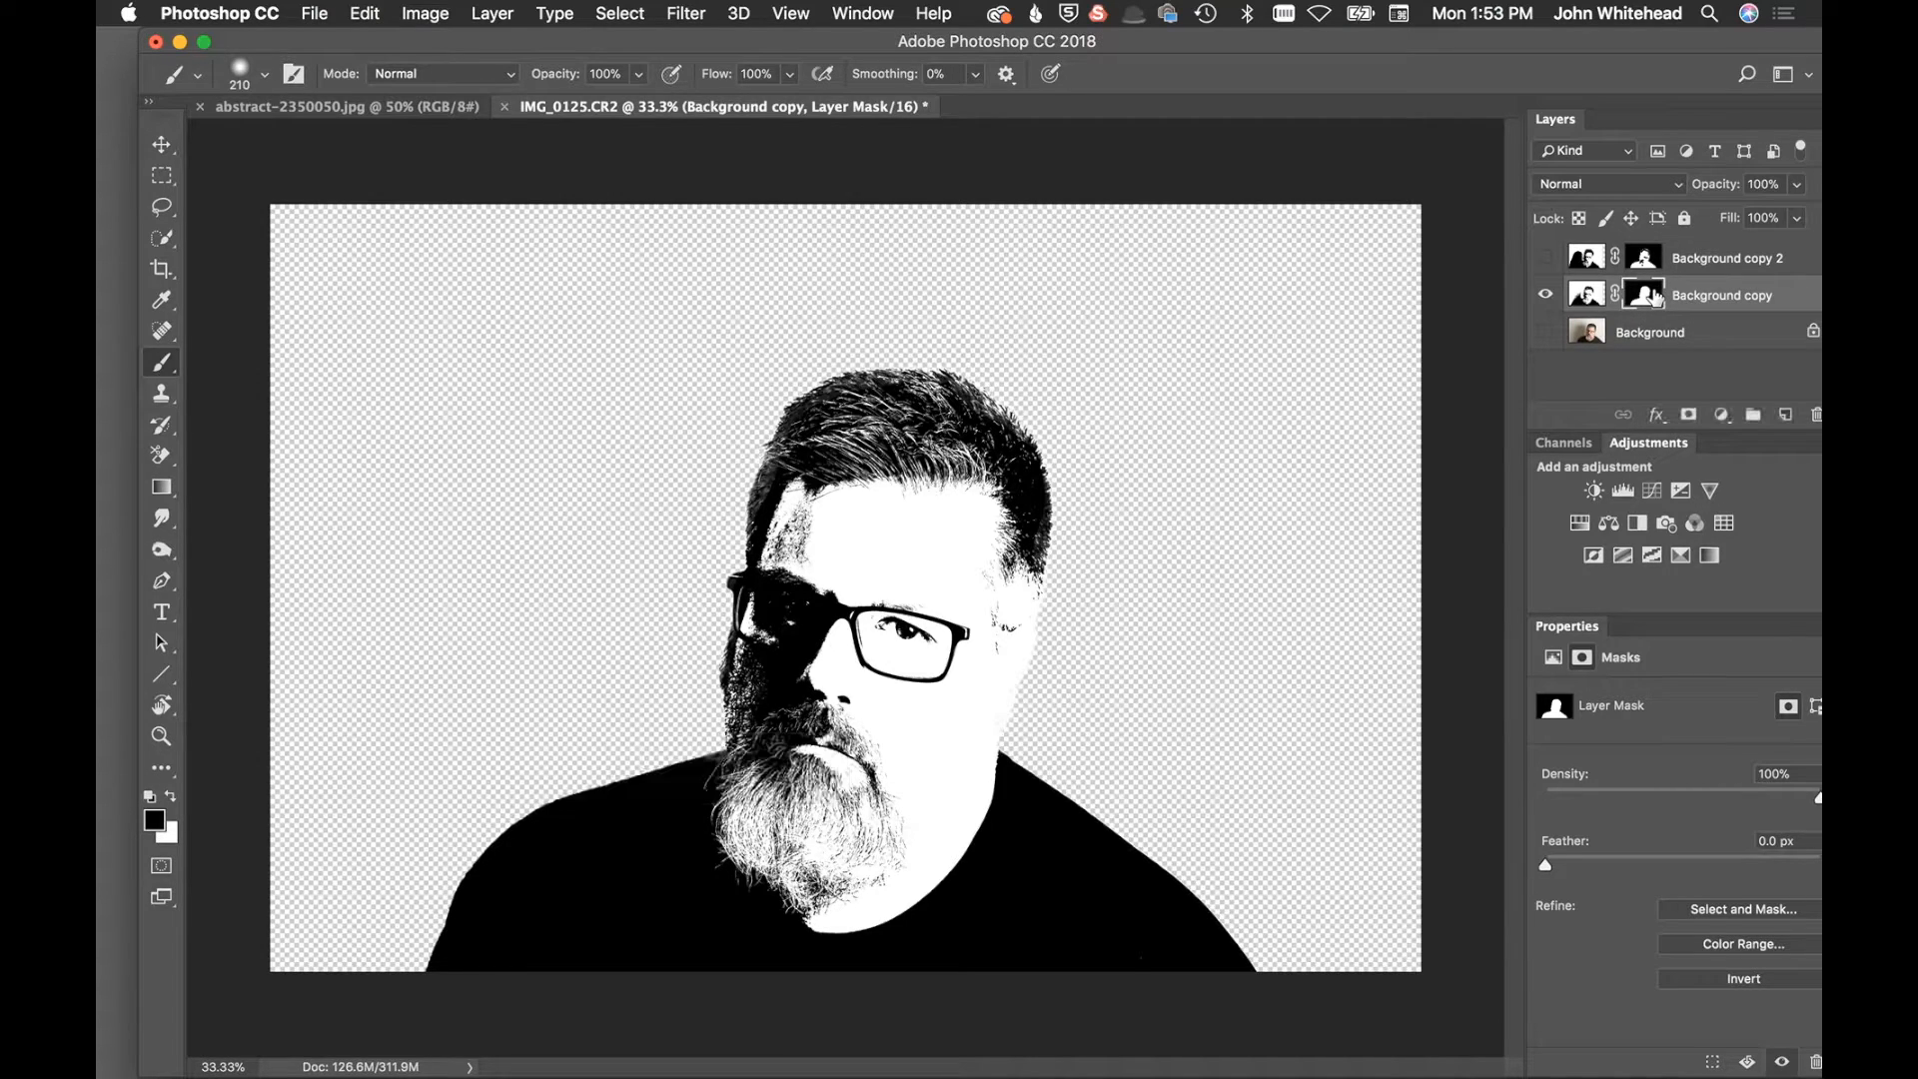
Reselect the Background copy 2 mask and toggle that layer's visibility to compare the two threshold versions, leaving it shown
left_click(1642, 259)
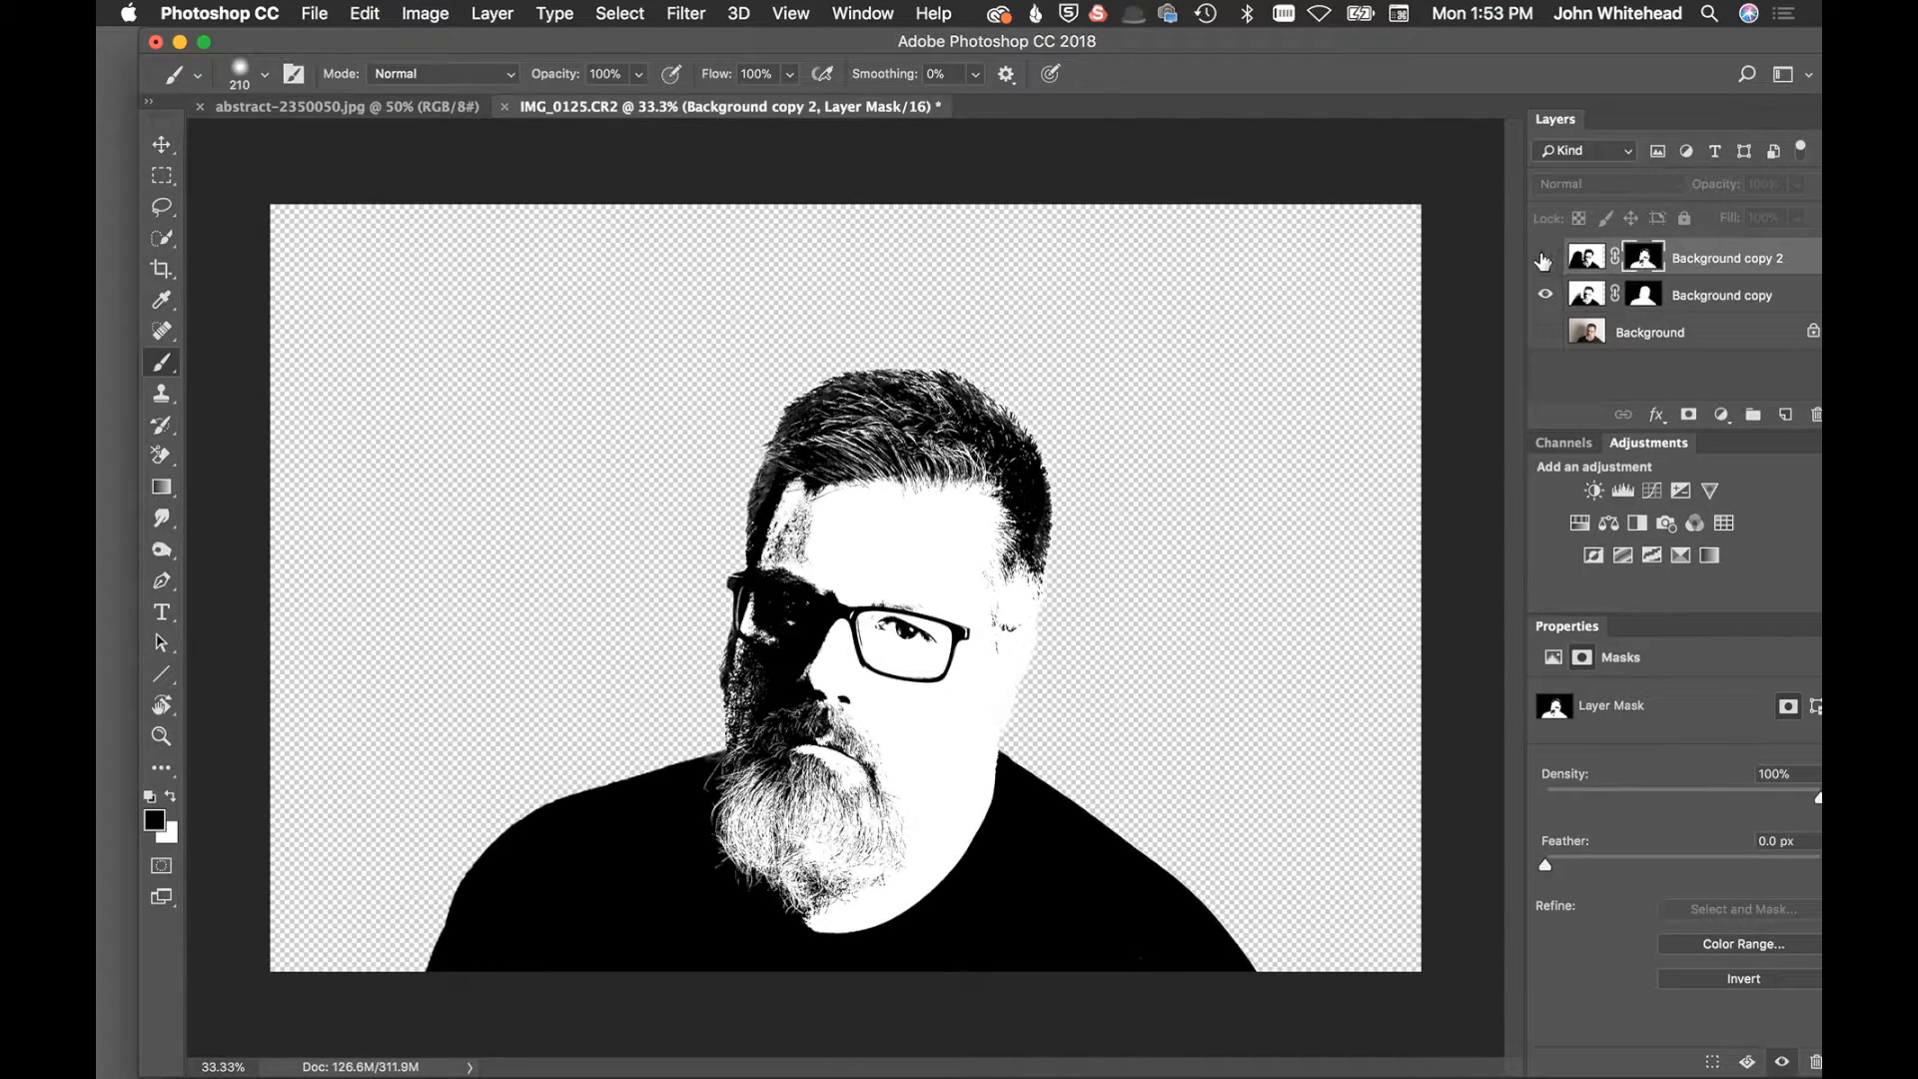
left_click(1544, 260)
left_click(1545, 261)
left_click(1545, 262)
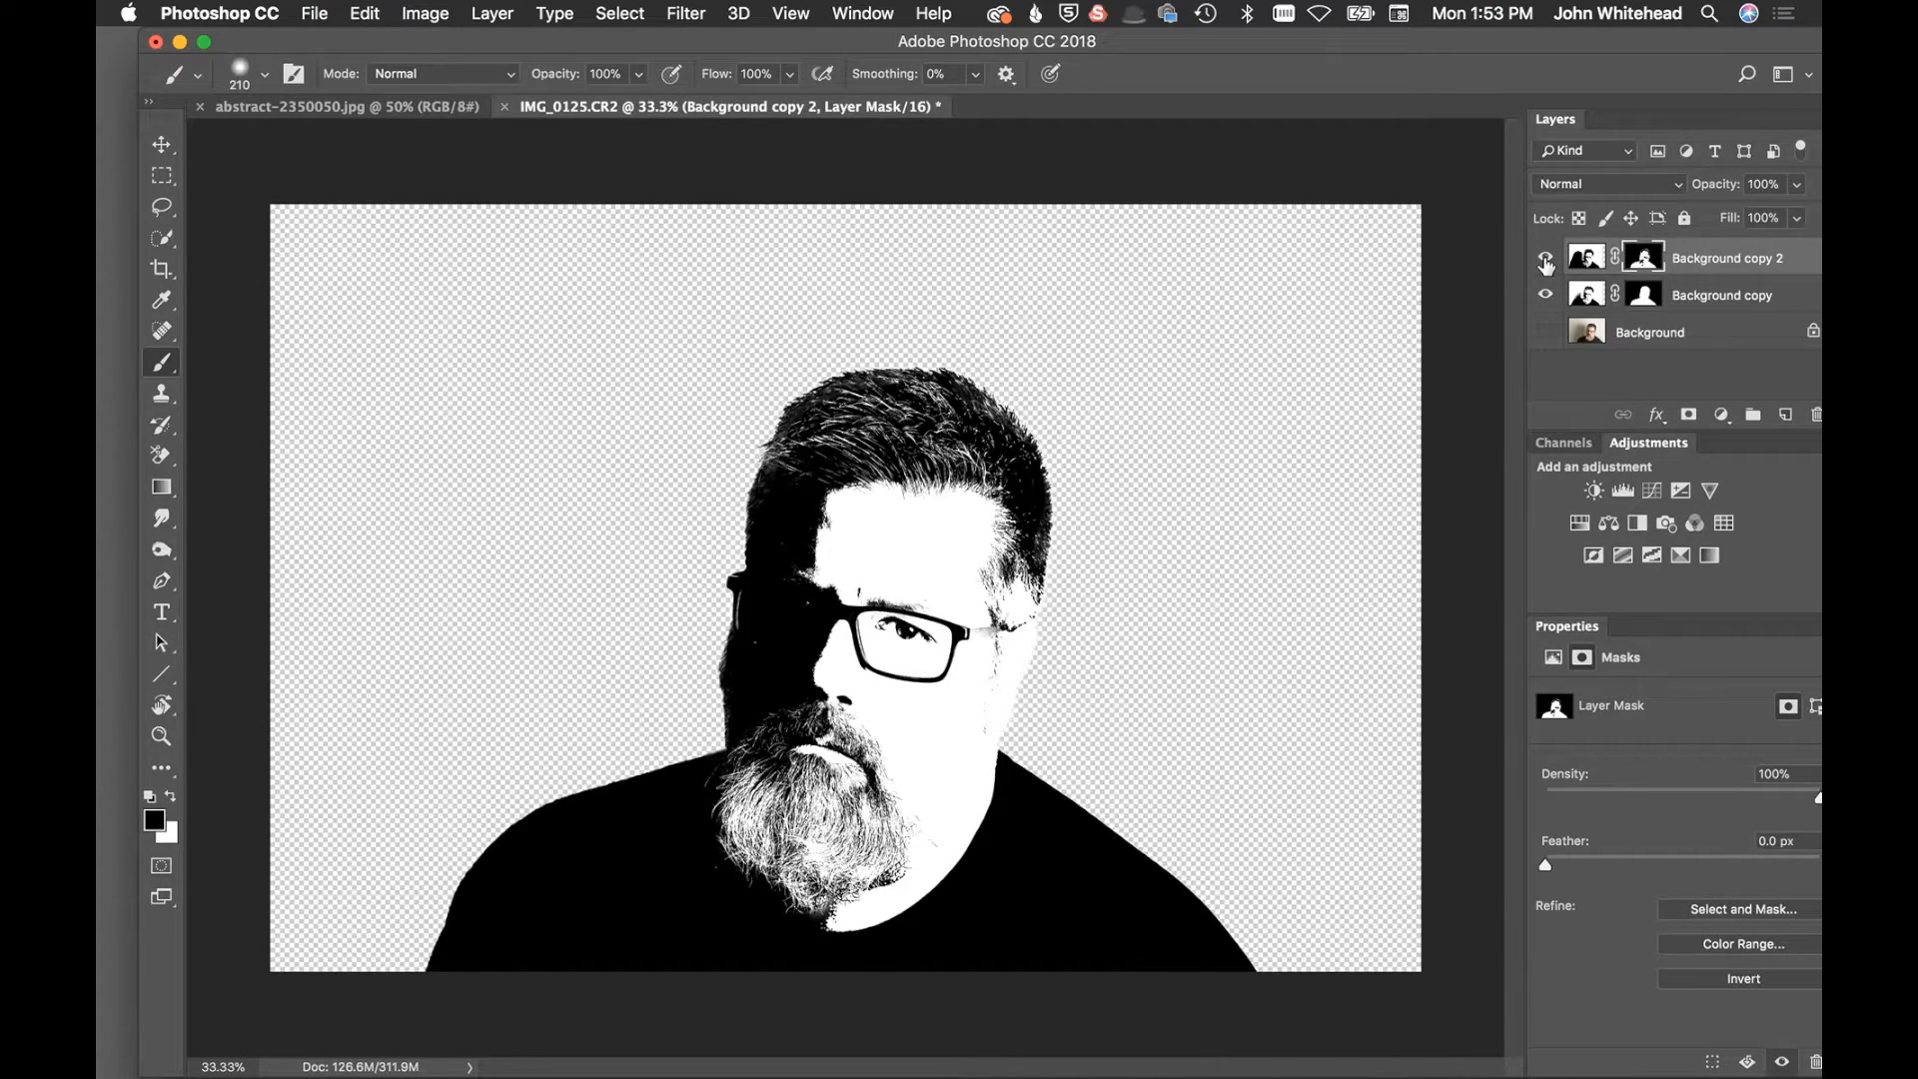
Make the original color Background layer visible and duplicate it
left_click(1658, 298)
left_click_drag(1648, 296, 1645, 339, "alt")
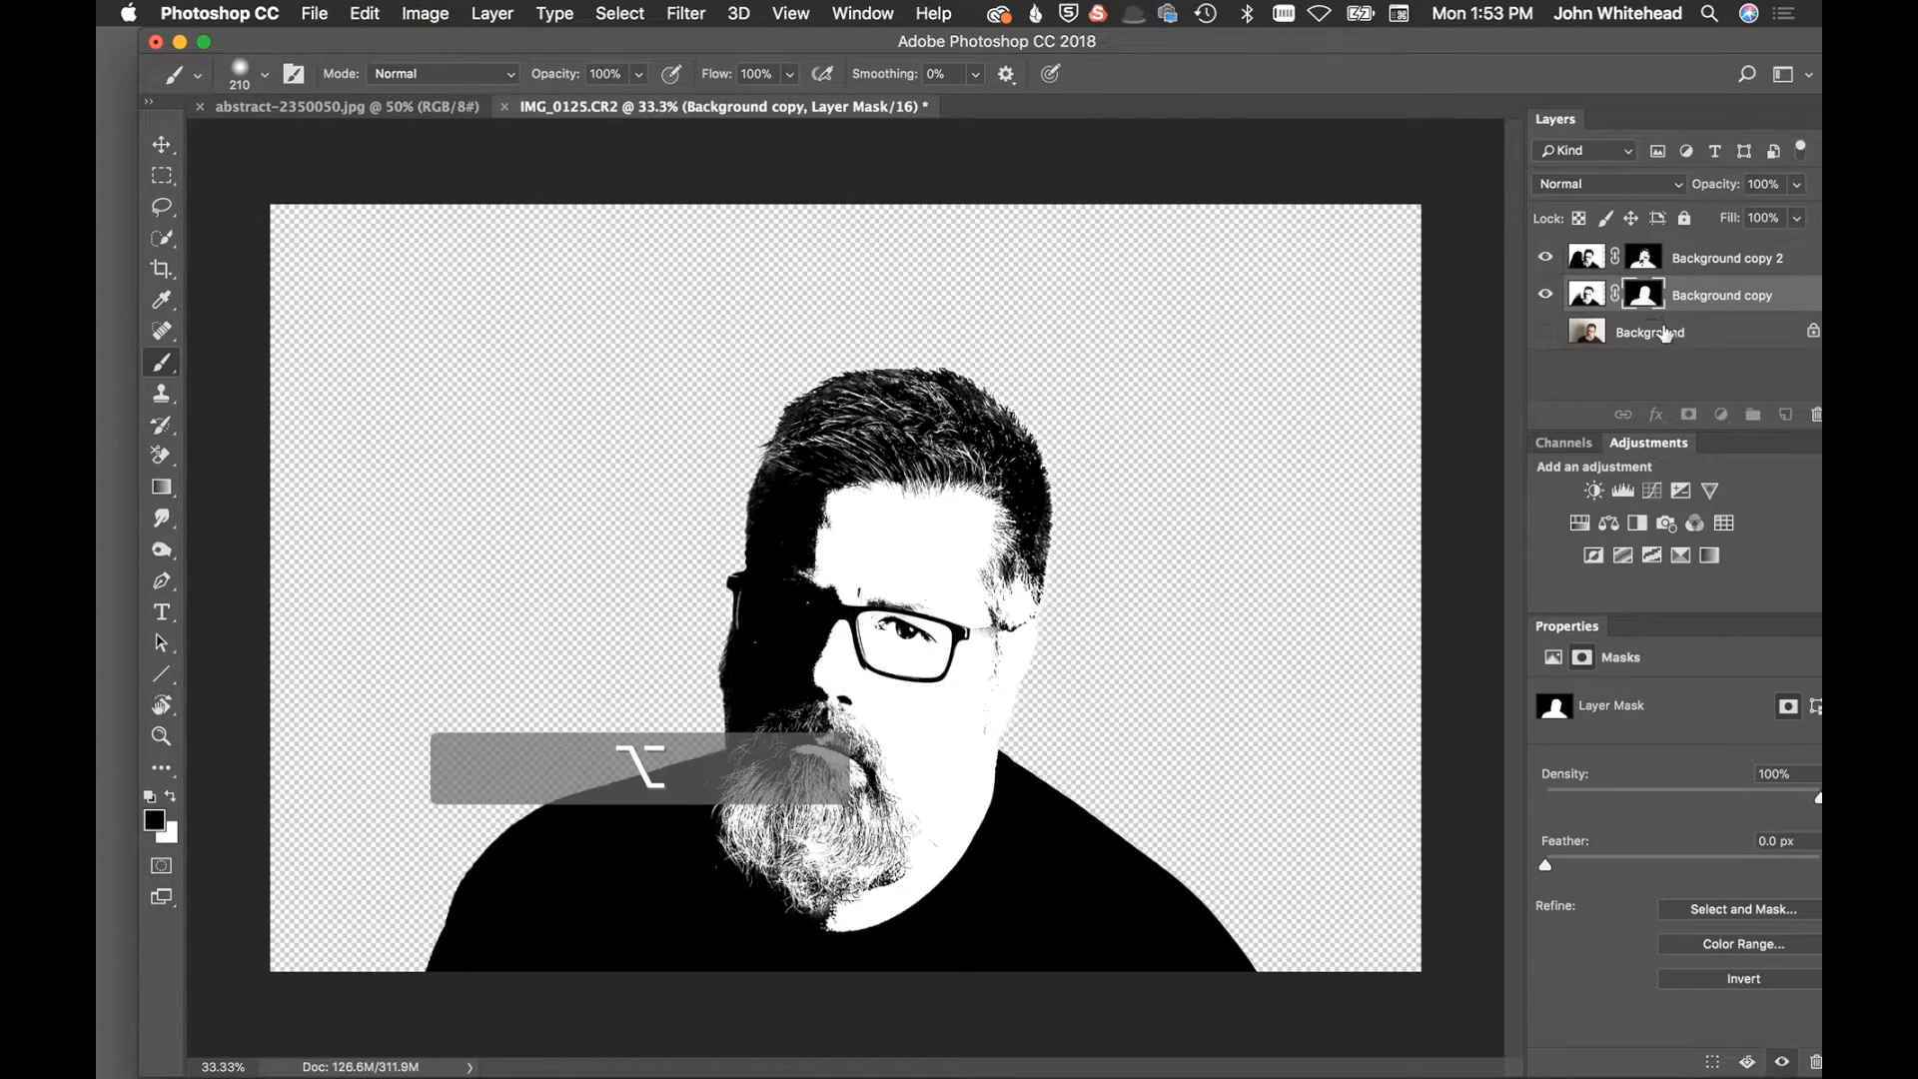
left_click(1597, 333)
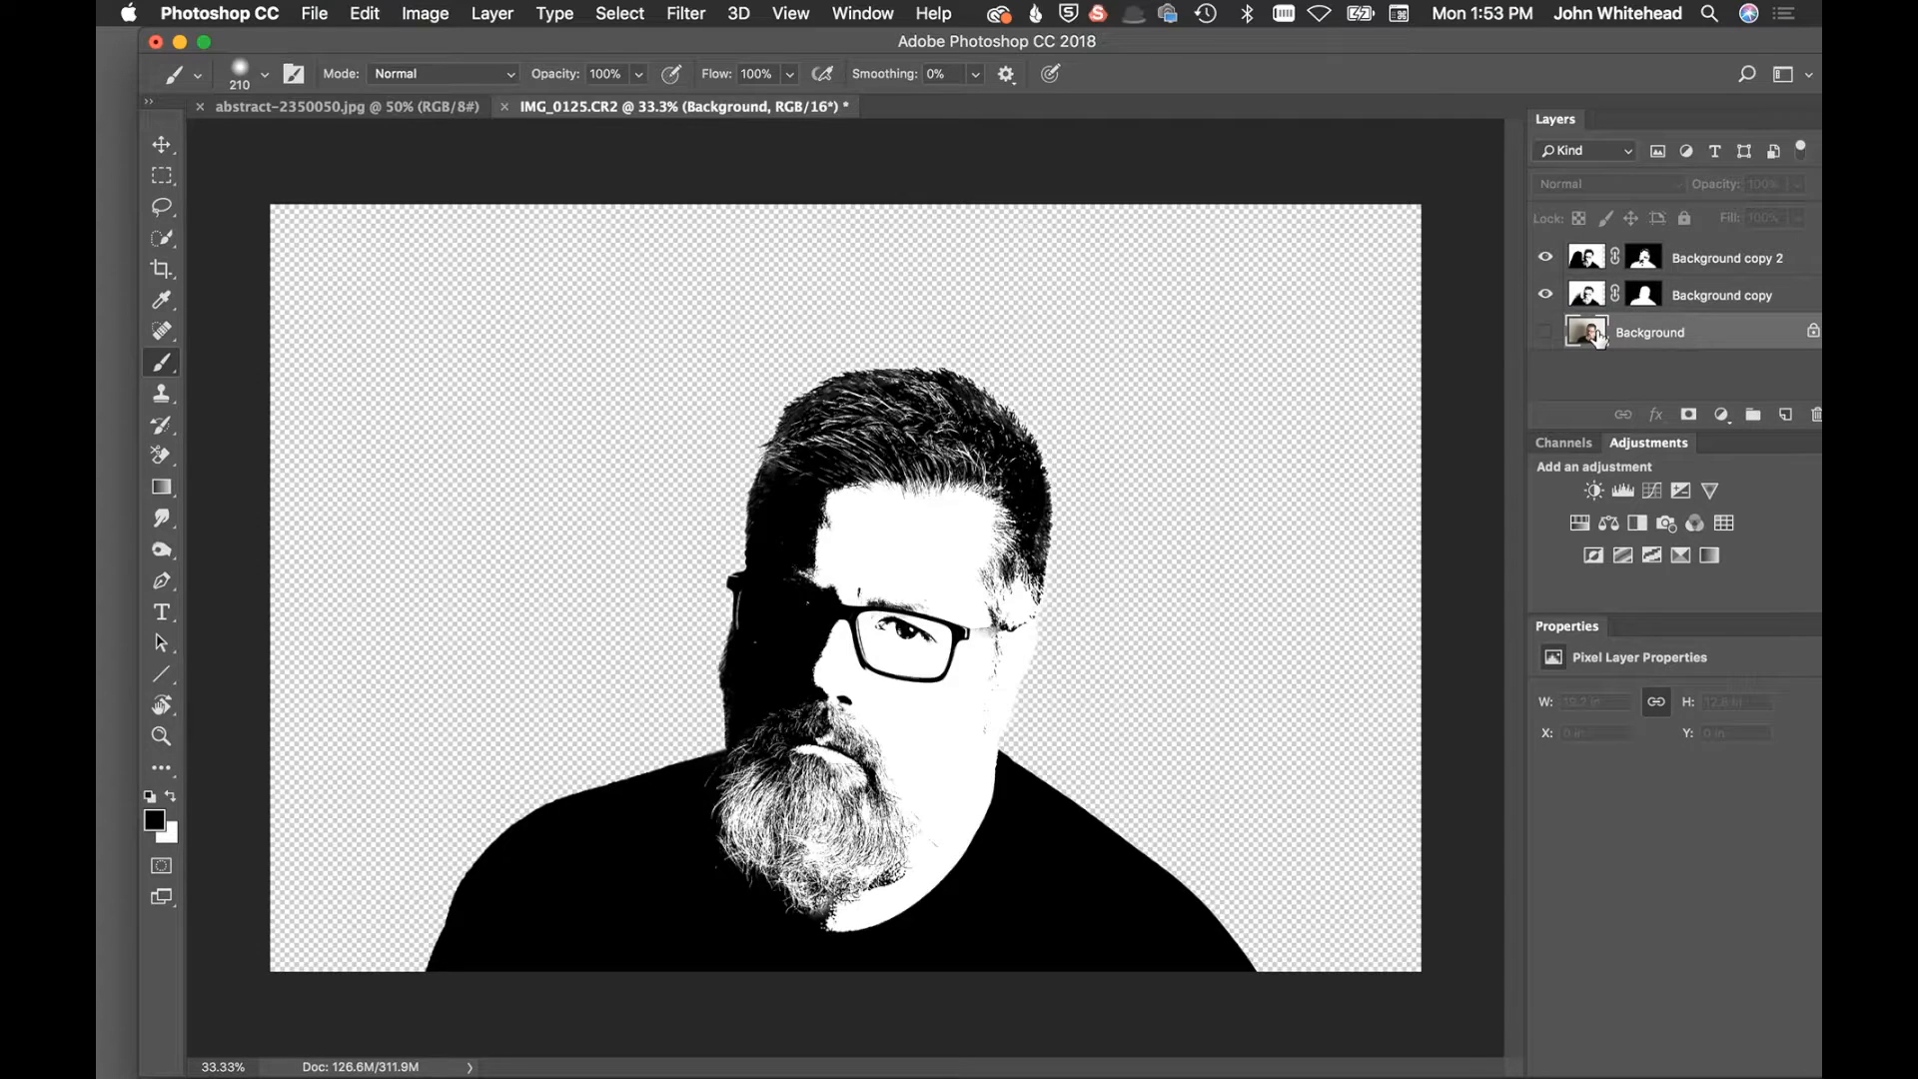
left_click(1545, 331)
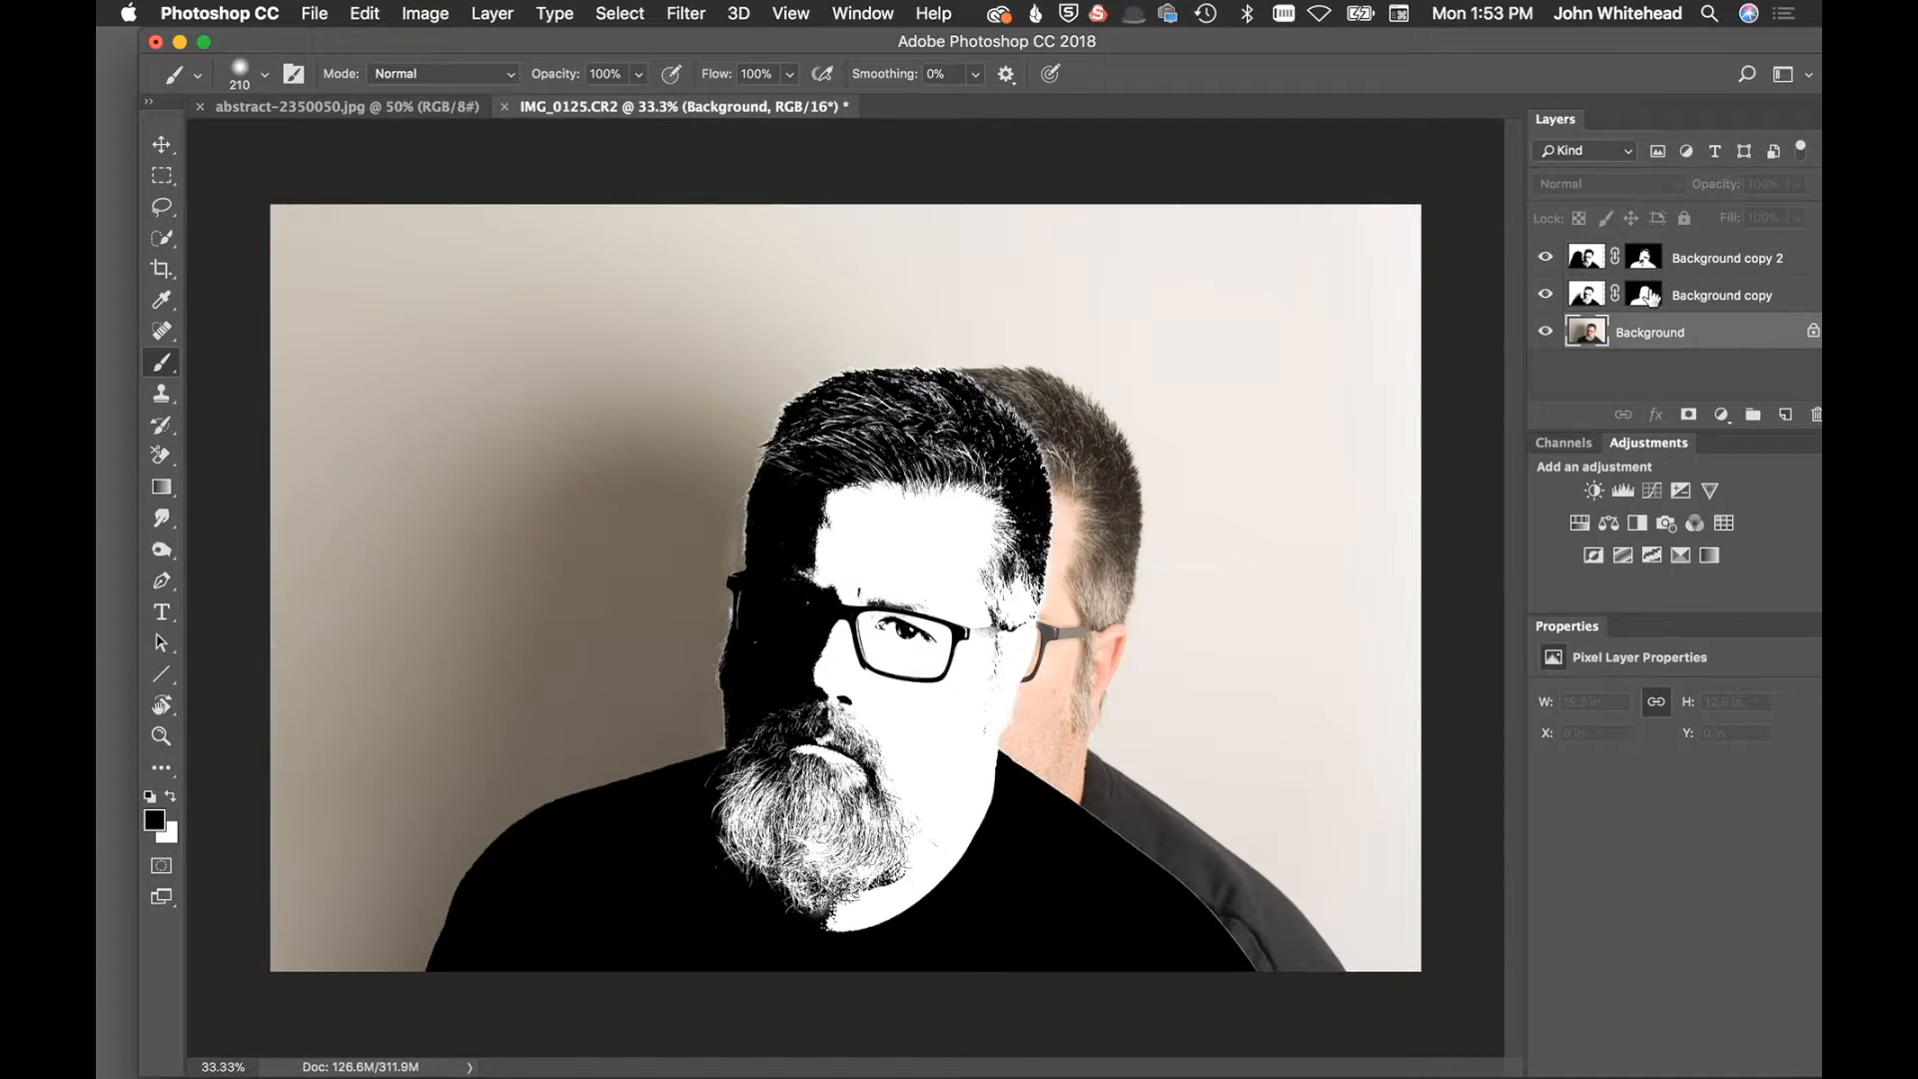
left_click(1662, 301)
left_click(1657, 331)
key("super+j")
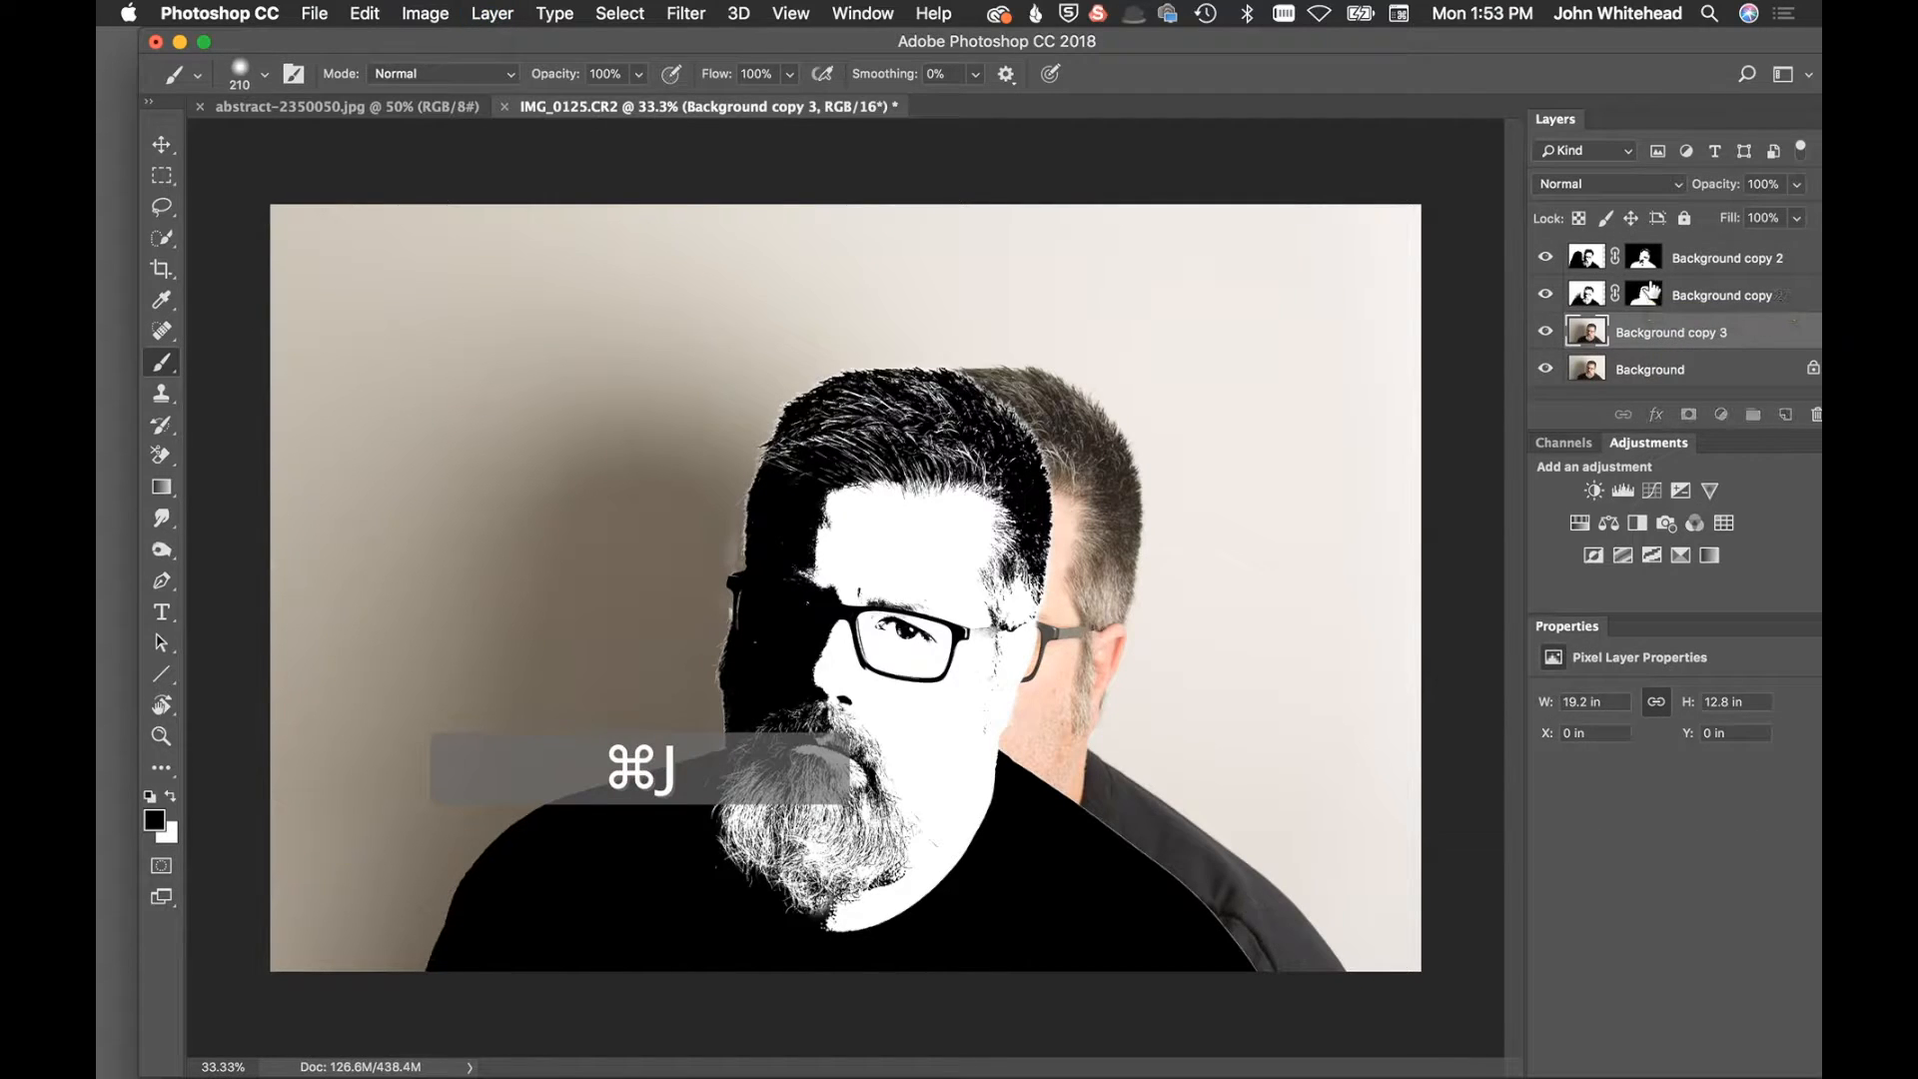
Copy the Background copy mask onto Background copy 3, hide both color layers, and select the Background copy 2 image
left_click(1642, 295)
left_click_drag(1643, 295, 1573, 335)
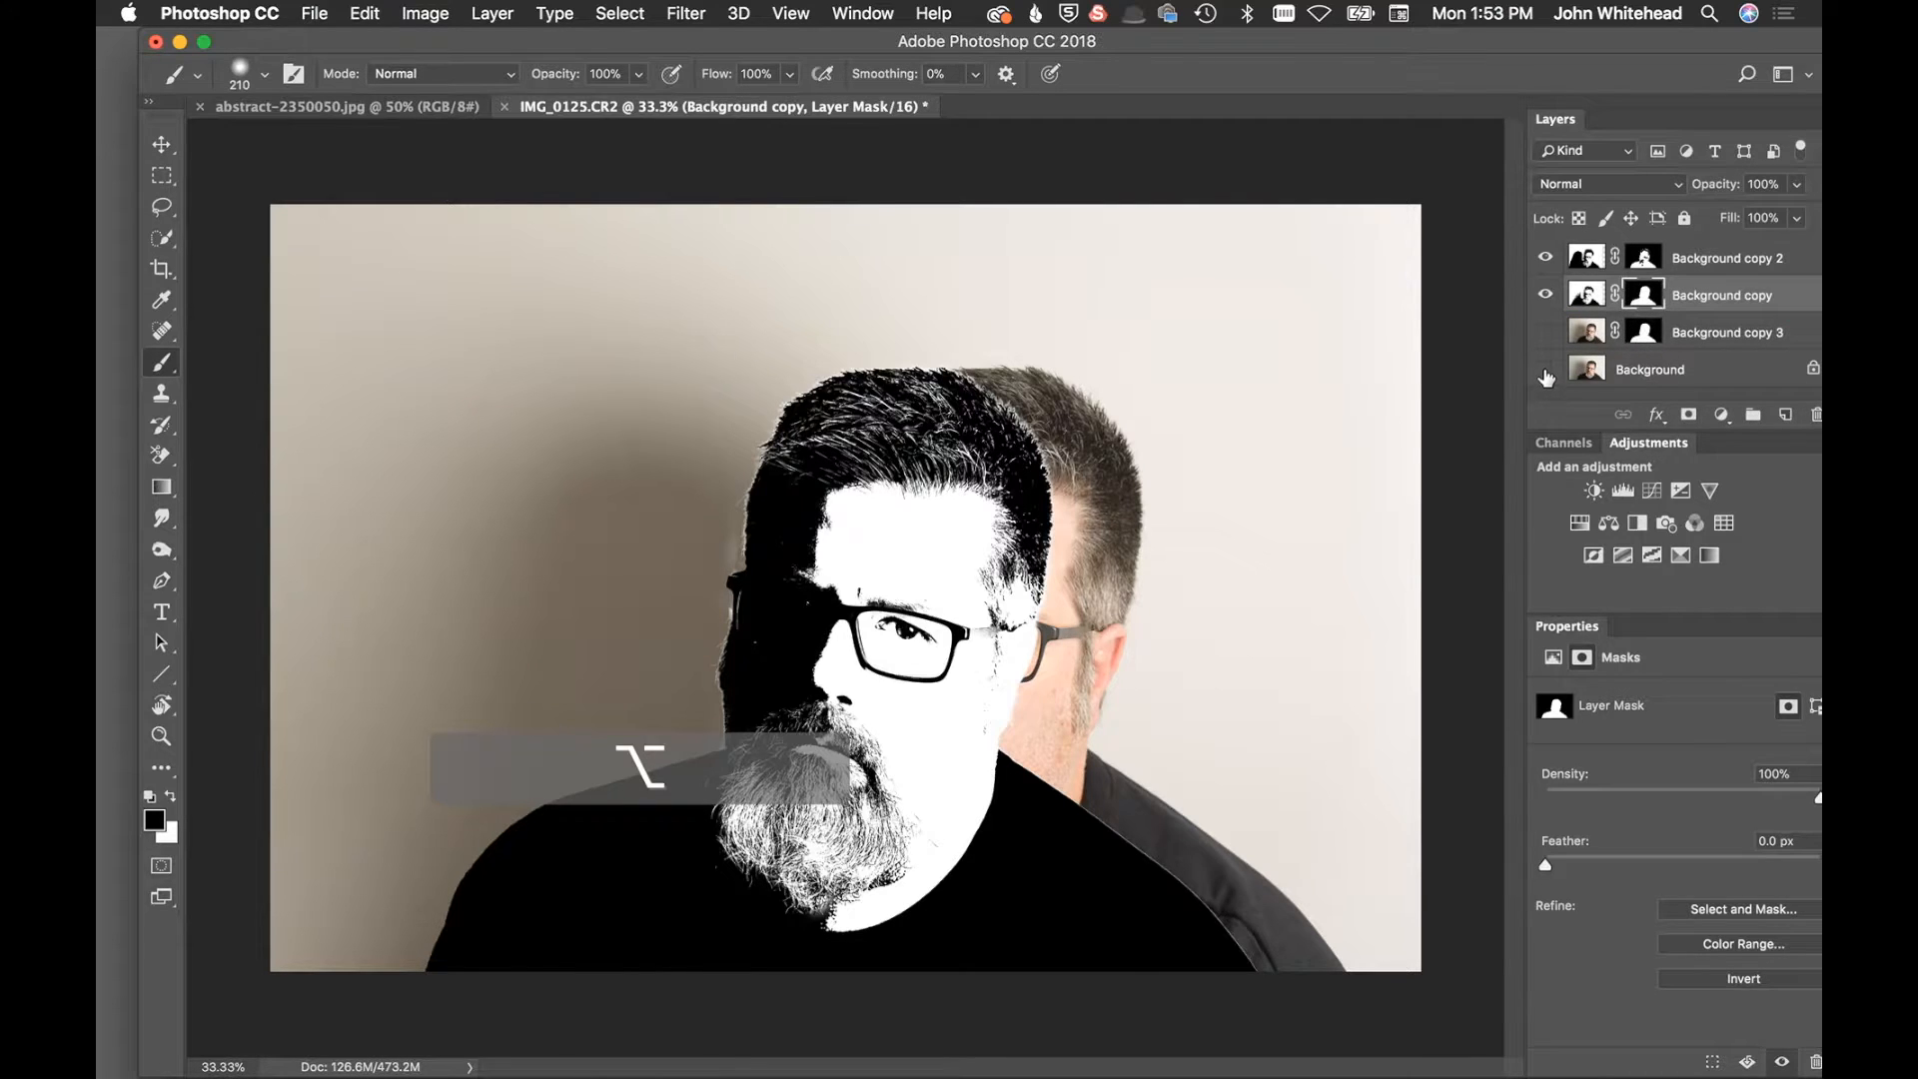
left_click(1545, 371)
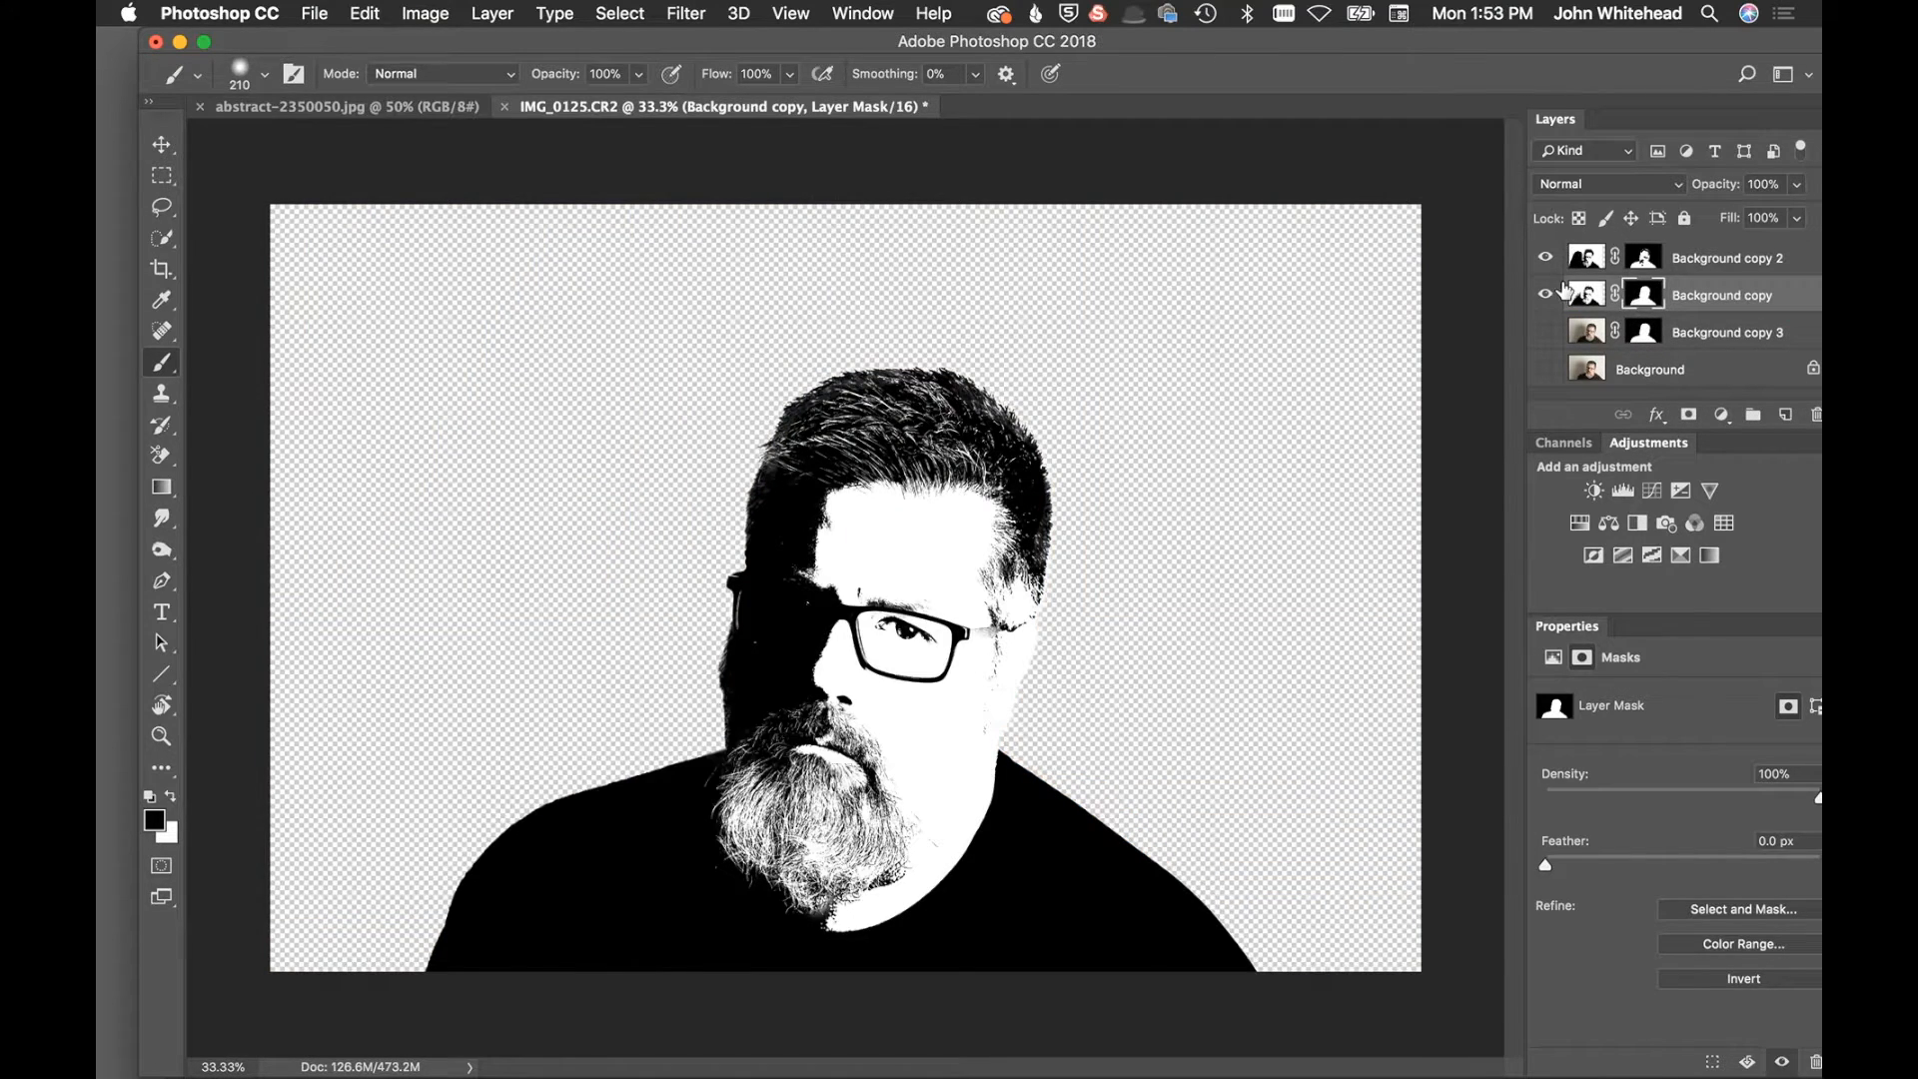
left_click(1547, 370)
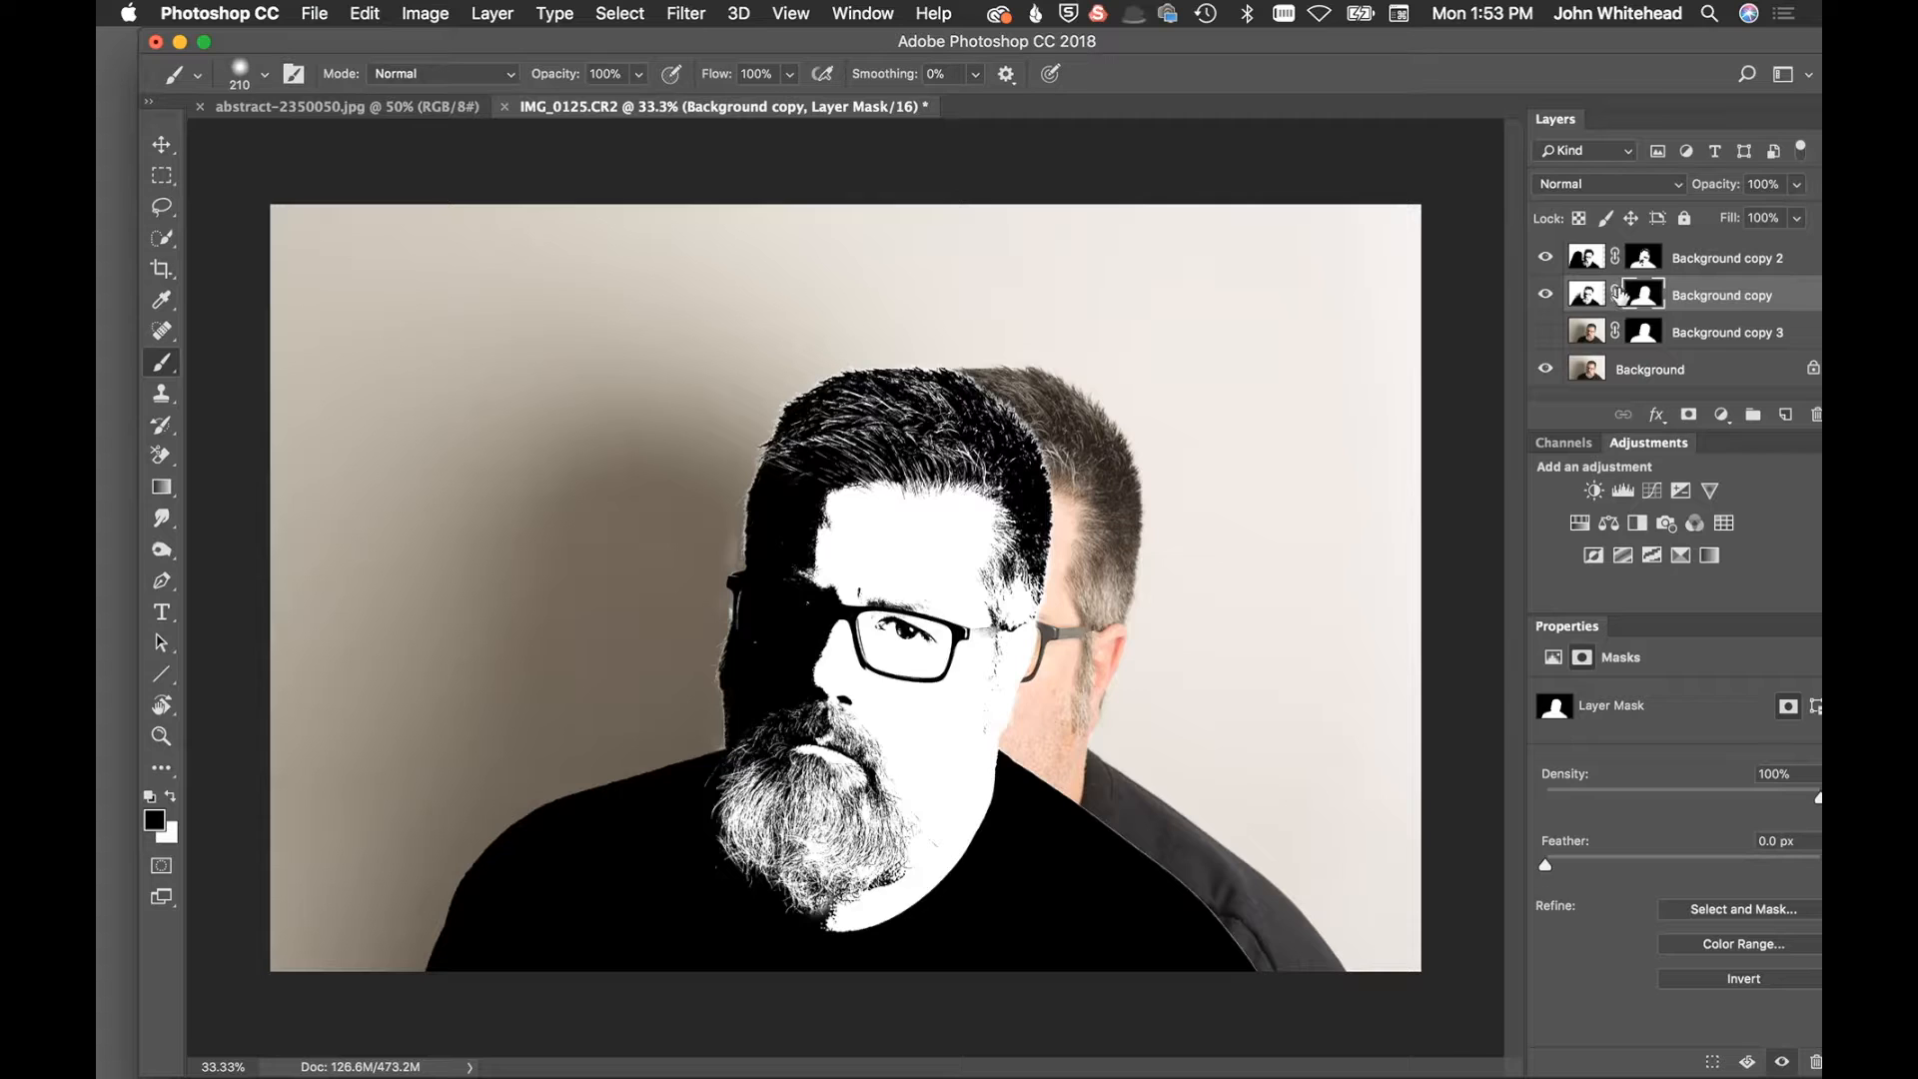
left_click(1545, 370)
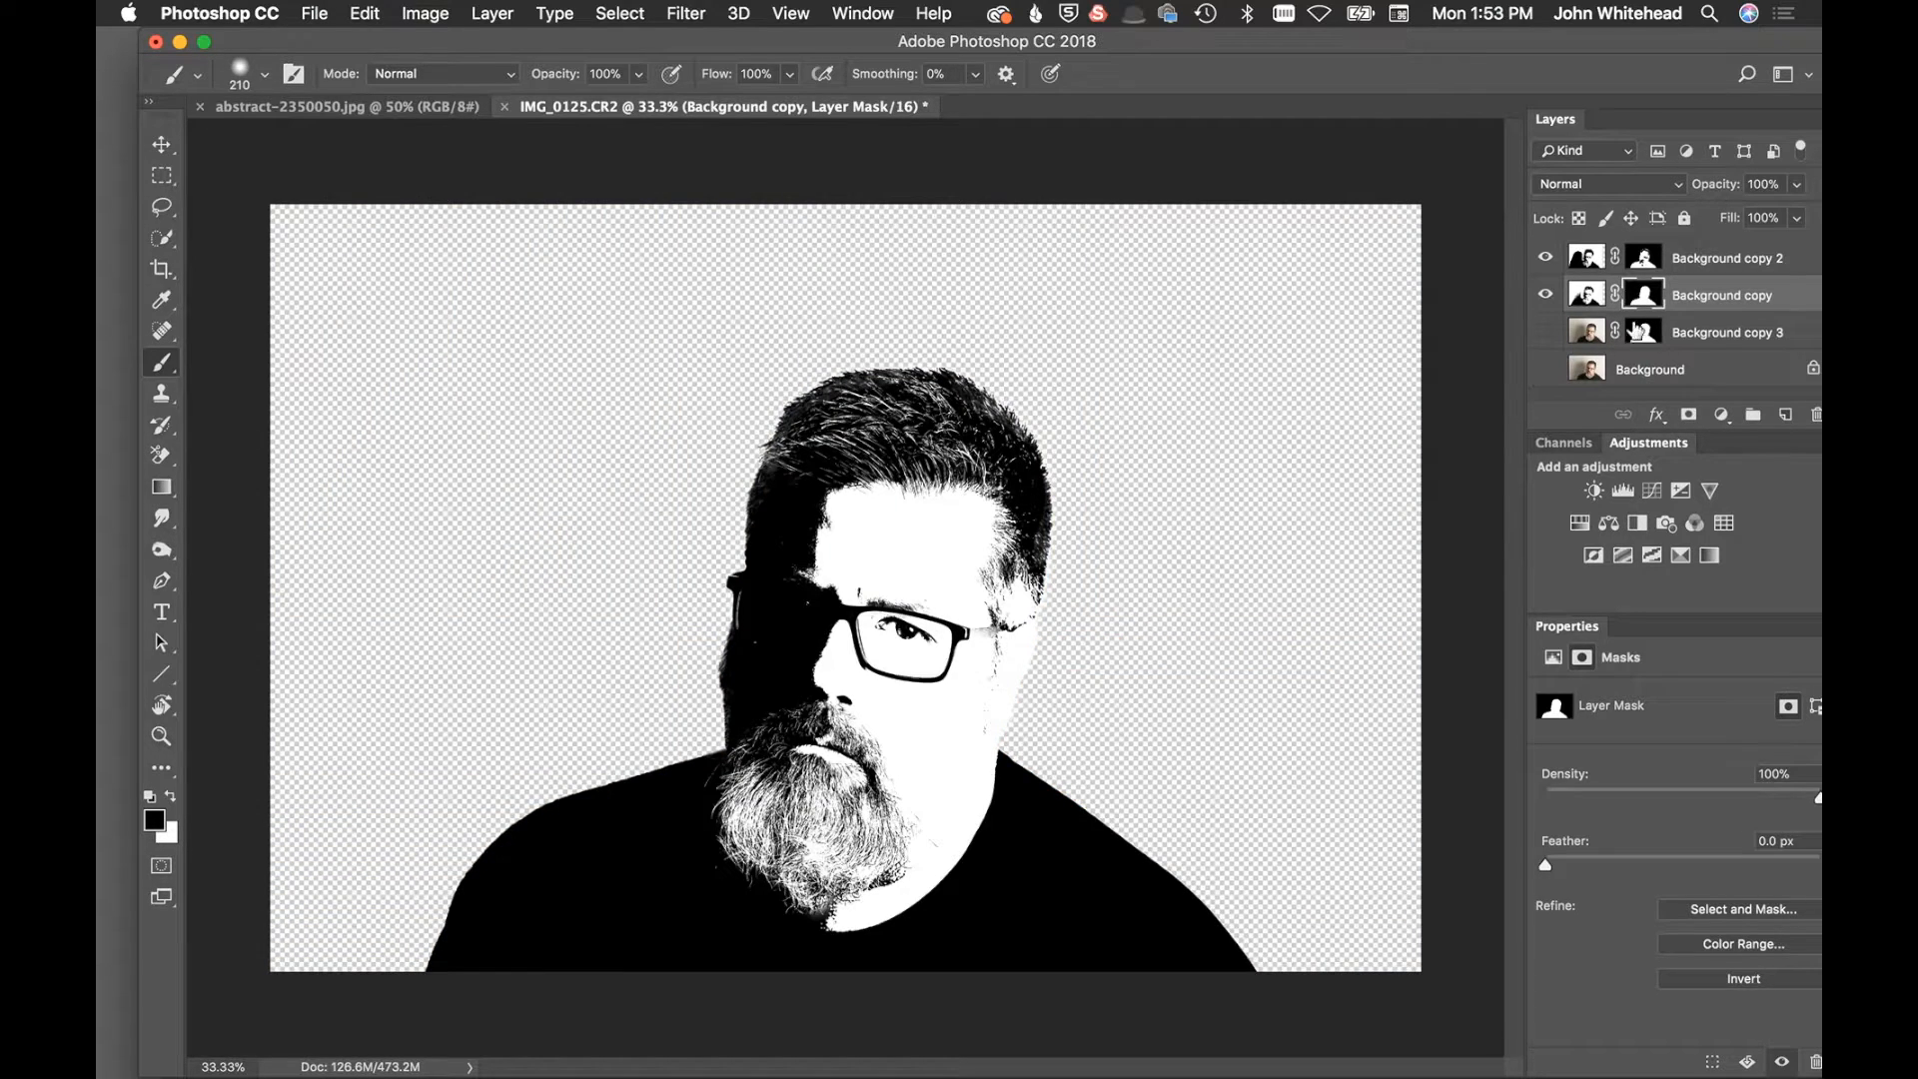
left_click(1586, 257)
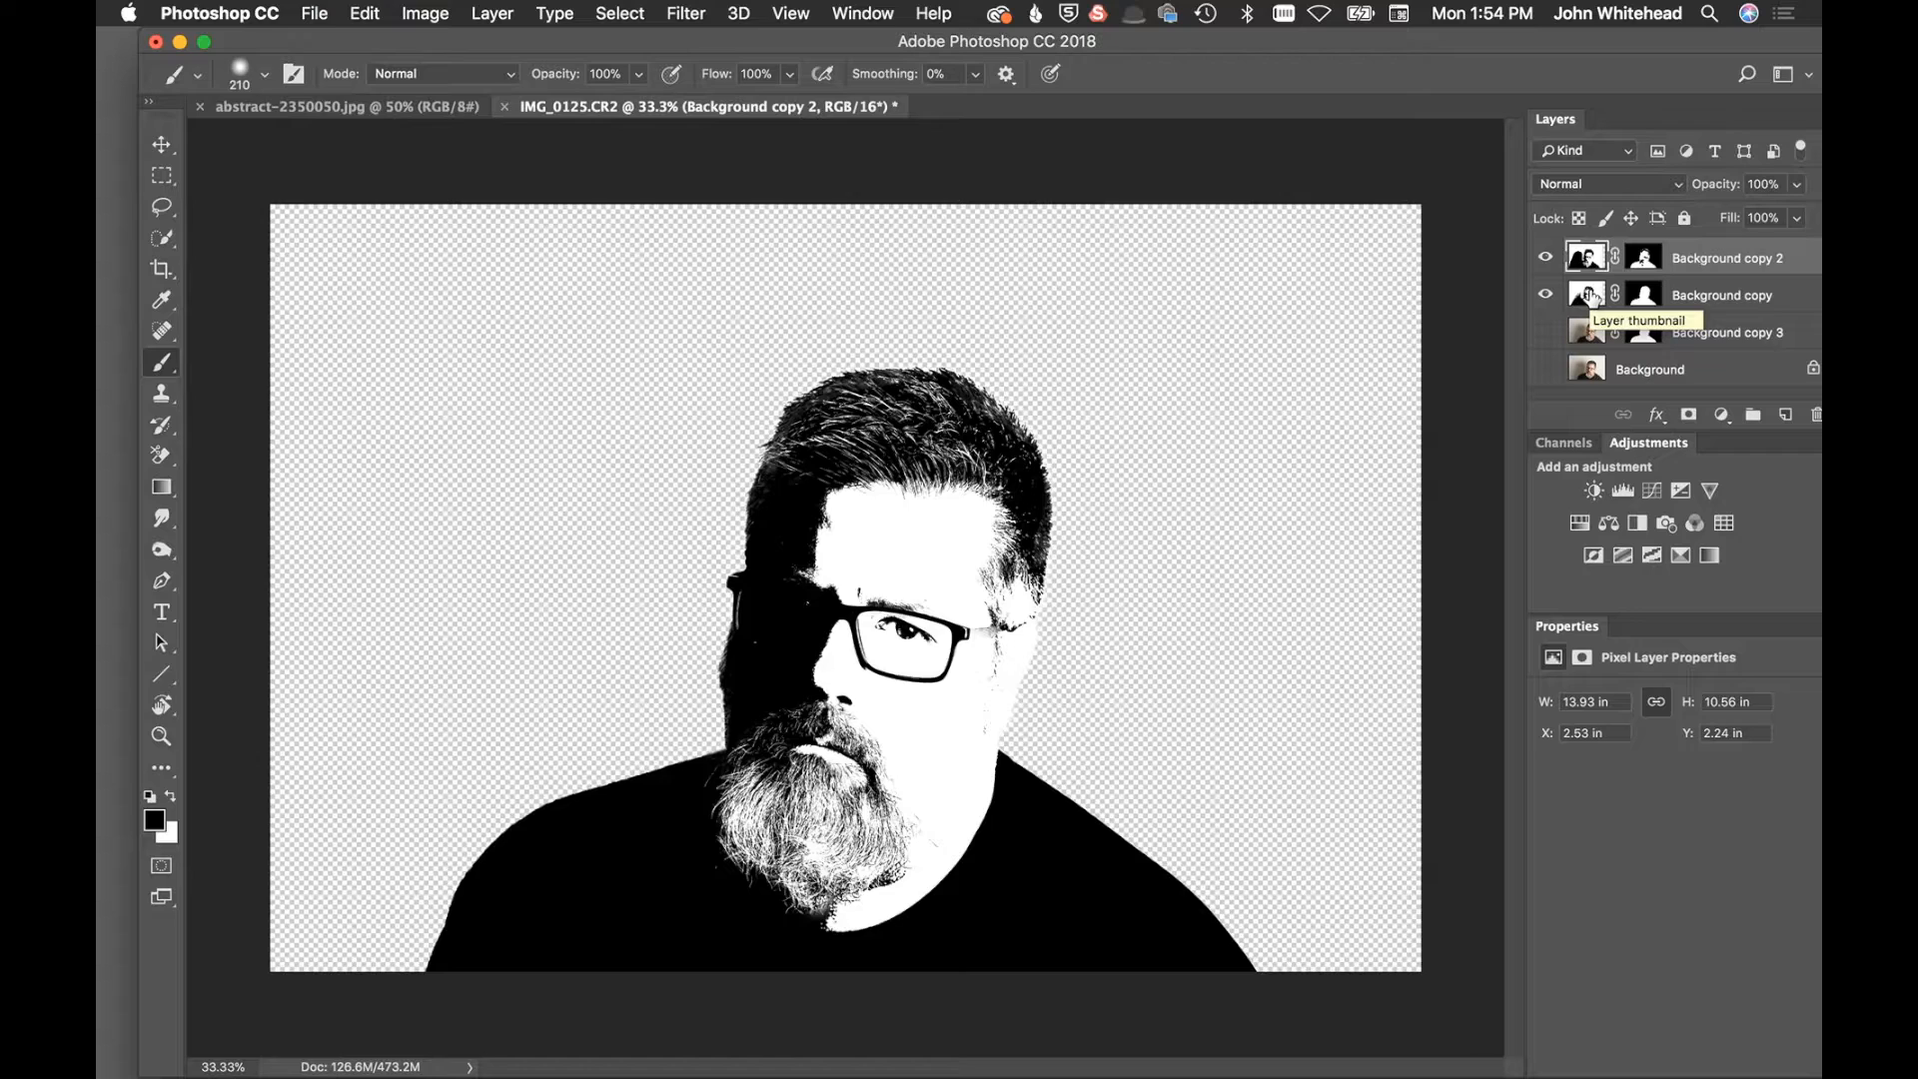
Merge the Background copy 2 and Background copy threshold layers into a single layer
left_click(1590, 298, "shift")
key("super+e")
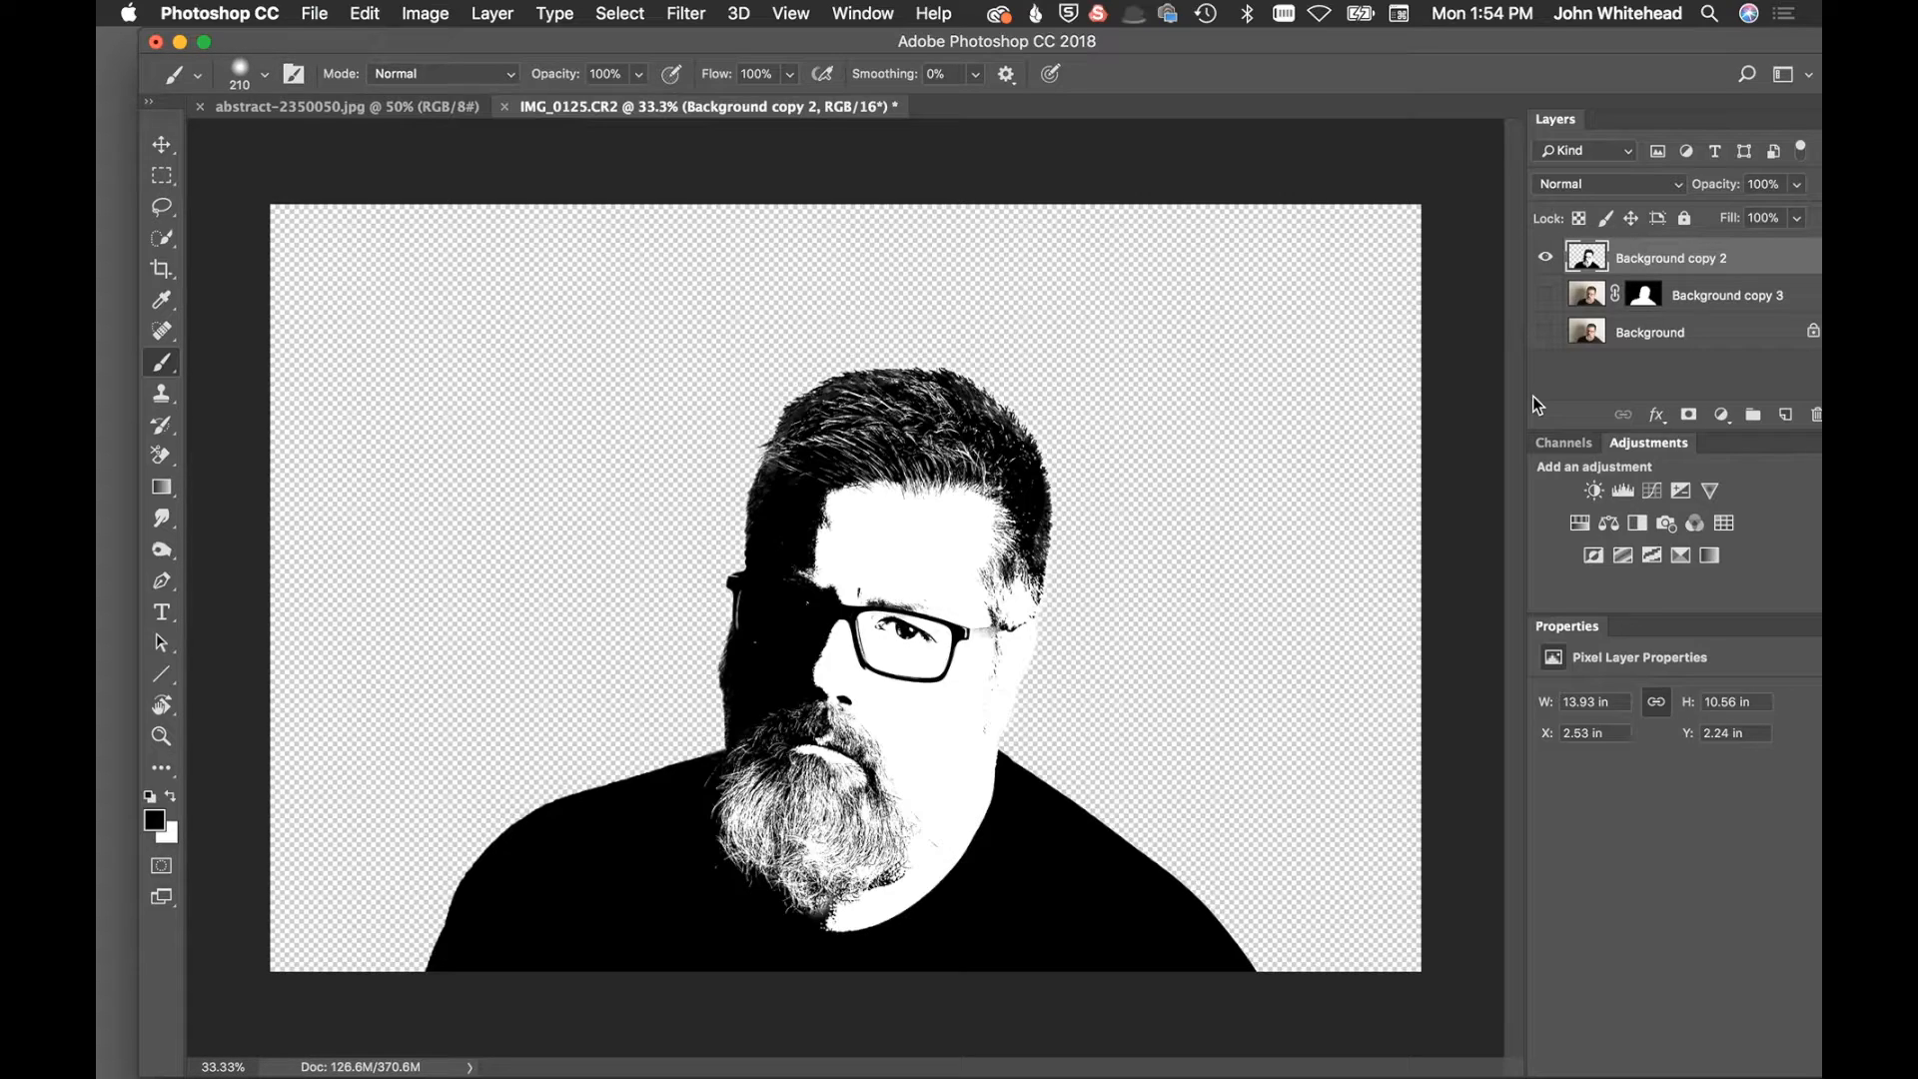
Copy the abstract-2350050.jpg image into the IMG_0125.CR2 document as a new layer above the merged threshold portrait
left_click(364, 107)
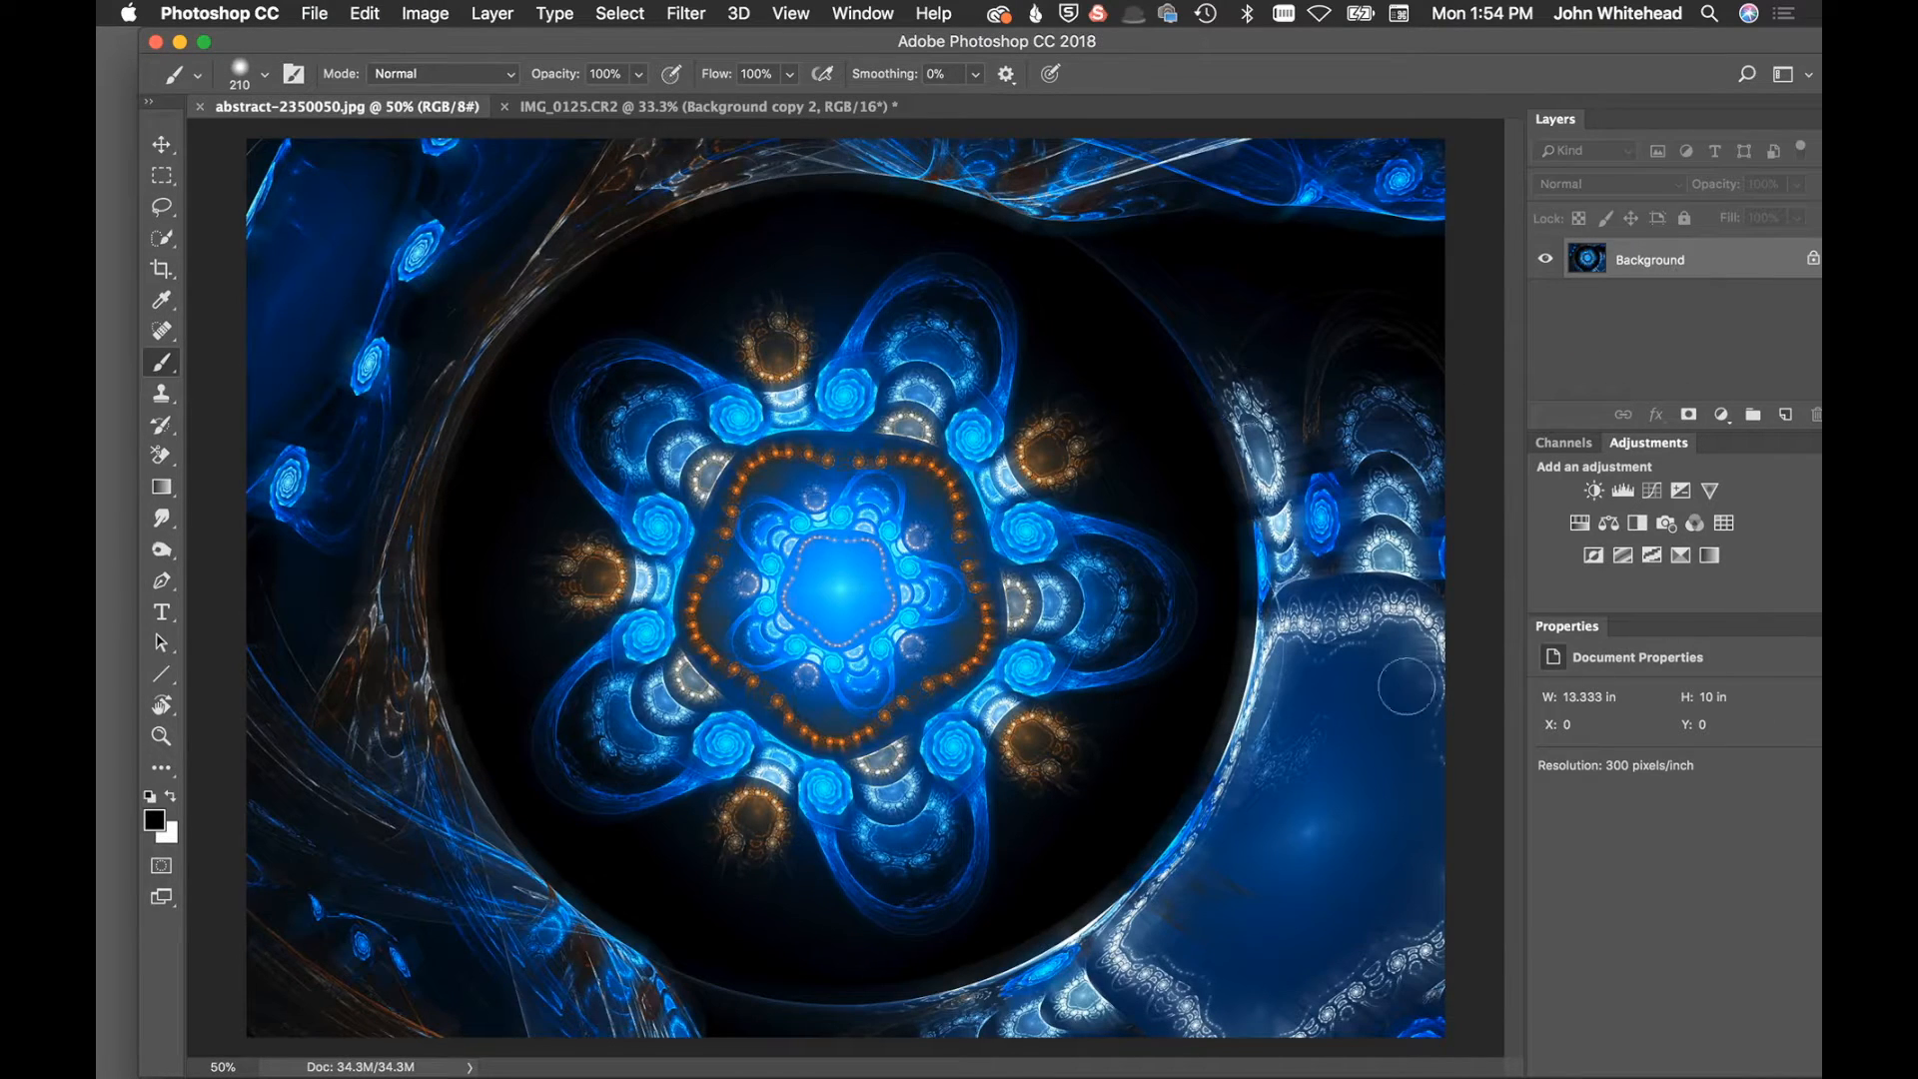
left_click(161, 144)
left_click_drag(765, 160, 756, 110)
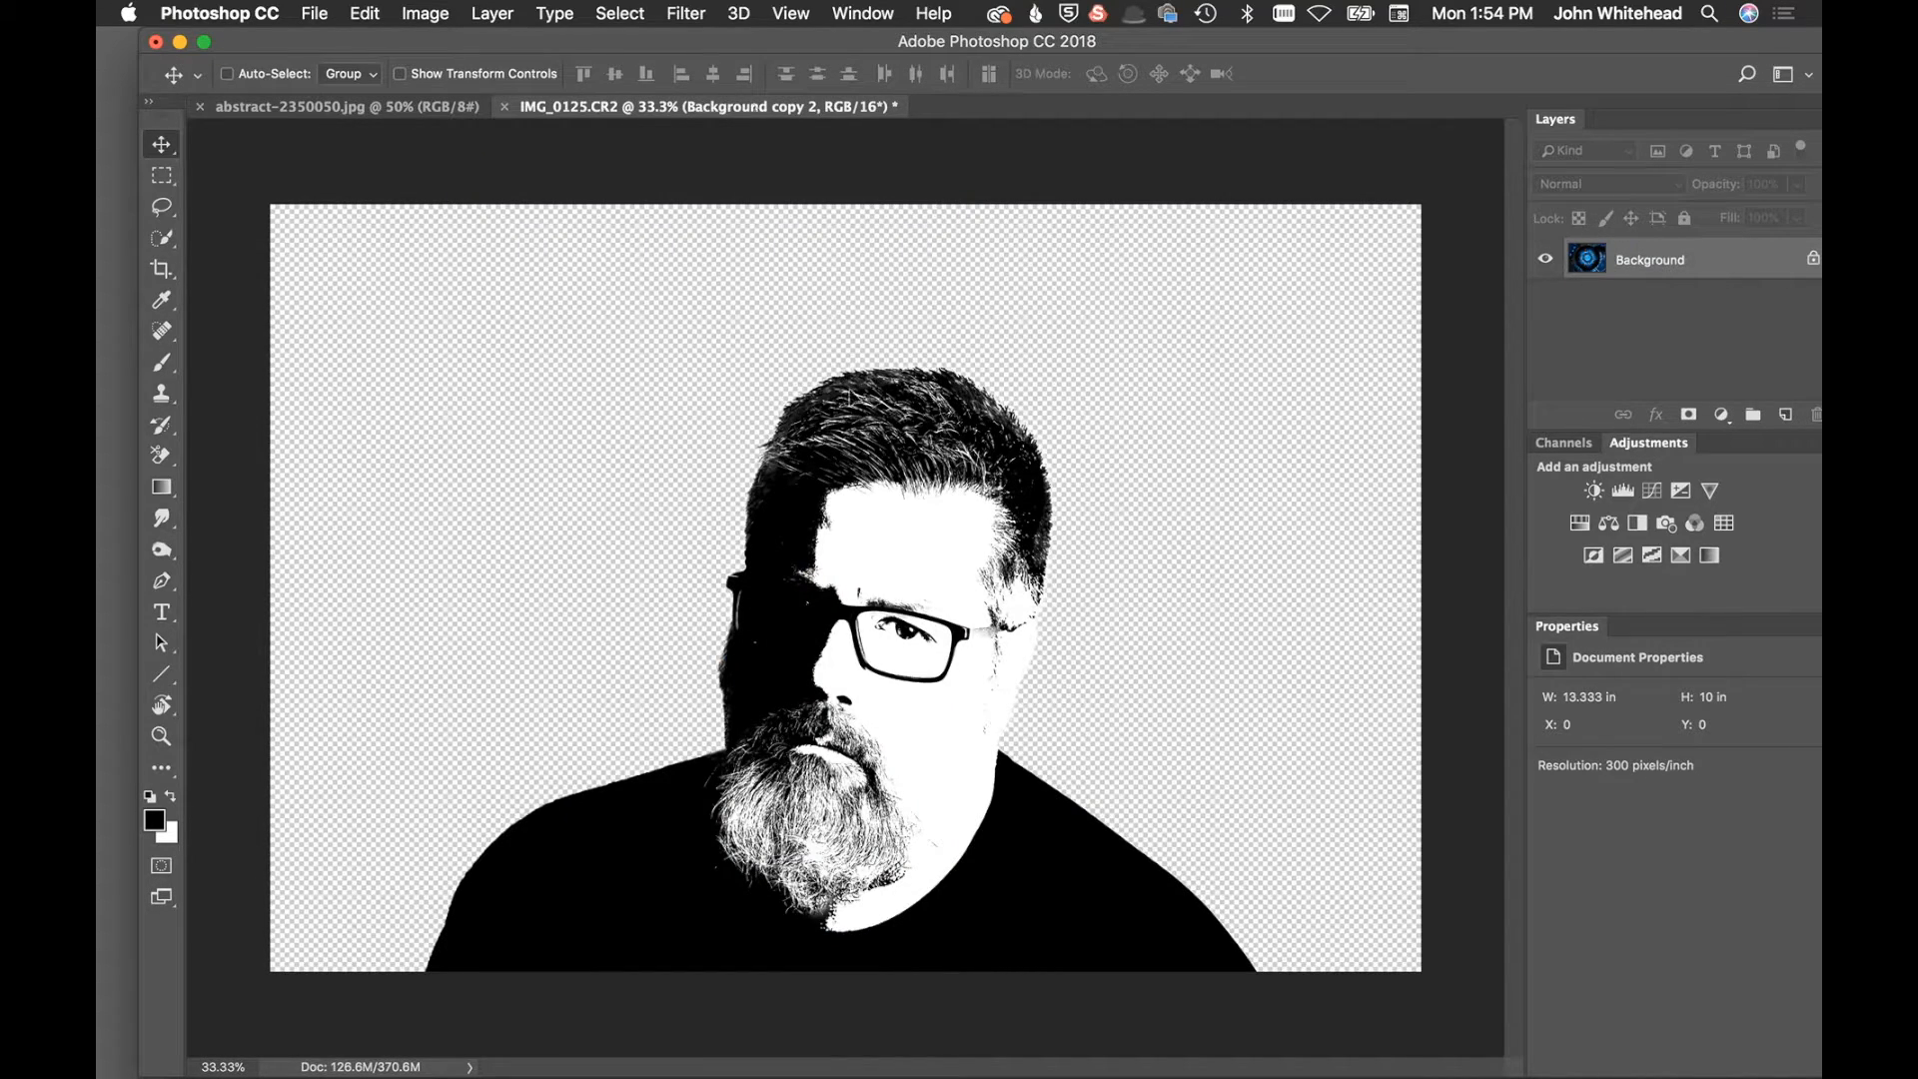
left_click_drag(864, 666, 849, 650)
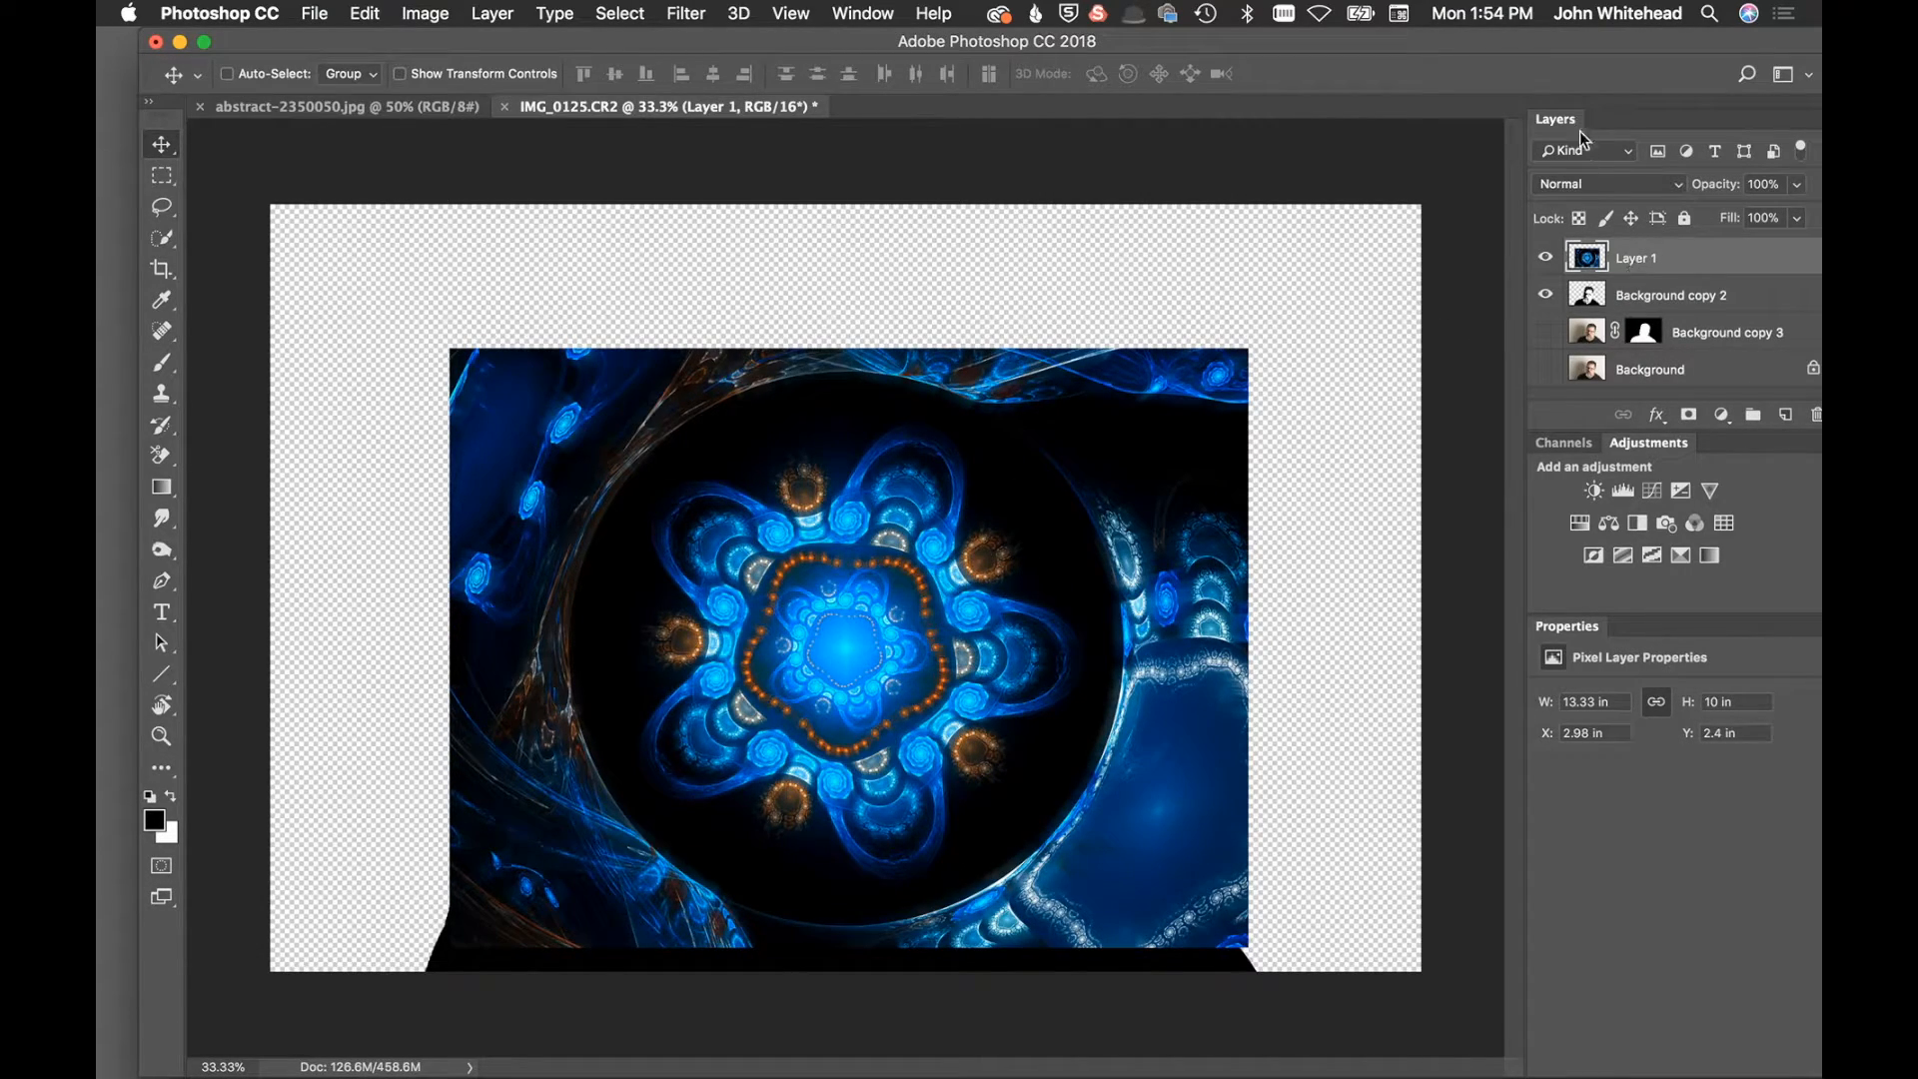
Try the Darken blend mode on the abstract layer and set it to Multiply
left_click(1602, 184)
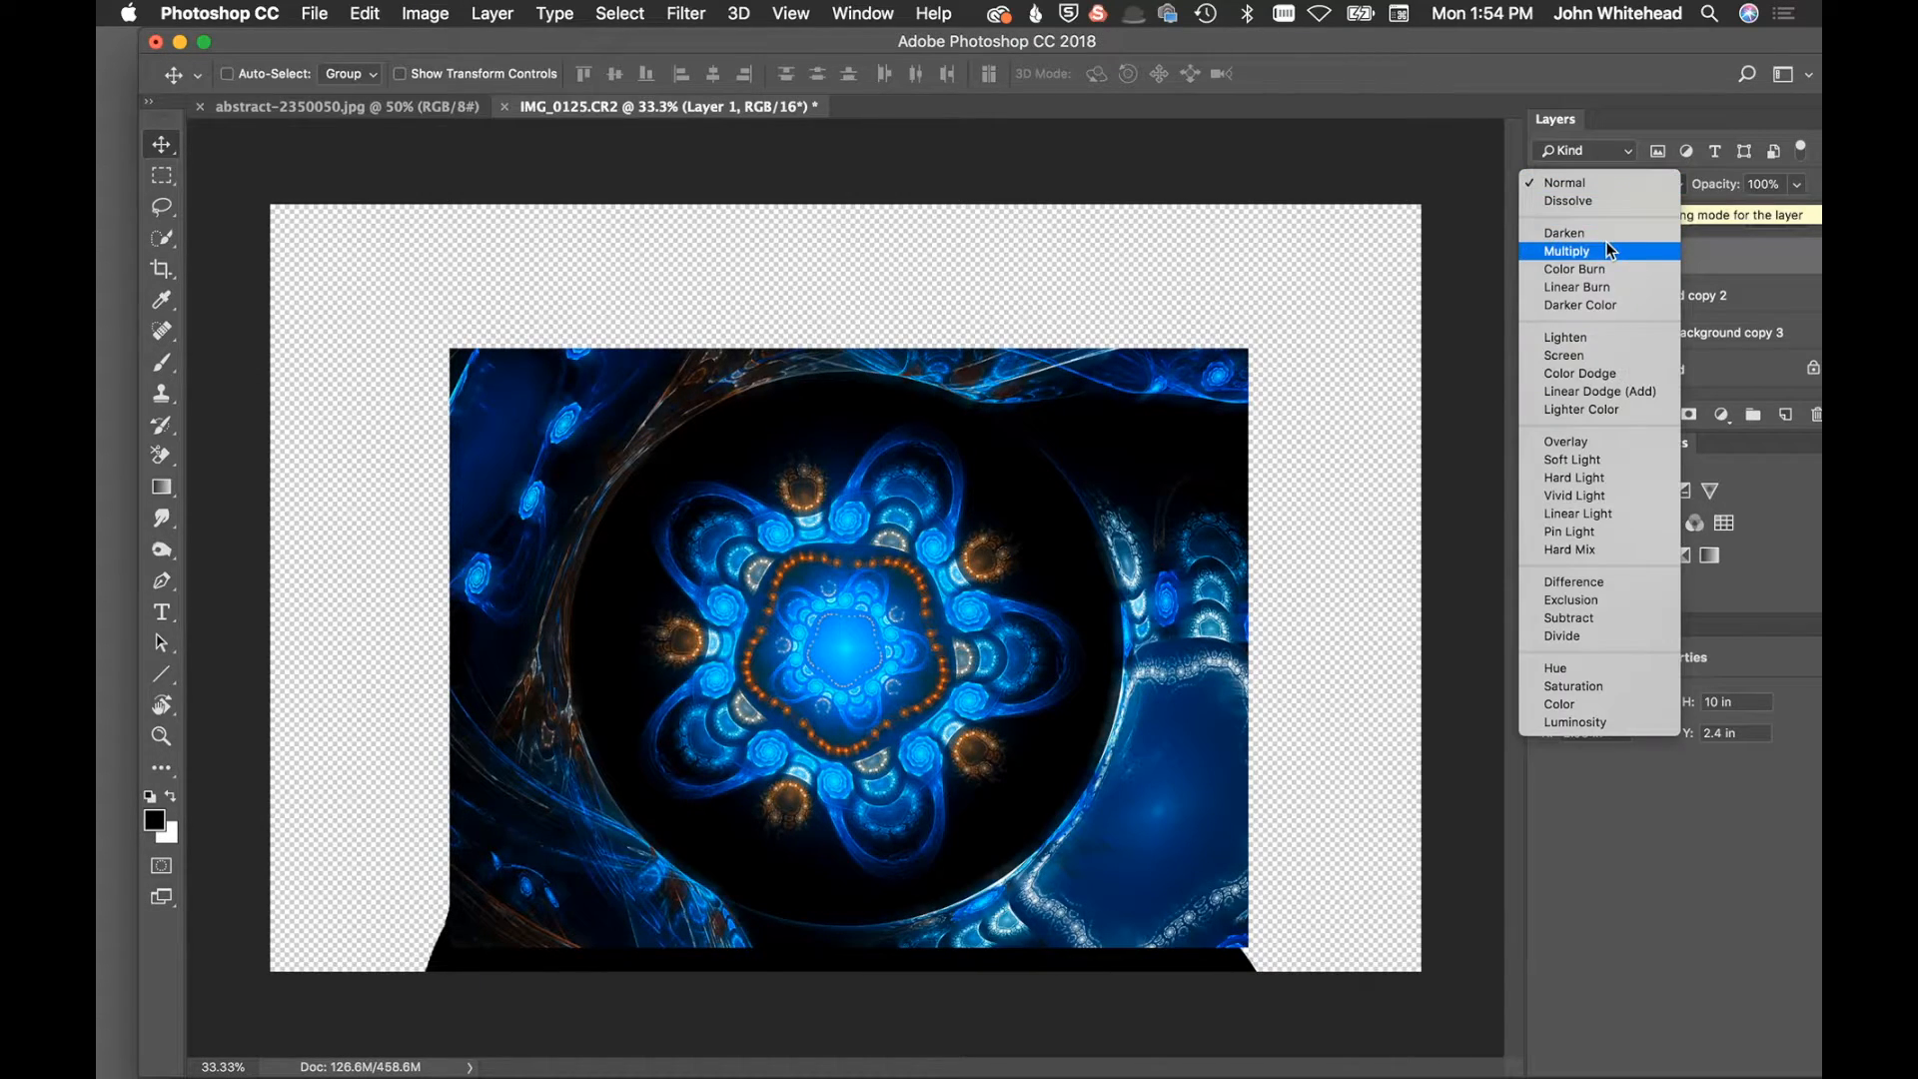
left_click(1606, 236)
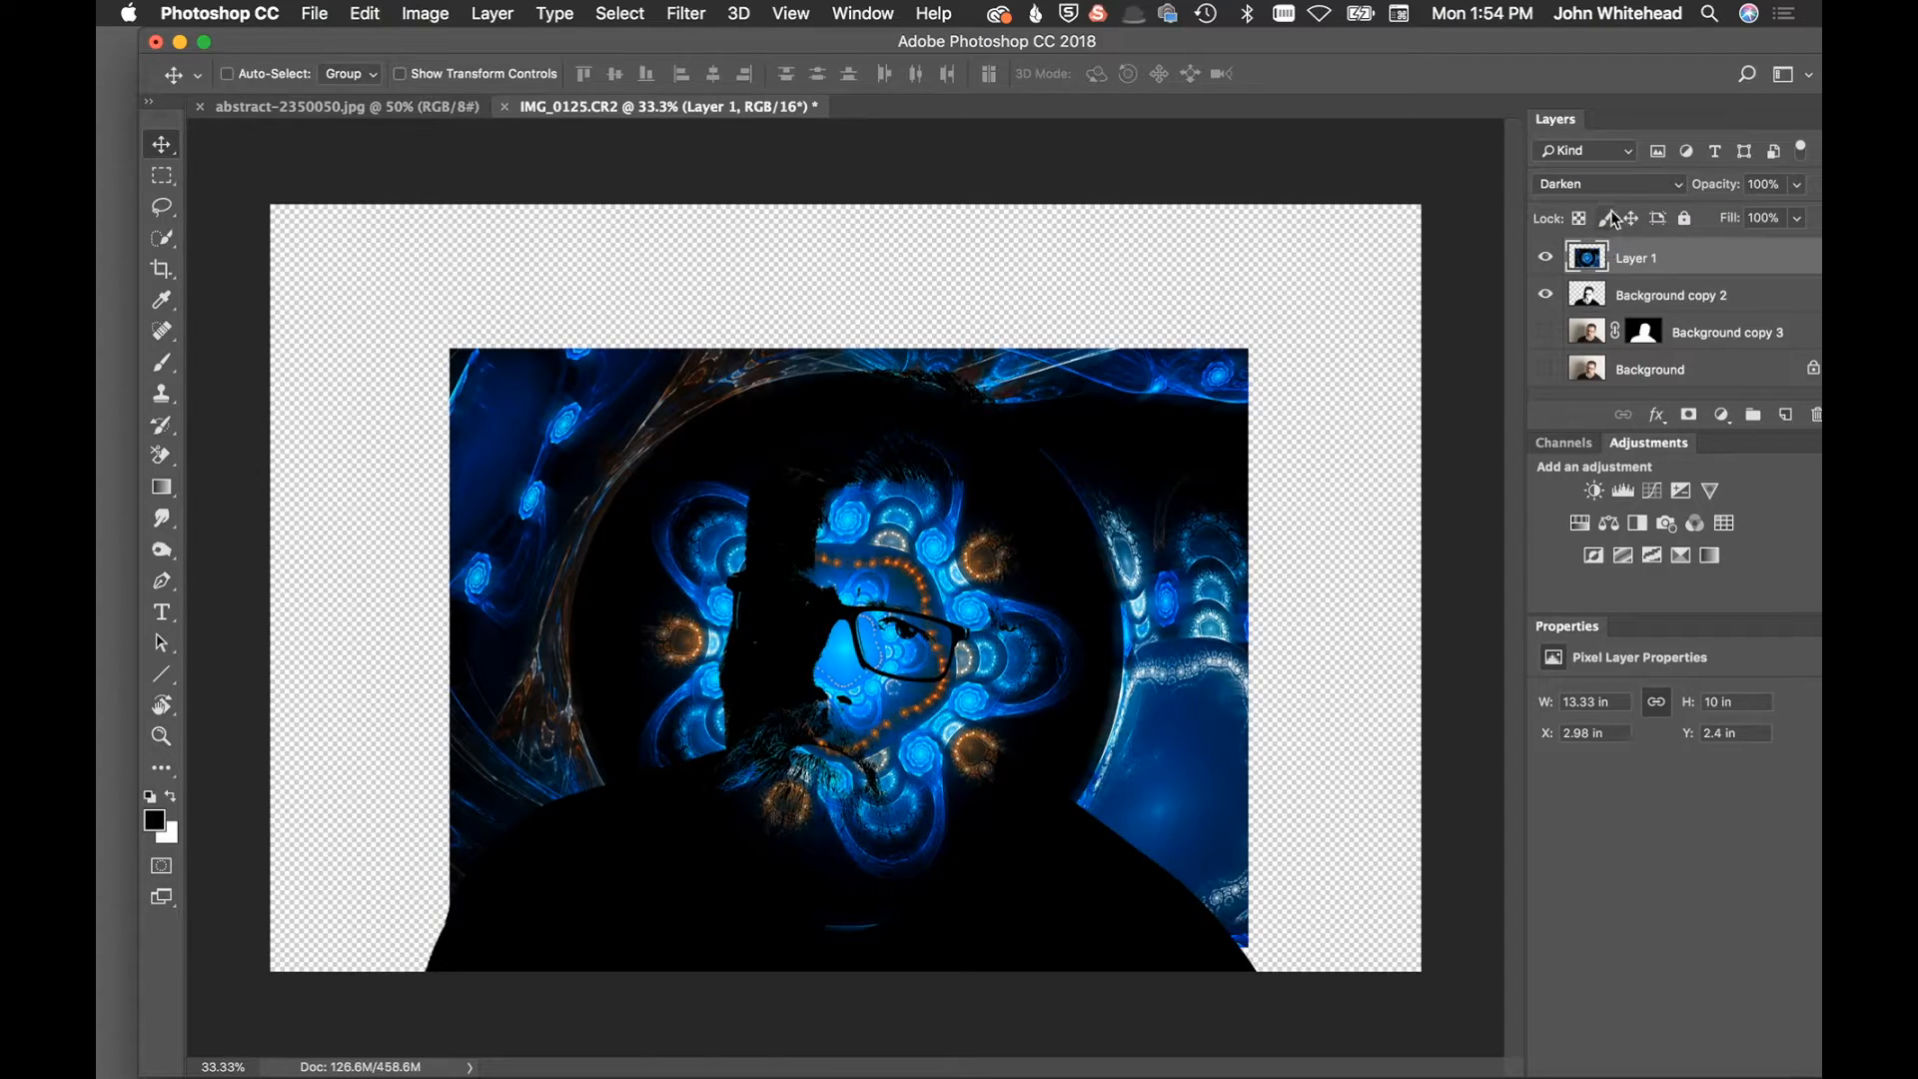
left_click(1614, 180)
left_click(1614, 195)
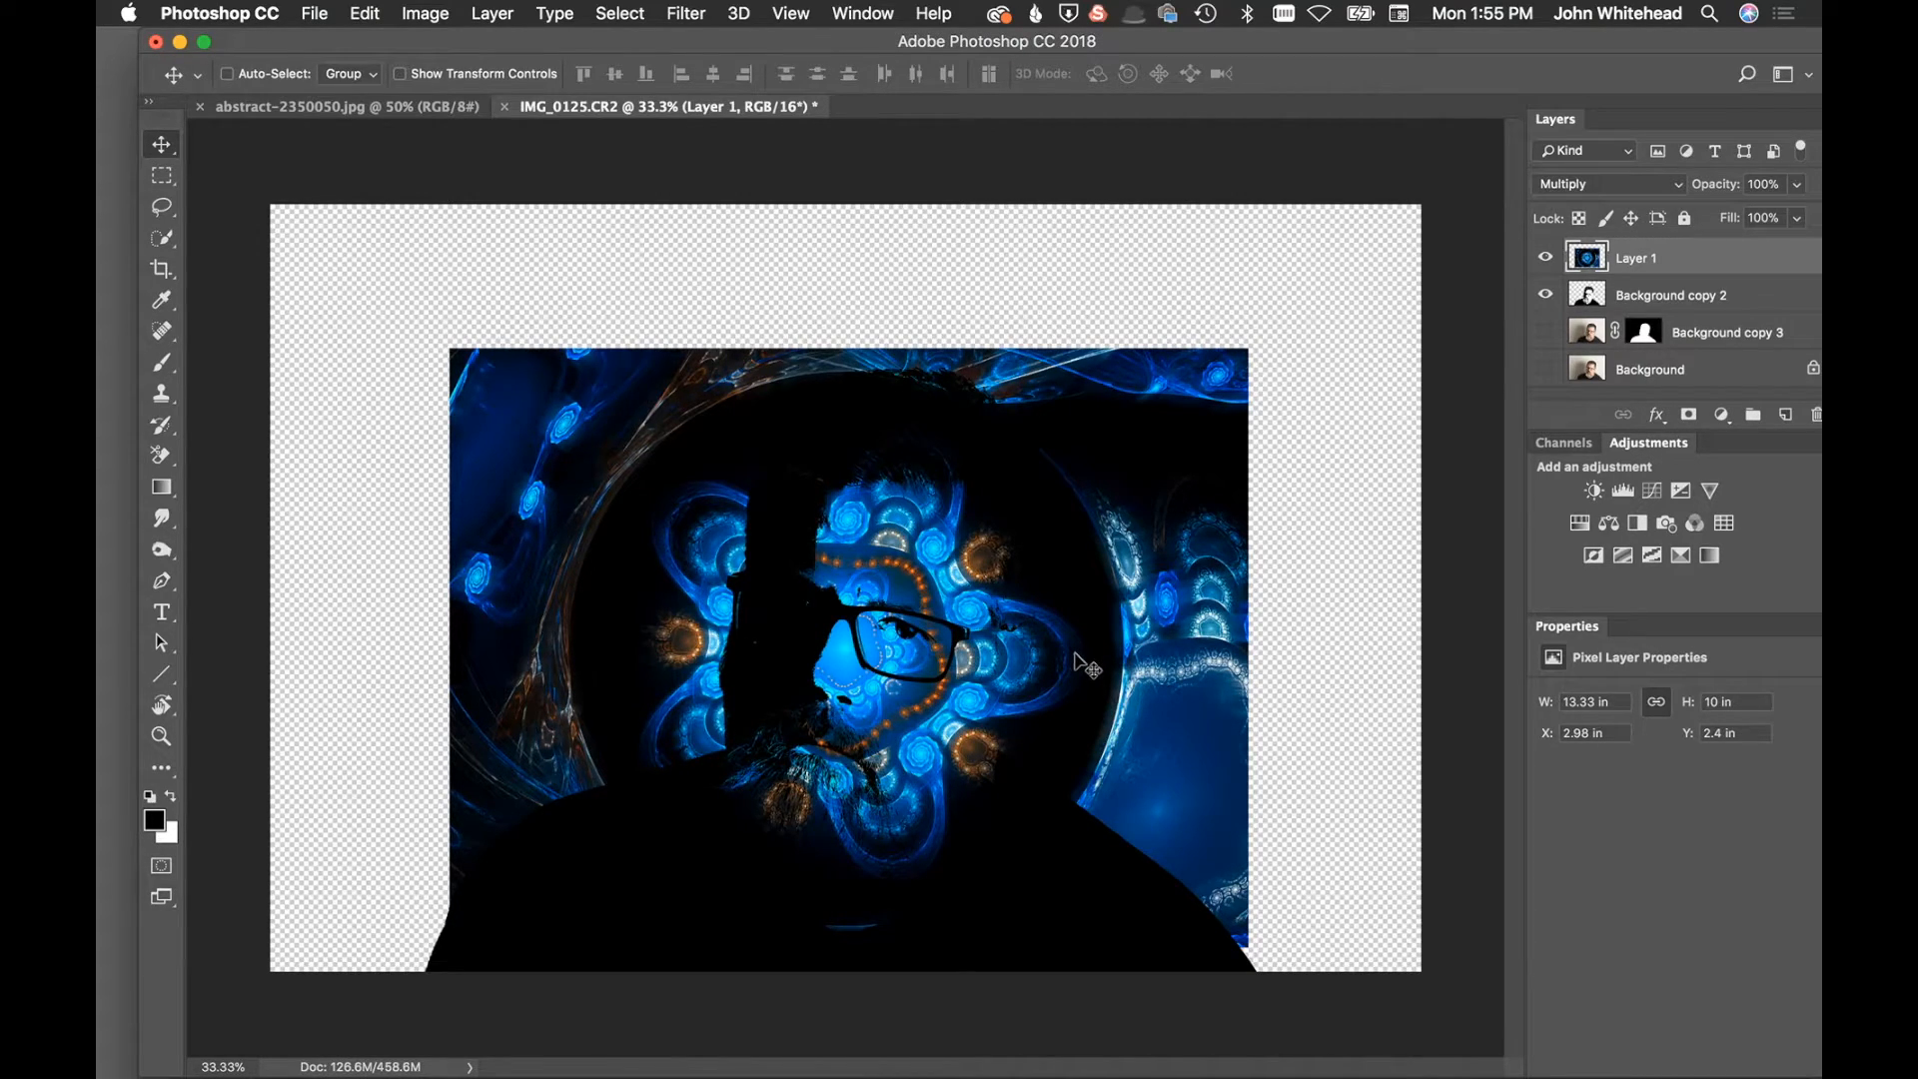
Free-transform the abstract layer, scaling it from its center to about 132% and rotating it about 26° clockwise
key("super+t")
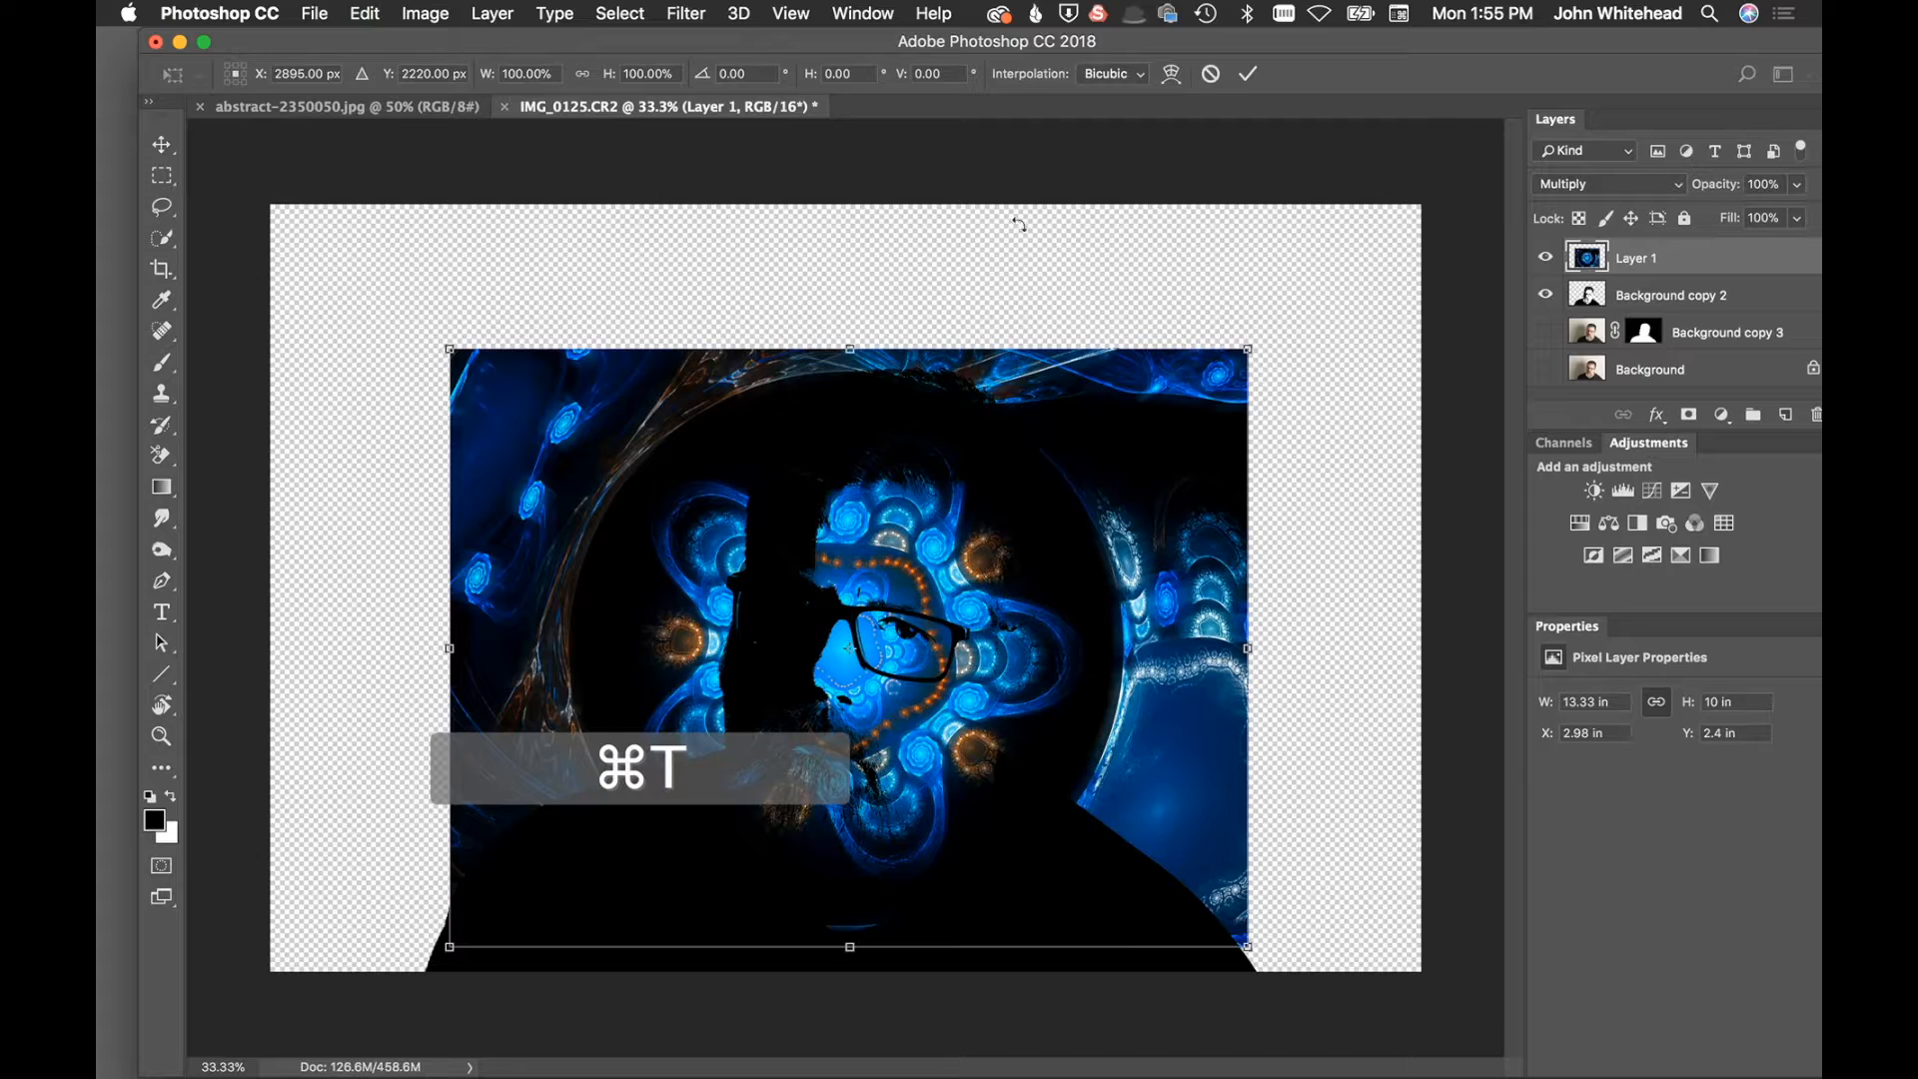
key("shift")
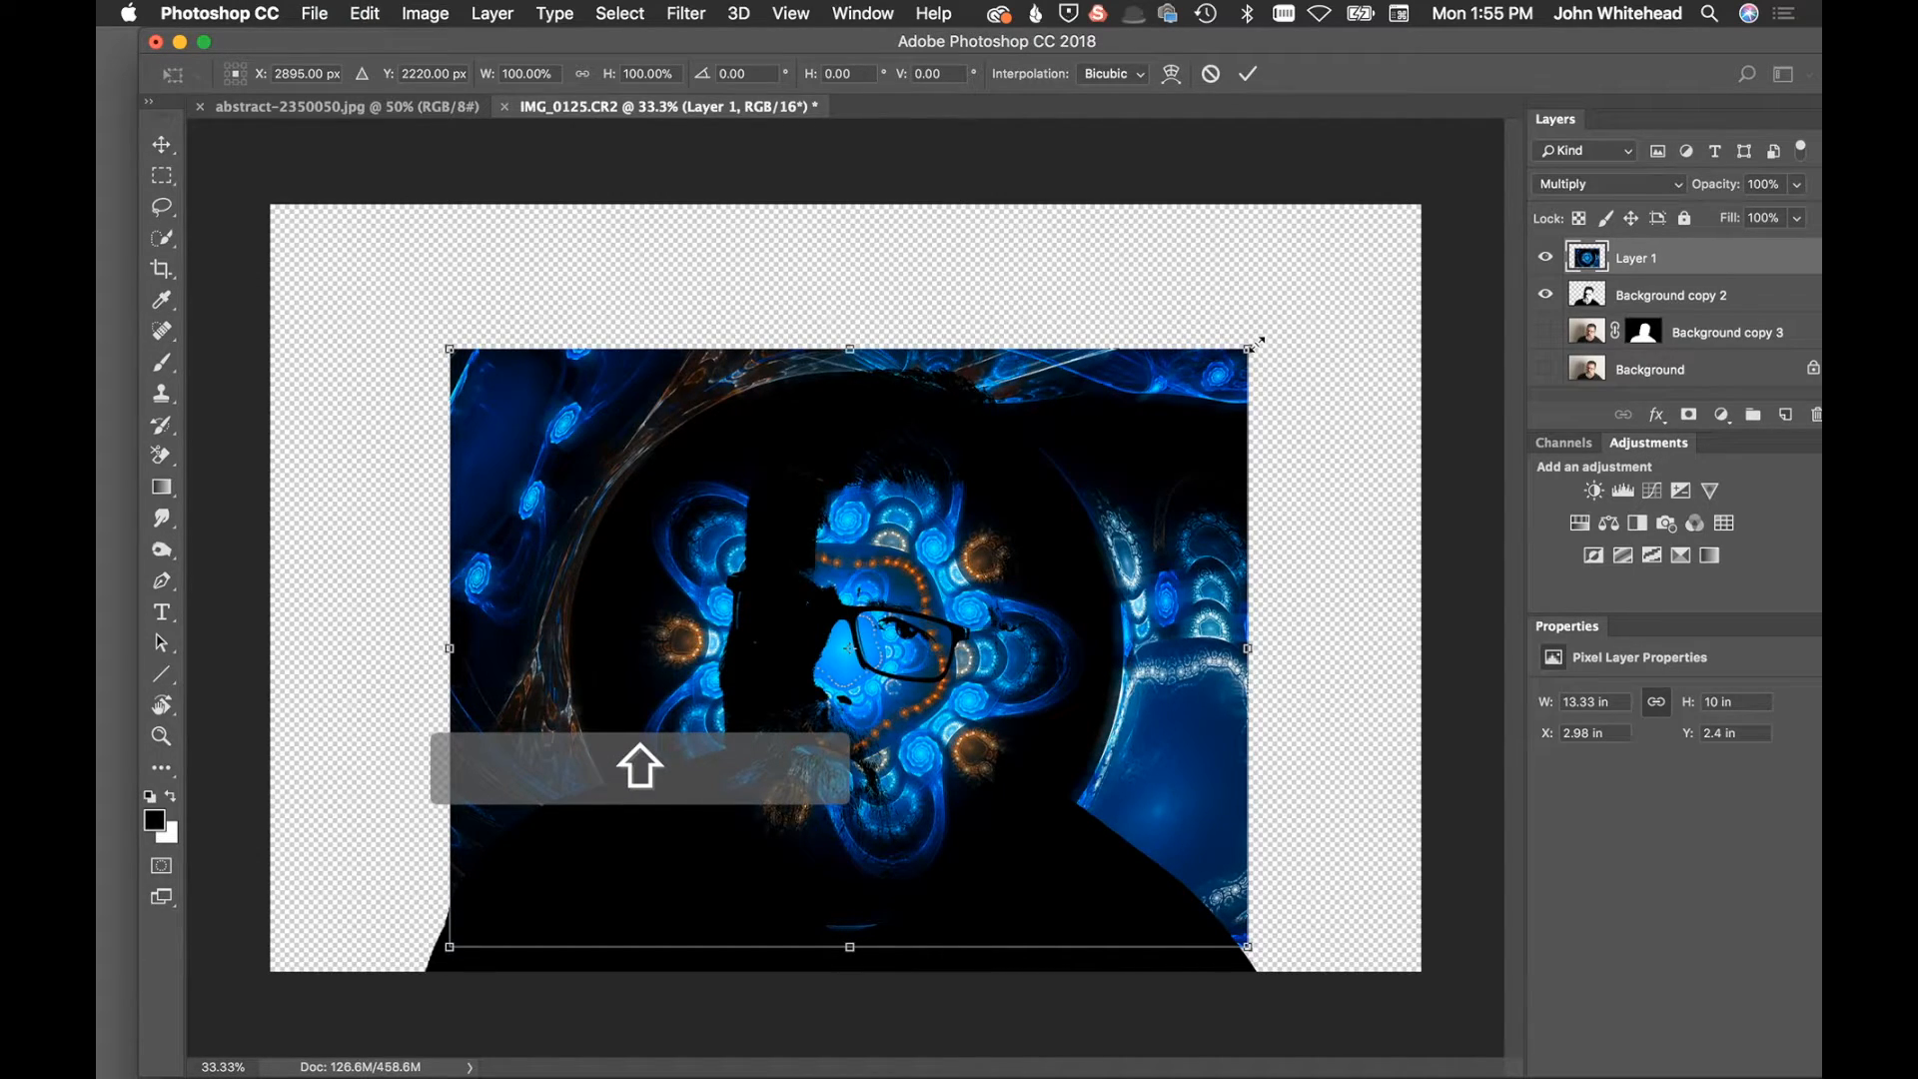
key("alt")
left_click_drag(1250, 344, 1418, 347)
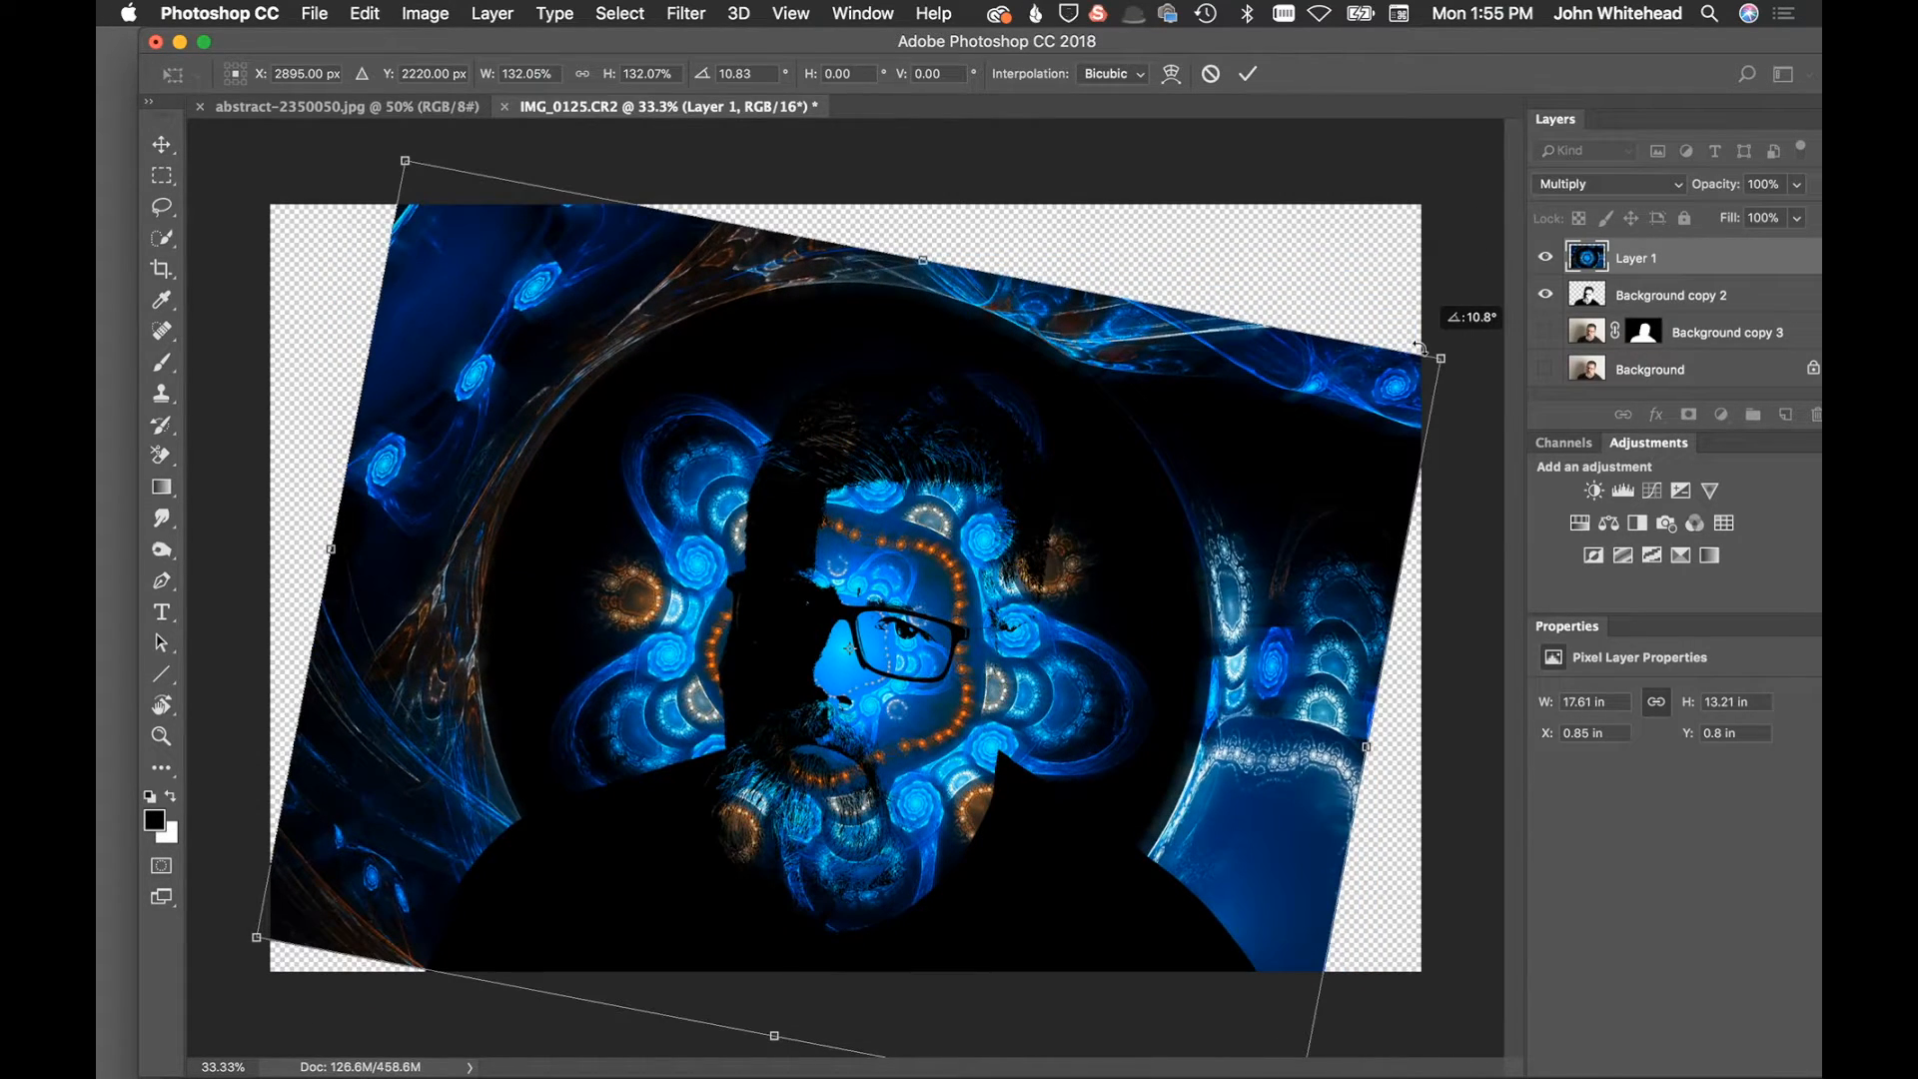
left_click_drag(1414, 395, 1408, 521)
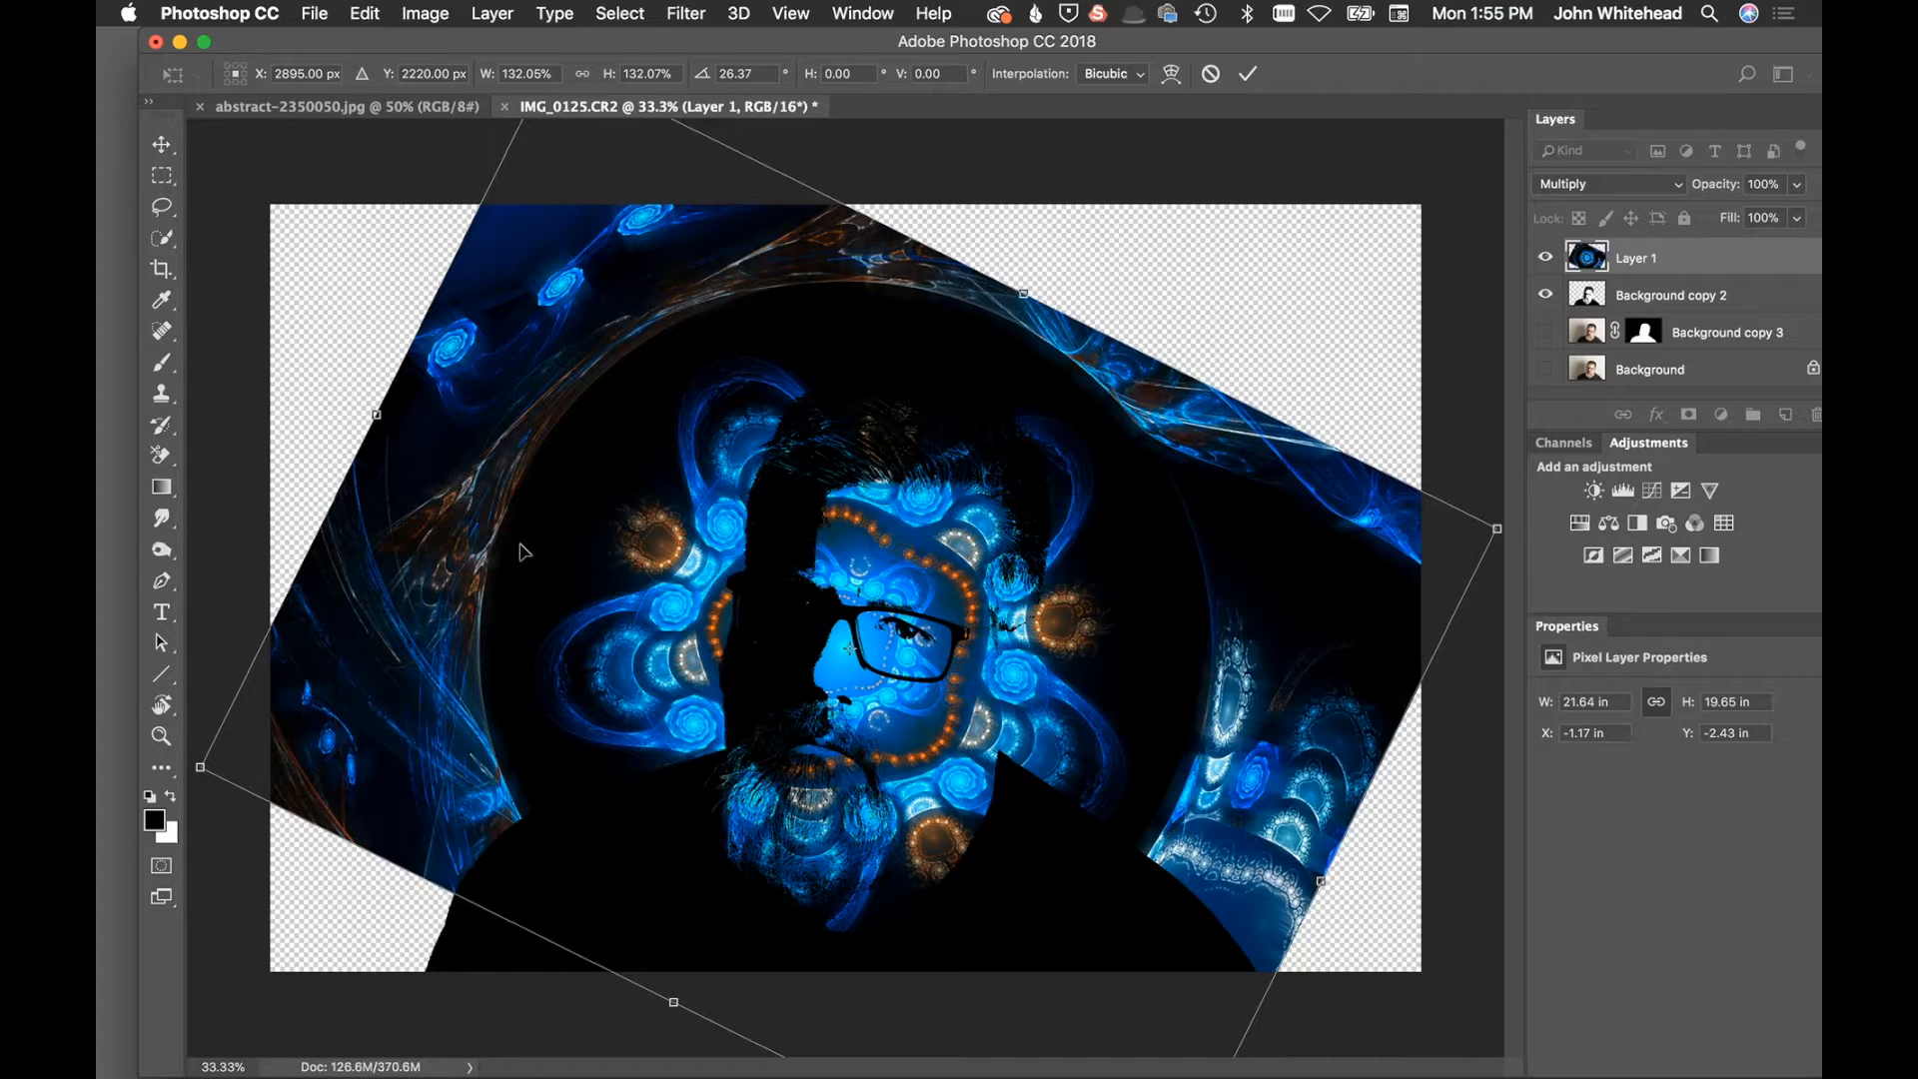
key("Return")
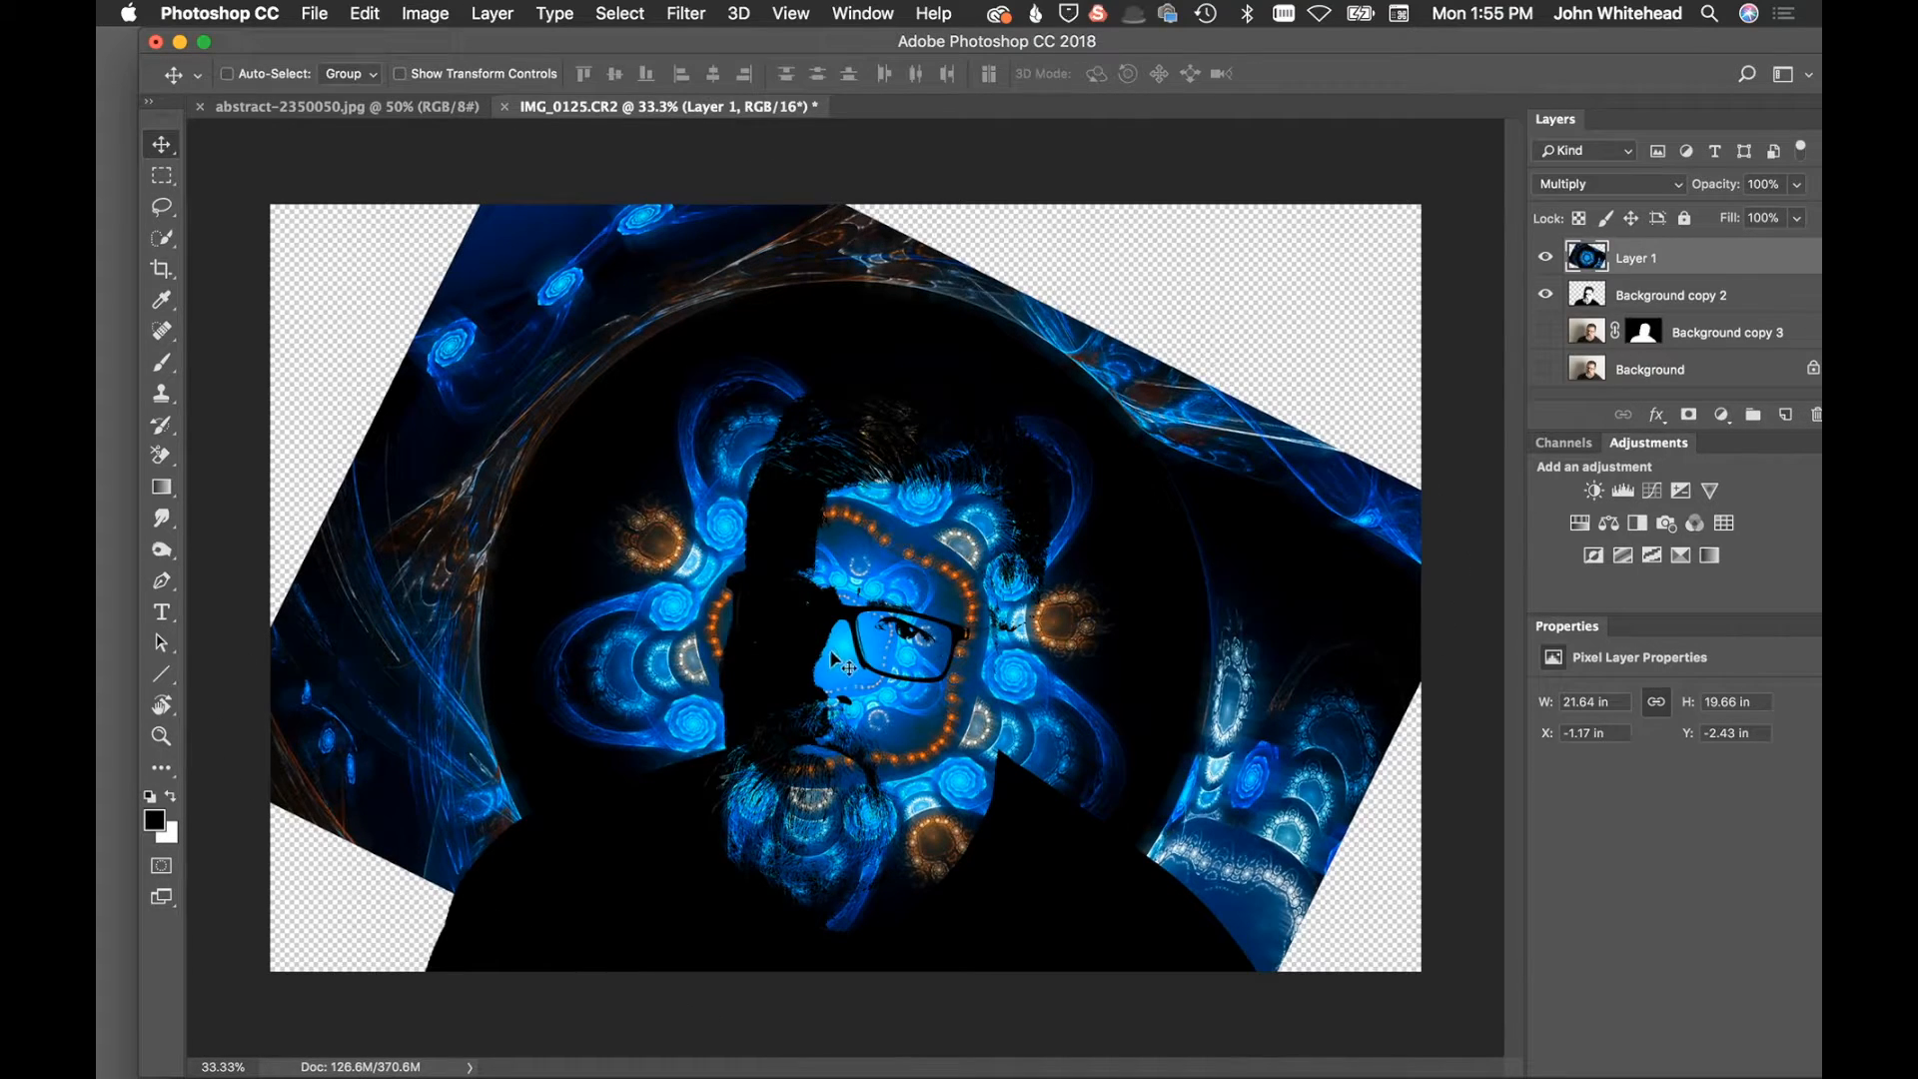
Move the abstract layer so its center sits over the visible eye, and rotate it about 14° further clockwise
mouse_move(936, 634)
left_mouse_down()
mouse_move(948, 622)
mouse_move(879, 621)
mouse_move(914, 649)
left_mouse_up()
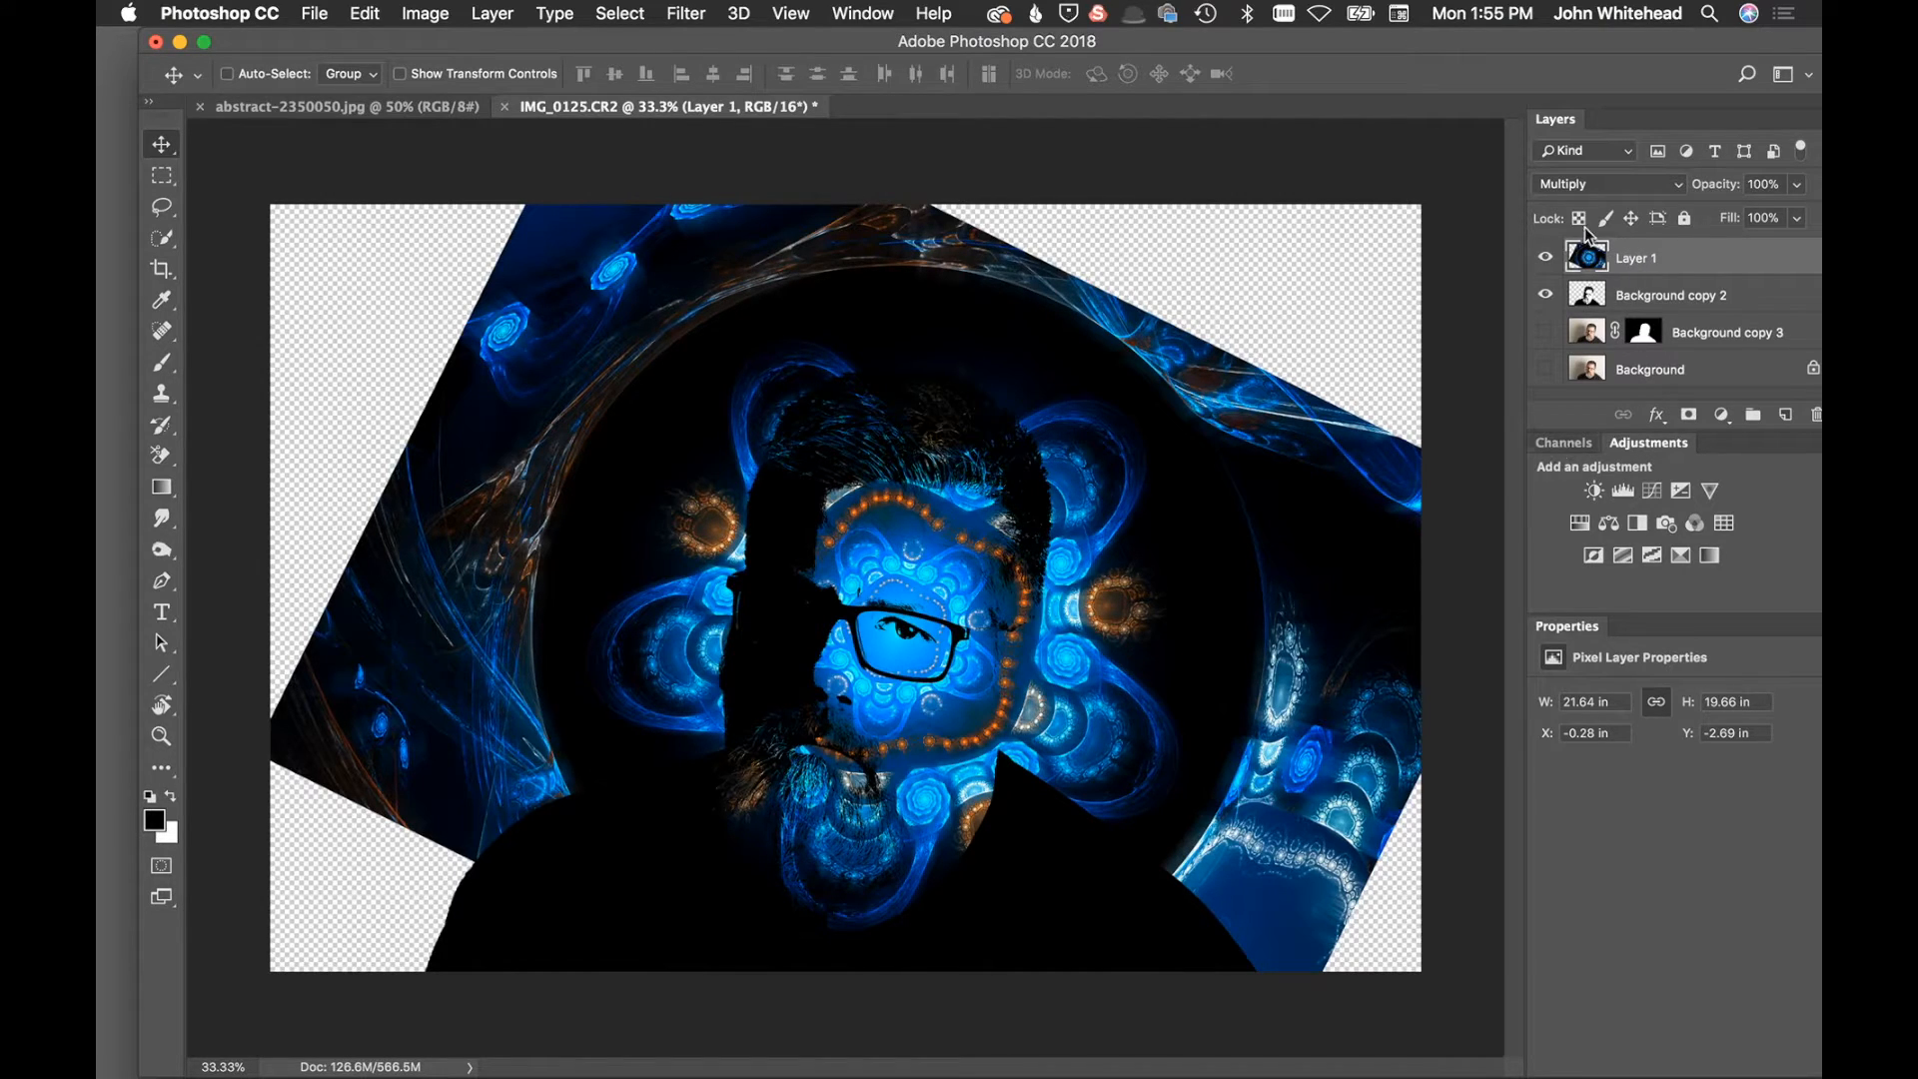
key("super+t")
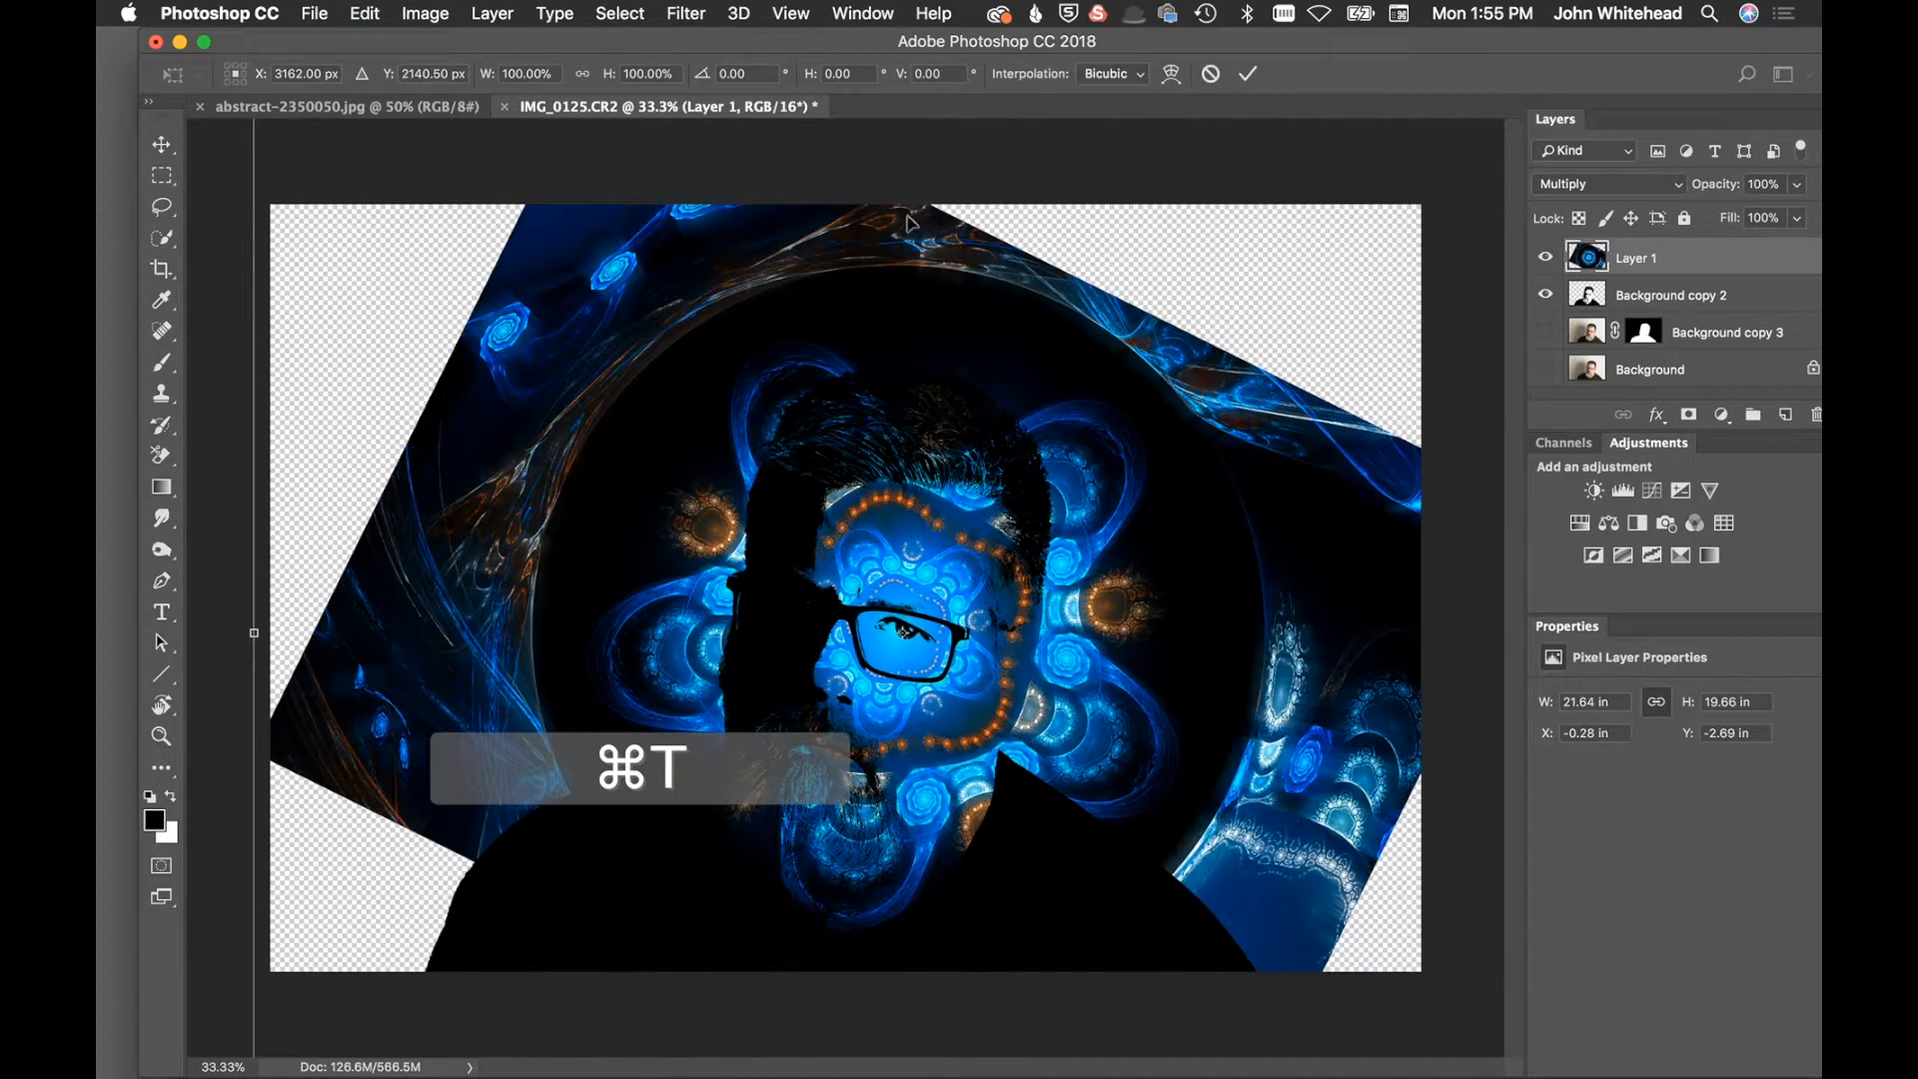
key("super+minus")
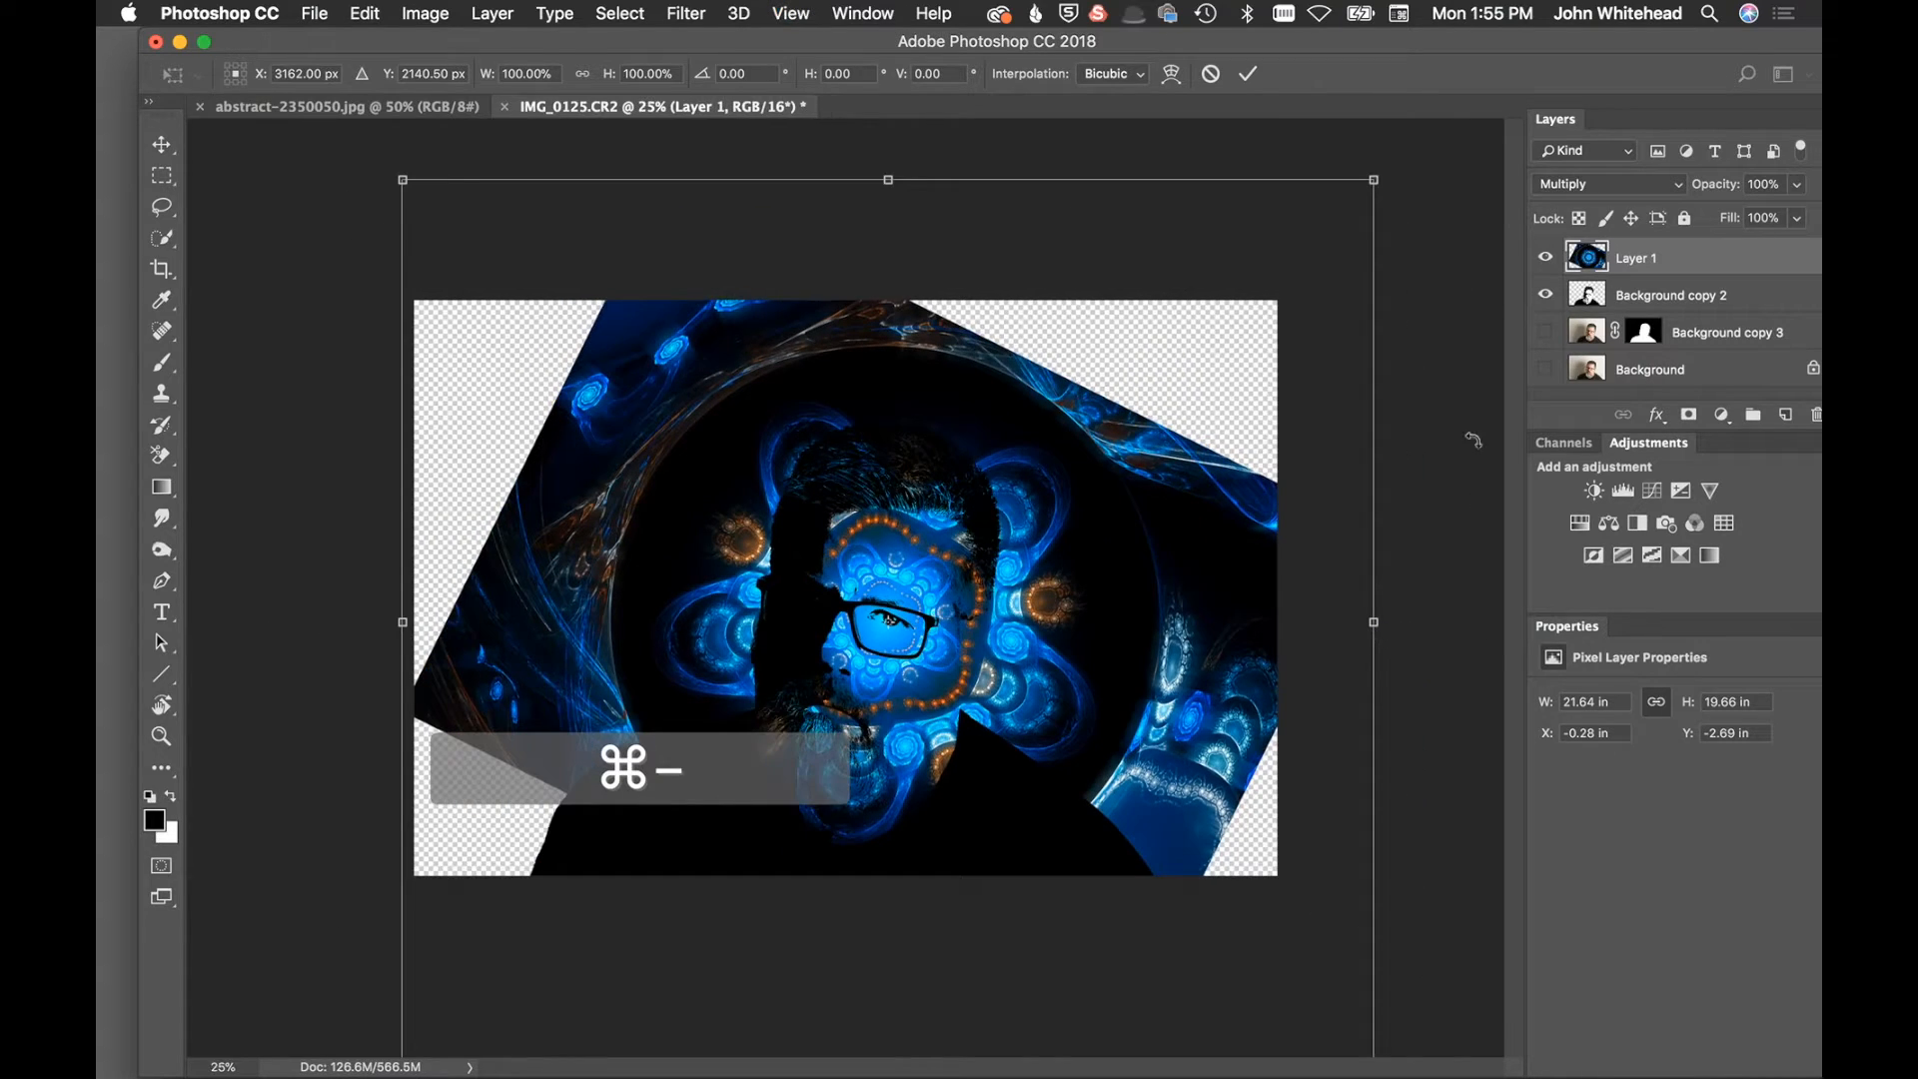
left_click_drag(1456, 150, 1528, 305)
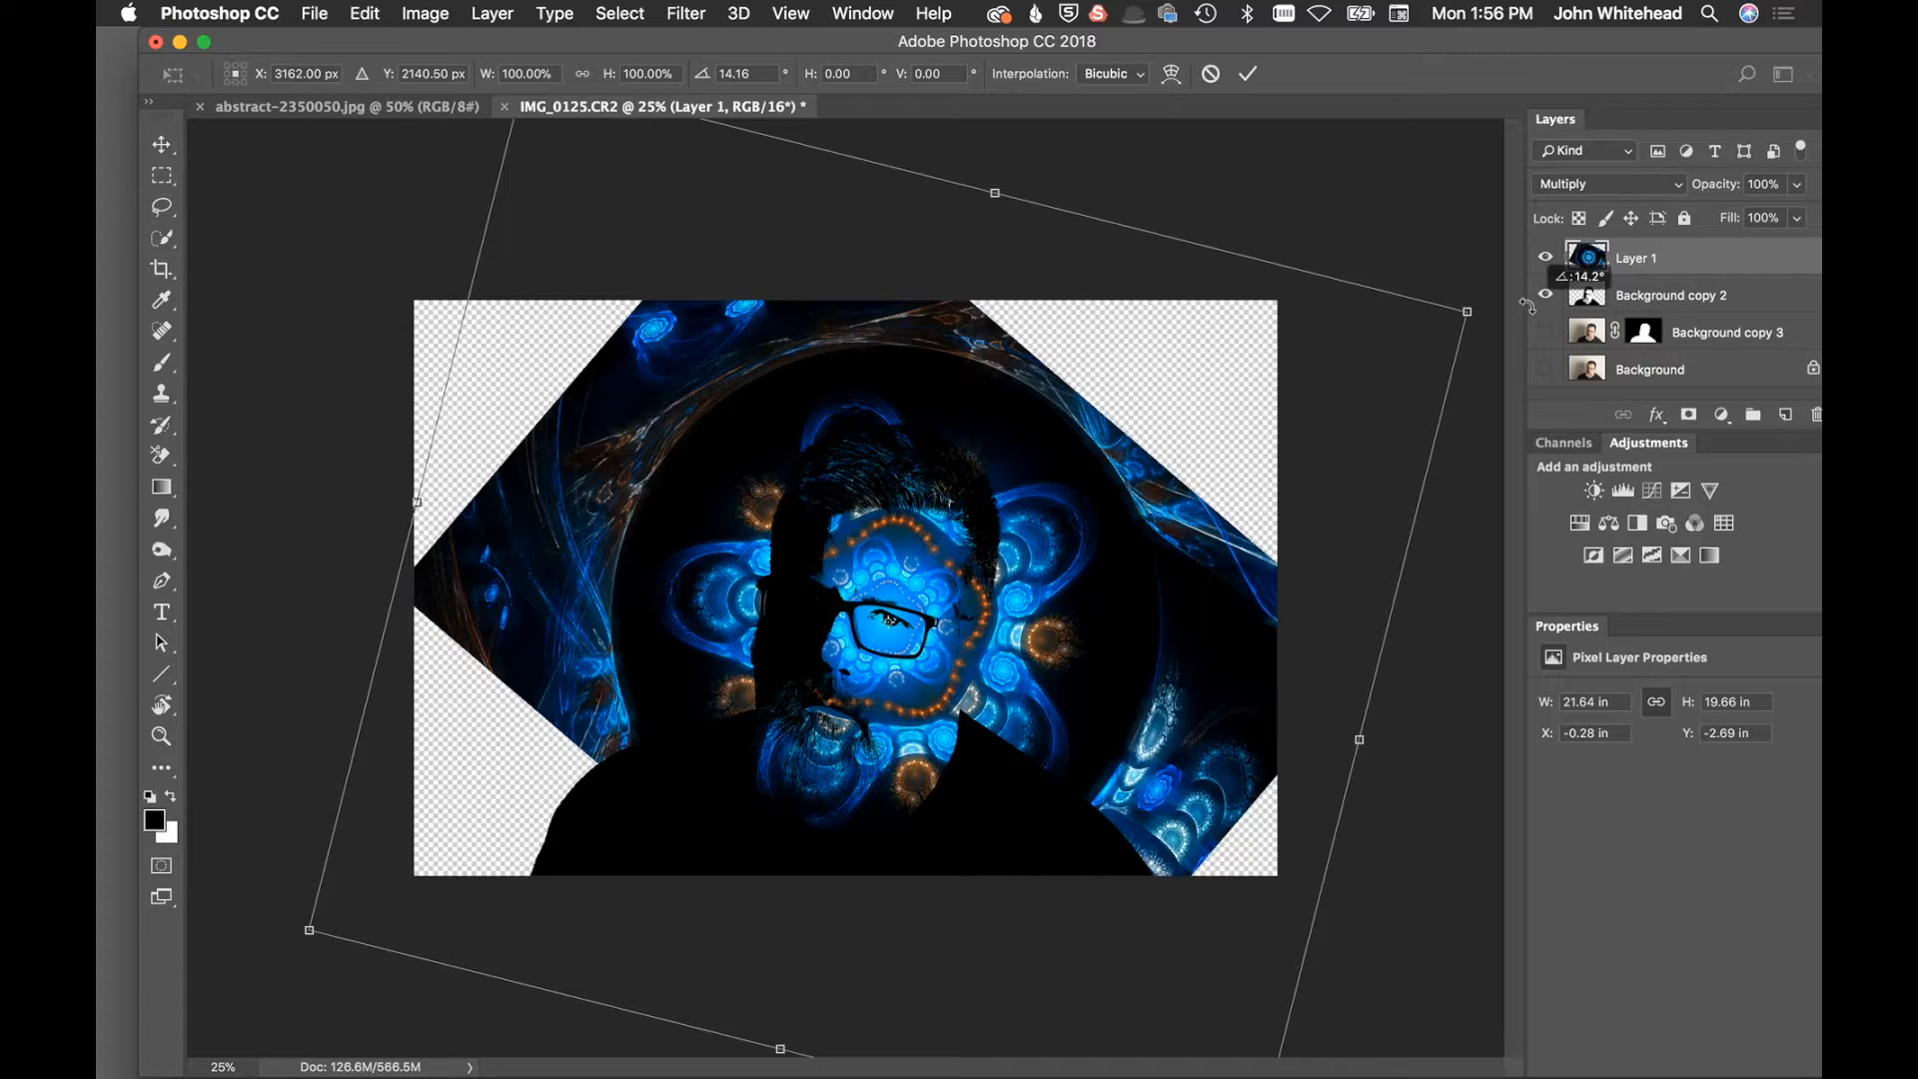
left_click_drag(1528, 305, 1528, 305)
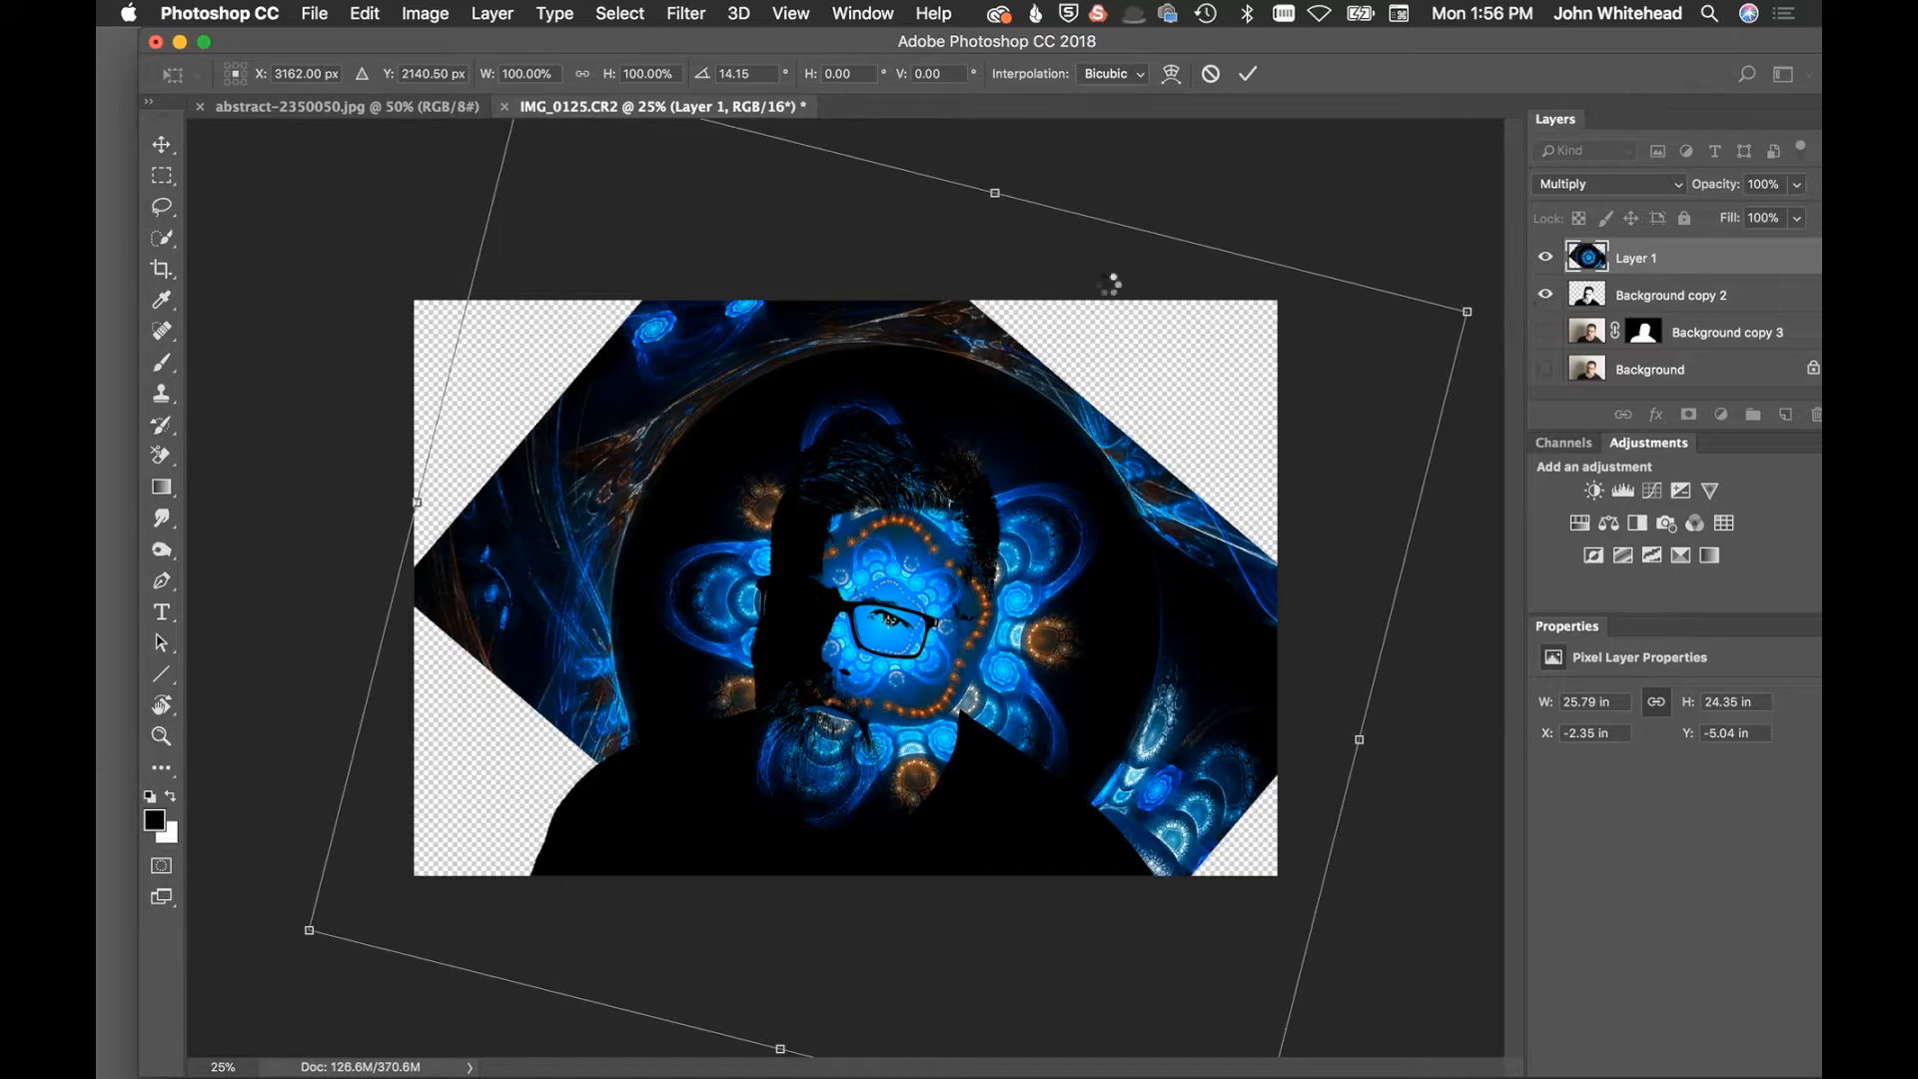
key("Return")
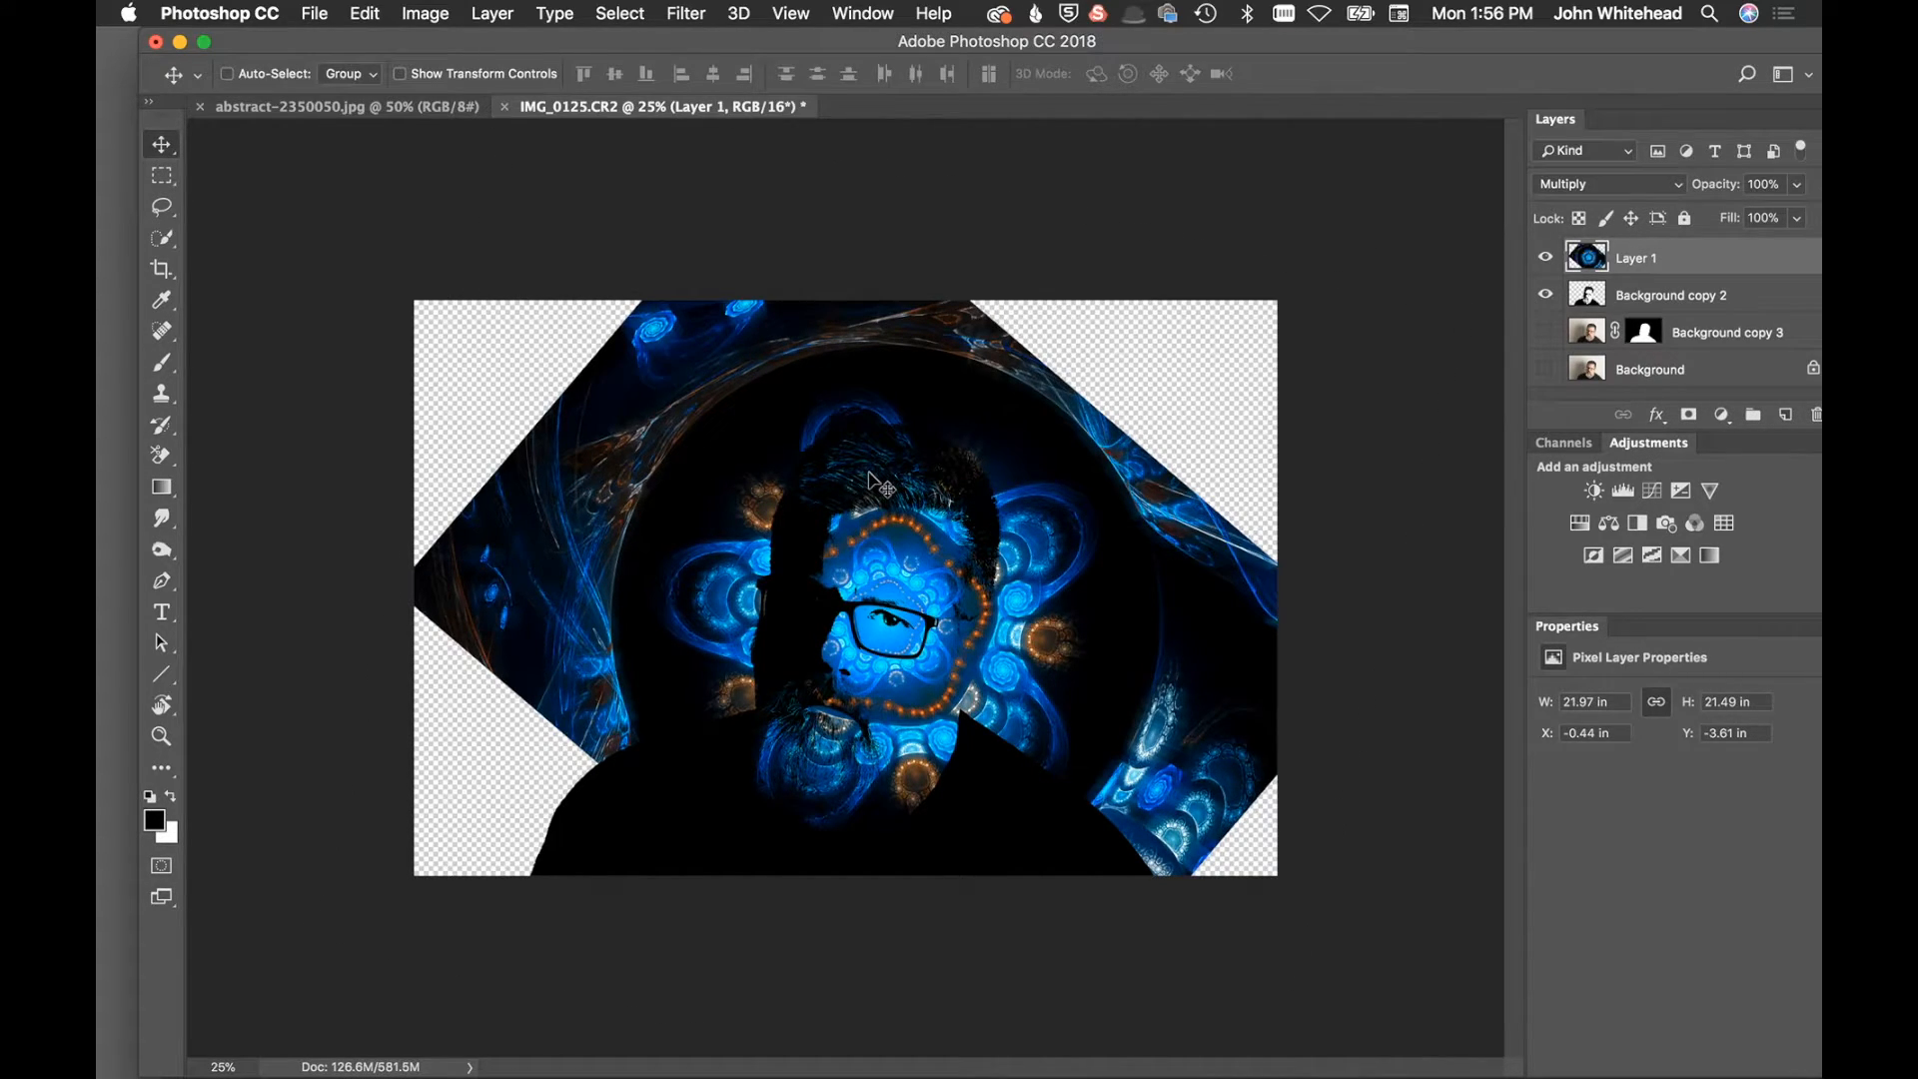
key("super+equal")
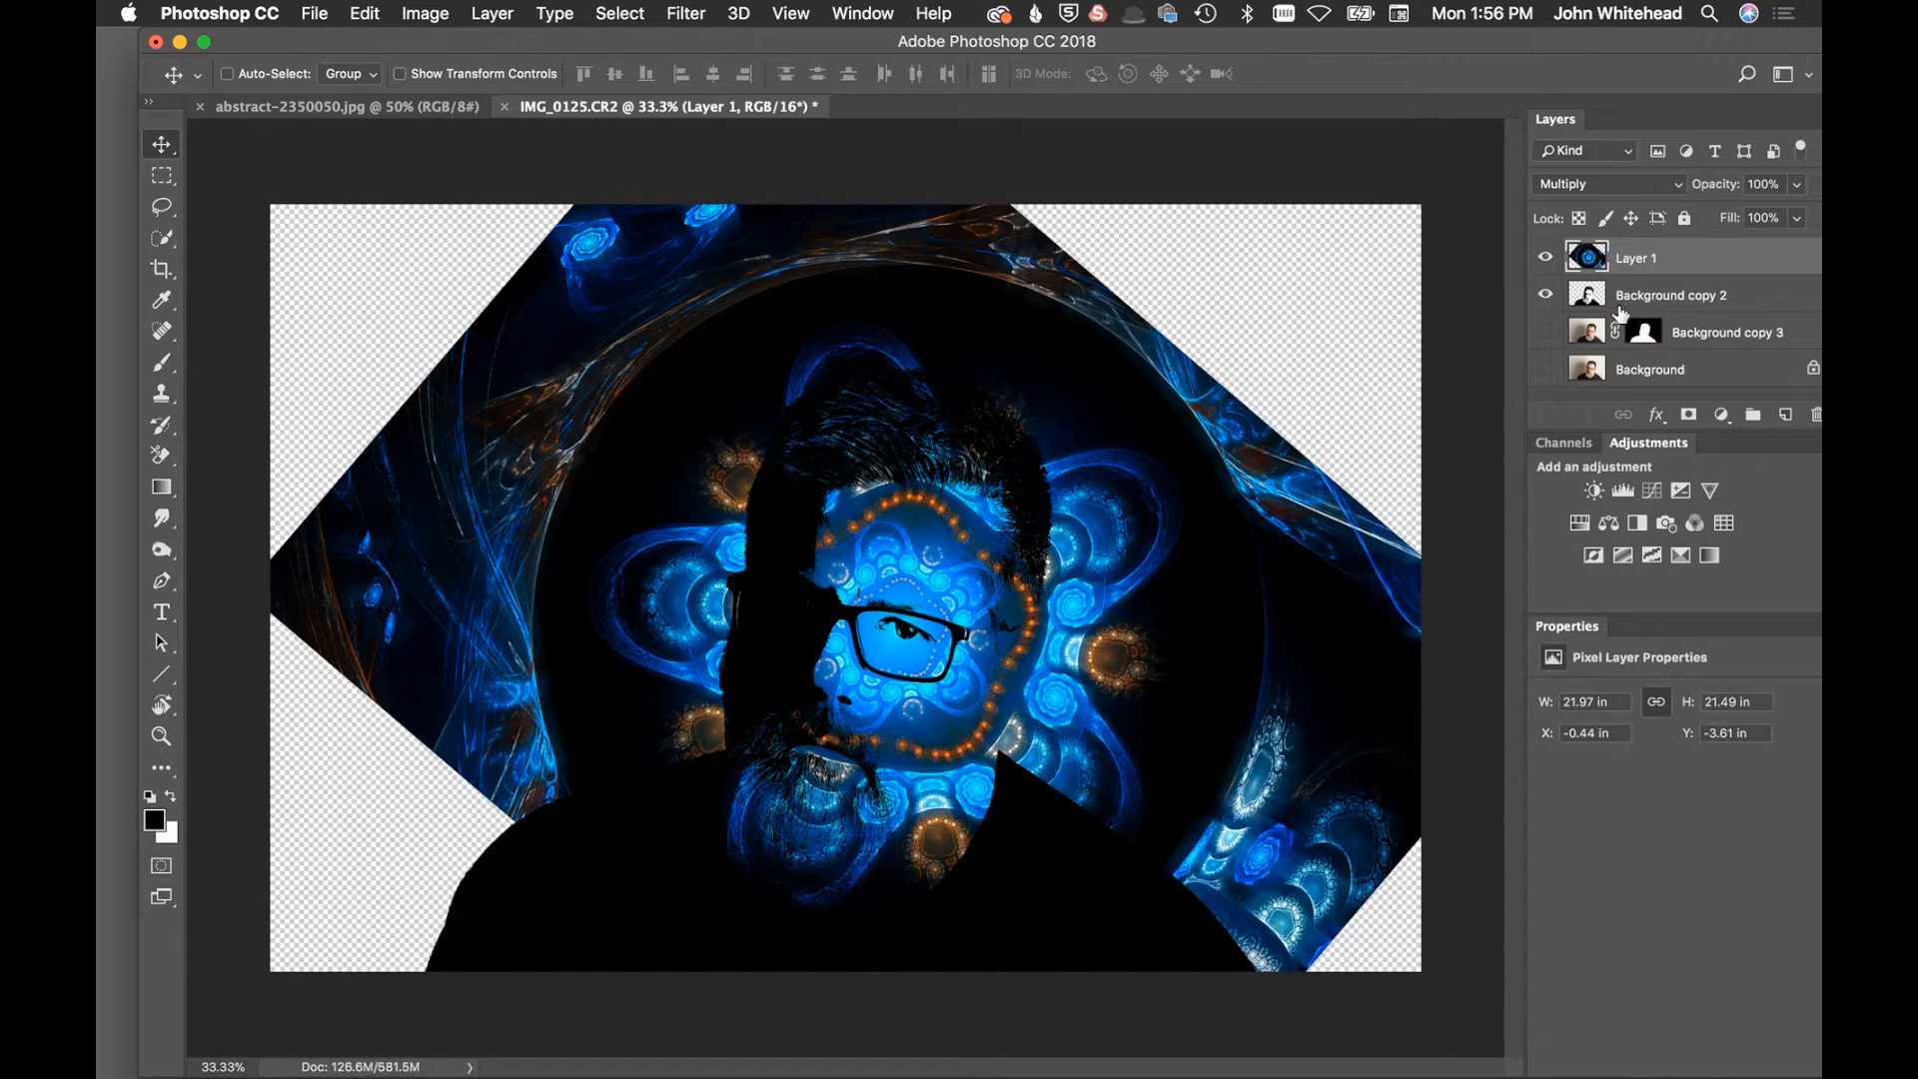
Add a new layer directly above Background copy 3 and fill it with black at 100% opacity
left_click(1592, 336)
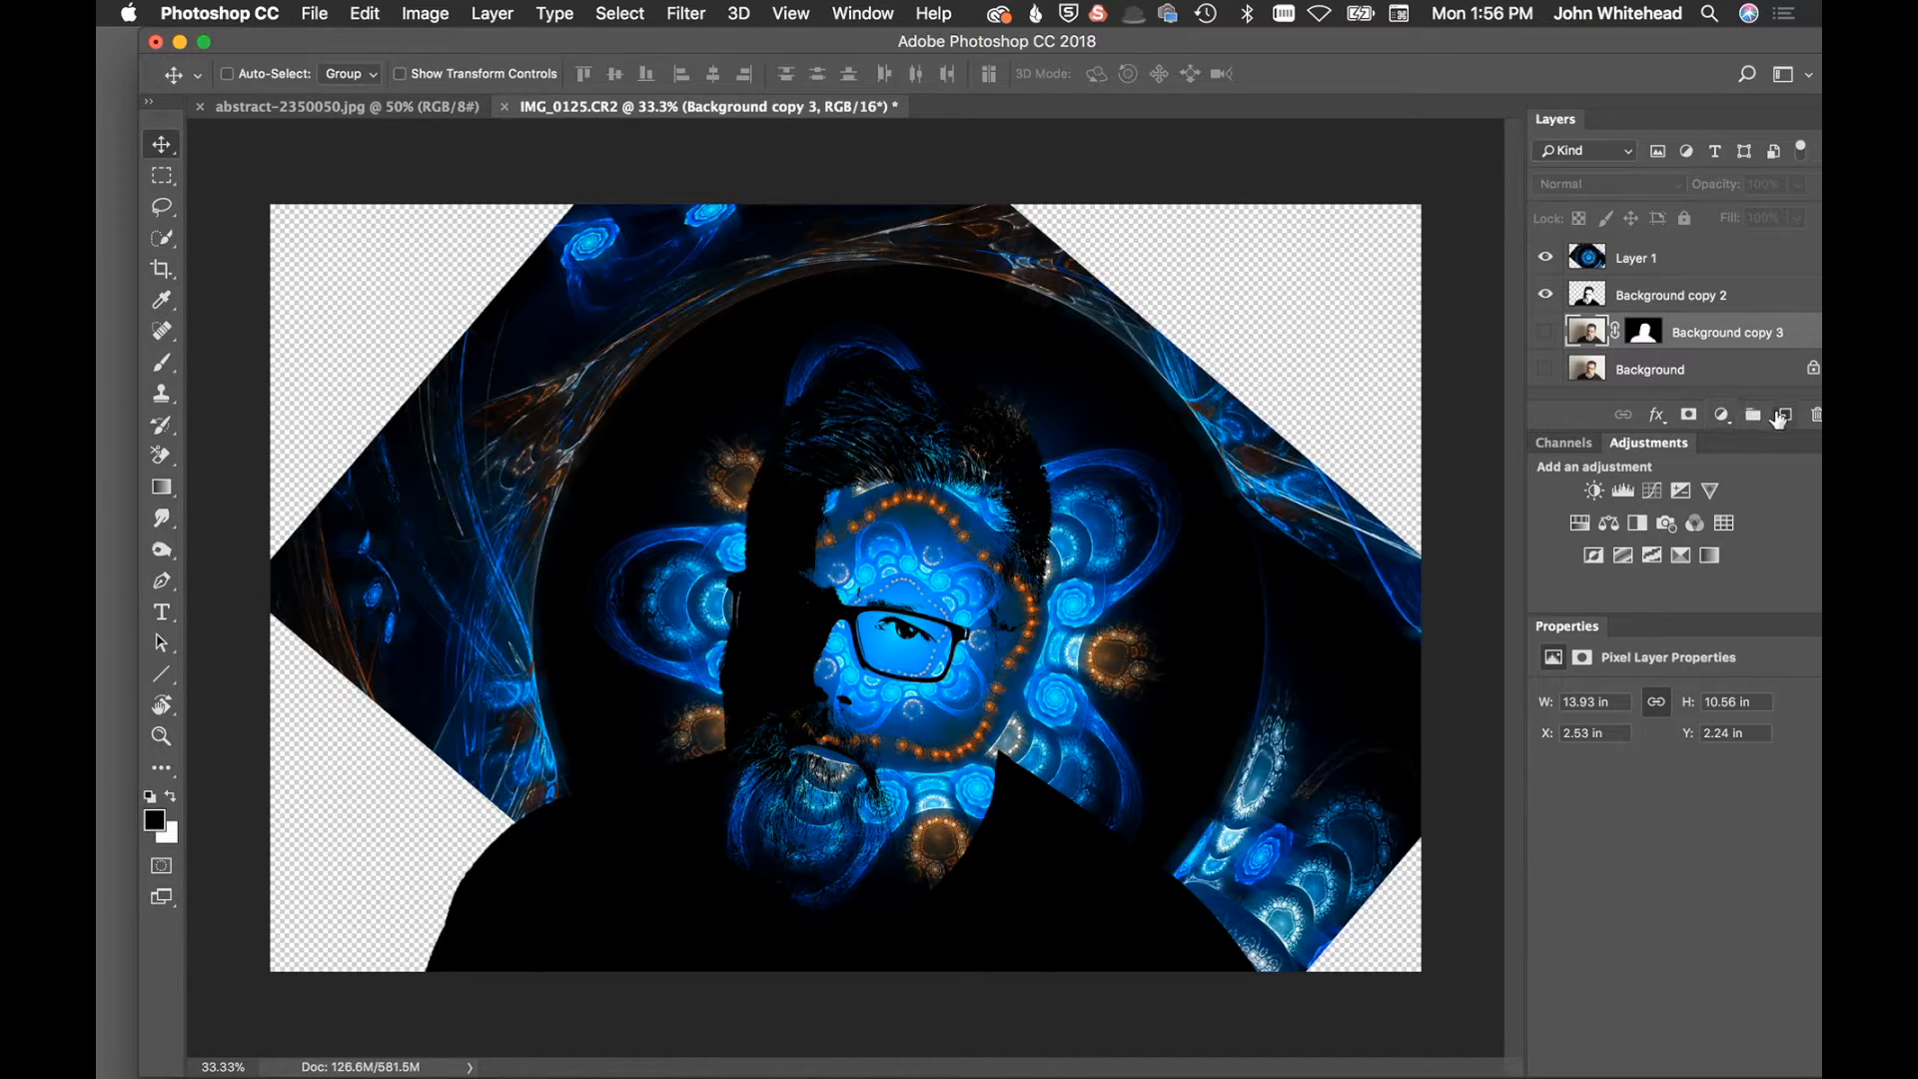
left_click(1781, 417)
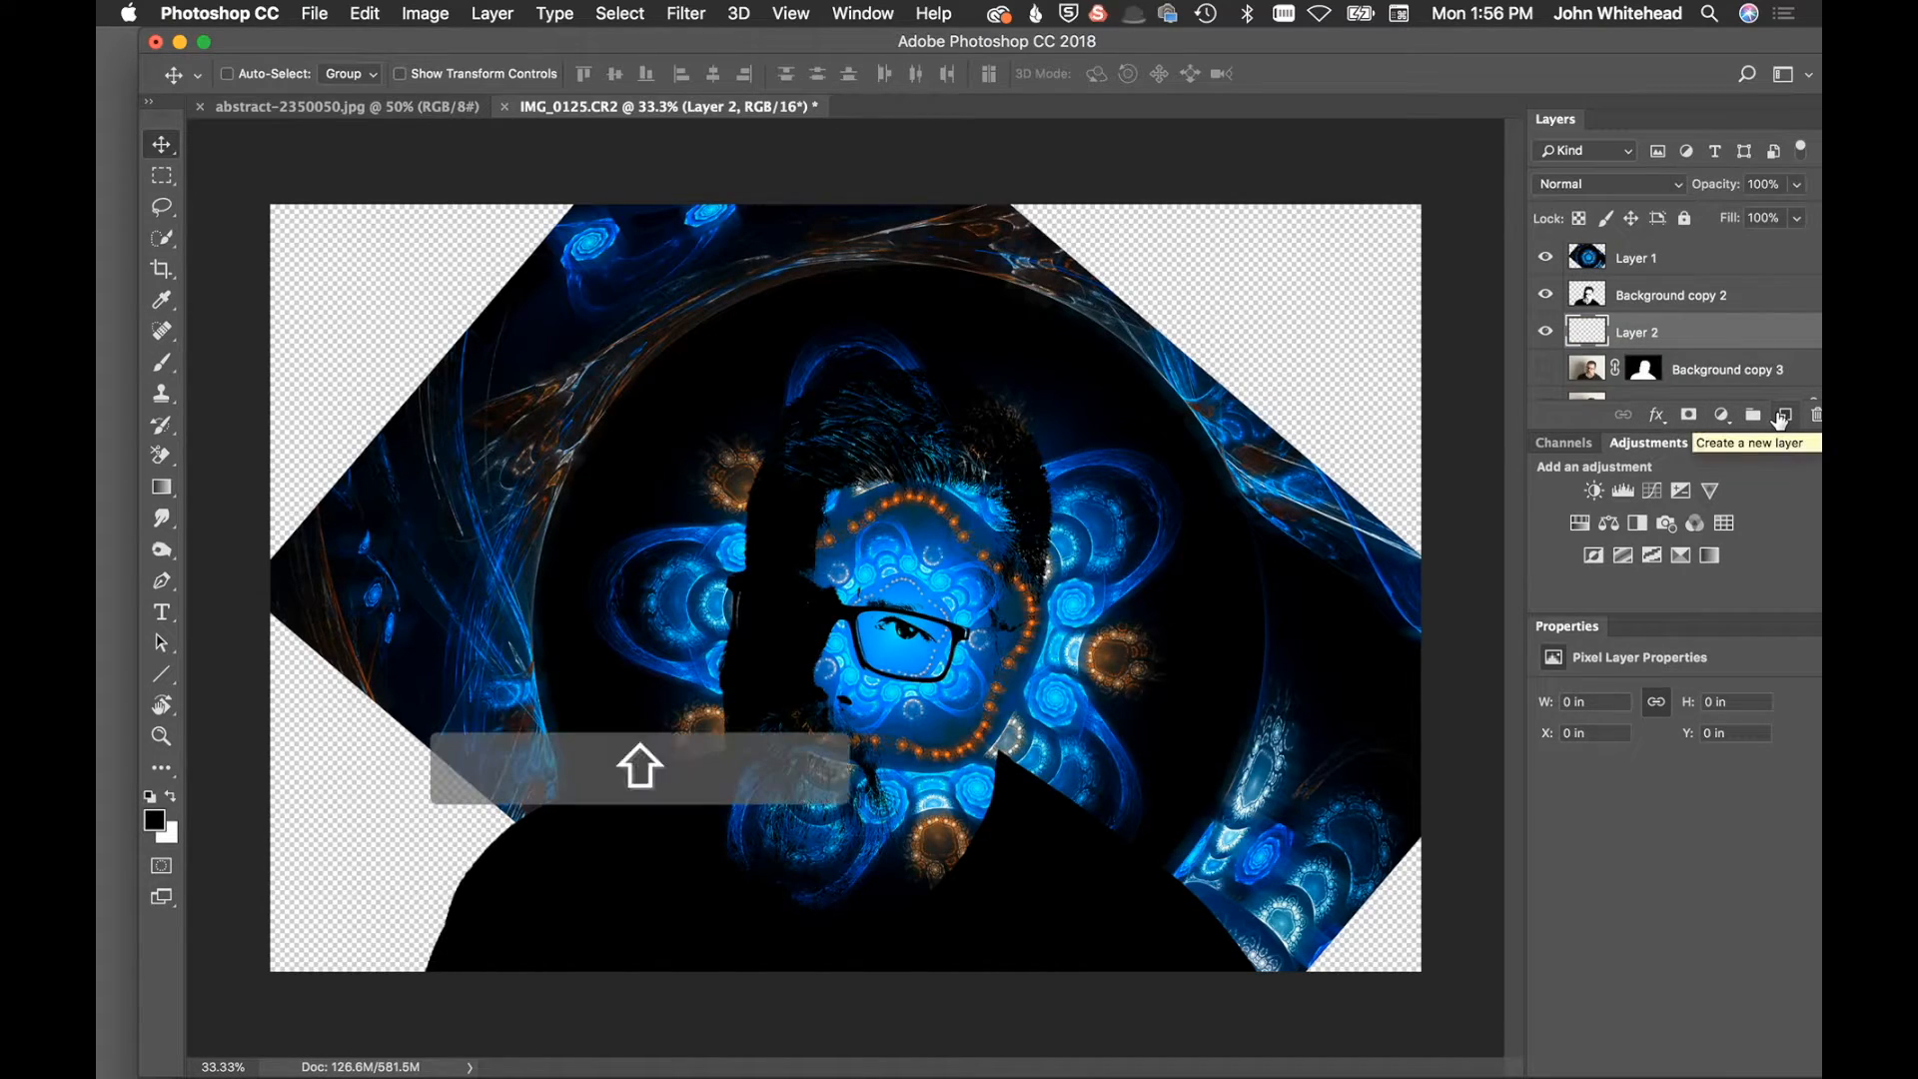
key("shift+BackSpace")
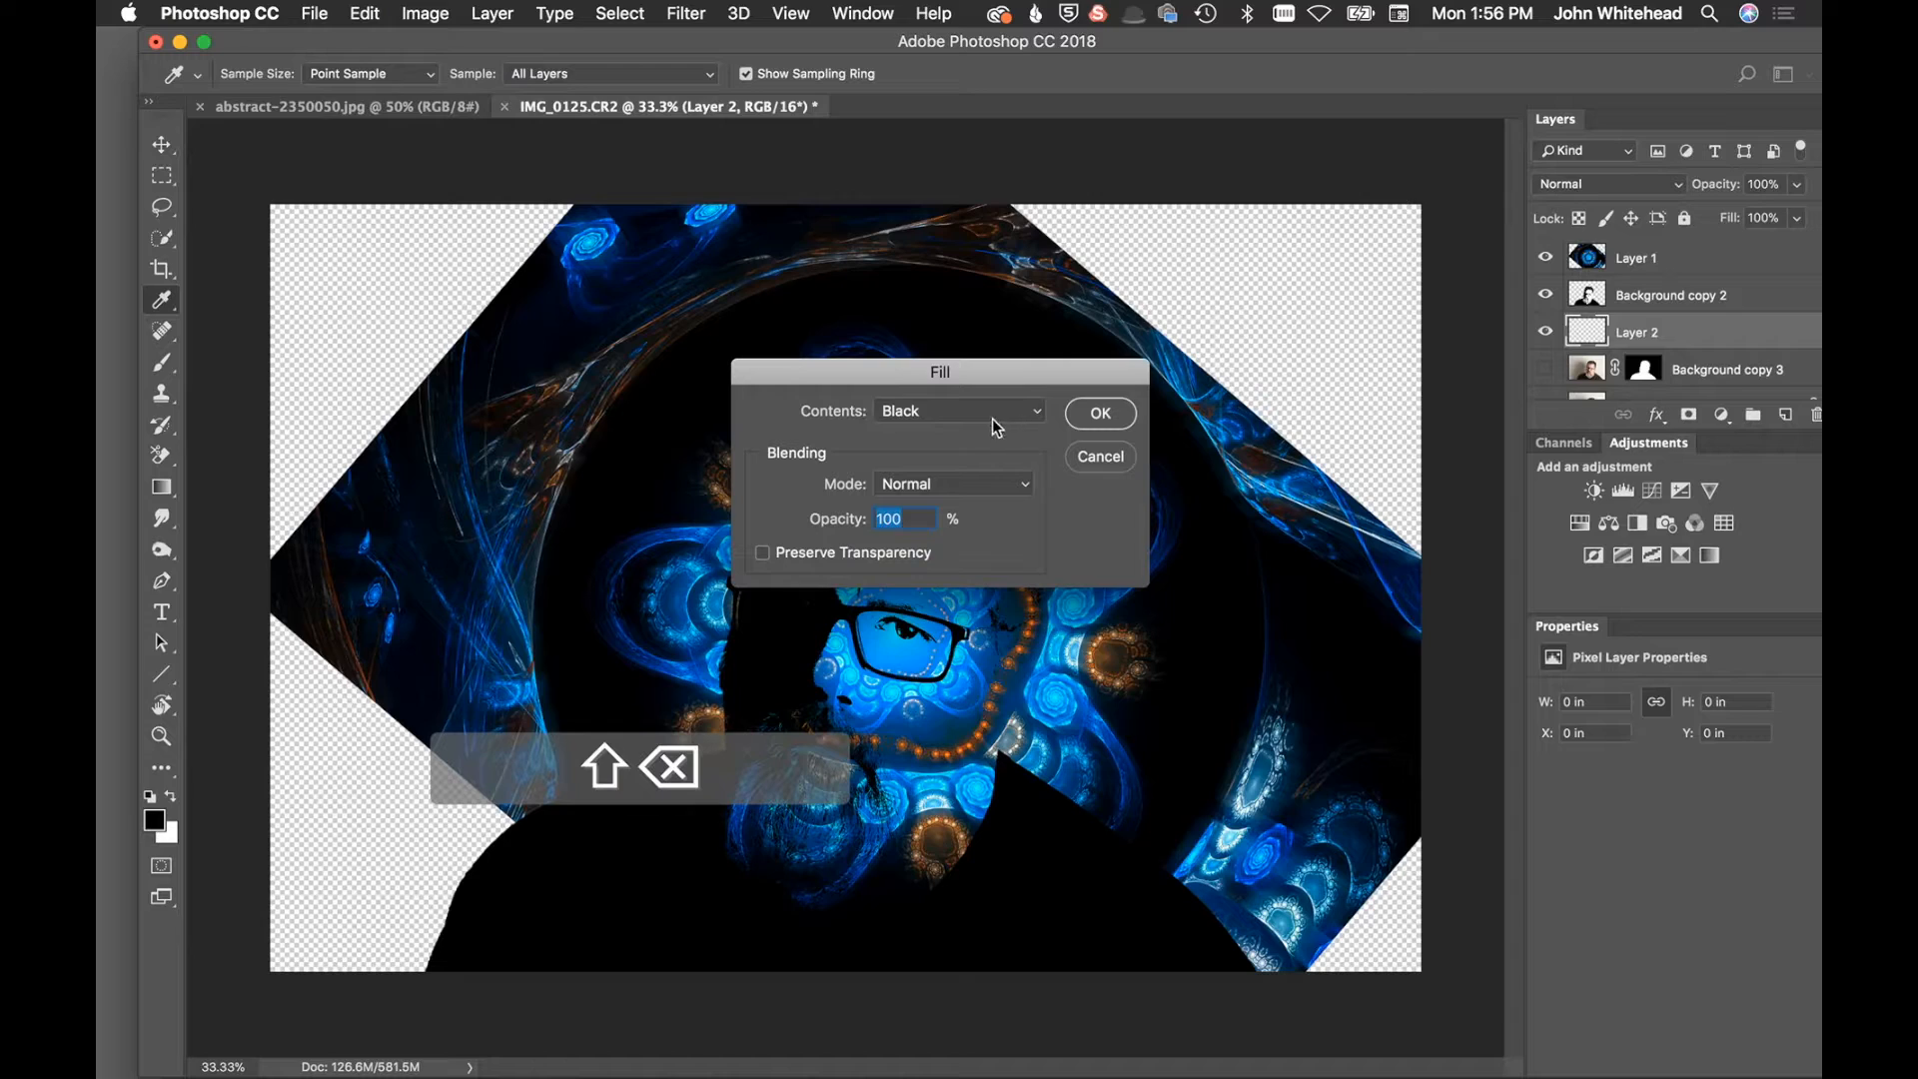
left_click(1099, 413)
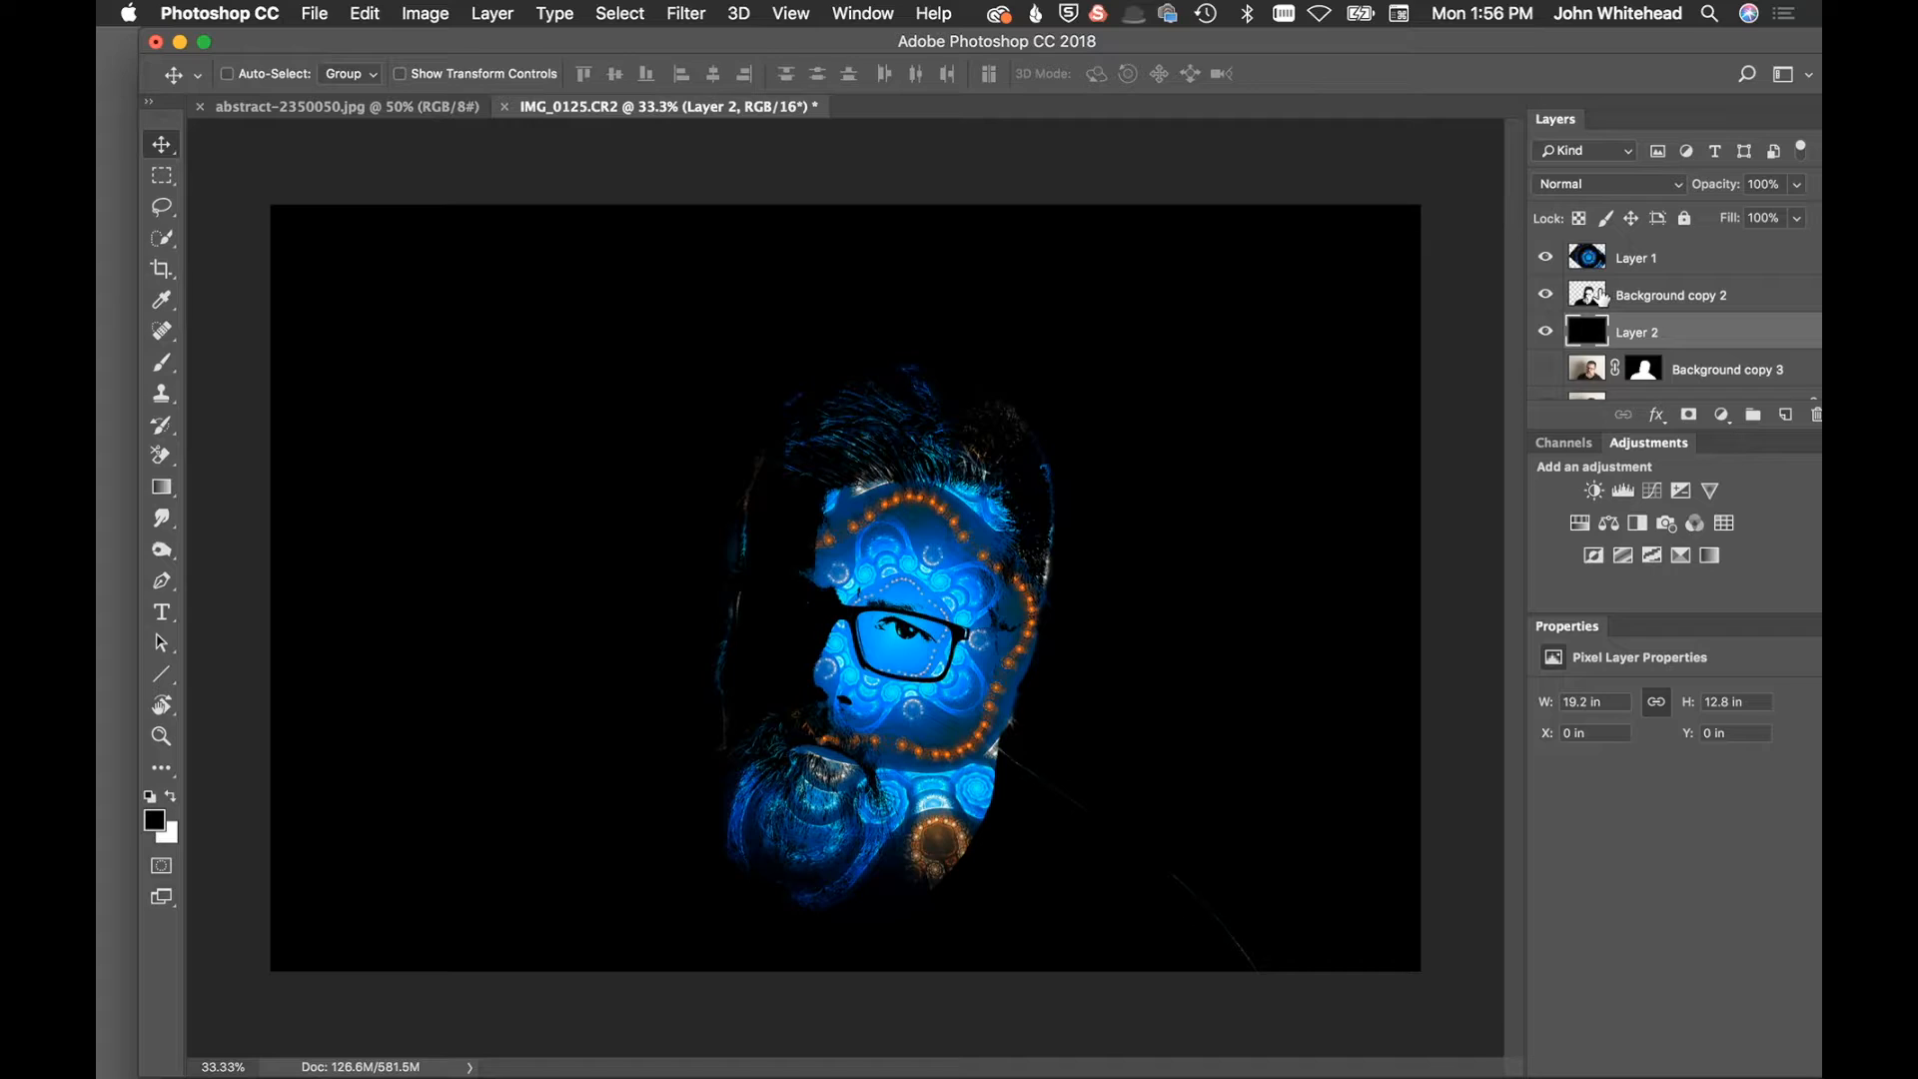
Duplicate the abstract Layer 1 and set the copy's blend mode to Normal
left_click(1595, 296)
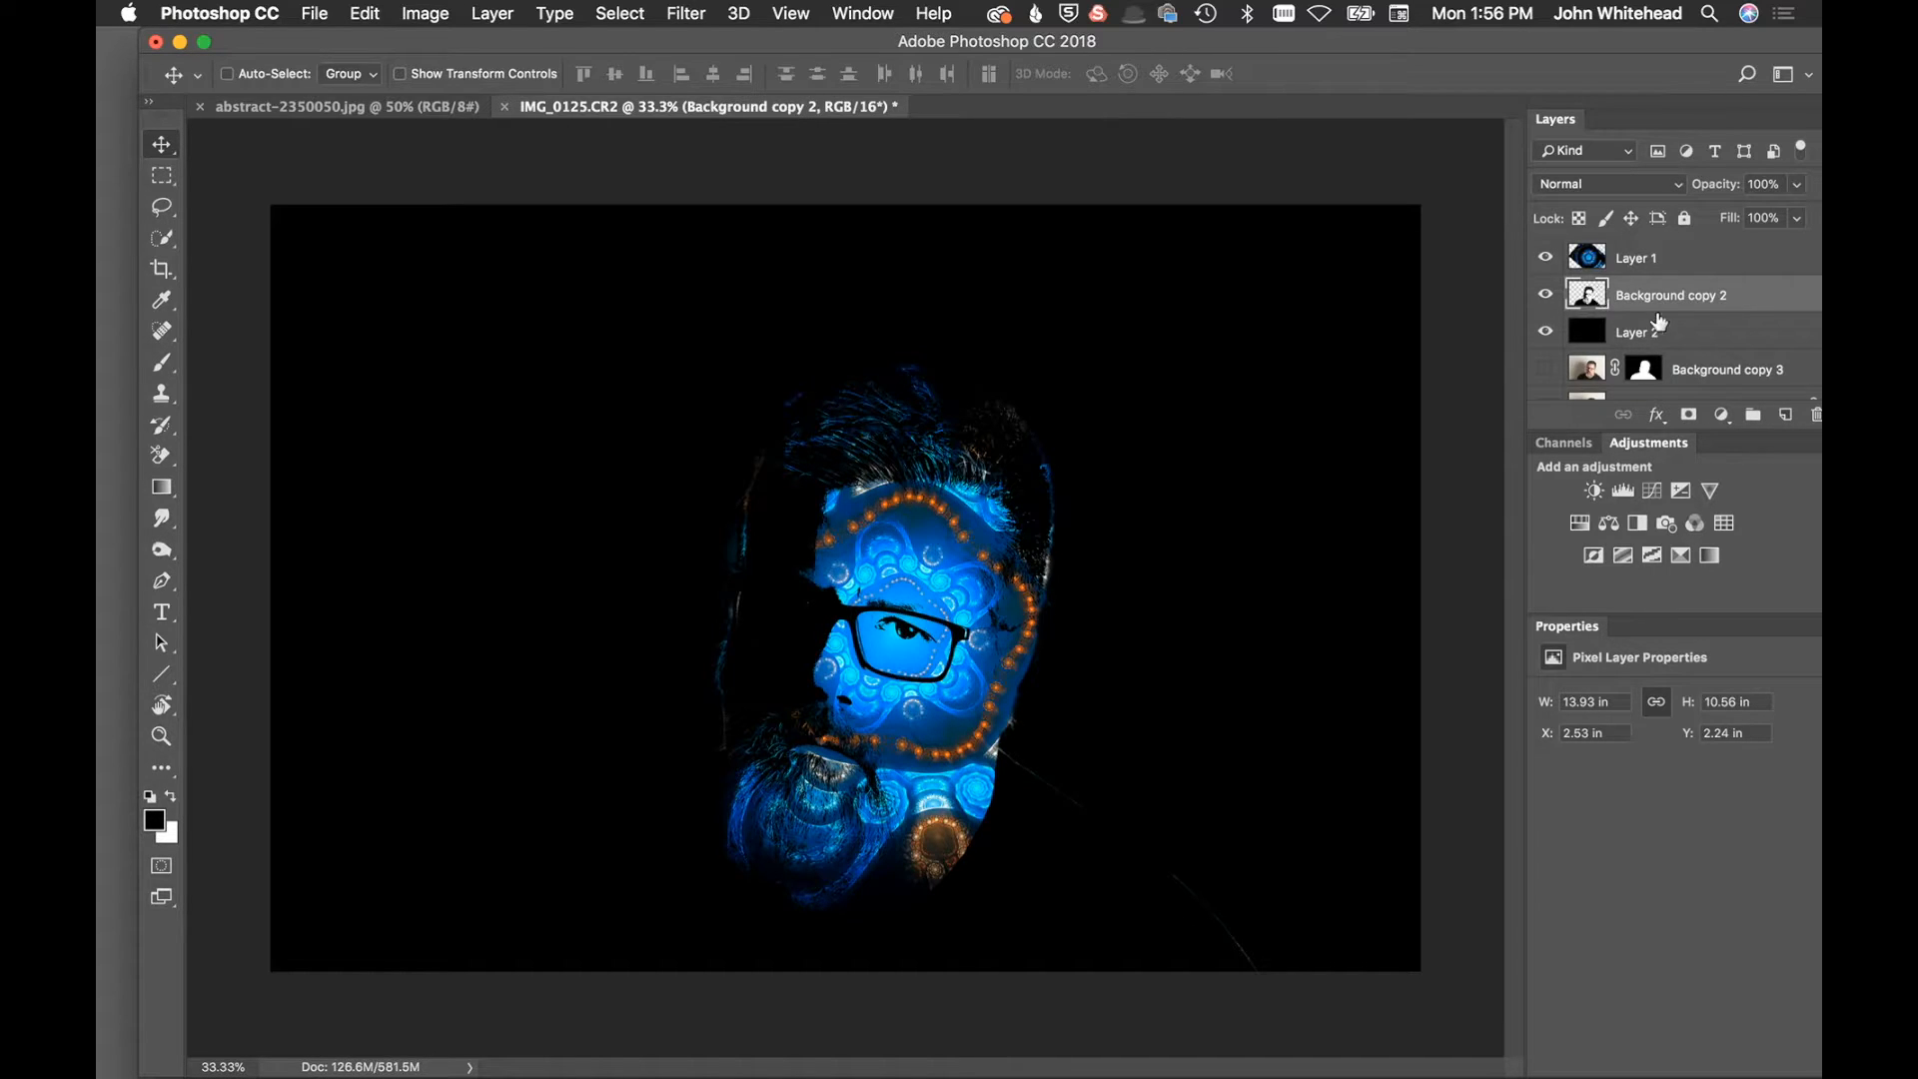
left_click(1588, 256)
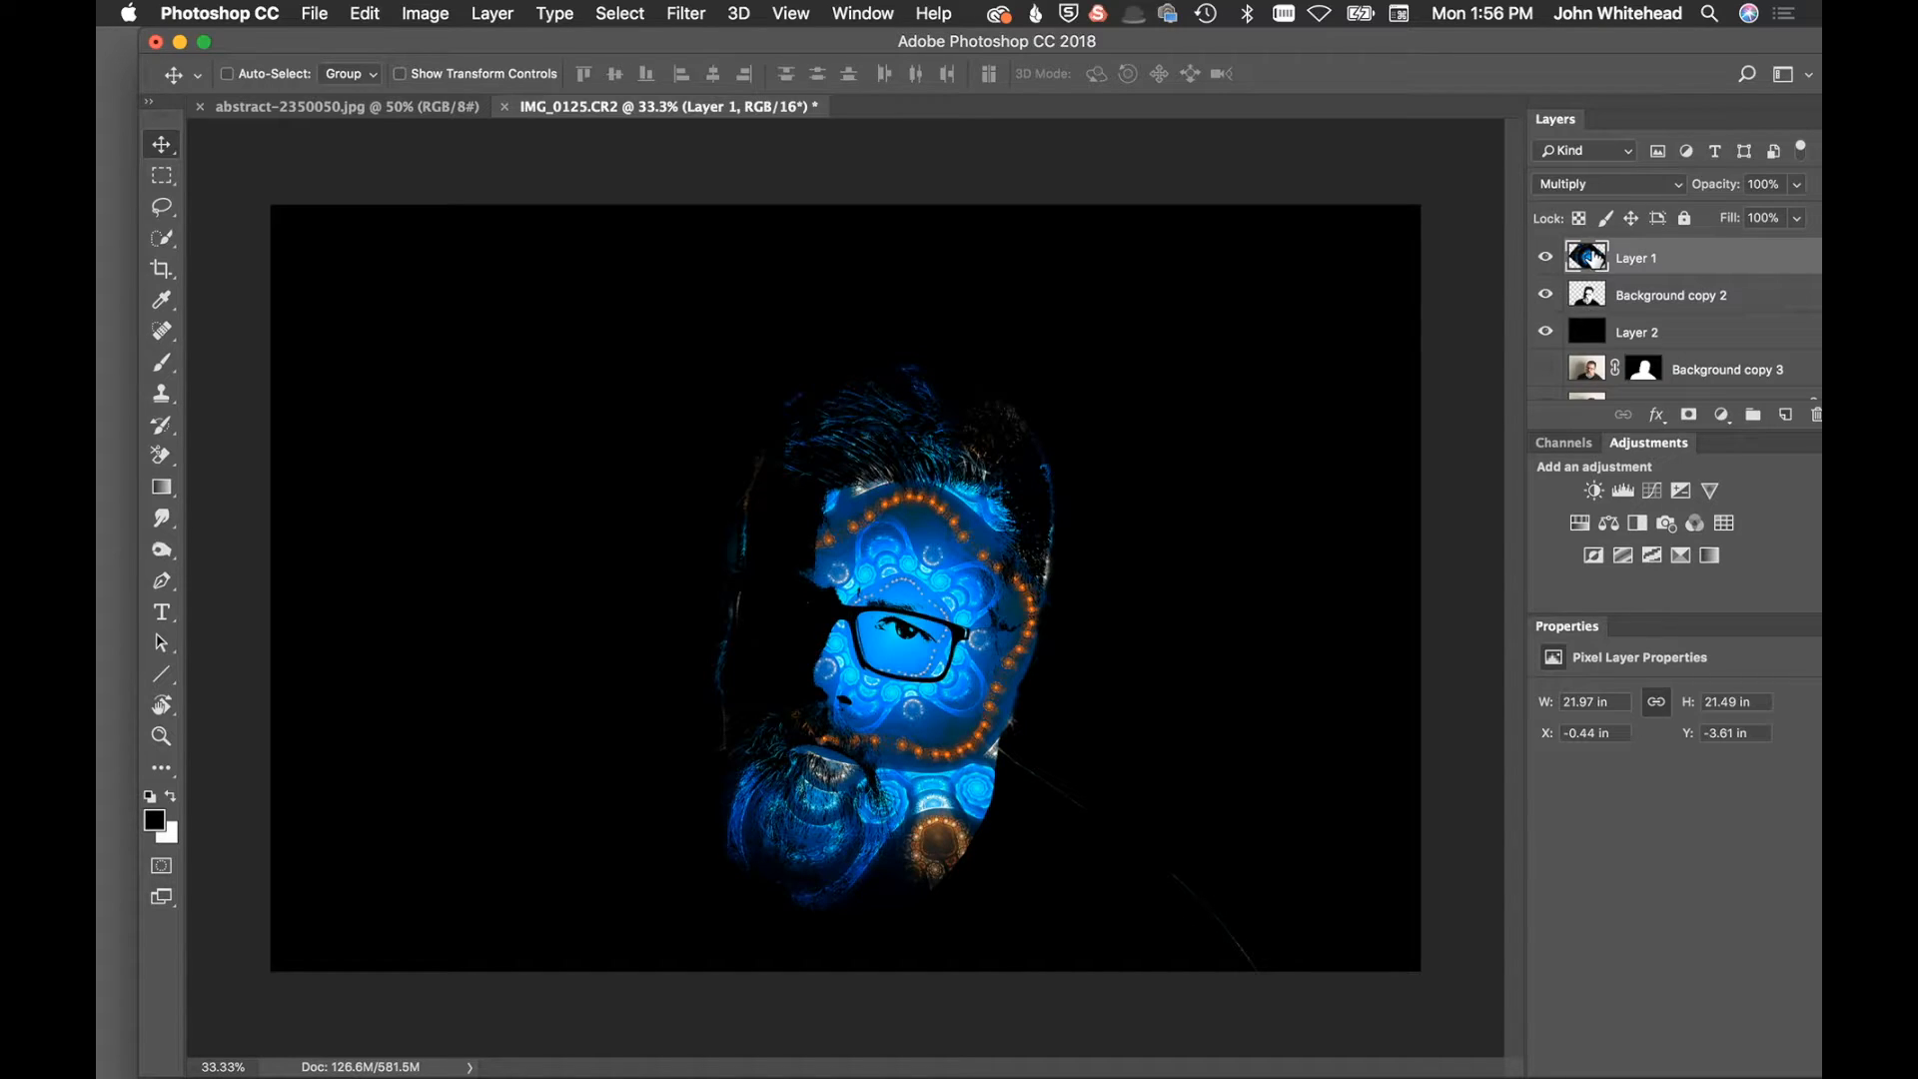
key("super+j")
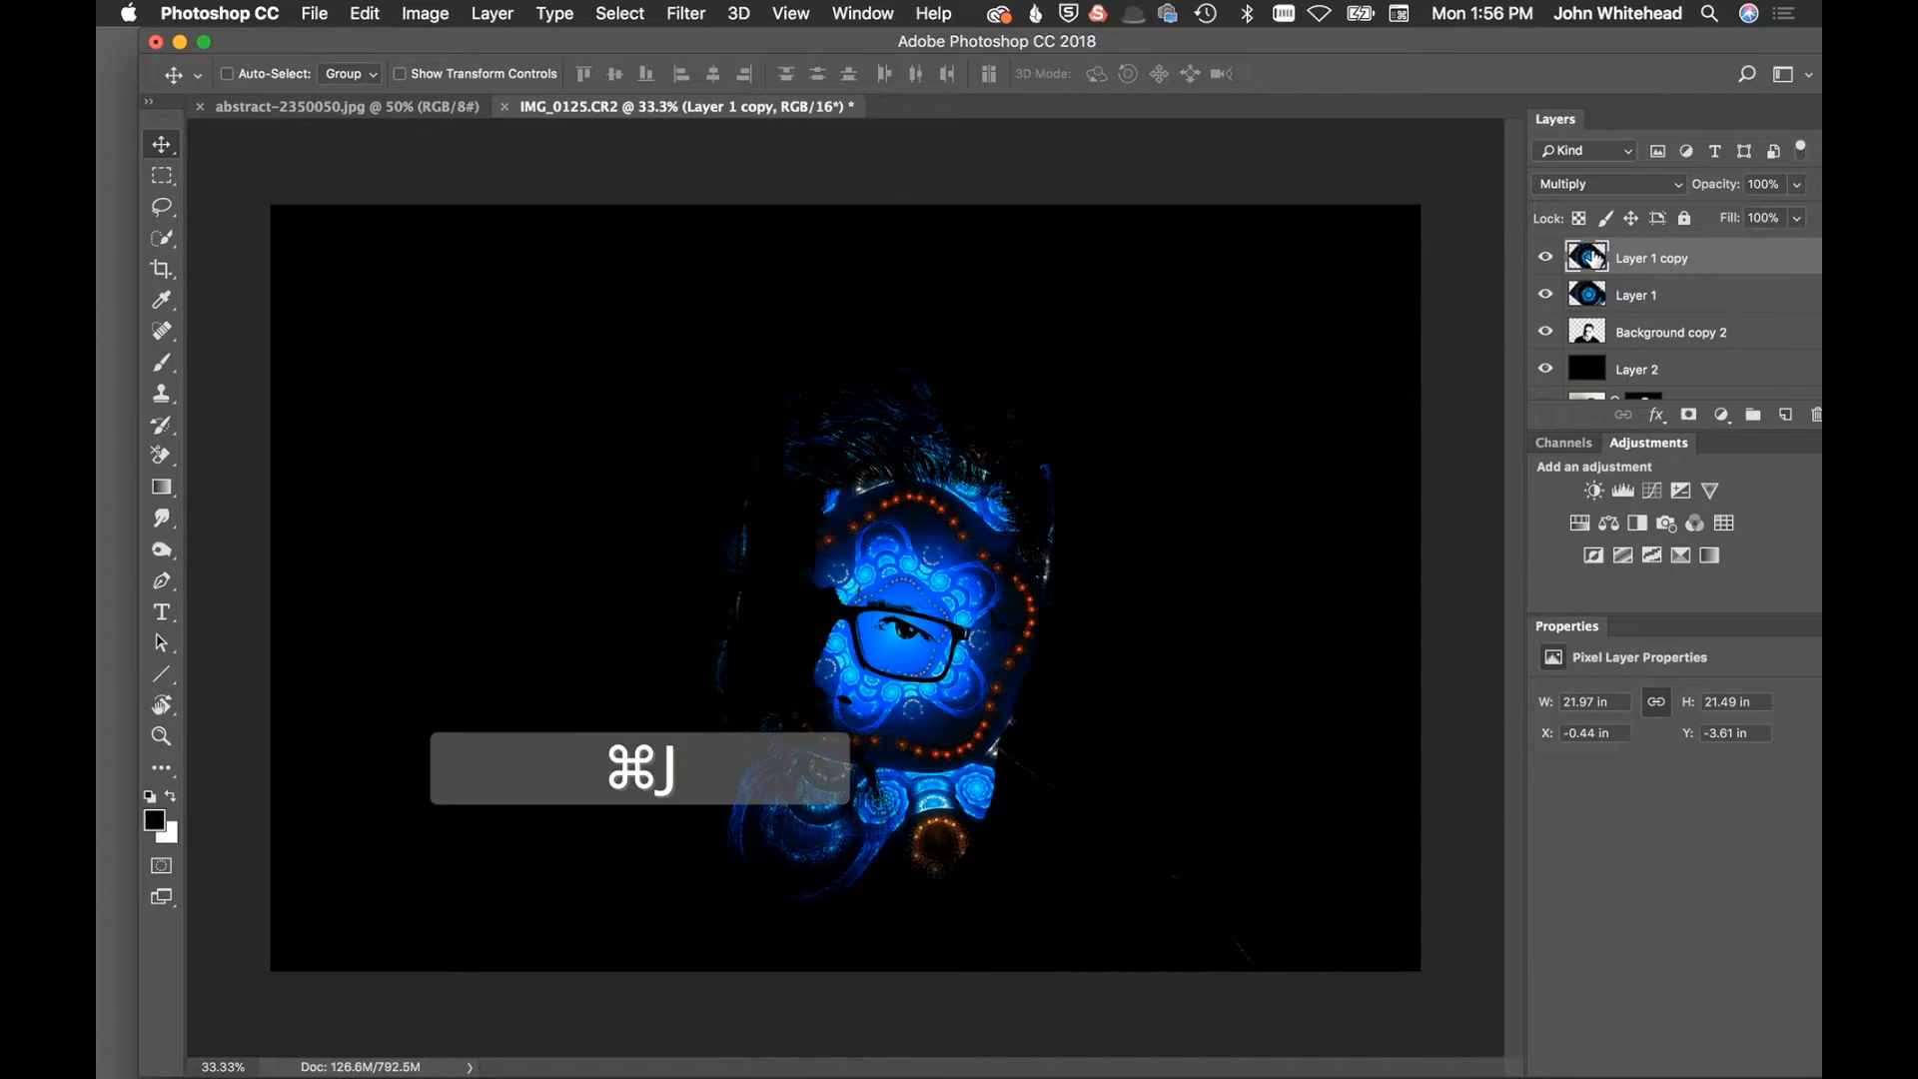
left_click(1603, 184)
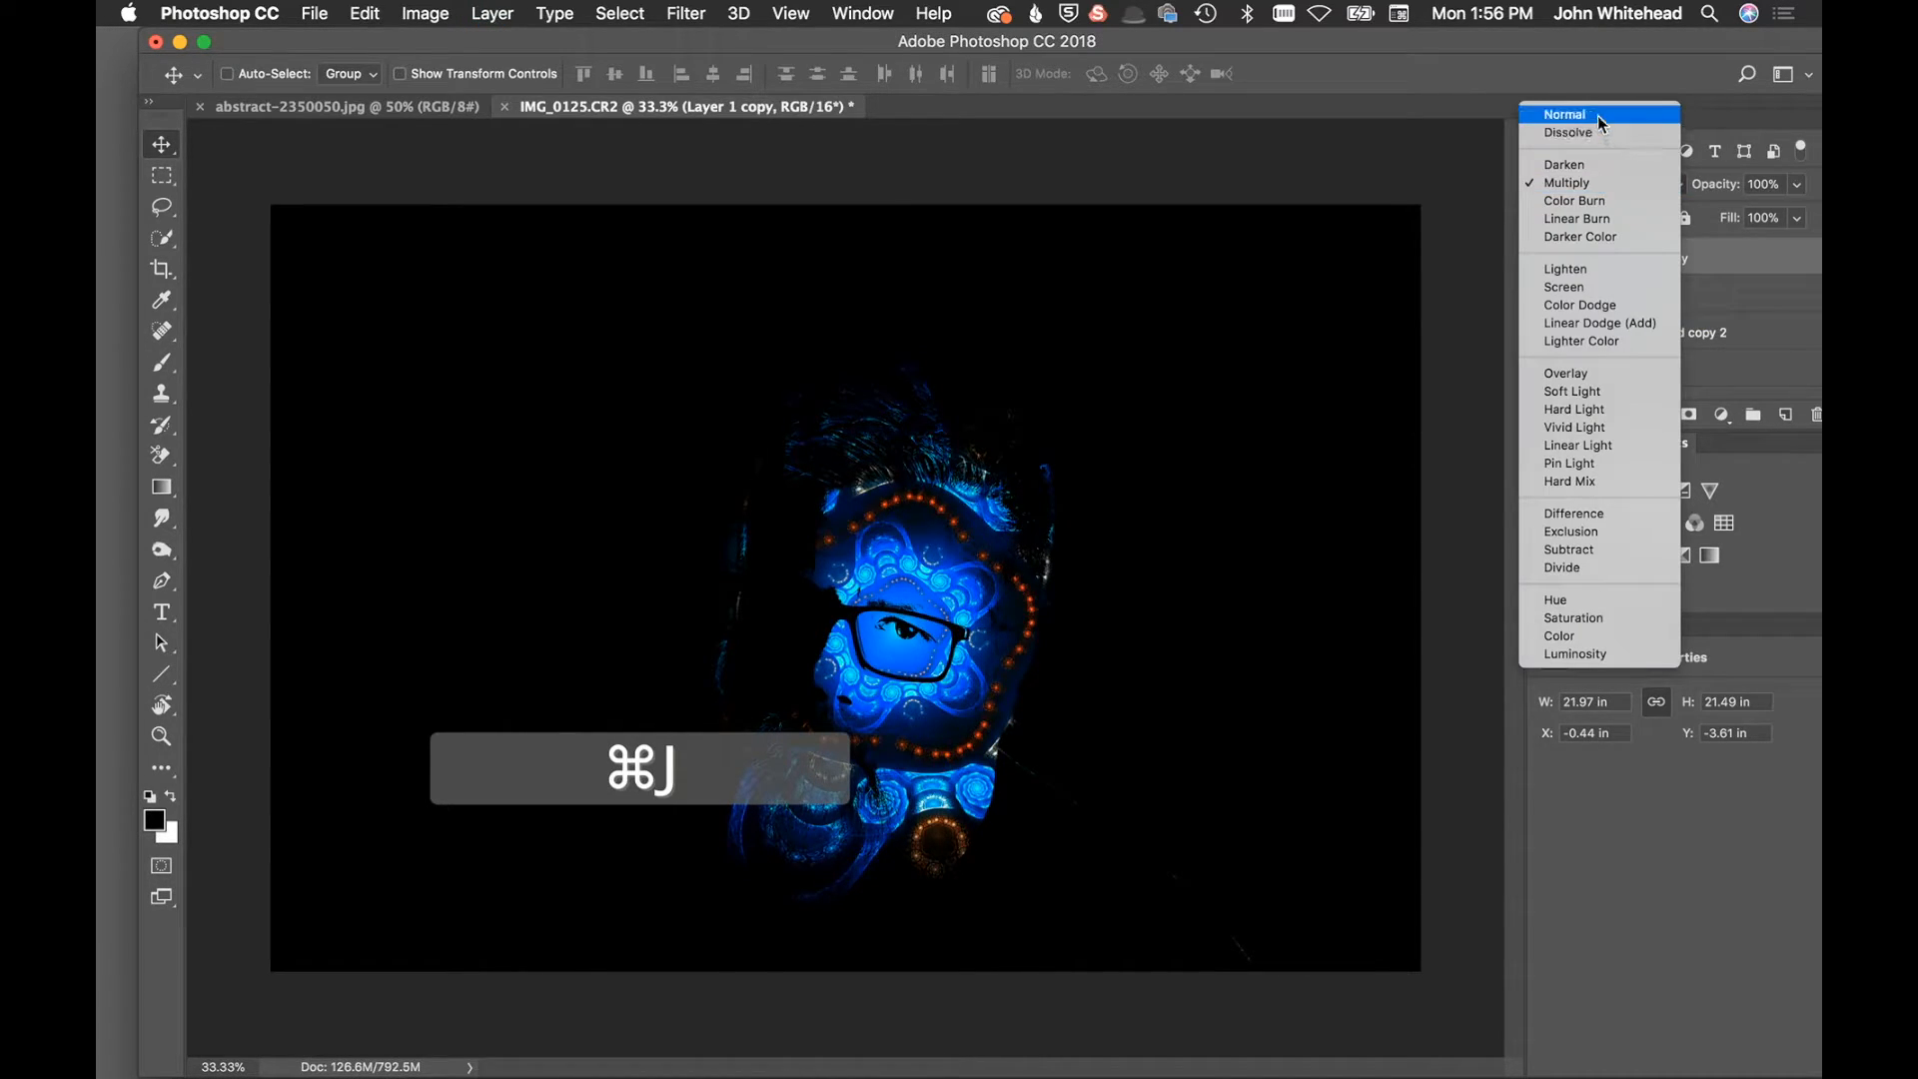
left_click(1597, 116)
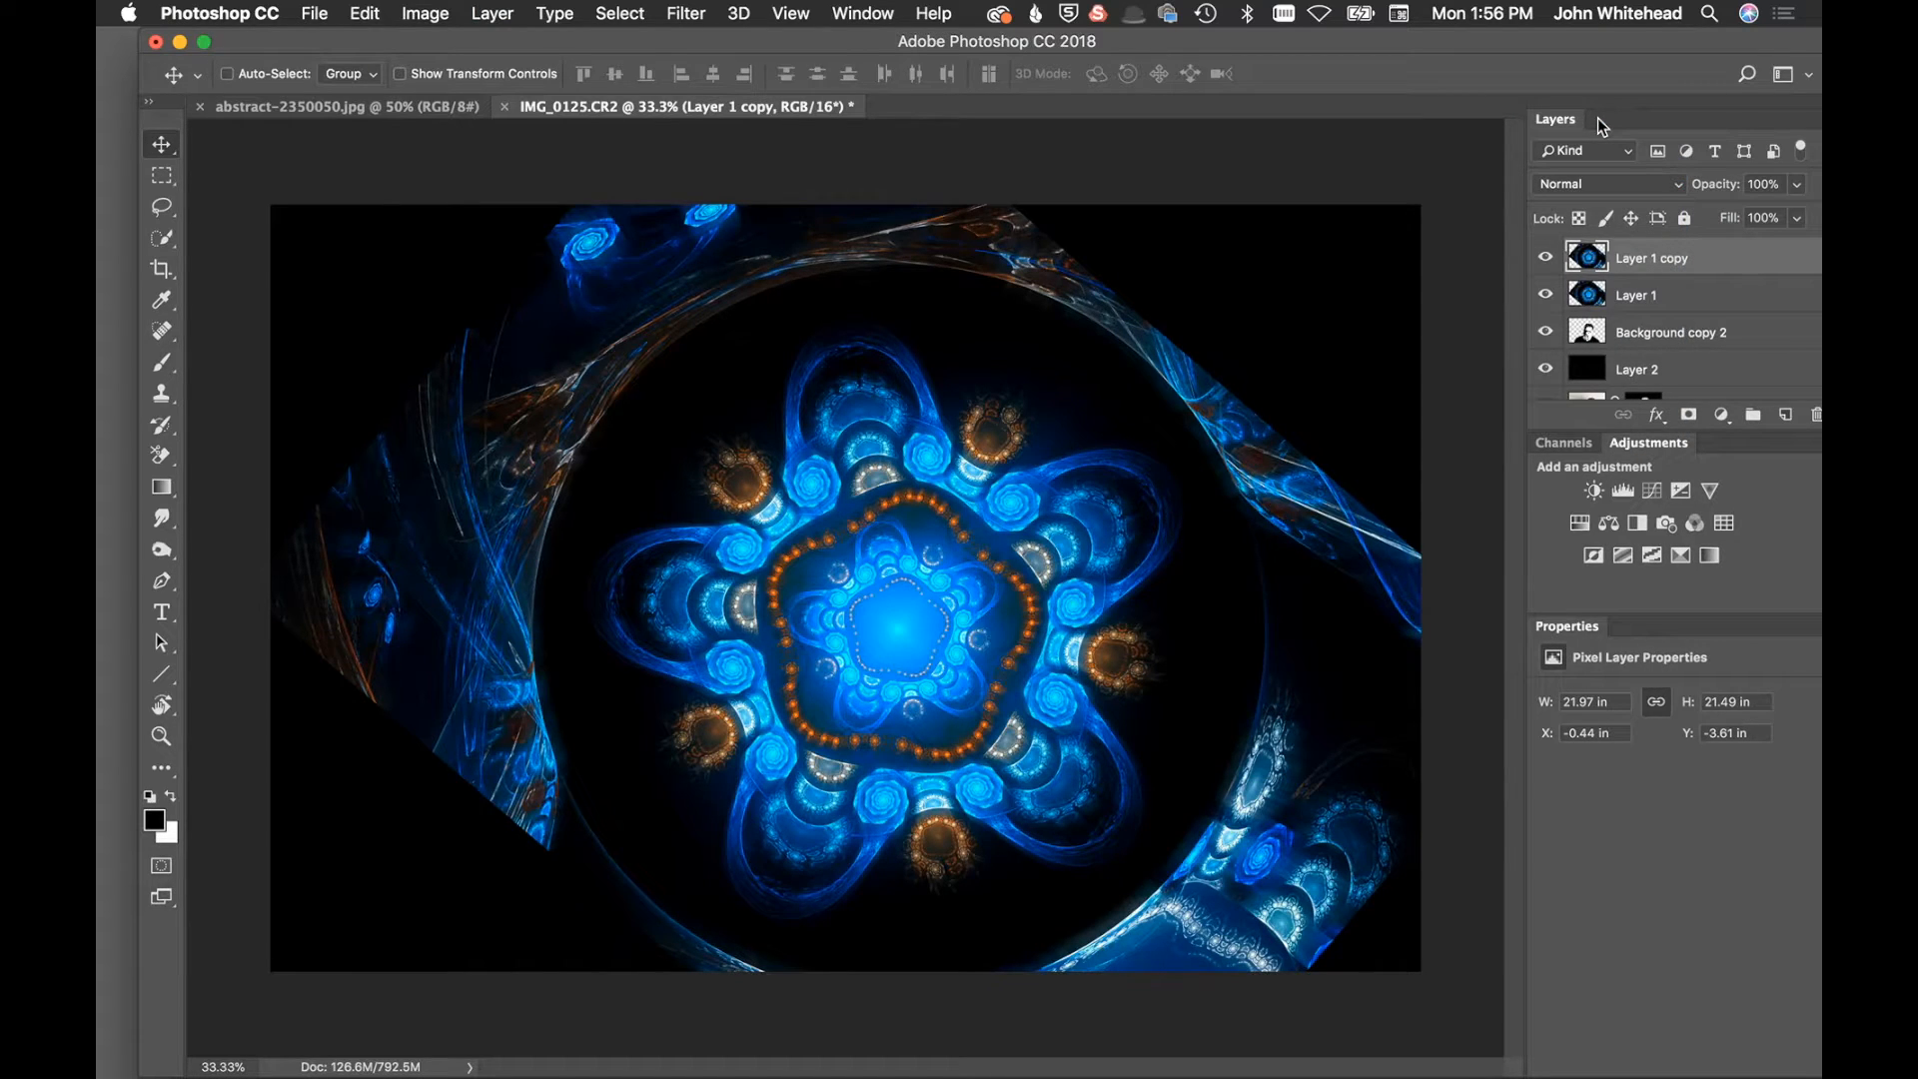
Copy the Background copy 3 mask onto Layer 1 copy and invert it so the pattern fills only the area around the man
scroll(1668, 371, "down", 1)
scroll(1666, 368, "down", 1)
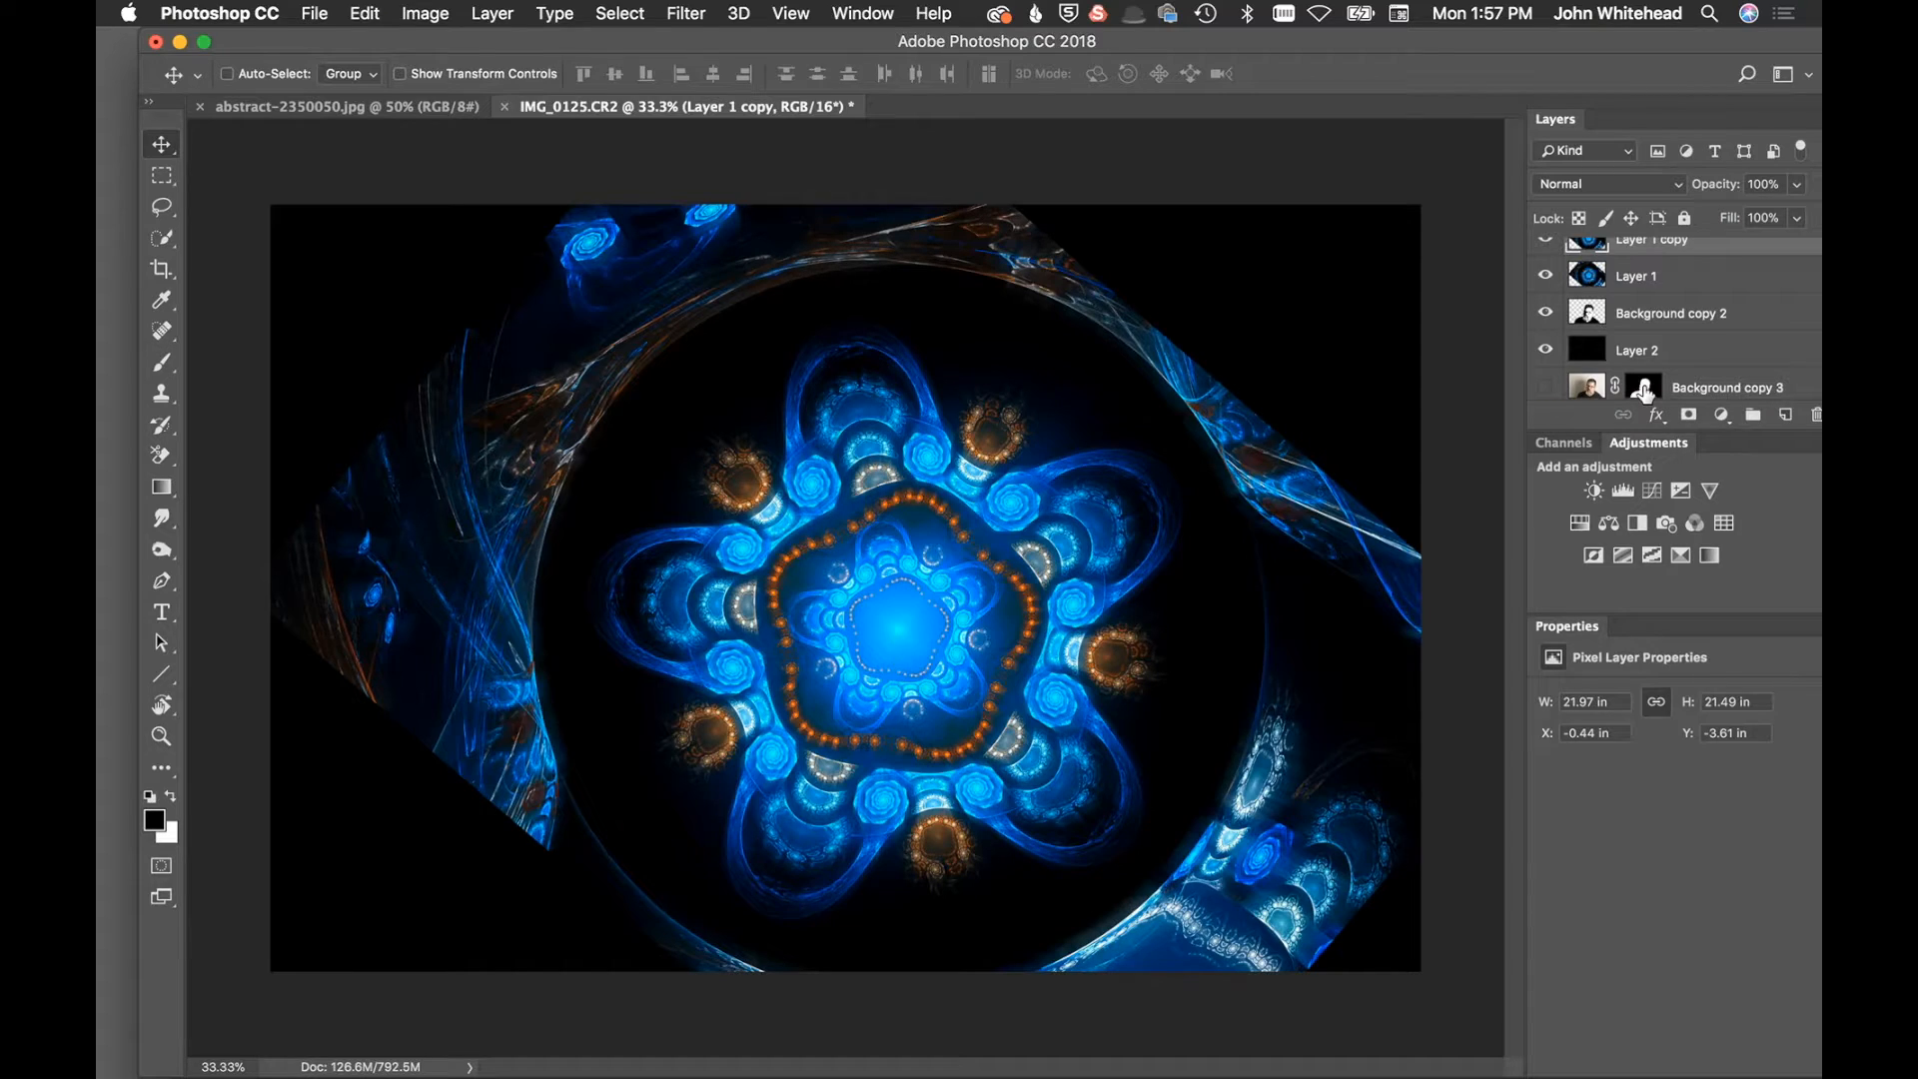
key("alt")
left_click_drag(1643, 391, 1643, 257)
left_click(1643, 257)
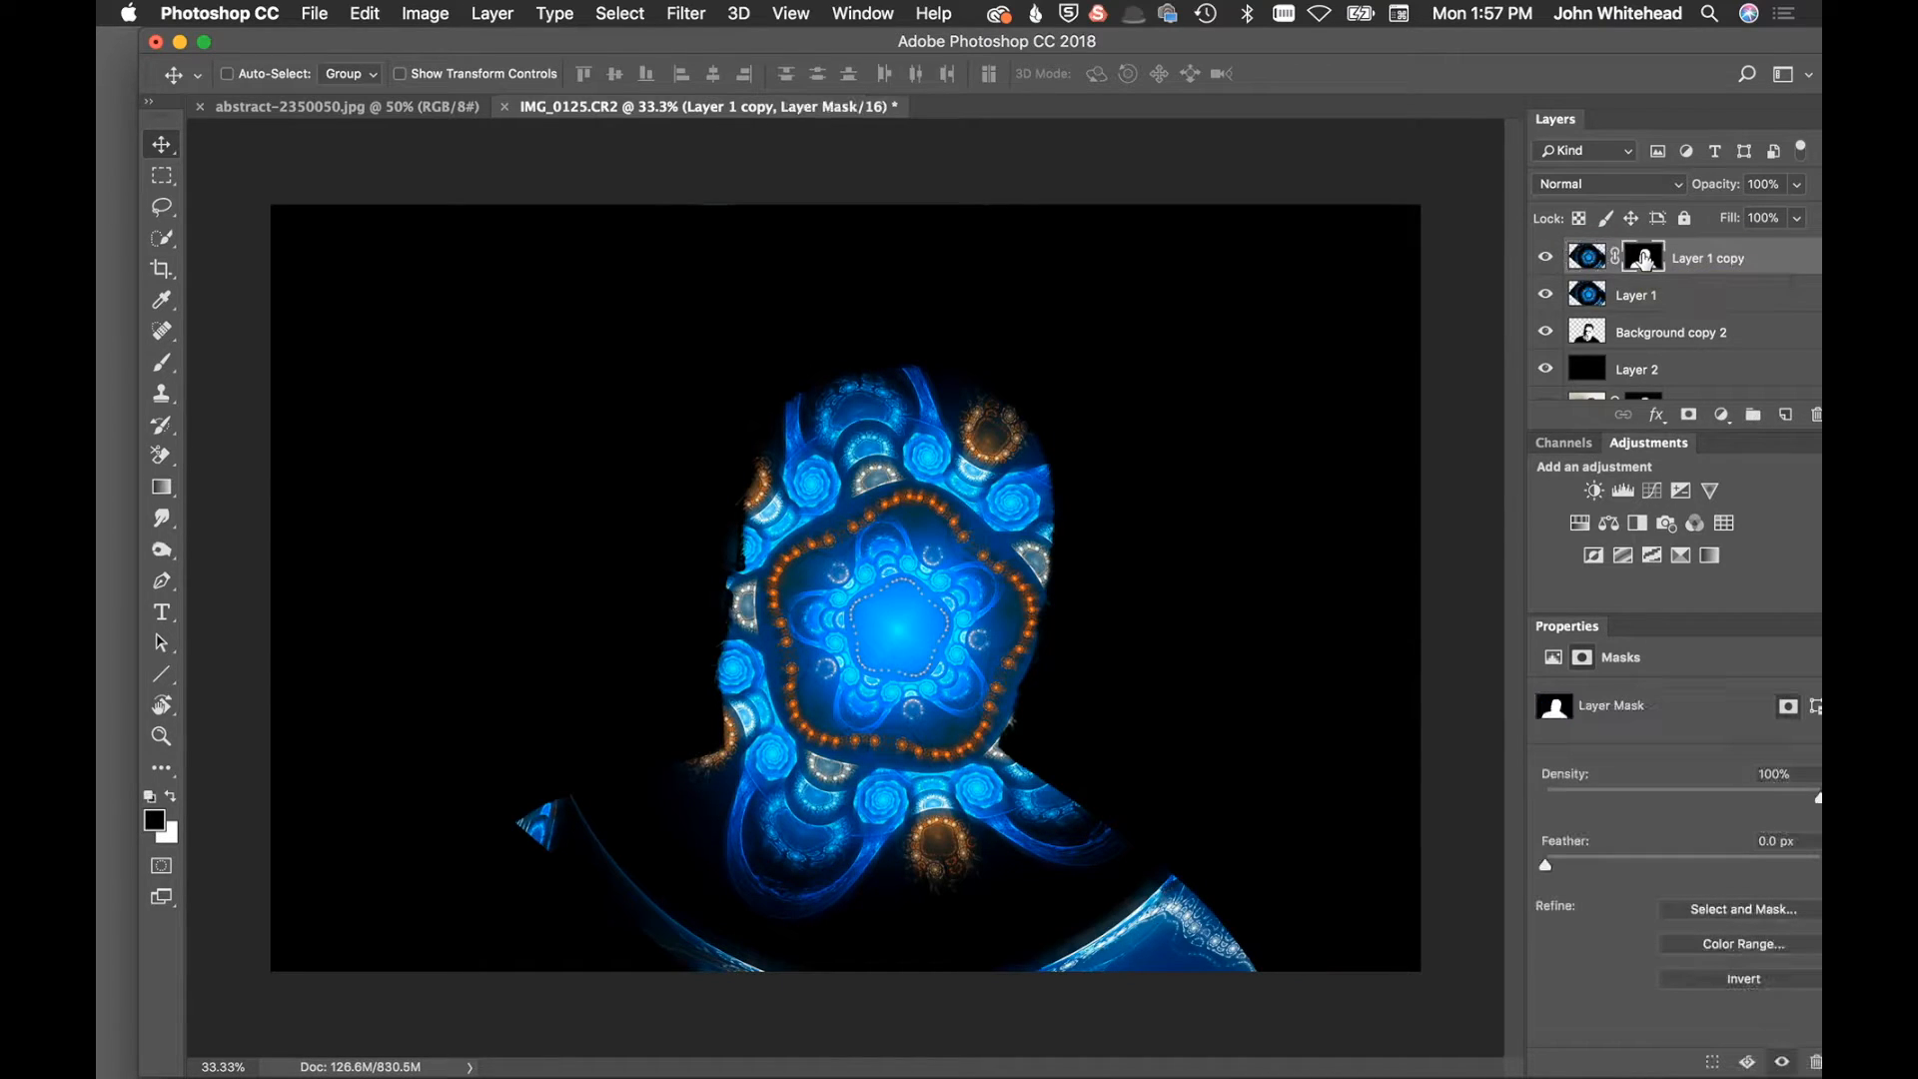
key("super")
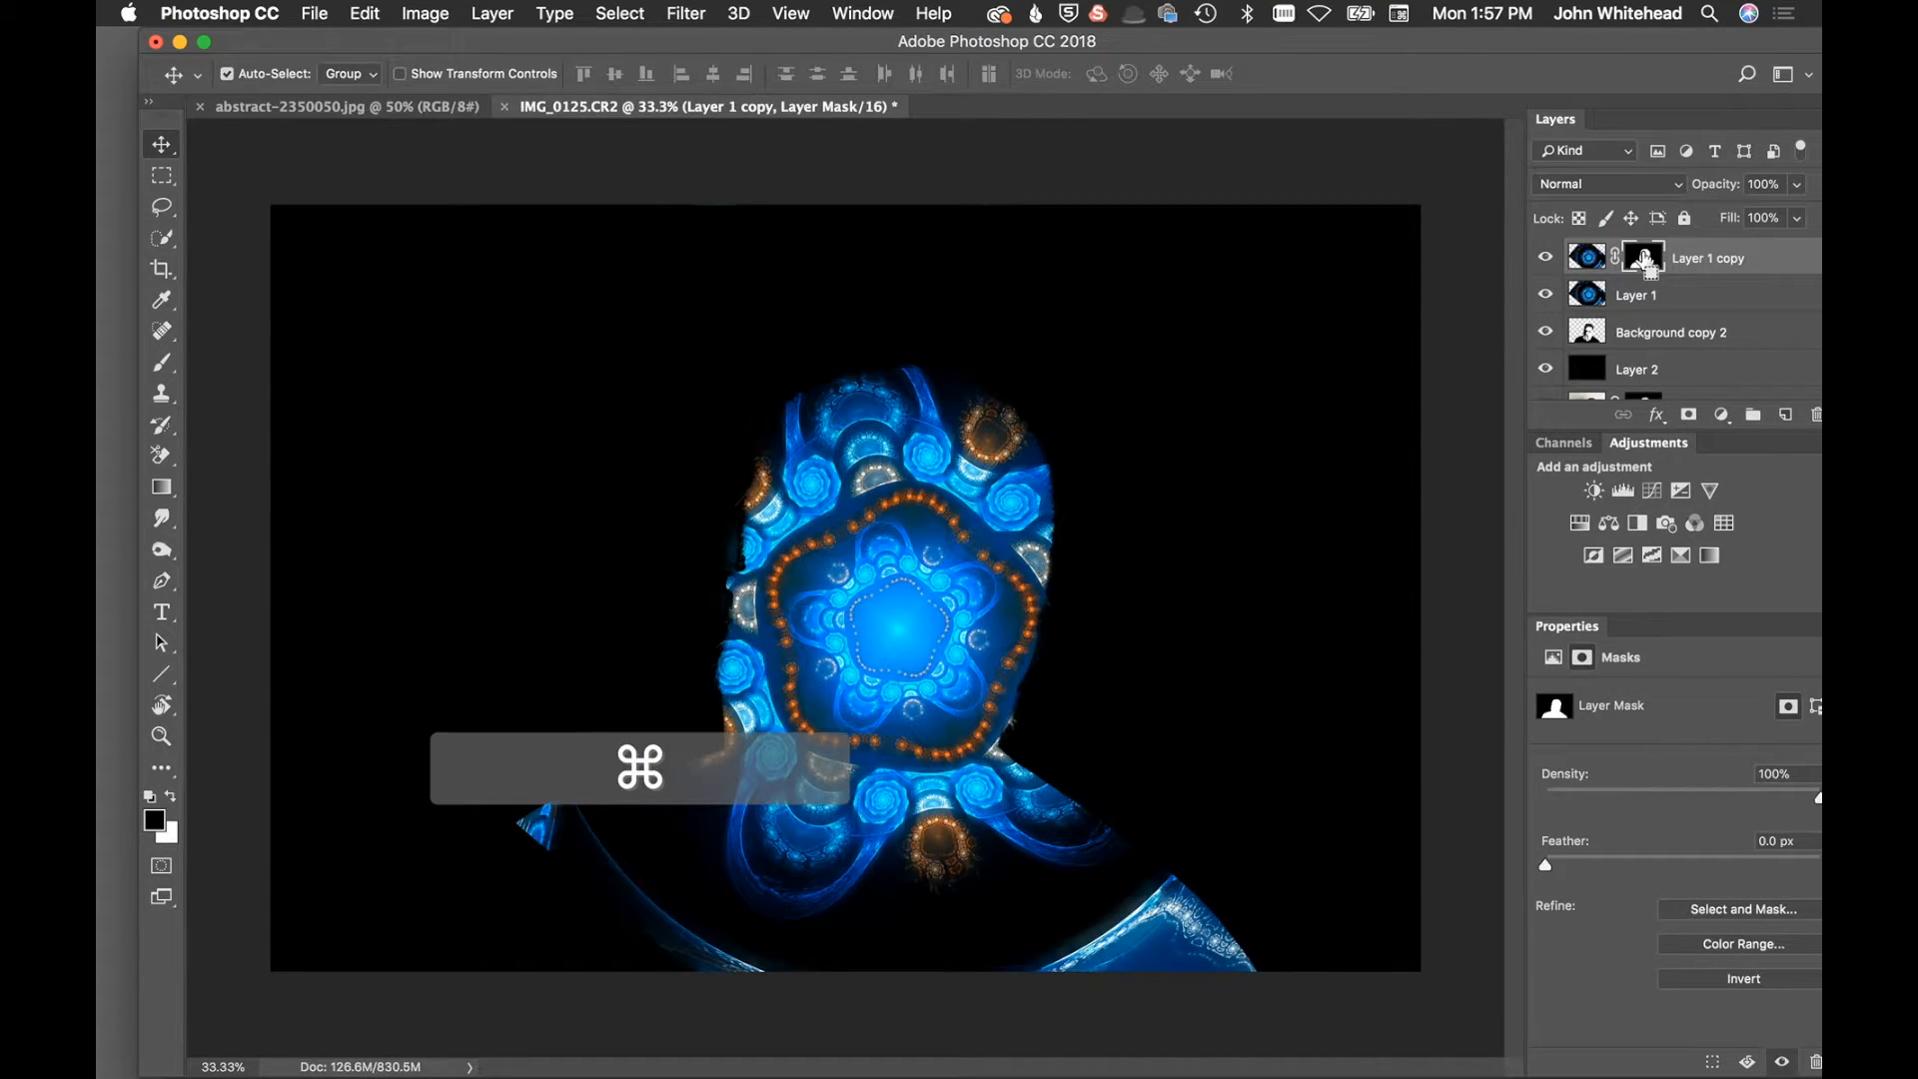
key("super+i")
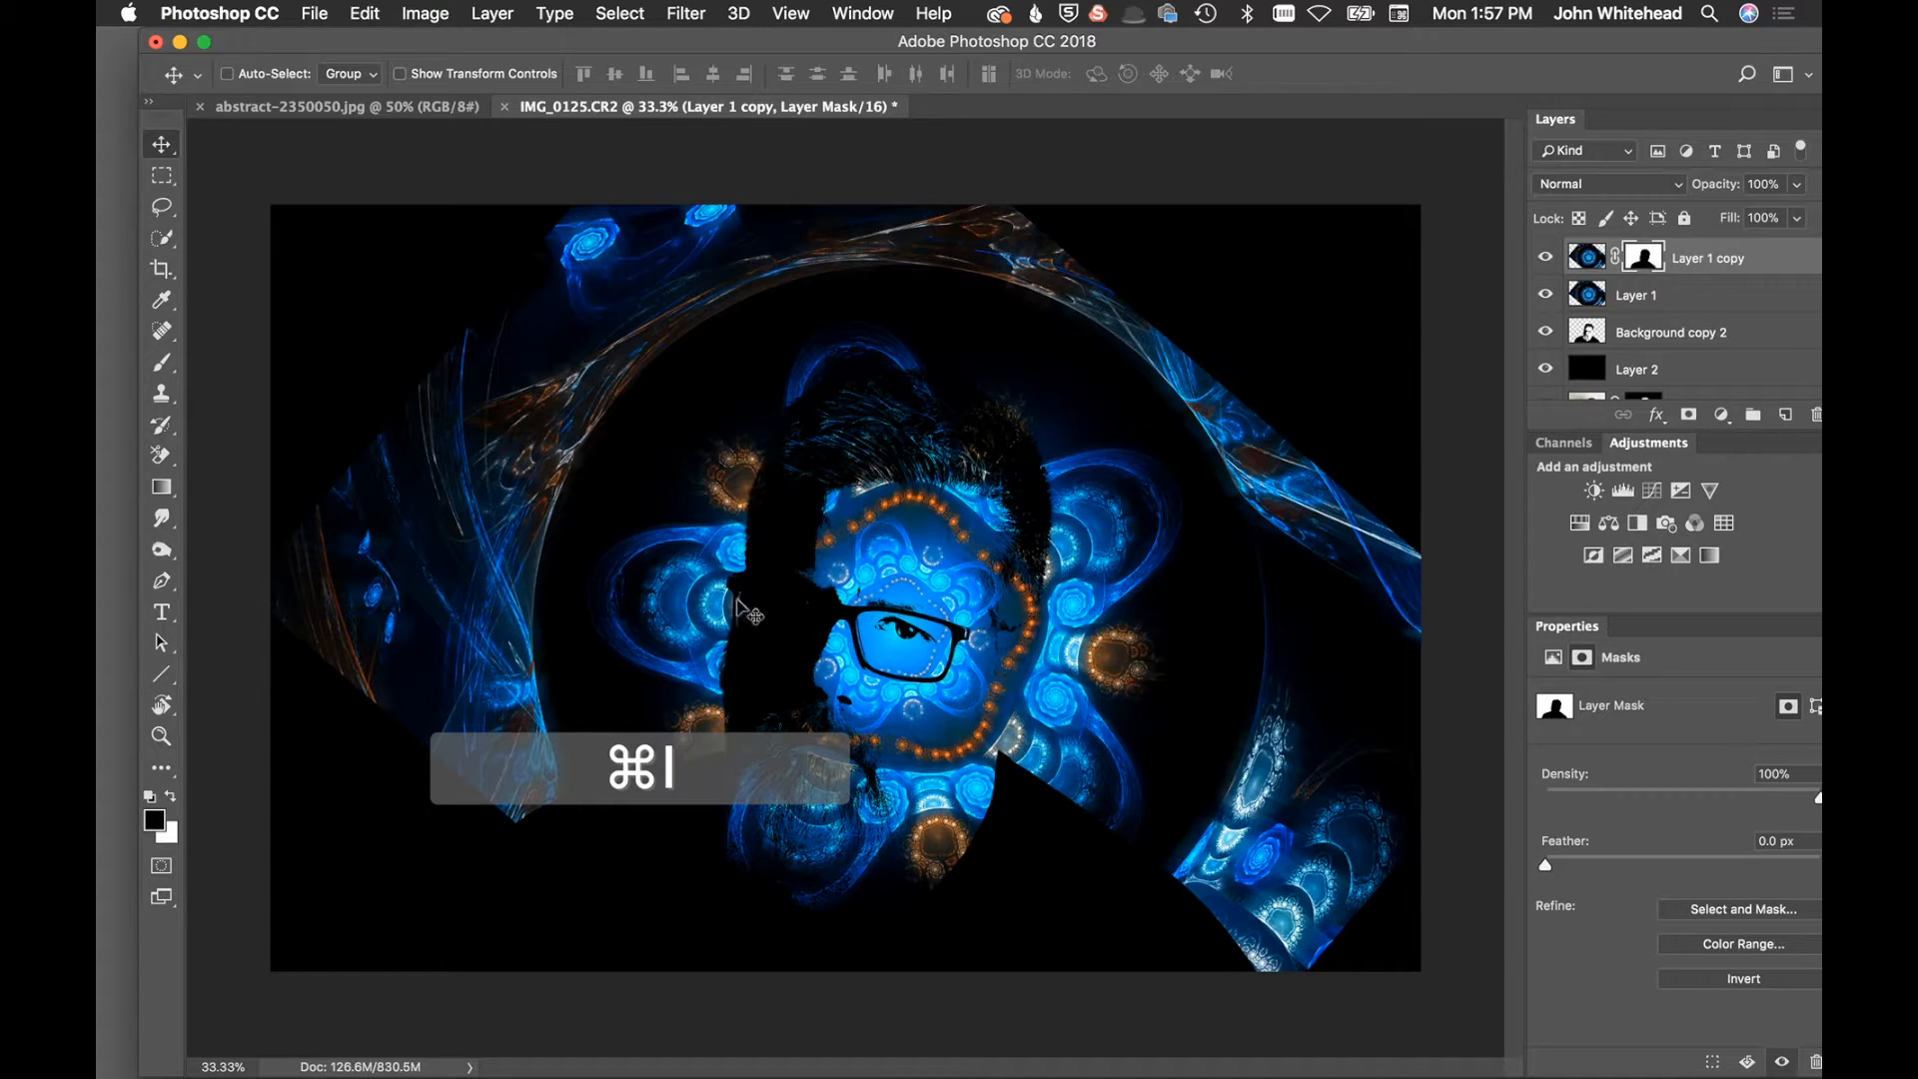
Toggle the visibility of Layer 1 copy and Layer 1 to compare their effects, and hide Layer 1 copy
left_click(1545, 258)
left_click(1546, 258)
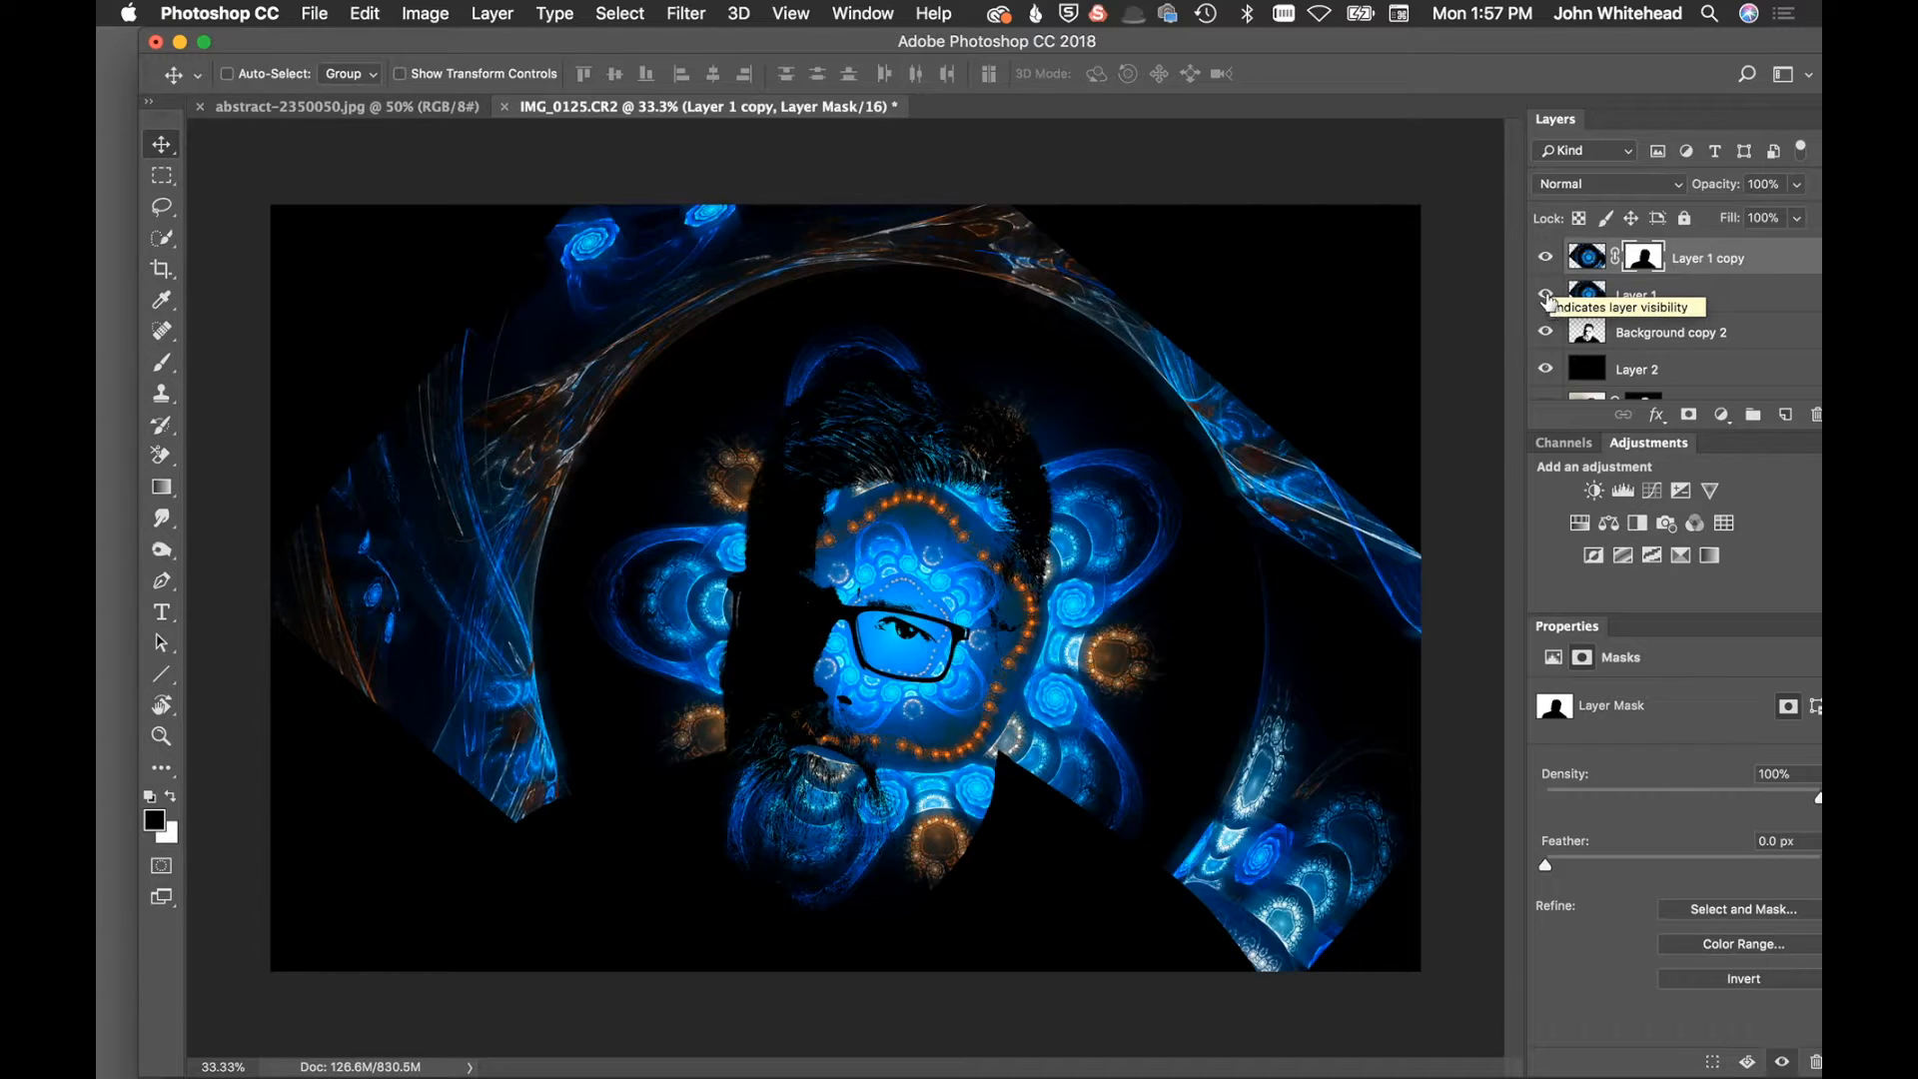
left_click(1545, 296)
left_click(1545, 296)
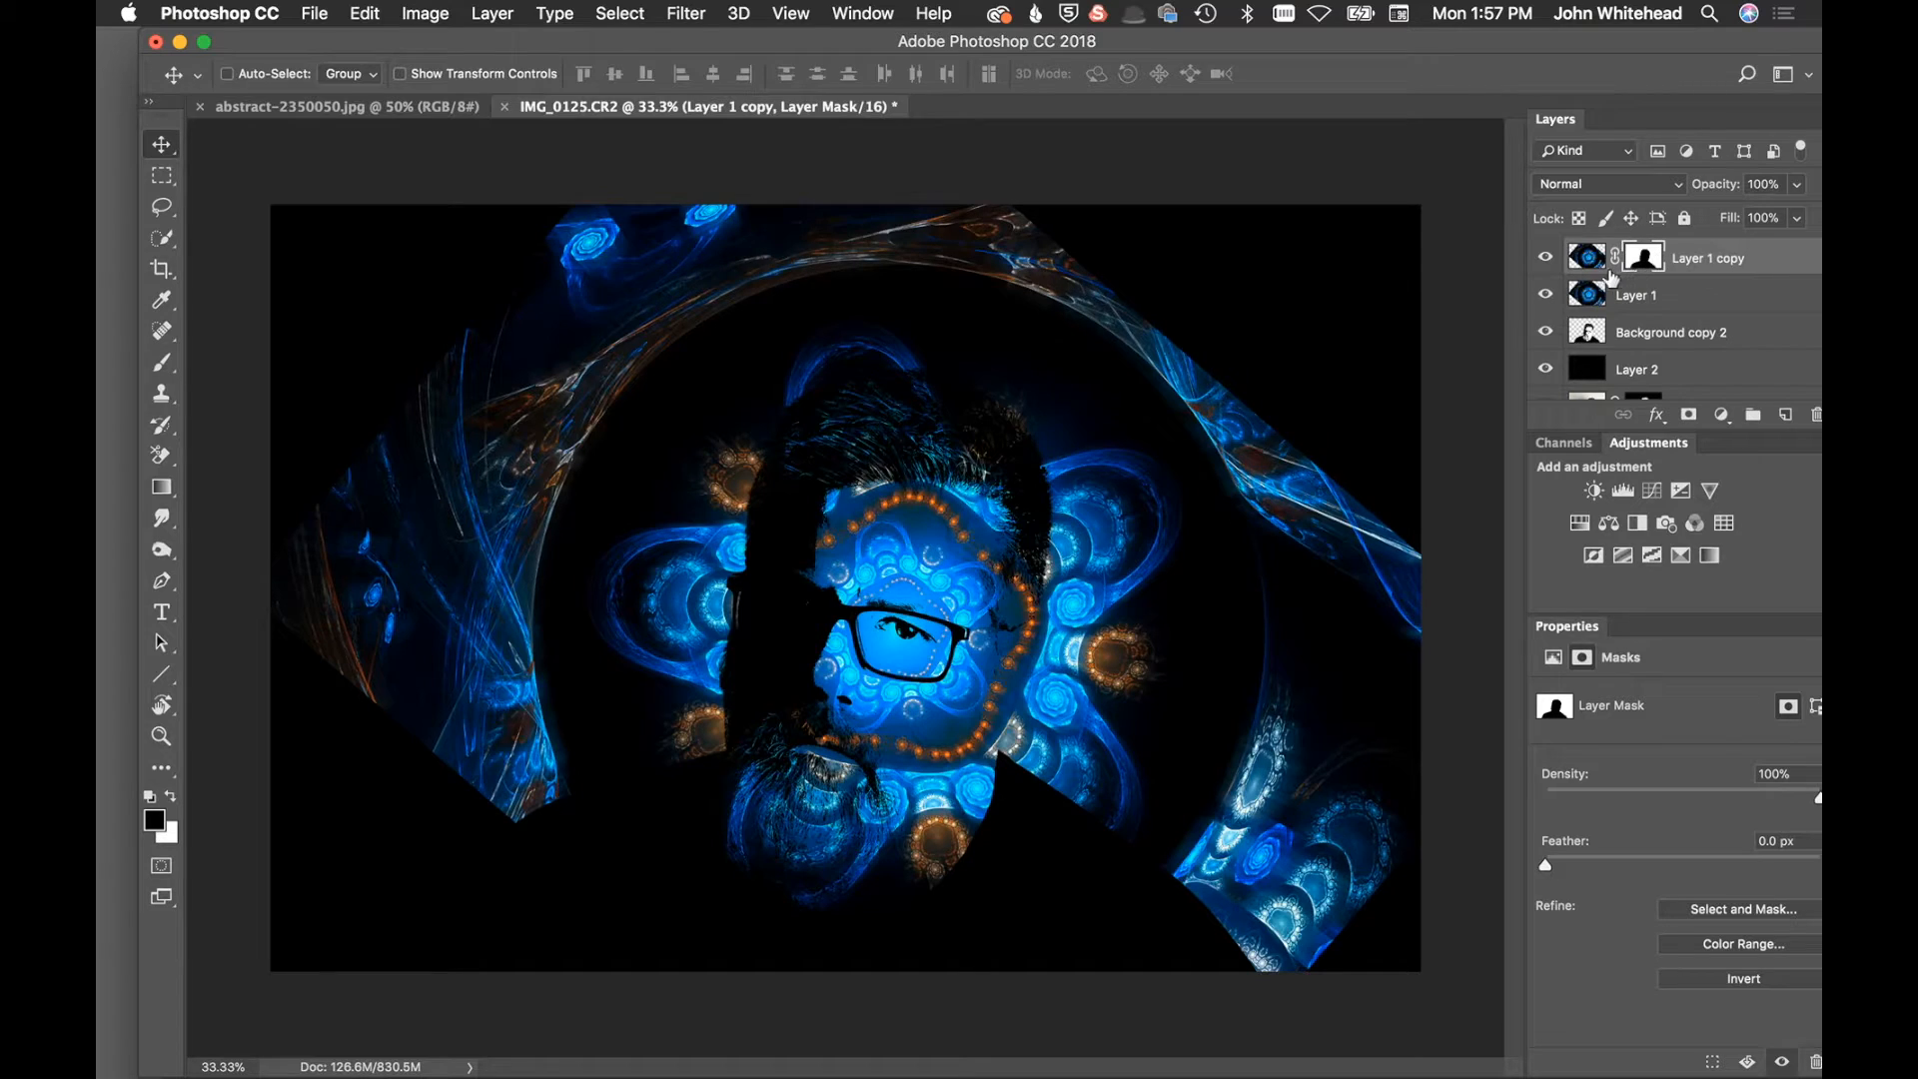
left_click(1545, 257)
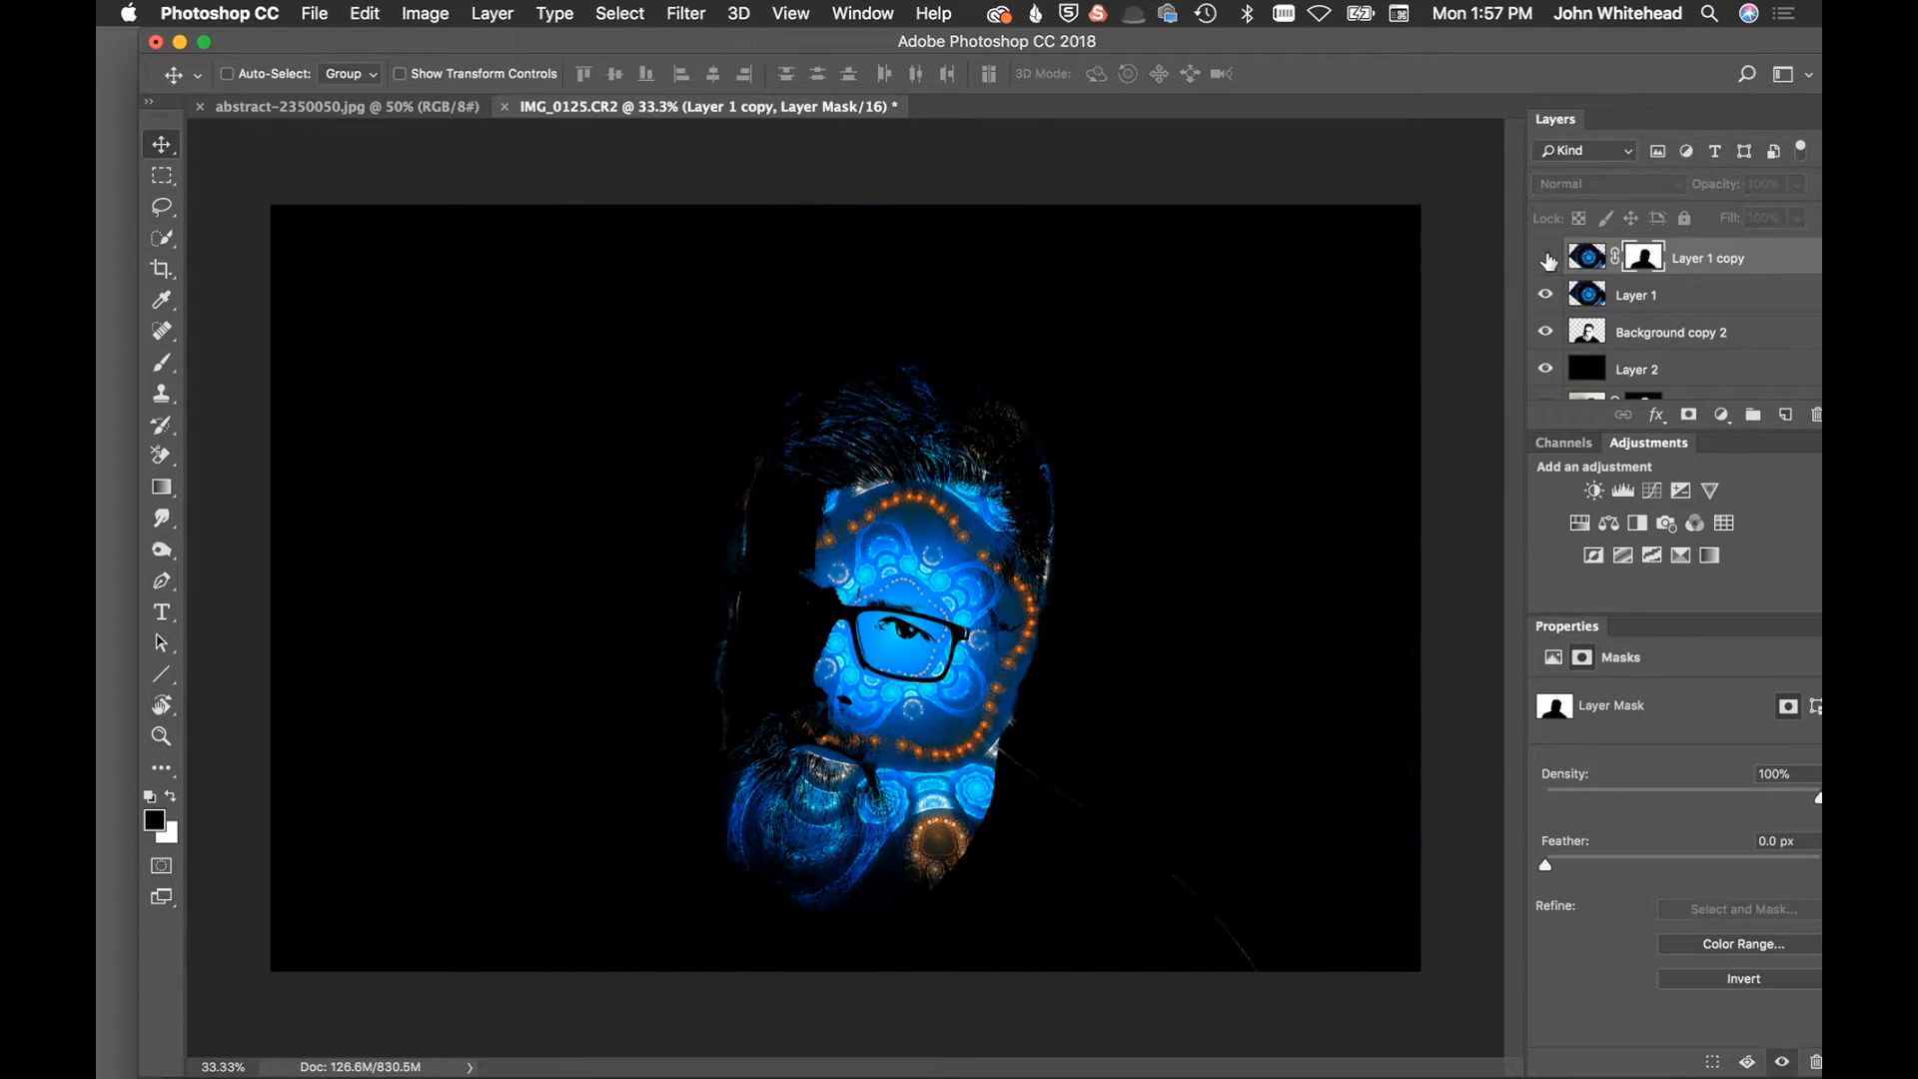
Show Layer 1 copy and paint its mask black with a 676 px brush, hiding the outer pattern but keeping the shapes around the head
left_click(1545, 257)
left_click(1586, 257)
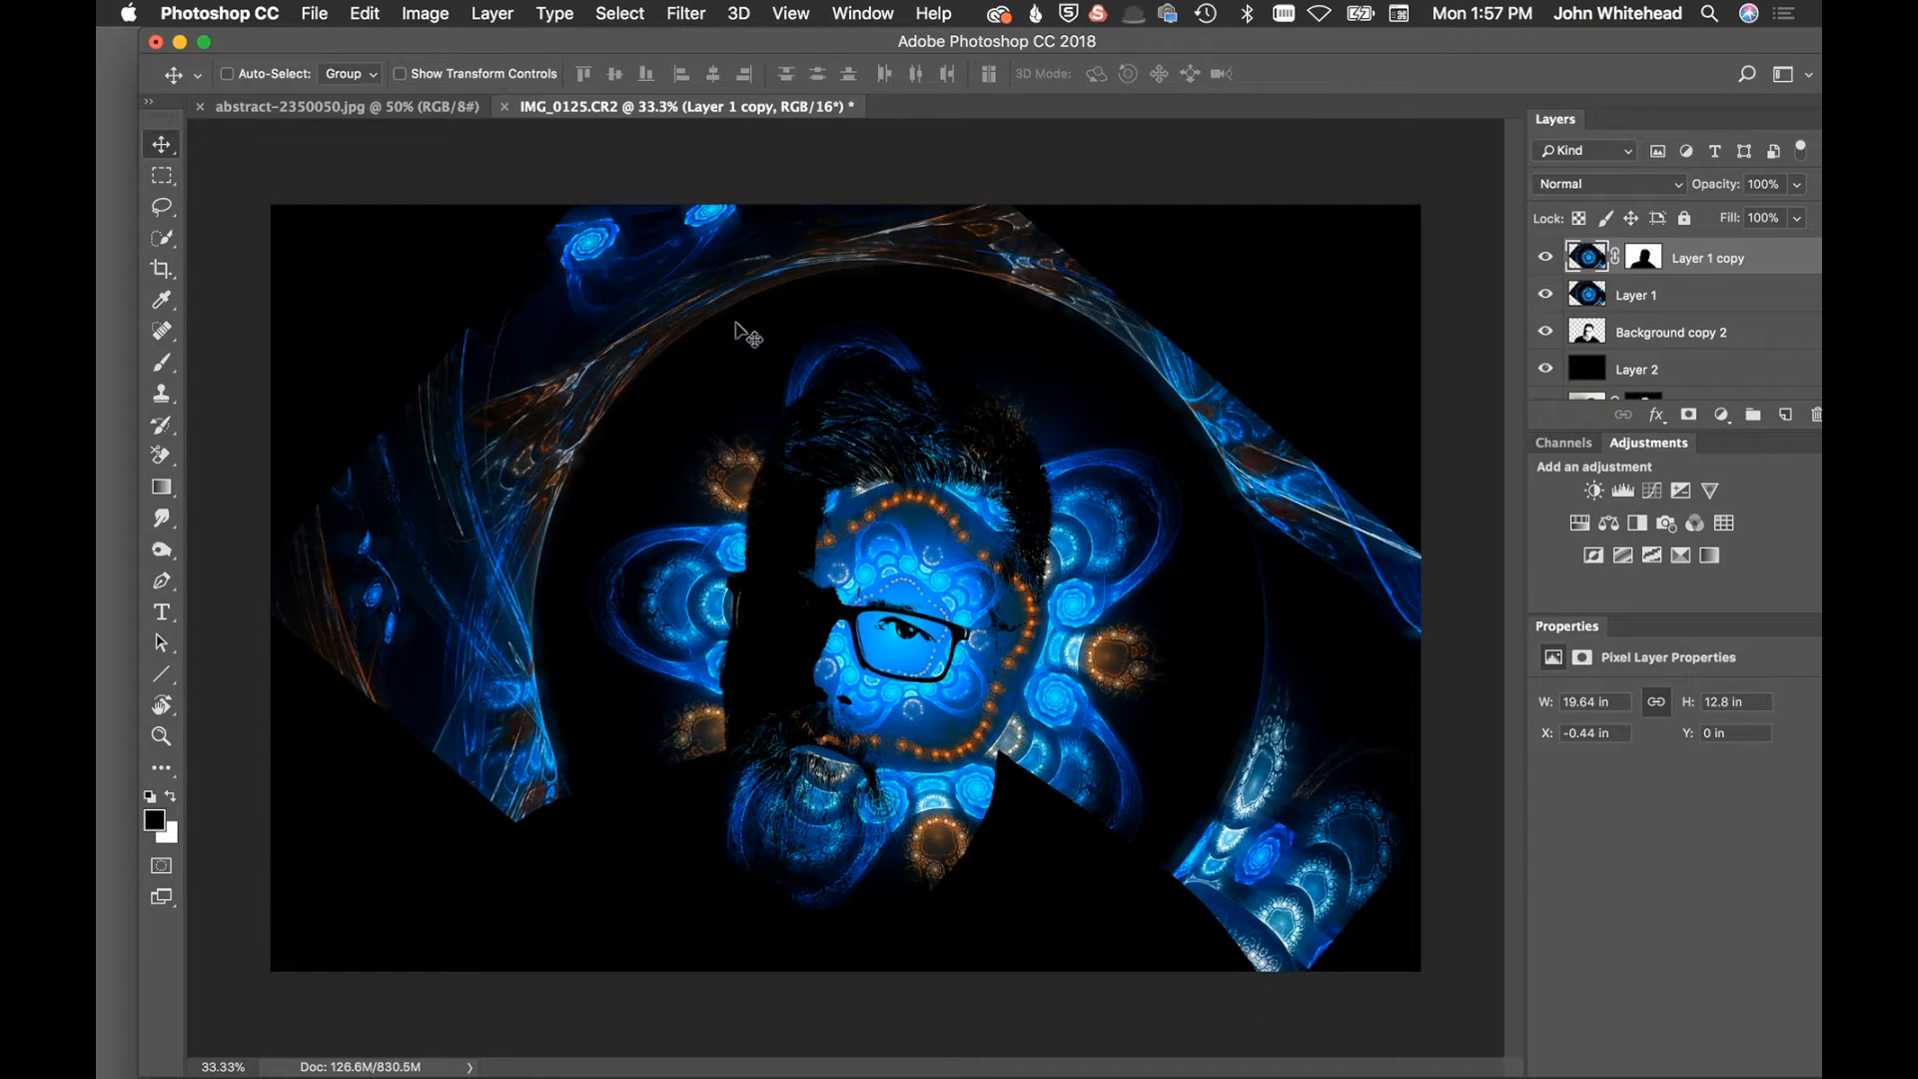
left_click(162, 364)
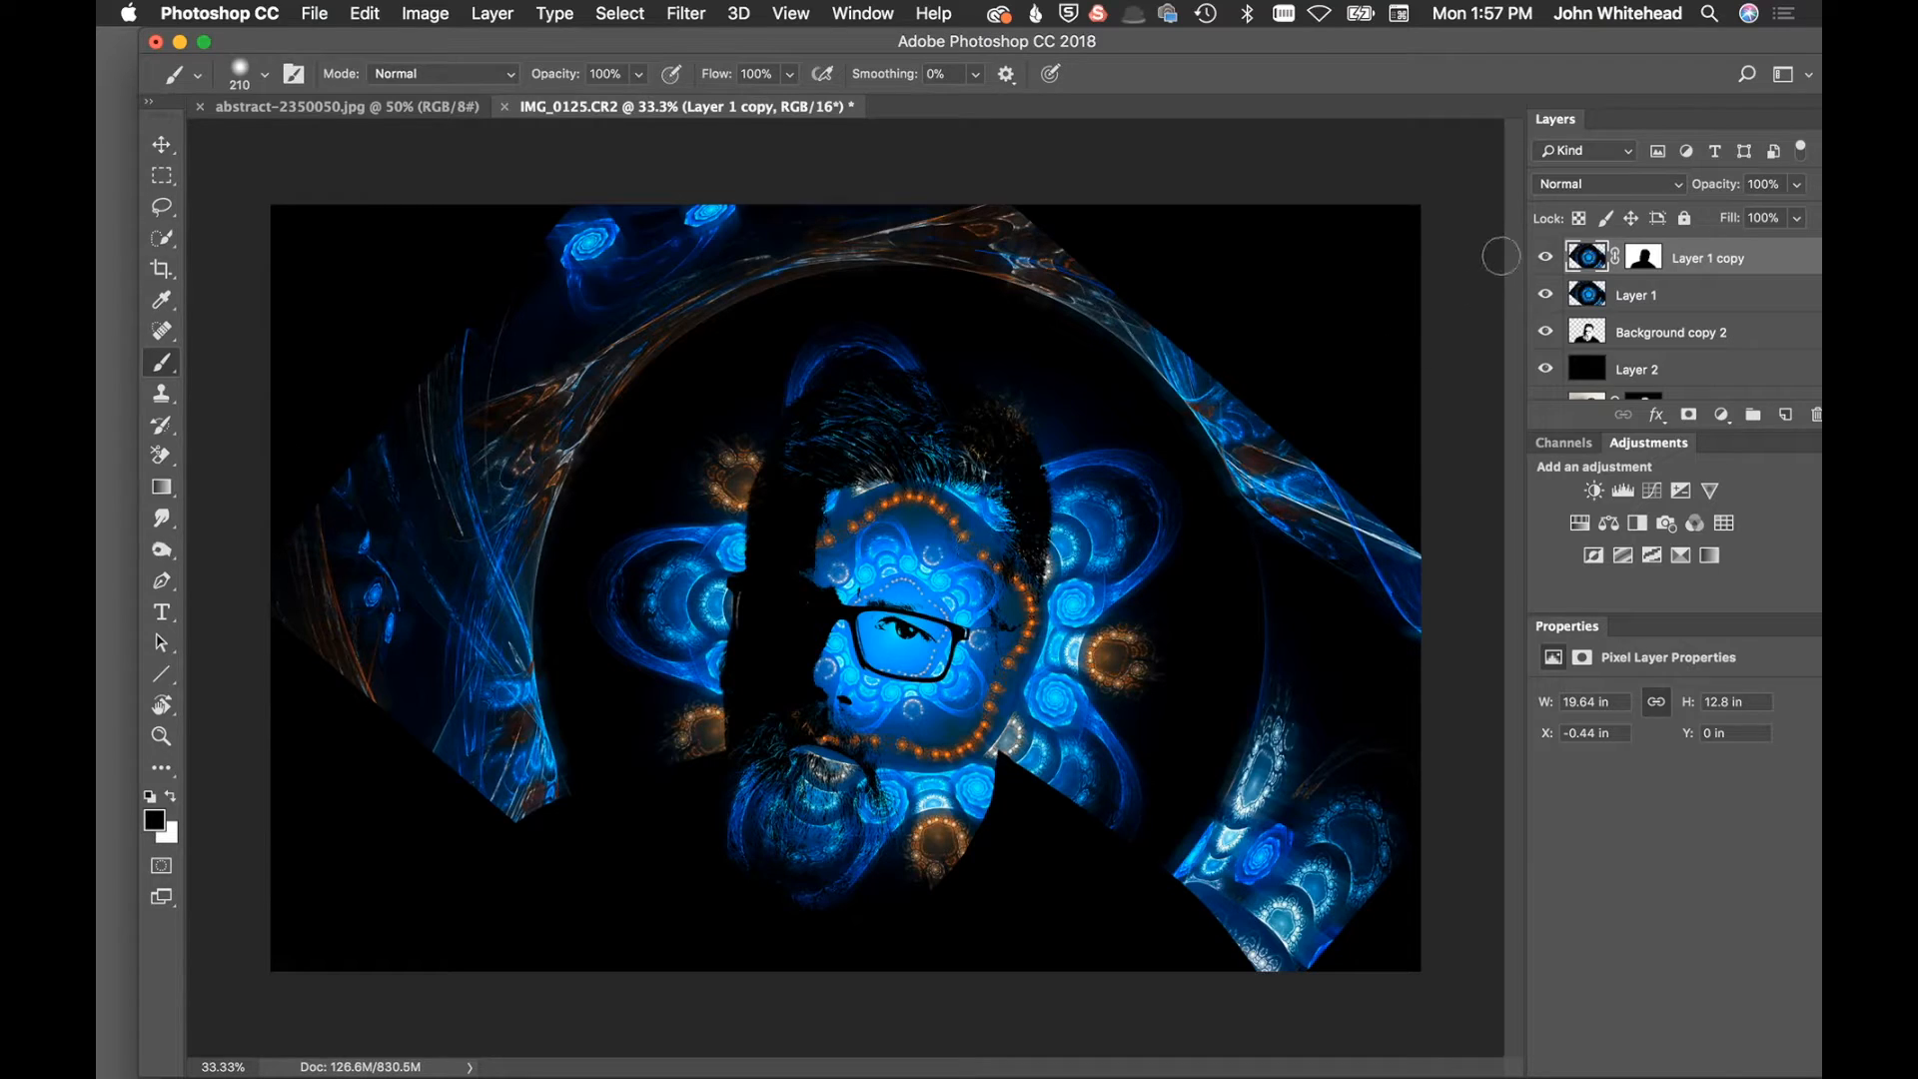
left_click(1643, 257)
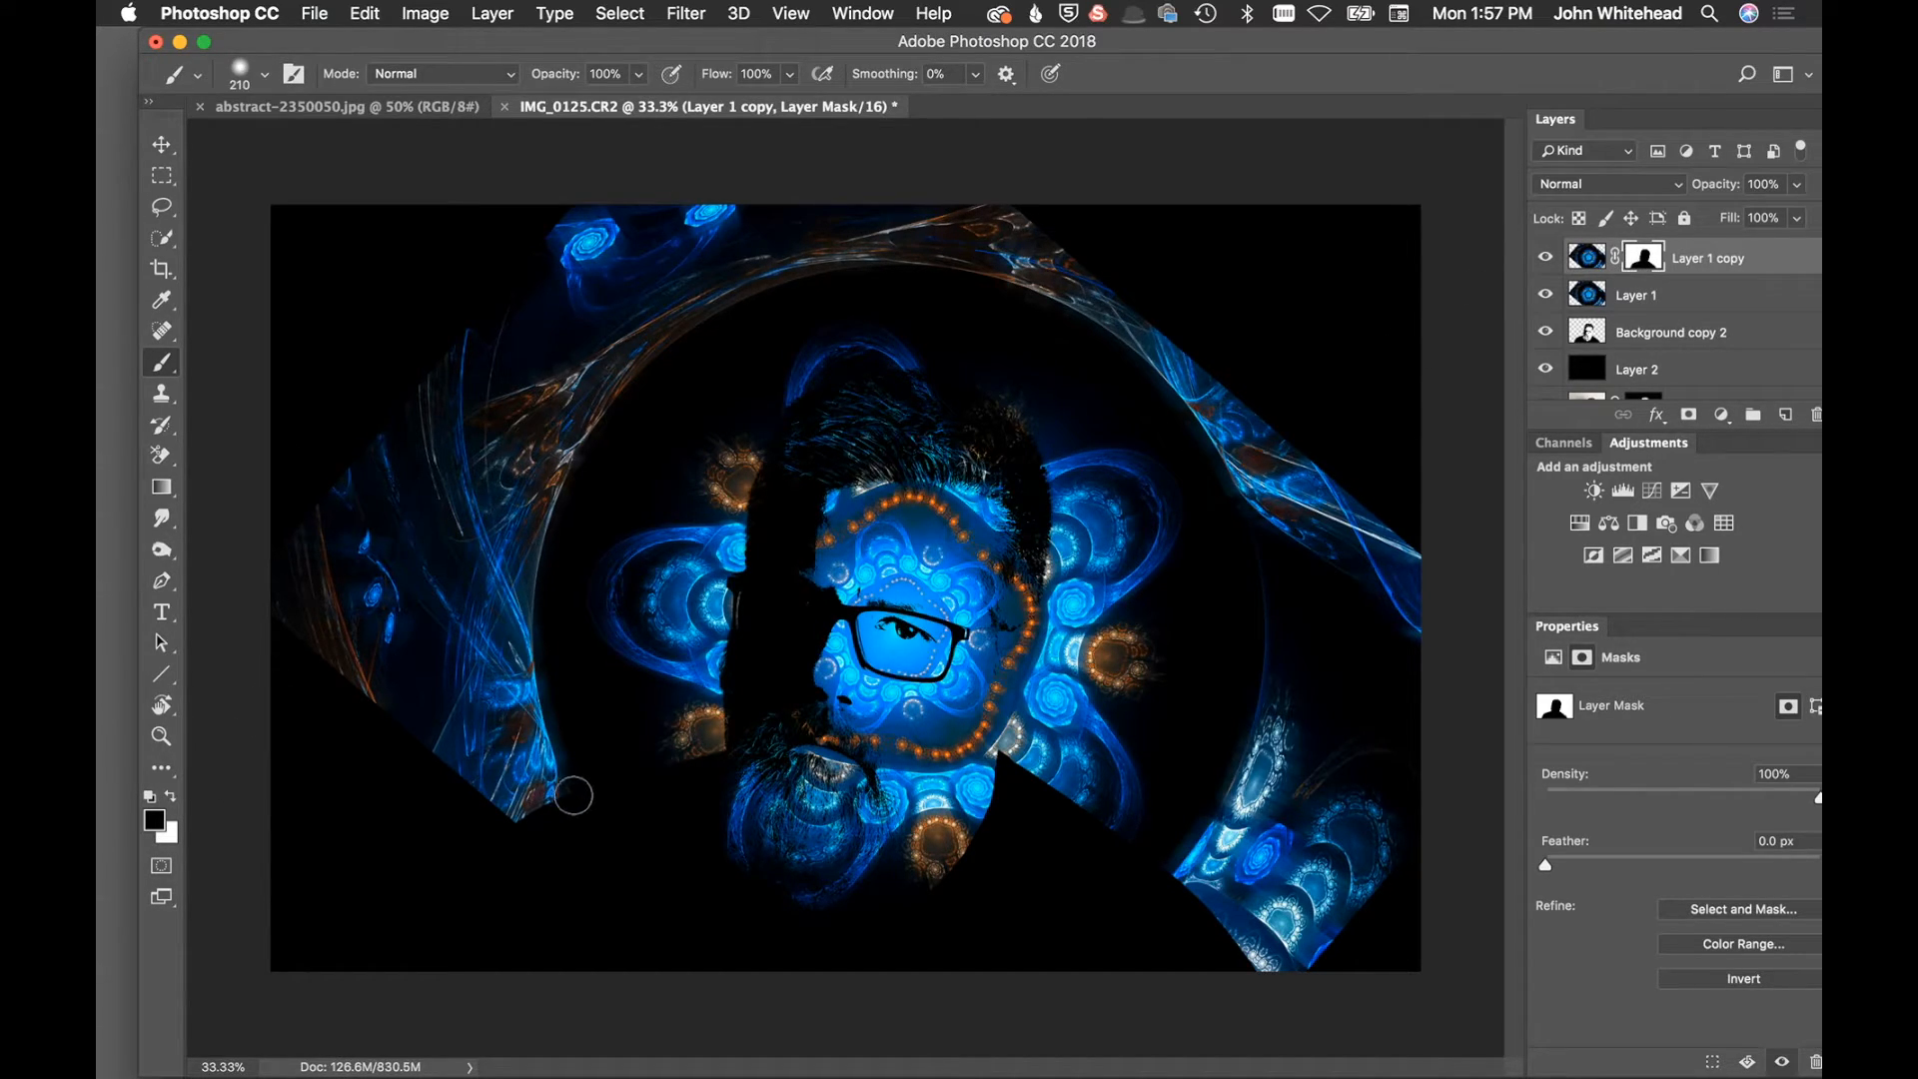
key("ctrl+alt")
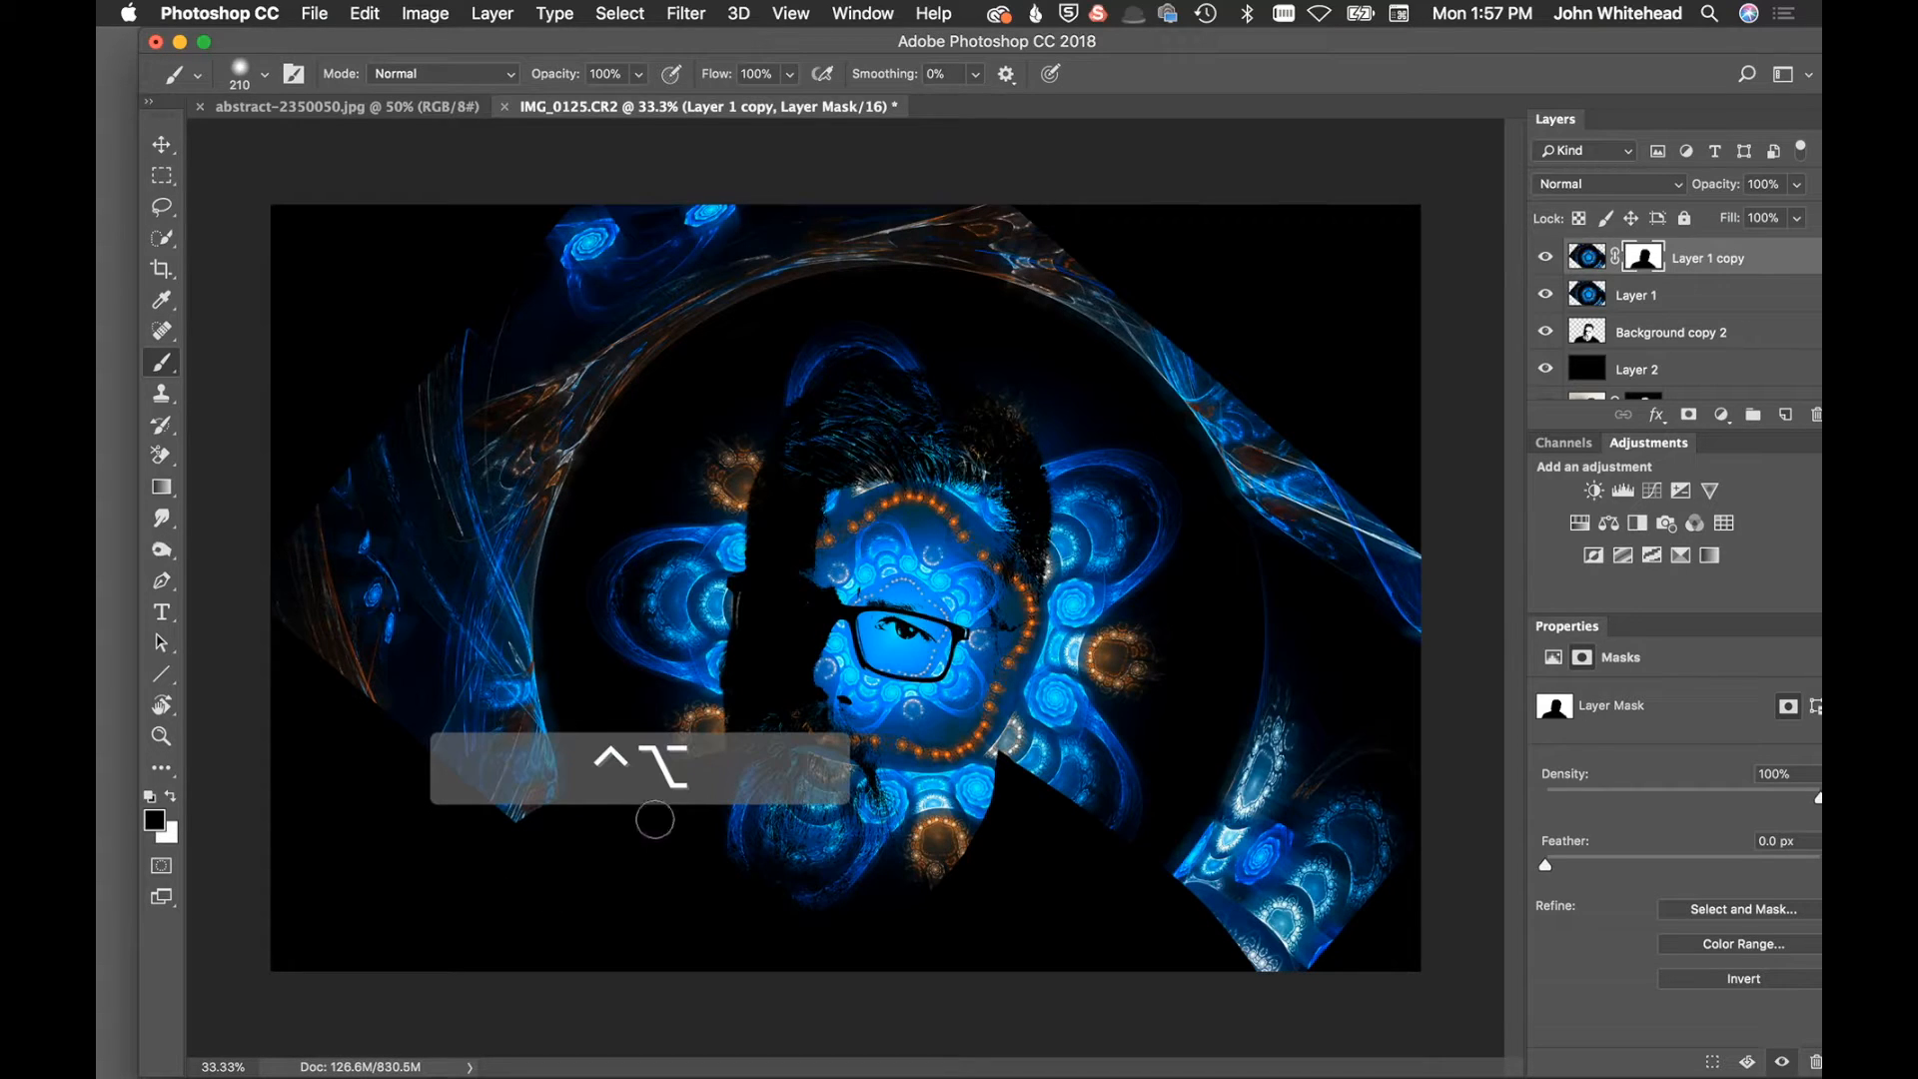
left_click_drag(473, 878, 569, 885)
mouse_move(519, 762)
left_mouse_down()
mouse_move(499, 594)
mouse_move(547, 412)
mouse_move(395, 807)
mouse_move(386, 711)
mouse_move(294, 631)
mouse_move(327, 550)
mouse_move(521, 297)
mouse_move(437, 402)
mouse_move(562, 336)
mouse_move(597, 393)
mouse_move(762, 196)
mouse_move(627, 312)
mouse_move(639, 222)
mouse_move(725, 213)
mouse_move(750, 232)
mouse_move(1035, 250)
mouse_move(1097, 297)
mouse_move(1212, 335)
mouse_move(1267, 456)
mouse_move(1165, 325)
mouse_move(1272, 461)
mouse_move(1336, 792)
mouse_move(1390, 489)
mouse_move(1349, 492)
mouse_move(1310, 427)
mouse_move(1300, 670)
mouse_move(1198, 852)
mouse_move(1187, 912)
mouse_move(1287, 900)
mouse_move(1222, 902)
mouse_move(1165, 946)
mouse_move(1216, 966)
mouse_move(1365, 829)
mouse_move(1400, 835)
mouse_move(1382, 900)
mouse_move(1400, 991)
mouse_move(1189, 890)
left_mouse_up()
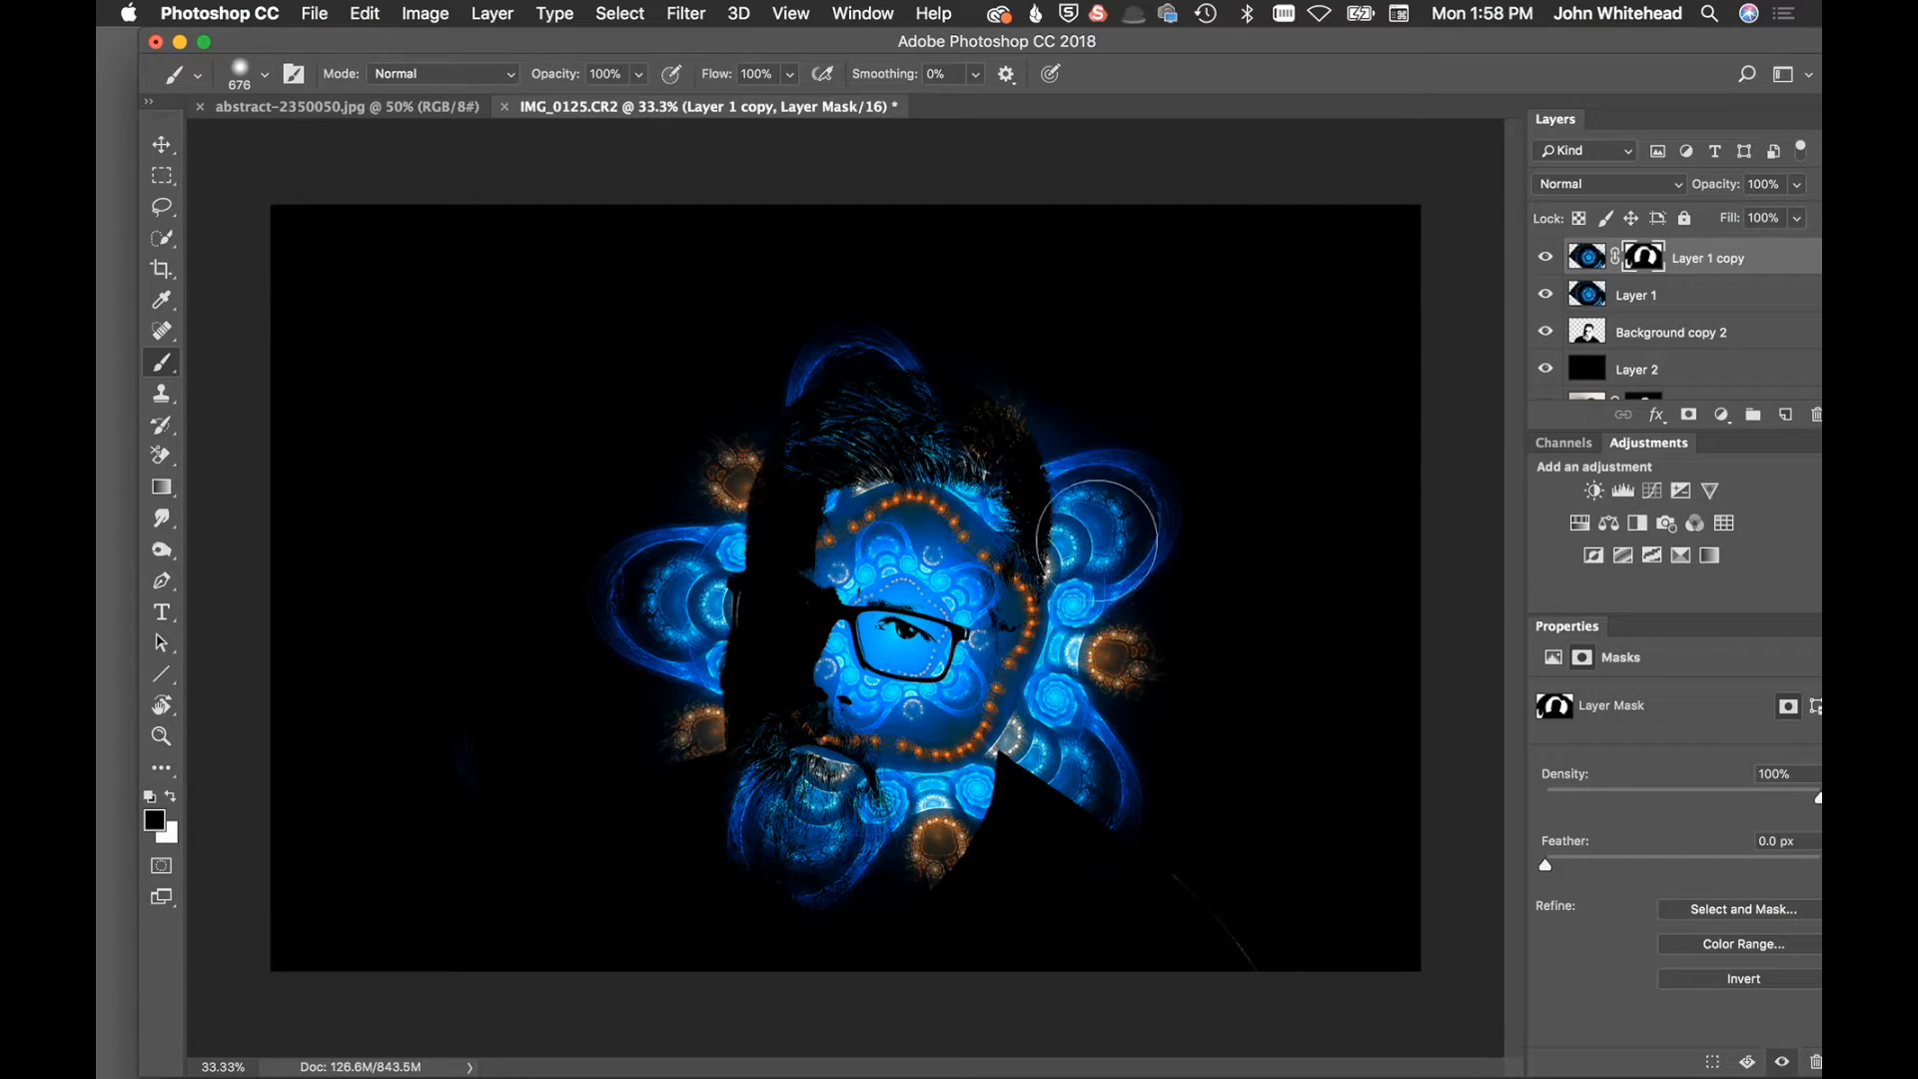
Add a Hue/Saturation adjustment layer directly above Layer 1 and clip it to that layer
left_click(1589, 299)
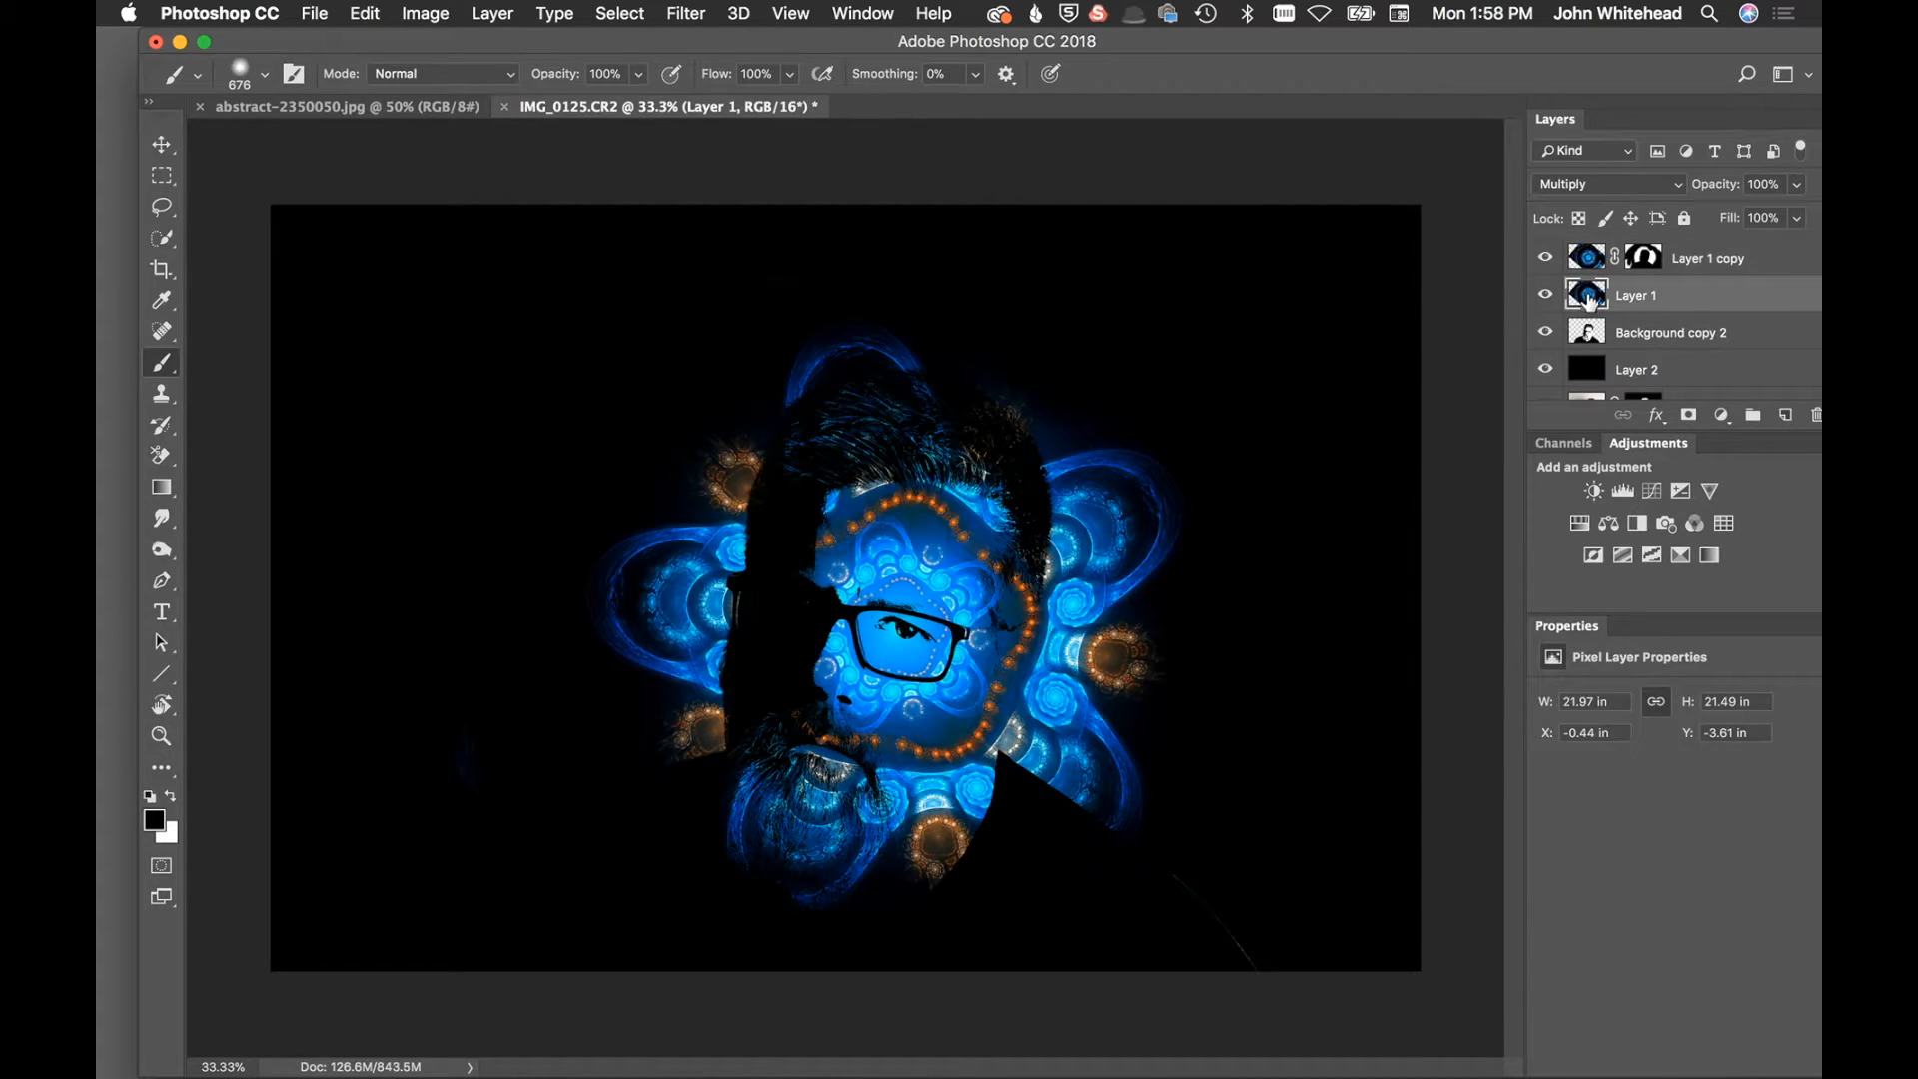
left_click(1579, 523)
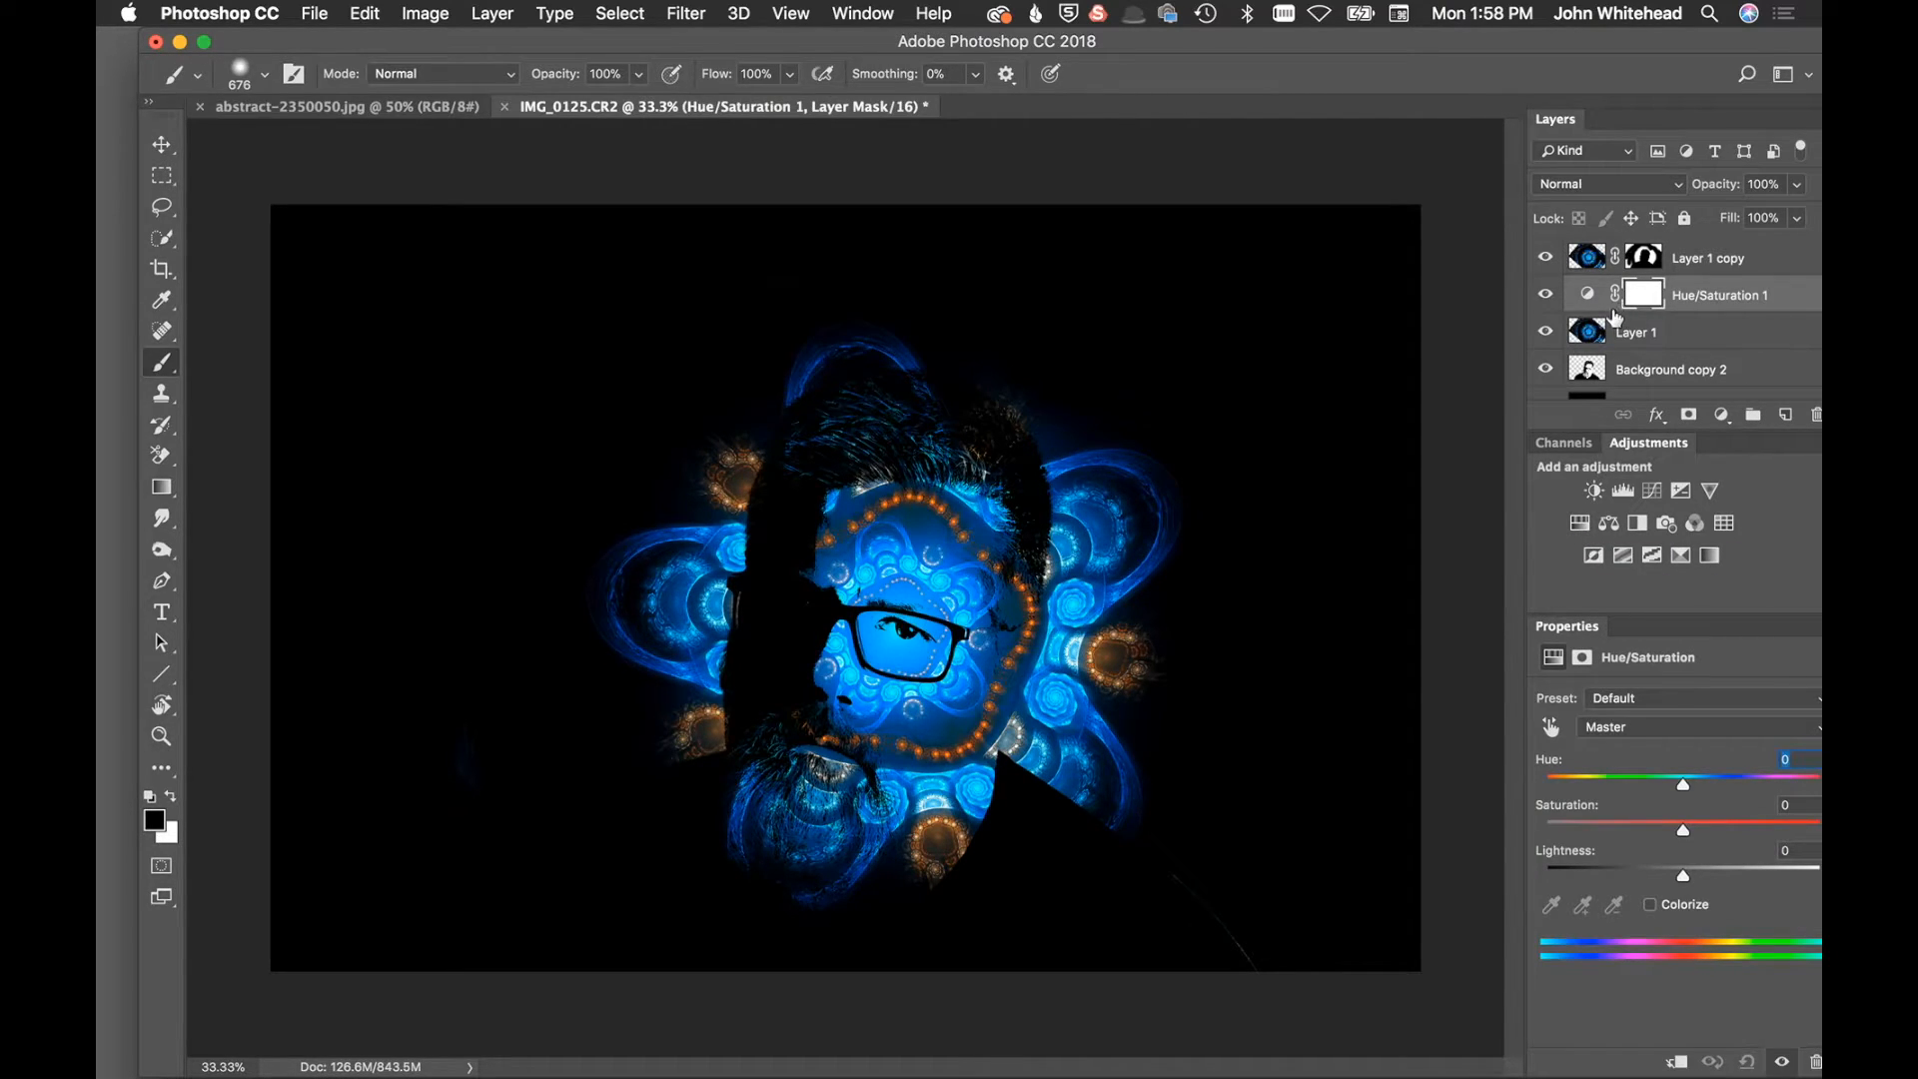
key("alt")
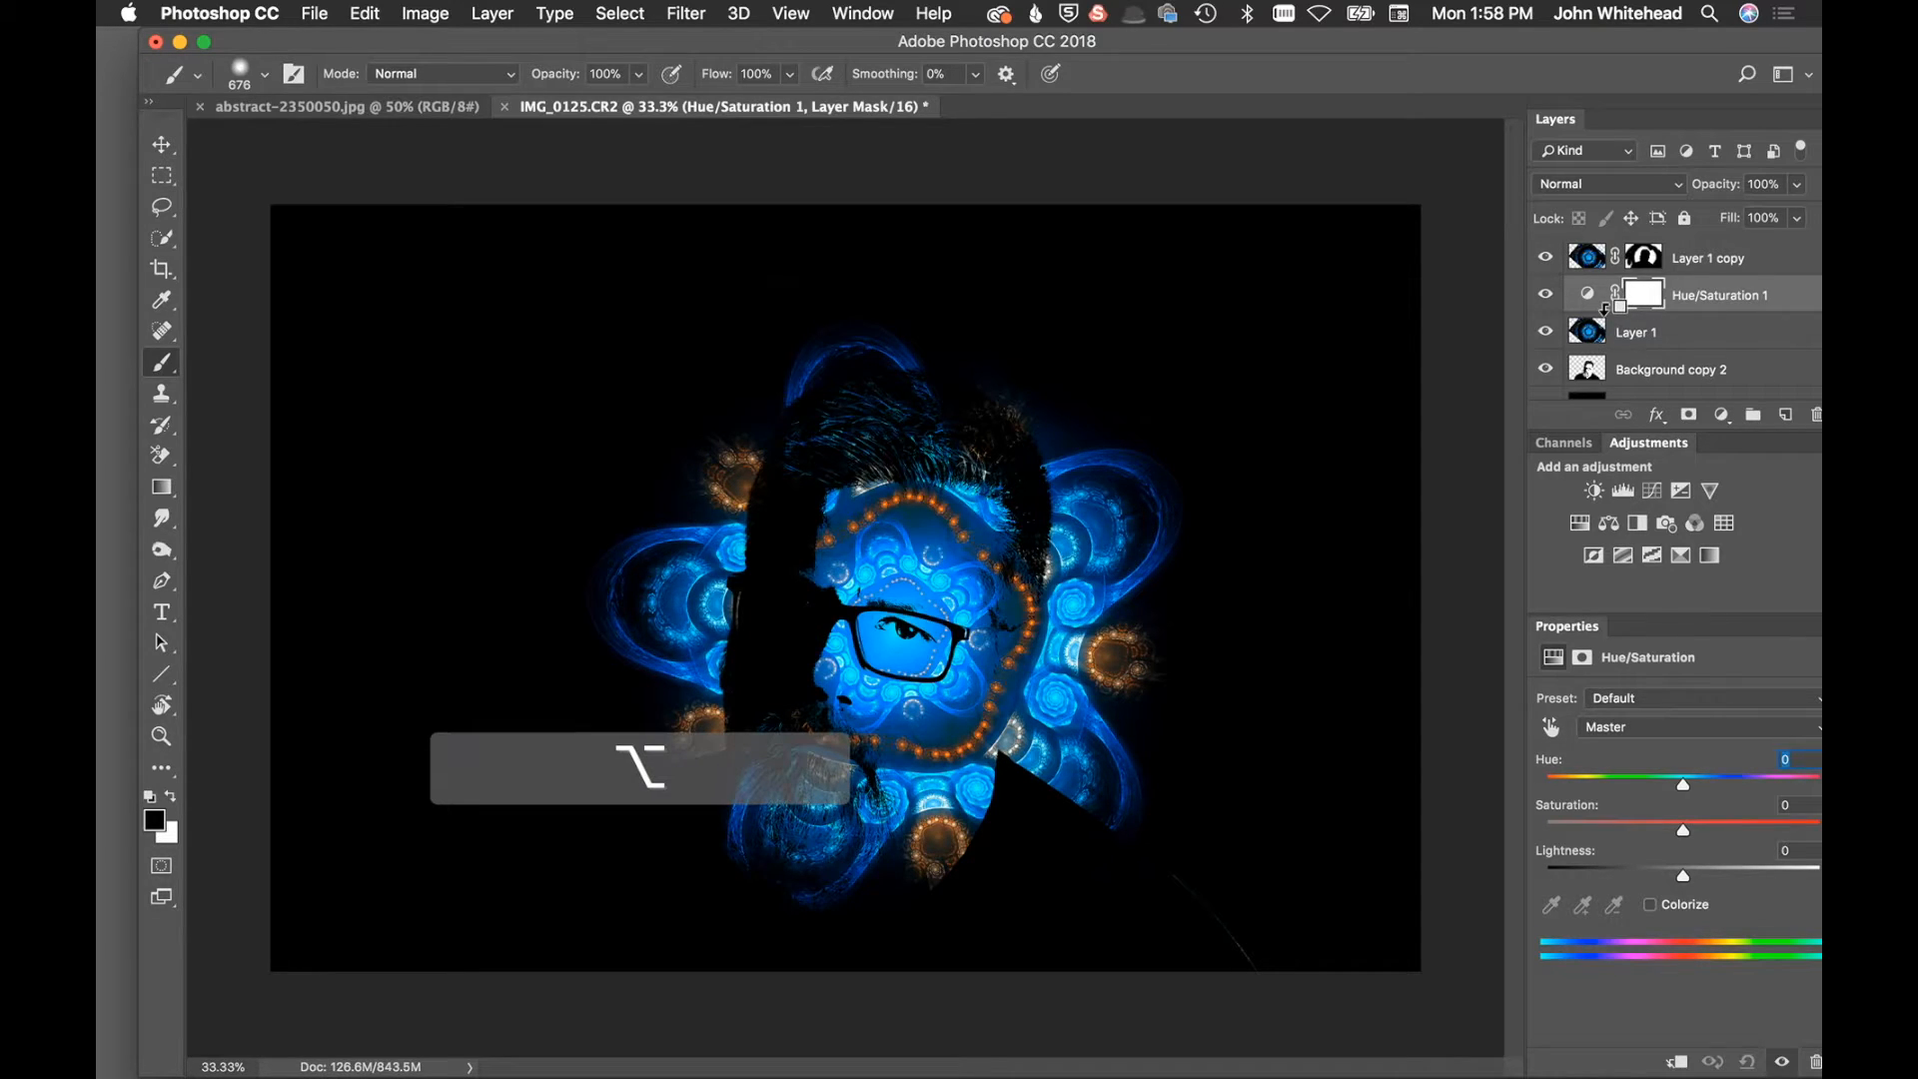
left_click(1603, 307, "alt")
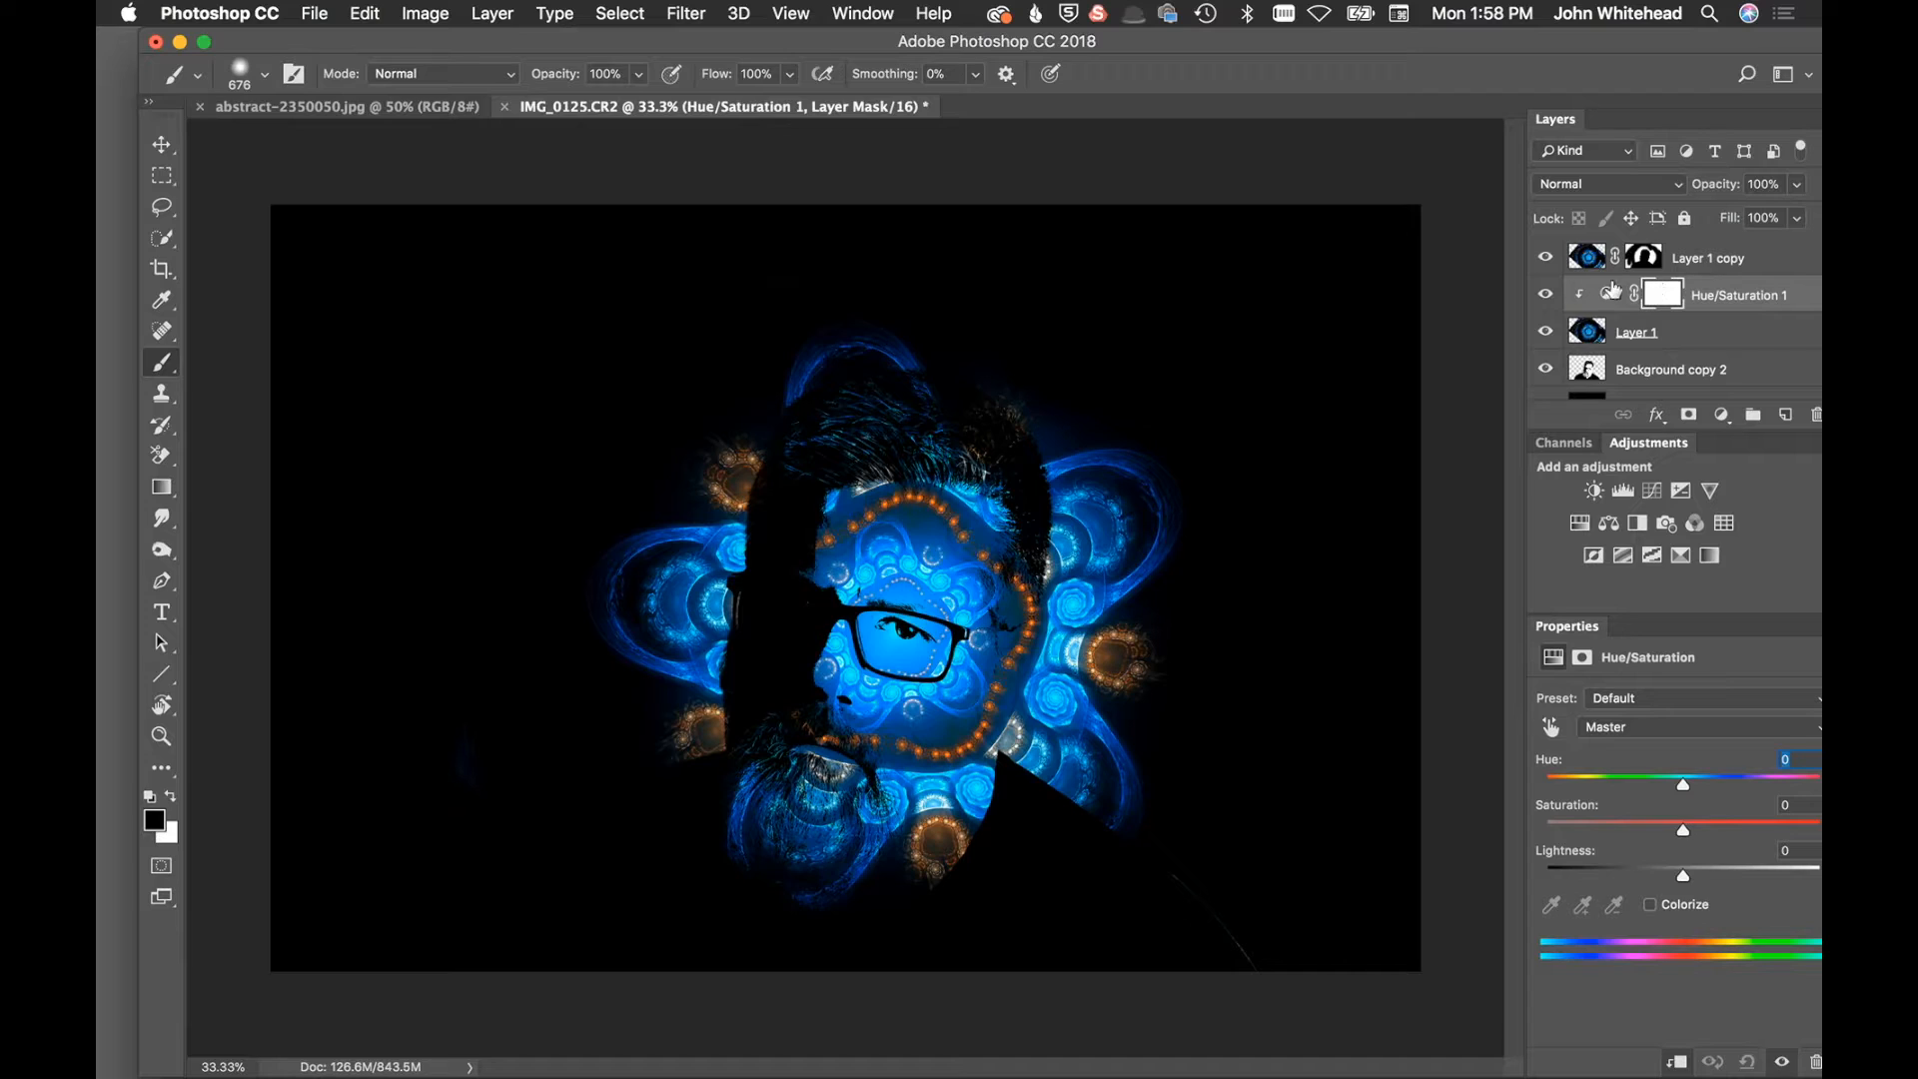
Set the clipped Hue/Saturation layer's hue to -180 and toggle its visibility to compare the face colours
left_click(1607, 295)
left_click_drag(1683, 786, 1542, 793)
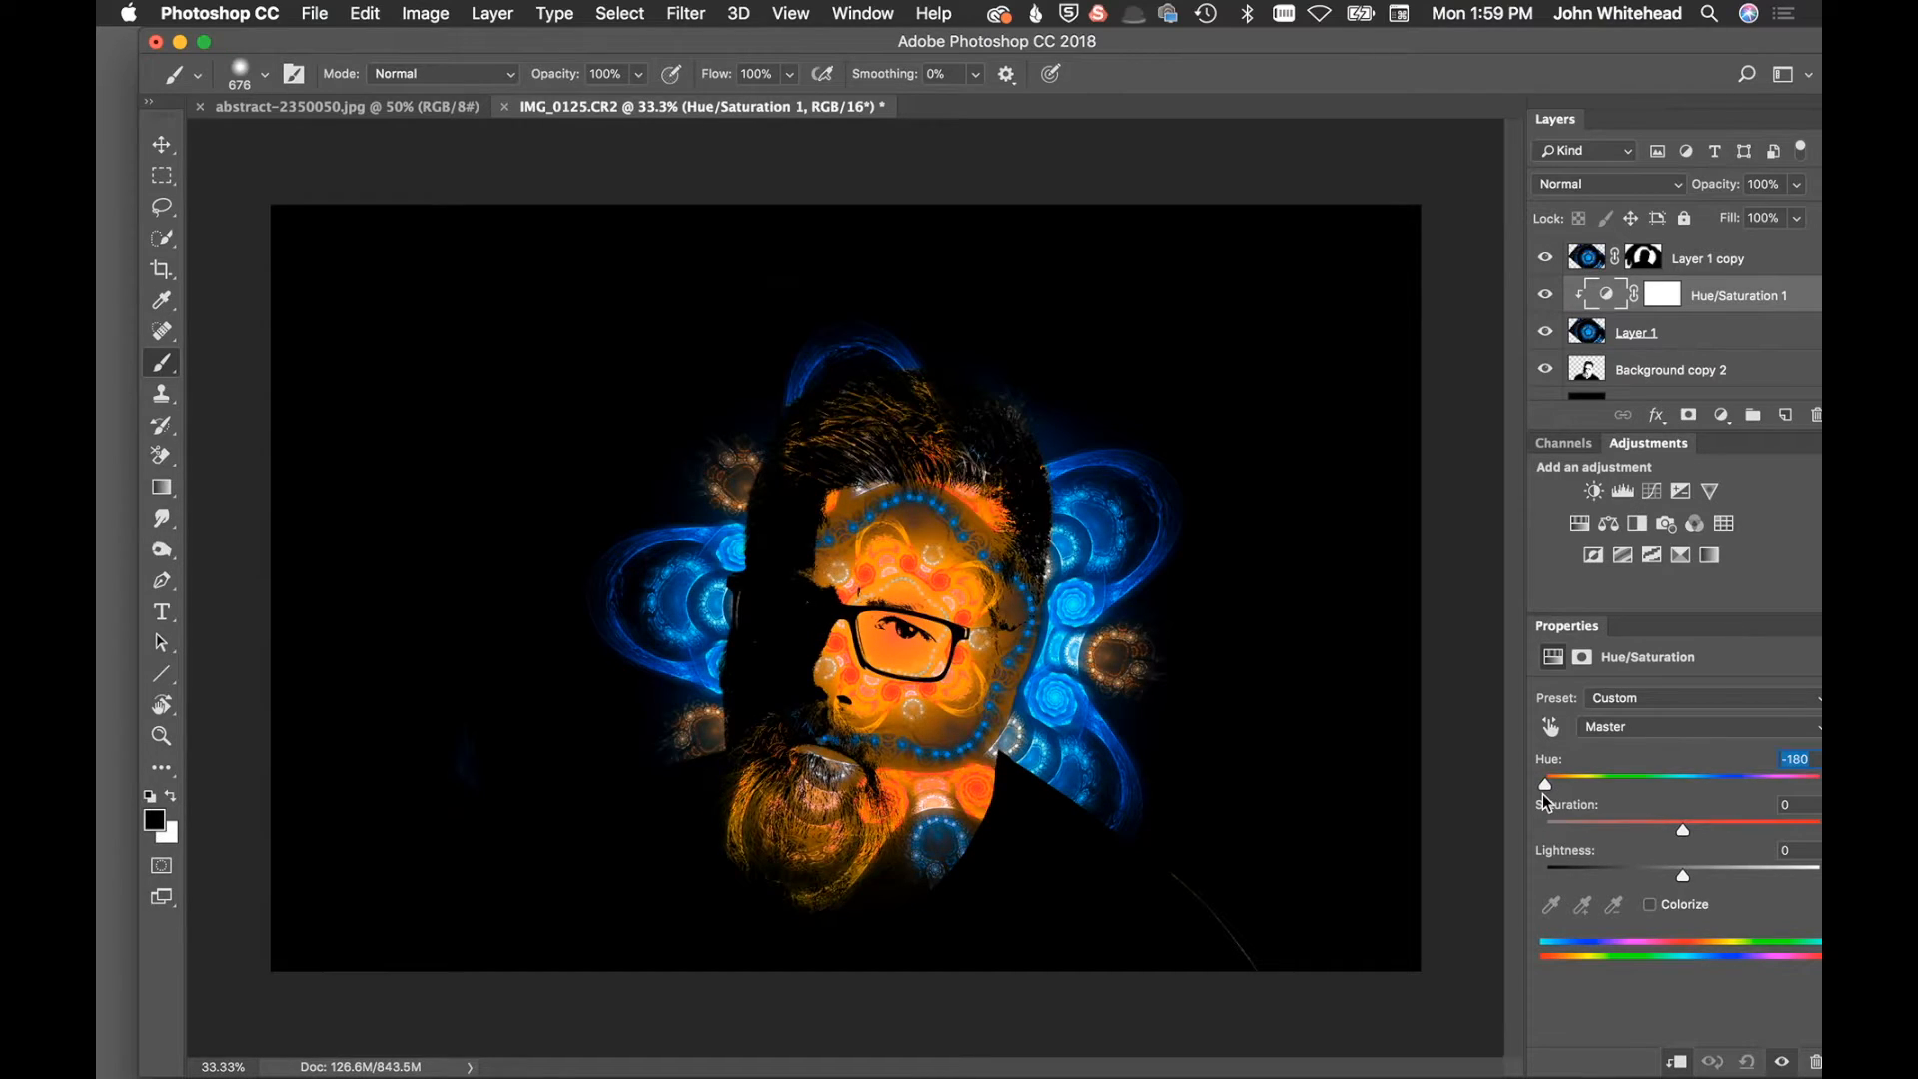
mouse_move(1542, 793)
left_mouse_down()
mouse_move(1777, 778)
mouse_move(1540, 787)
left_mouse_up()
left_click(1544, 294)
left_click(1544, 294)
left_click(1543, 295)
left_click(1544, 294)
left_click(1545, 296)
left_click(1546, 298)
Add a Curves adjustment above Hue/Saturation 1 and raise the midtones from input 117 to output 147
left_click(1602, 338)
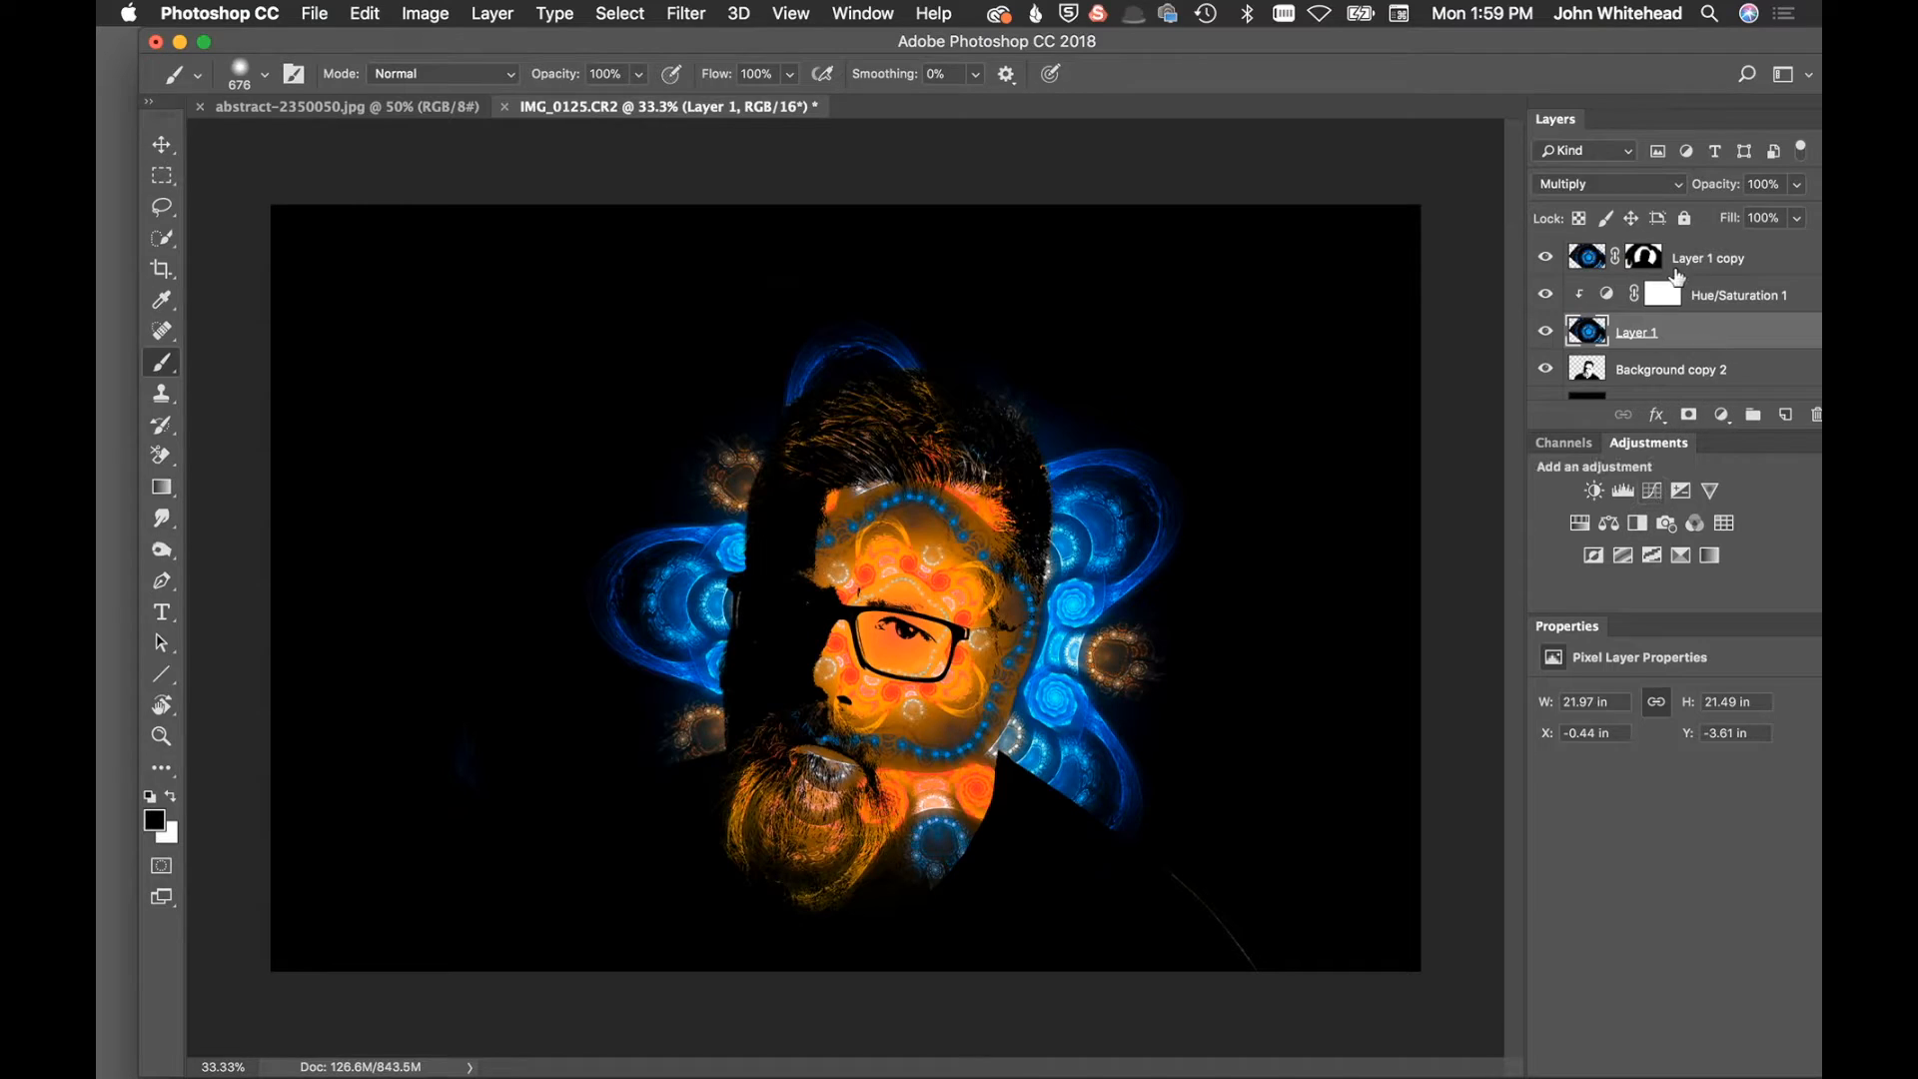
left_click(1600, 295)
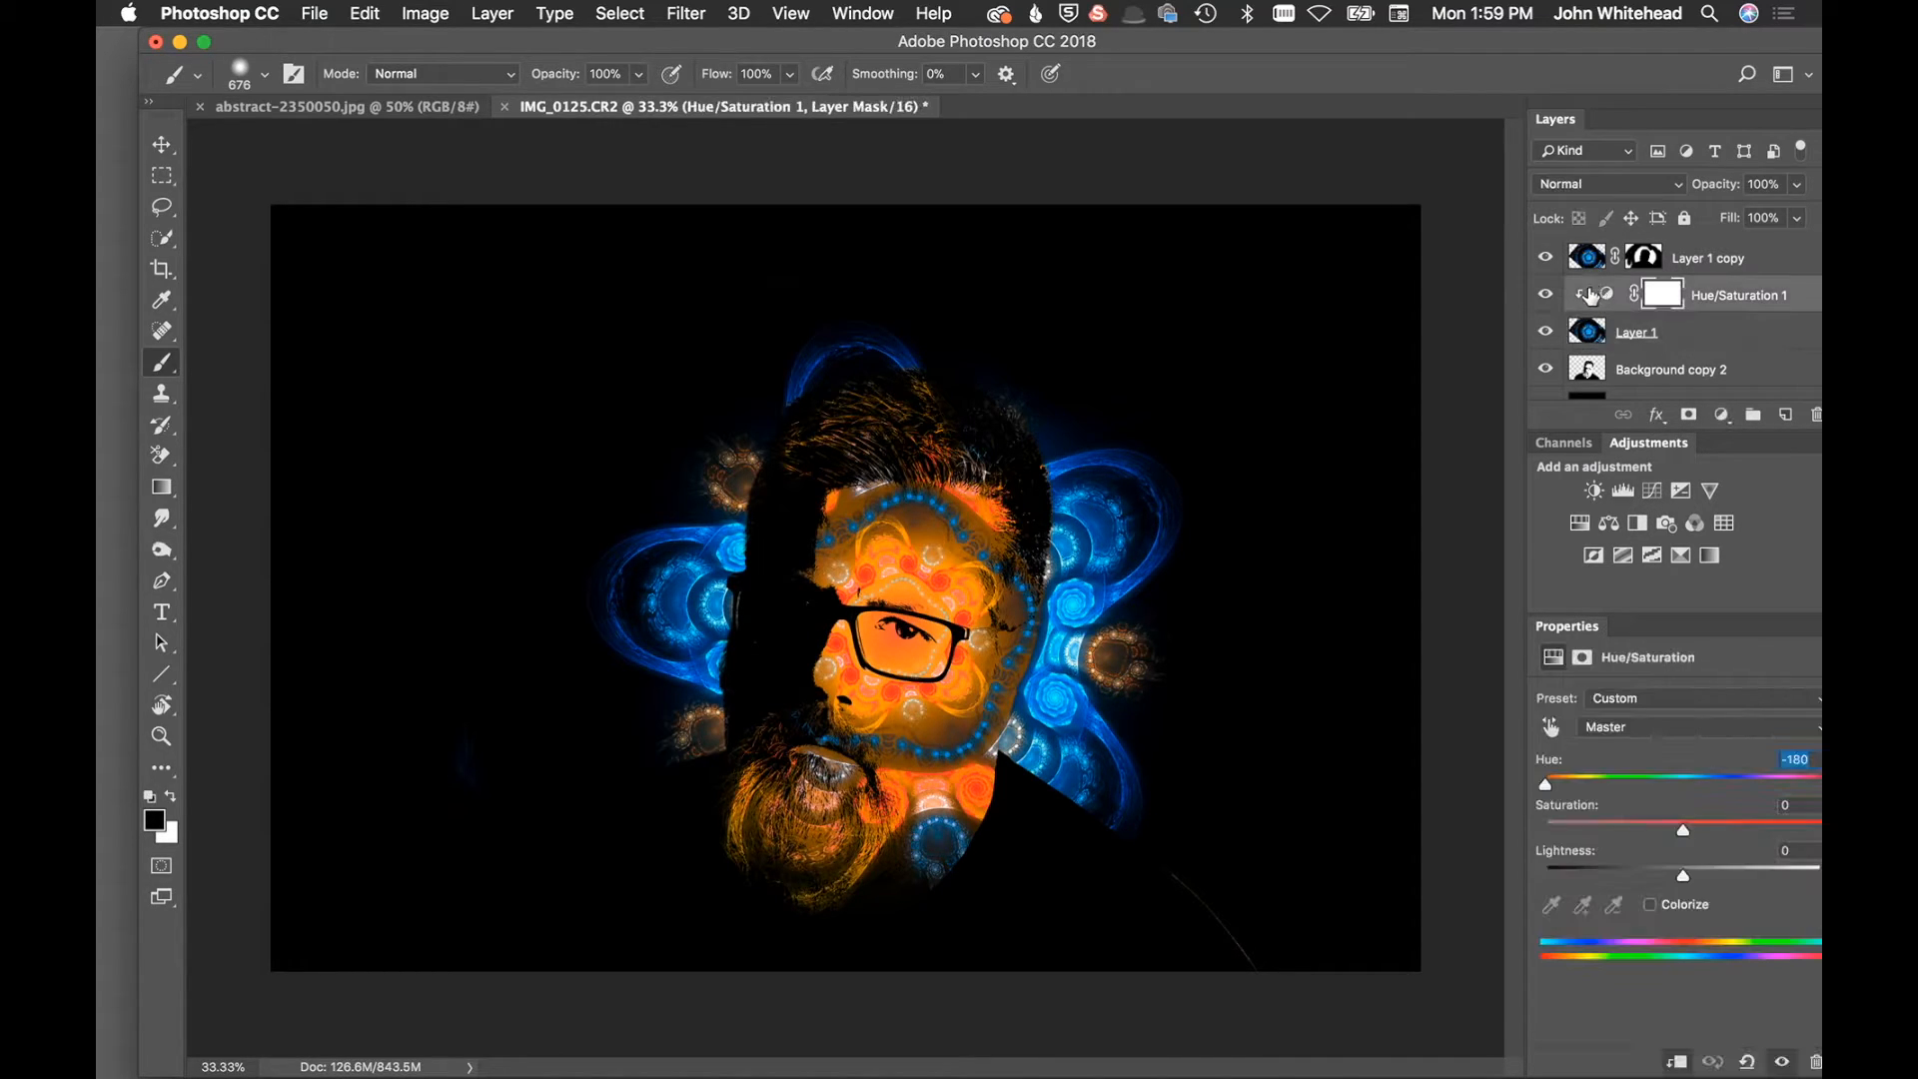
left_click(1650, 490)
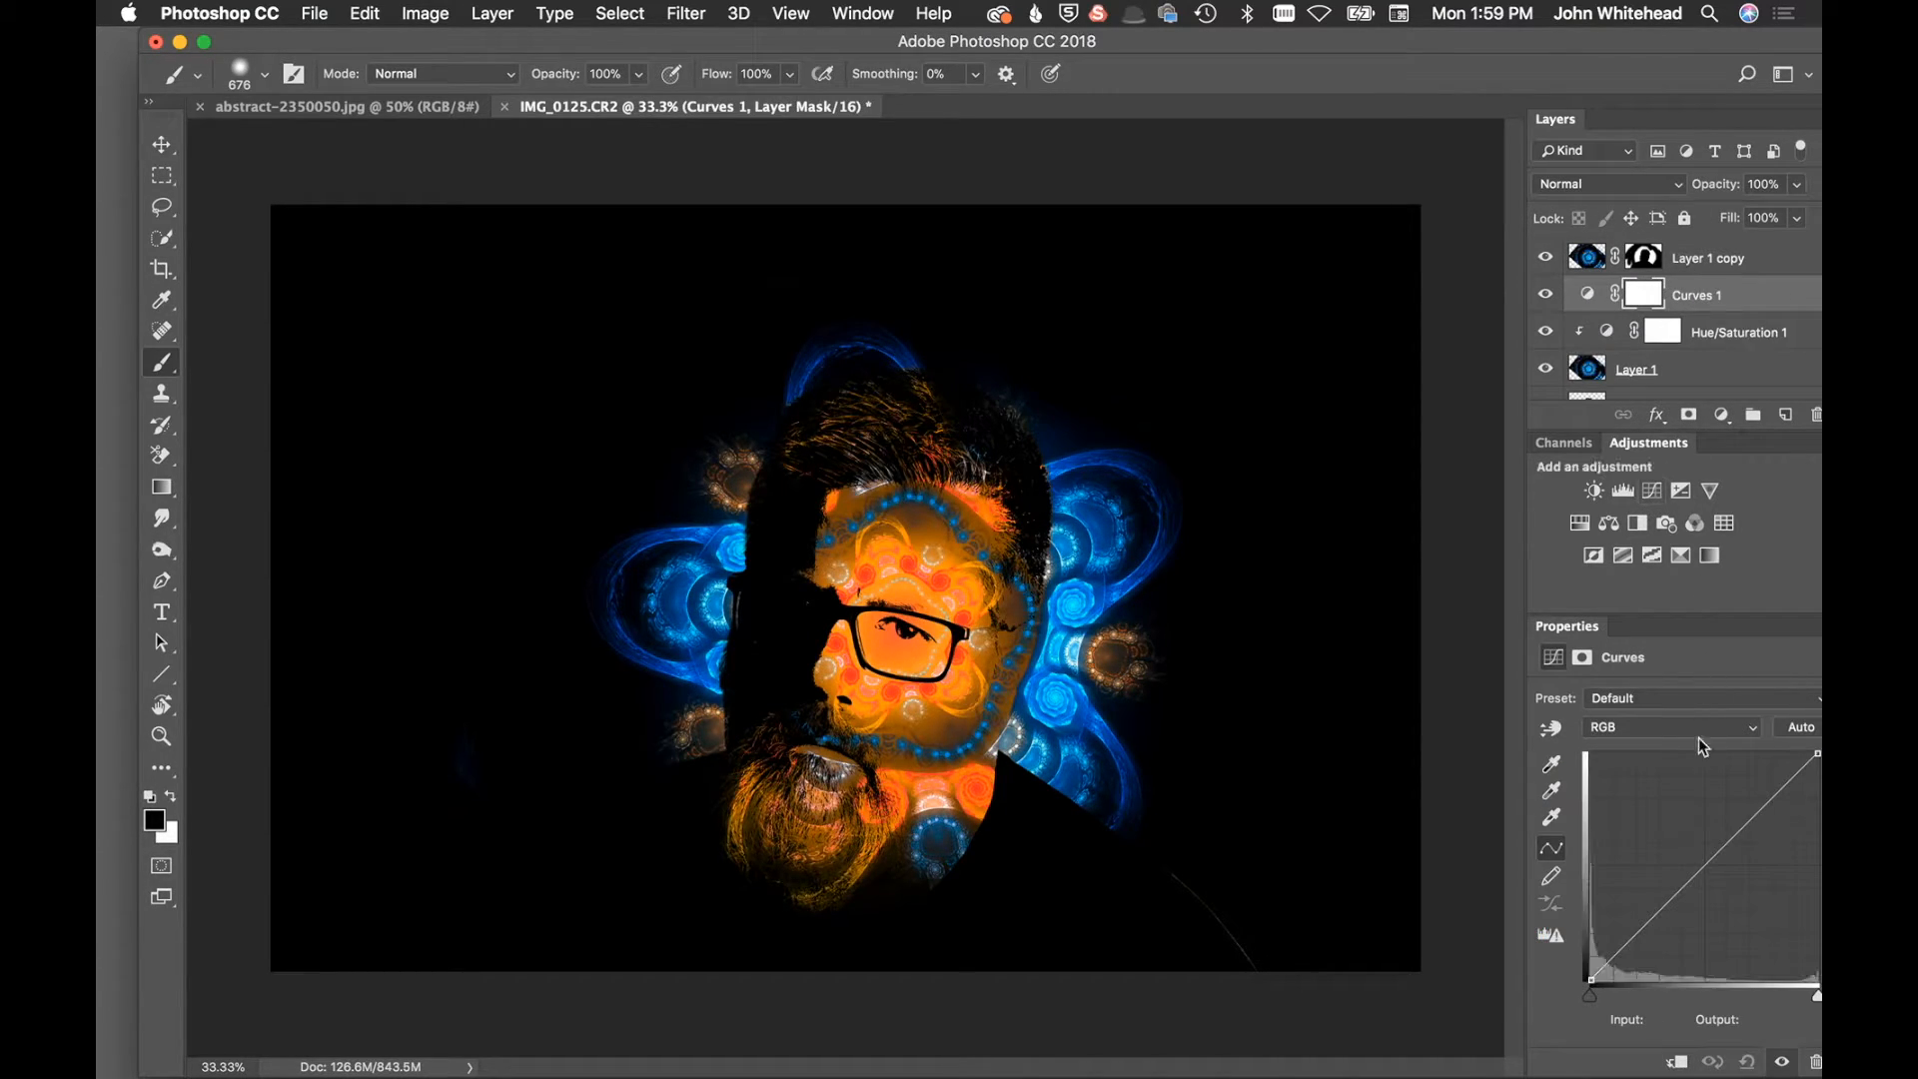
left_click_drag(1696, 873, 1694, 848)
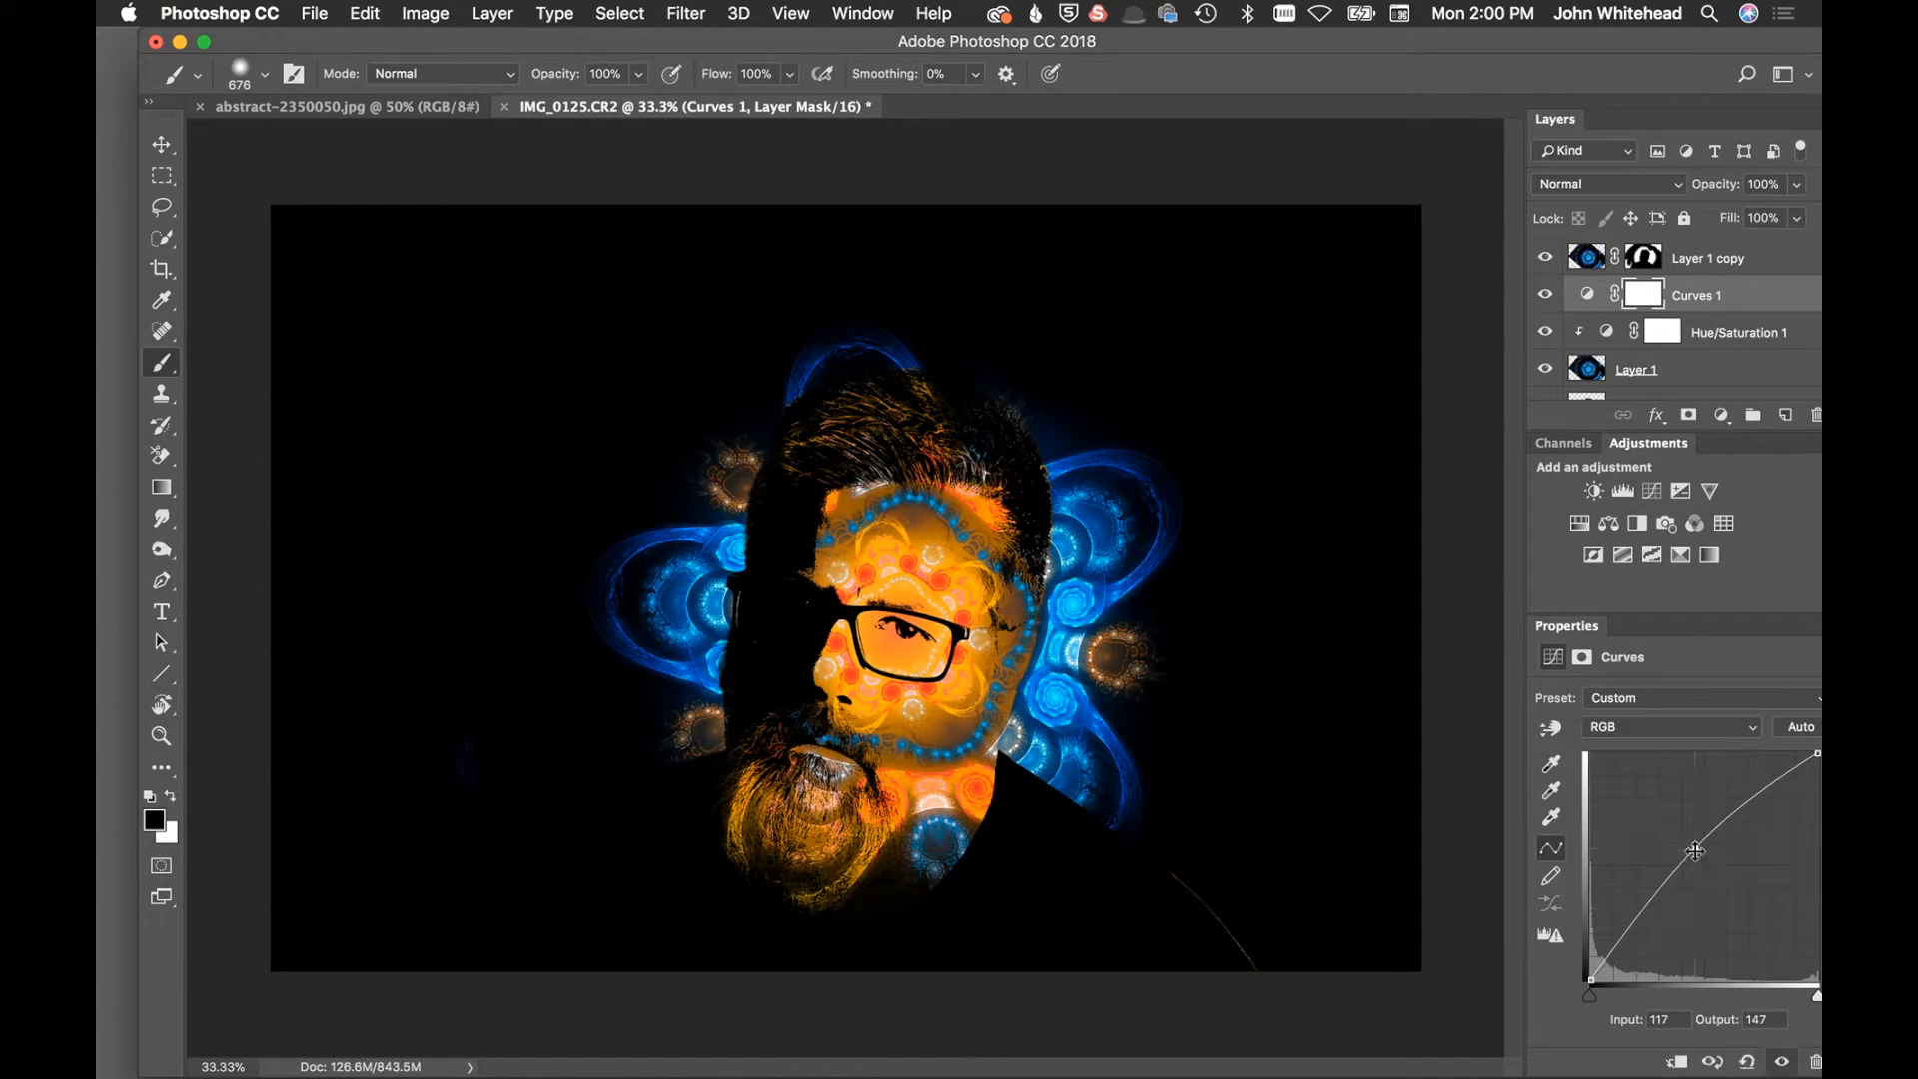
Invert the Curves 1 mask and paint white with a 340 px brush over the eye and nose area to brighten it
key("super+i")
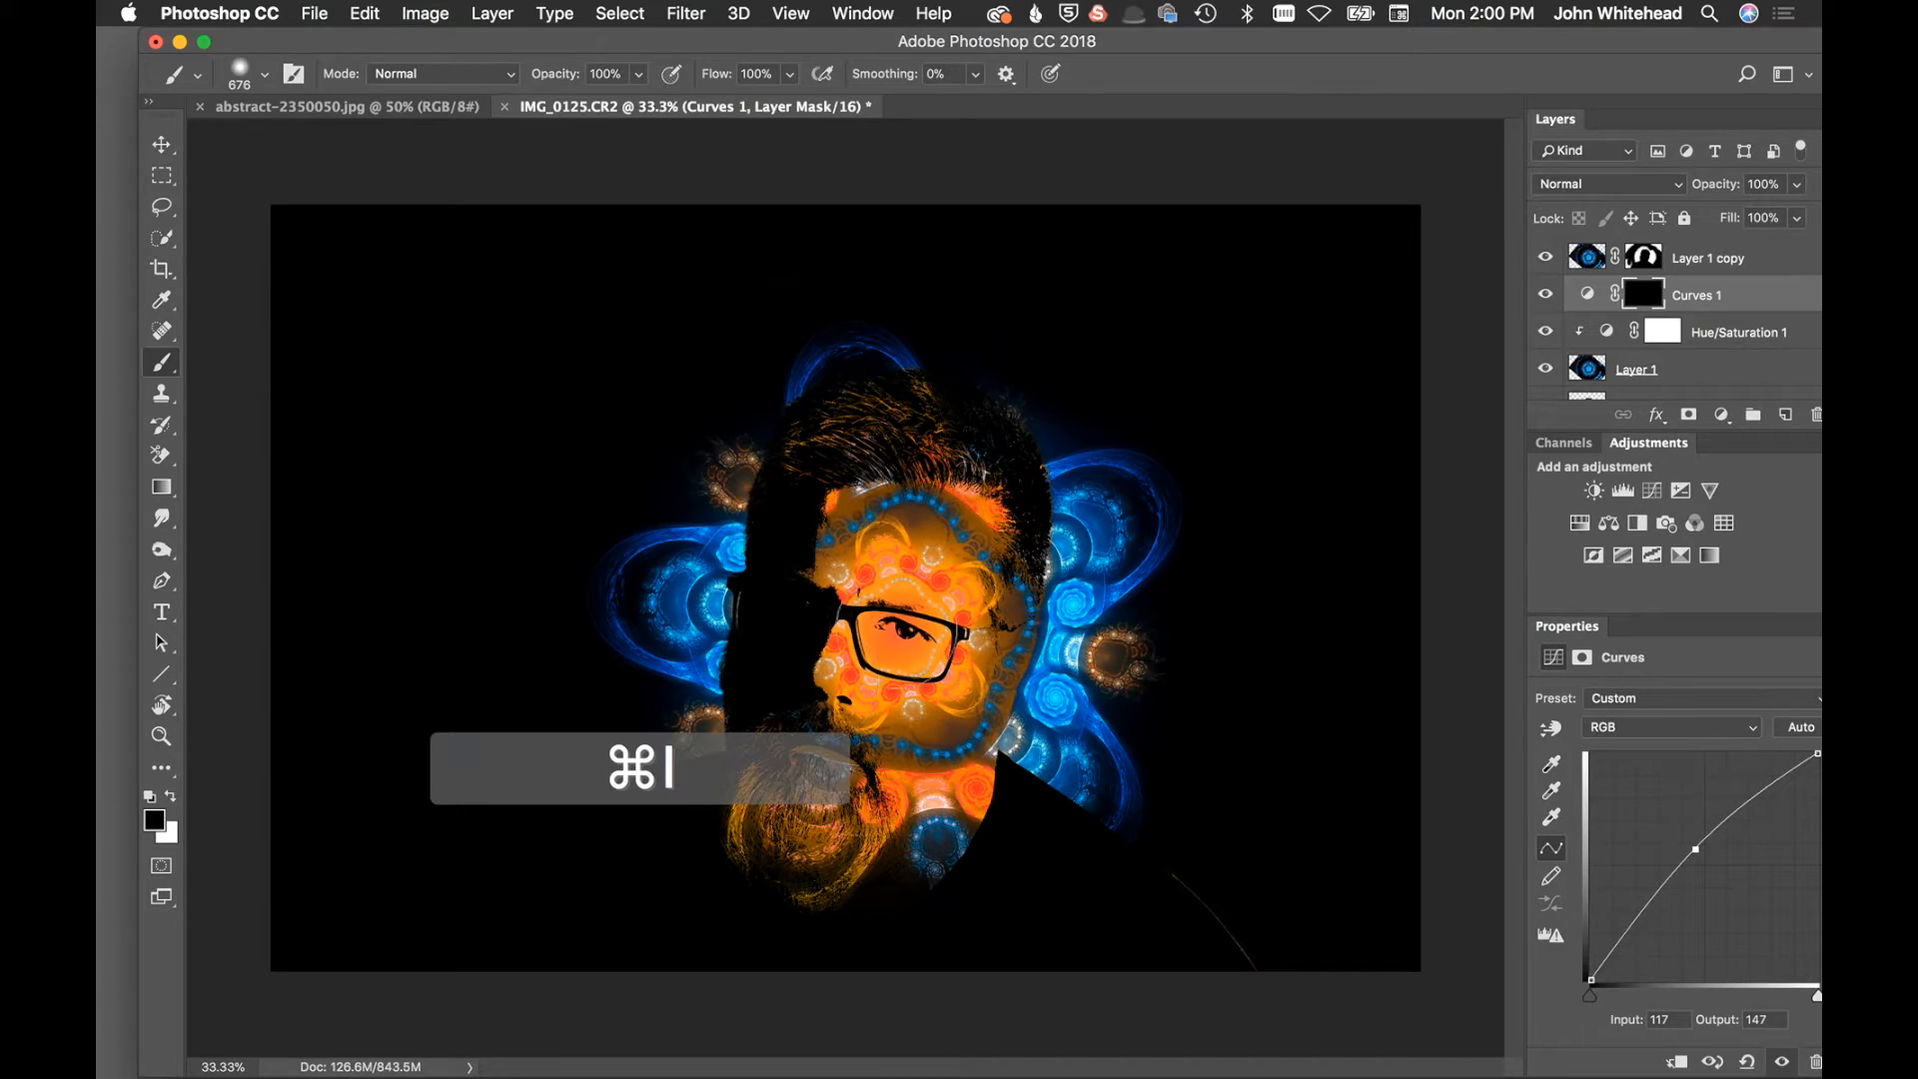
left_click_drag(924, 635, 864, 636)
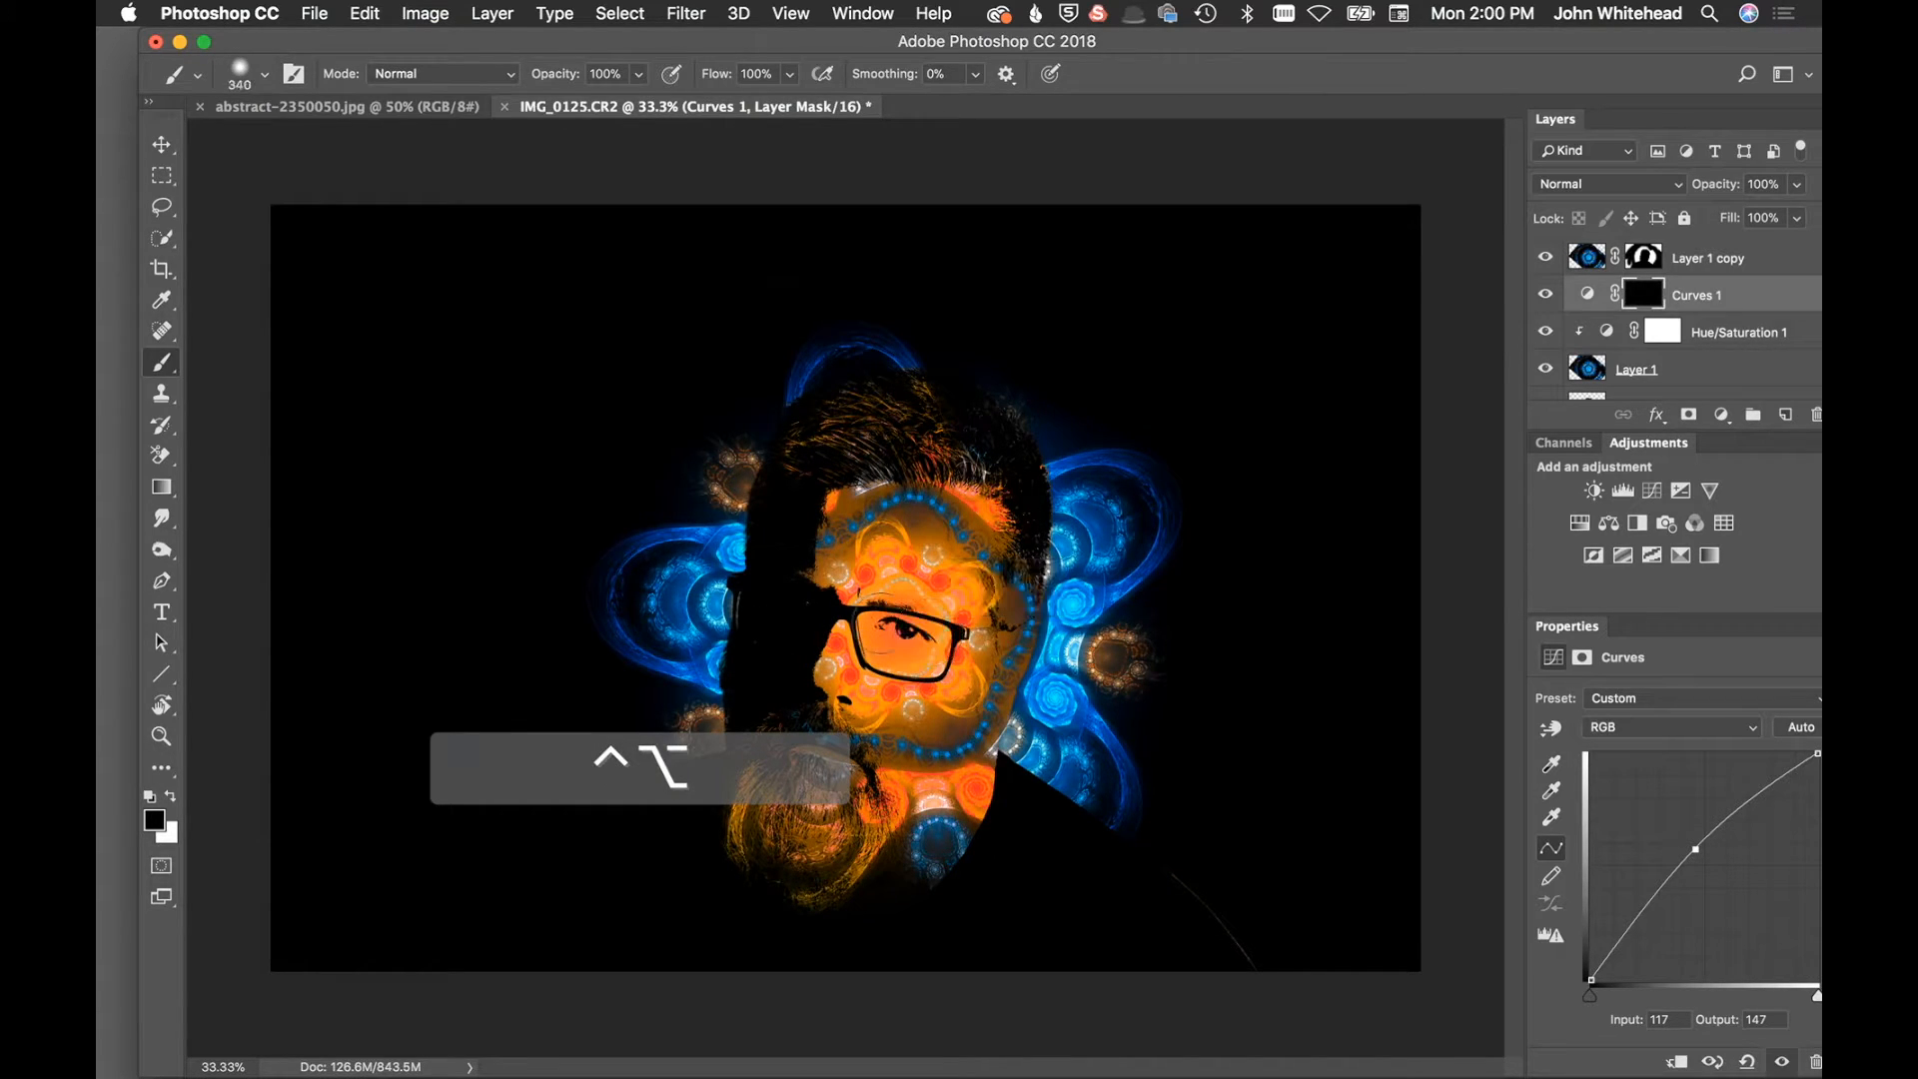
key("x")
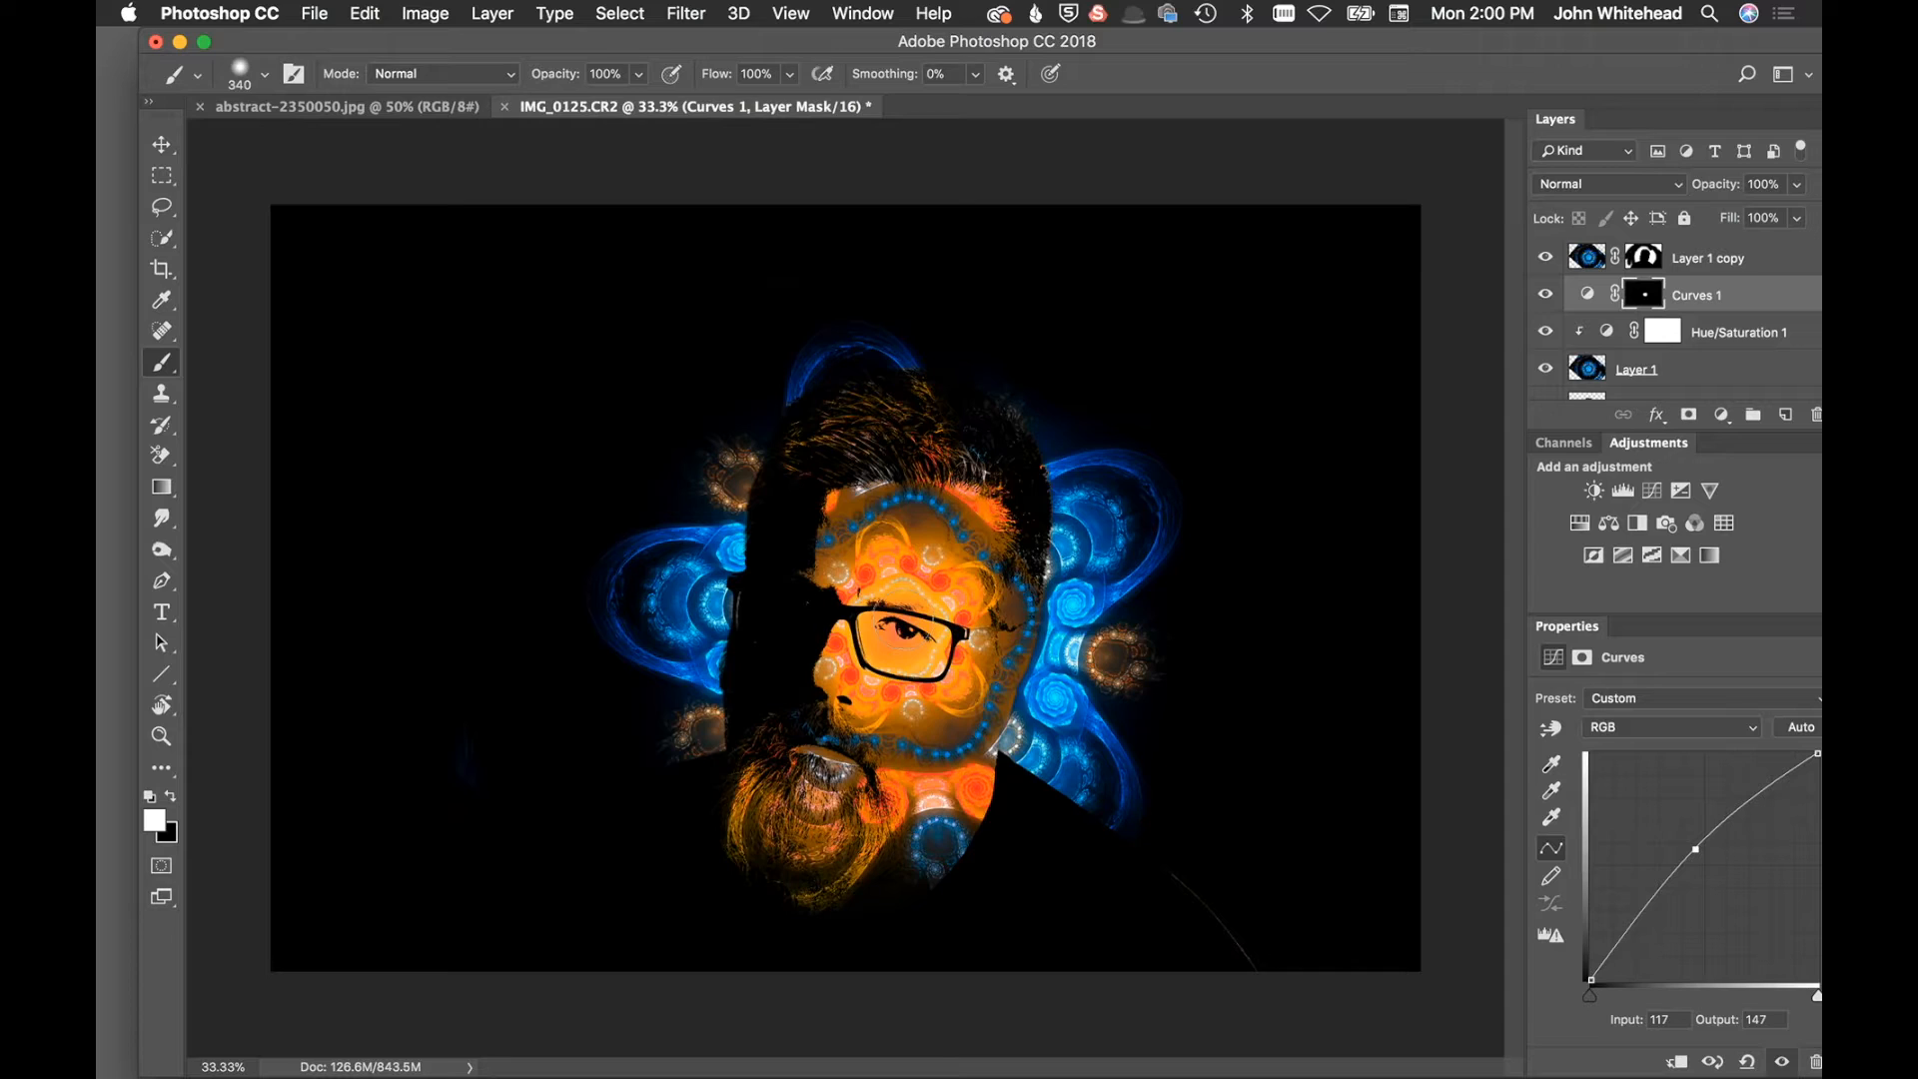
left_click(844, 677)
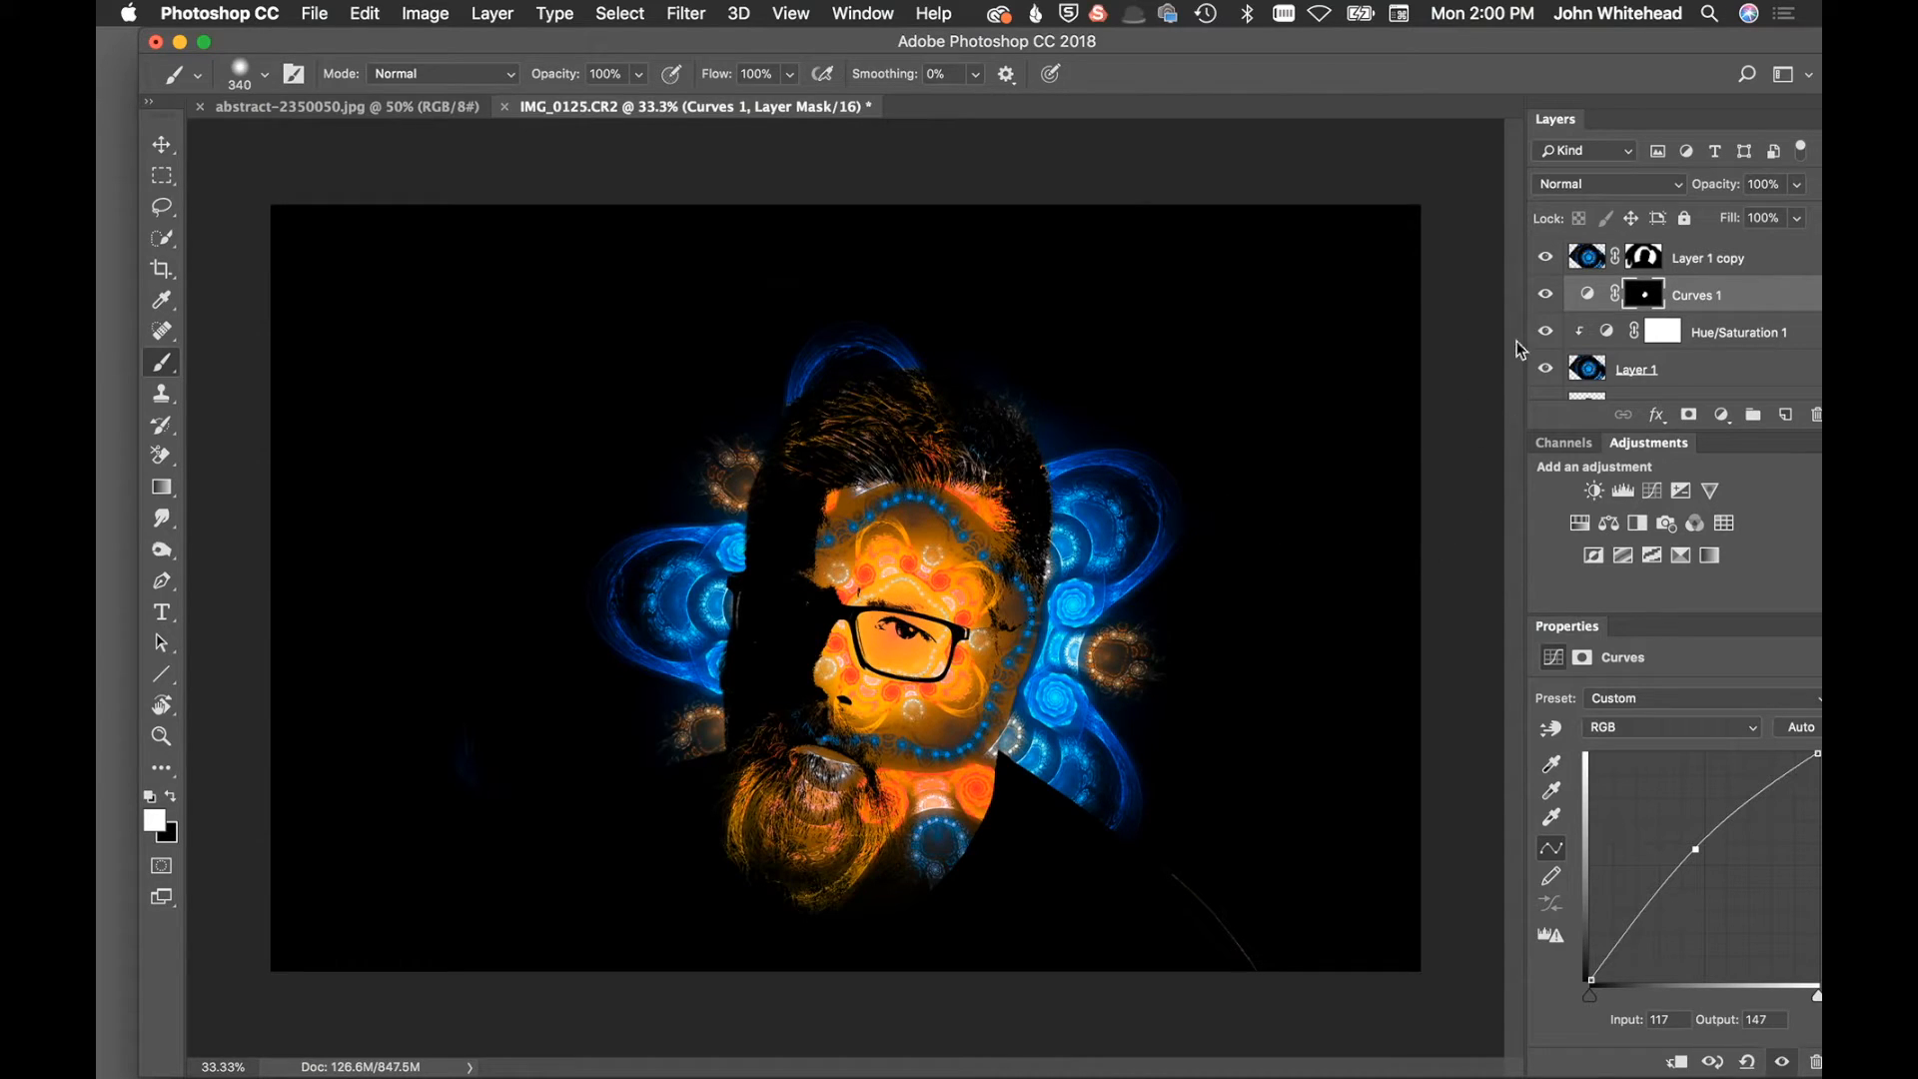
Set the Curves 1 blend mode to Luminosity, toggling the layer's visibility before and after the change to compare the effect
left_click(1545, 295)
left_click(1545, 294)
left_click(1545, 295)
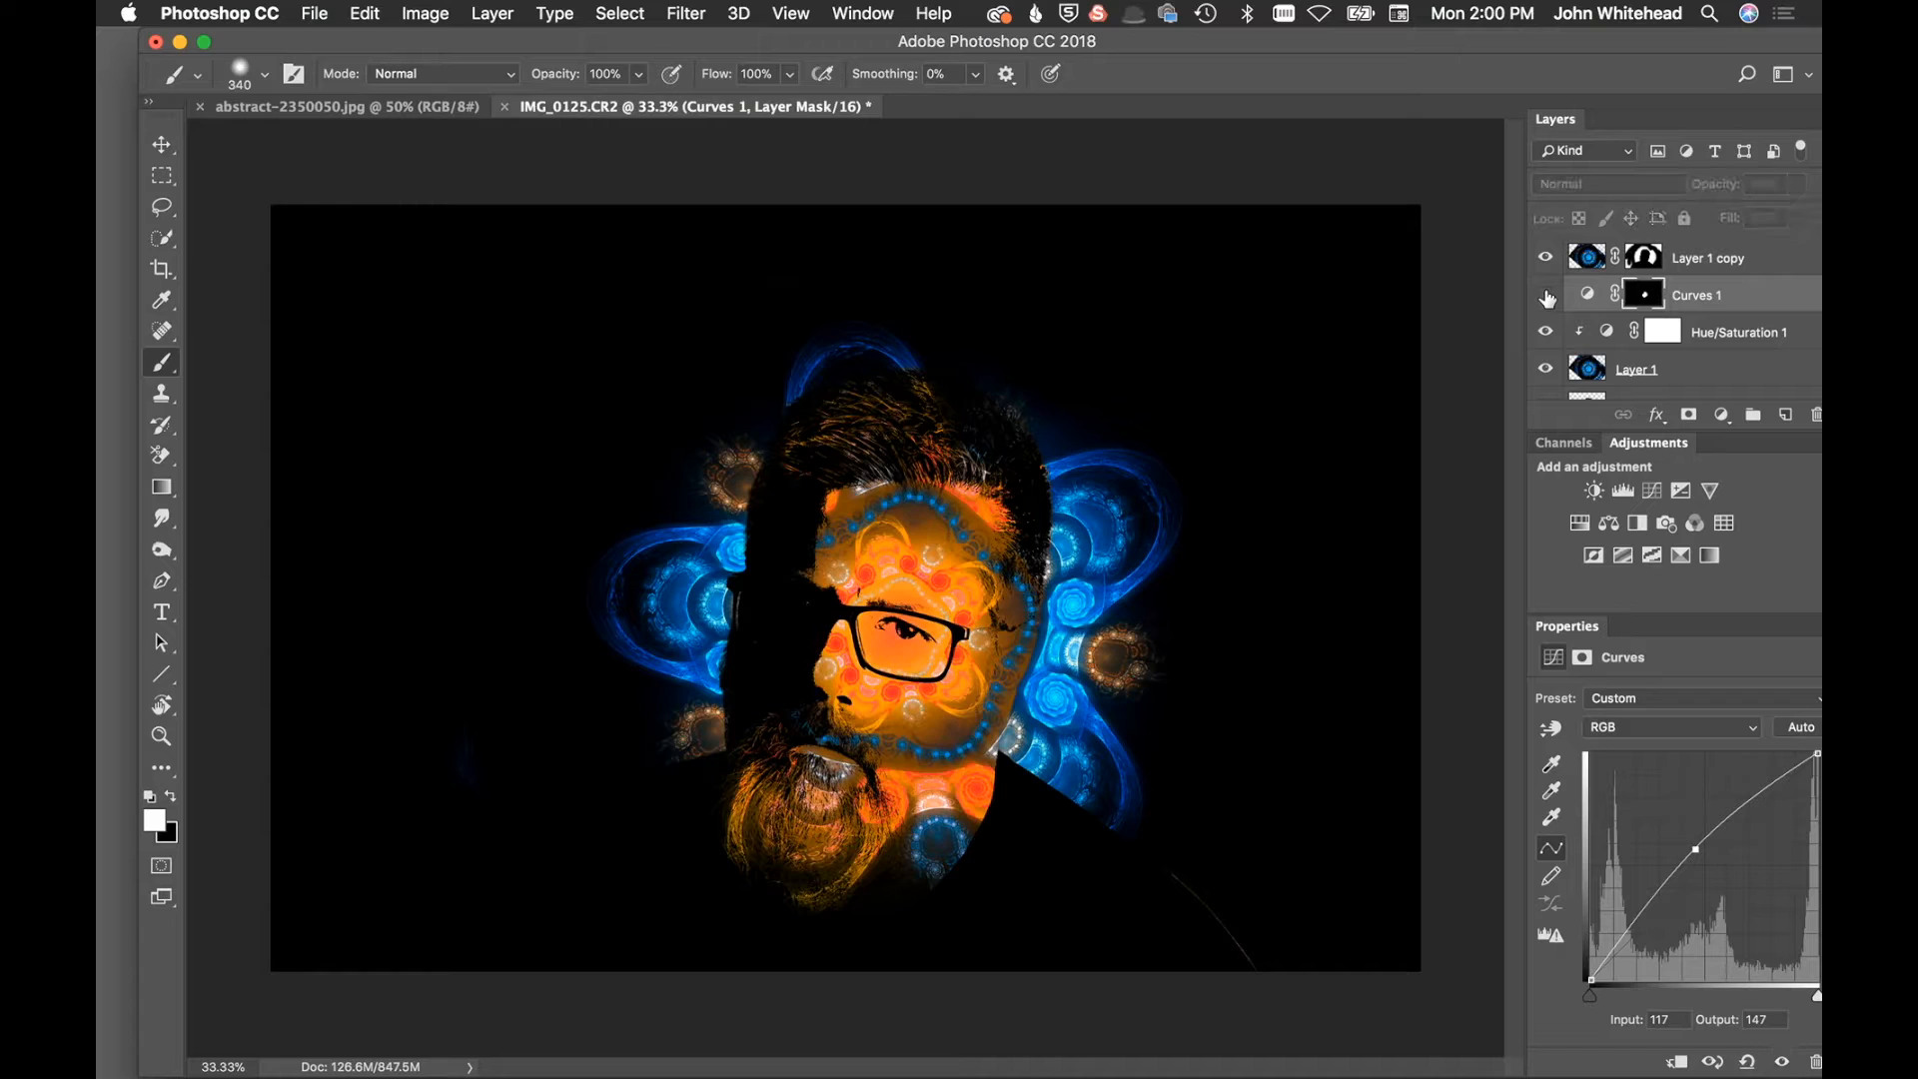
left_click(1545, 295)
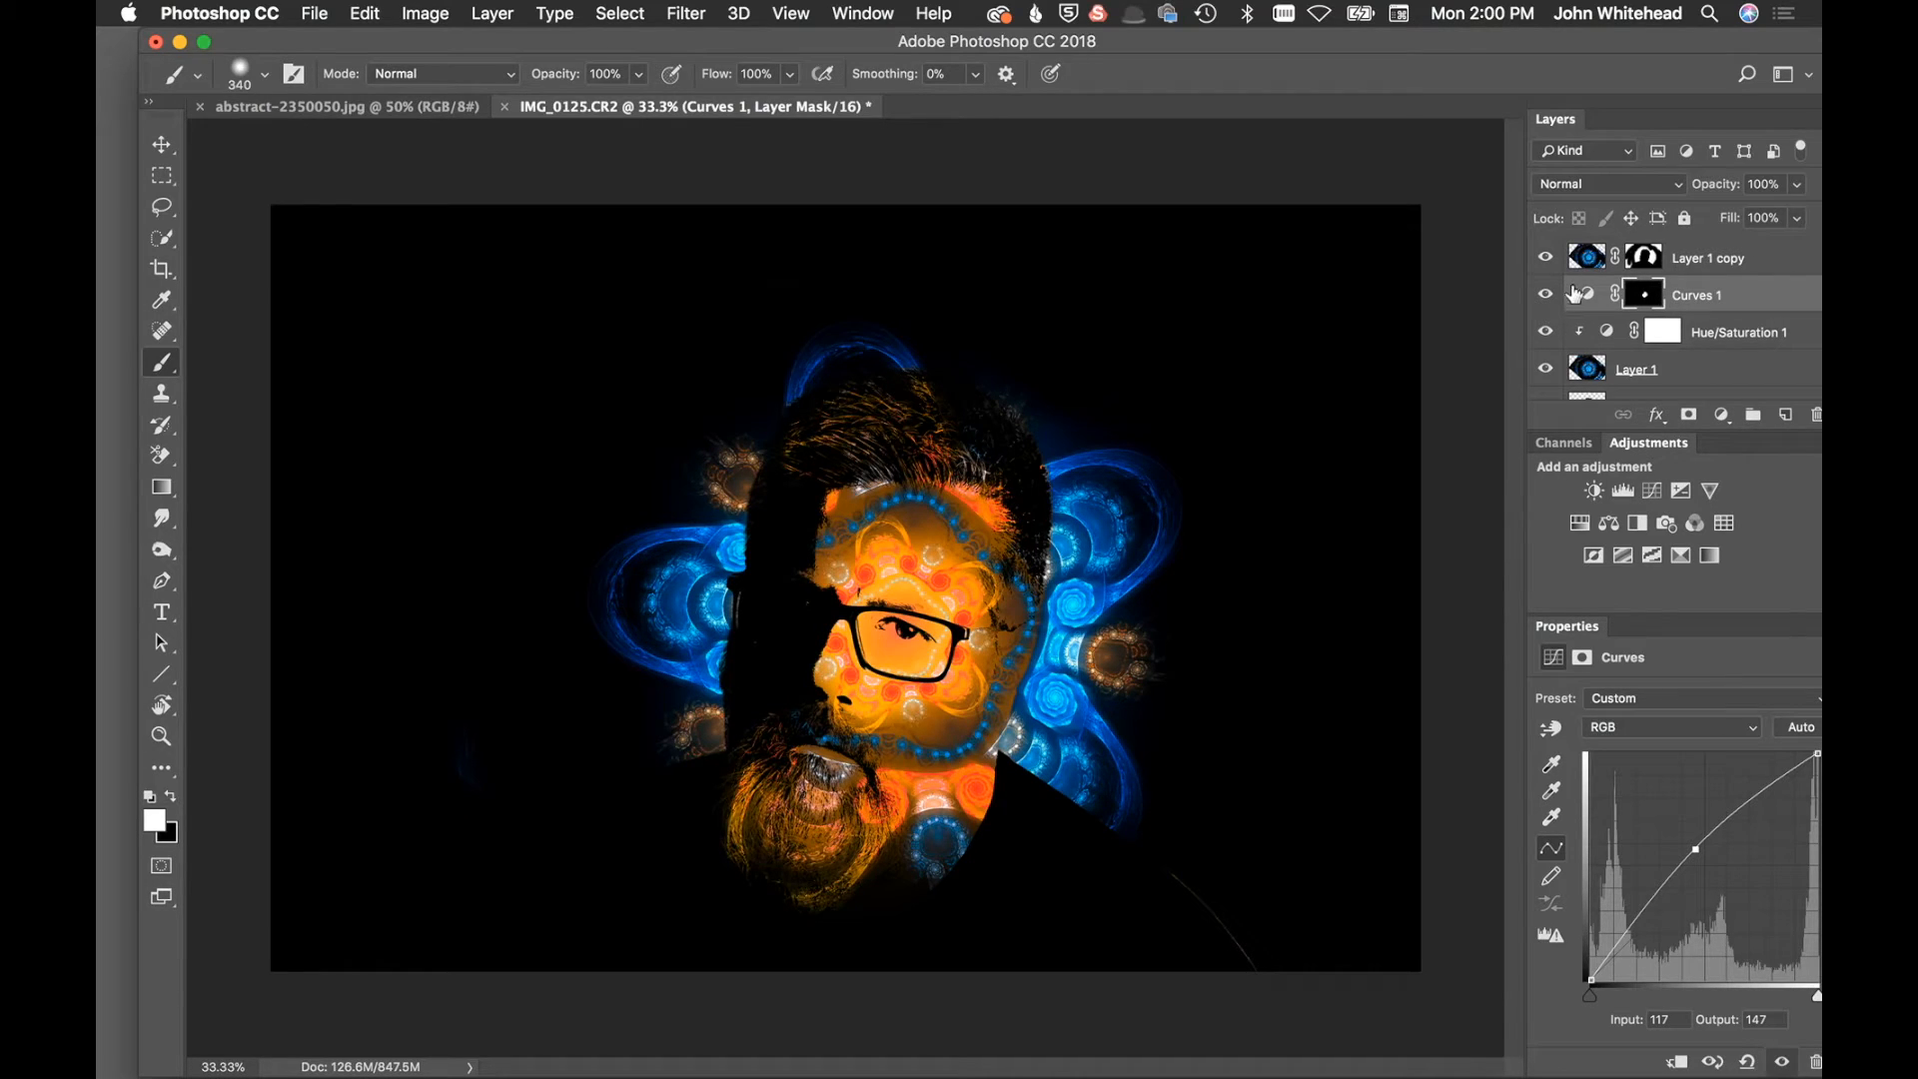
left_click(1585, 184)
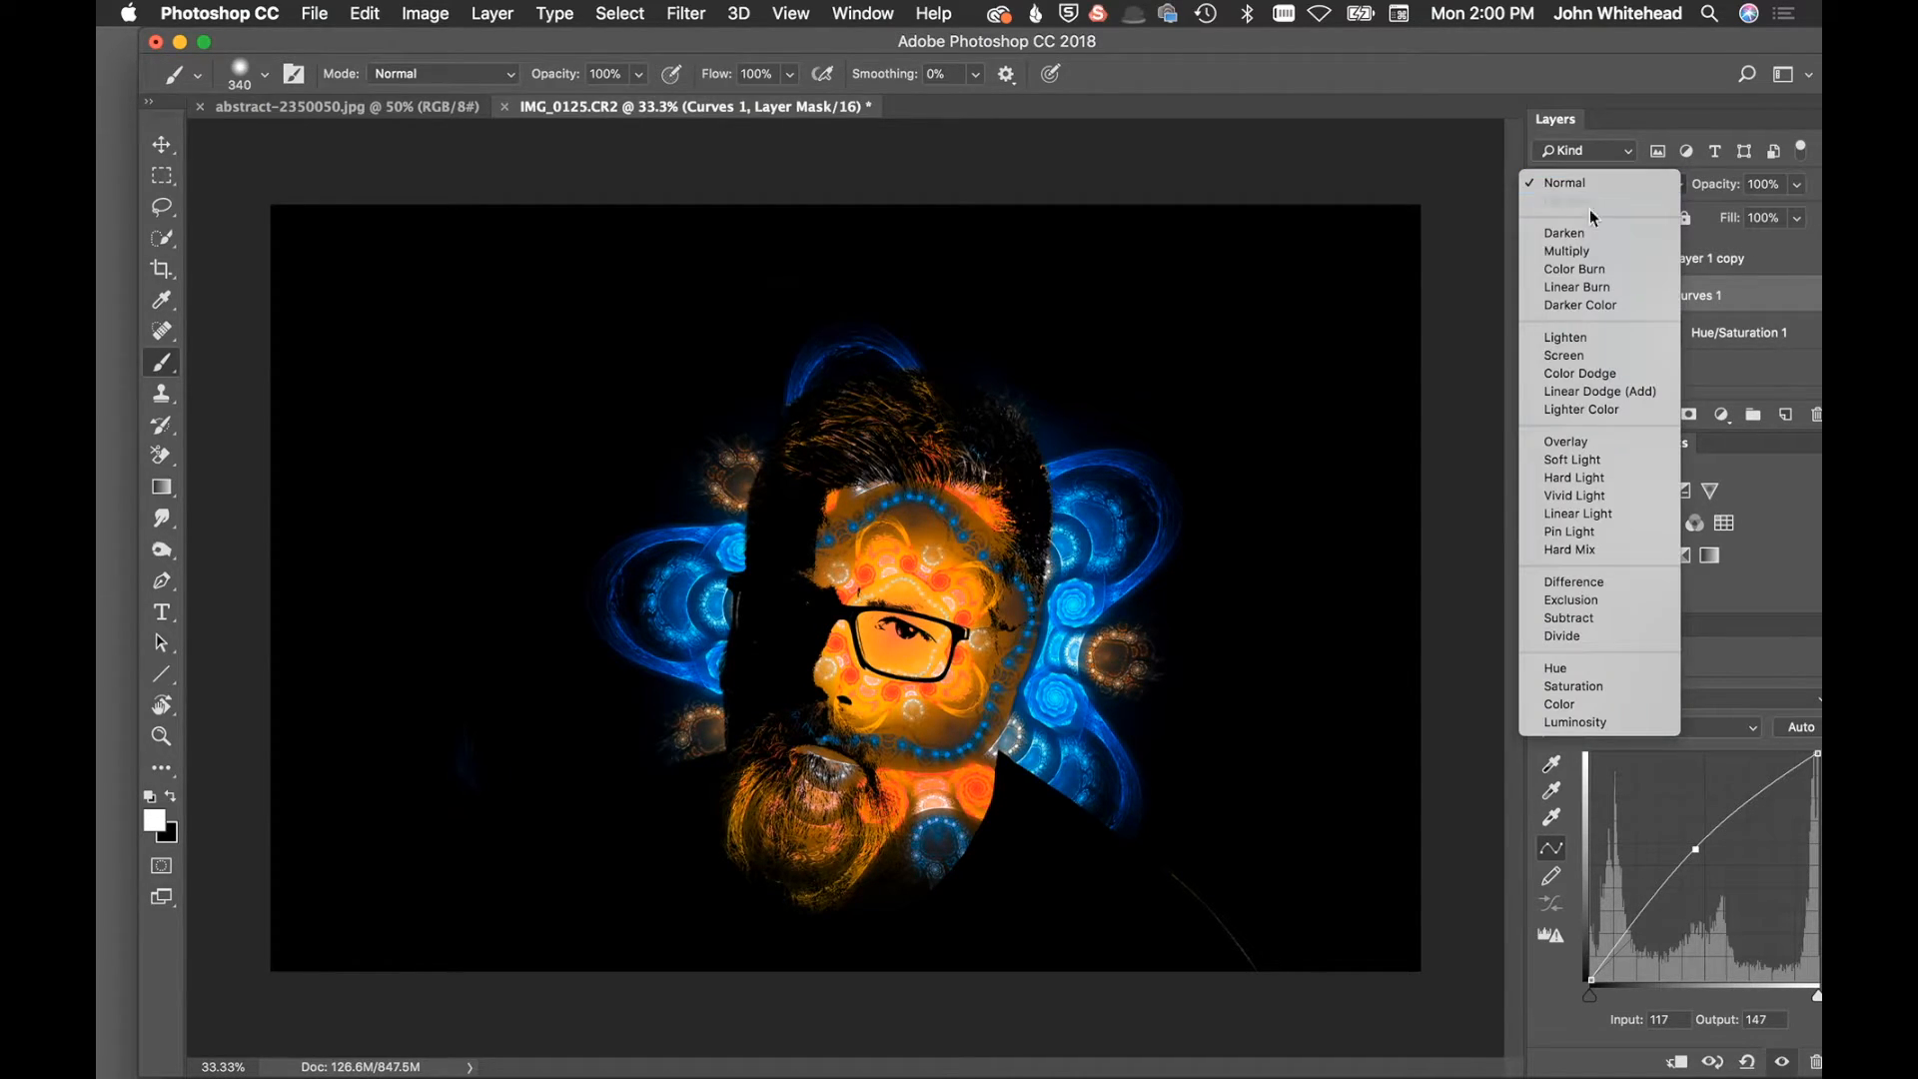
left_click(1583, 722)
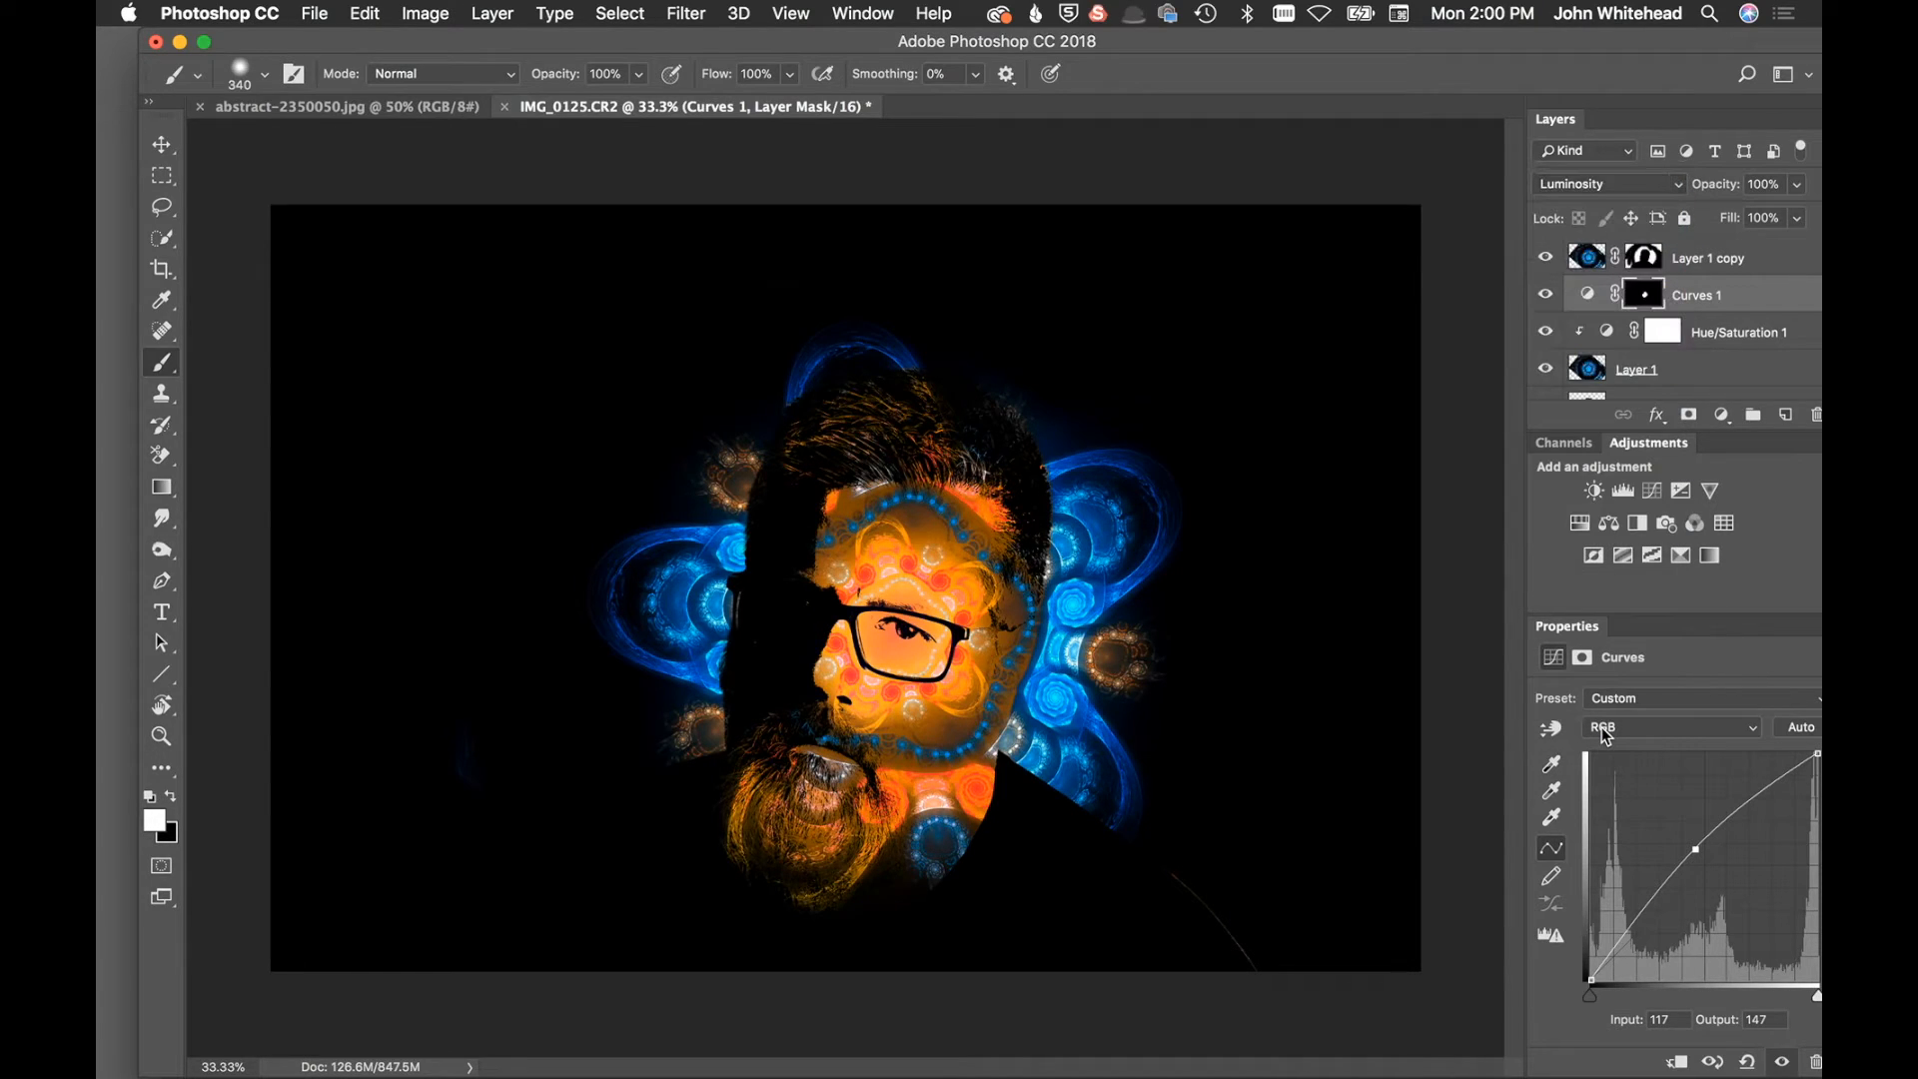
left_click(1545, 296)
left_click(1545, 297)
Inspect the pattern on the face, glasses and beard up close, and return to the full portrait view
key("super+equal")
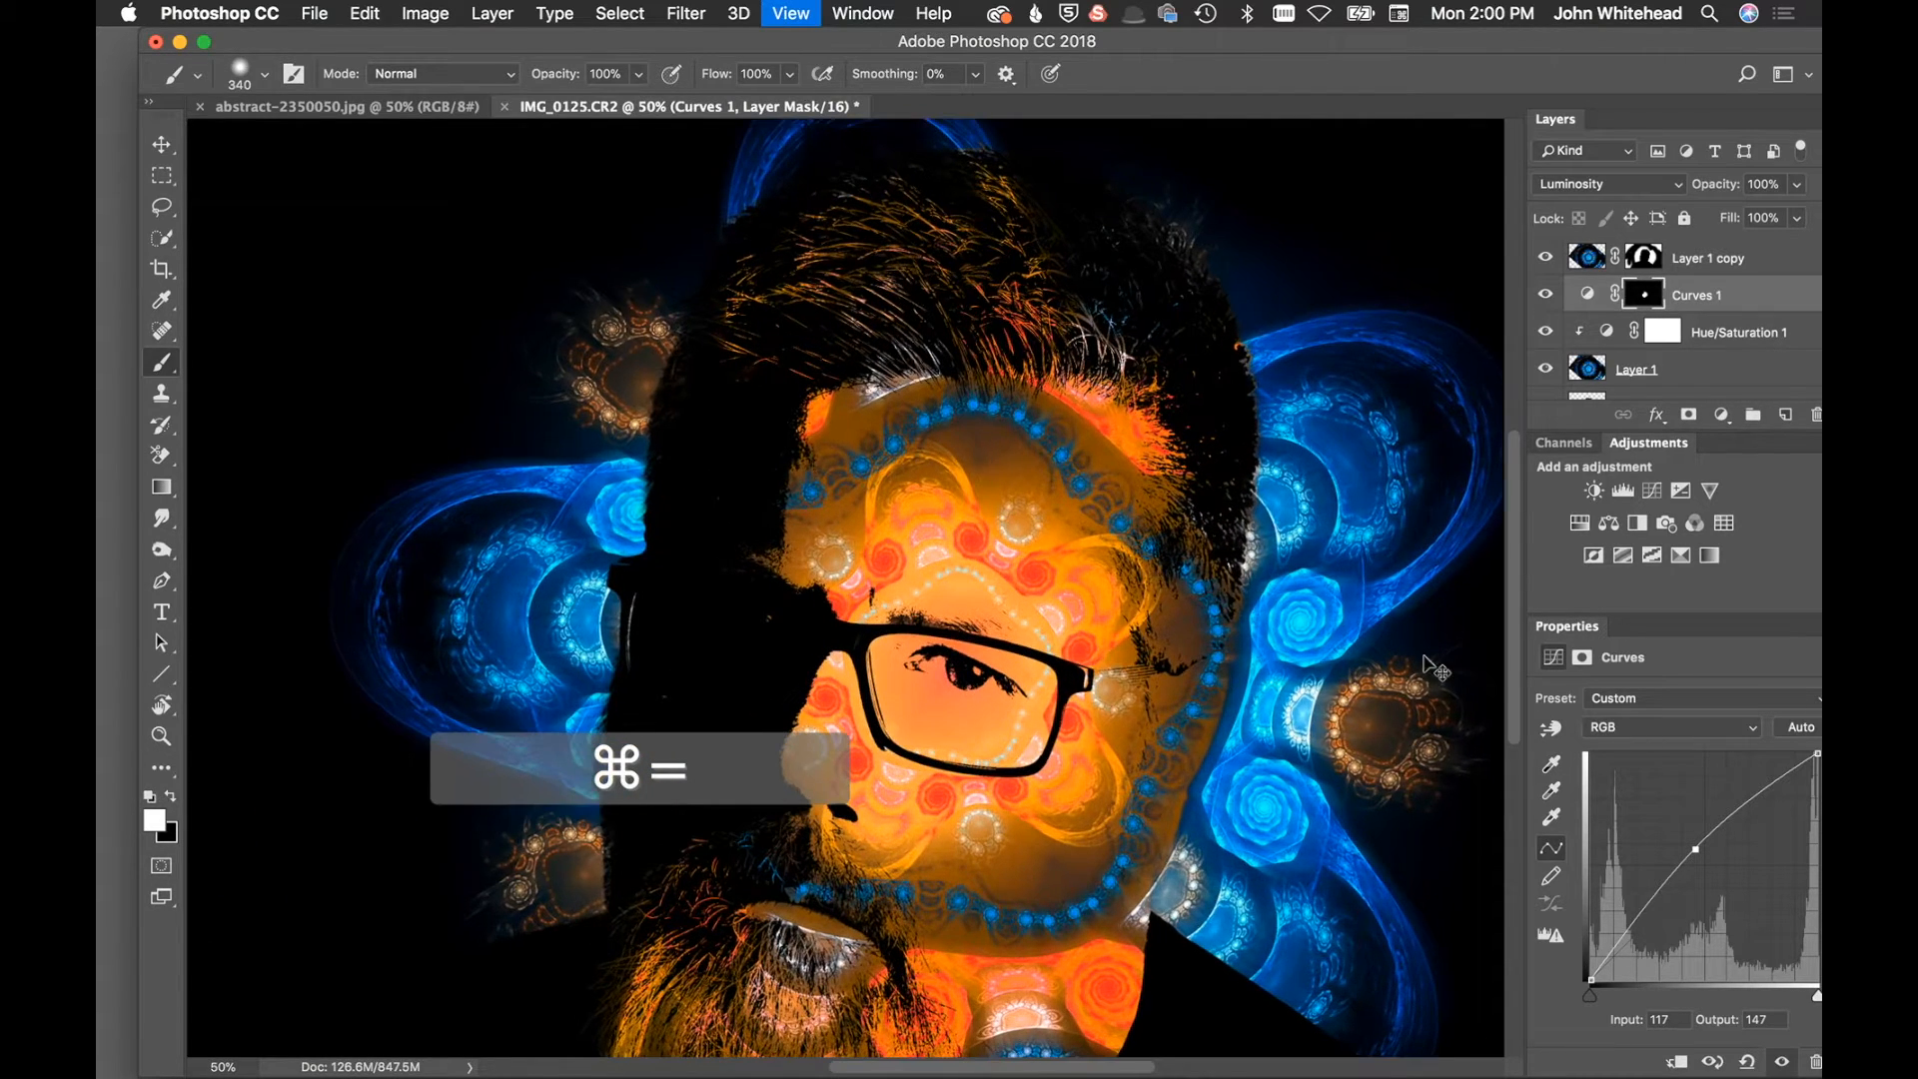
left_click_drag(861, 811, 846, 576)
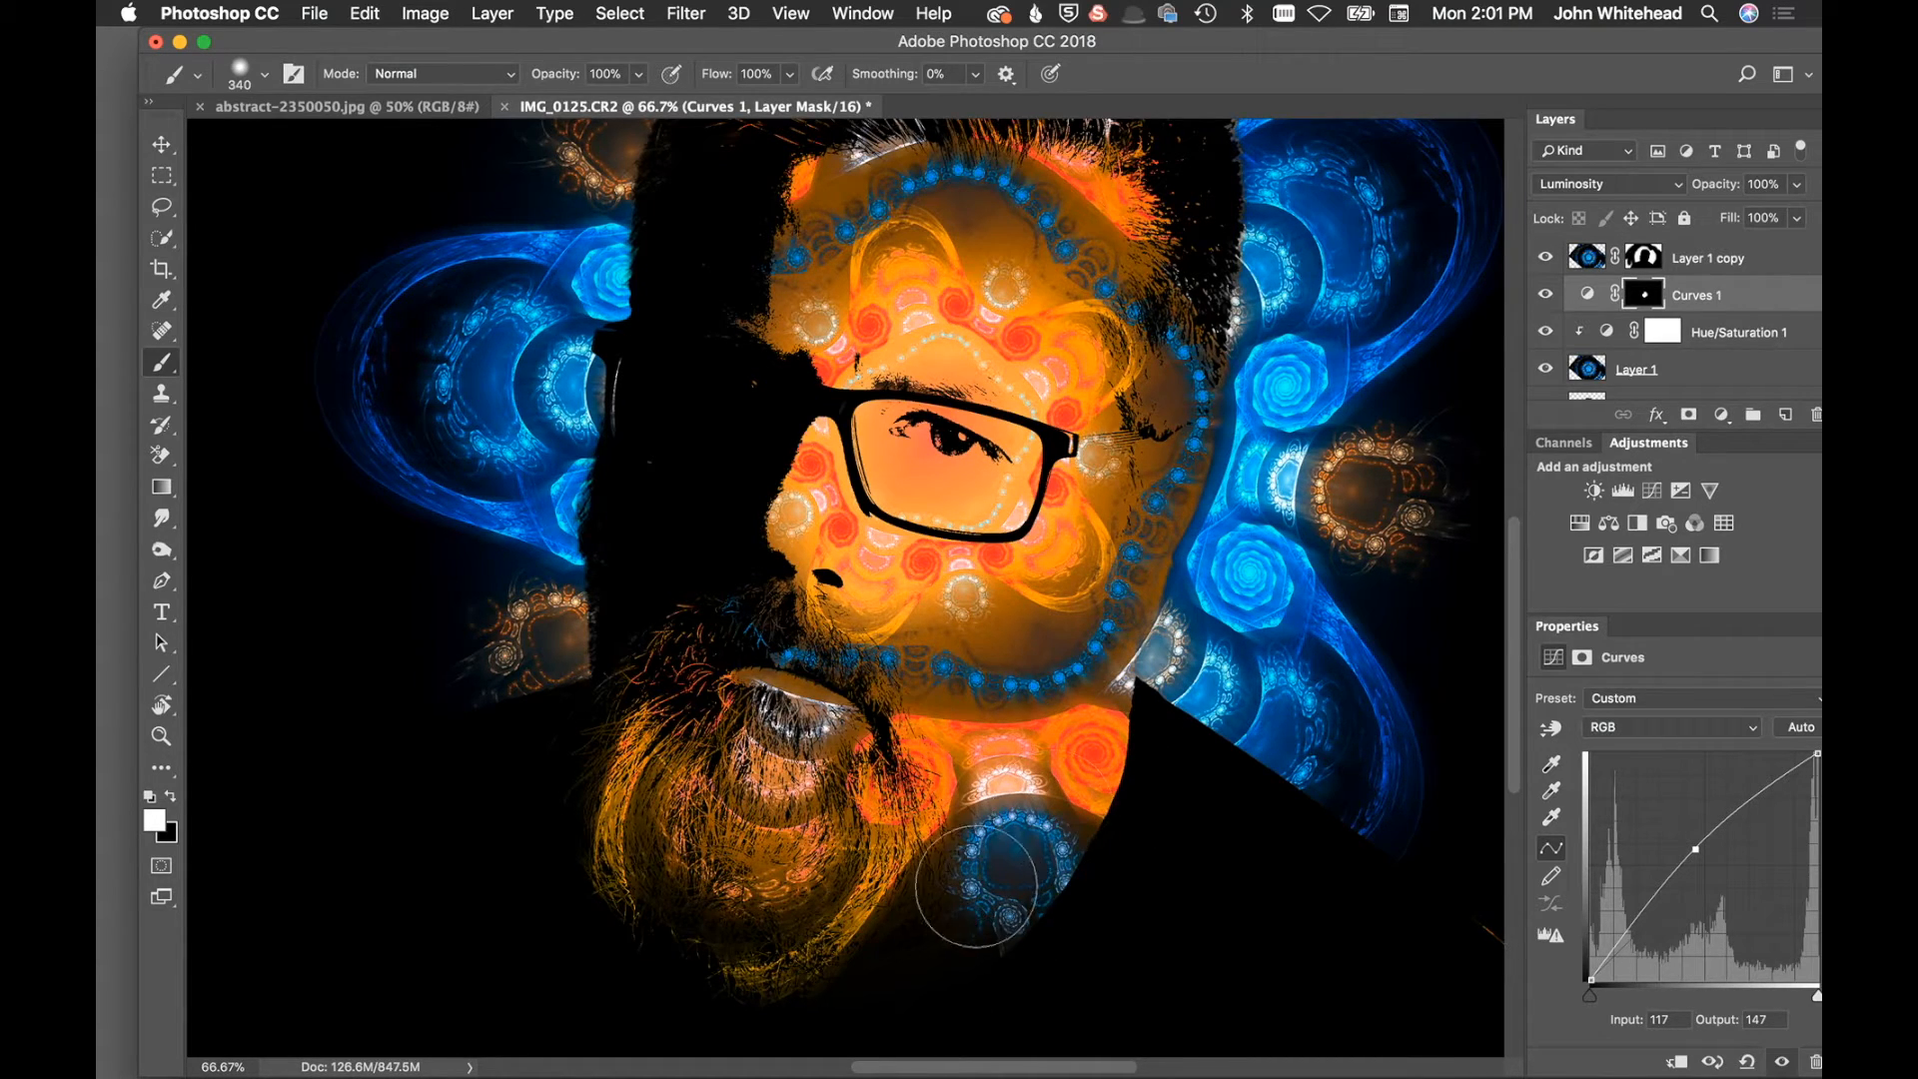
key("super+minus")
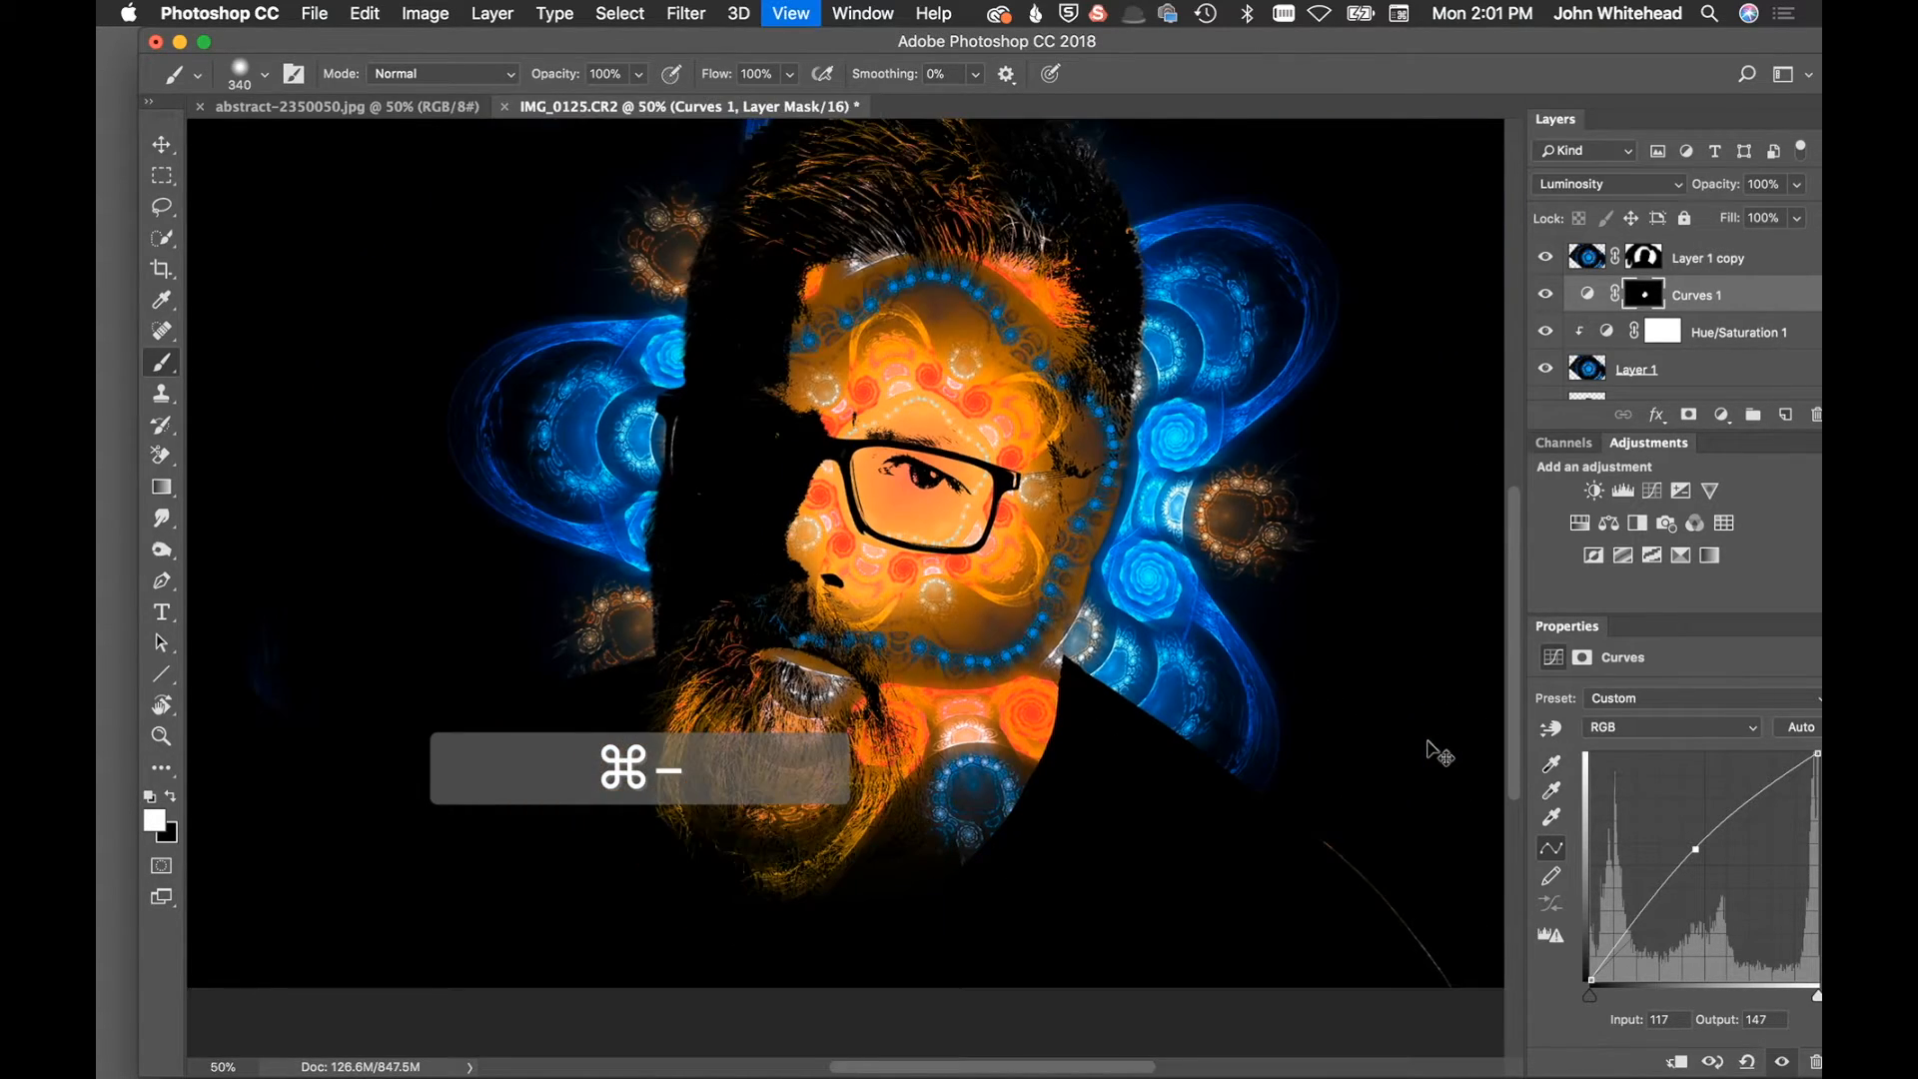
key("super+minus")
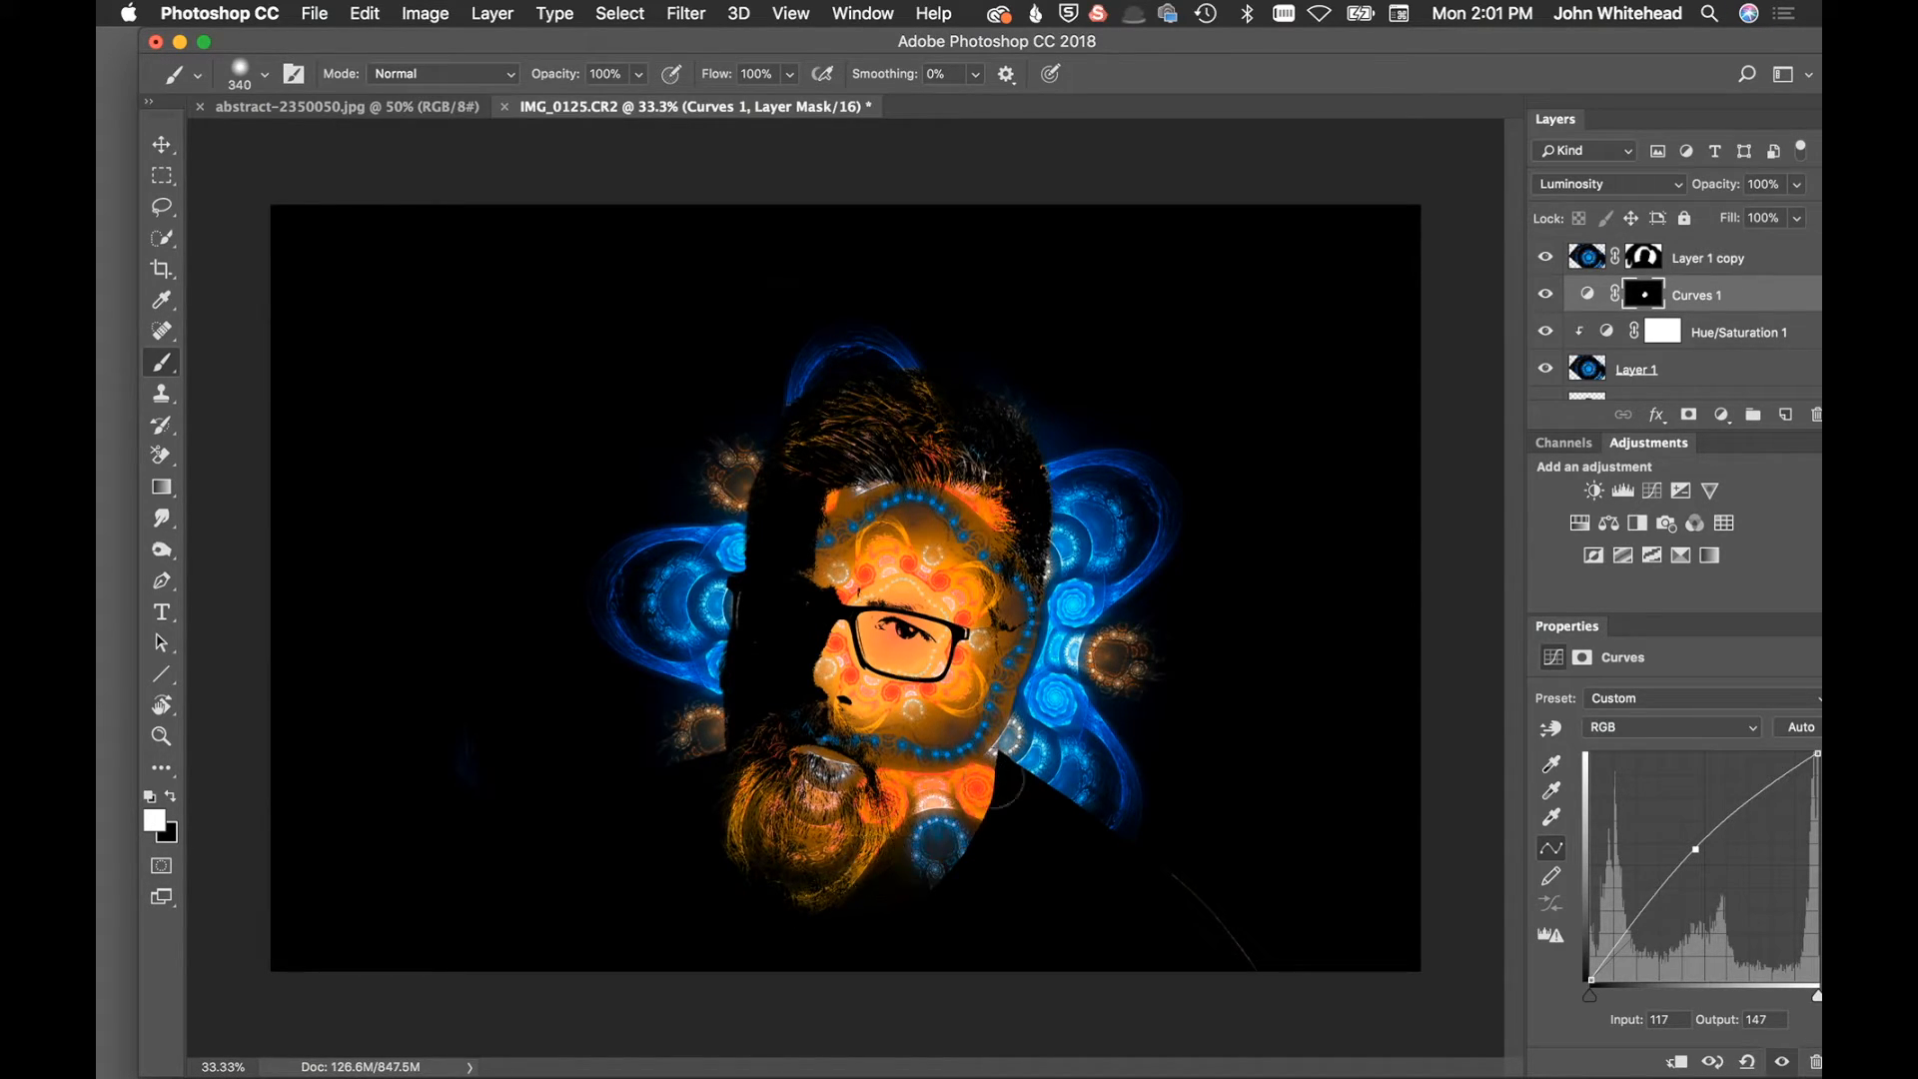
Hide every layer above Background and turn on Background so only the original photo shows
left_click_drag(1544, 258, 1544, 411)
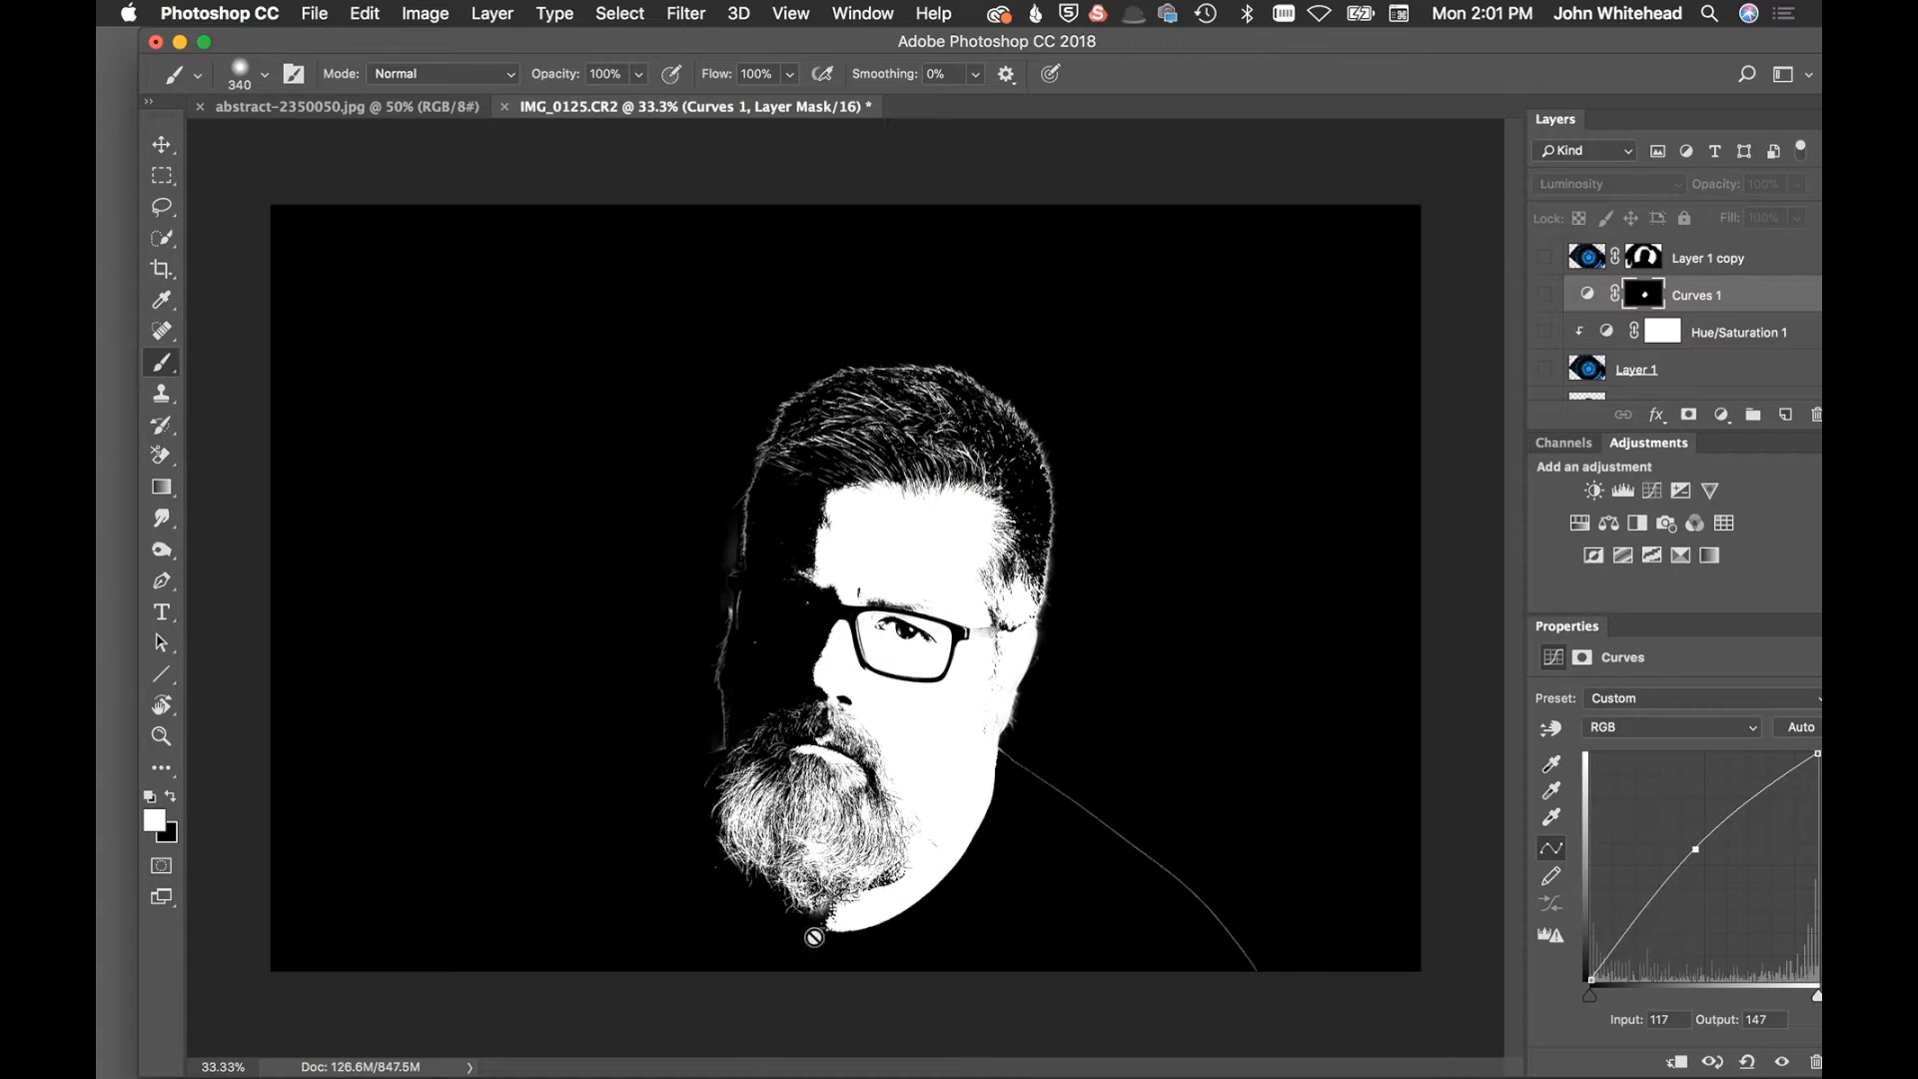
scroll(1674, 300, "down", 3)
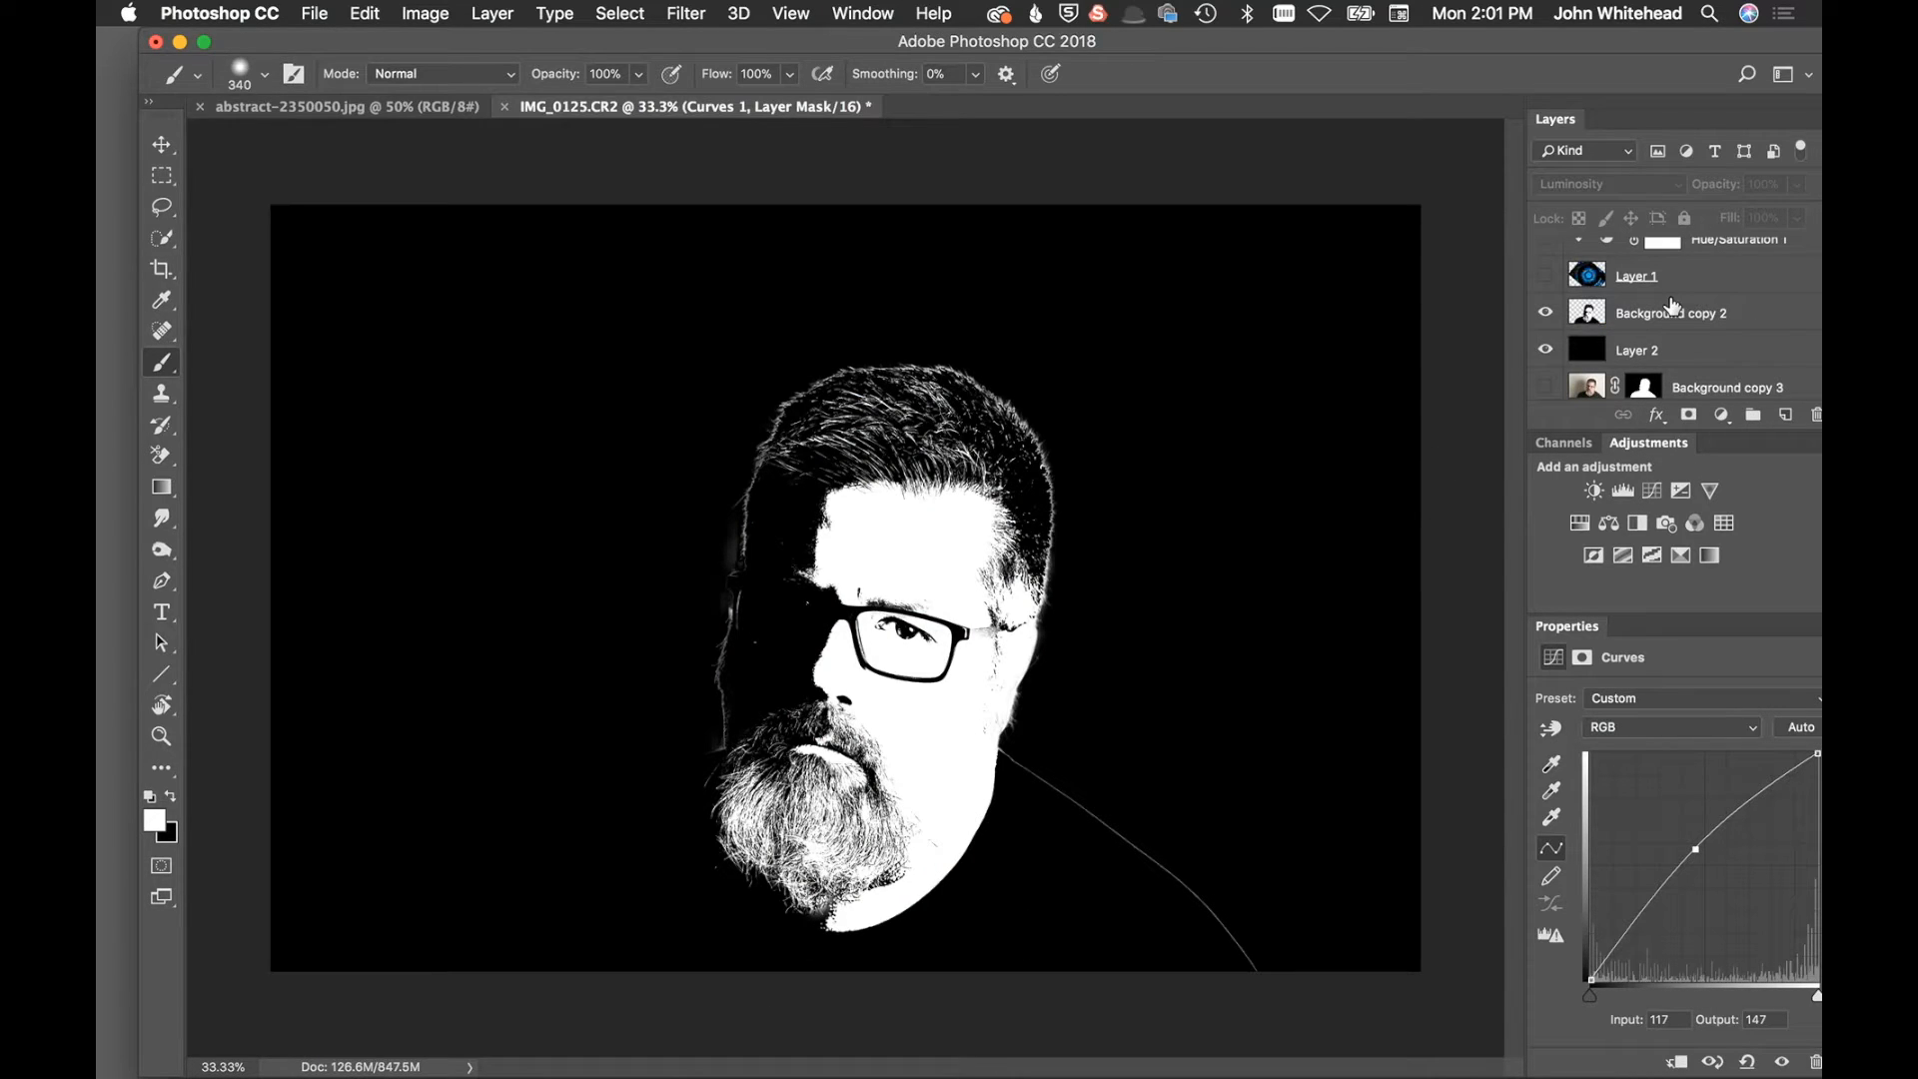
left_click(1545, 316)
left_click(1545, 350)
left_click(1545, 387)
scroll(1665, 297, "down", 1)
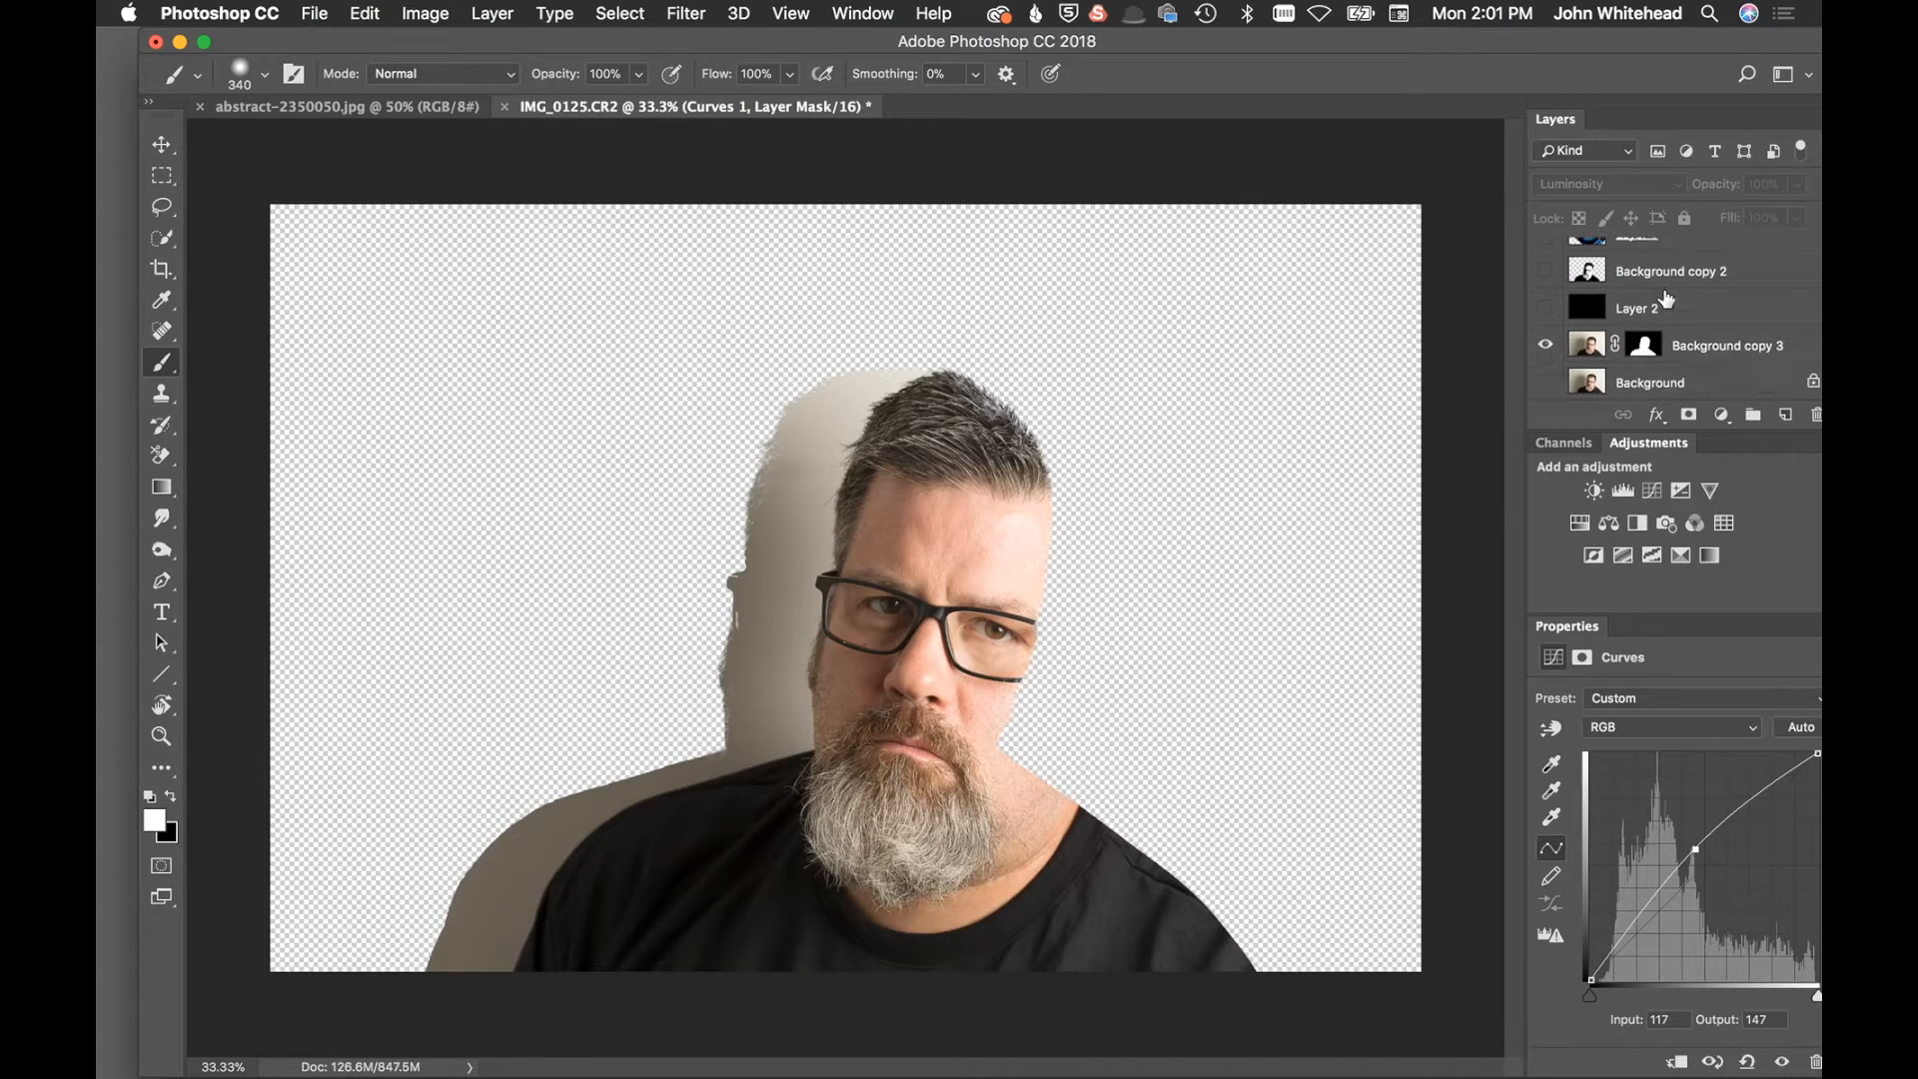
left_click(1544, 345)
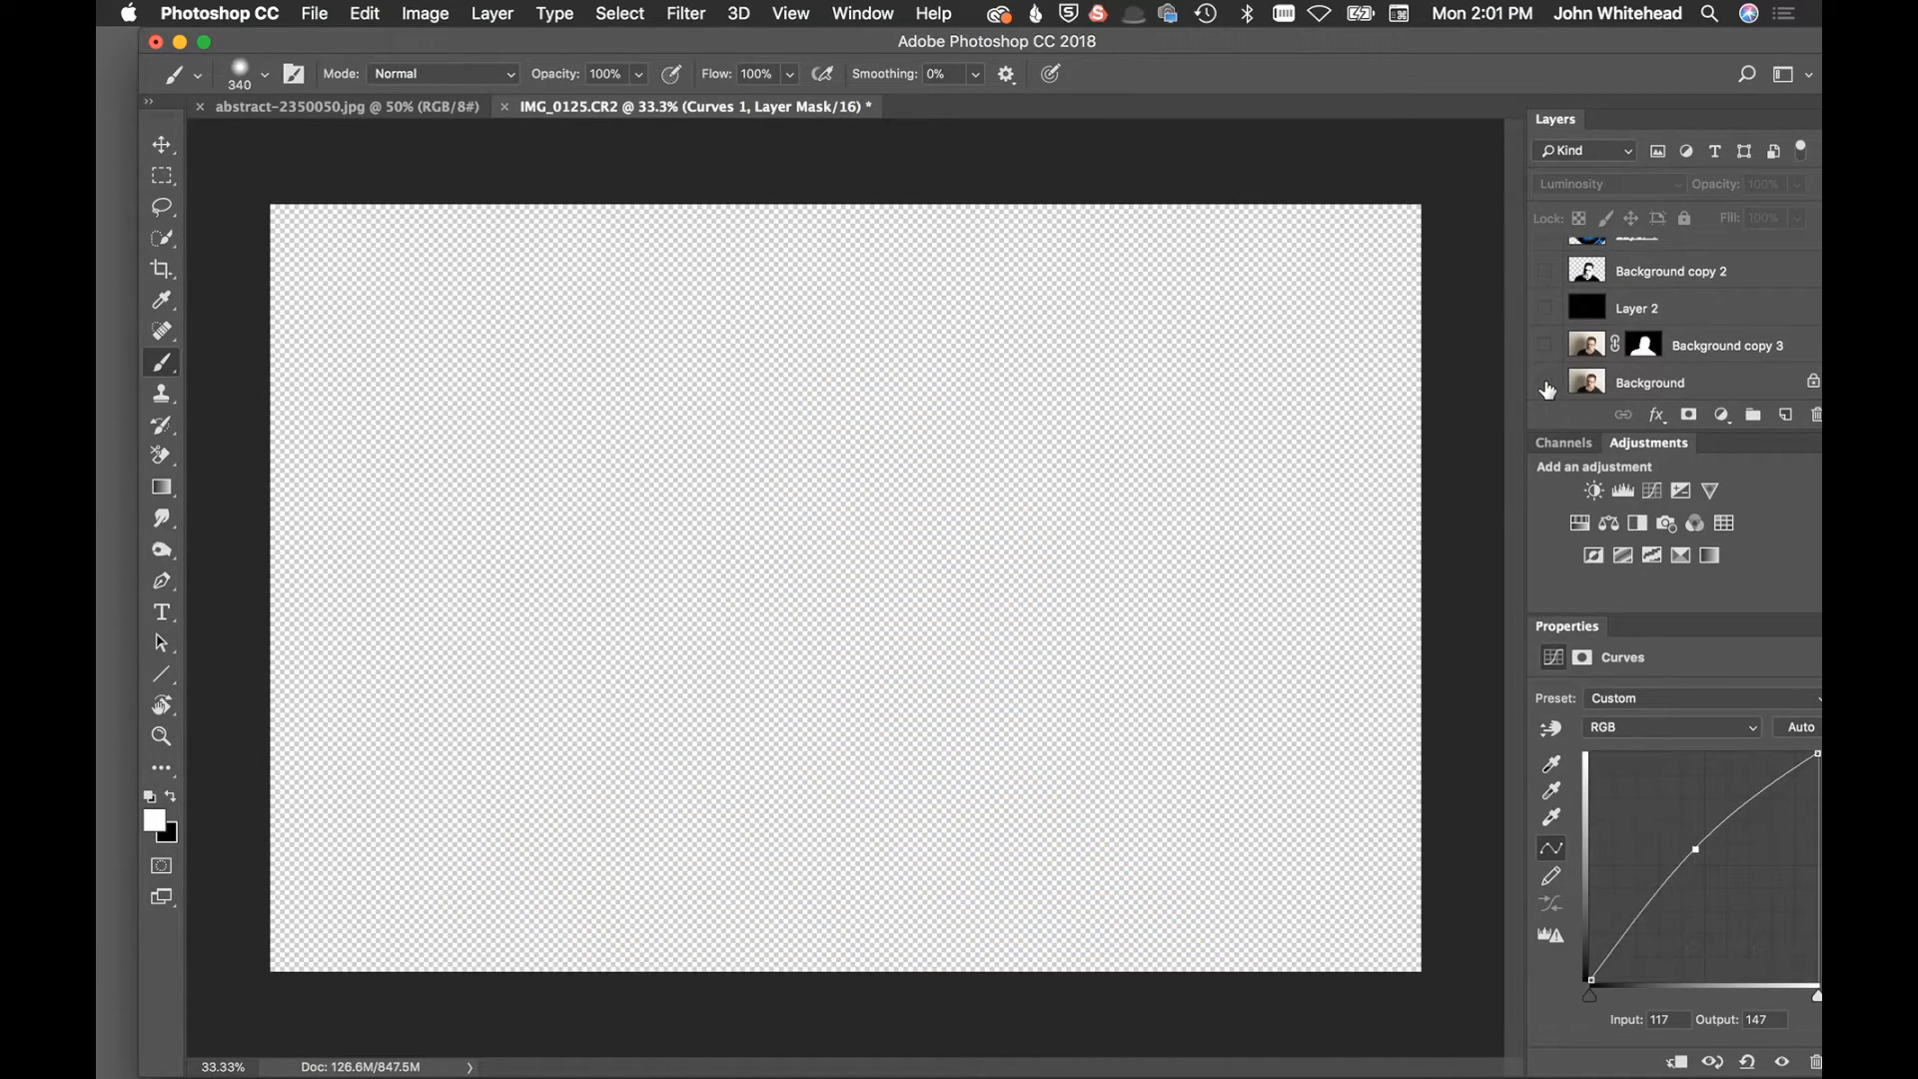
left_click(1545, 382)
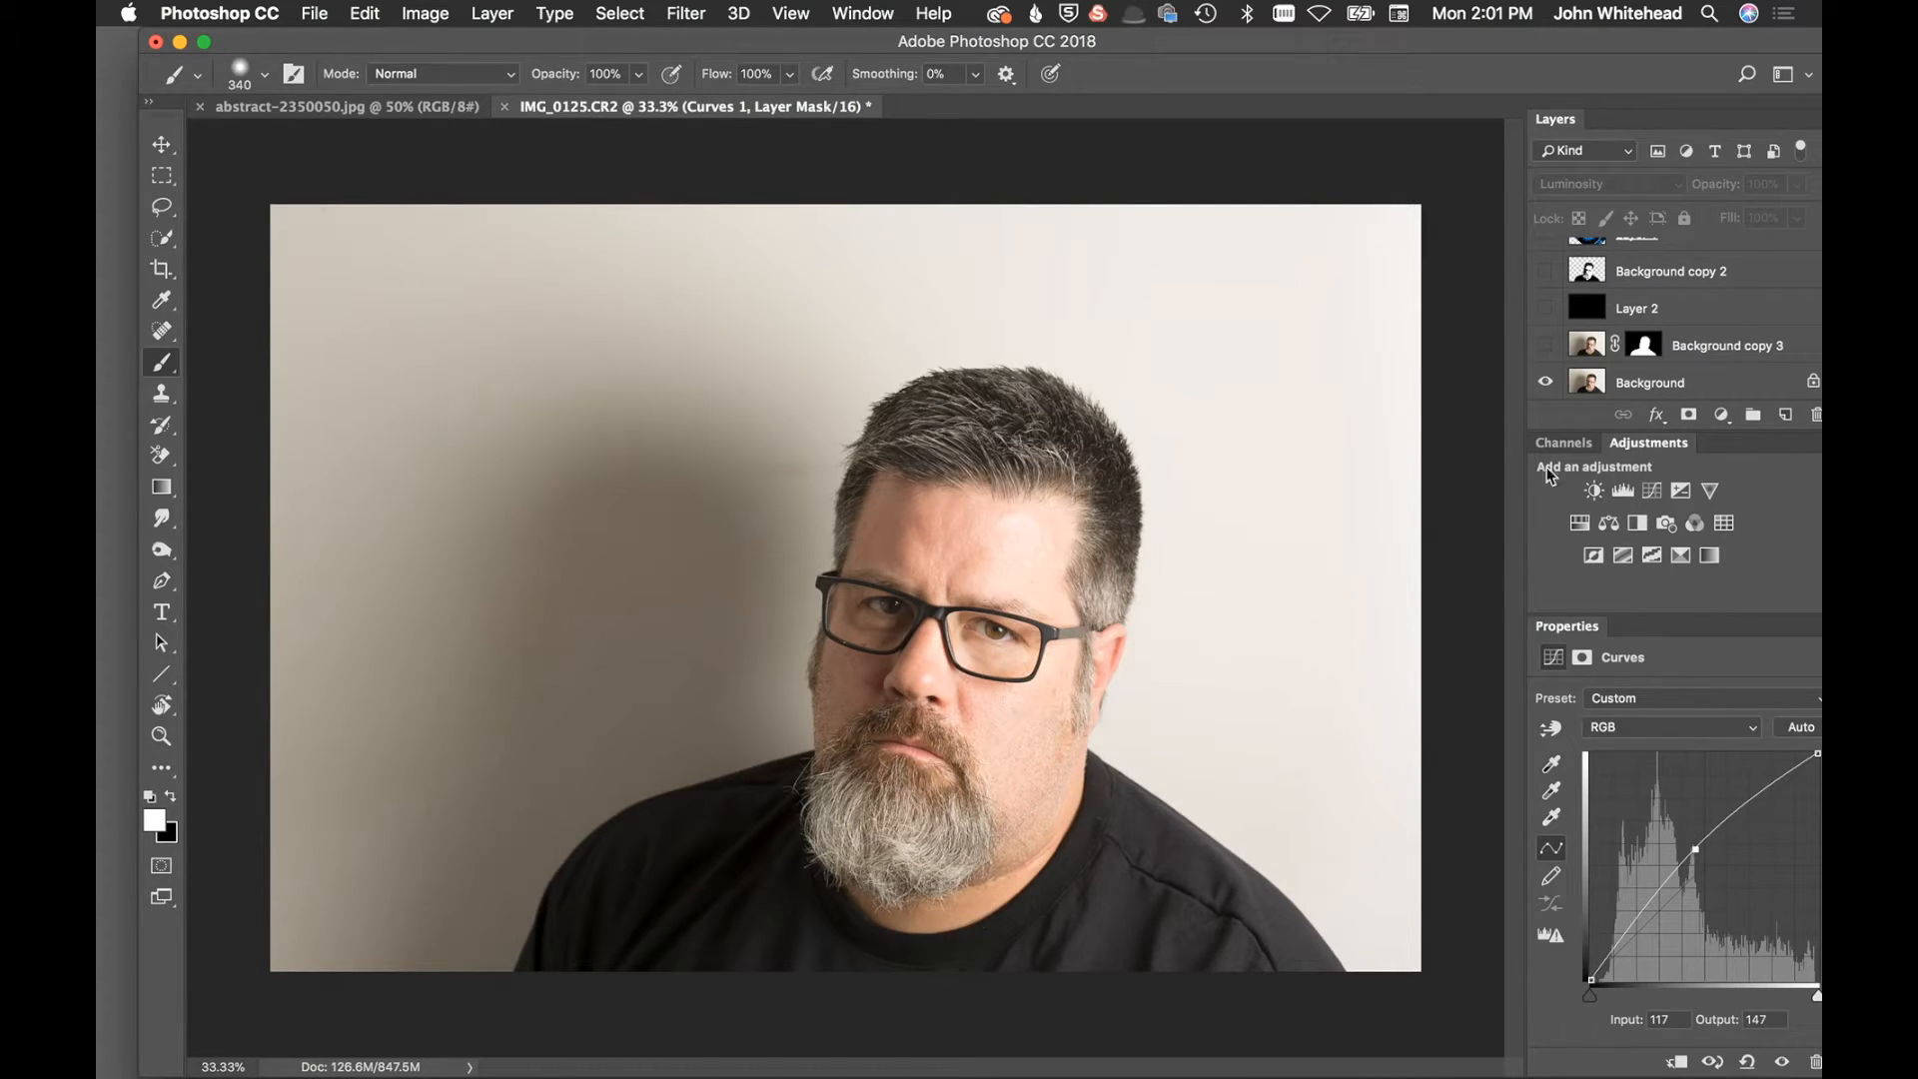
Add a new empty layer above Layer 1 copy at the top of the layer stack
scroll(1641, 281, "up", 5)
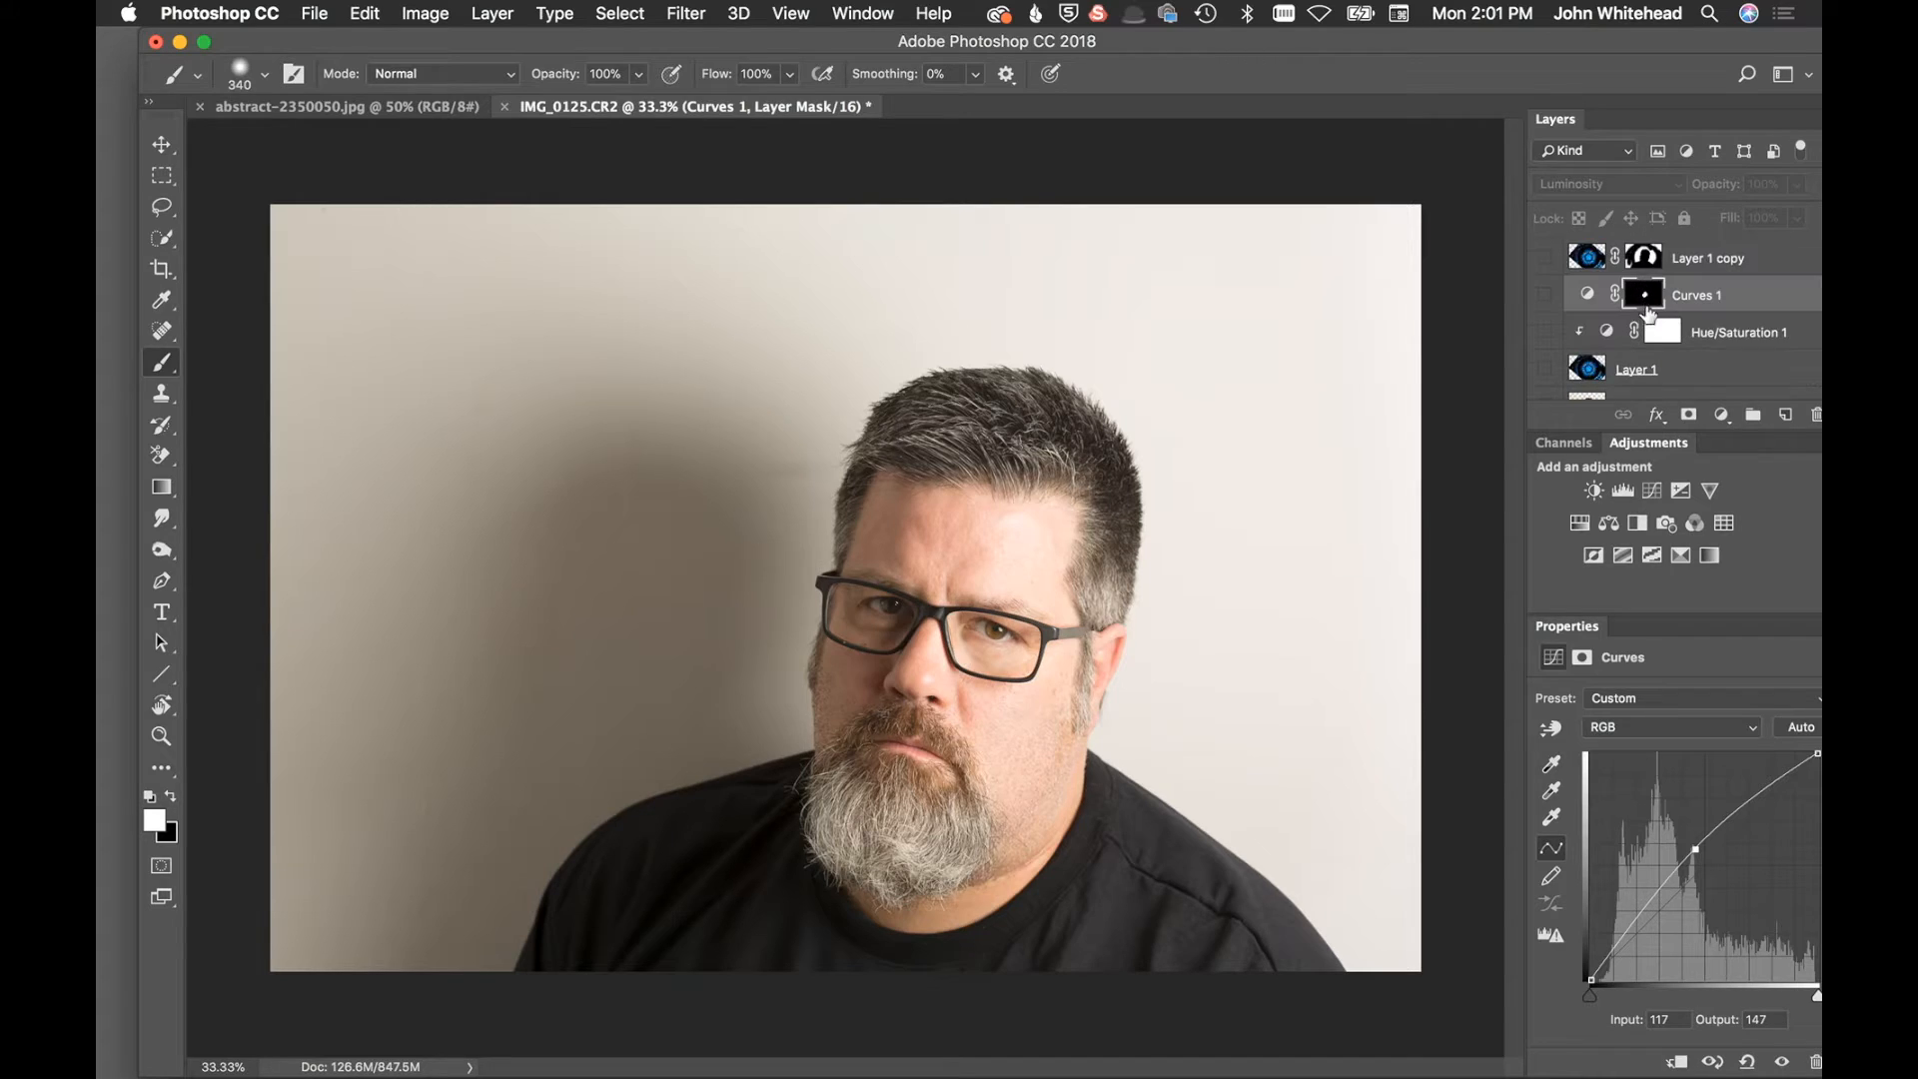
left_click(1599, 256)
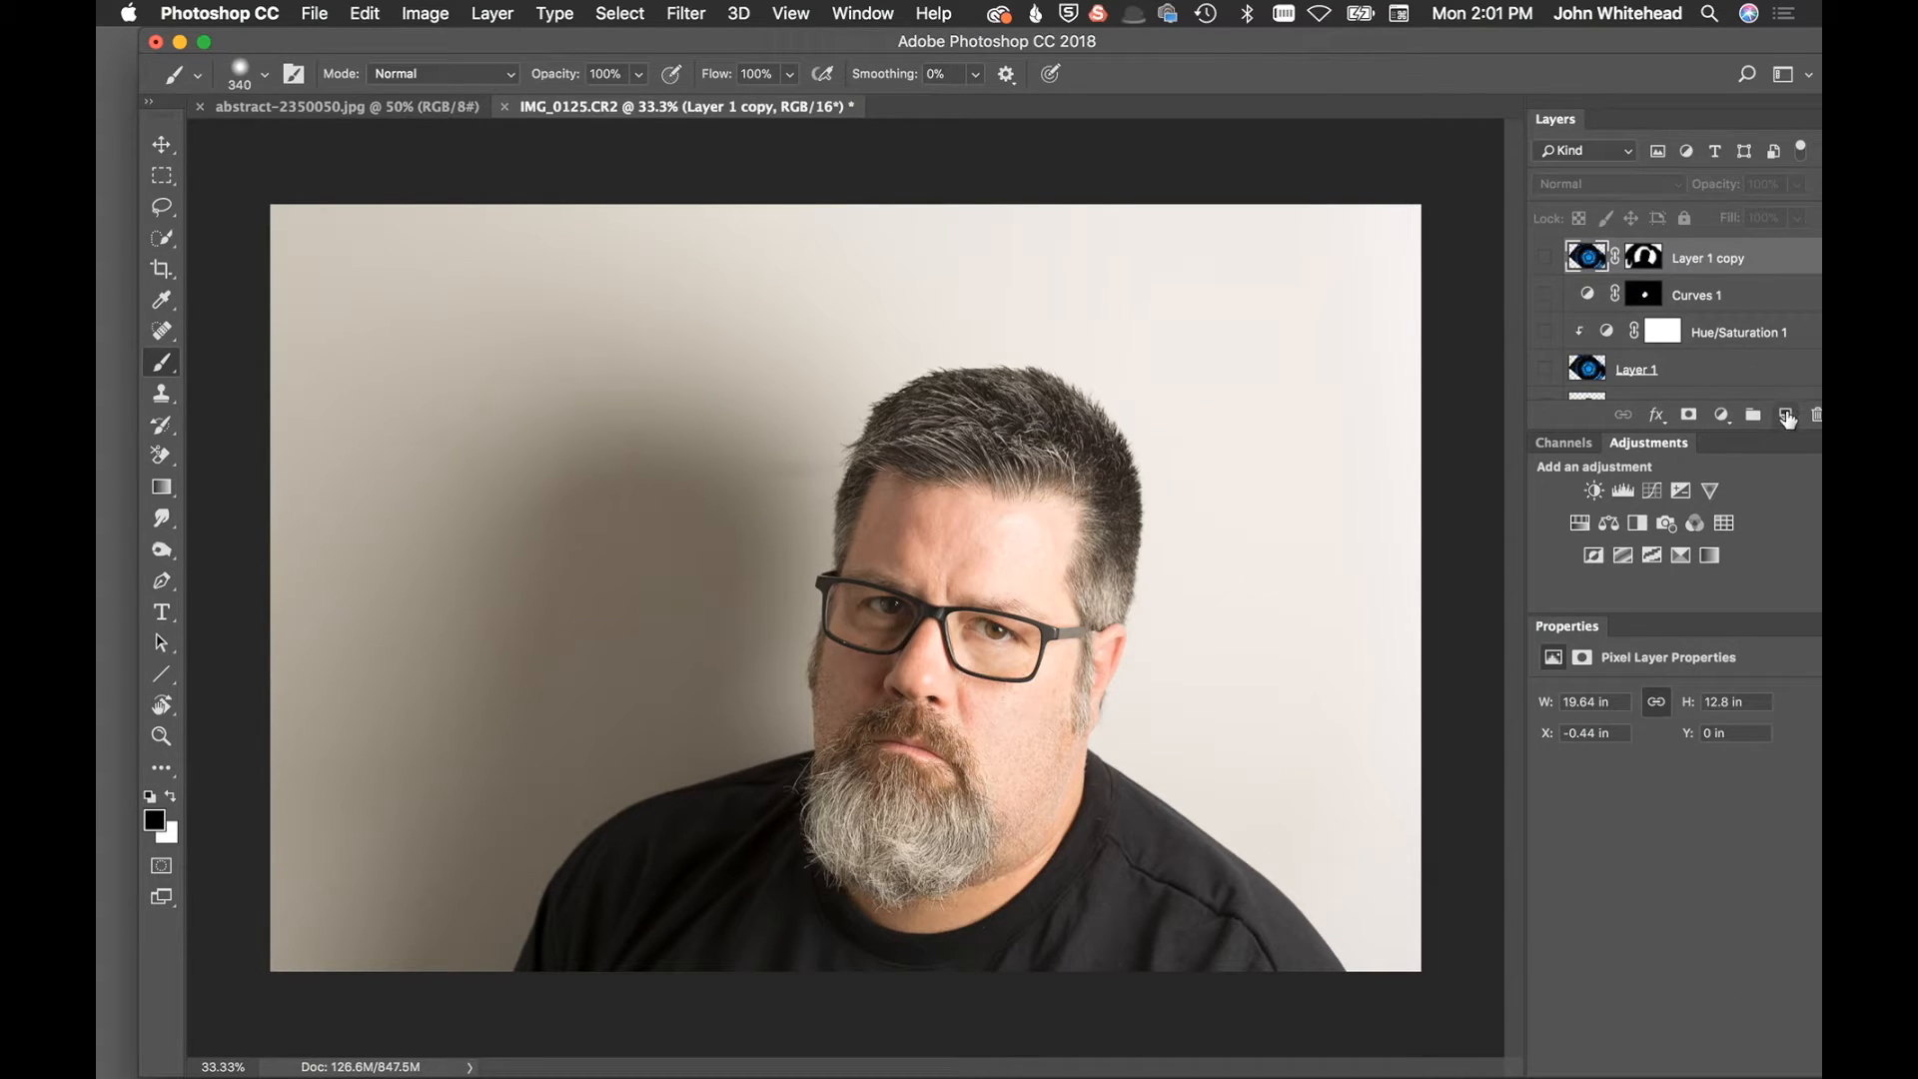
left_click(1785, 416)
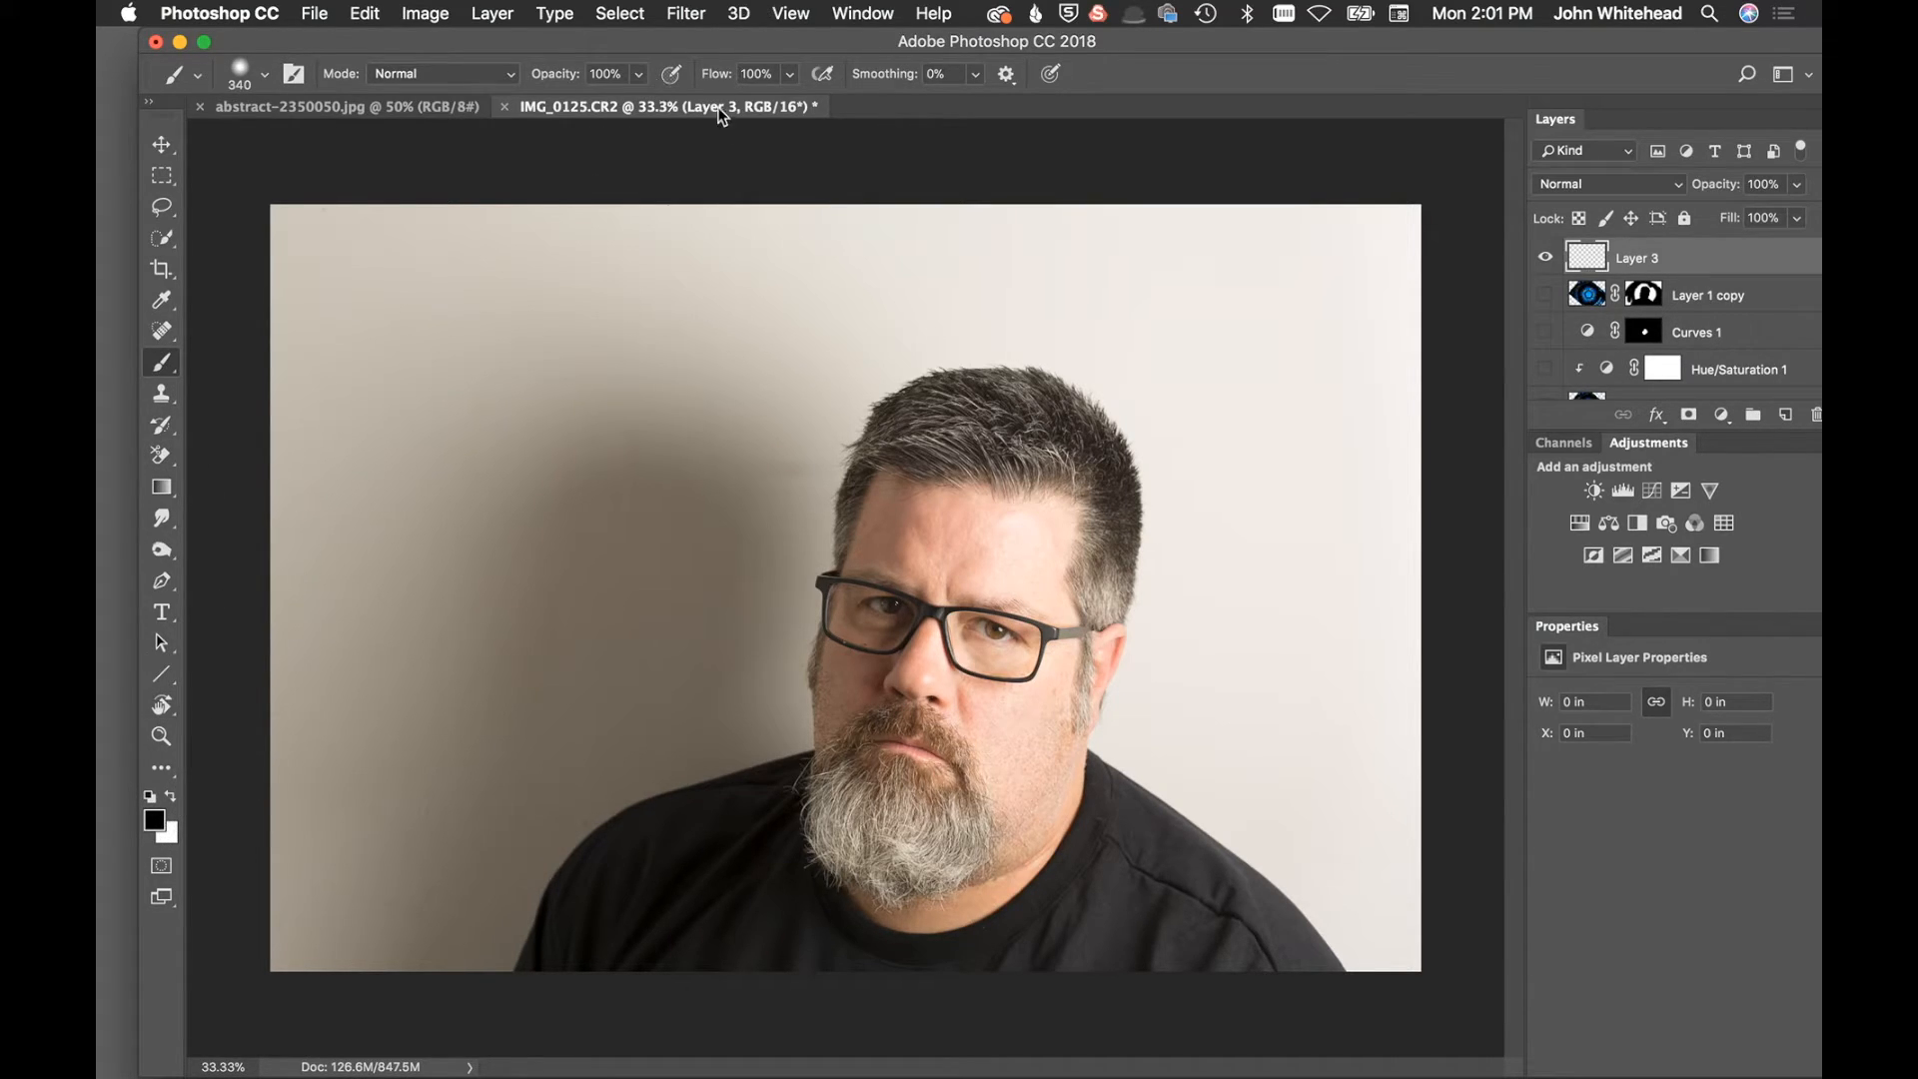
Set the brush to 8% flow and 175 px, and paint black over the neck and shirt collar on Layer 3
left_click_drag(720, 85, 606, 90)
key("ctrl+alt")
left_click_drag(1102, 826, 1077, 844)
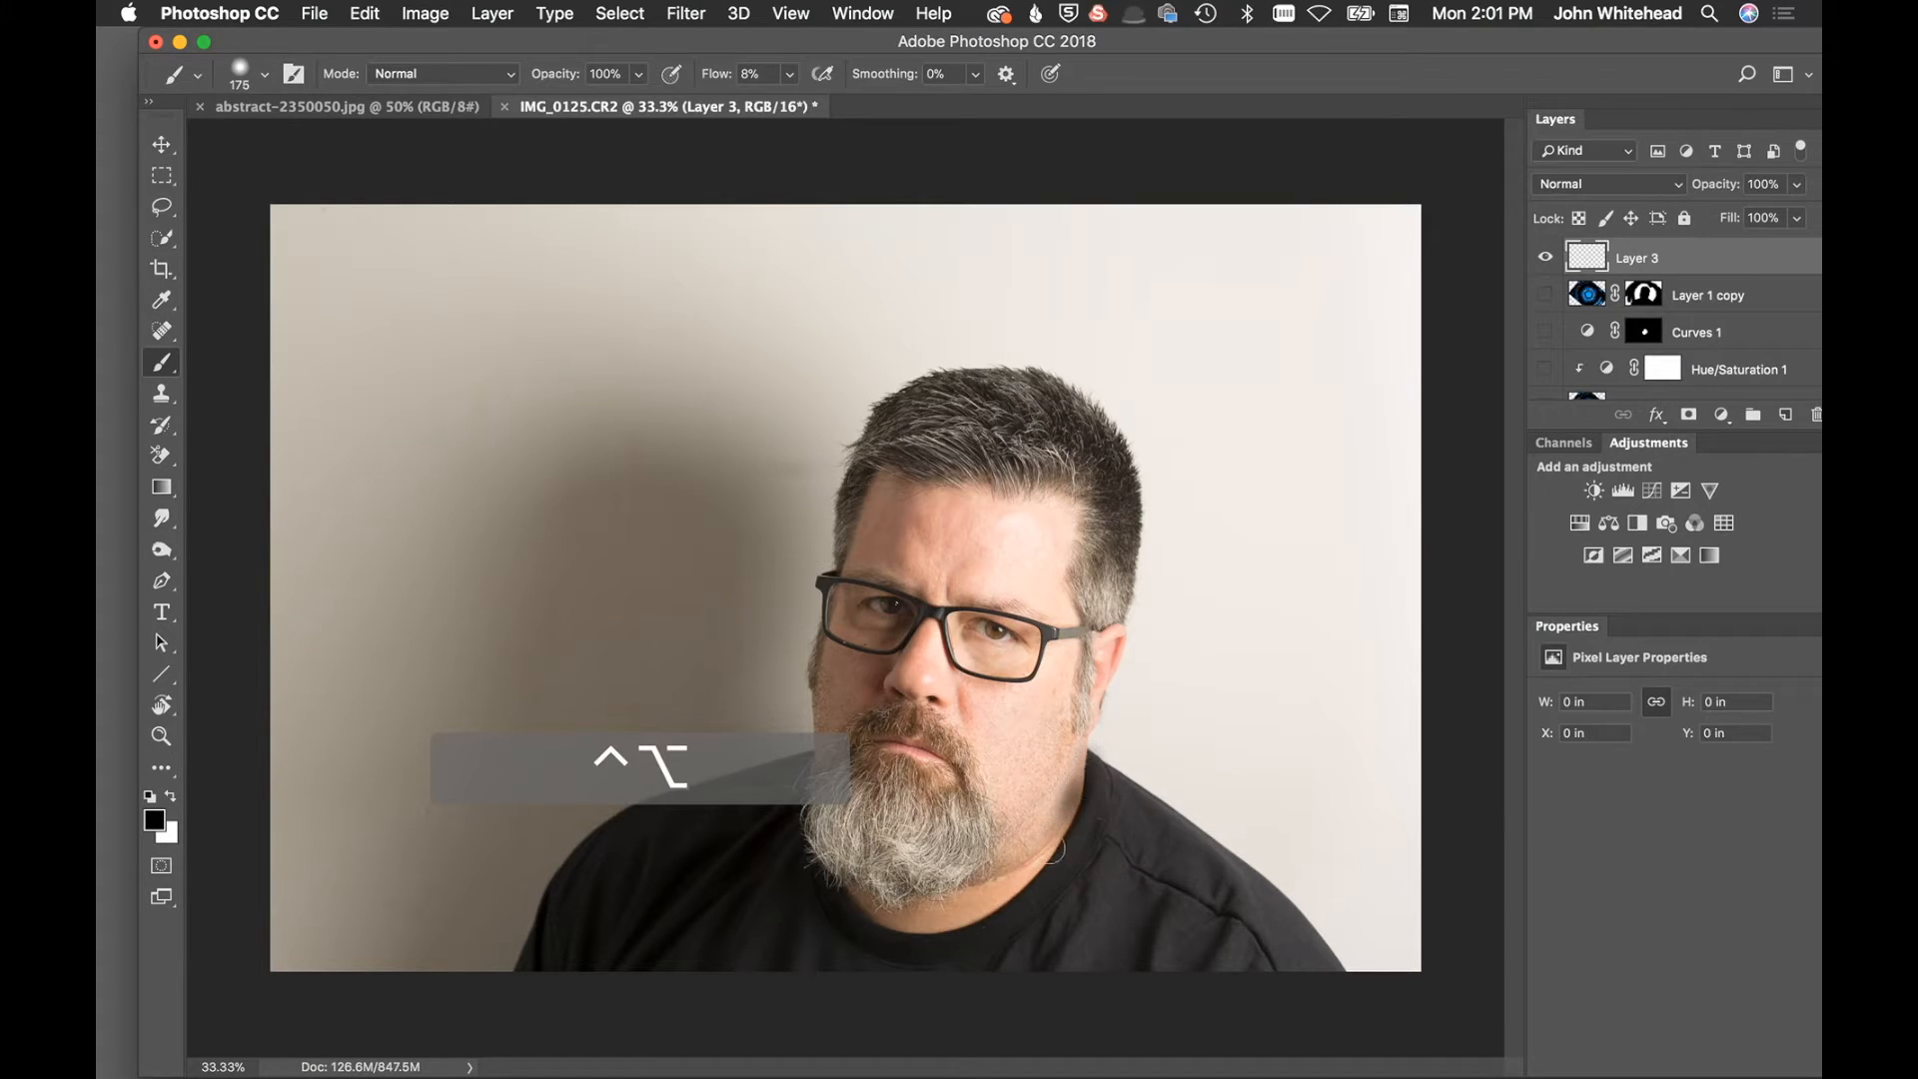
mouse_move(925, 926)
left_mouse_down()
mouse_move(959, 914)
mouse_move(899, 924)
mouse_move(1010, 901)
mouse_move(927, 937)
mouse_move(1054, 879)
mouse_move(1000, 905)
mouse_move(1074, 849)
mouse_move(1031, 888)
mouse_move(1100, 769)
mouse_move(1046, 865)
mouse_move(1057, 844)
mouse_move(899, 909)
mouse_move(856, 886)
mouse_move(914, 920)
mouse_move(1014, 890)
mouse_move(993, 891)
mouse_move(1113, 779)
left_mouse_up()
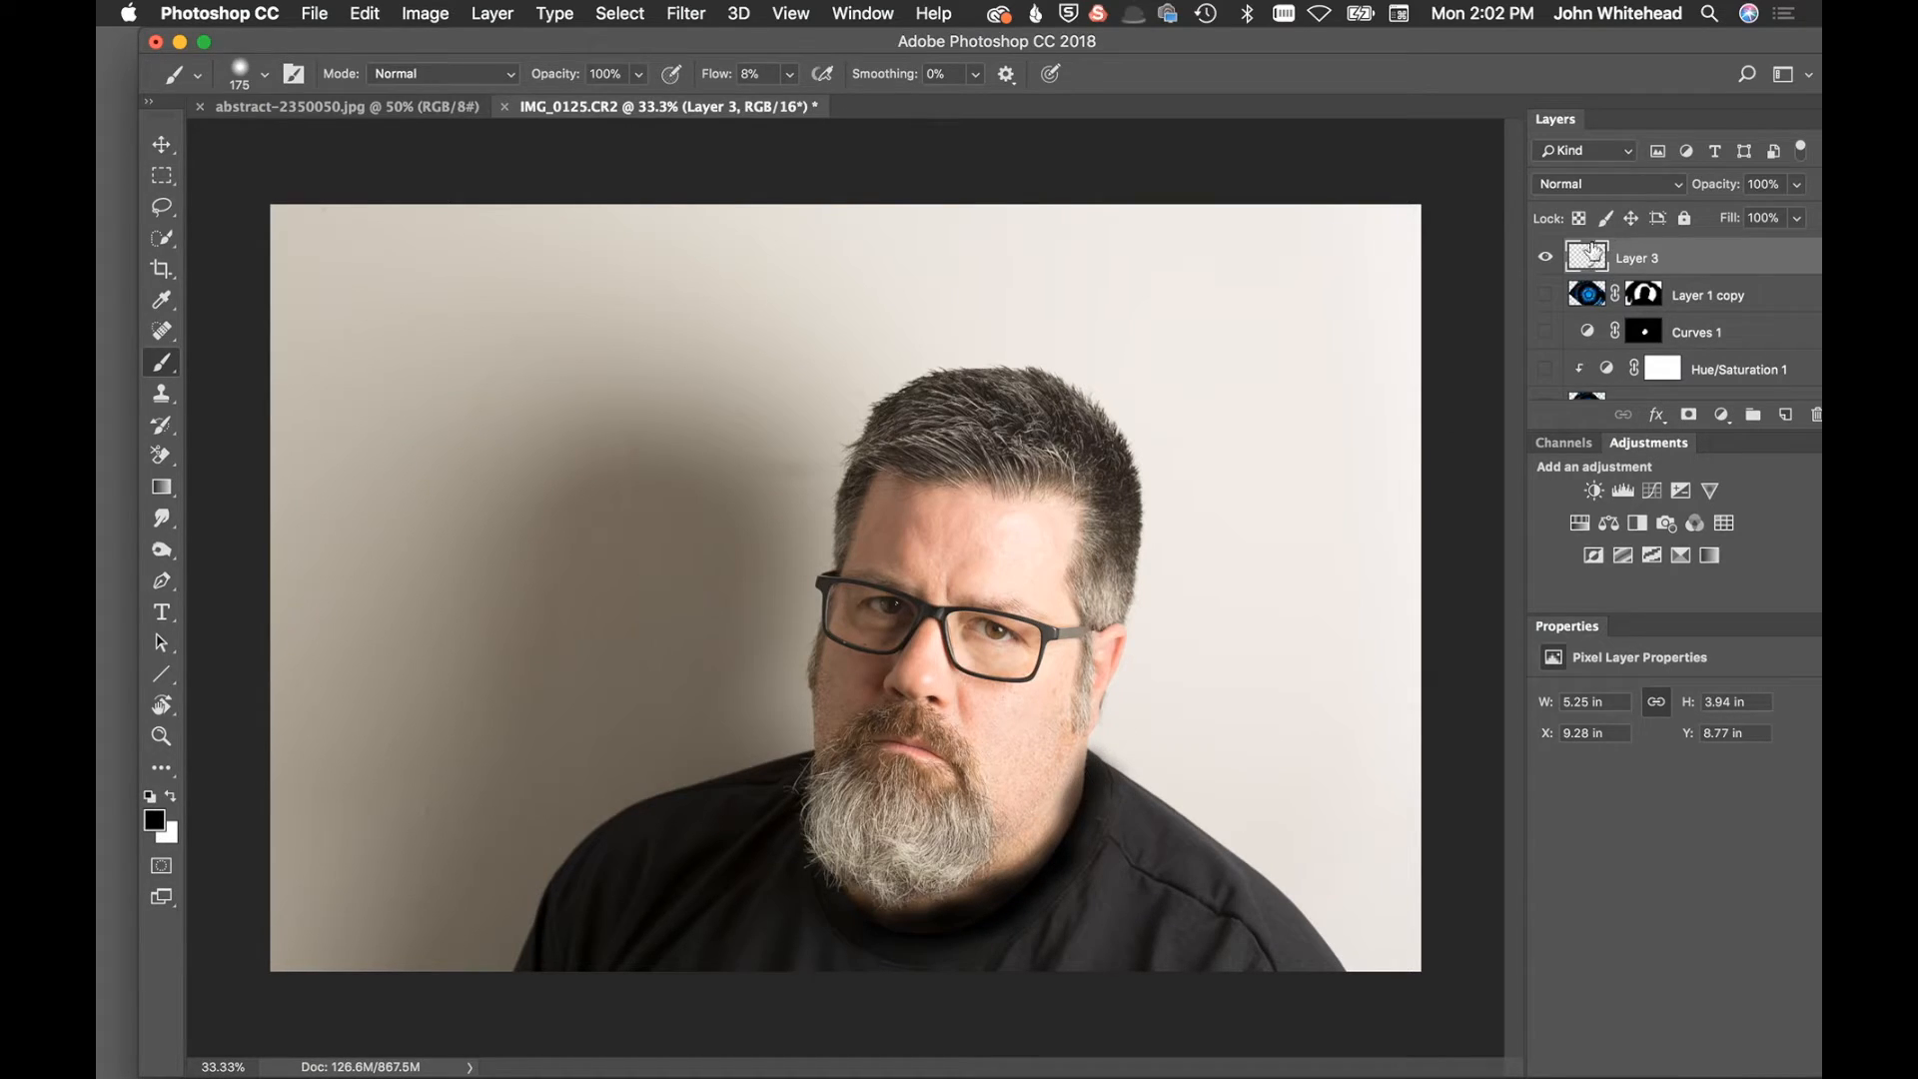
Turn the visibility of all the hidden layers back on to show the full composite
left_click_drag(1545, 296, 1545, 397)
scroll(1585, 344, "down", 3)
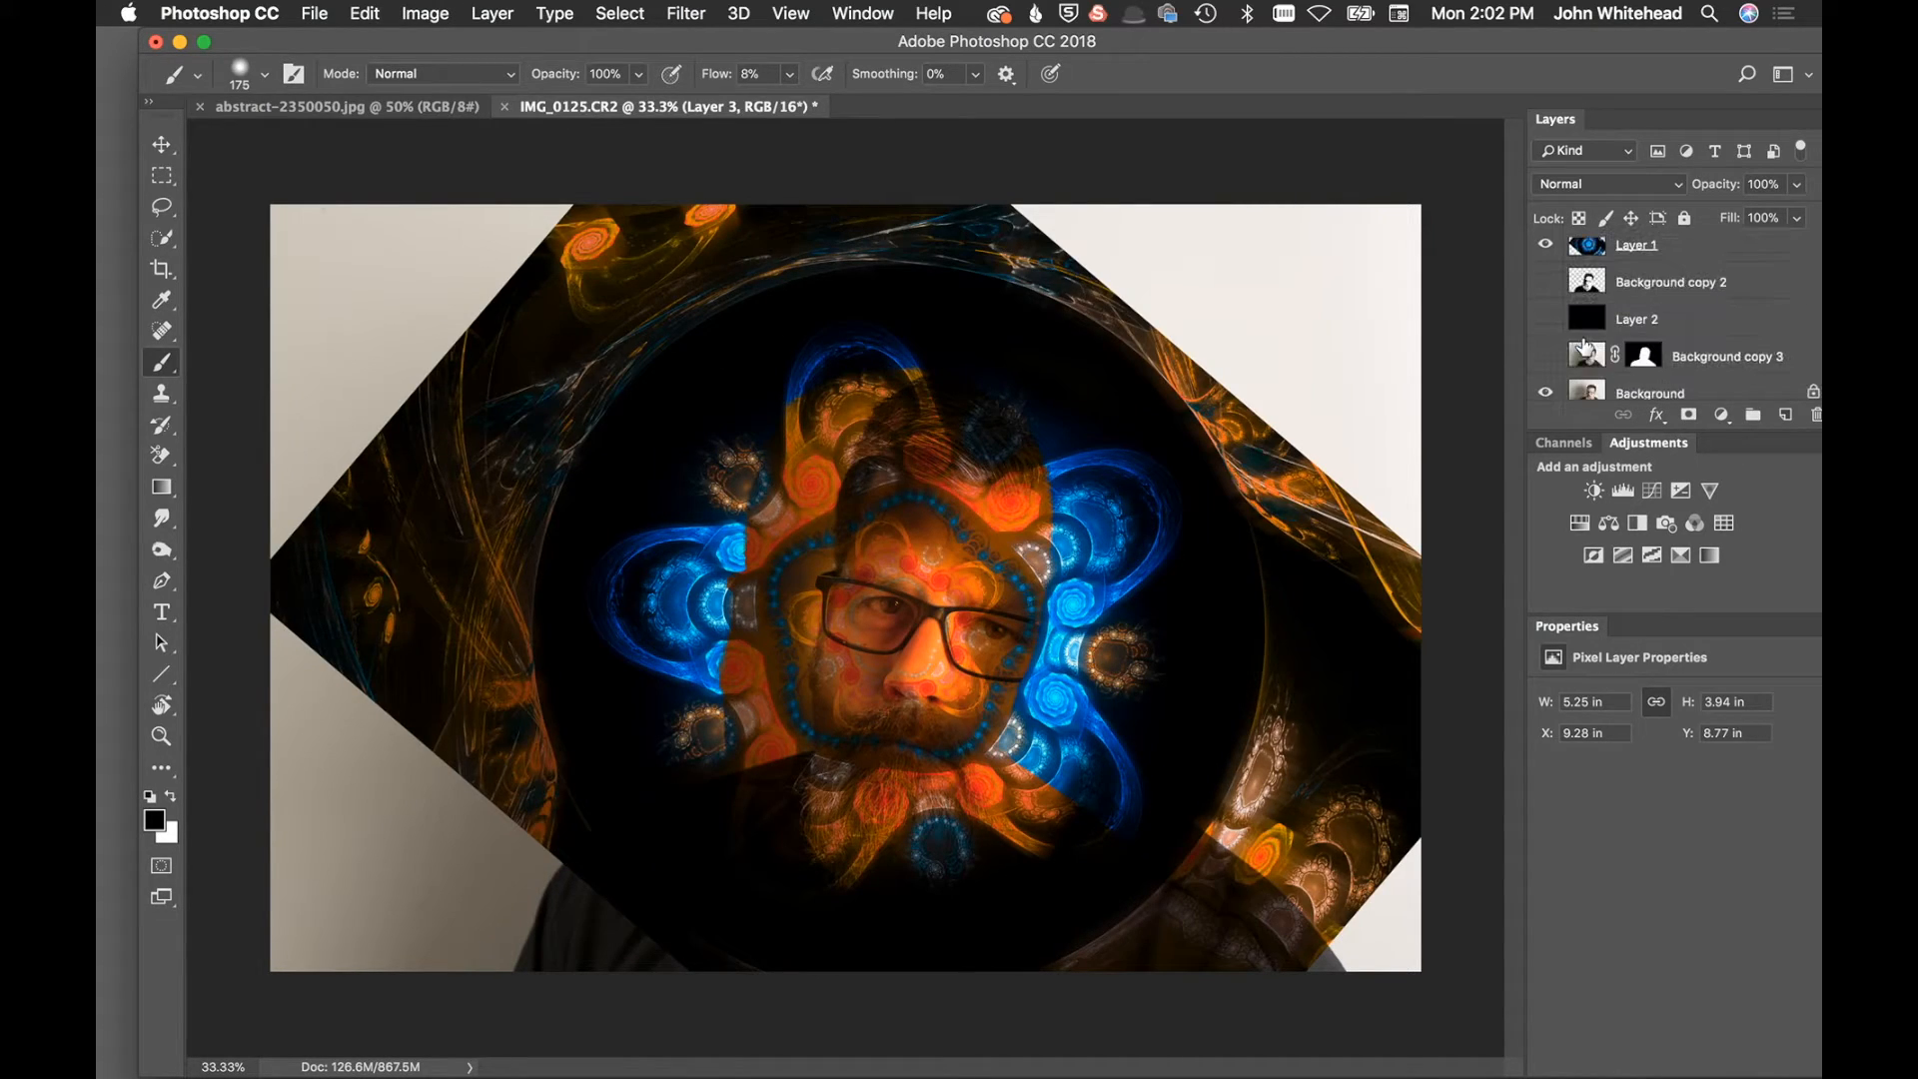
left_click_drag(1548, 289, 1545, 363)
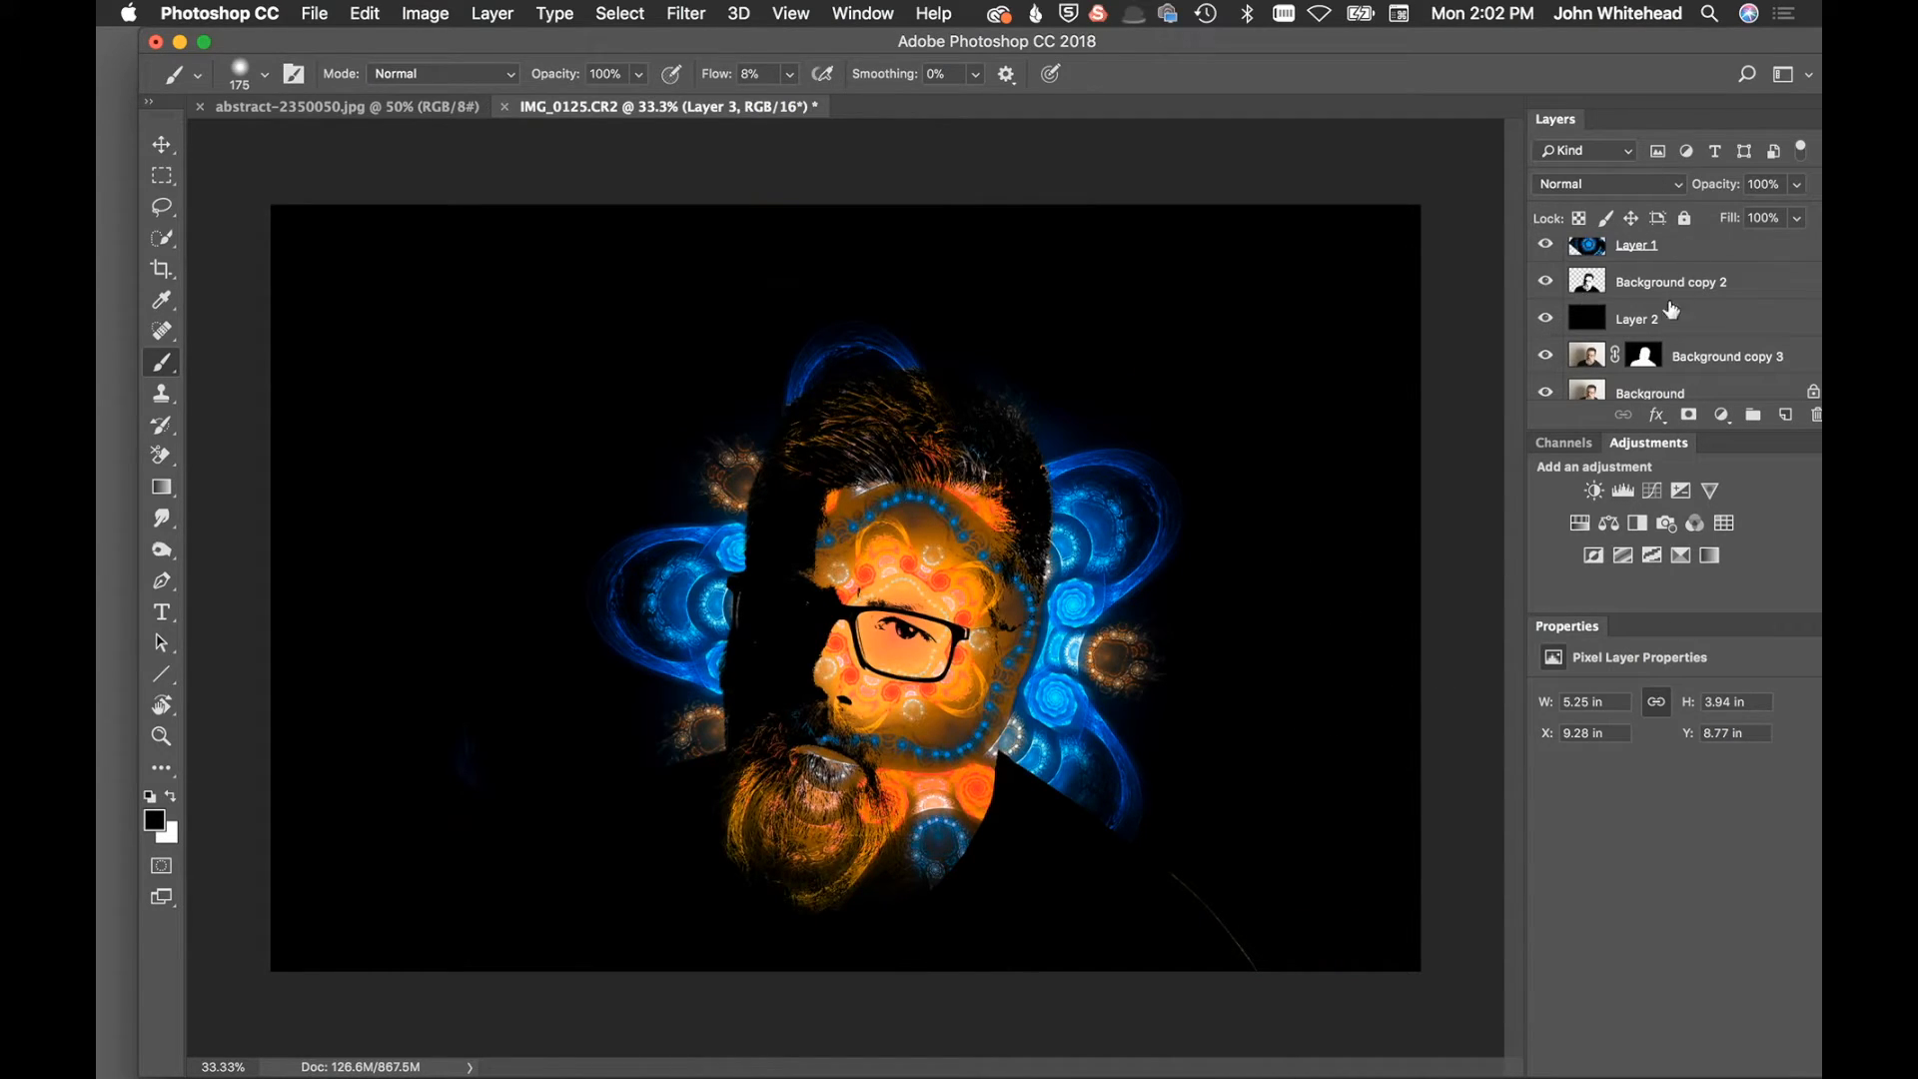
scroll(1663, 314, "up", 3)
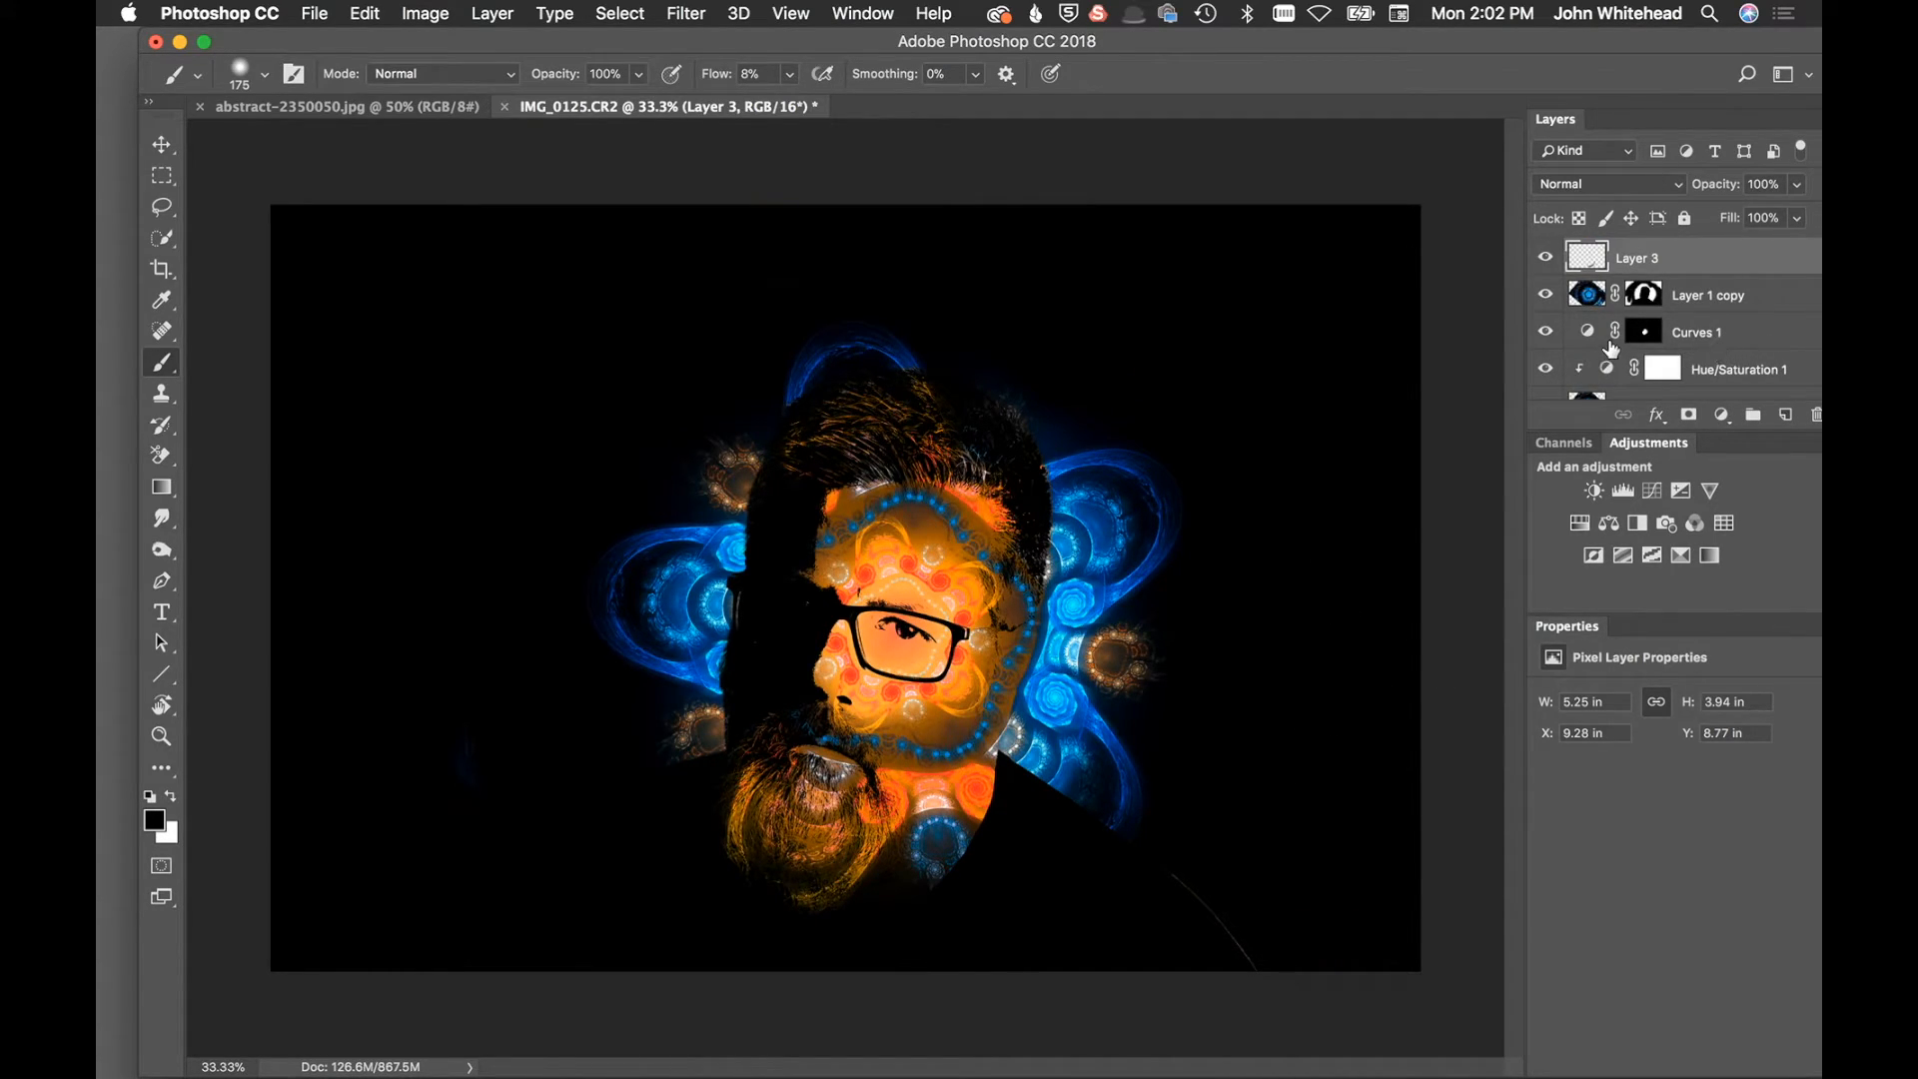
Toggle Layer 3's visibility to compare, then move the layer below Layer 1 copy and back to the top
left_click(1543, 258)
left_click(1543, 258)
left_click_drag(1591, 255, 1602, 319)
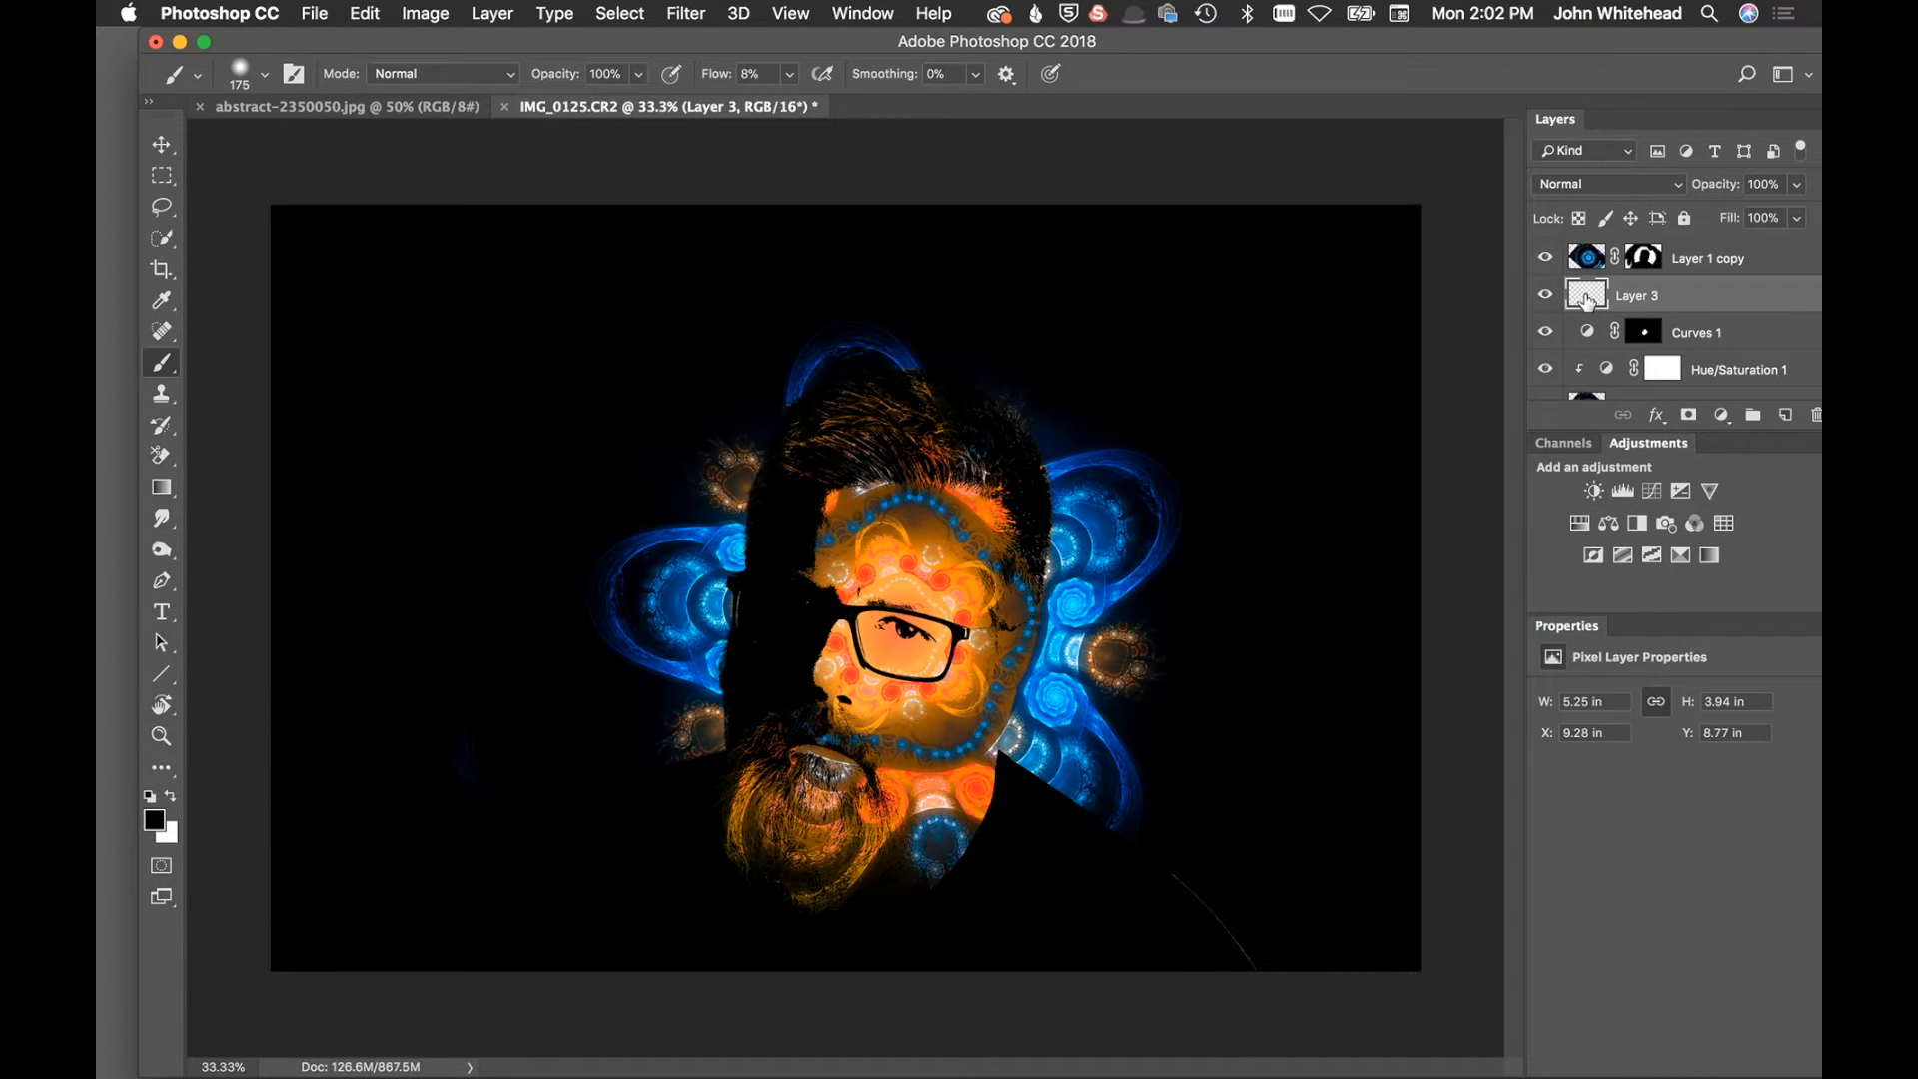
left_click_drag(1588, 300, 1595, 250)
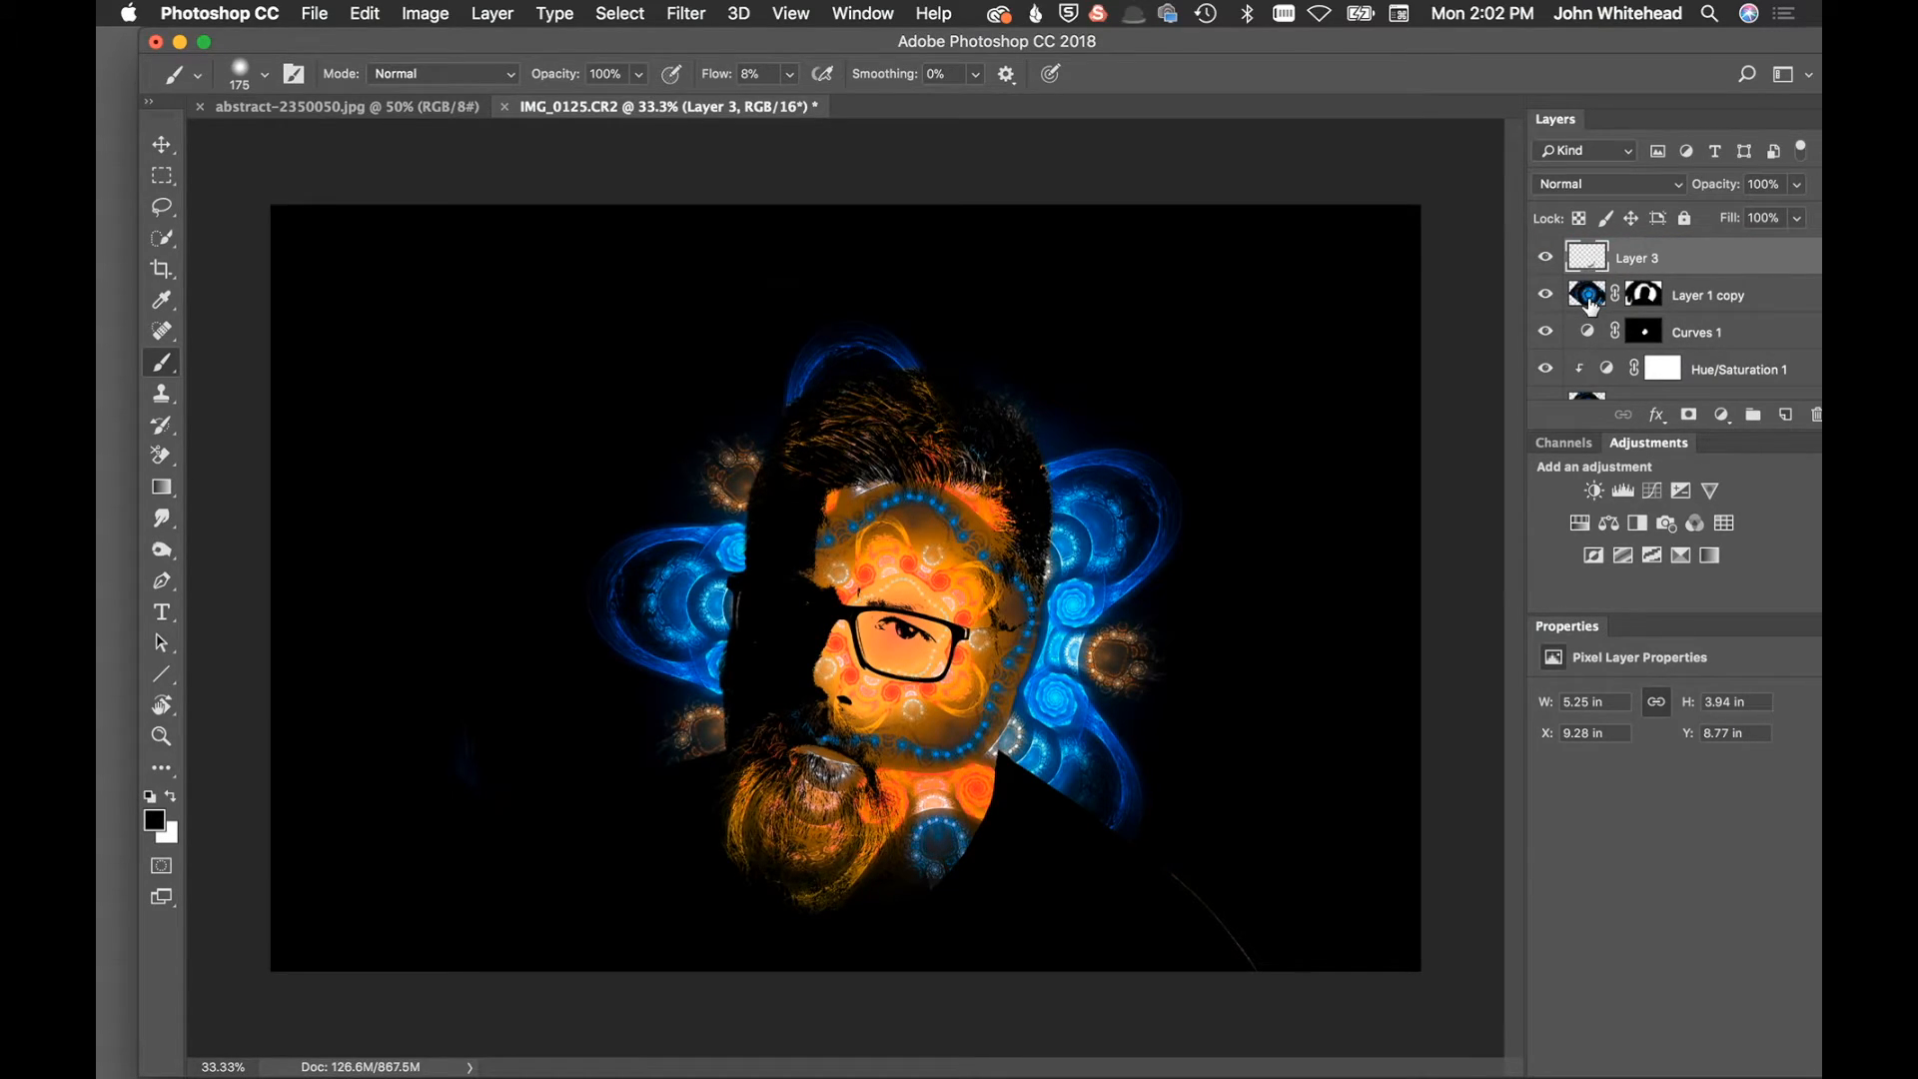
Add a new layer above Layer 1 copy and stamp a merged copy of all visible layers onto it
left_click(1590, 300)
left_click(1784, 412)
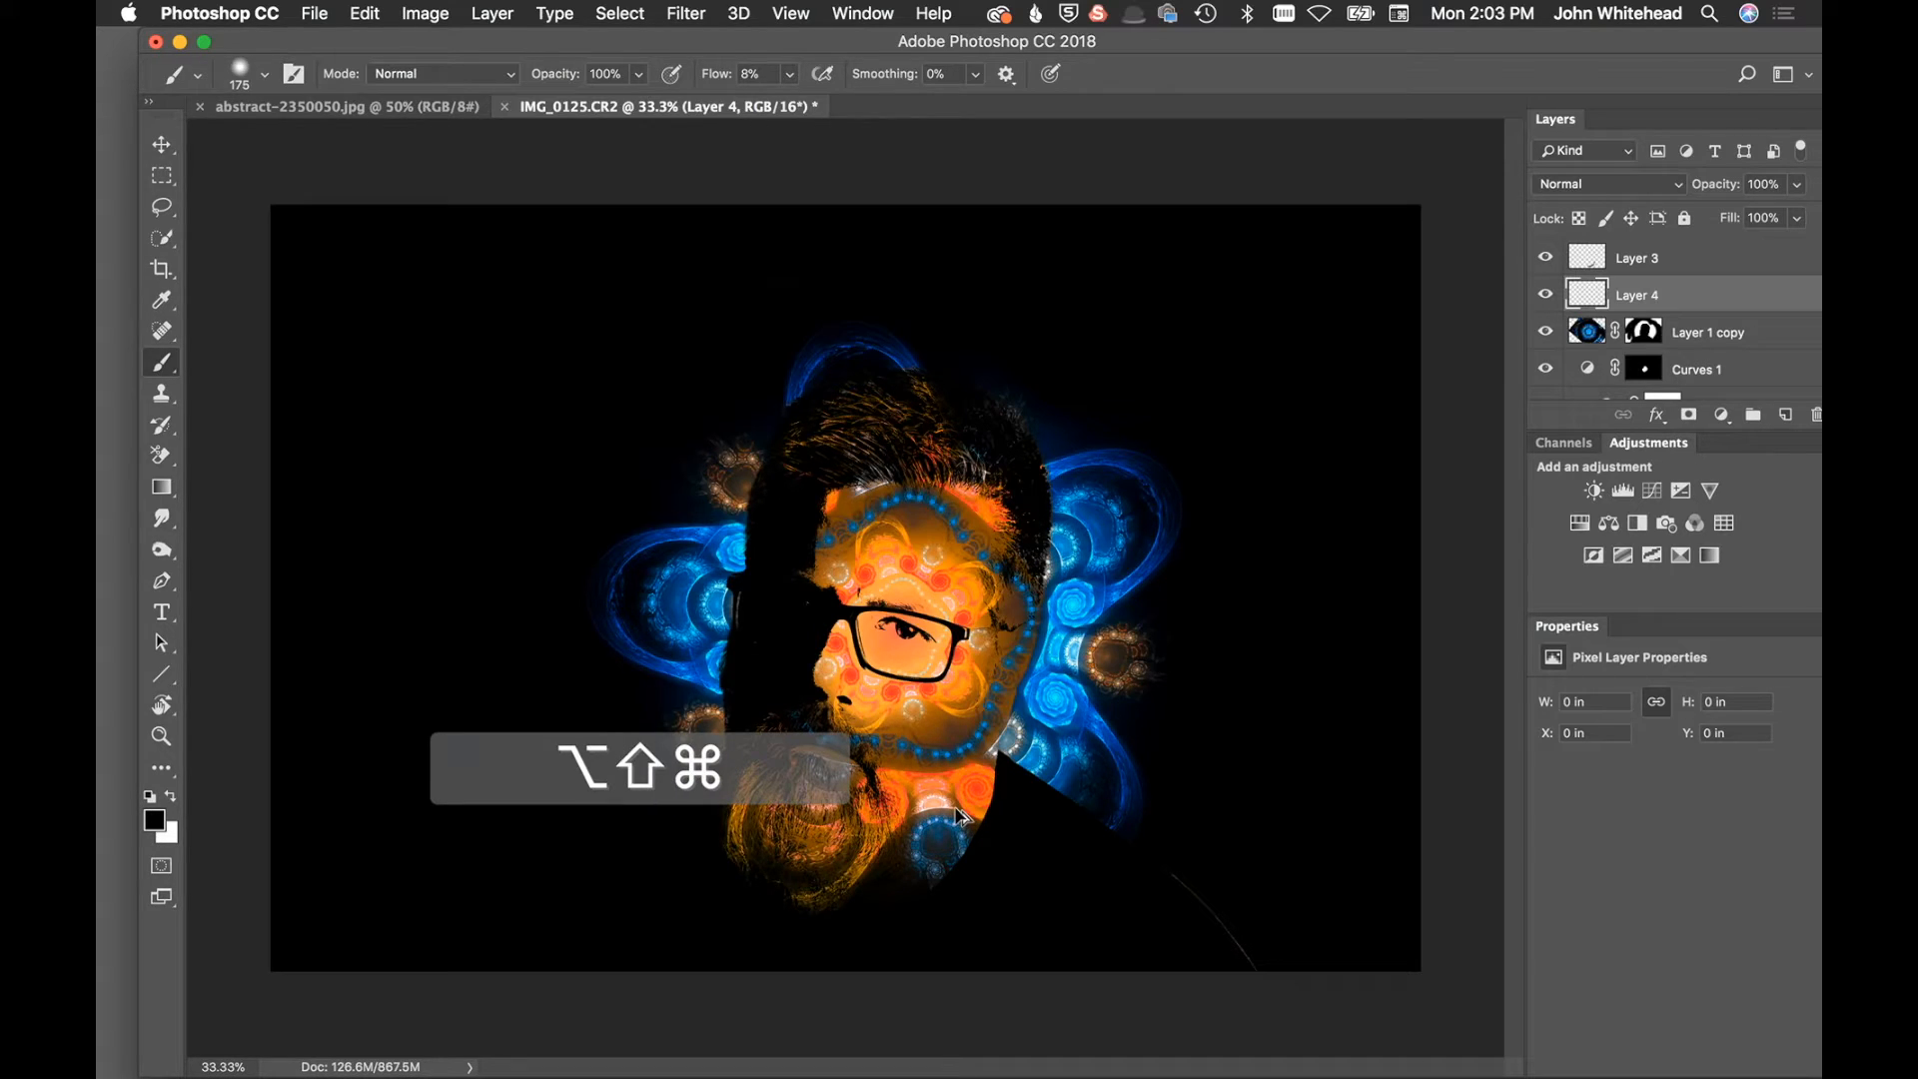
key("alt+shift+super+e")
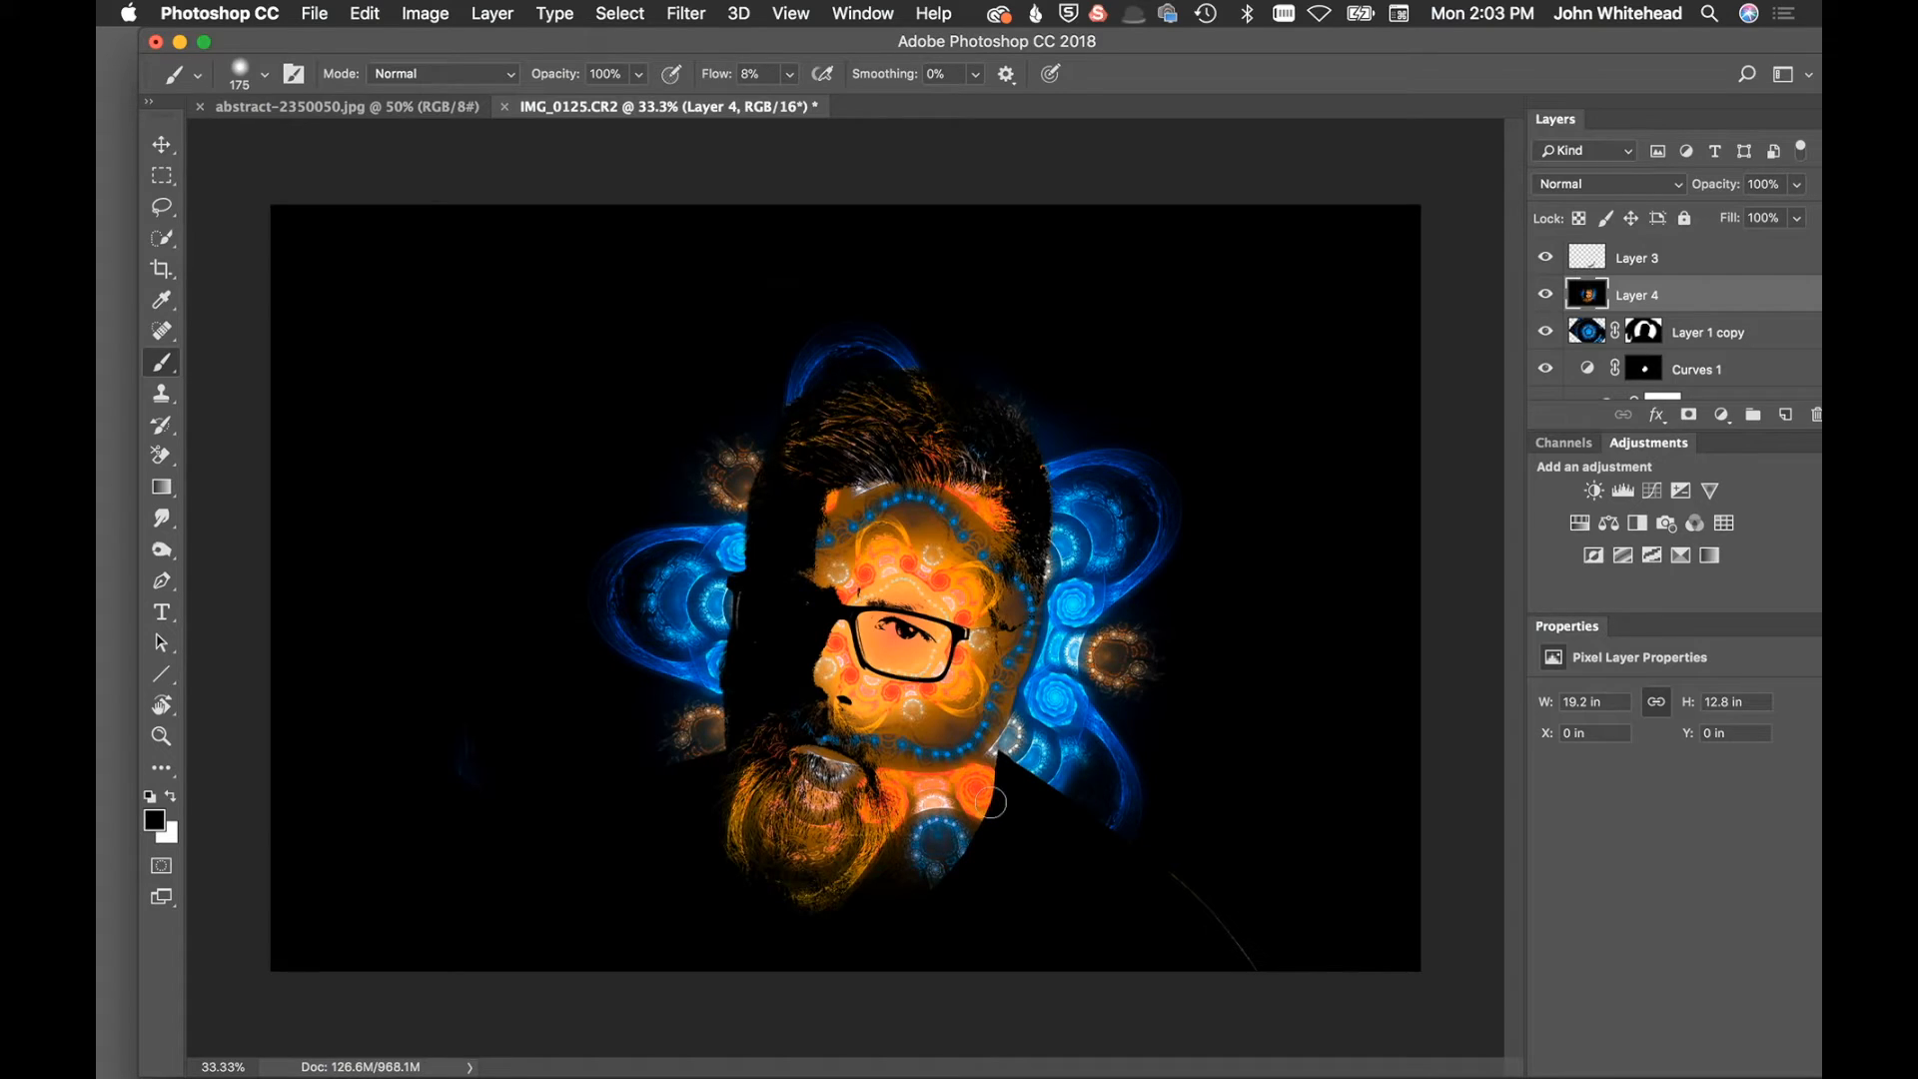
Delete Layer 3 and add a new empty layer above the merged Layer 4
left_click(1598, 252)
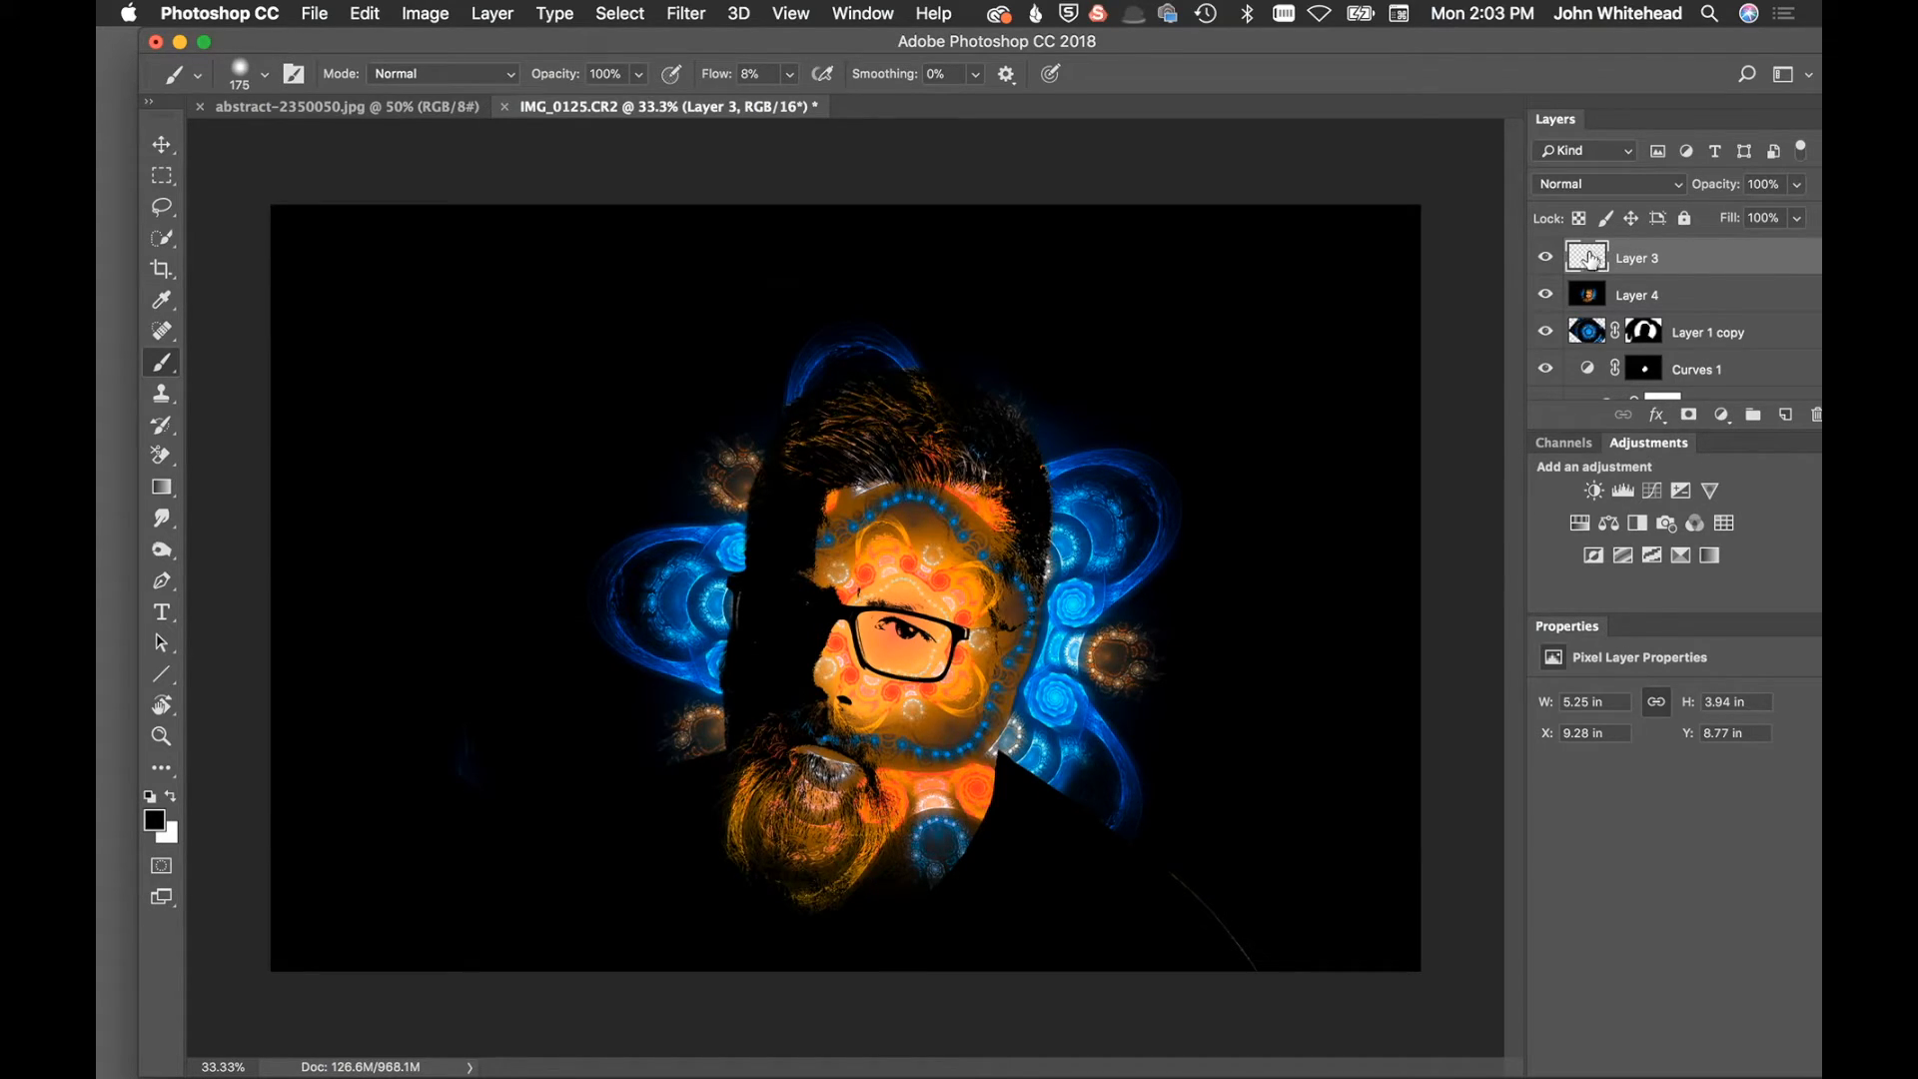
left_click_drag(1598, 257, 1815, 414)
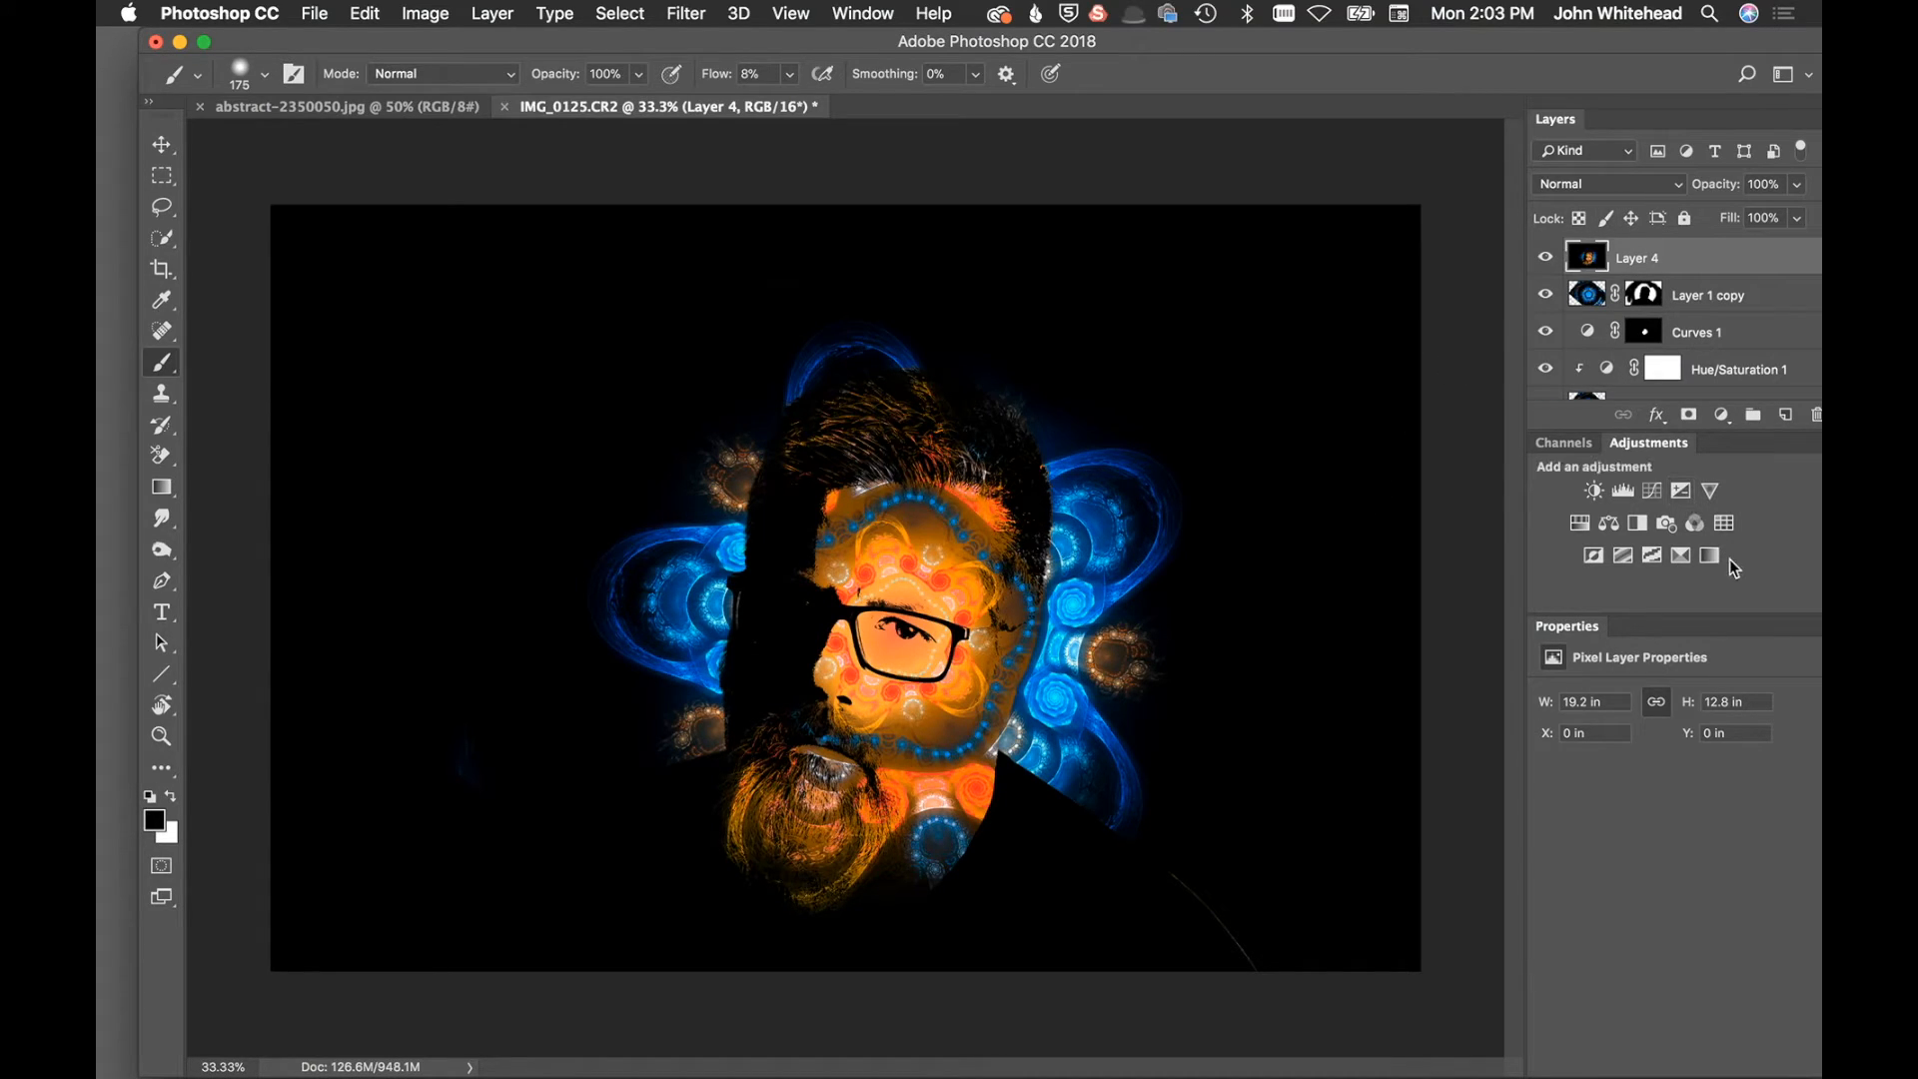
left_click(1785, 414)
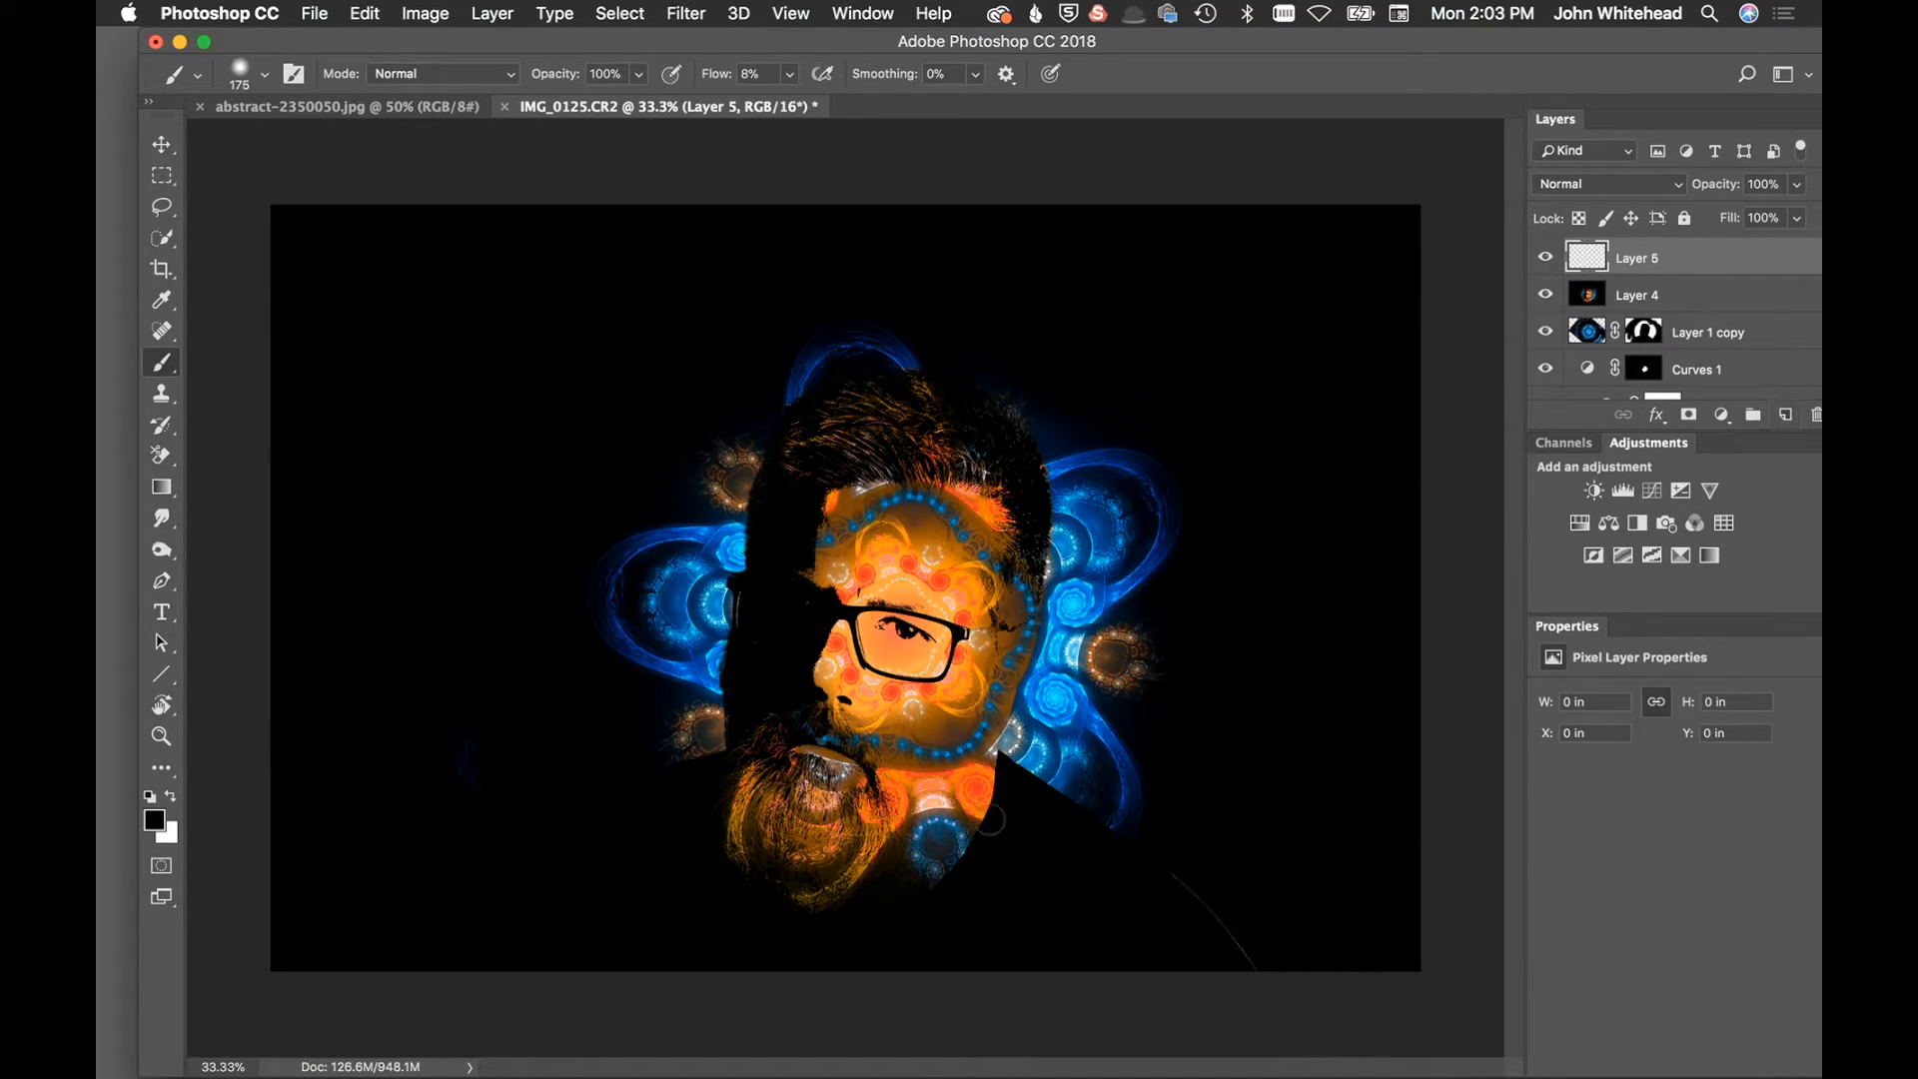
Paint black on Layer 5 over the patterned neck below the jaw and the thin highlight along the shoulder
mouse_move(993, 776)
left_mouse_down()
mouse_move(978, 832)
mouse_move(886, 904)
mouse_move(1009, 846)
mouse_move(924, 881)
mouse_move(987, 848)
mouse_move(1003, 809)
mouse_move(923, 881)
mouse_move(974, 829)
left_mouse_up()
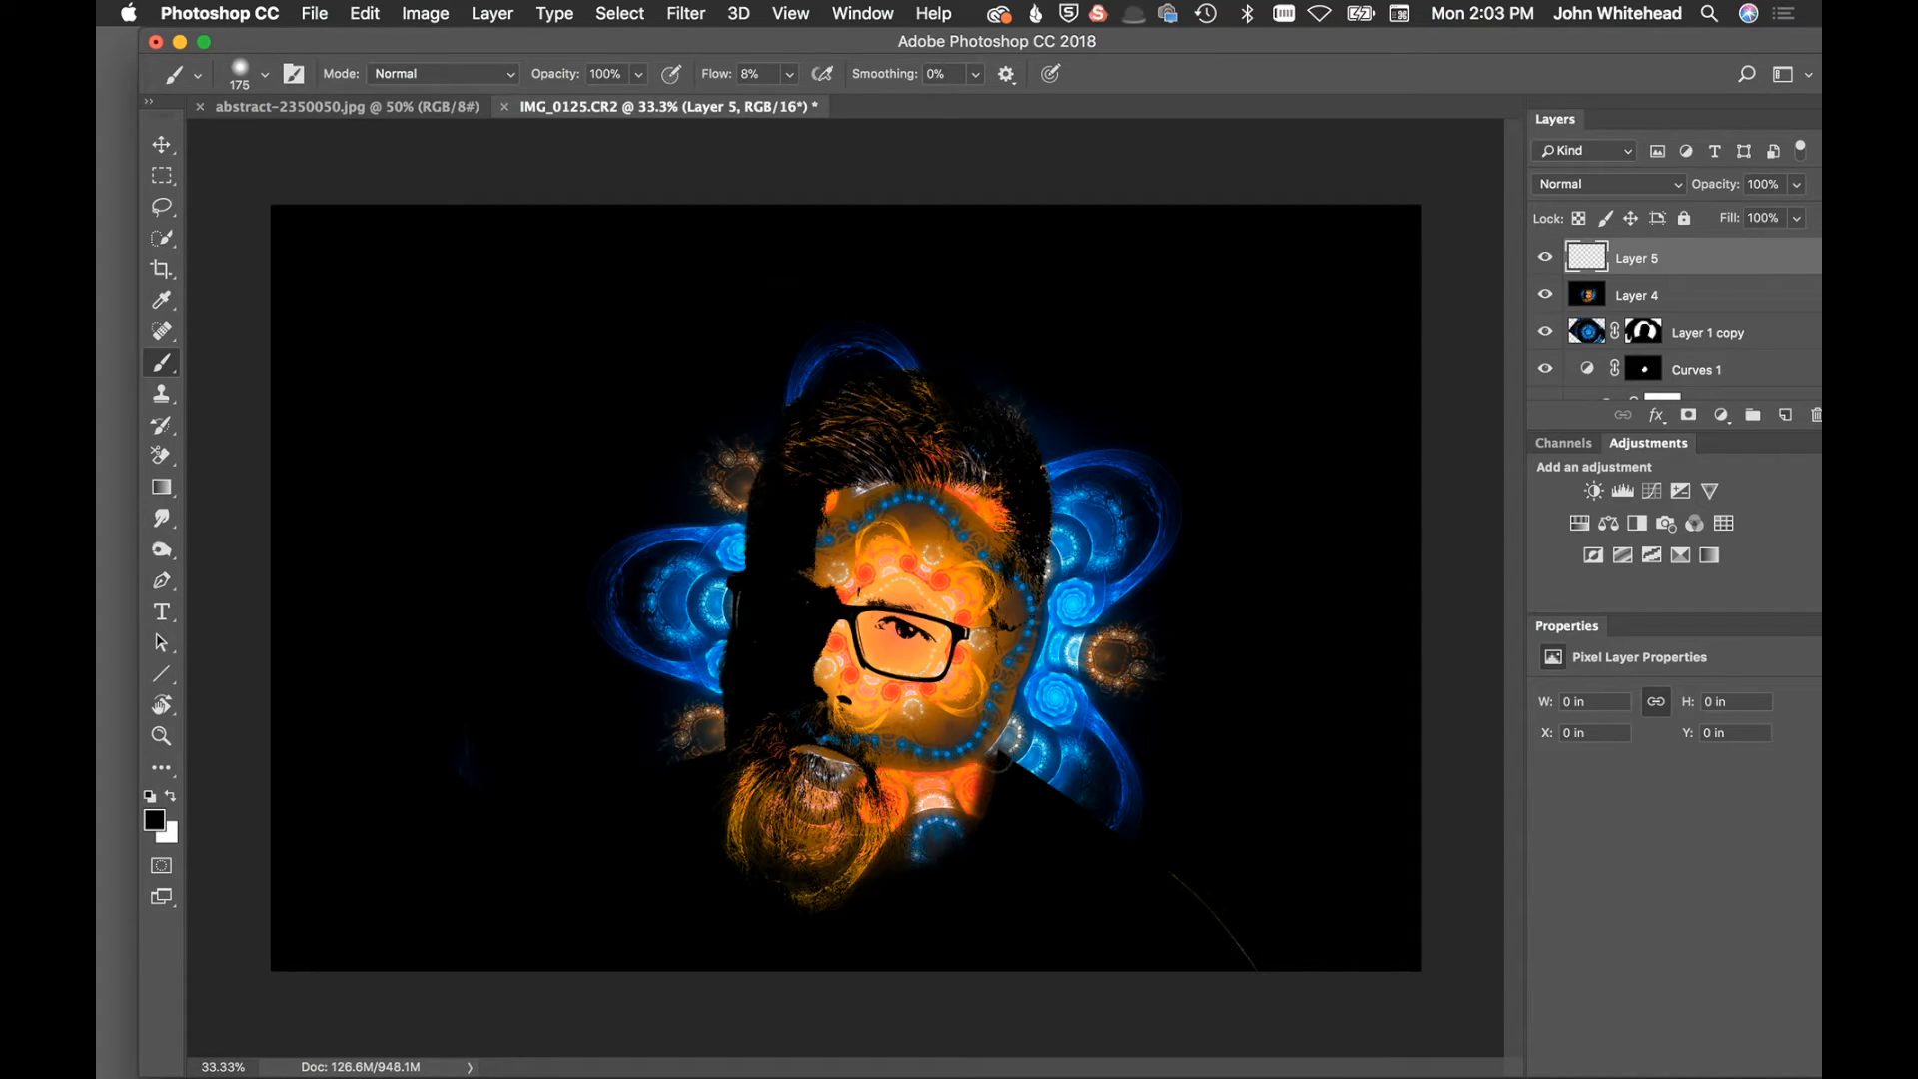
mouse_move(1156, 869)
left_mouse_down()
mouse_move(1228, 916)
mouse_move(1276, 1022)
mouse_move(1322, 998)
mouse_move(1090, 933)
mouse_move(1031, 866)
mouse_move(1025, 796)
mouse_move(987, 808)
left_mouse_up()
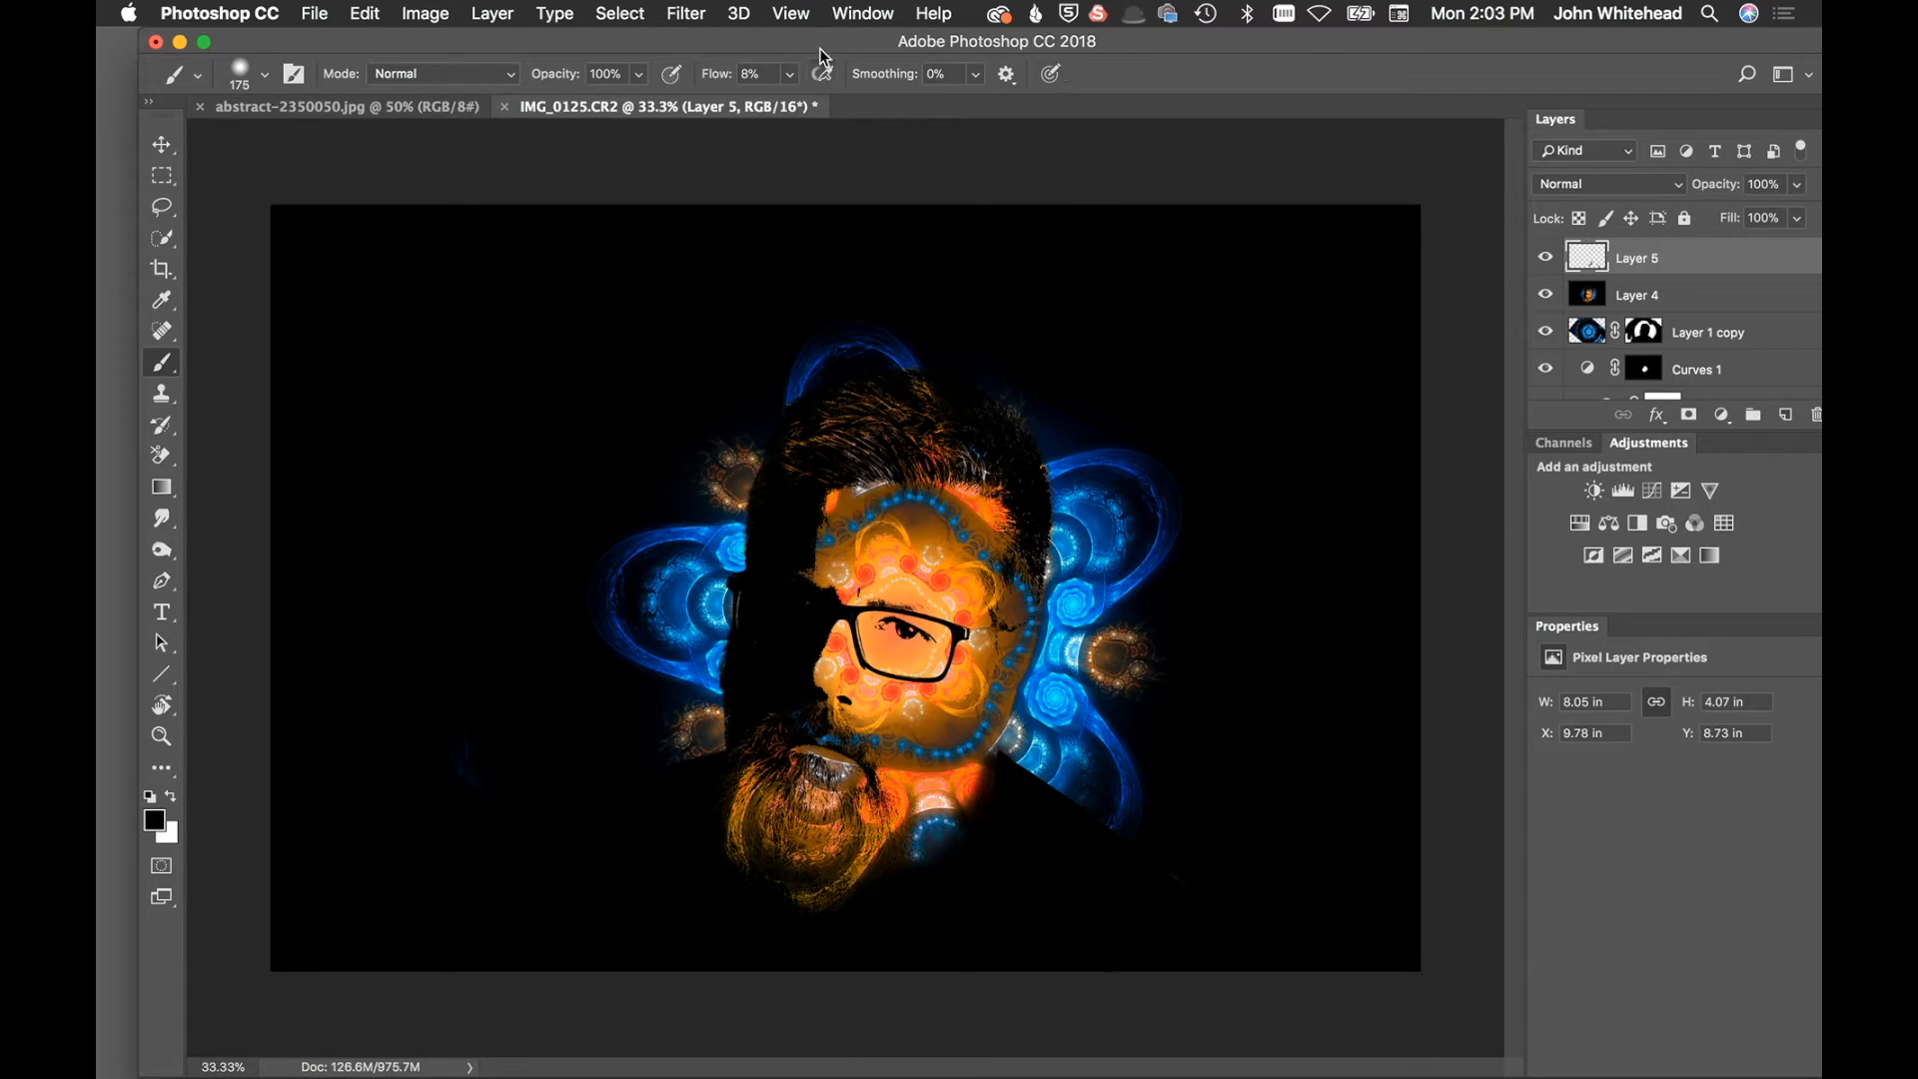
mouse_move(998, 769)
left_mouse_down()
mouse_move(883, 864)
mouse_move(965, 784)
mouse_move(827, 903)
left_mouse_up()
left_click_drag(979, 761, 912, 894)
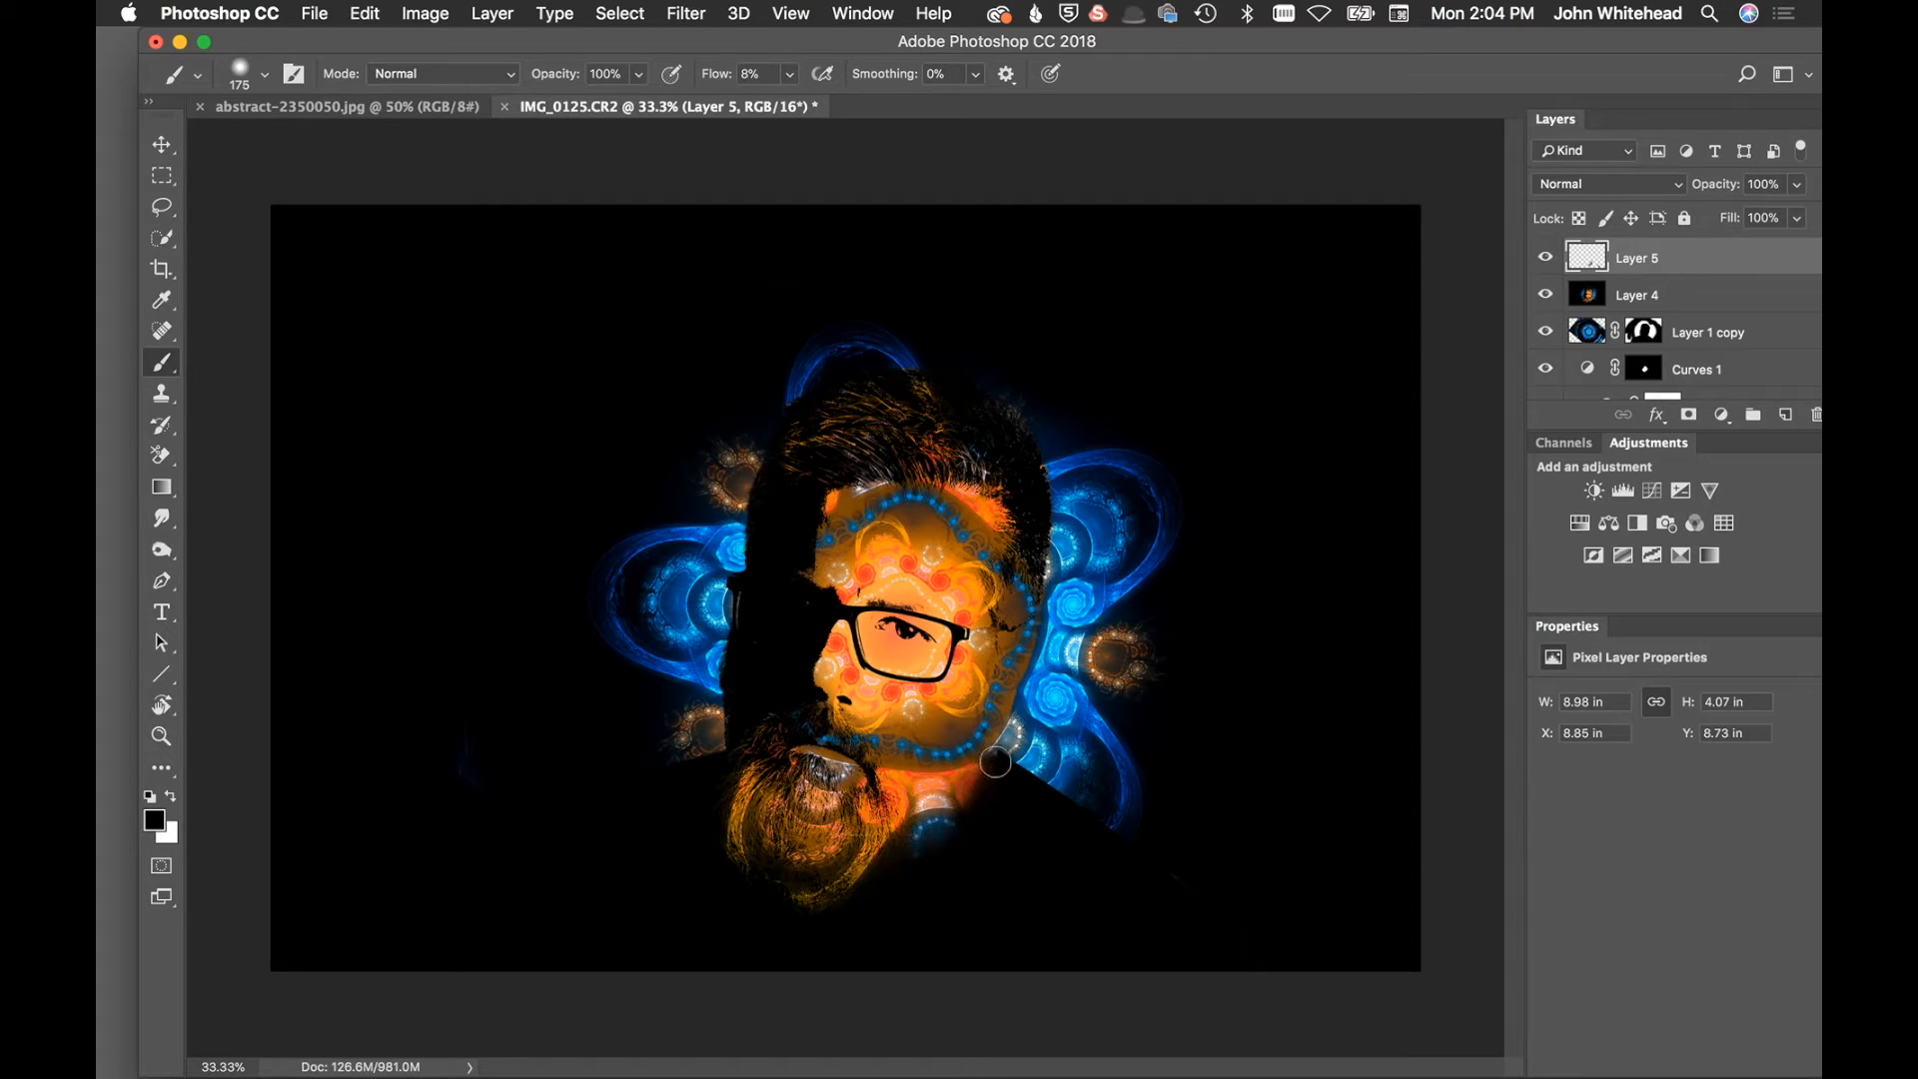
Darken the jaw corner, the neck and the bright hairline around the forehead with soft black strokes on Layer 5
left_click_drag(999, 751, 996, 759)
left_click_drag(871, 477, 873, 478)
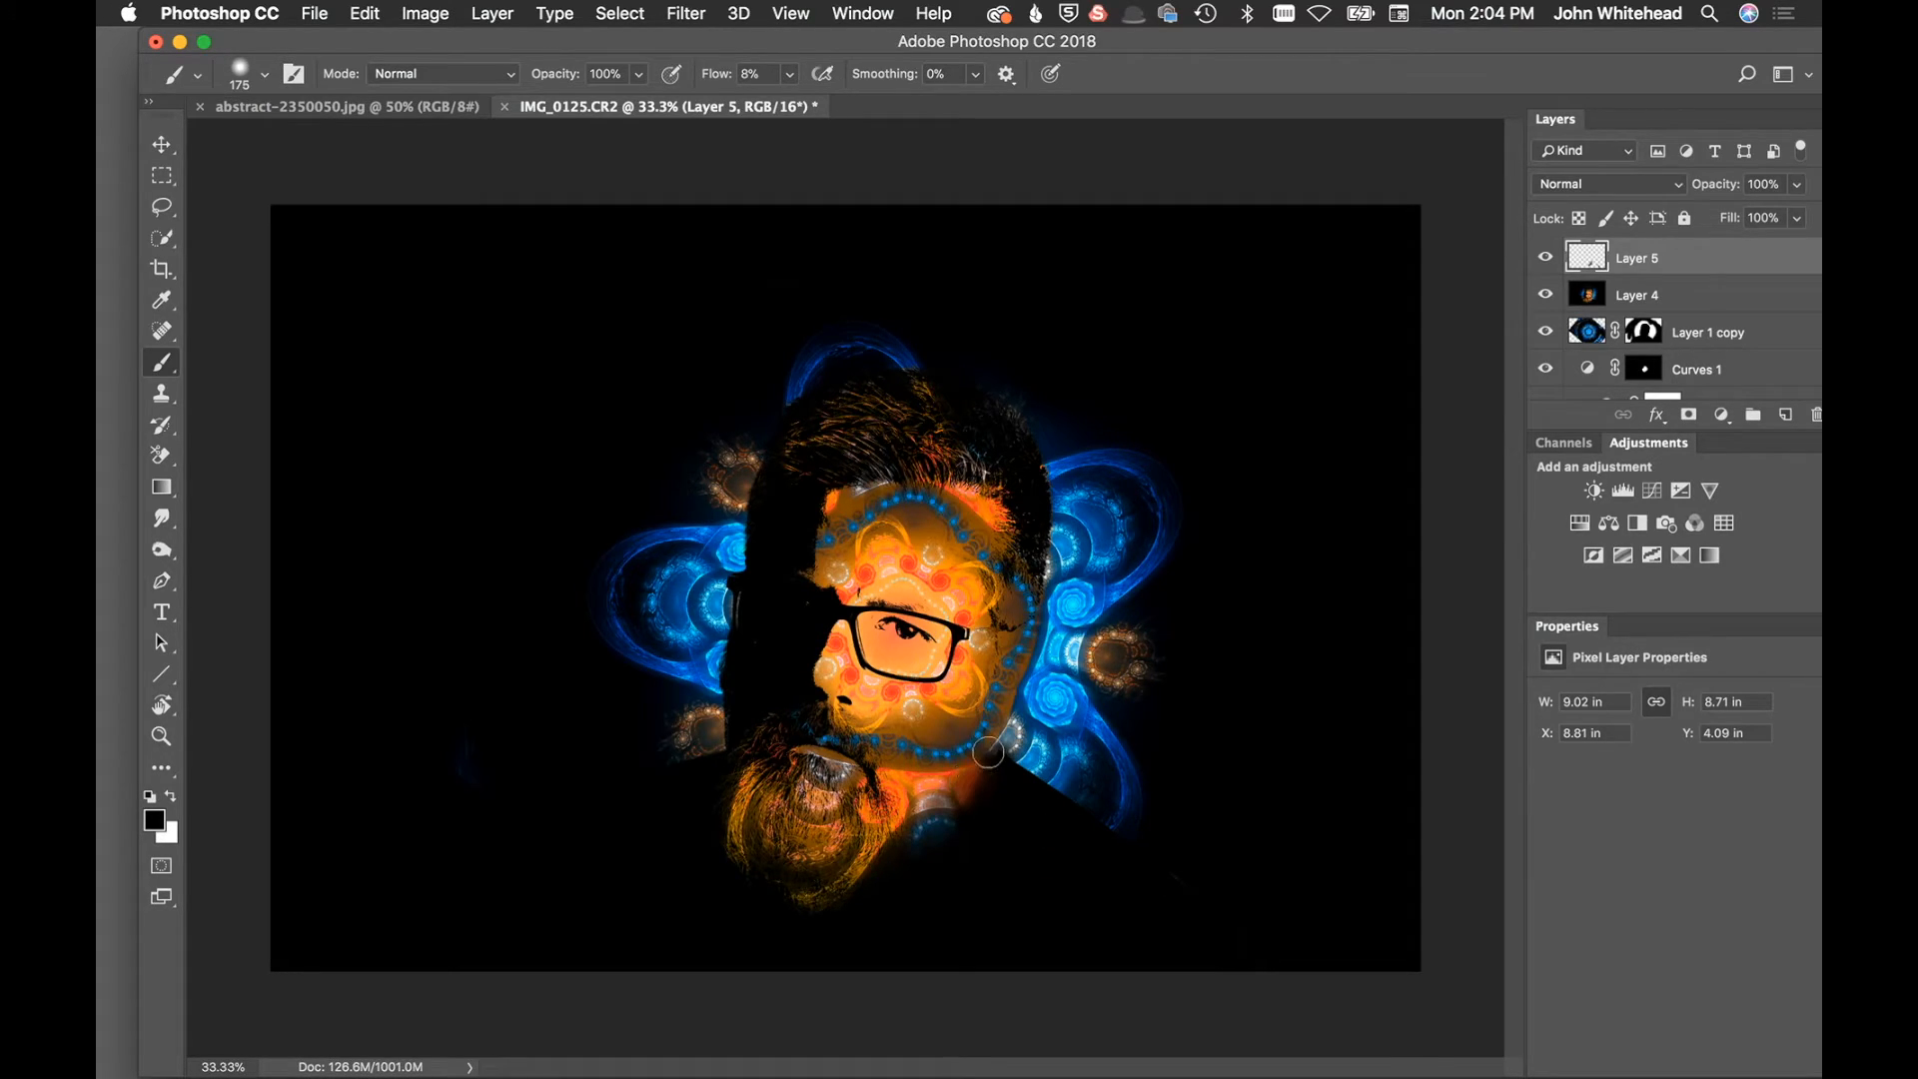
left_click_drag(970, 745, 920, 821)
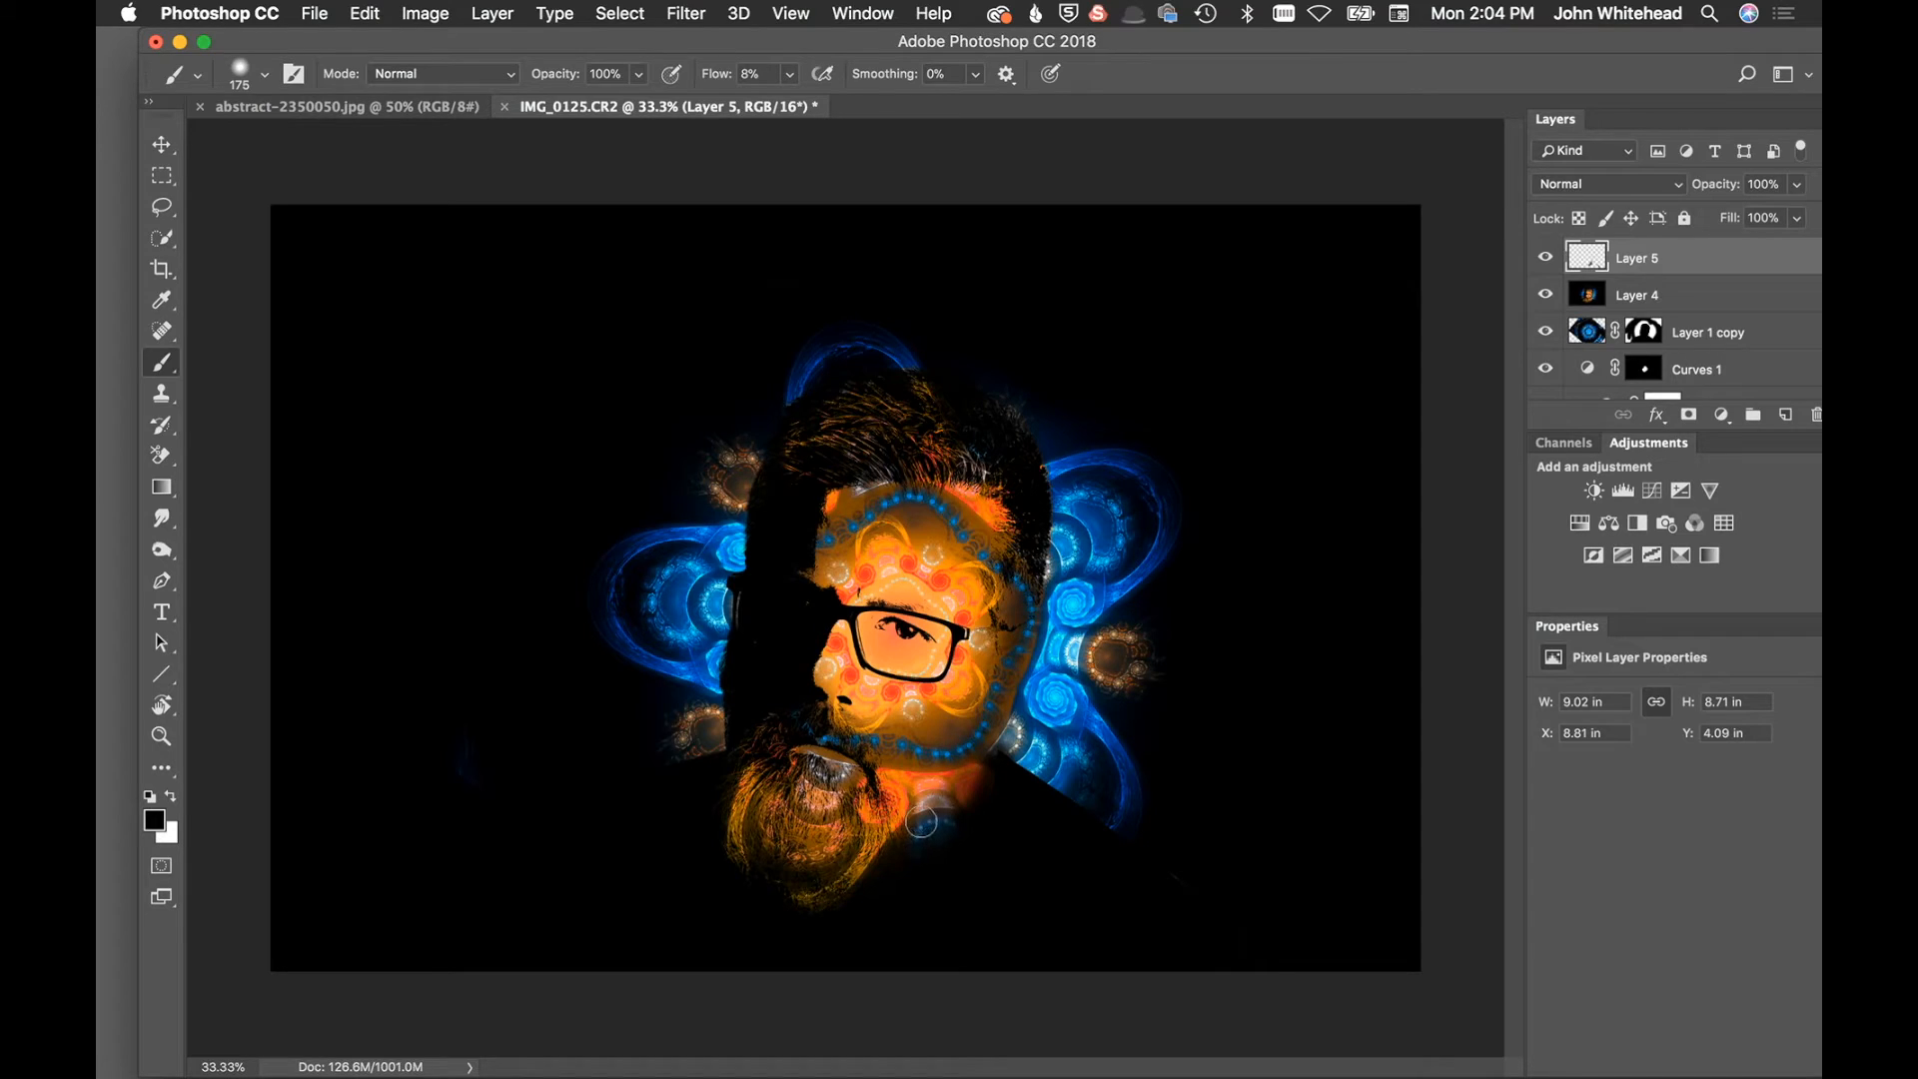
left_click_drag(1066, 559, 938, 798)
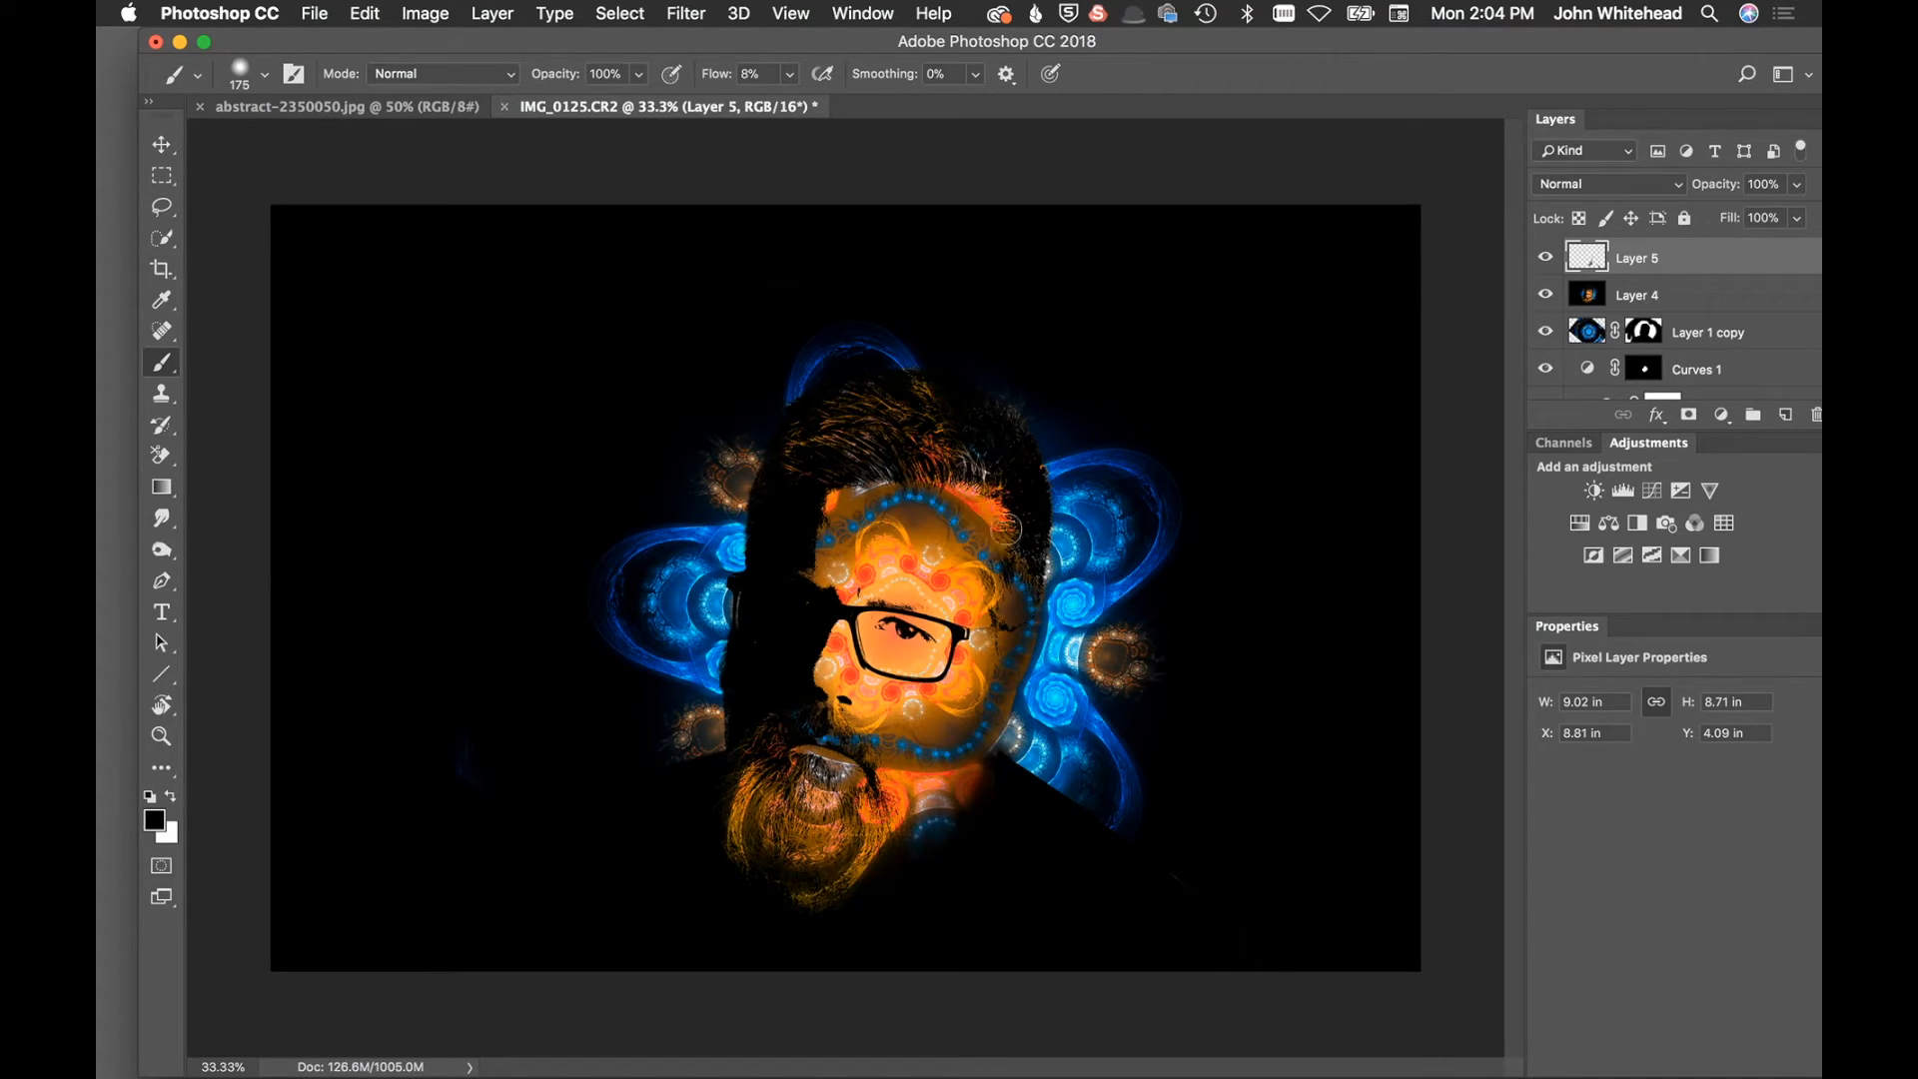
left_click_drag(988, 502, 937, 463)
left_click_drag(824, 497, 811, 493)
Set the brush to 7% flow and 348 px, and softly darken the forehead's upper edge and hair, undoing unwanted strokes
left_click_drag(736, 74, 699, 82)
left_click_drag(1067, 599, 1095, 601, "ctrl+alt")
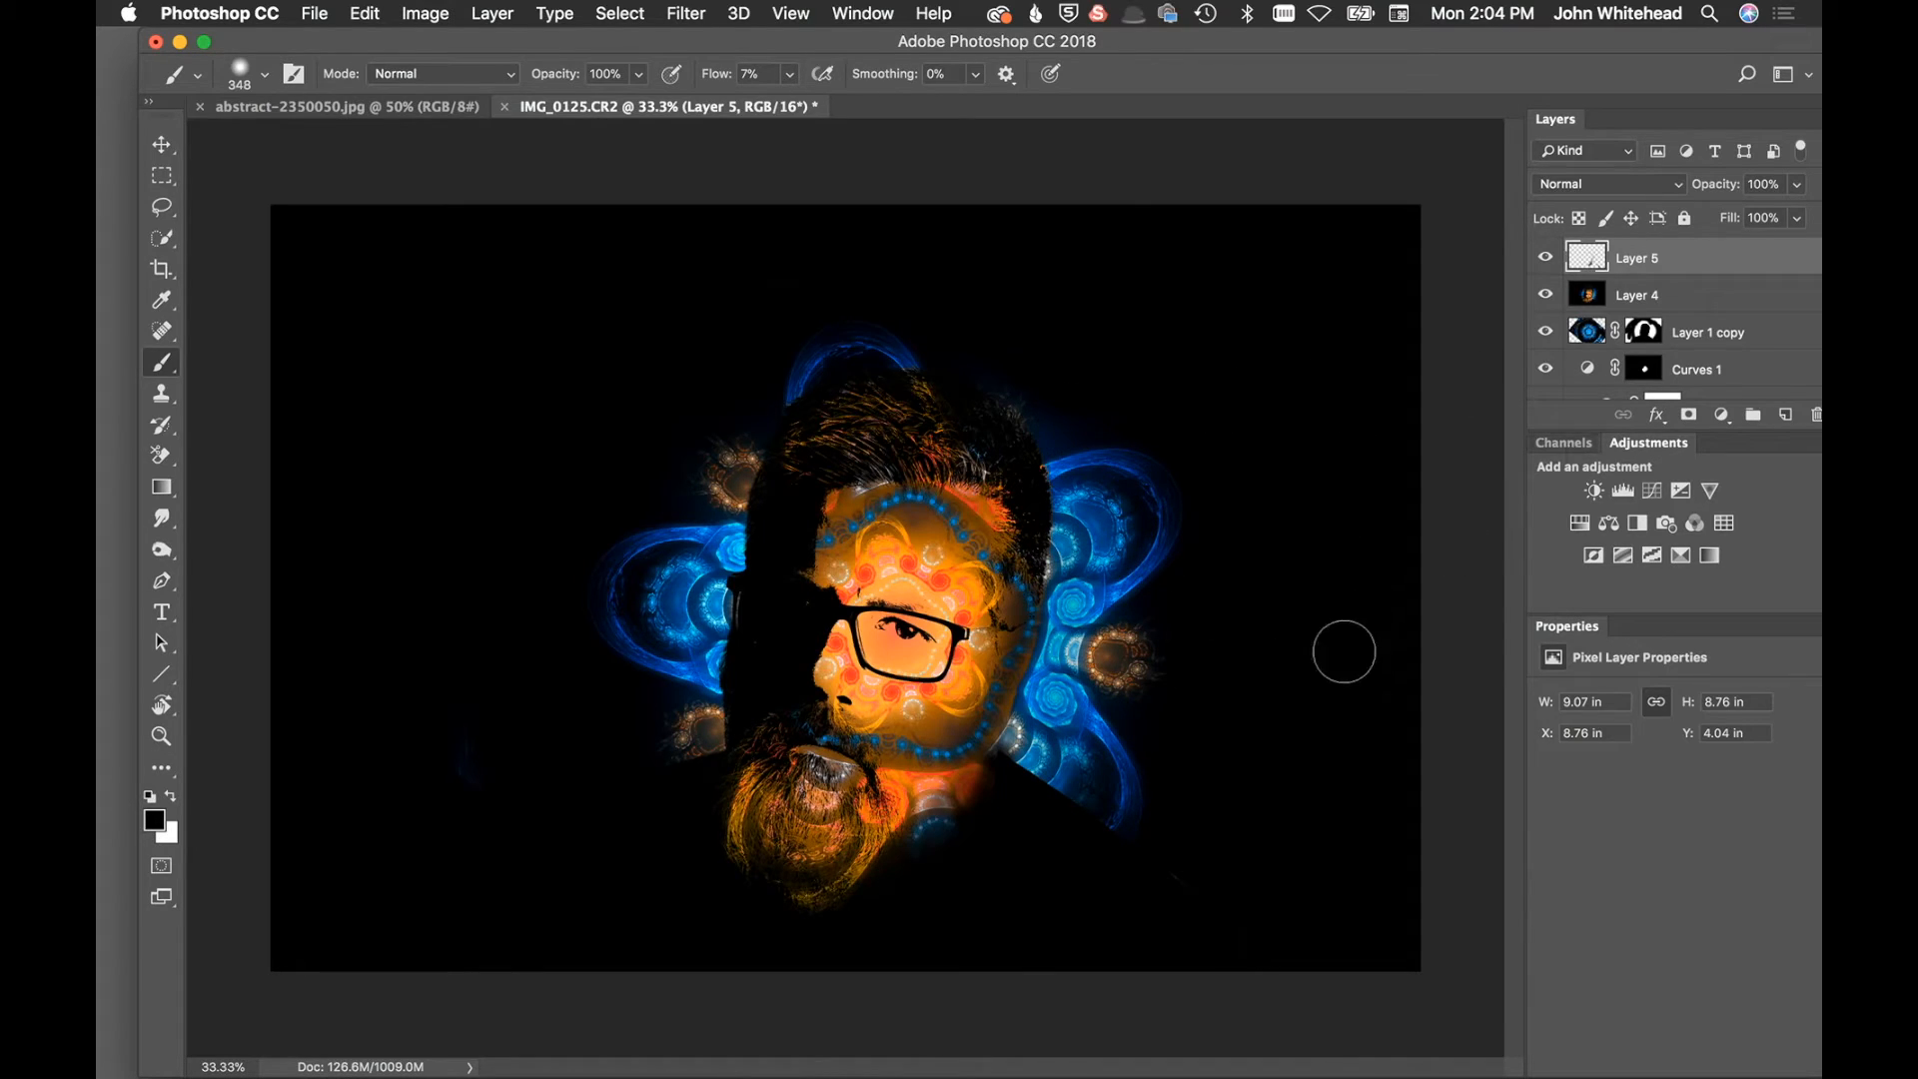
key("super+z")
left_click_drag(825, 640, 826, 723)
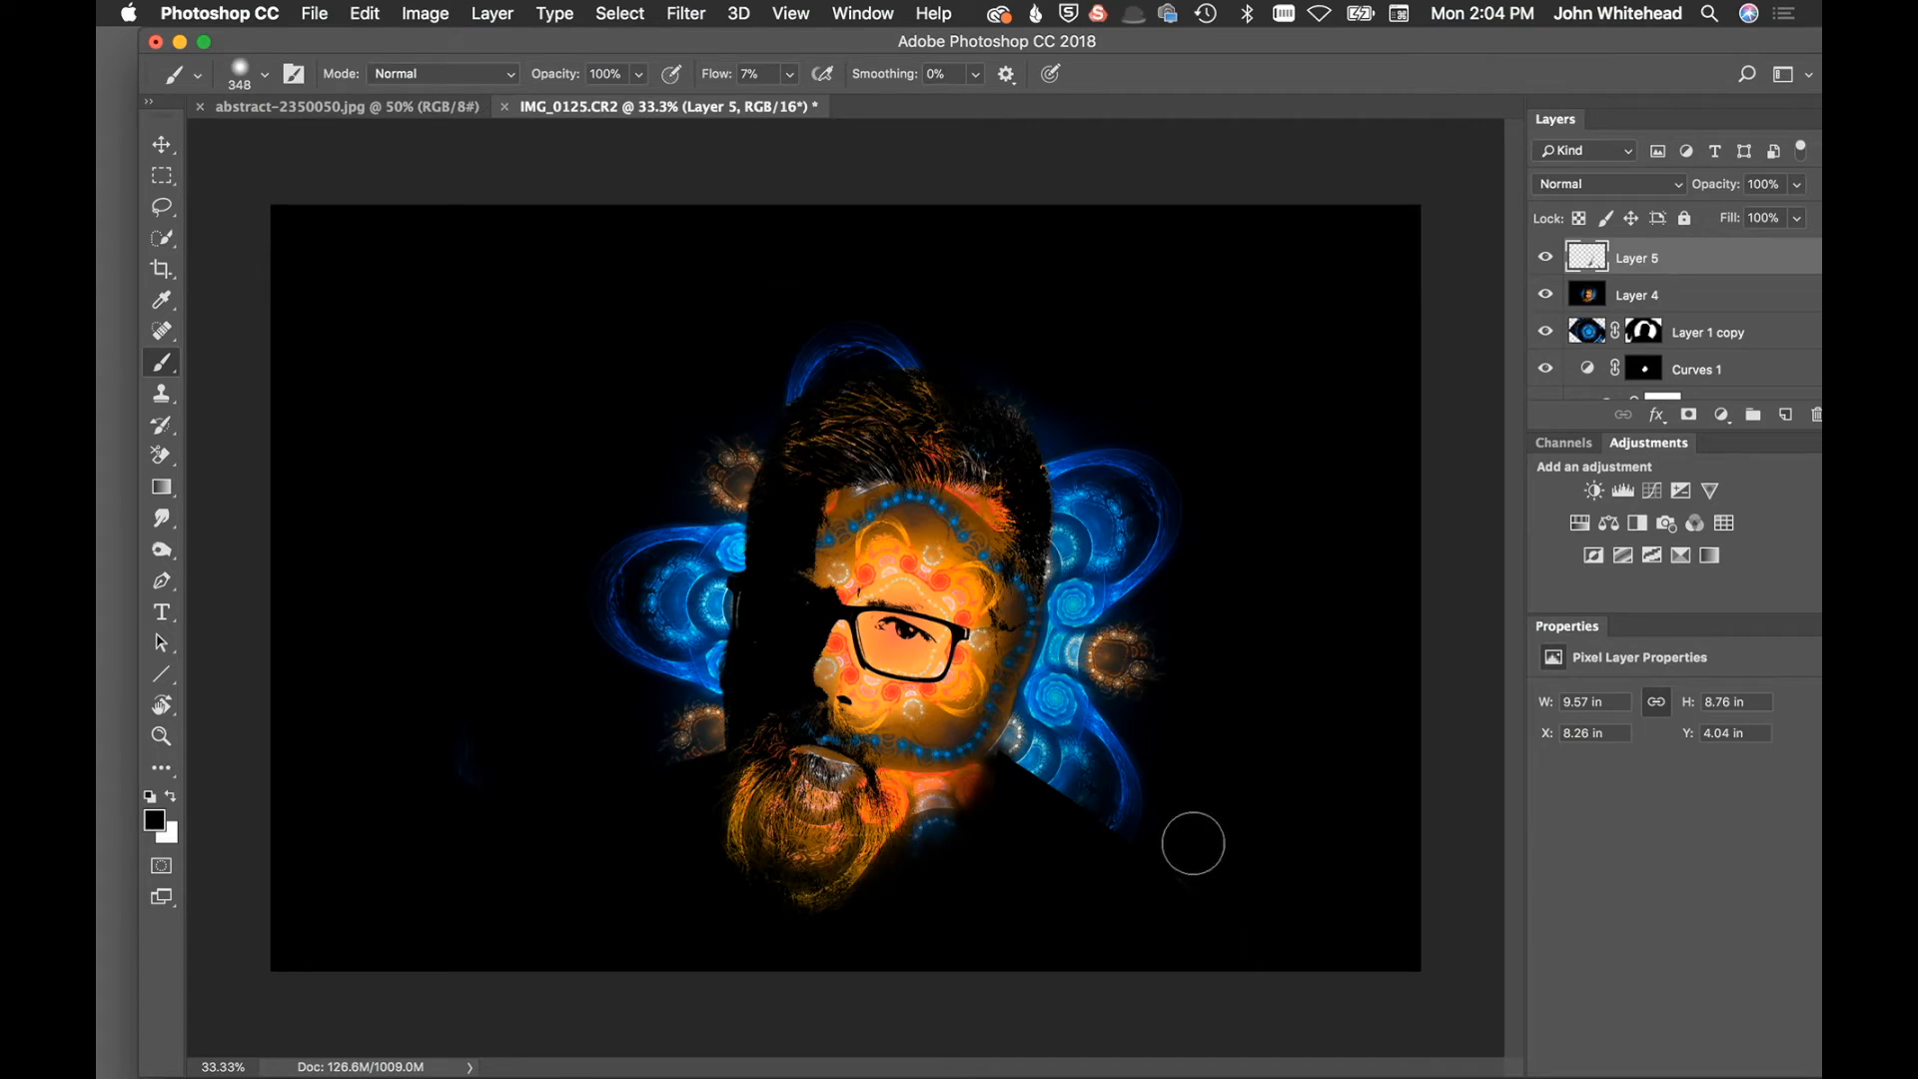
key("super+z")
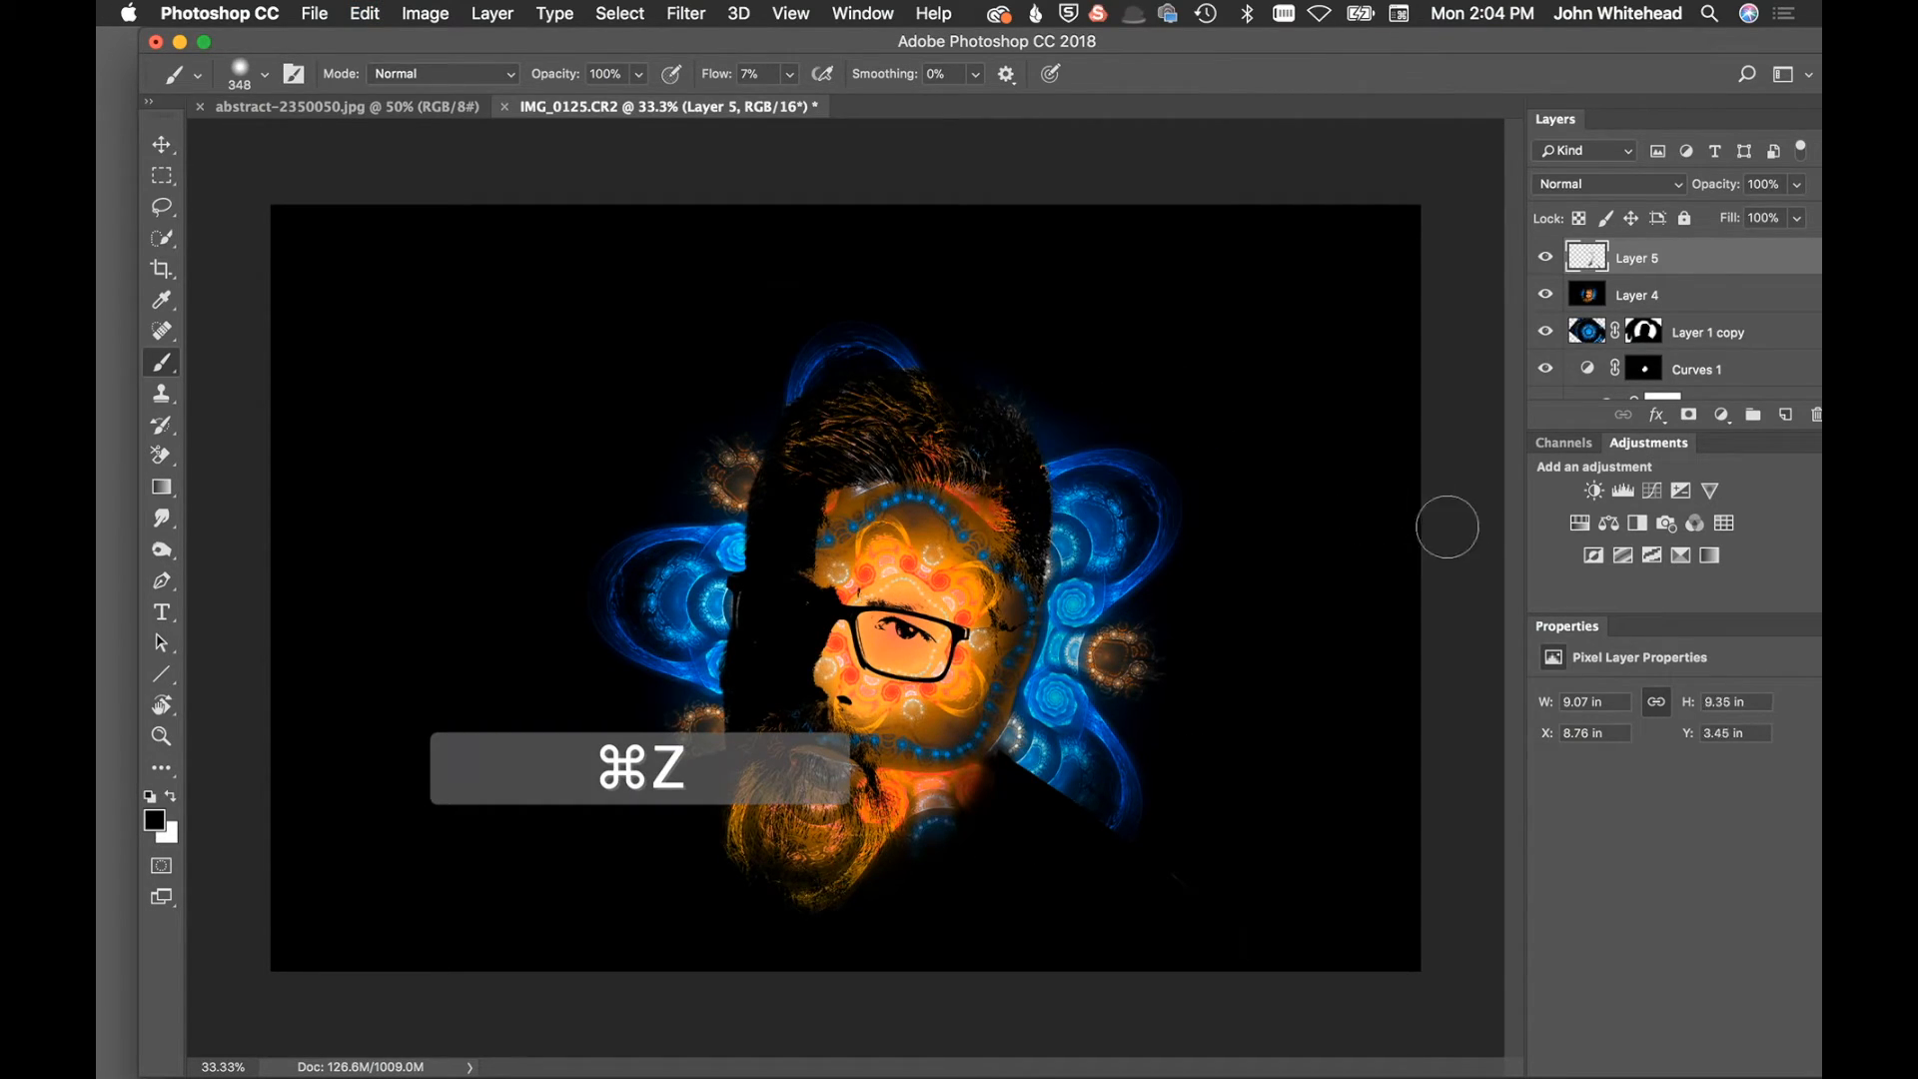
left_click_drag(866, 476, 930, 422)
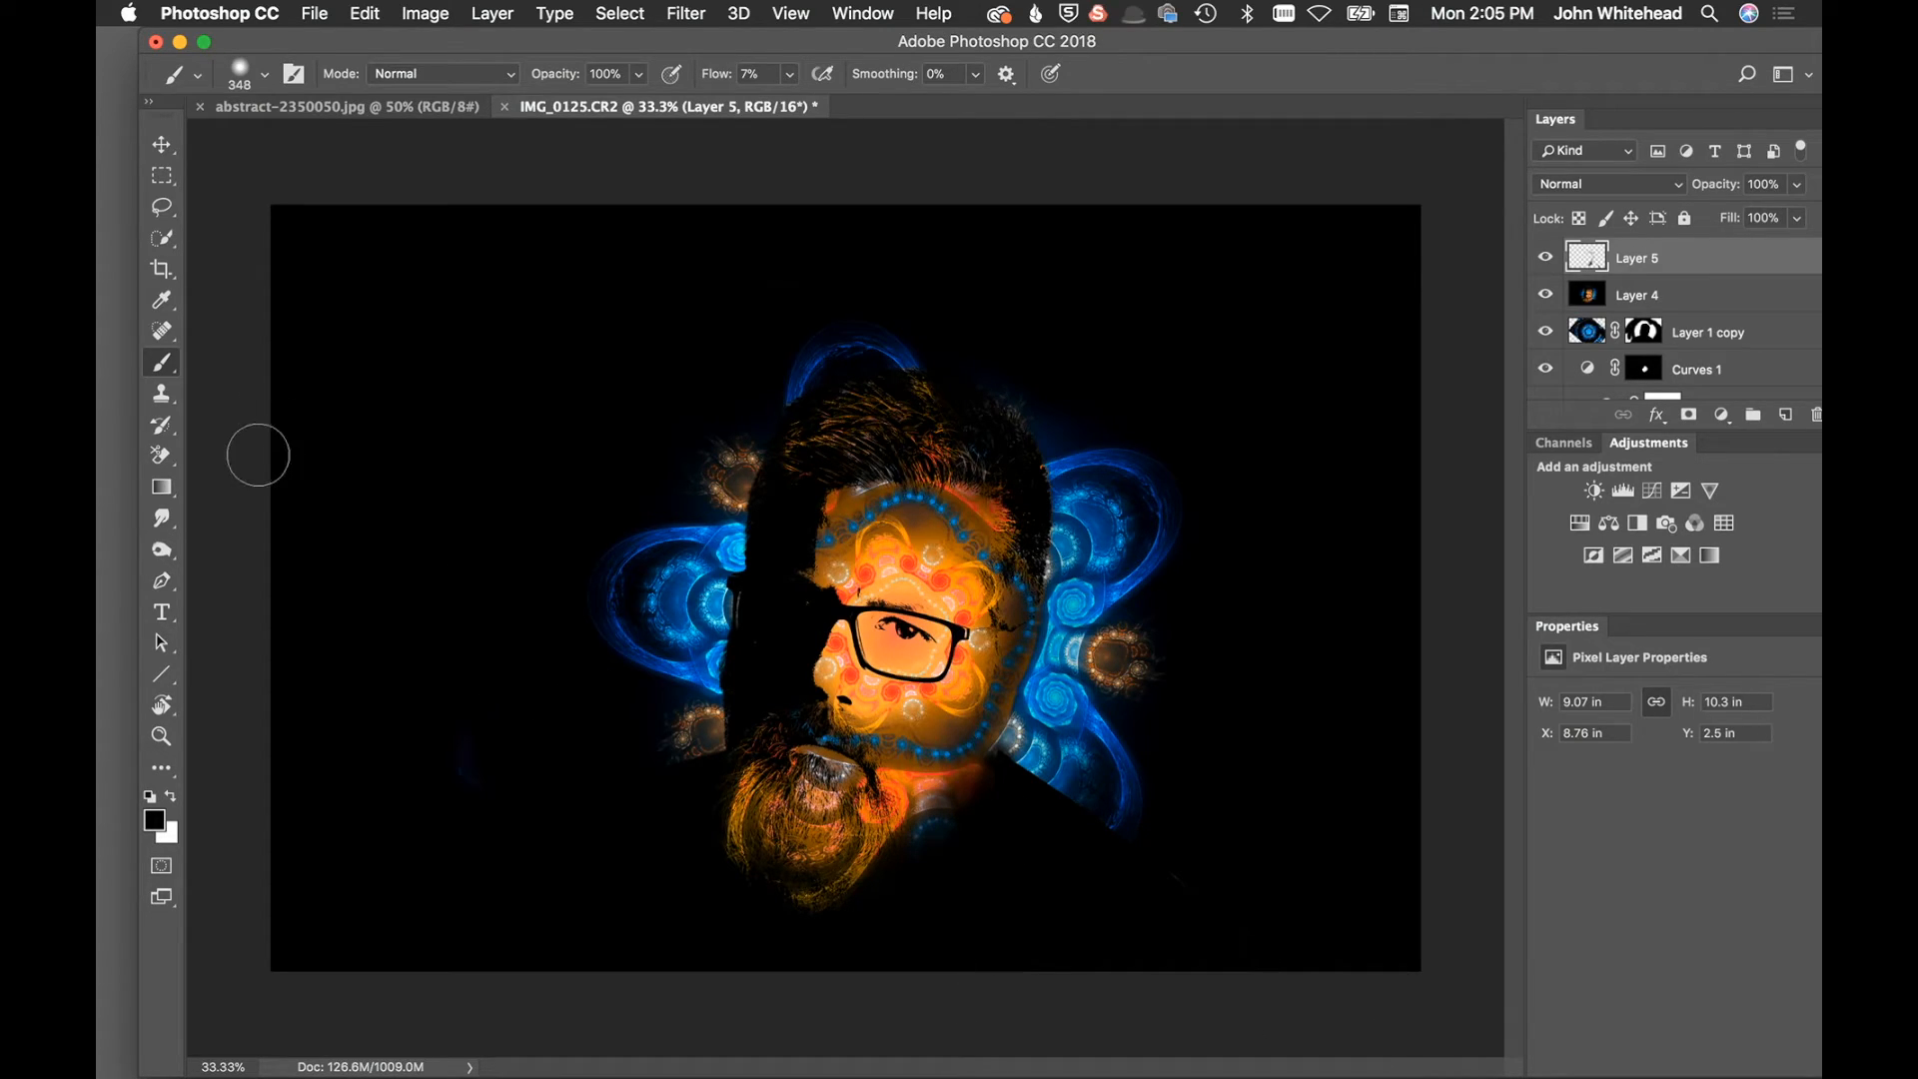
Set the brush to 98% flow and 146 px, and paint out the remaining blue pattern at the base of the neck
key("super+equal")
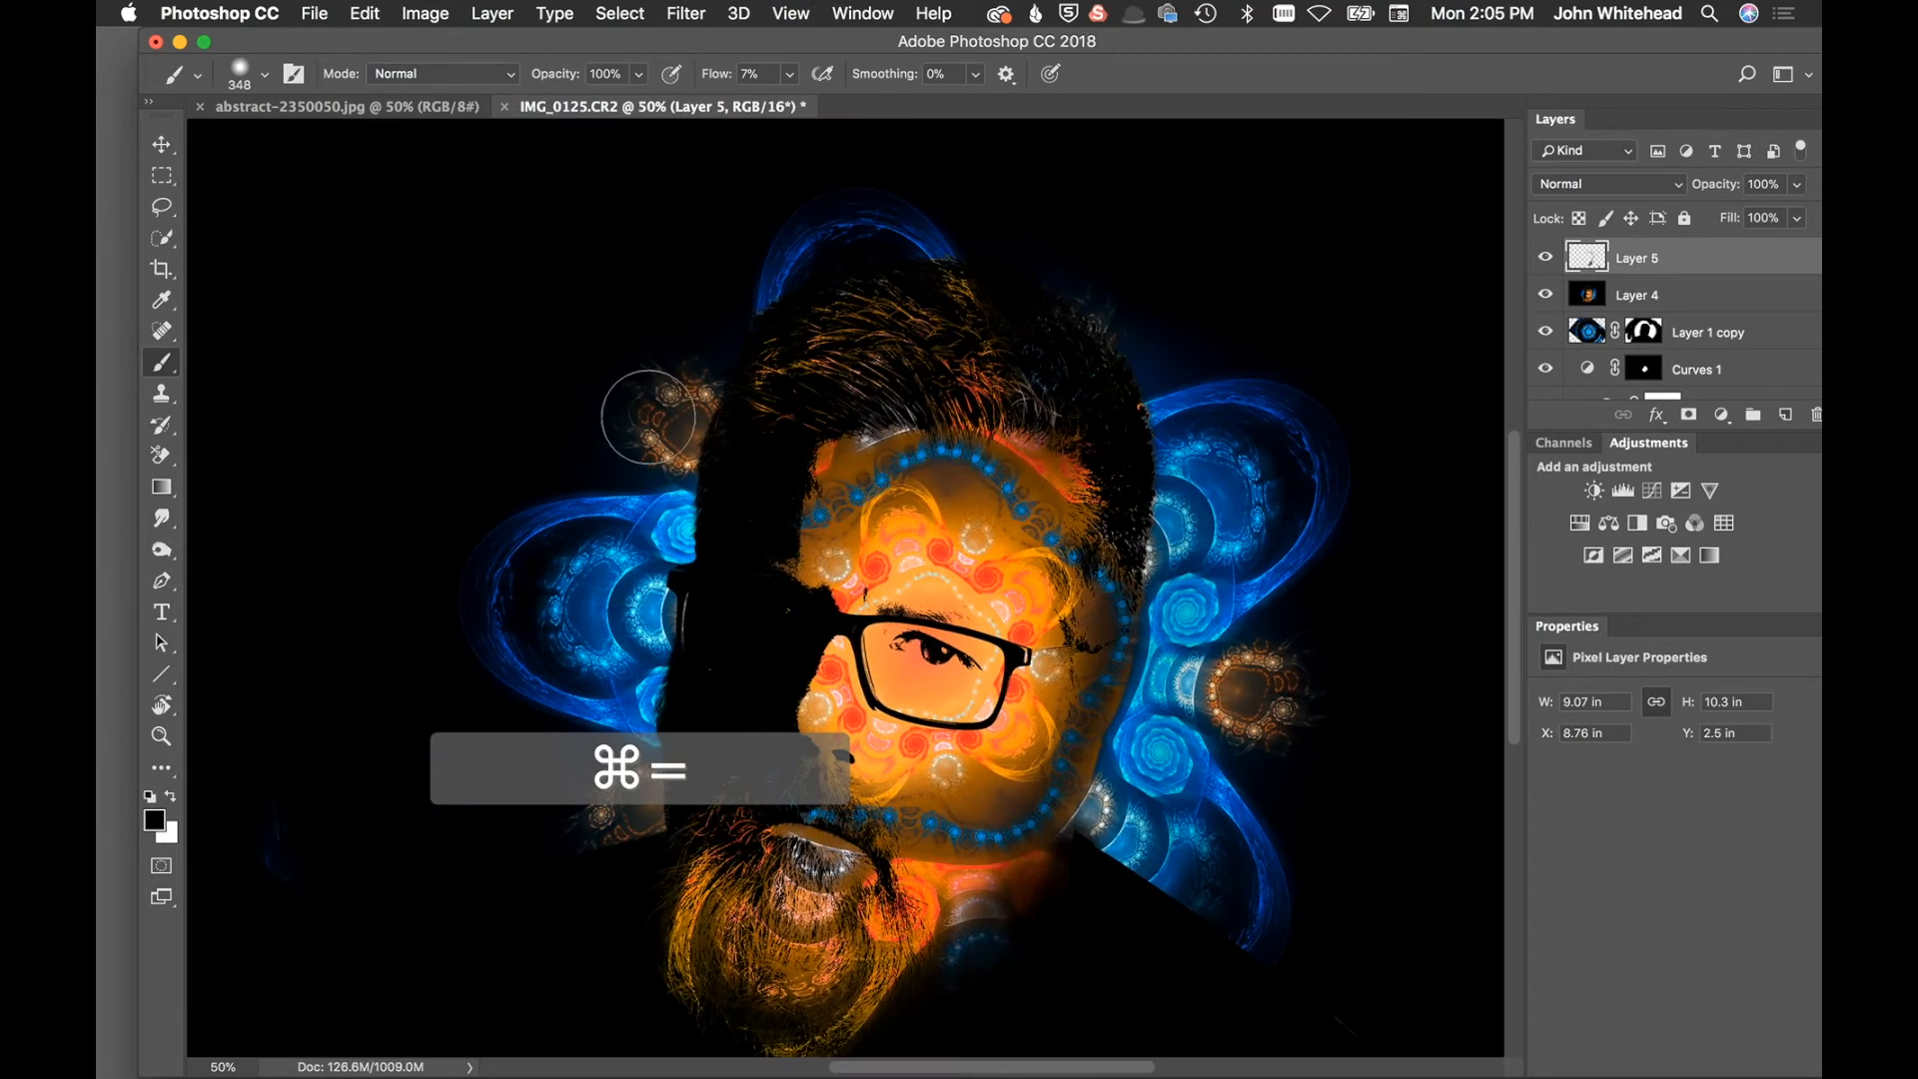
left_click_drag(945, 702, 859, 707, "ctrl+alt")
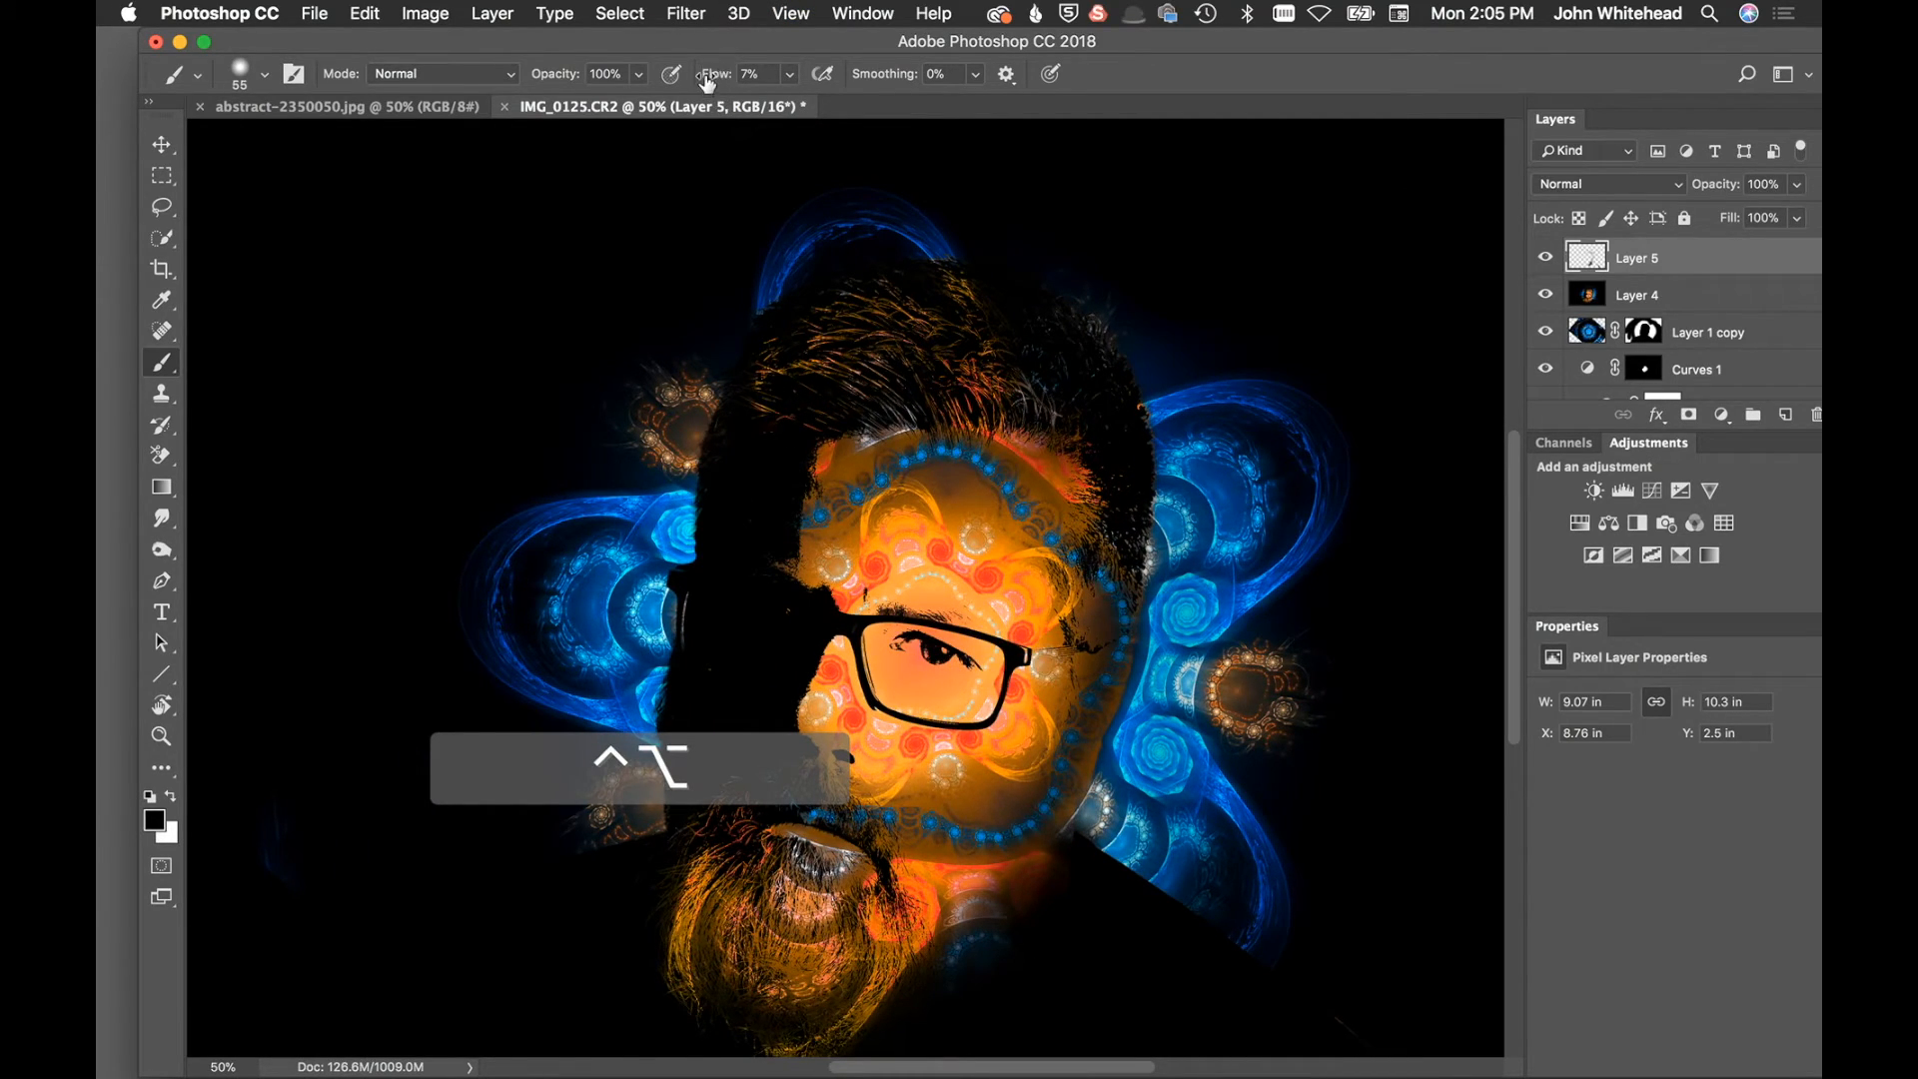
left_click_drag(707, 85, 815, 74)
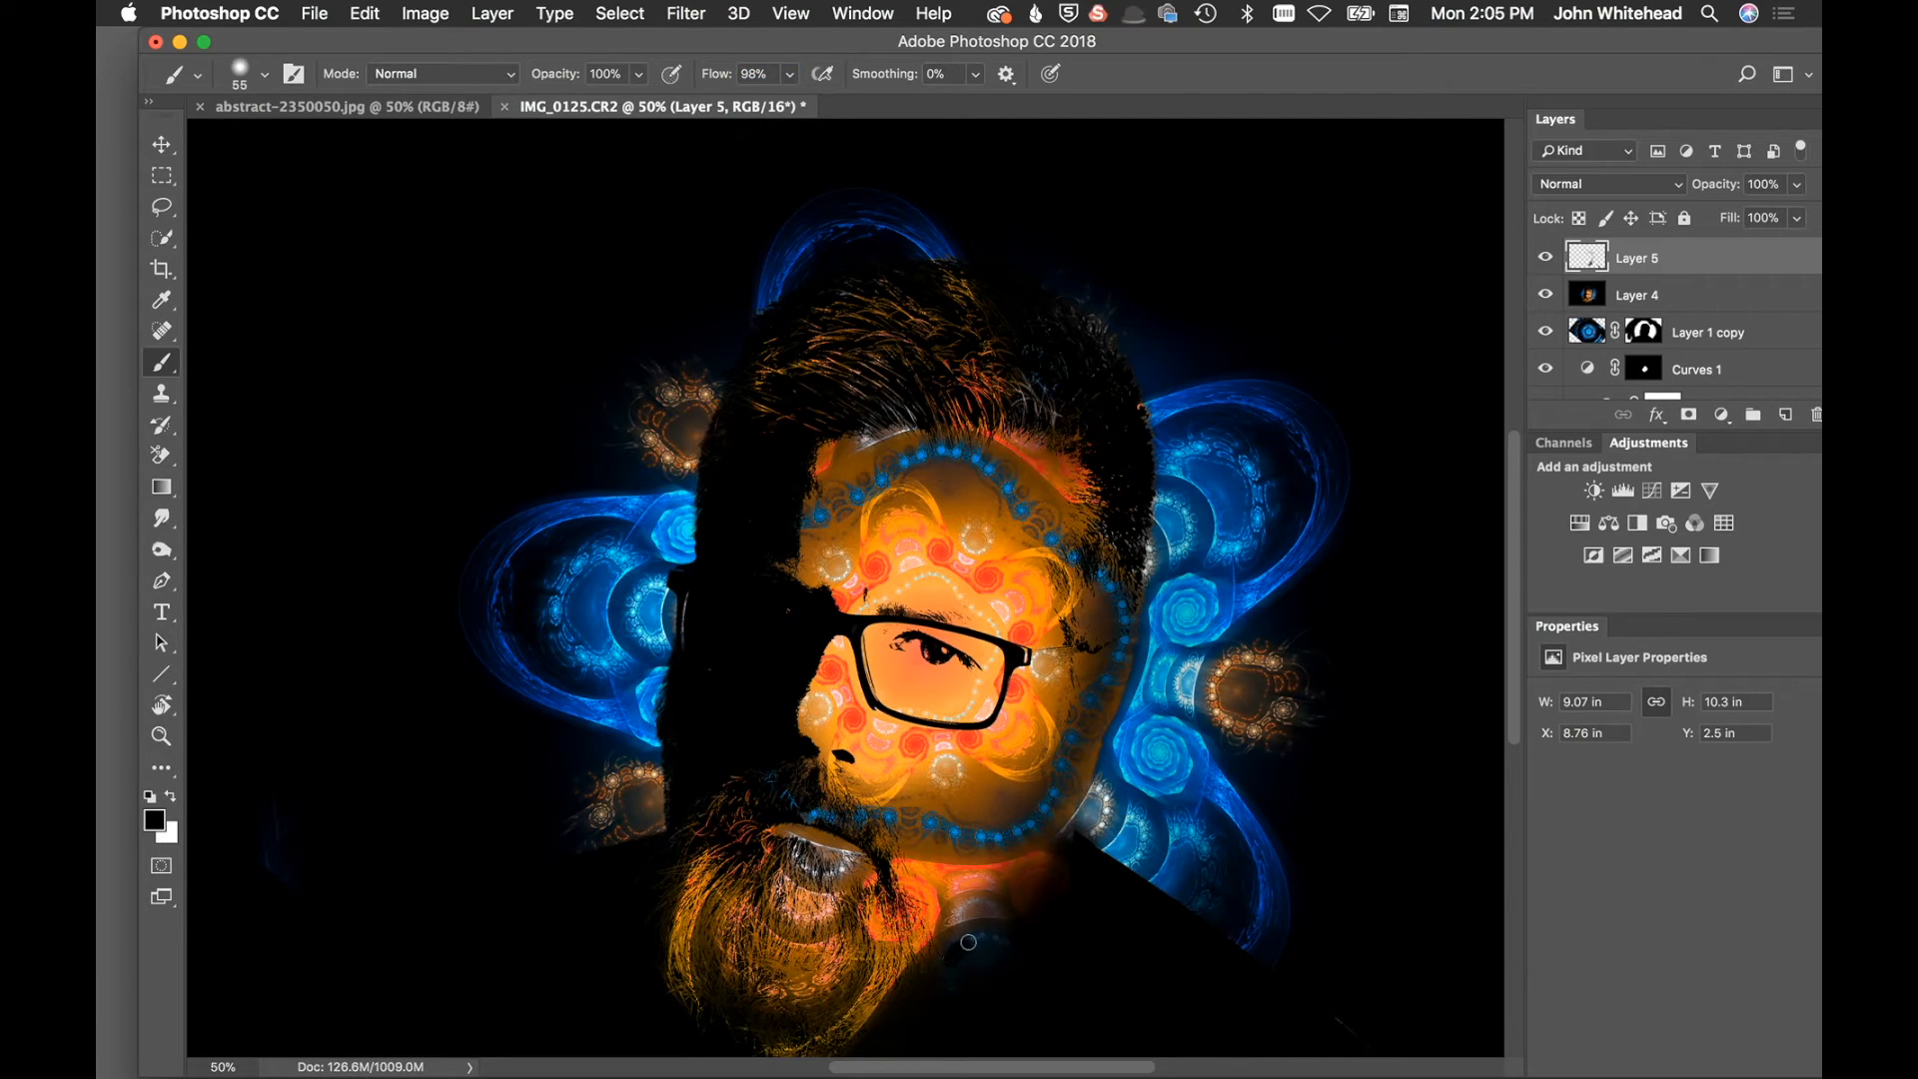
mouse_move(968, 985)
left_mouse_down("ctrl+alt")
mouse_move(994, 984)
mouse_move(1010, 901)
mouse_move(996, 971)
left_mouse_up("ctrl+alt")
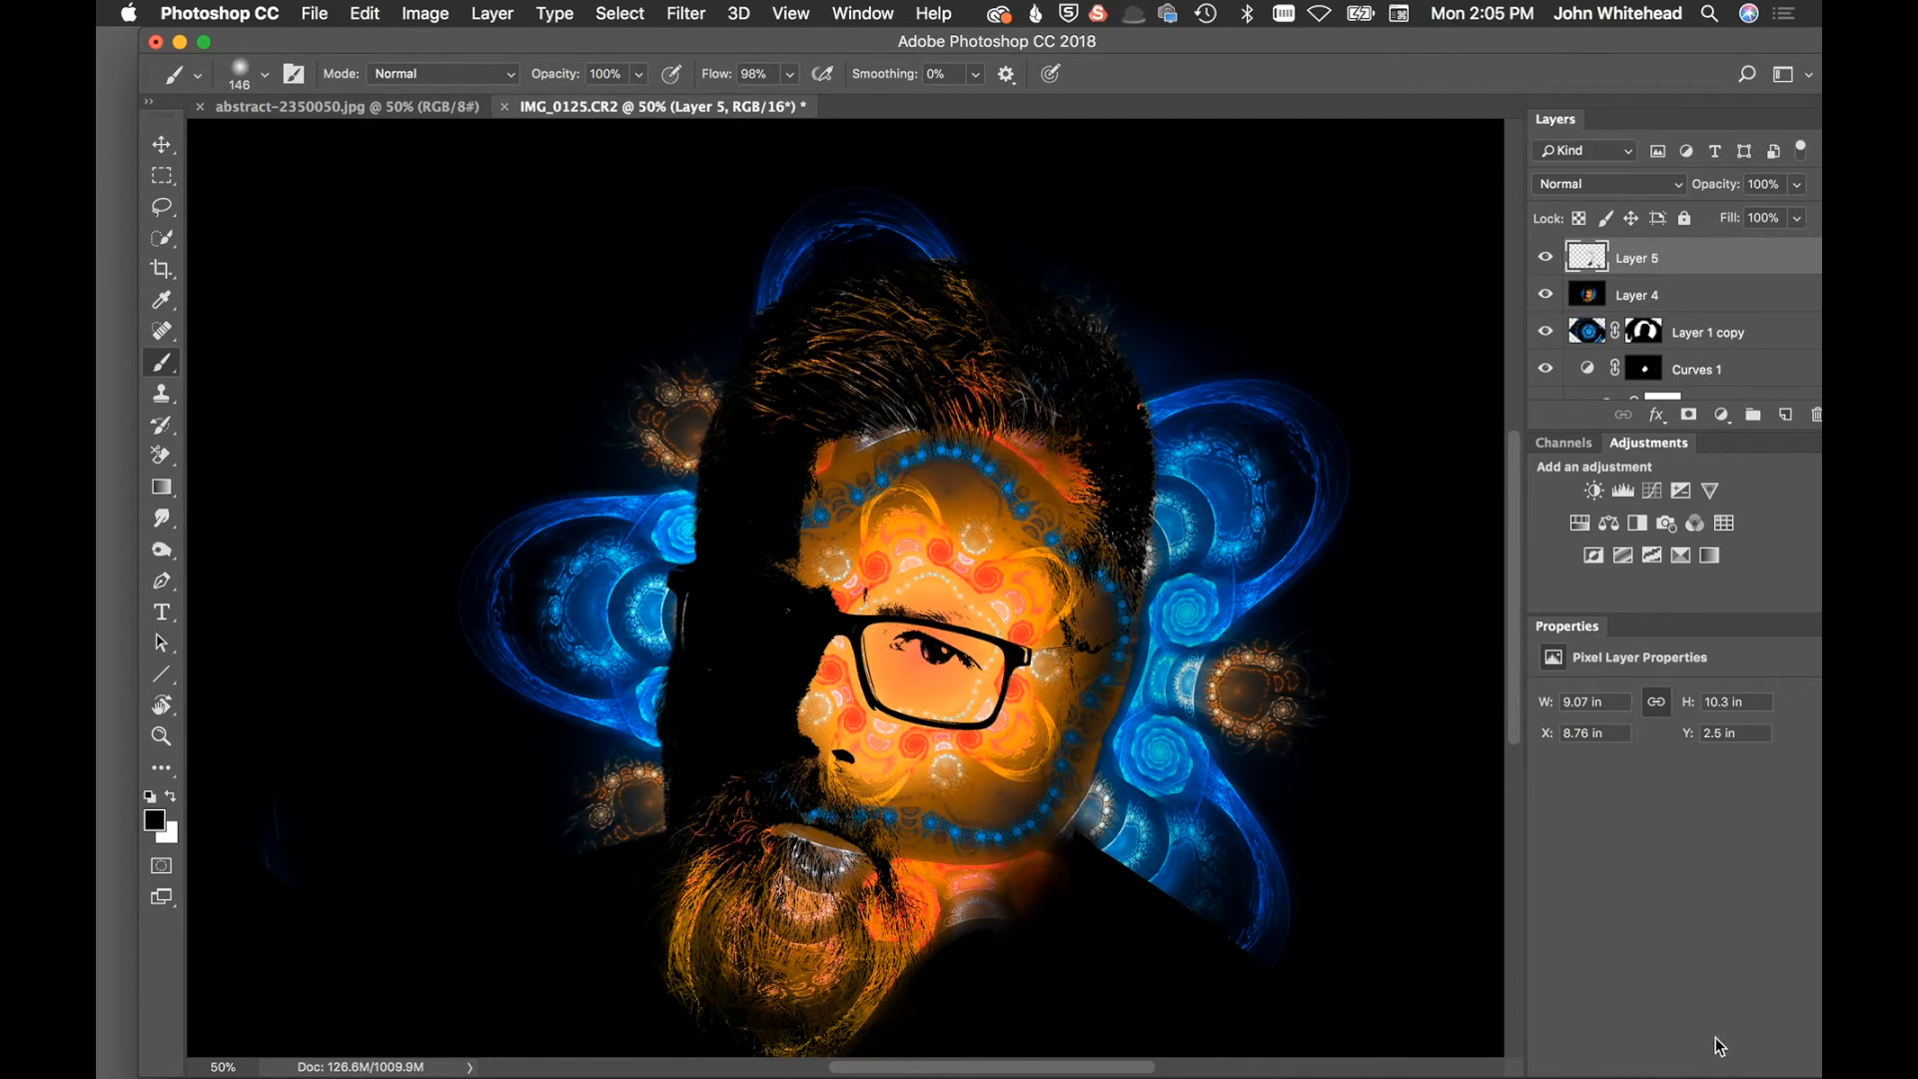
Set the brush flow to 57% for touching up the neck, and undo and restore the latest stroke to compare
key("super")
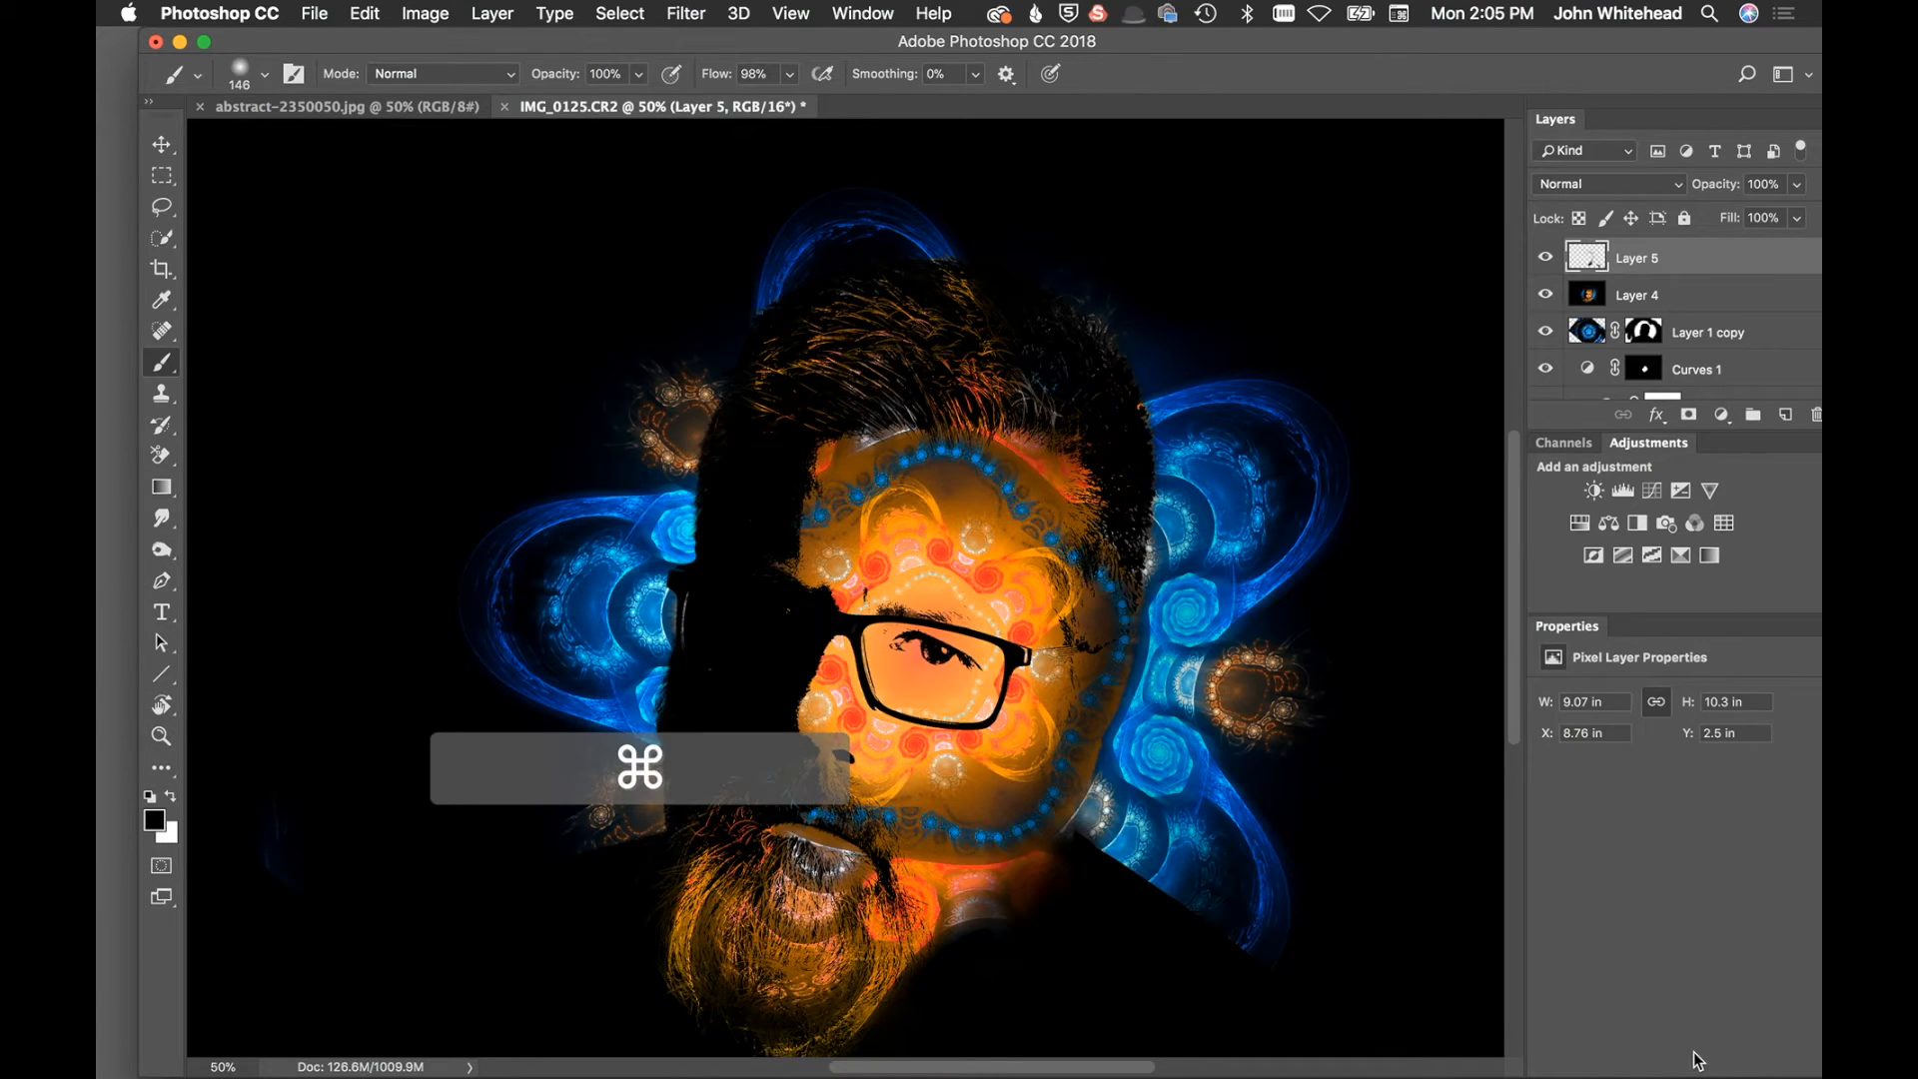
key("super+minus")
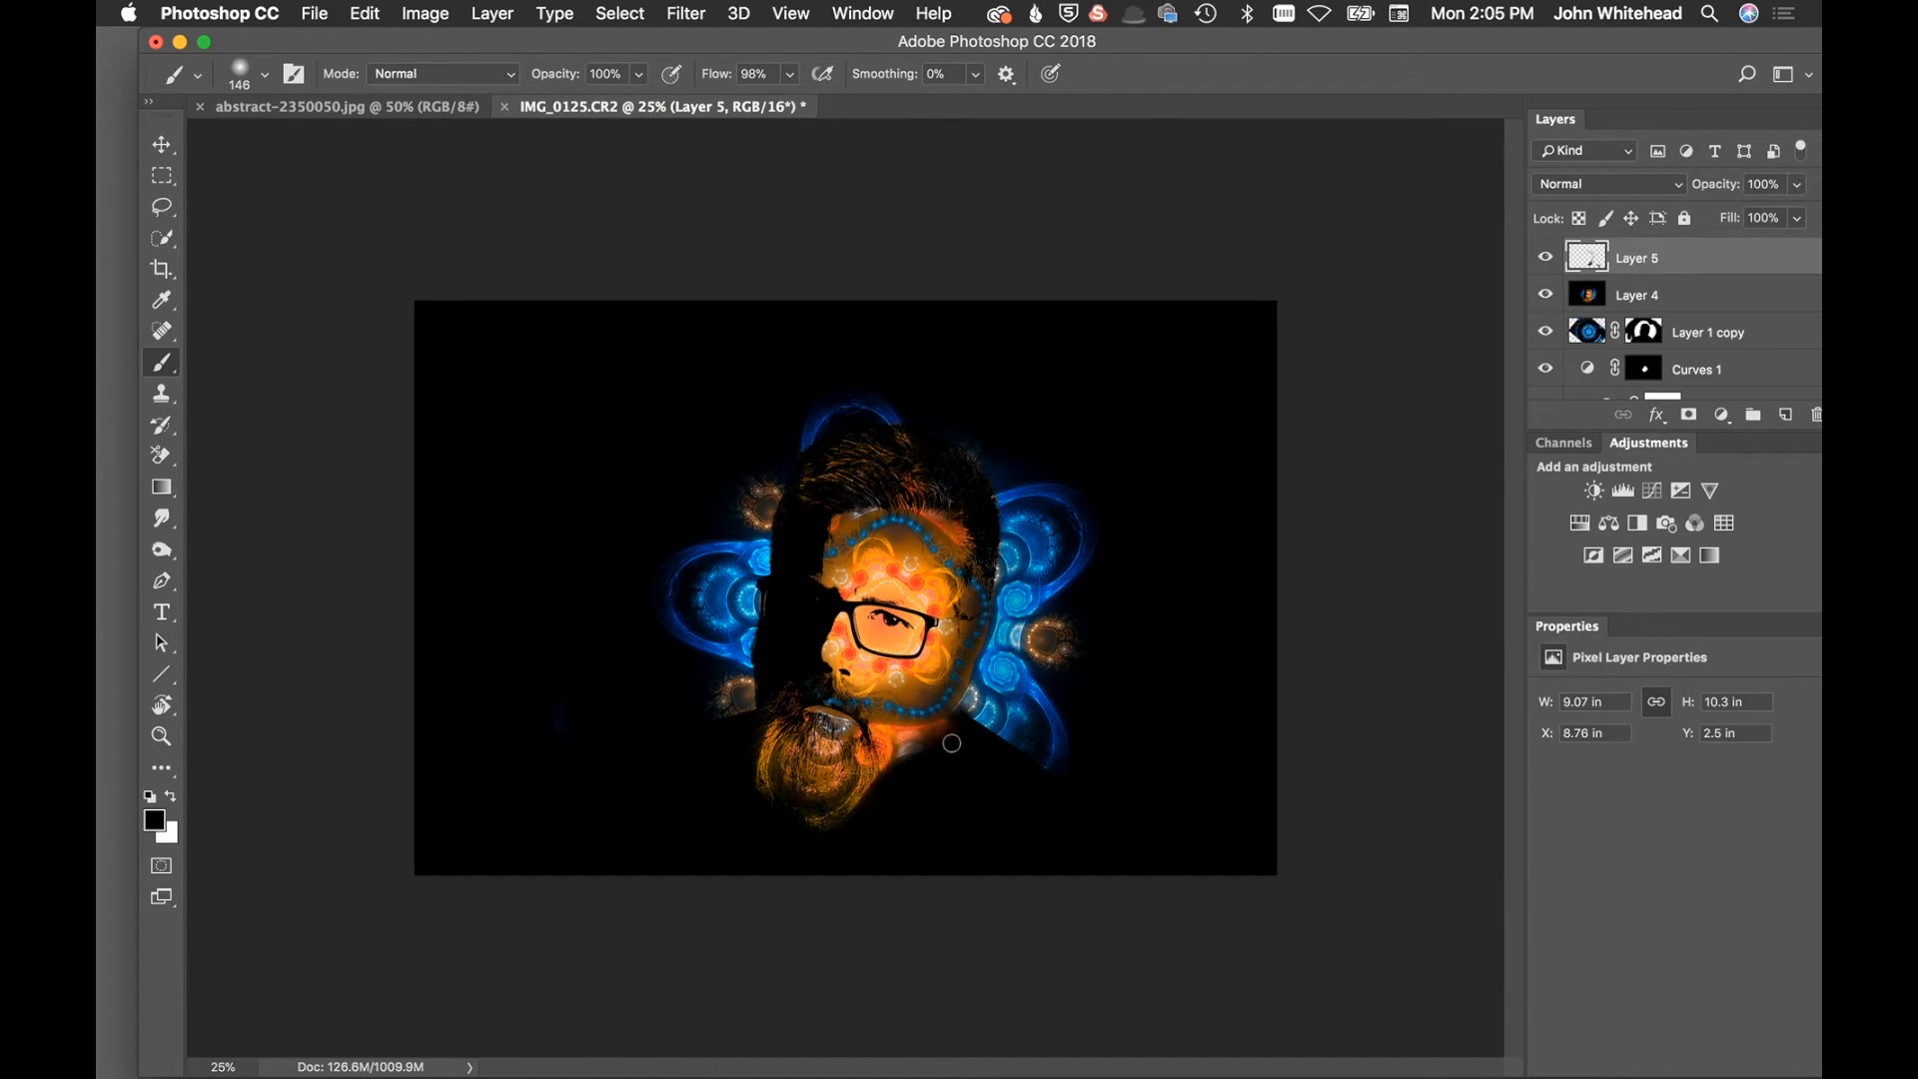
key("super+z")
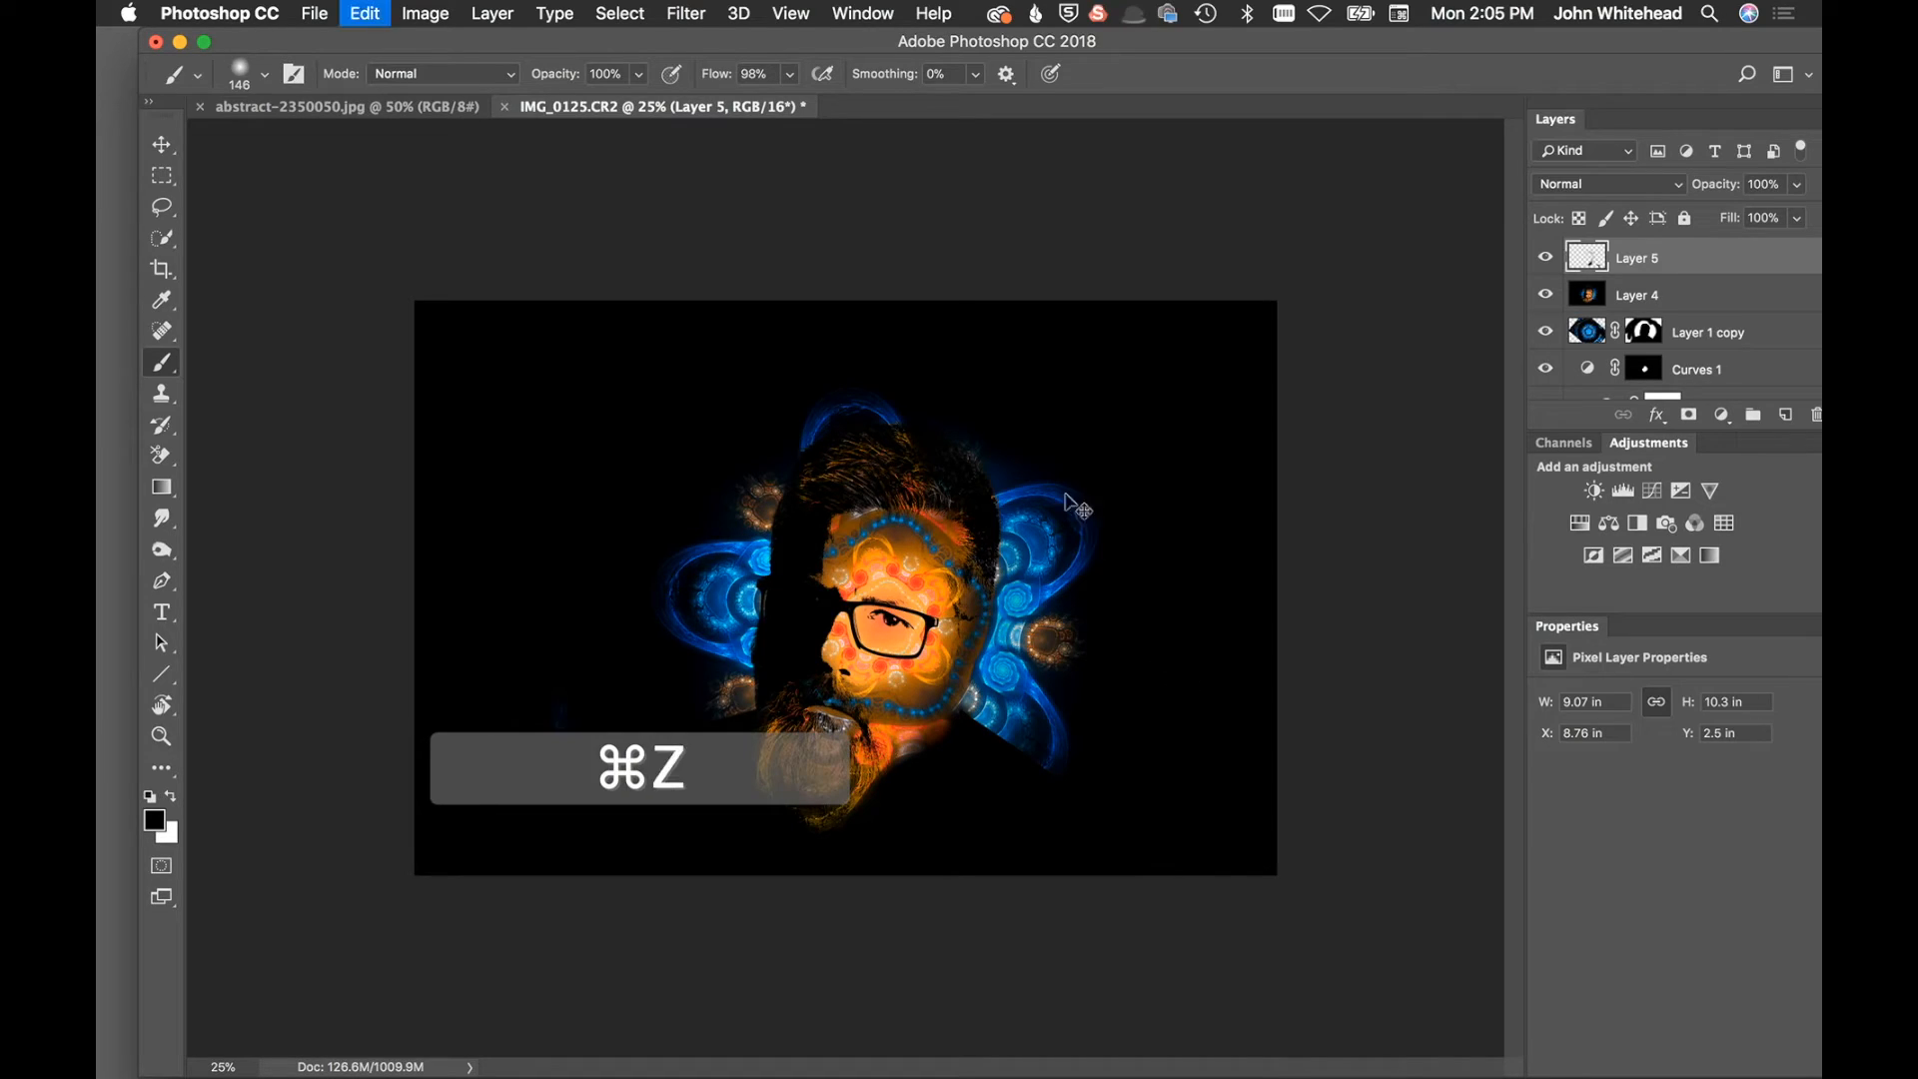
left_click_drag(705, 88, 668, 77)
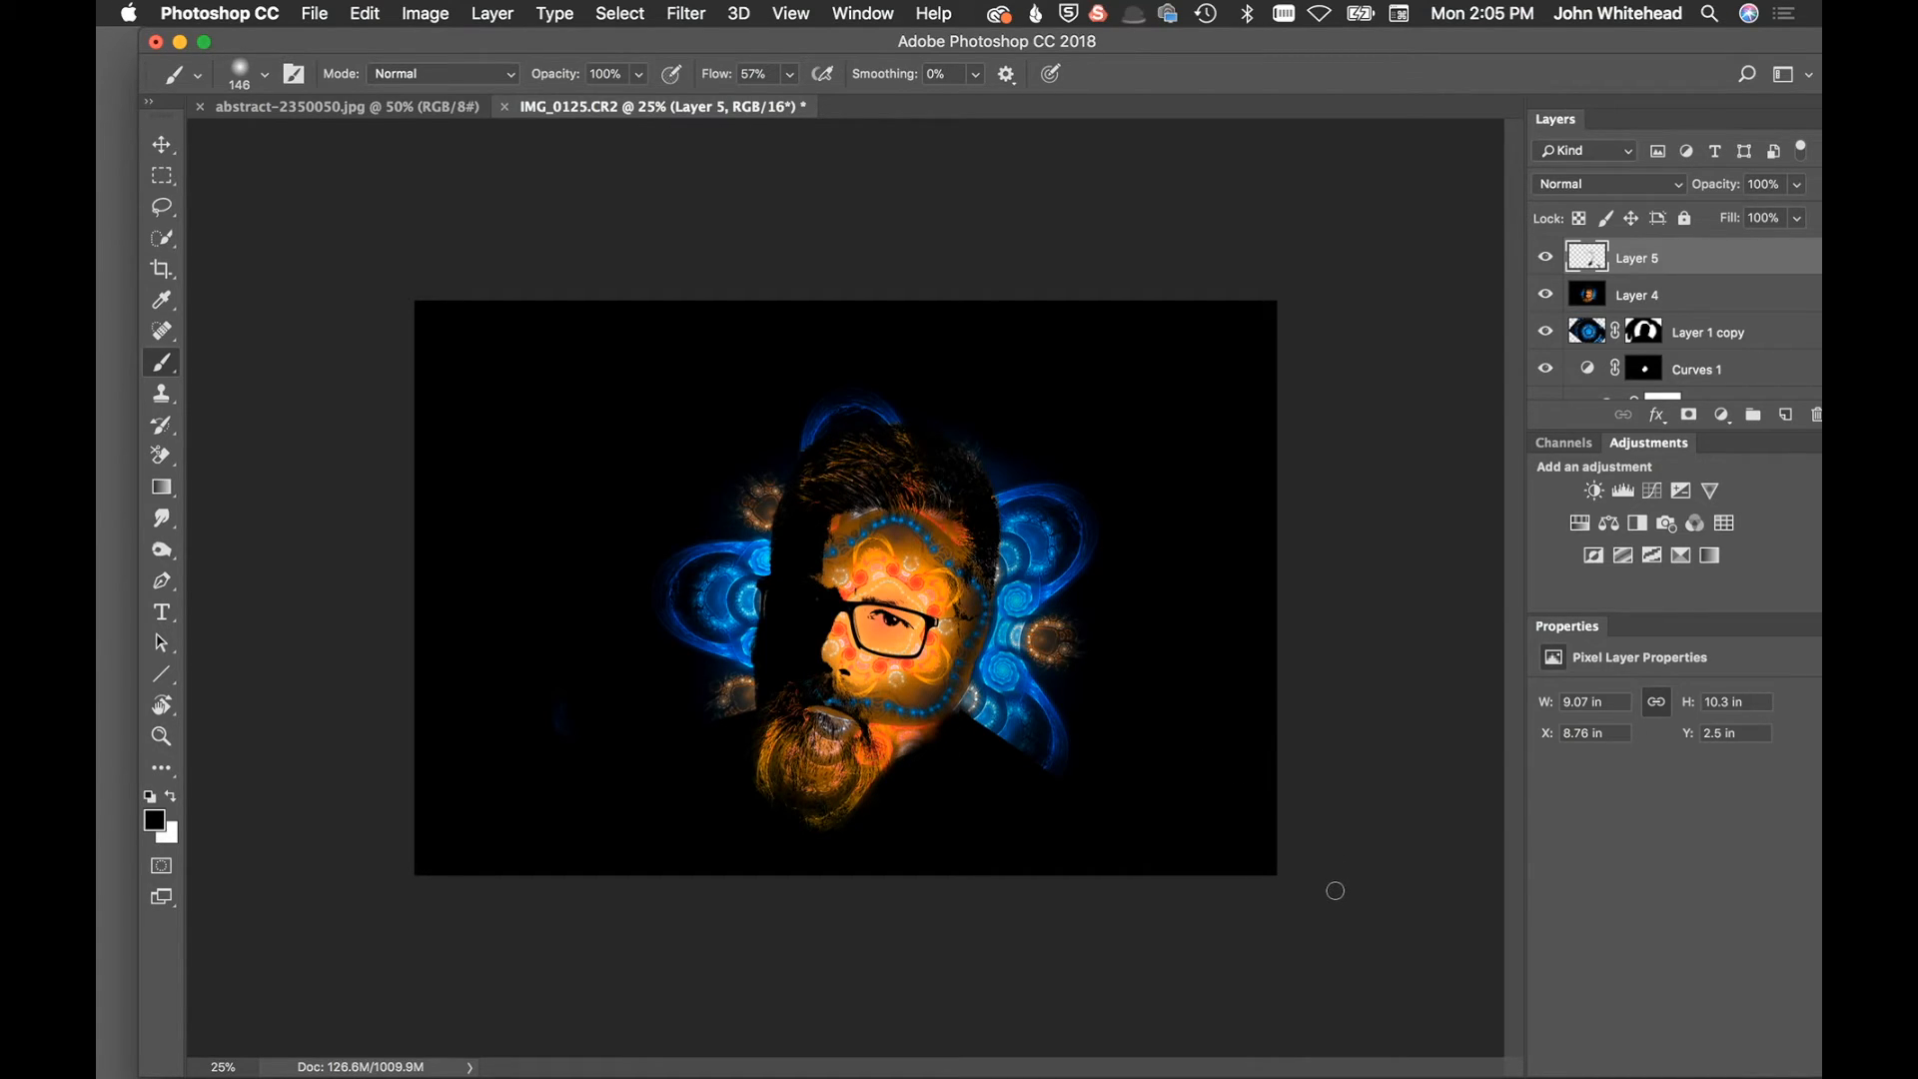
key("super+z")
key("super+z")
Crop the image tightly around the portrait at the landscape 7:5 ratio, repositioning the face within the frame
left_click(162, 269)
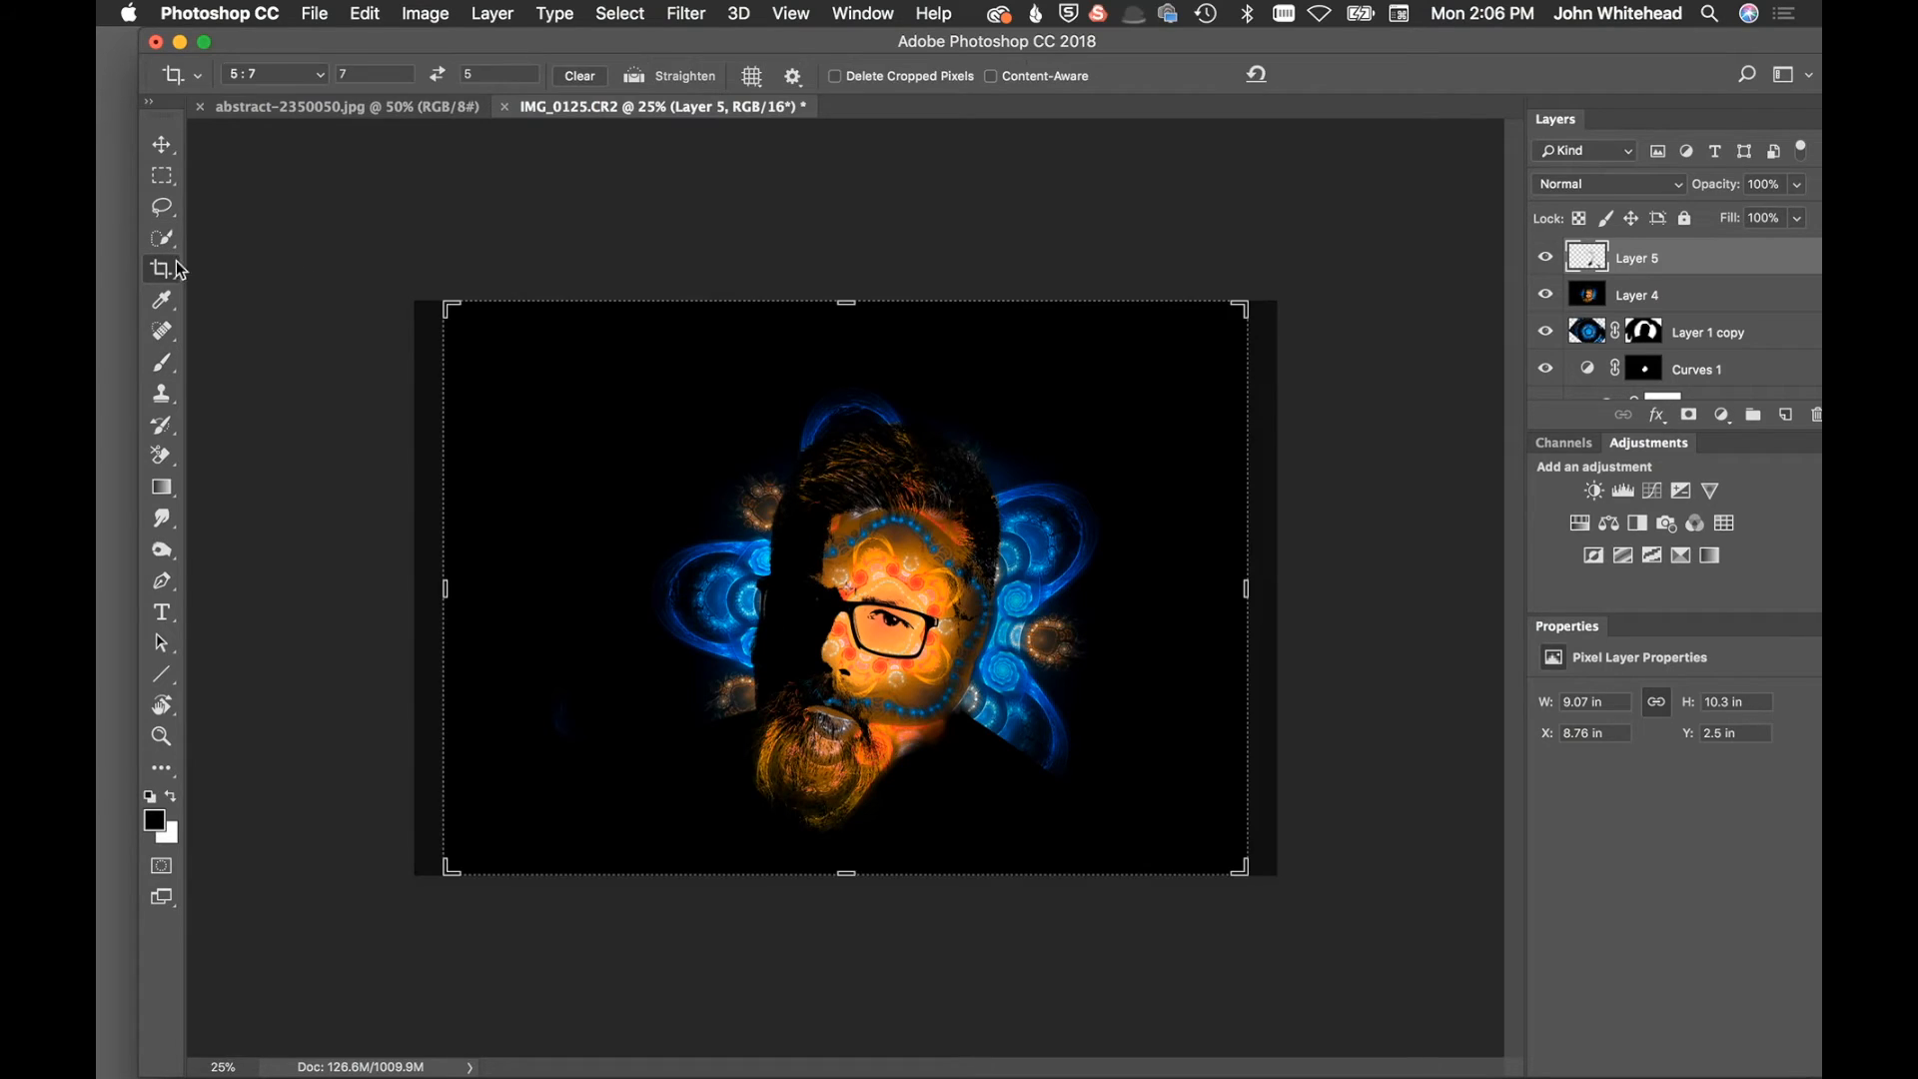
key("shift")
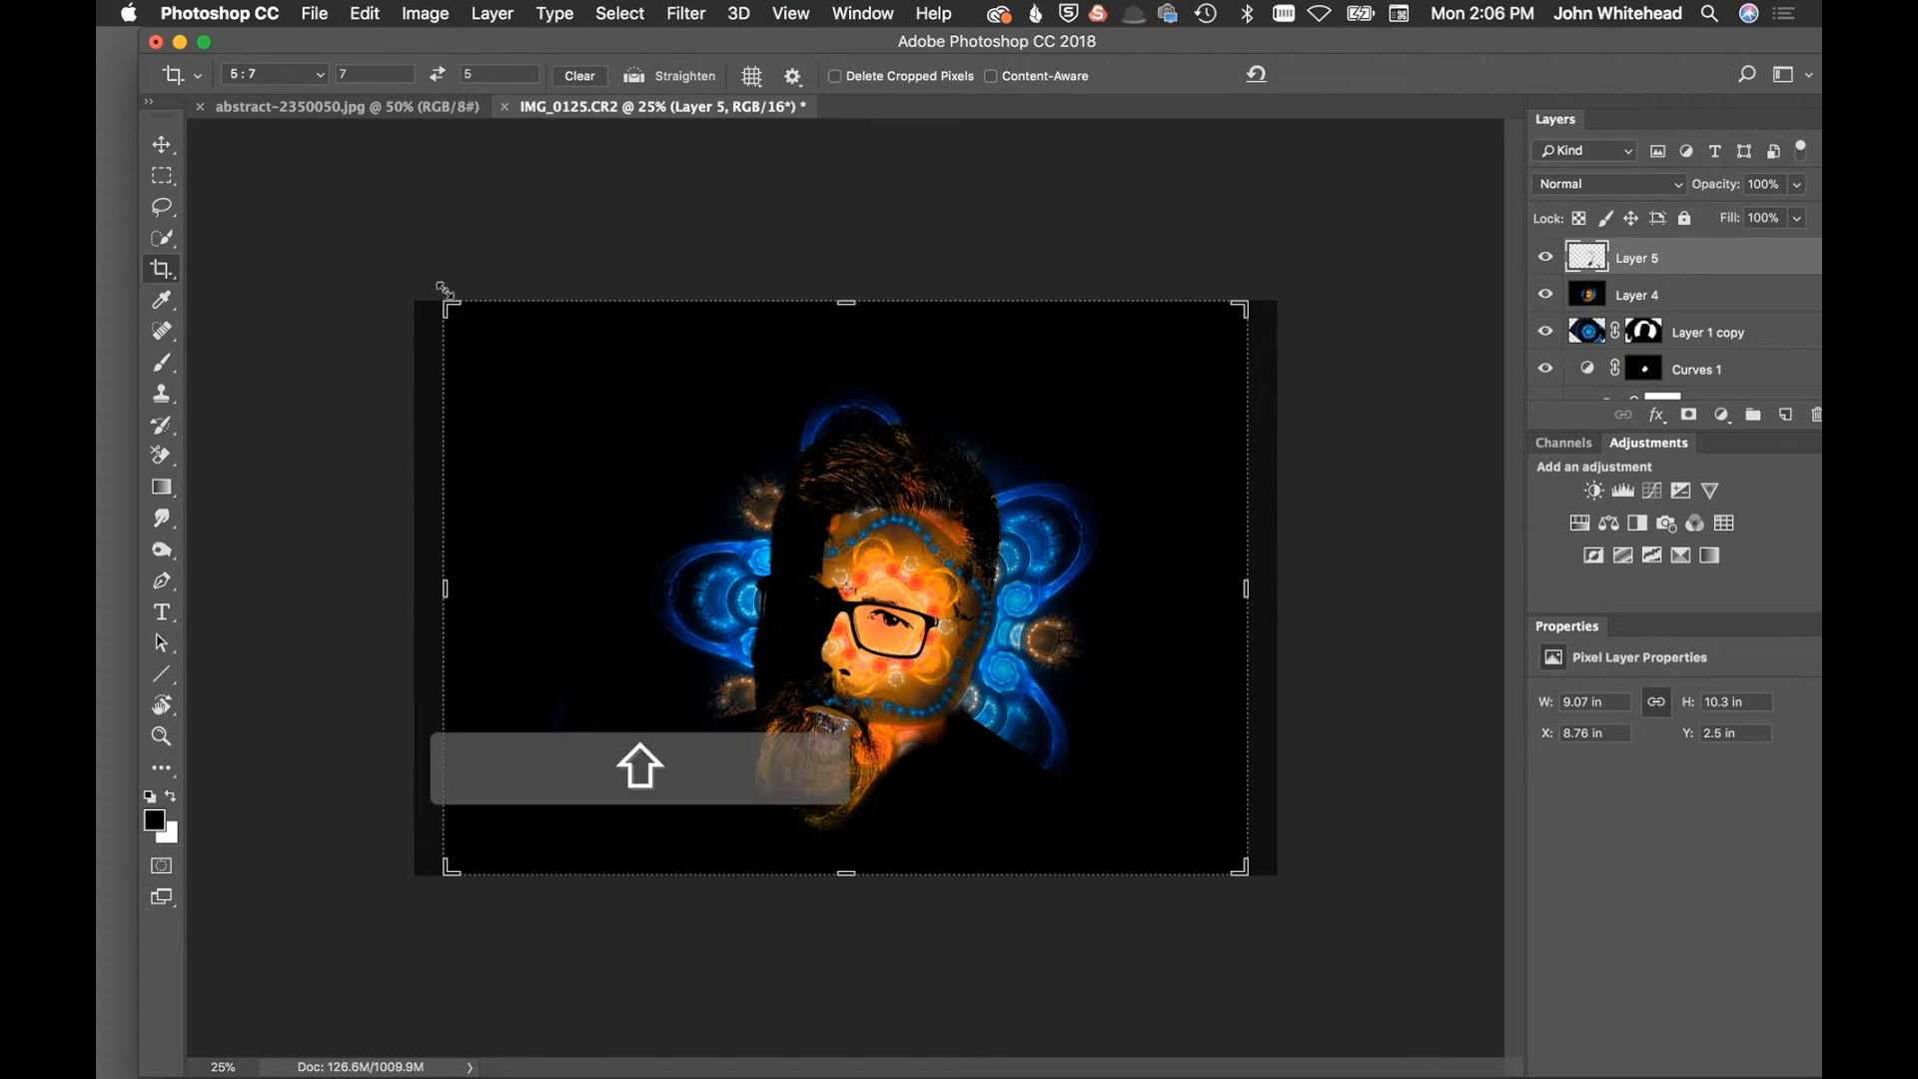
key("alt")
left_click_drag(448, 306, 549, 376)
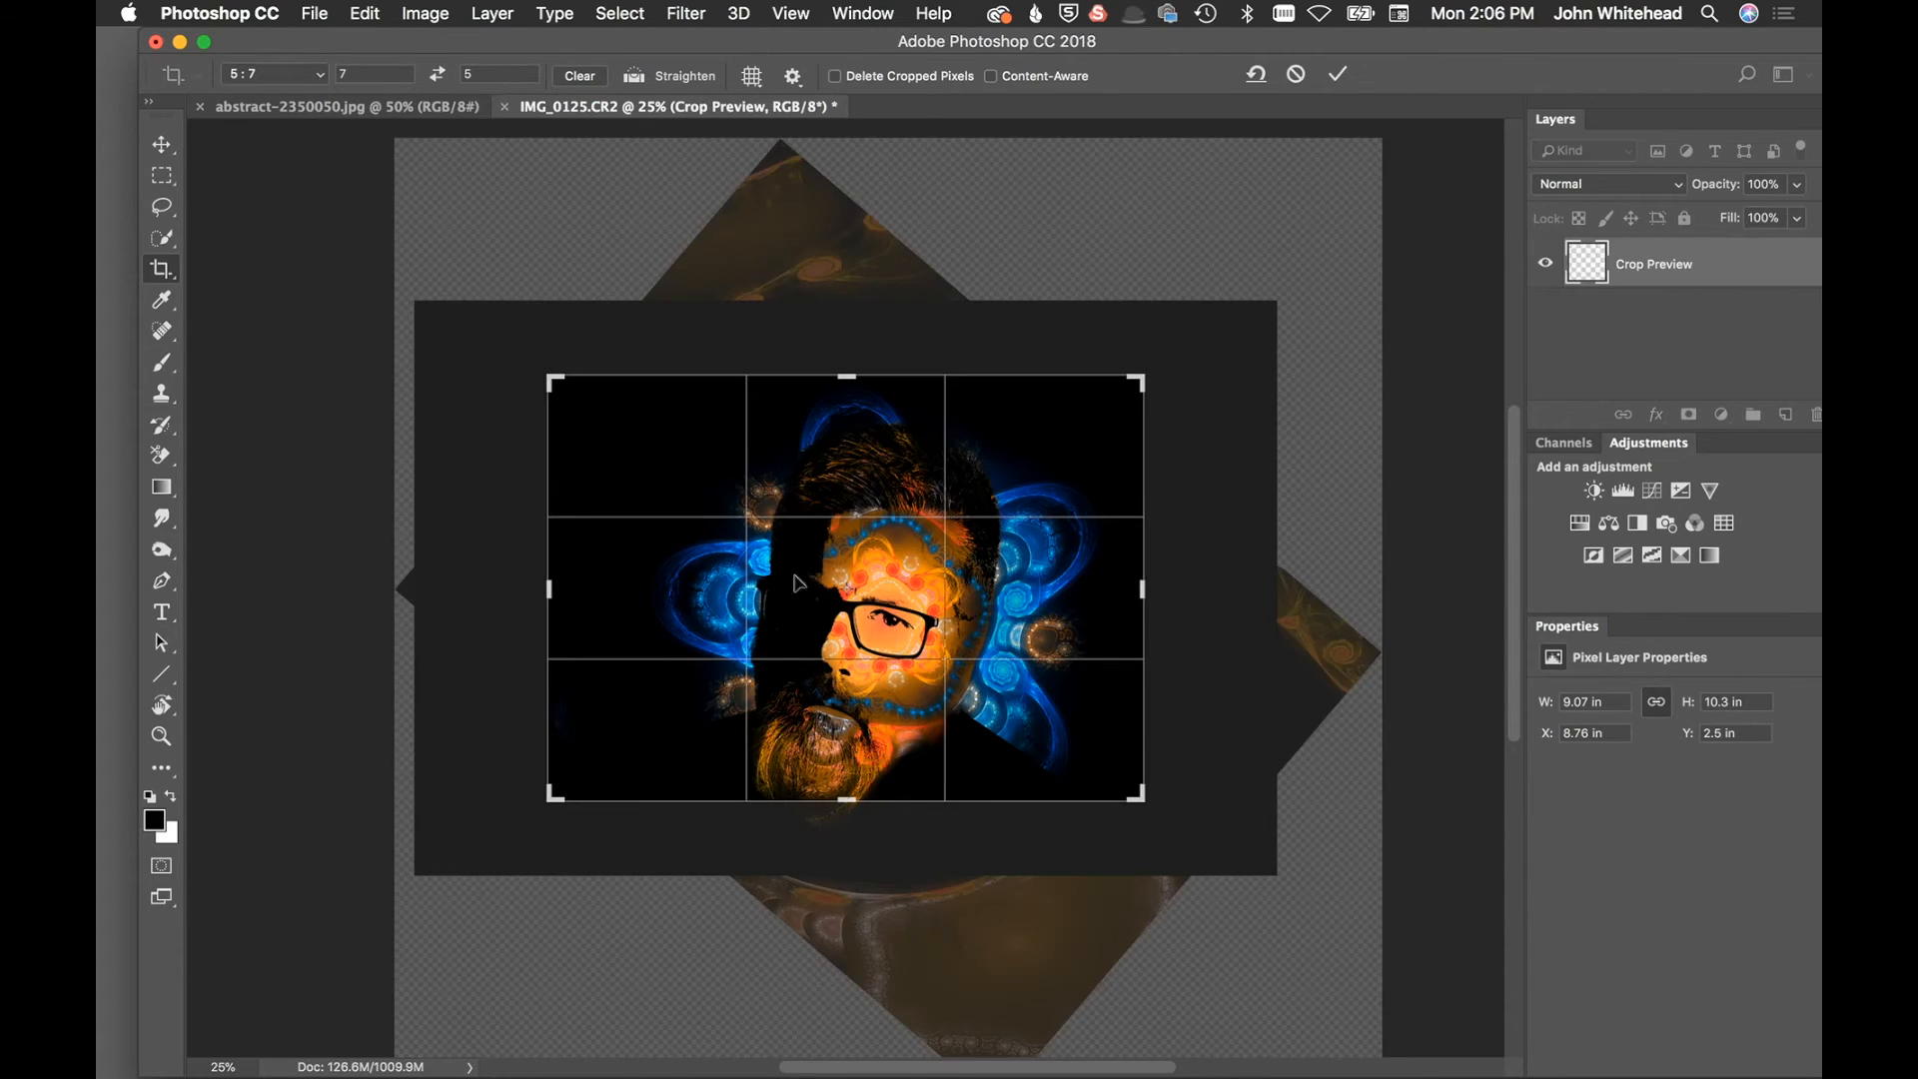
left_click_drag(941, 723, 894, 676)
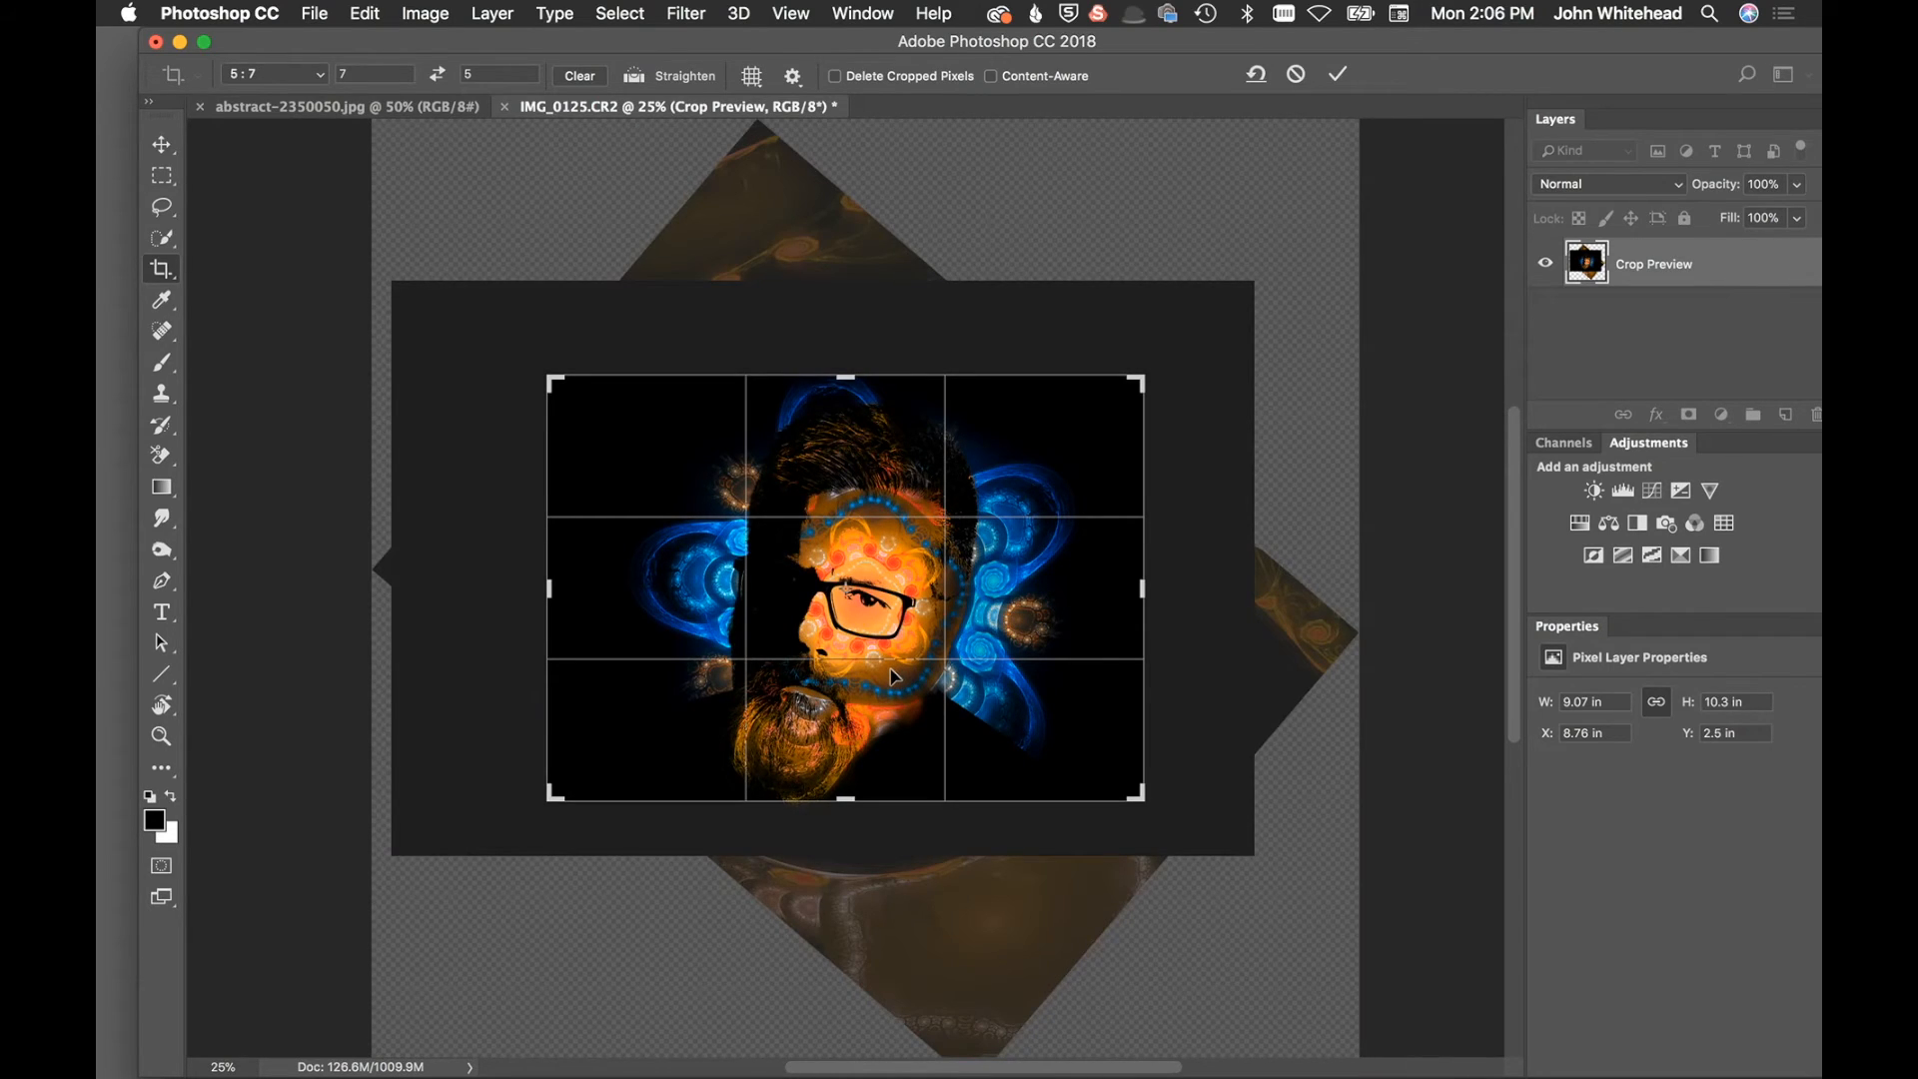
key("Return")
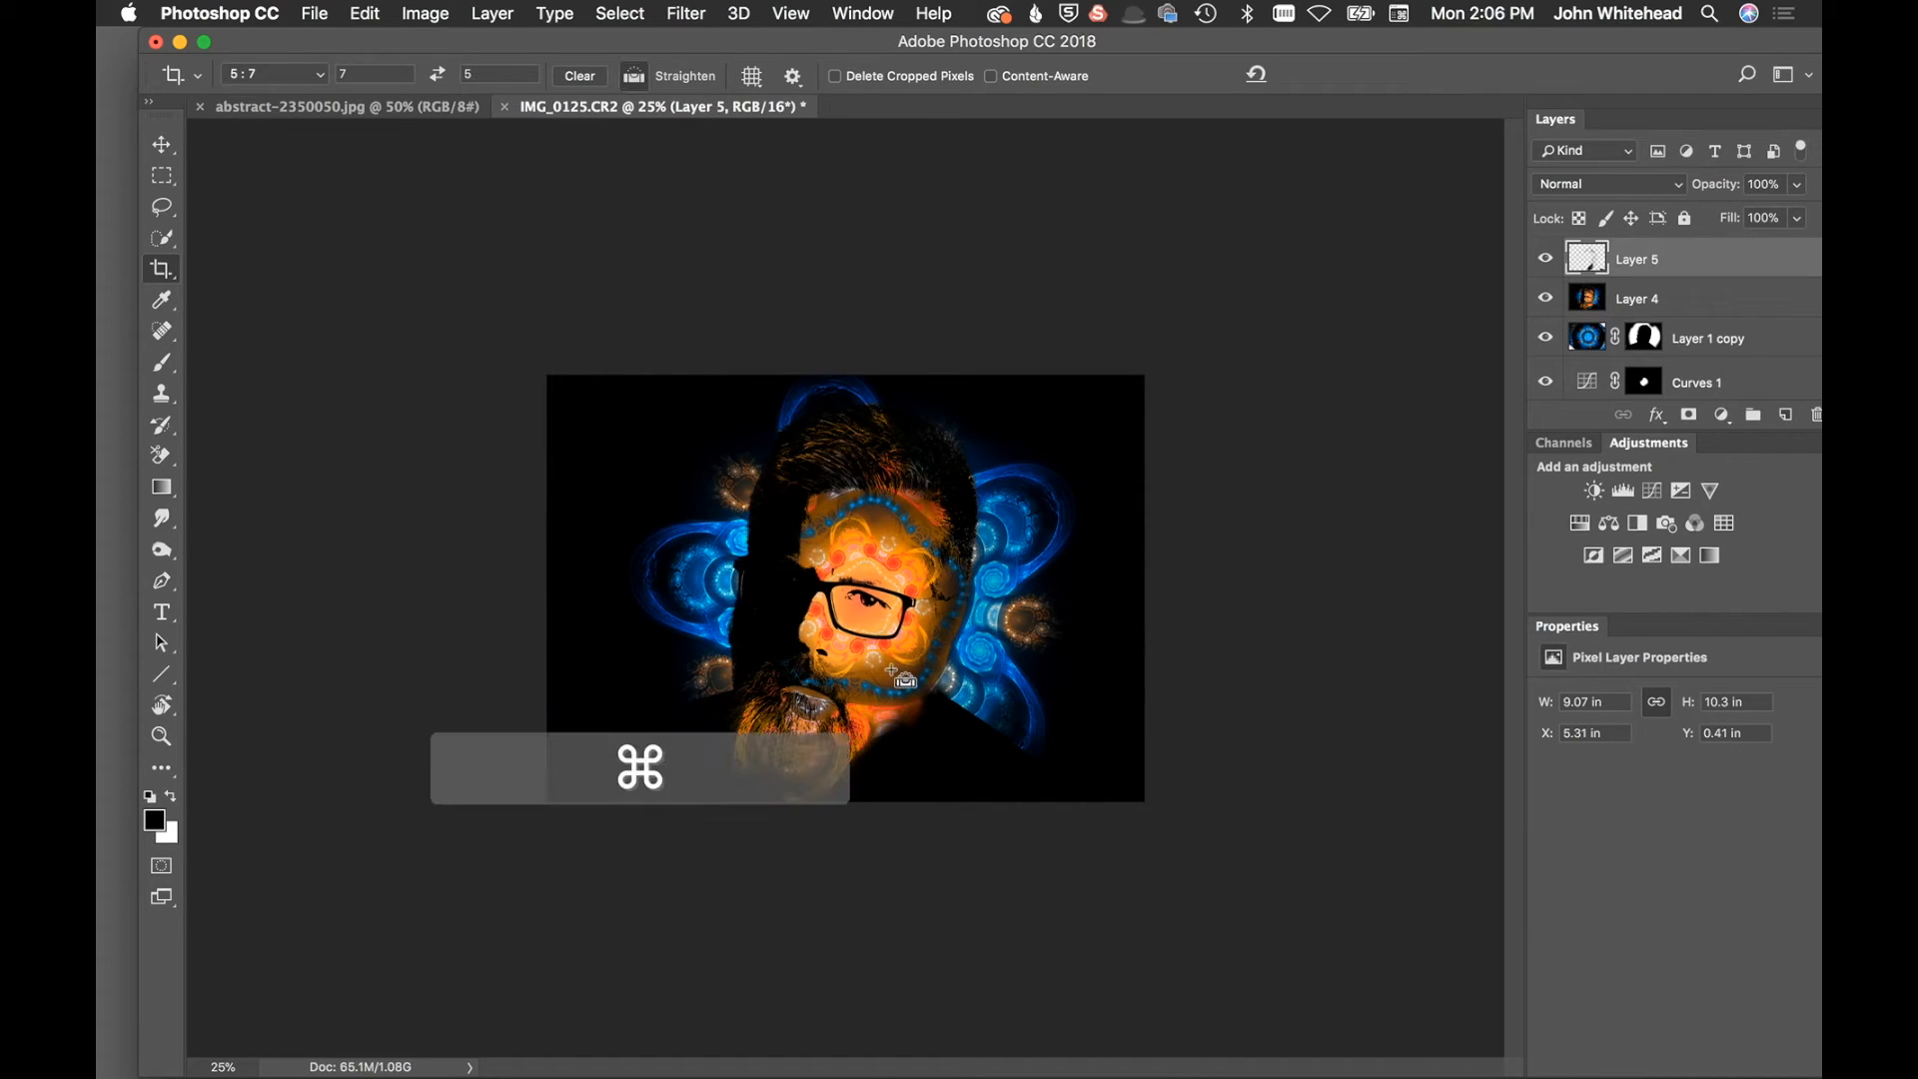
On a new top layer, softly darken the blue pattern's outer areas and the beard's lower edge with a 509 px brush at 5% flow
key("super+equal")
key("super+equal")
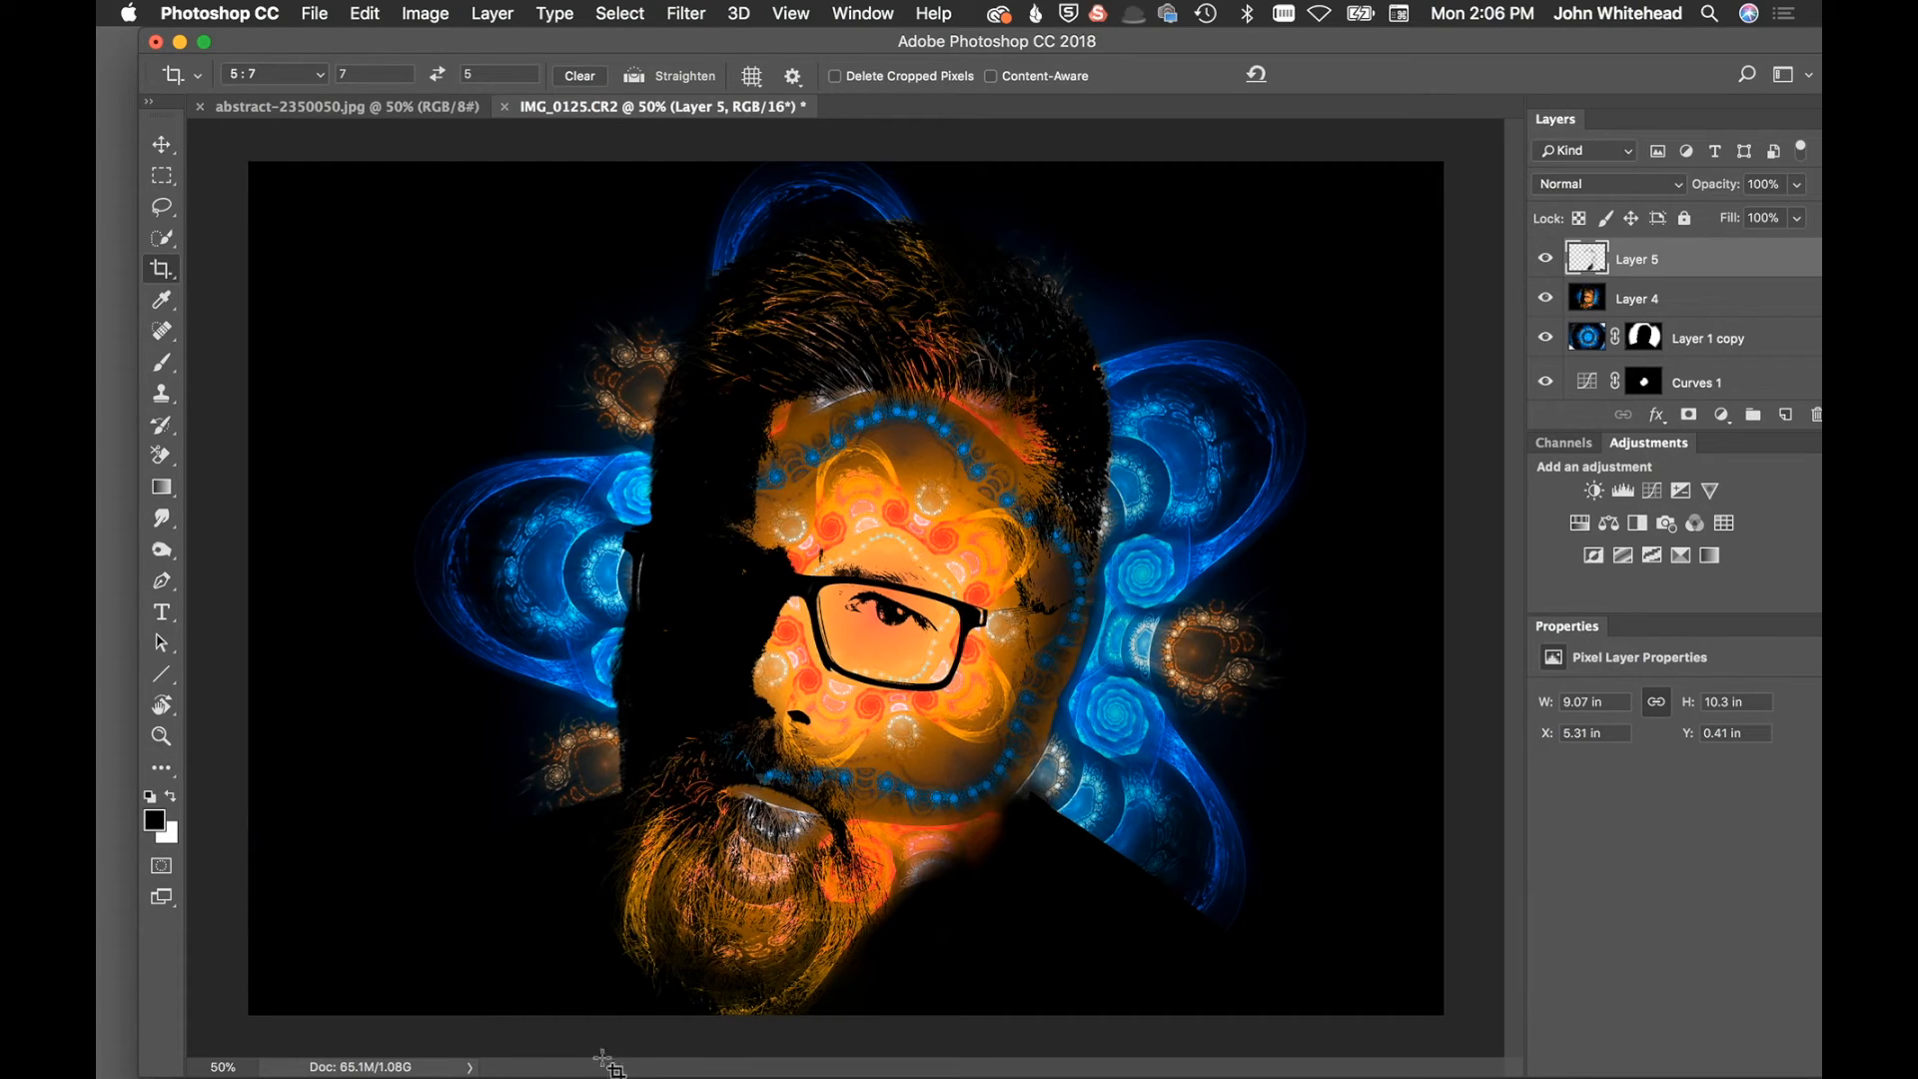
left_click(1786, 416)
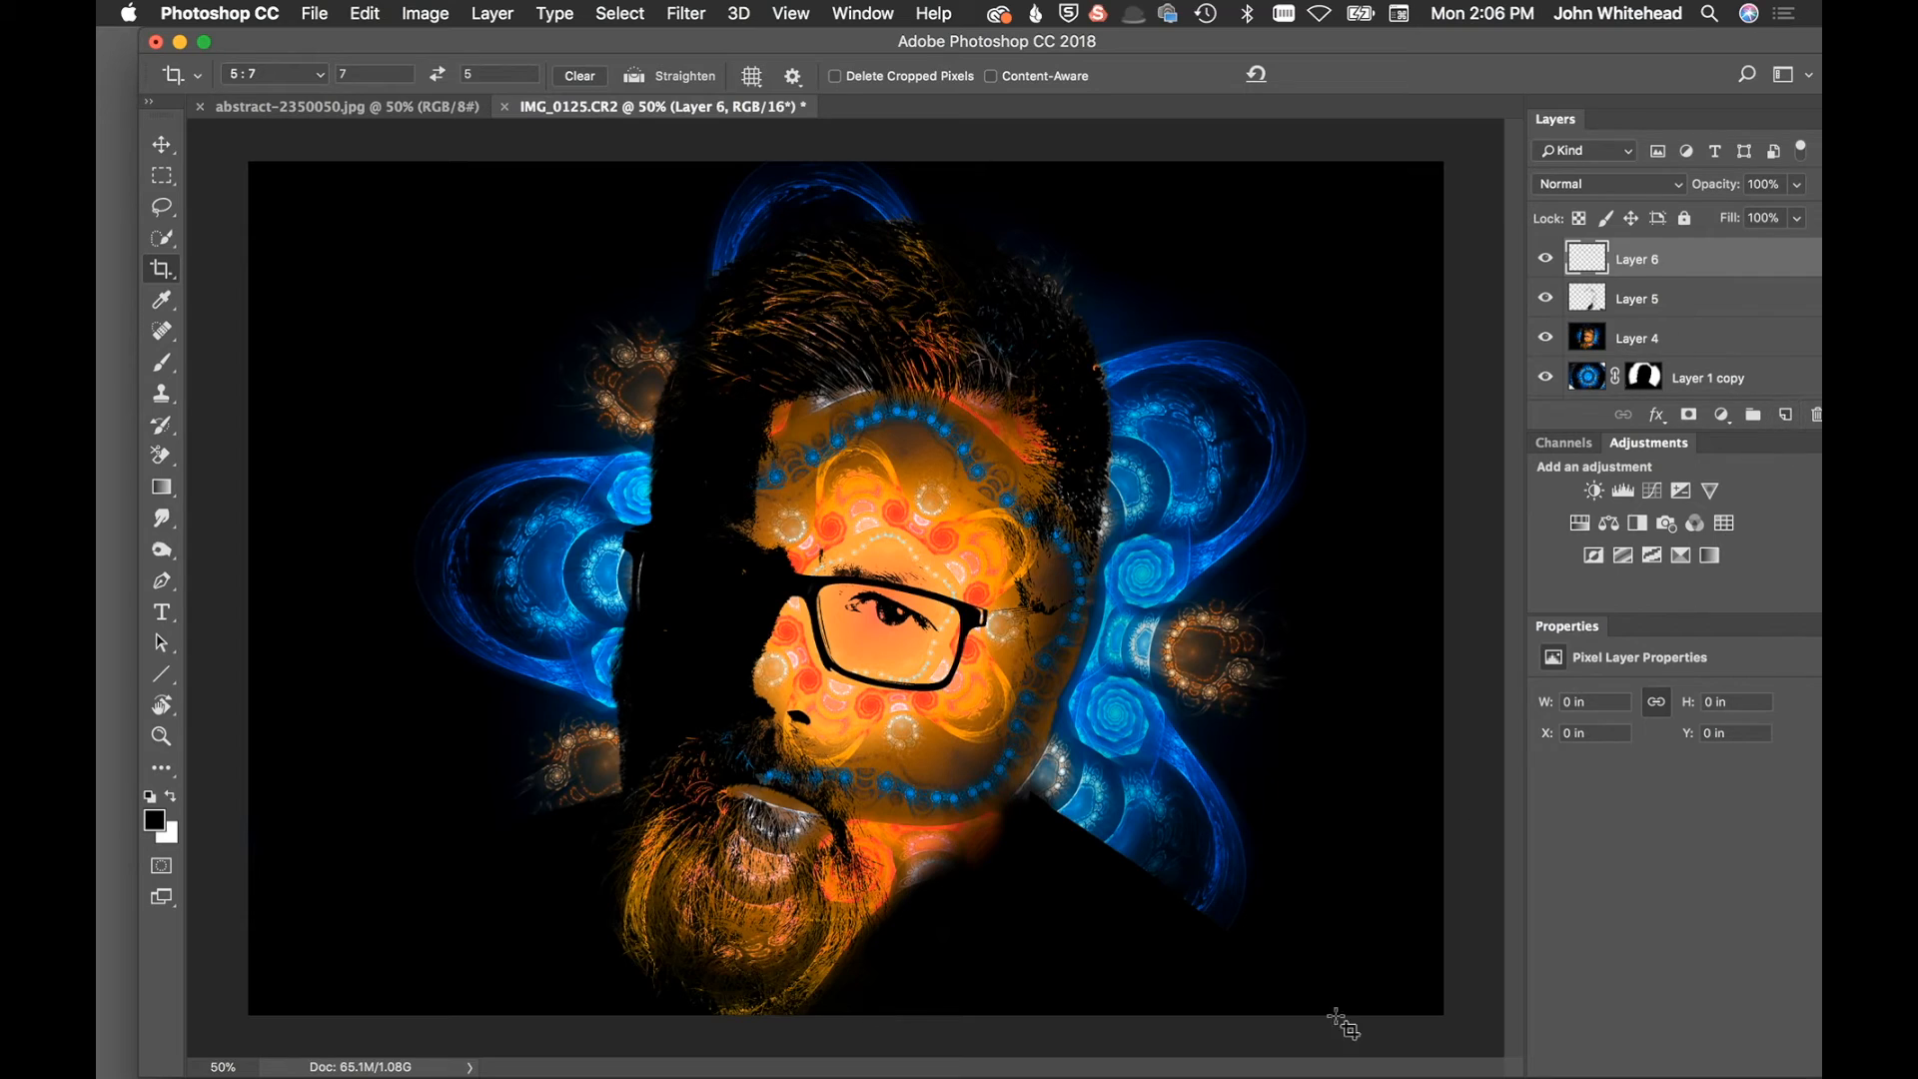
left_click(162, 371)
mouse_move(1037, 912)
left_mouse_down()
mouse_move(1144, 927)
mouse_move(1116, 752)
mouse_move(1148, 428)
left_mouse_up()
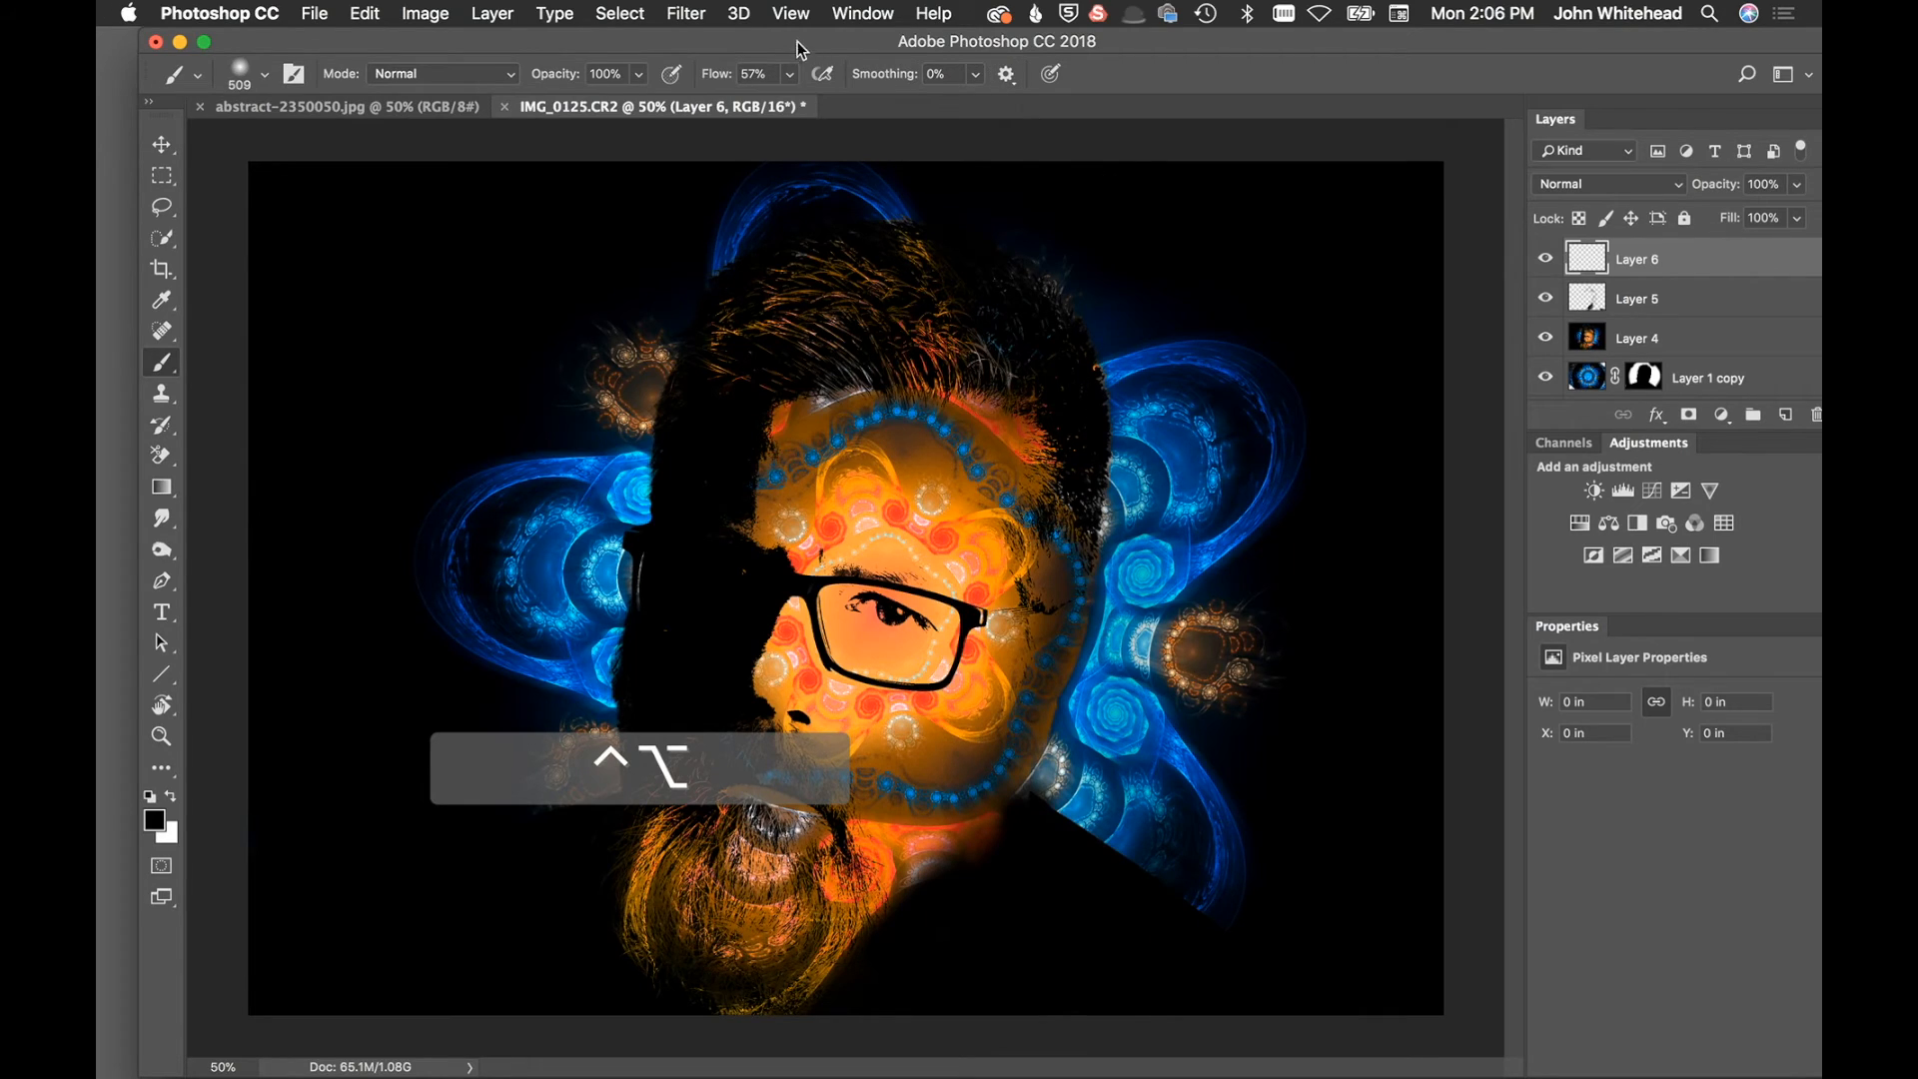
left_click_drag(717, 74, 638, 78)
mouse_move(522, 572)
left_mouse_down()
mouse_move(589, 907)
mouse_move(427, 681)
mouse_move(580, 446)
left_mouse_up()
mouse_move(1141, 367)
left_mouse_down()
mouse_move(1064, 836)
mouse_move(1152, 920)
mouse_move(1077, 916)
mouse_move(1093, 875)
mouse_move(1300, 908)
mouse_move(1265, 739)
mouse_move(1220, 830)
mouse_move(1294, 623)
mouse_move(1321, 451)
mouse_move(1188, 202)
mouse_move(1220, 275)
mouse_move(1241, 739)
mouse_move(1012, 1055)
mouse_move(918, 911)
mouse_move(924, 888)
mouse_move(988, 879)
mouse_move(961, 901)
mouse_move(945, 879)
mouse_move(1016, 814)
mouse_move(1098, 523)
mouse_move(1023, 919)
mouse_move(1079, 863)
mouse_move(1079, 346)
mouse_move(843, 228)
mouse_move(551, 483)
mouse_move(534, 391)
left_mouse_up()
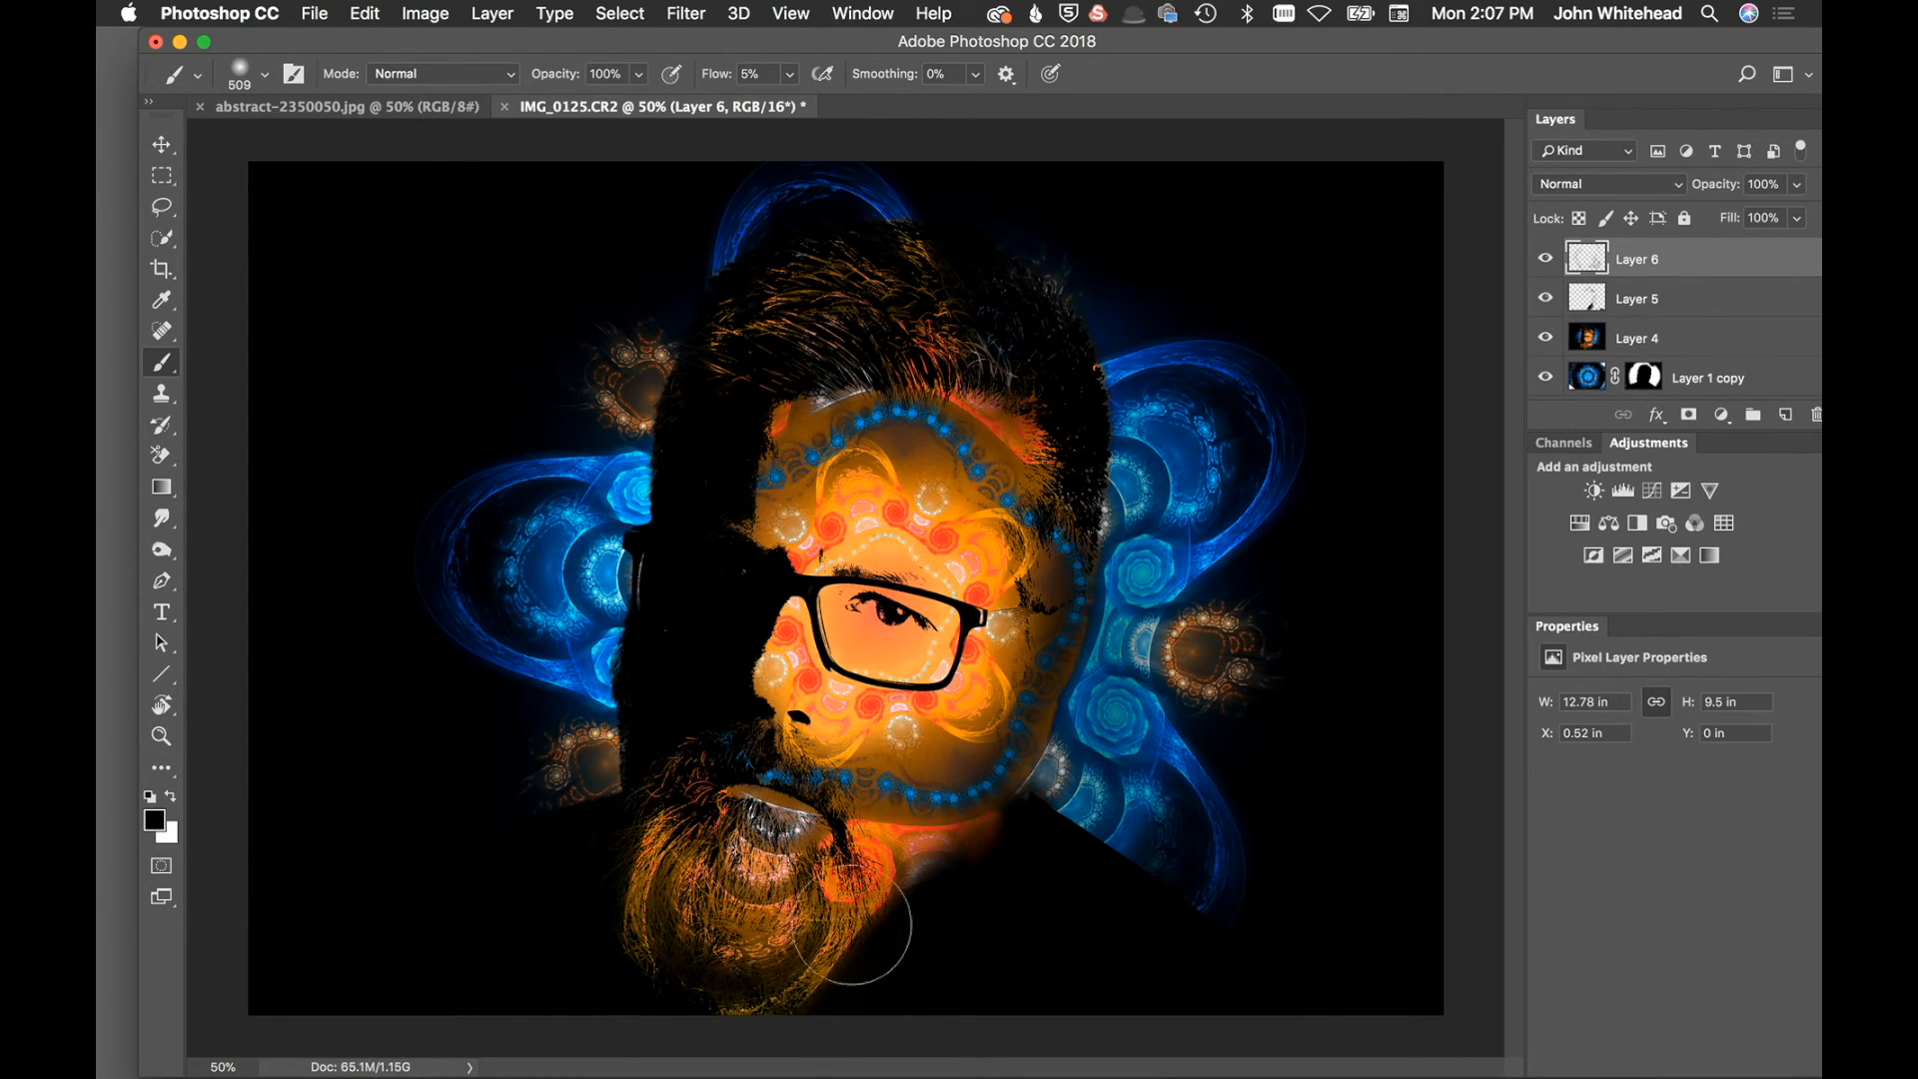
left_click(865, 895)
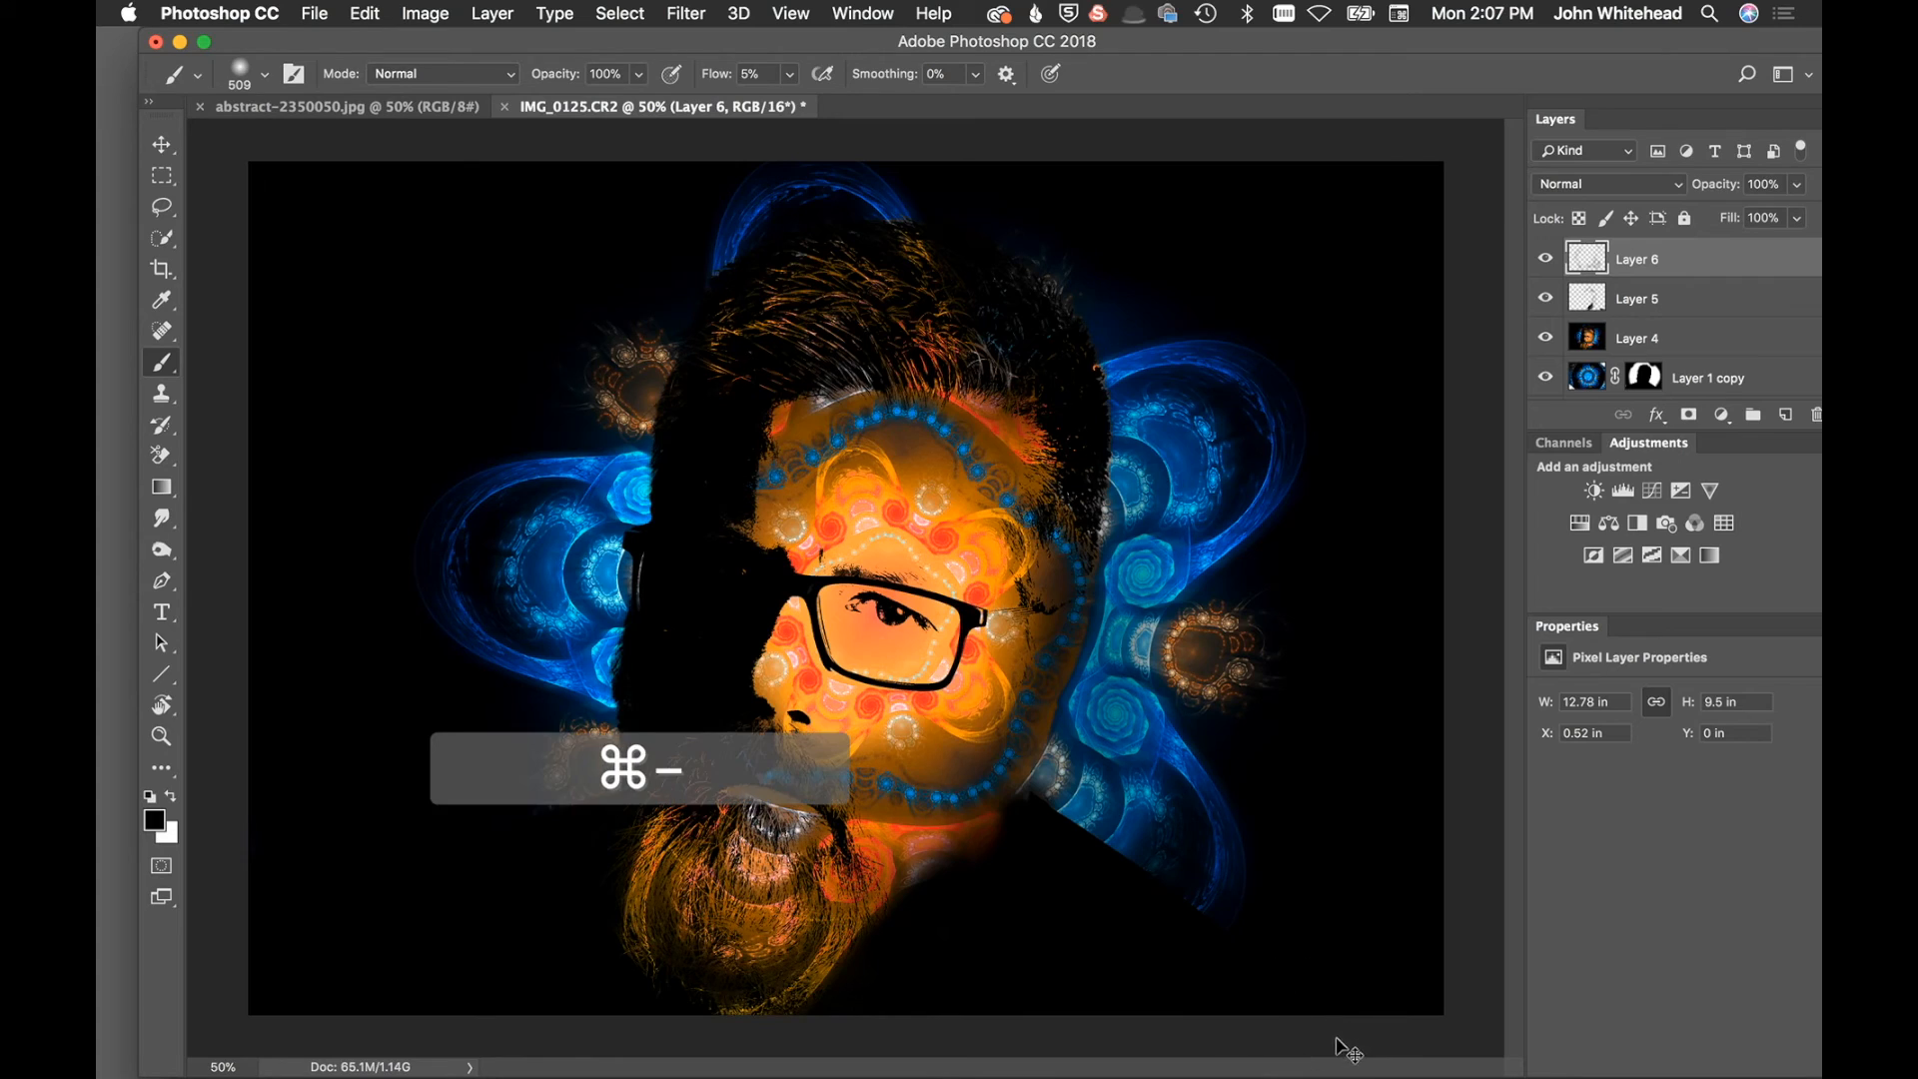
key("super+minus")
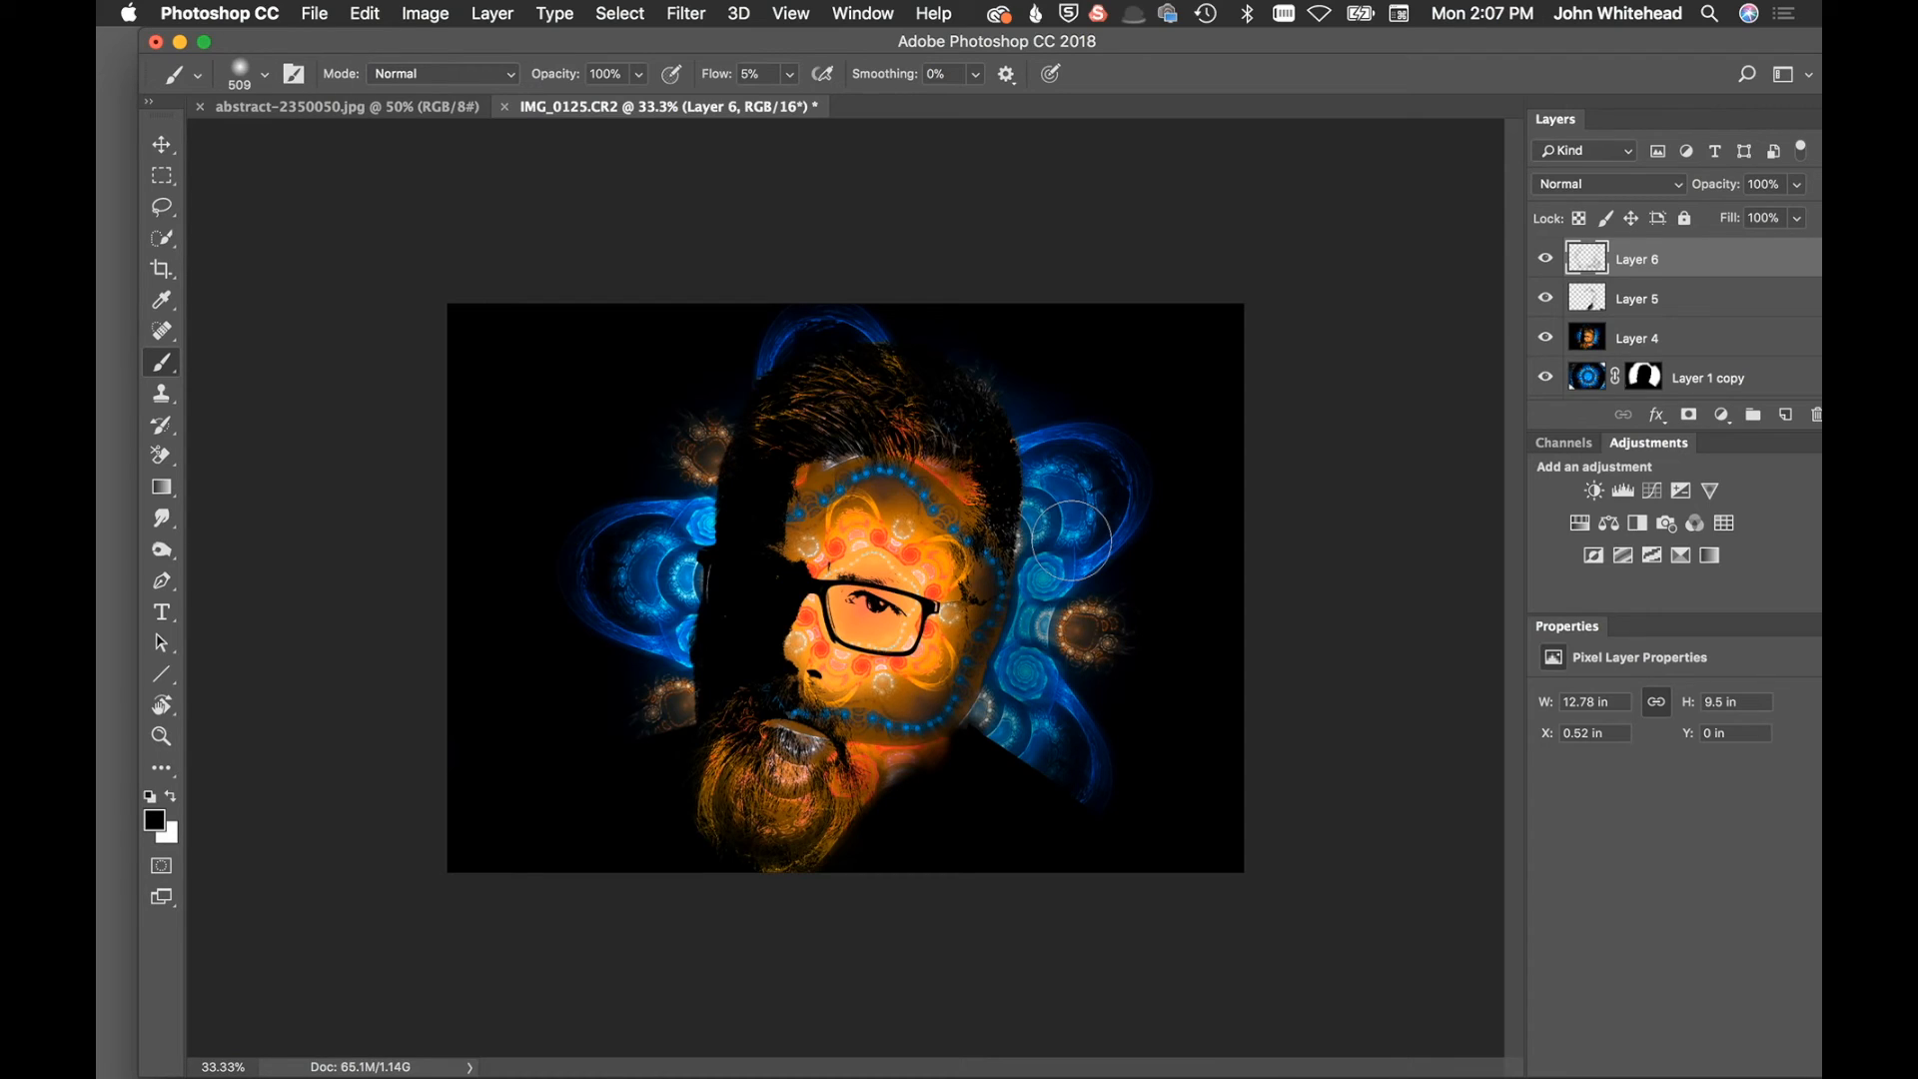
Hide Layer 6, Layer 5, Layer 4, Layer 1 copy, Hue/Saturation 1 and Layer 2
left_click(1545, 259)
left_click(1545, 299)
left_click(1545, 336)
left_click(1545, 377)
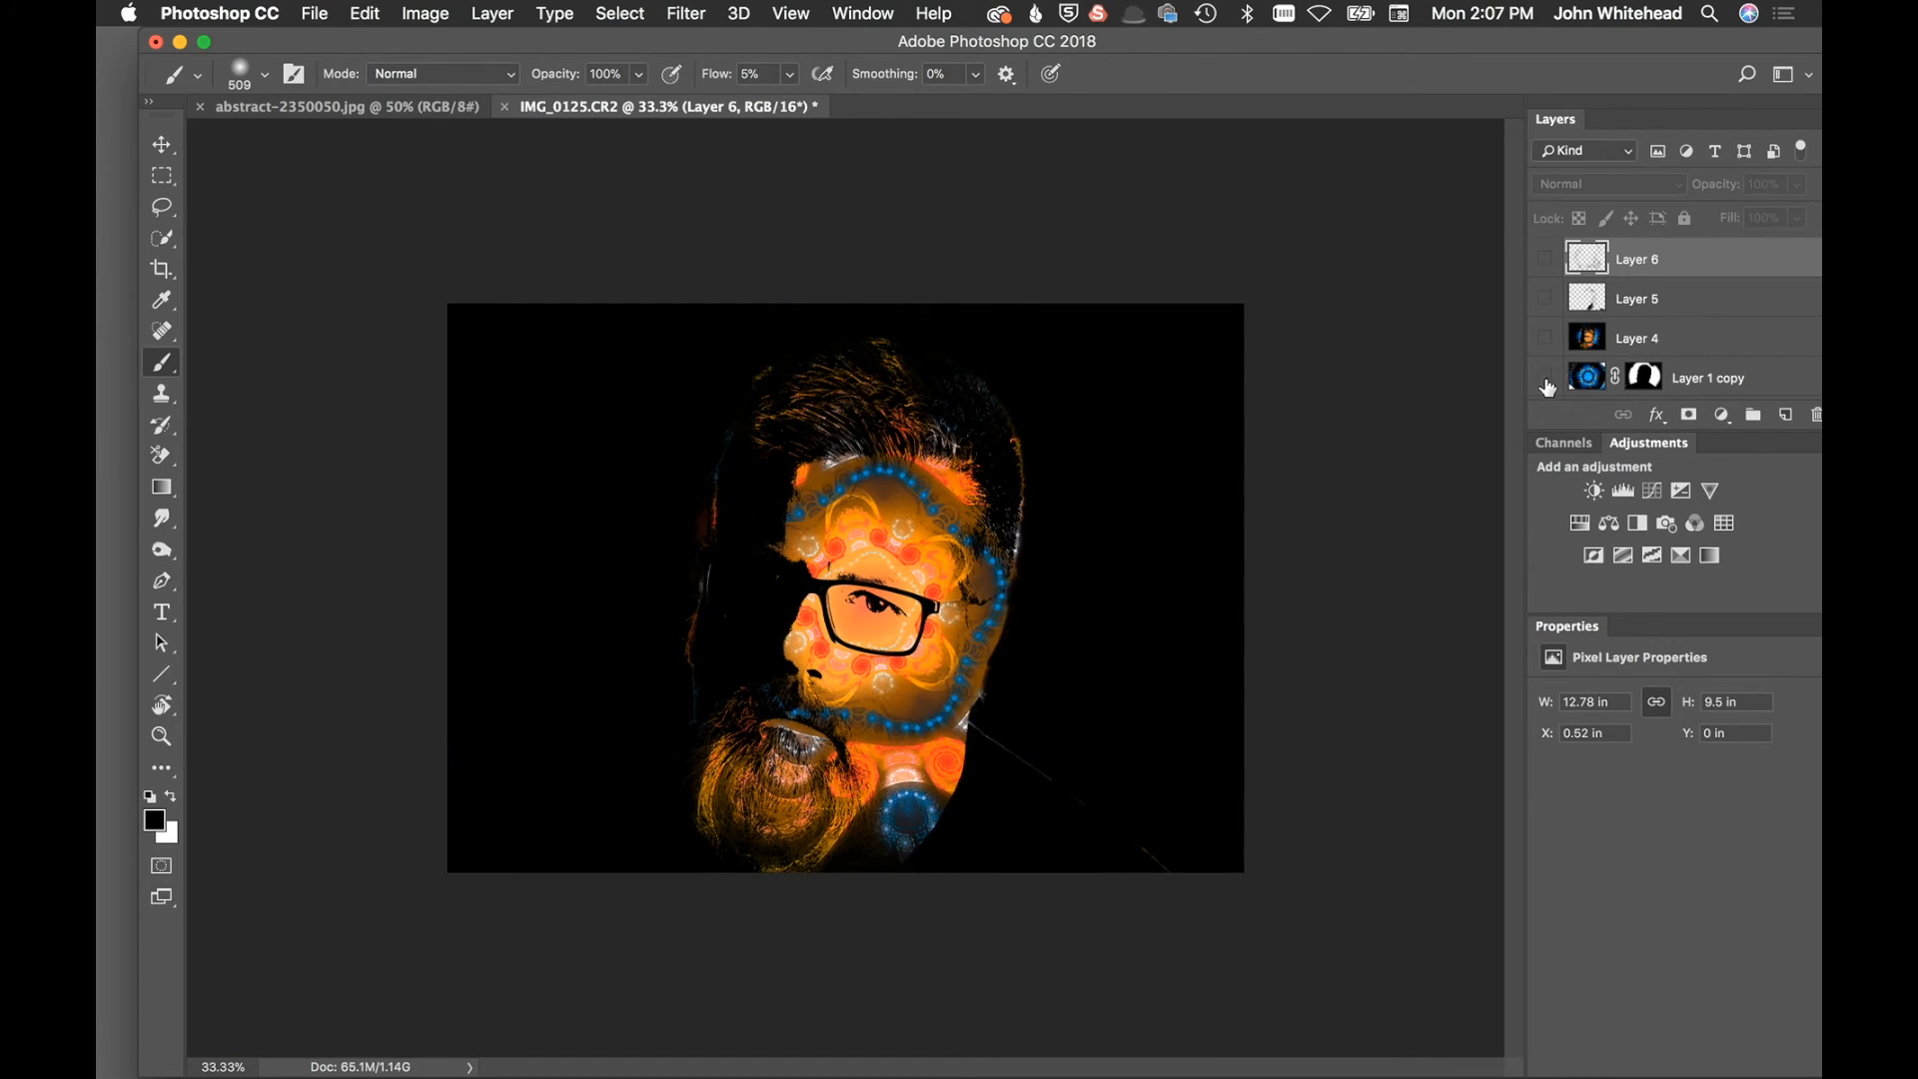
scroll(1661, 302, "down", 3)
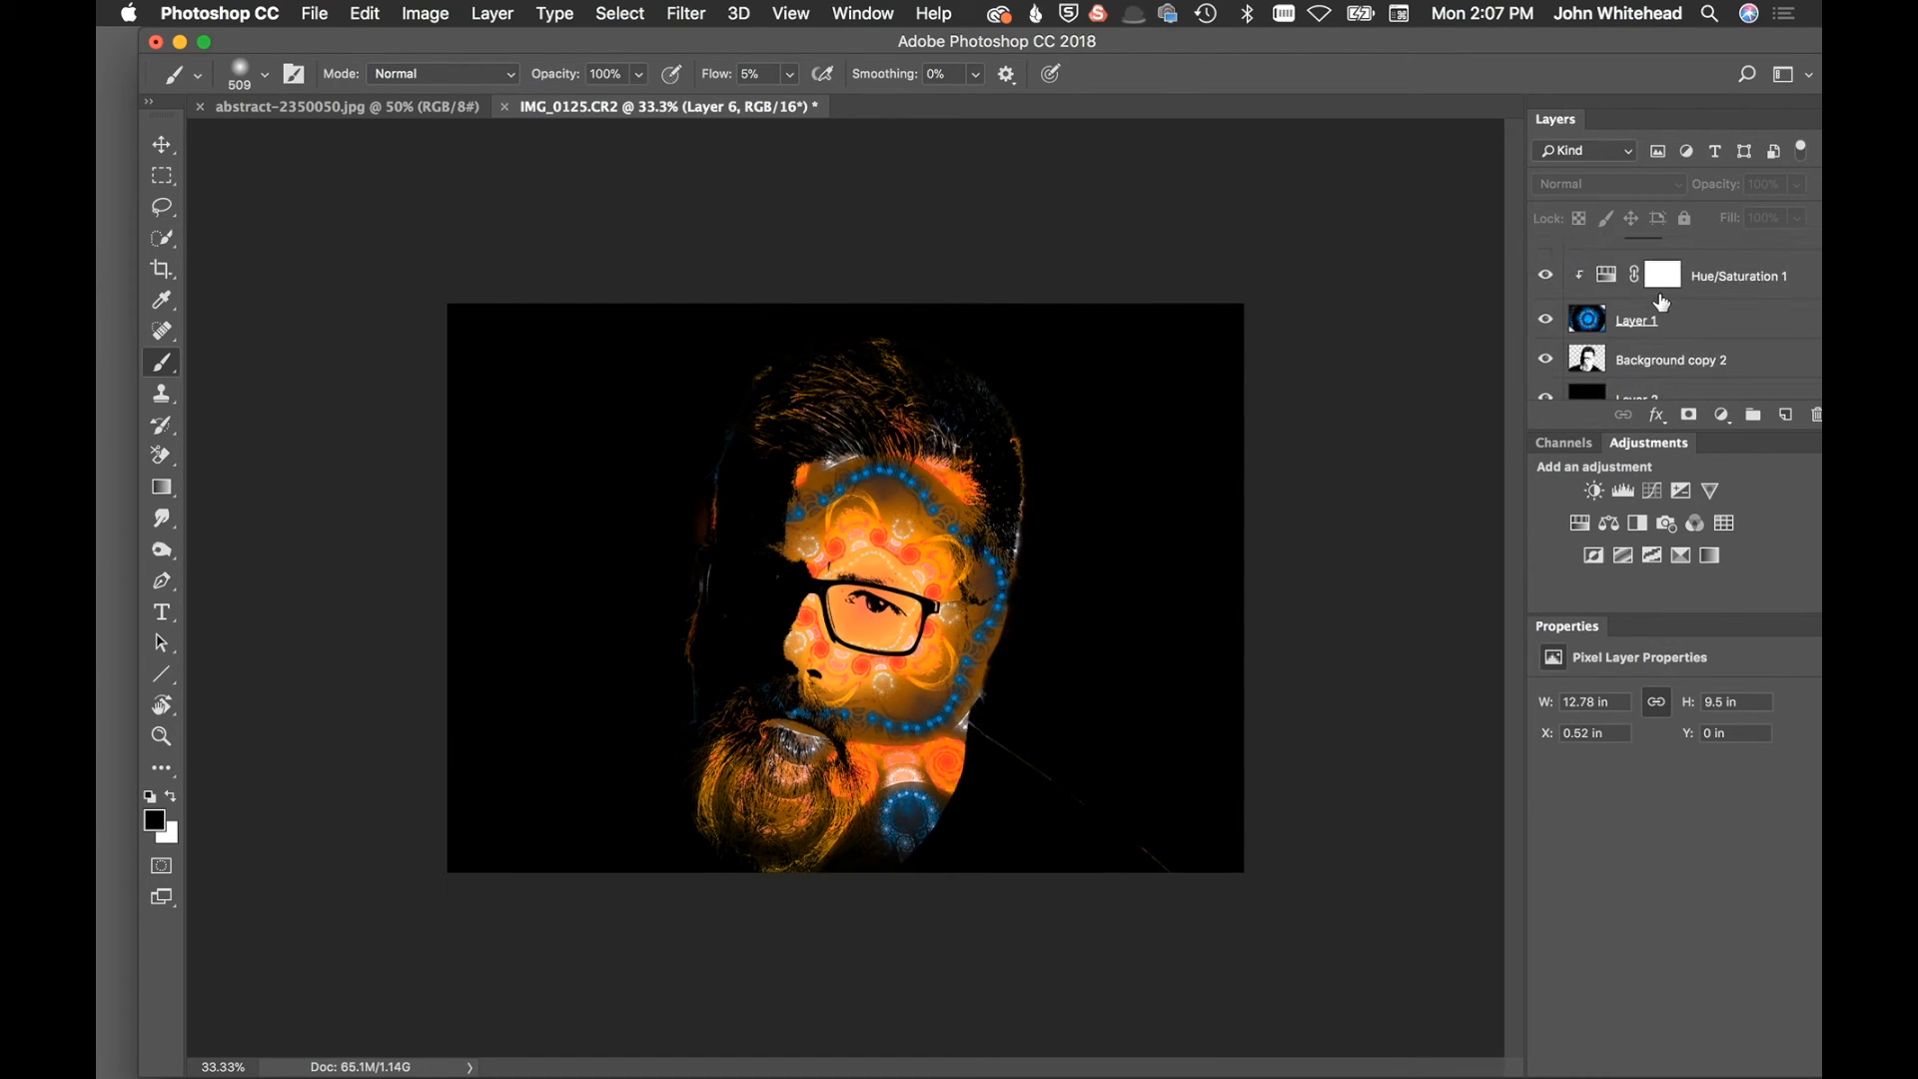
left_click(1545, 276)
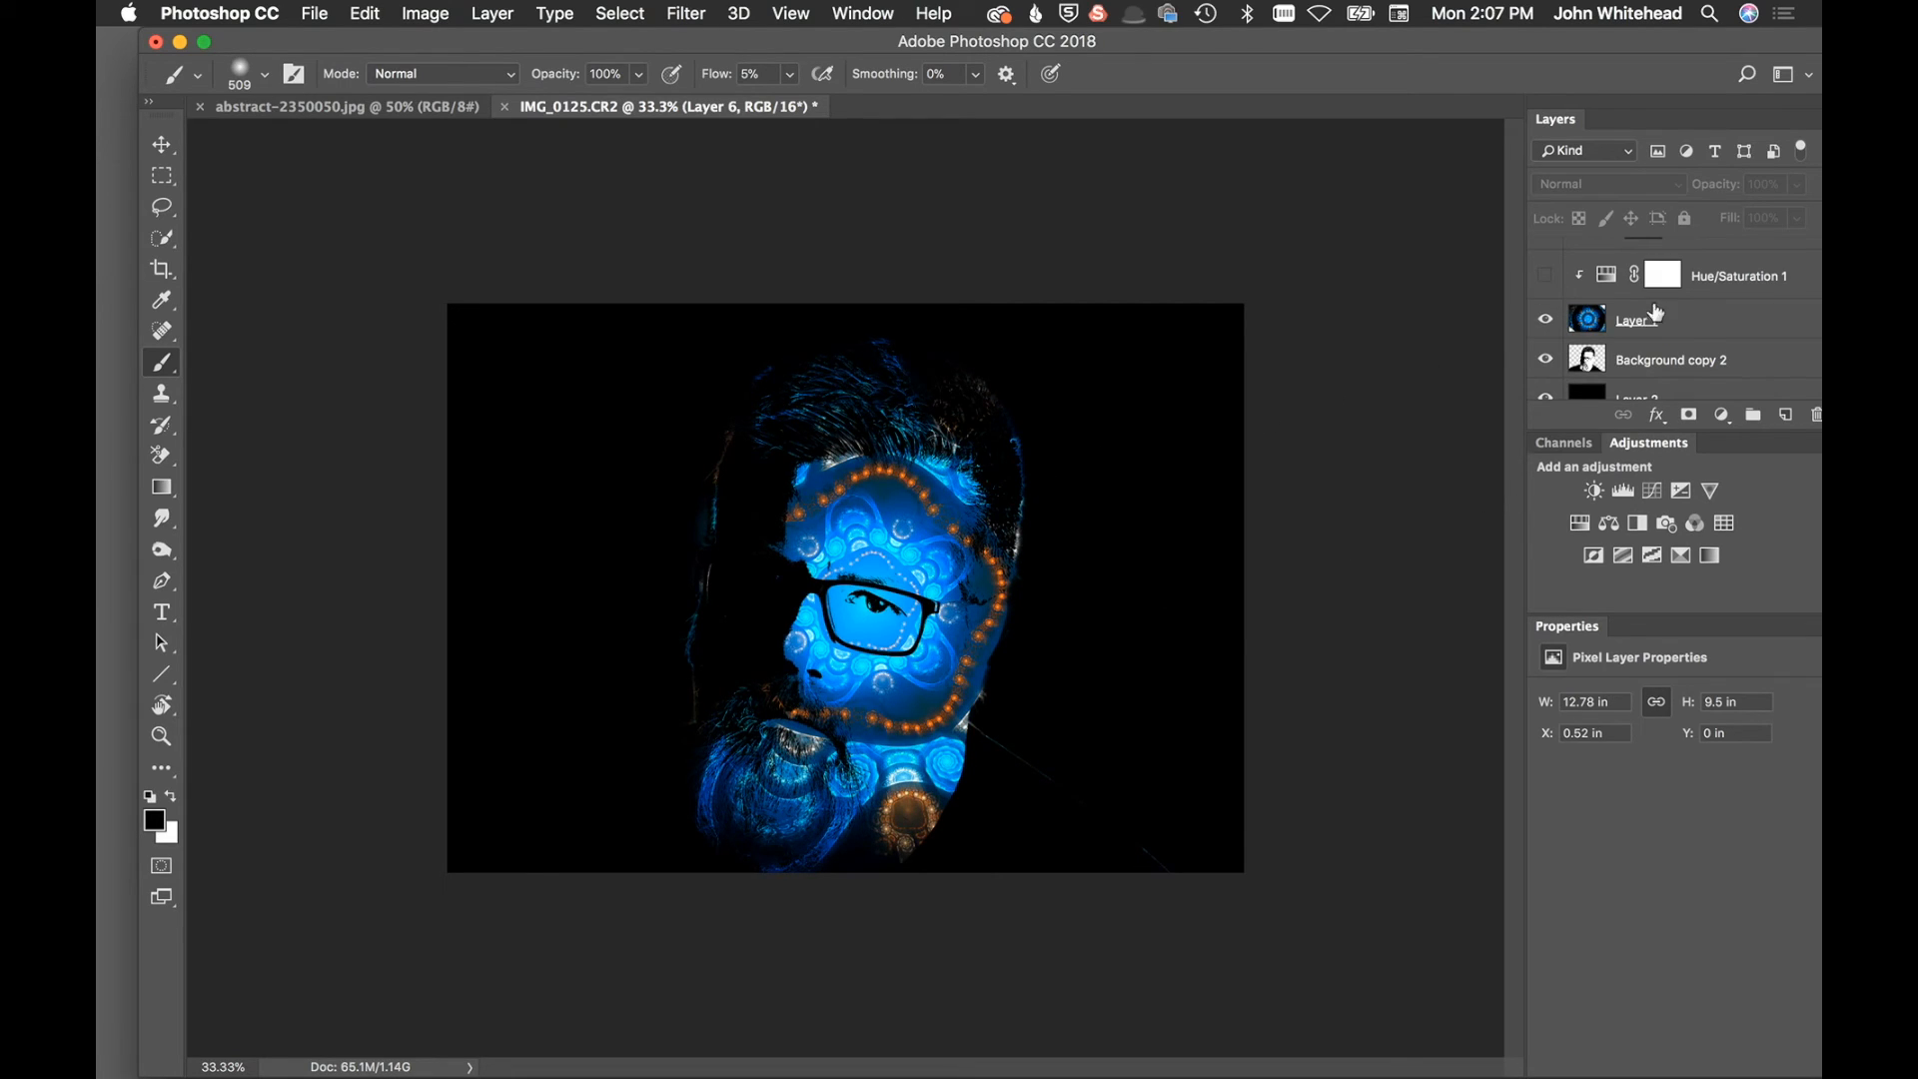
left_click(1546, 395)
scroll(1658, 349, "down", 3)
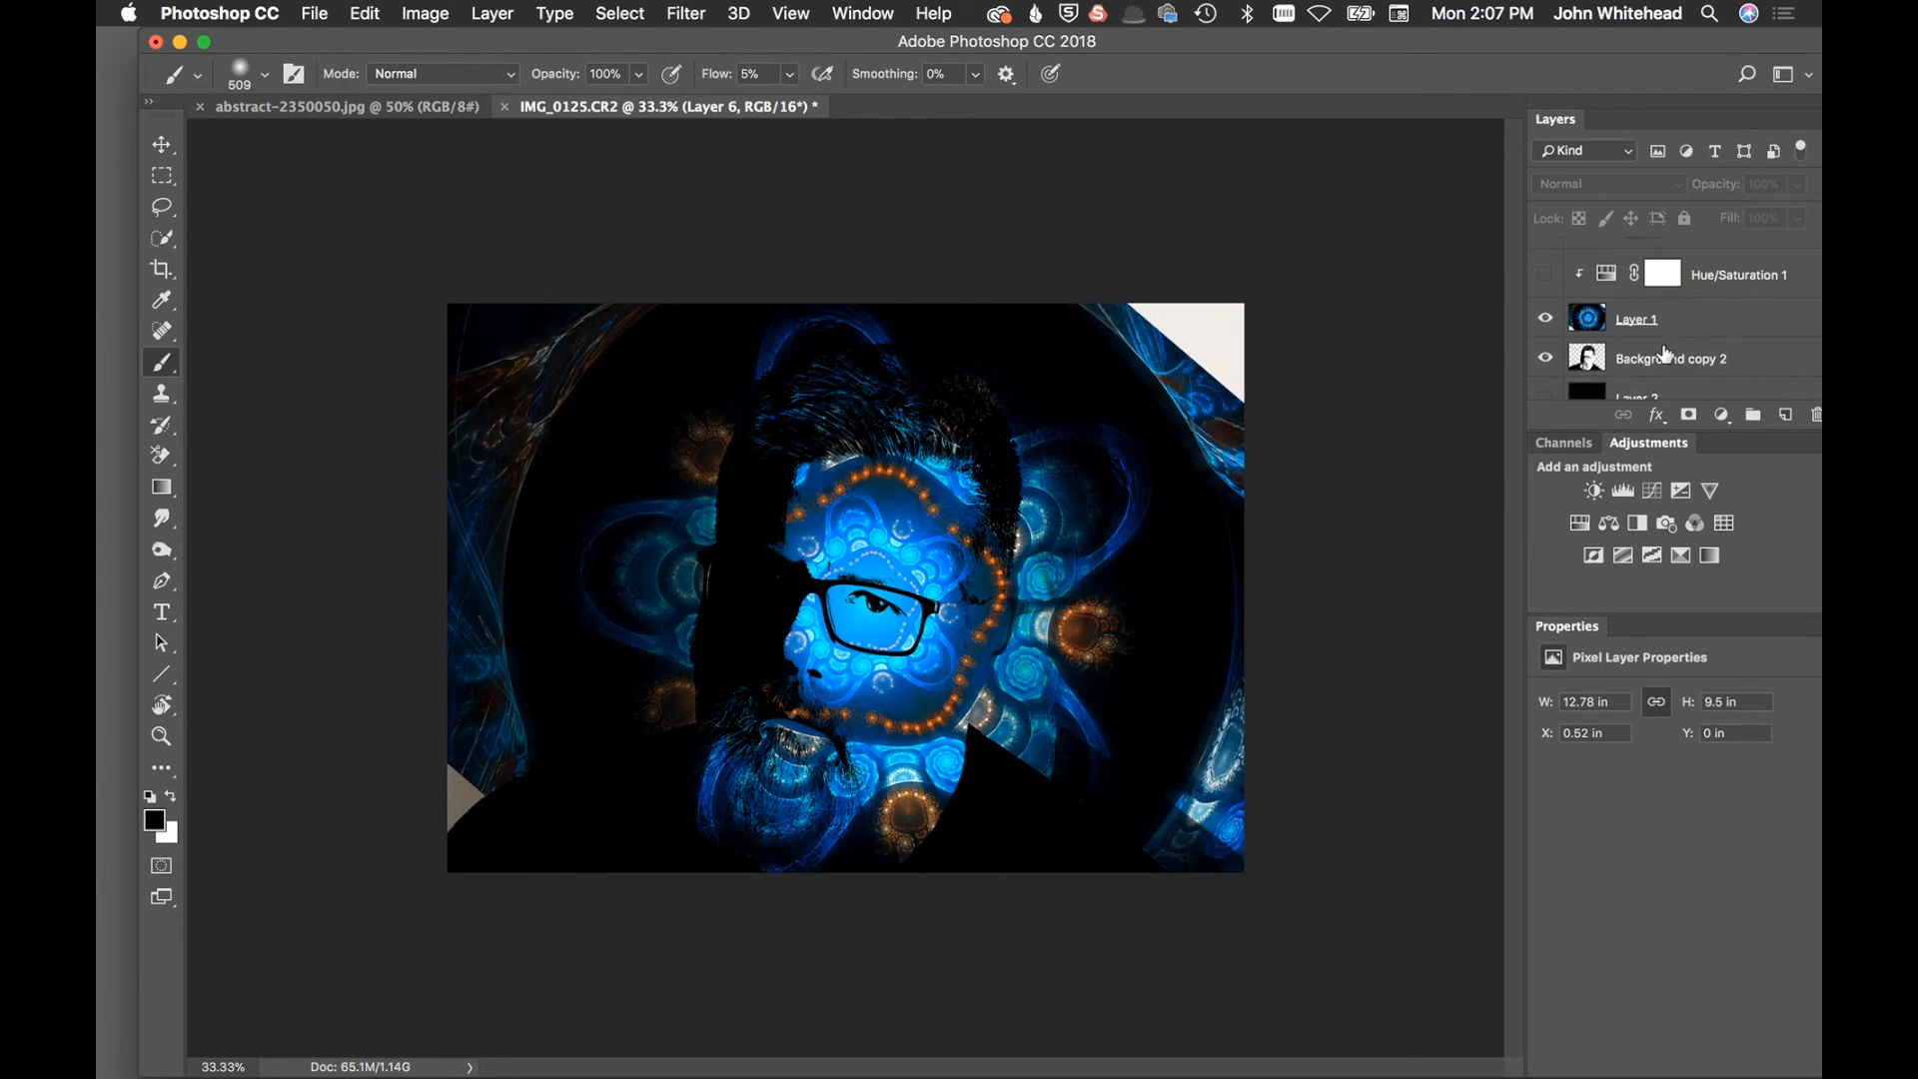
scroll(1638, 329, "up", 2)
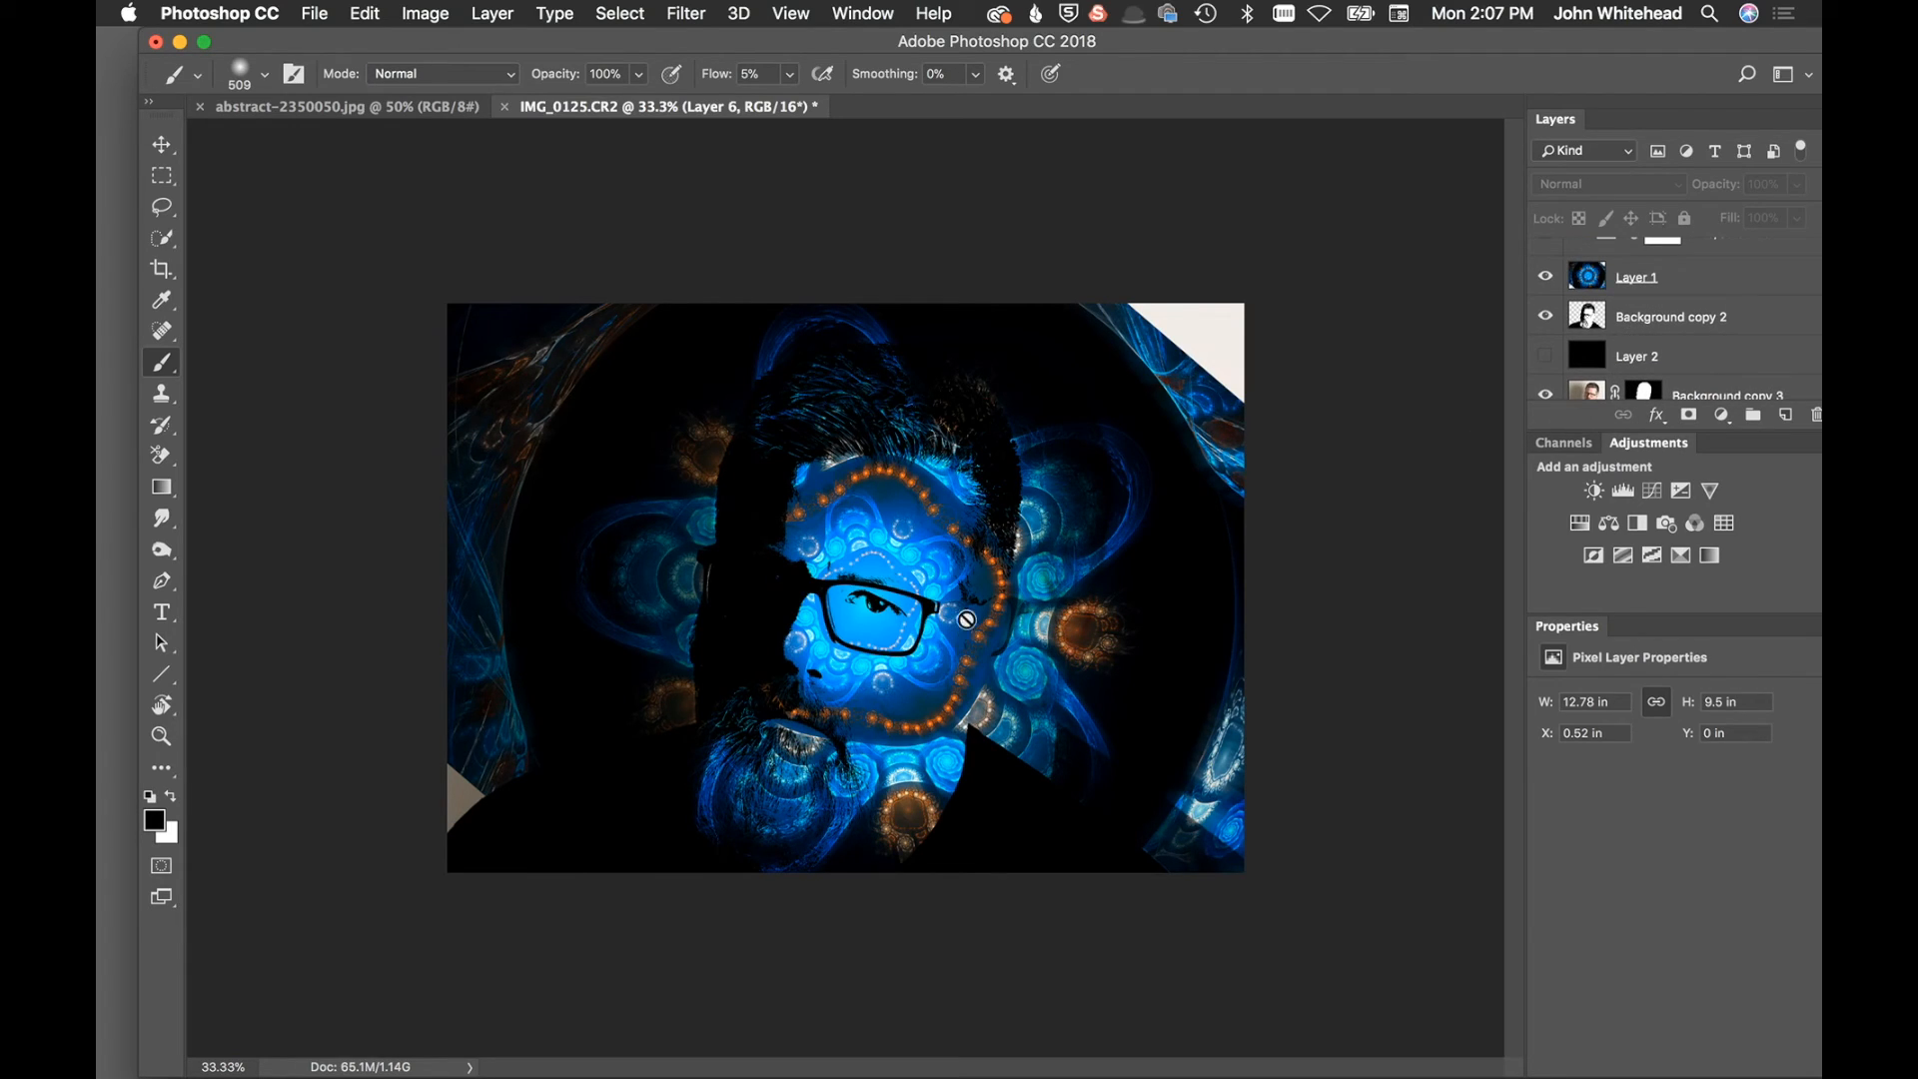
Set Layer 1's blend mode to Lighten
left_click(1588, 282)
left_click(1595, 189)
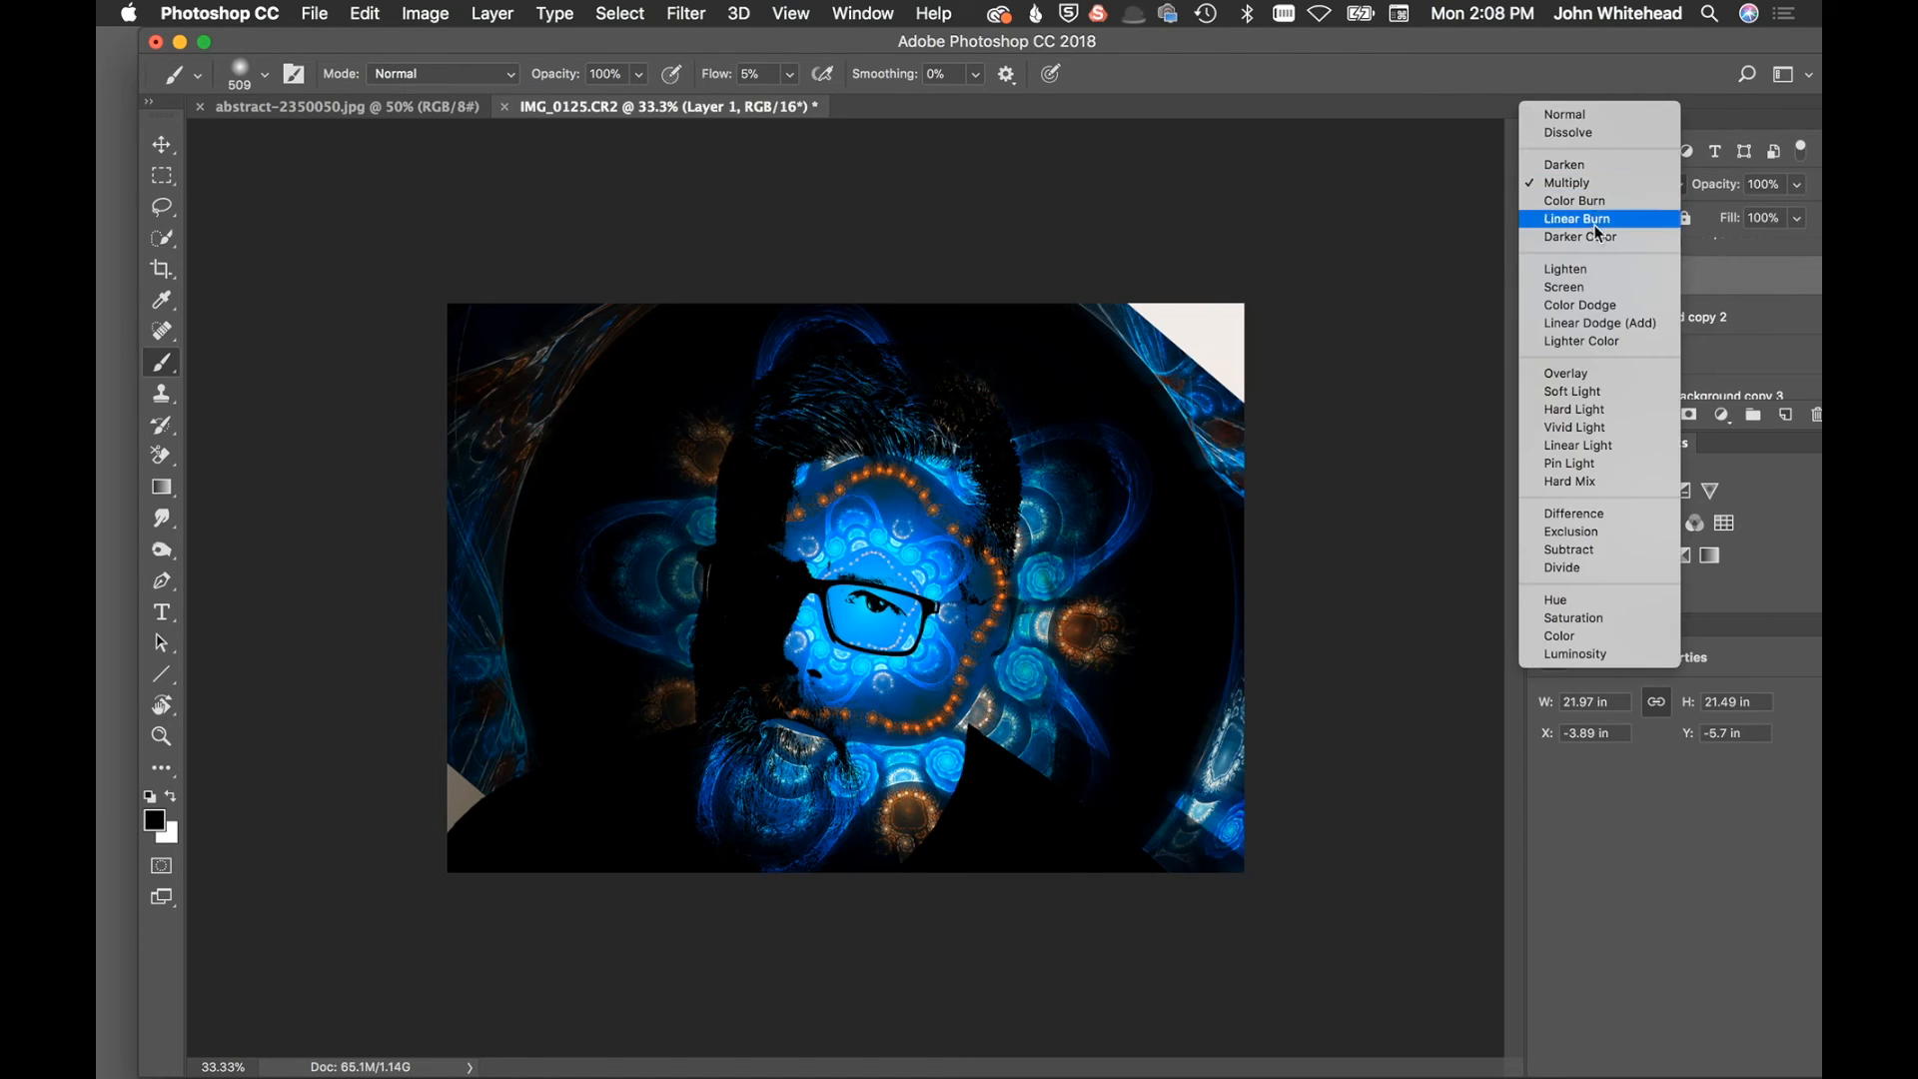
left_click(1606, 281)
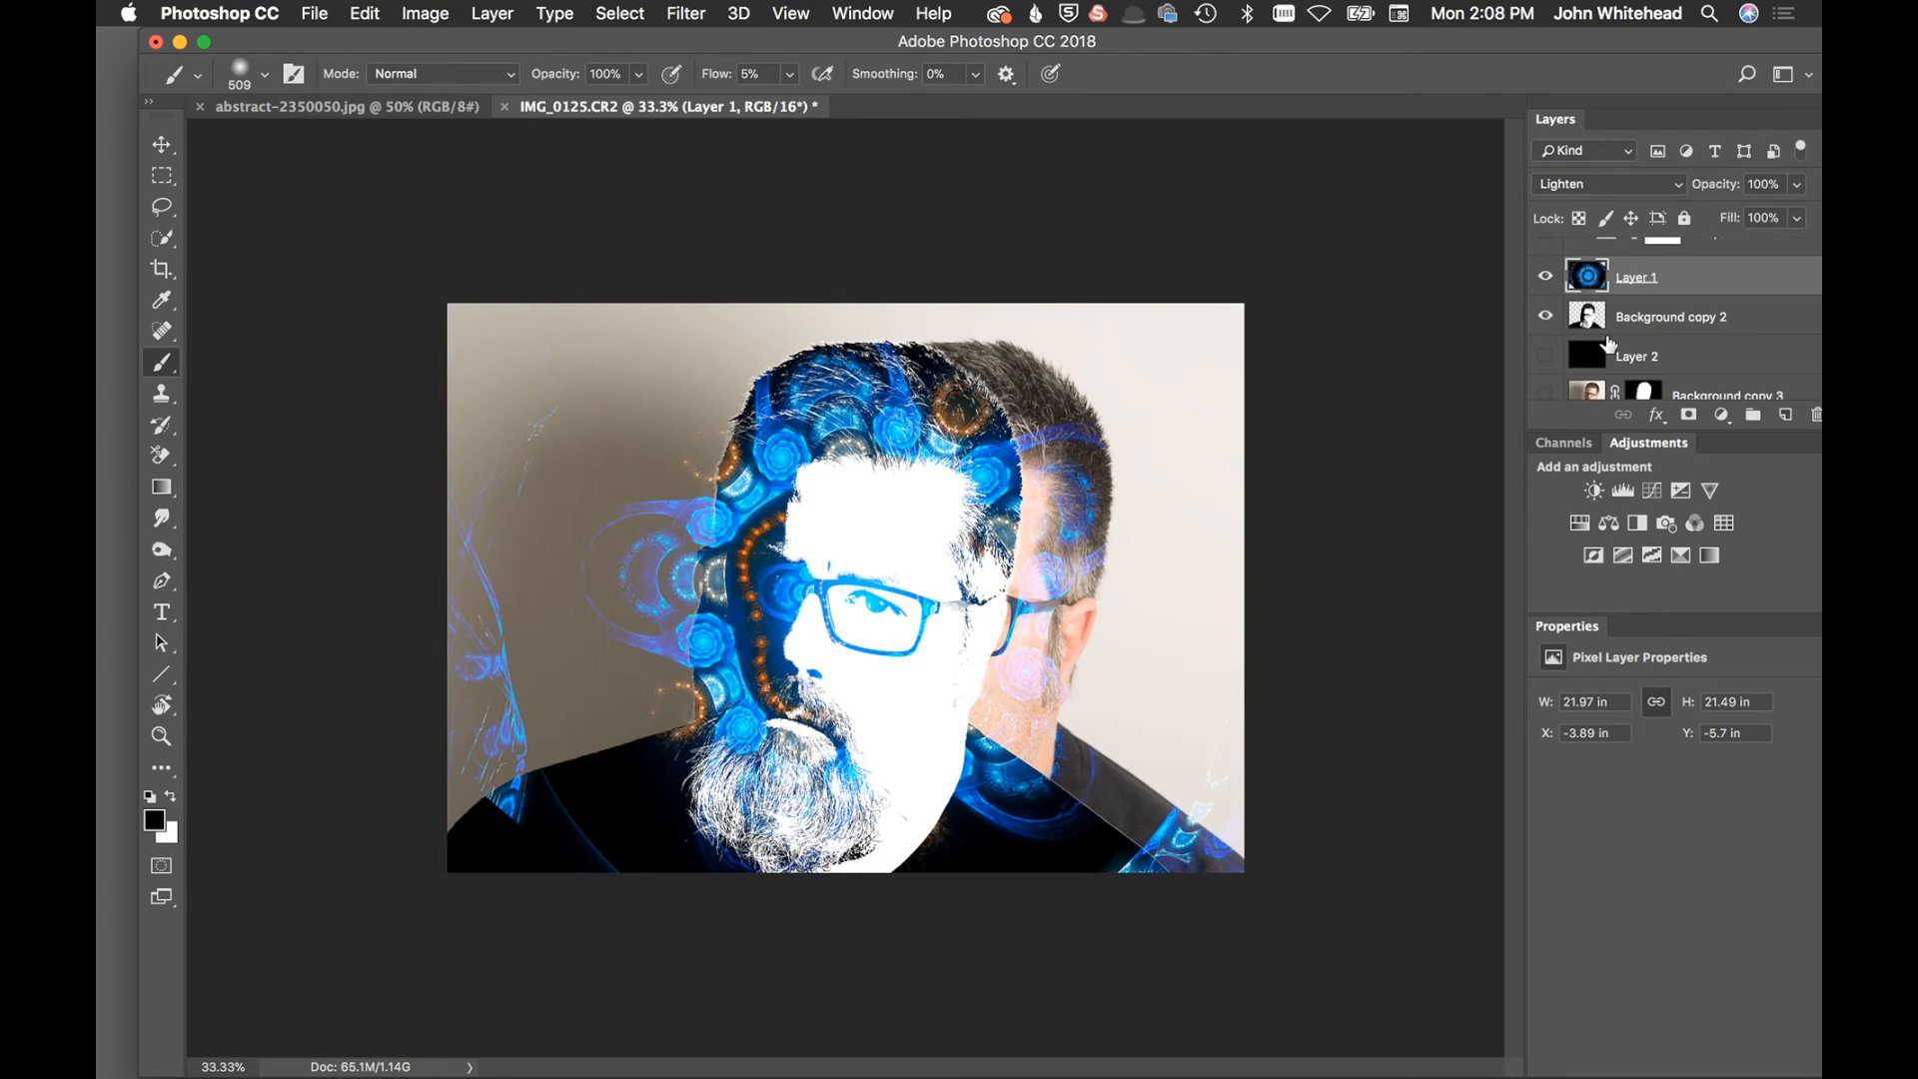
Hide Background copy 3 and Layer 0, and apply Background copy 3's mask to Layer 1
scroll(1606, 353, "down", 1)
left_click(1545, 395)
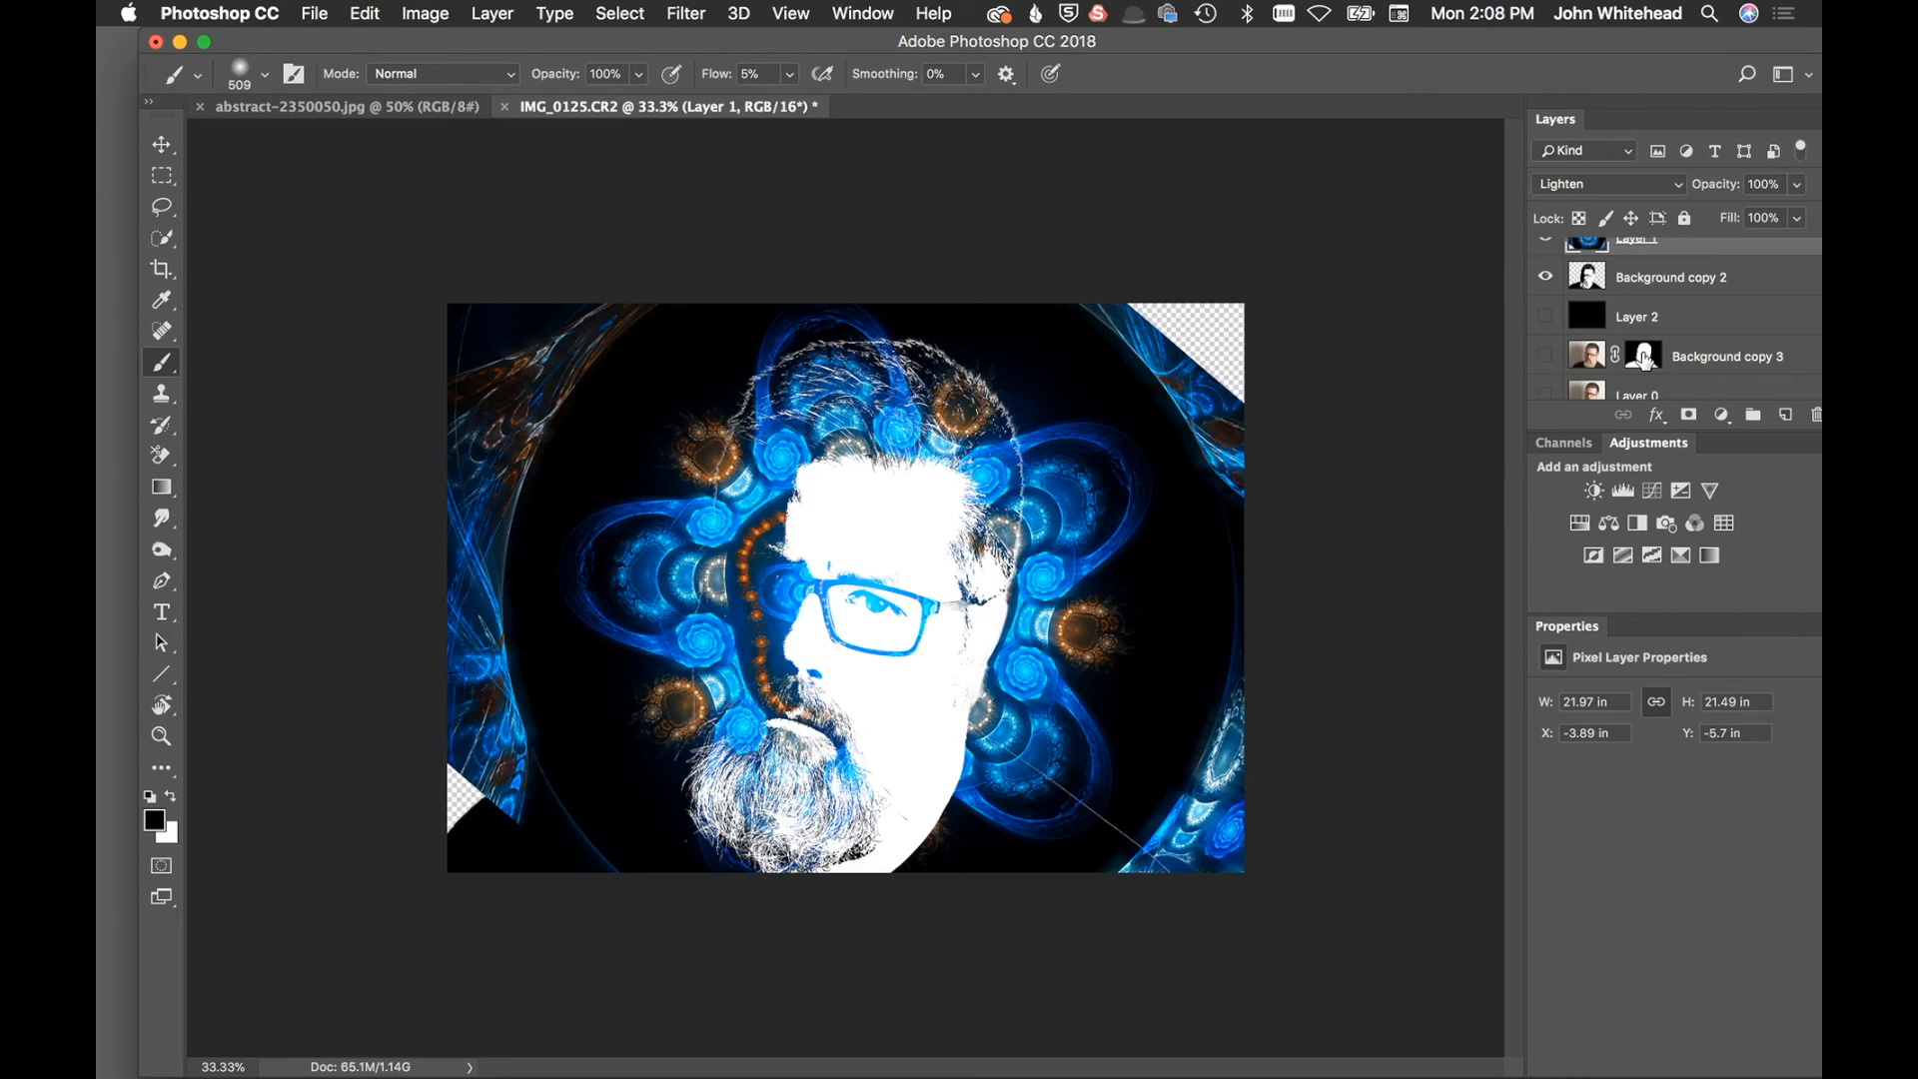
left_click_drag(1648, 364, 1673, 308)
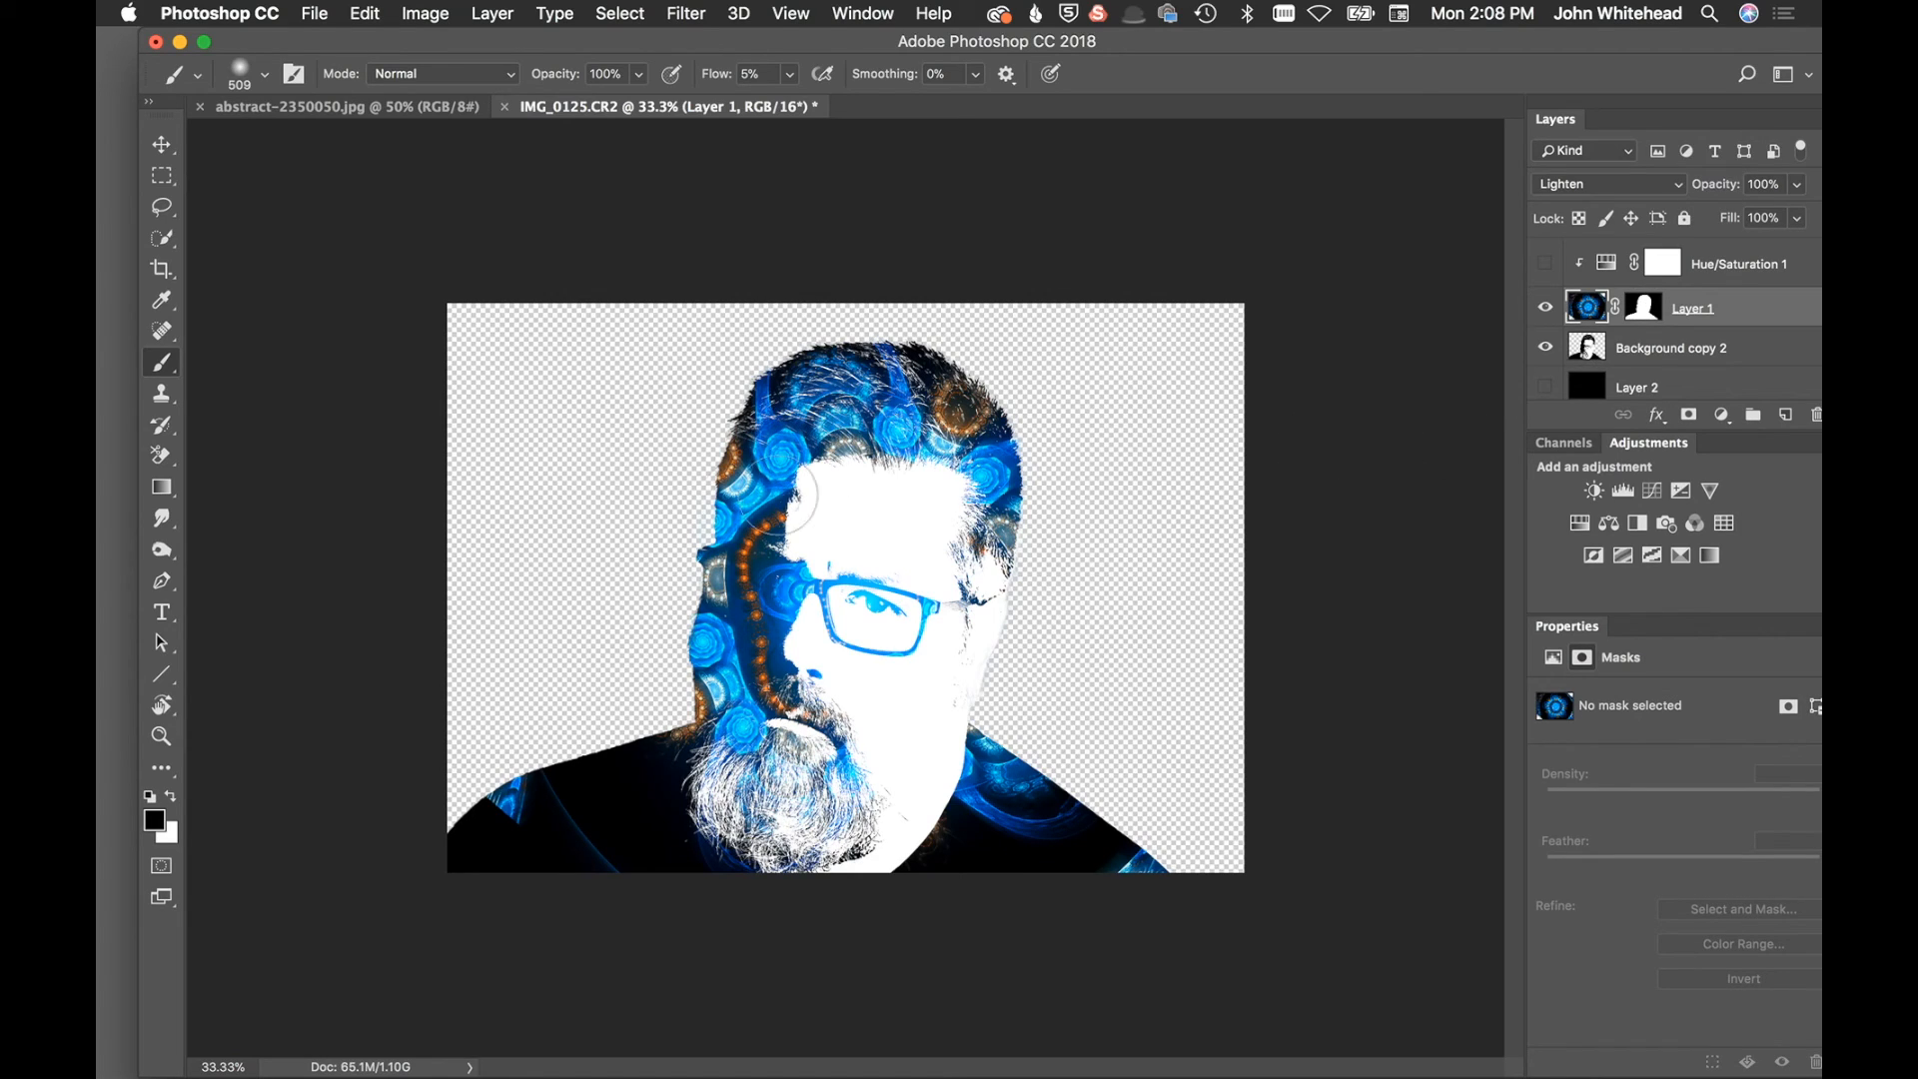
left_click(161, 144)
left_click_drag(742, 613, 800, 629)
key("cmd+z")
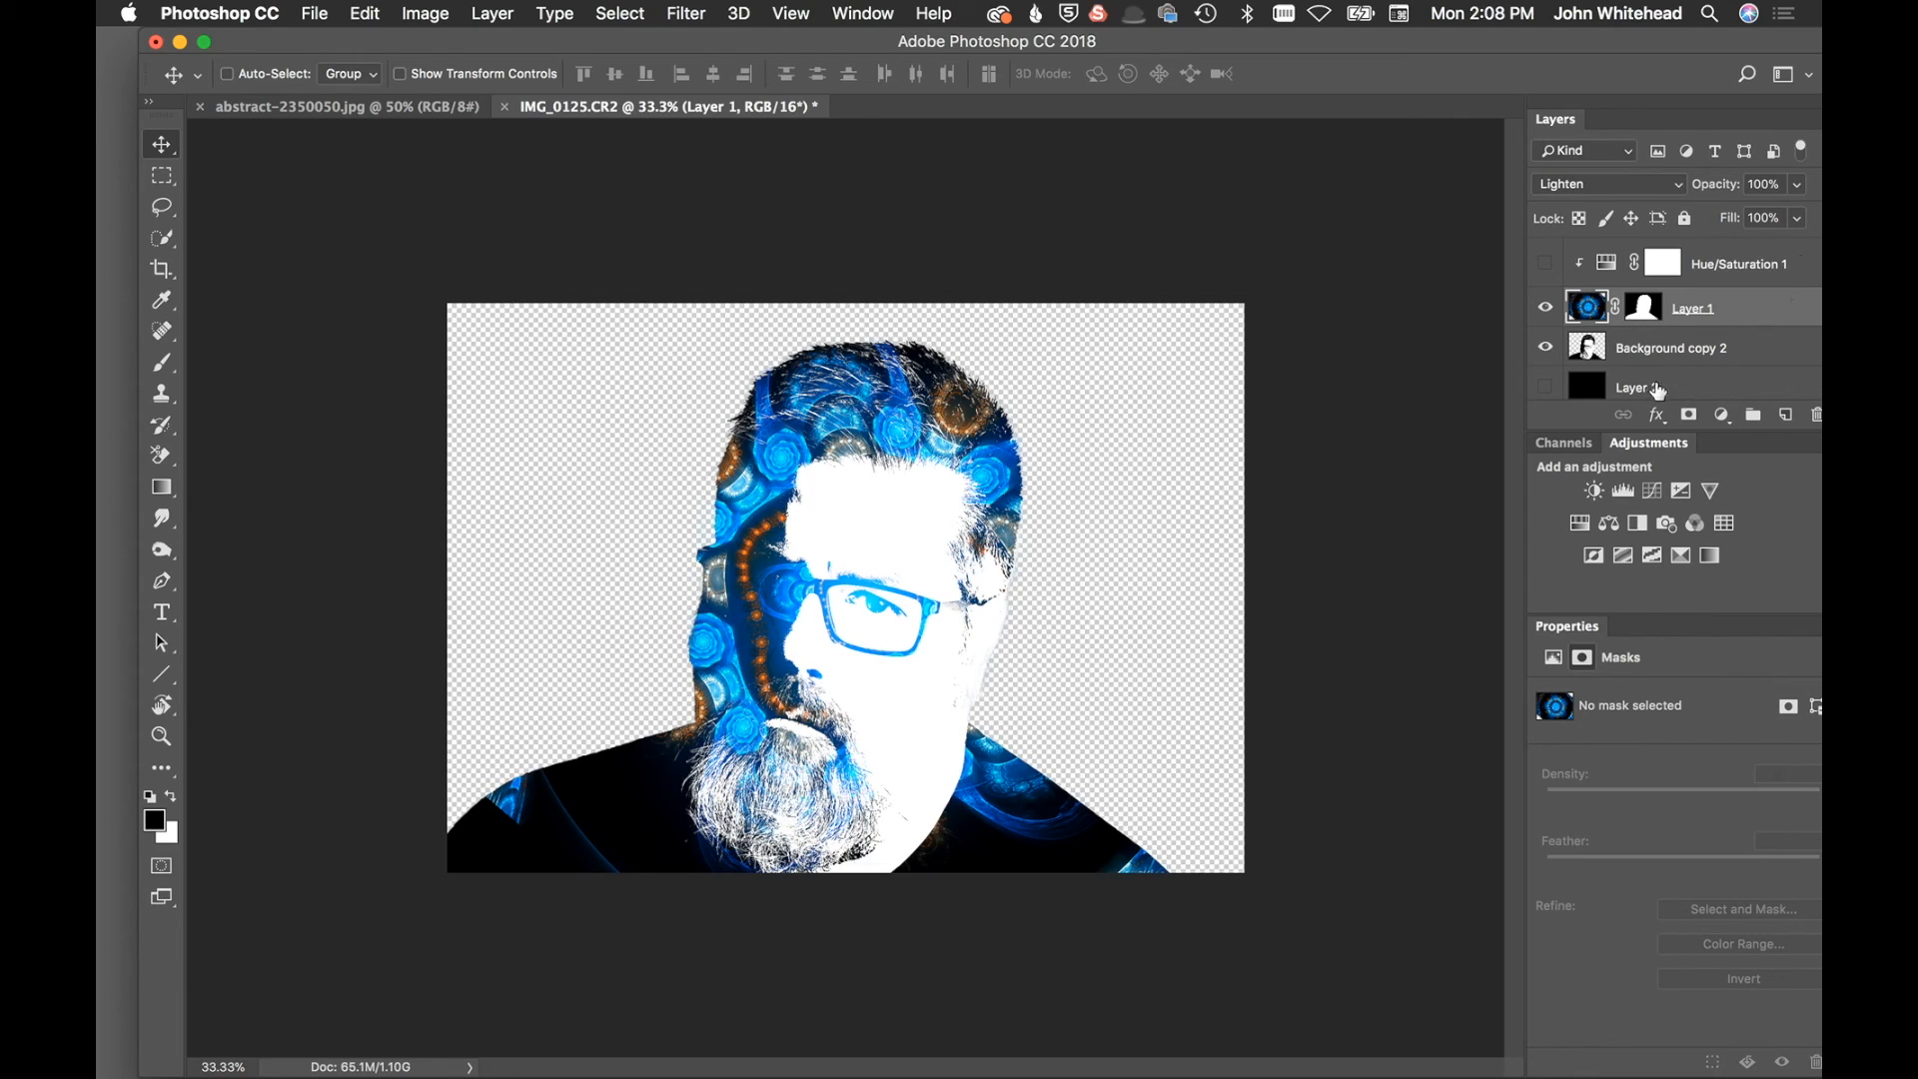
Set Layer 1's blend mode to Screen and move its pattern independently of the mask to about X -2.96 in, Y -3.96 in
left_click(1621, 180)
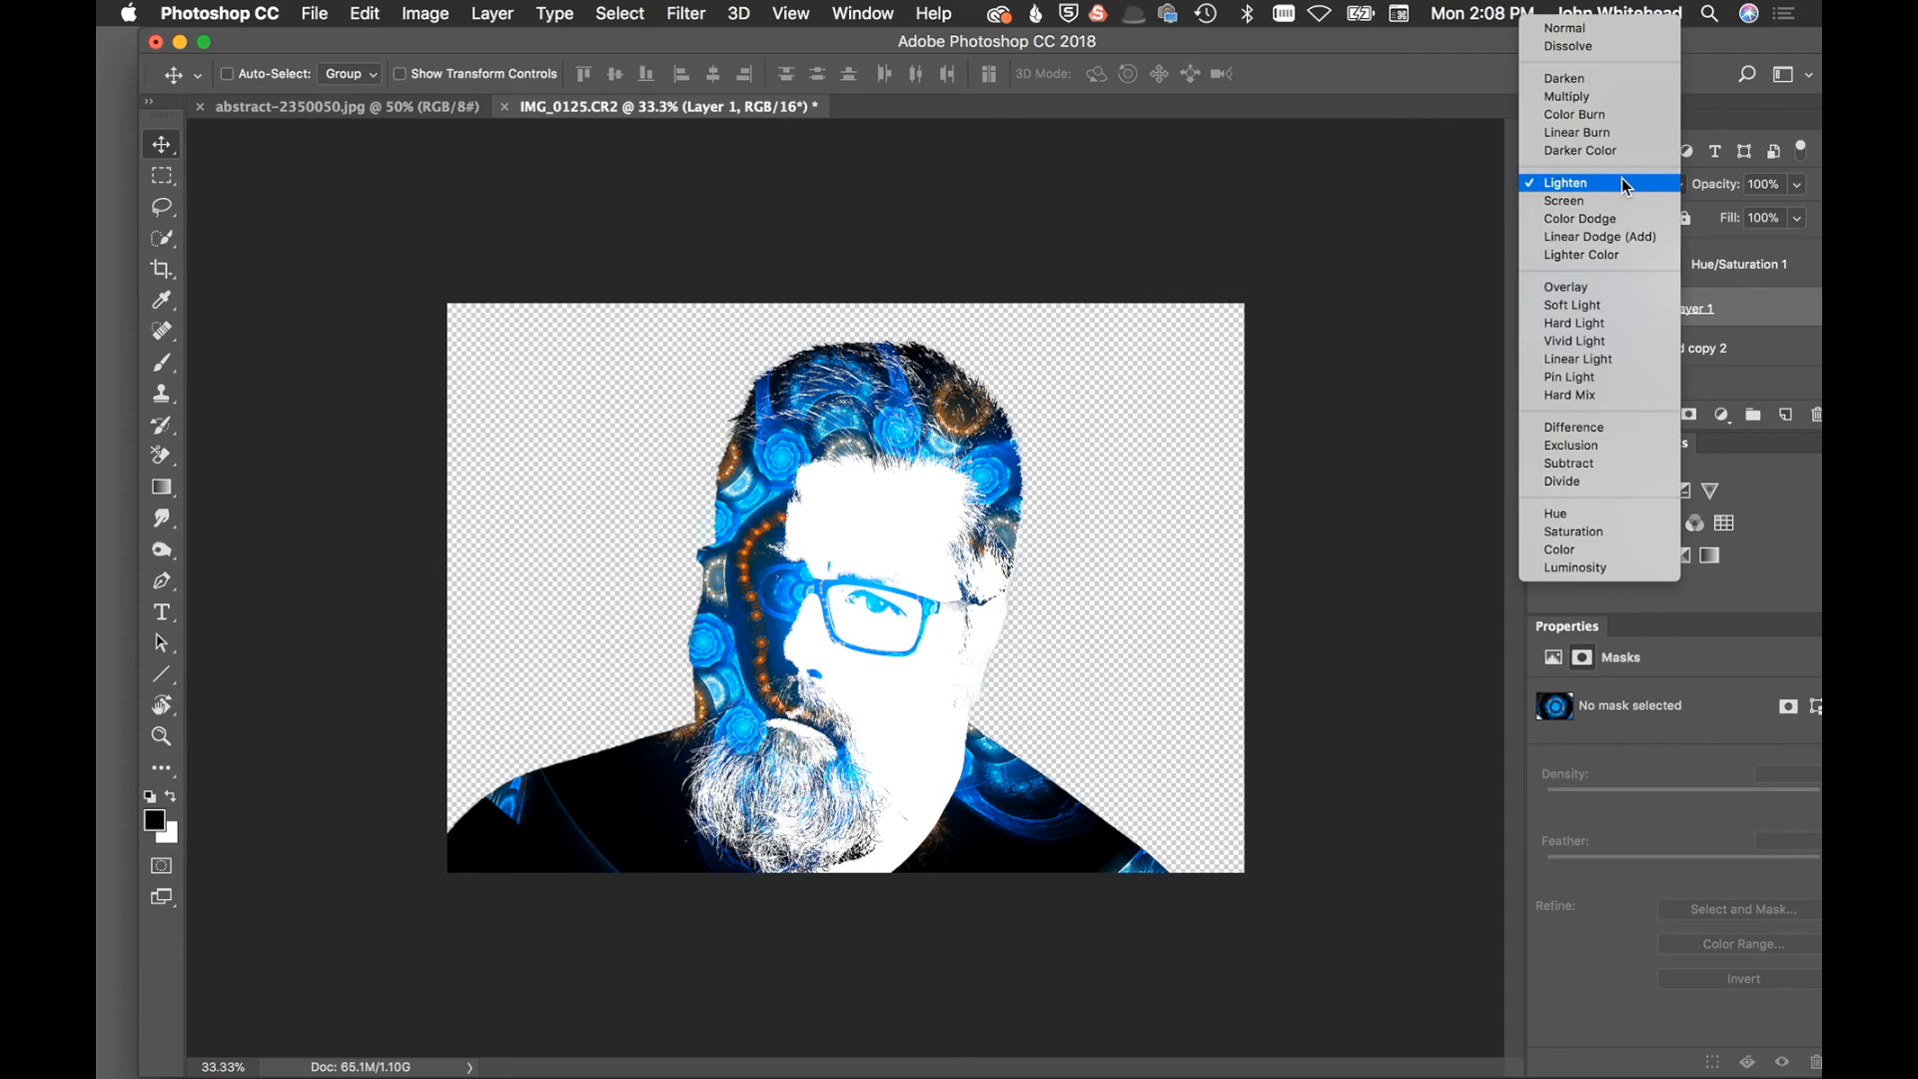
left_click(1626, 204)
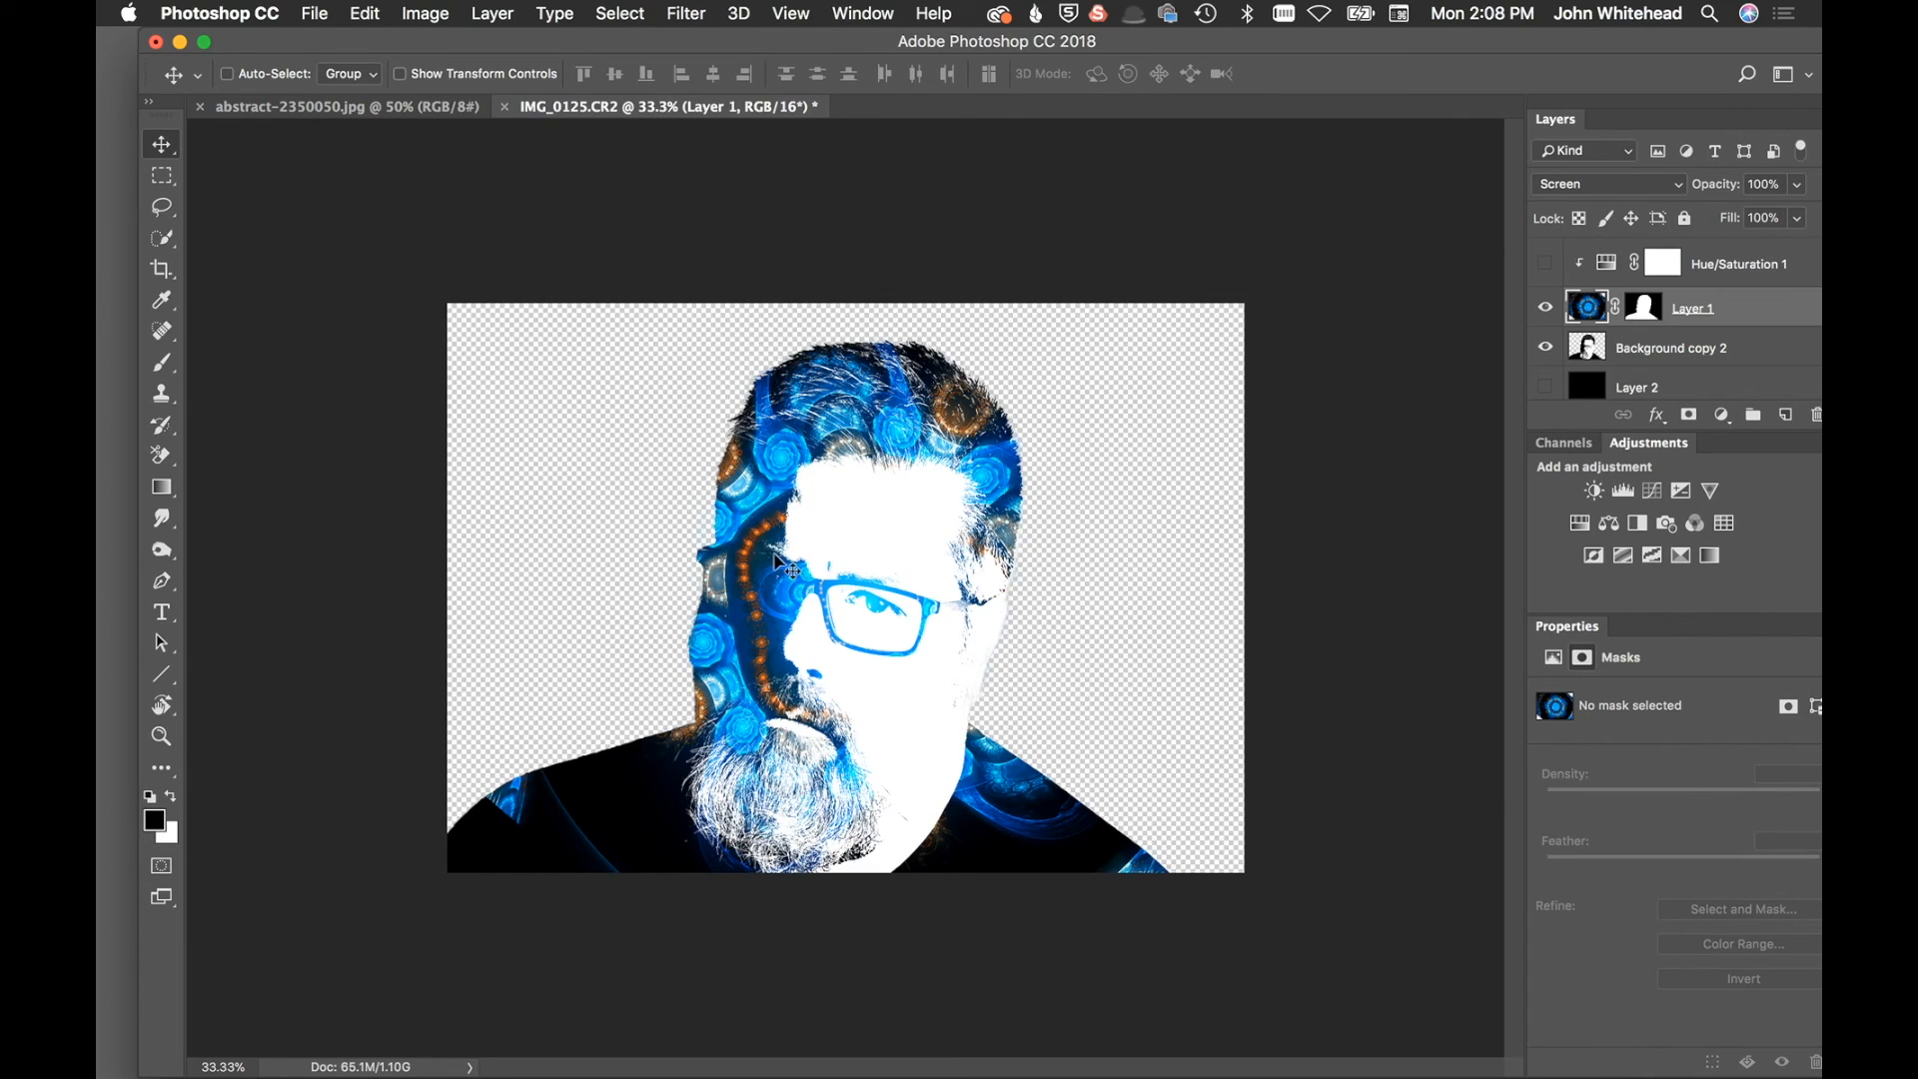
left_click(1596, 305)
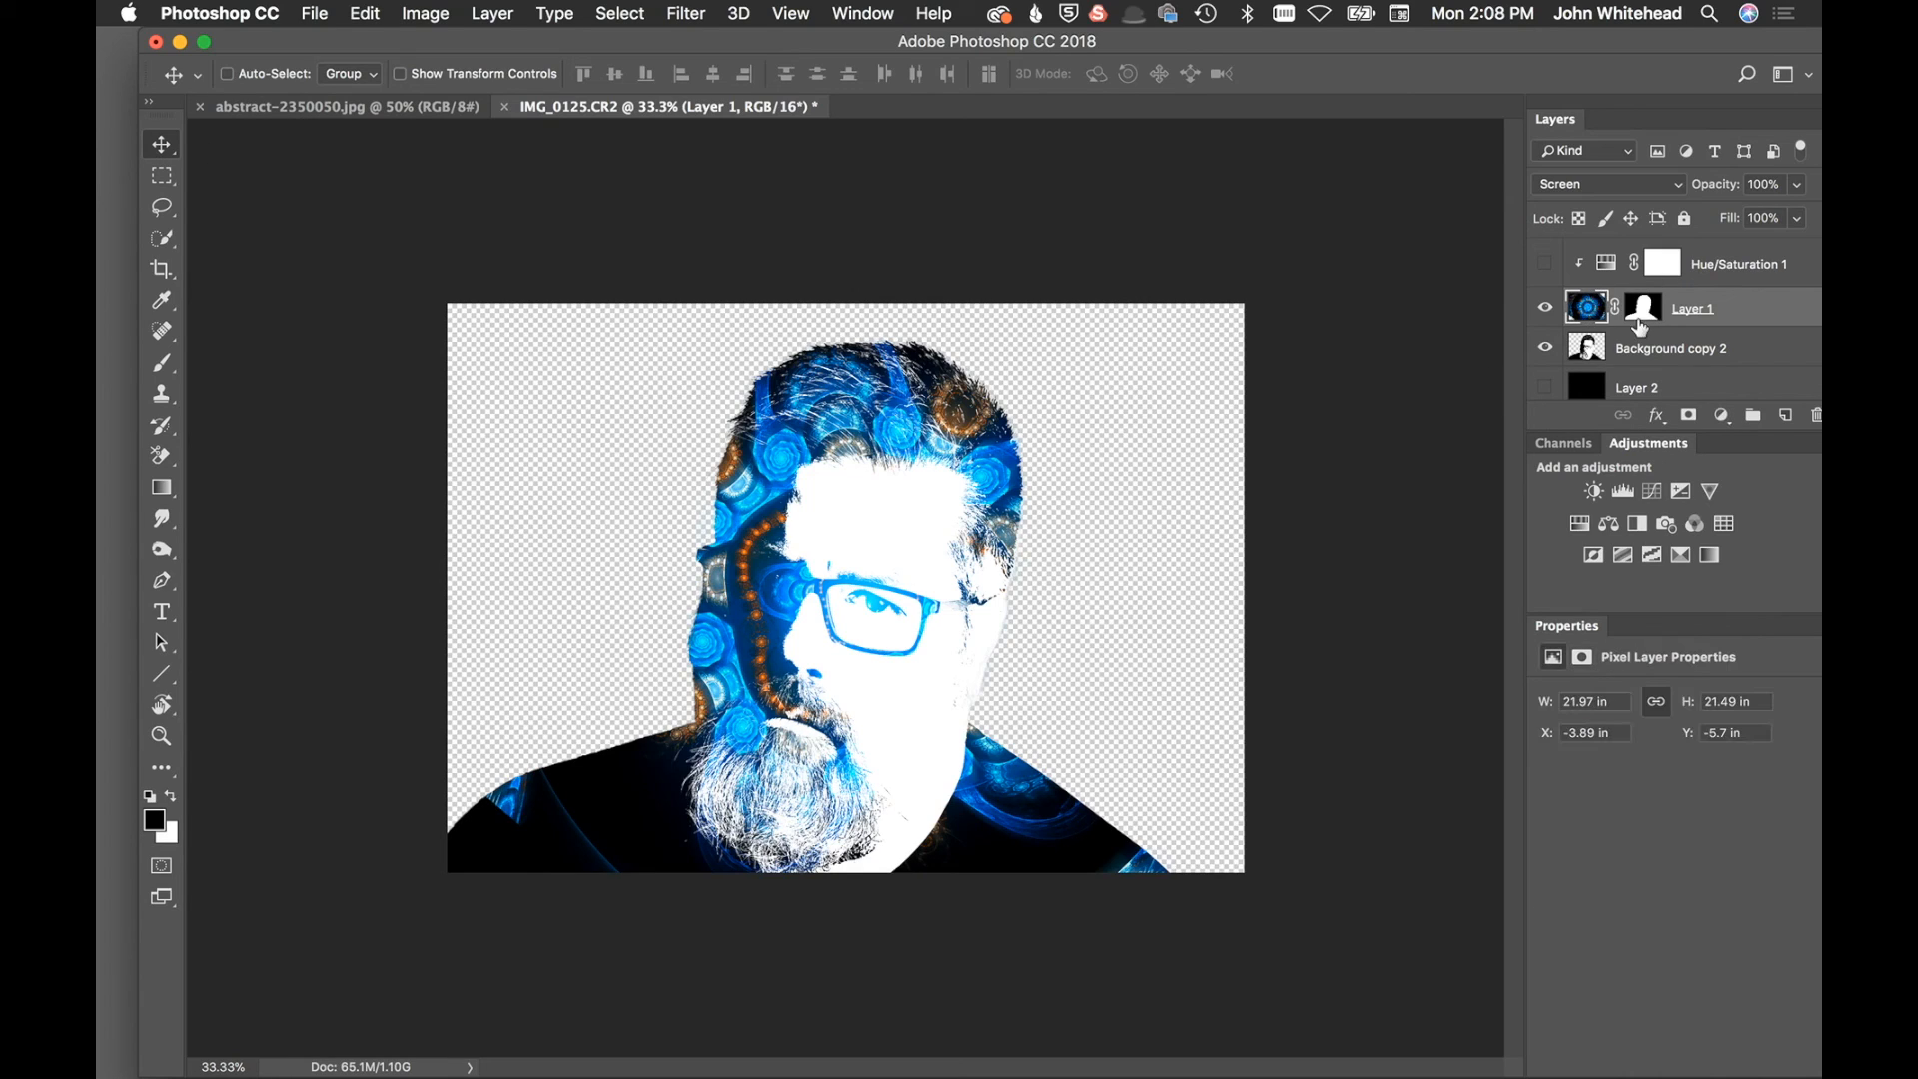
left_click_drag(739, 554, 814, 666)
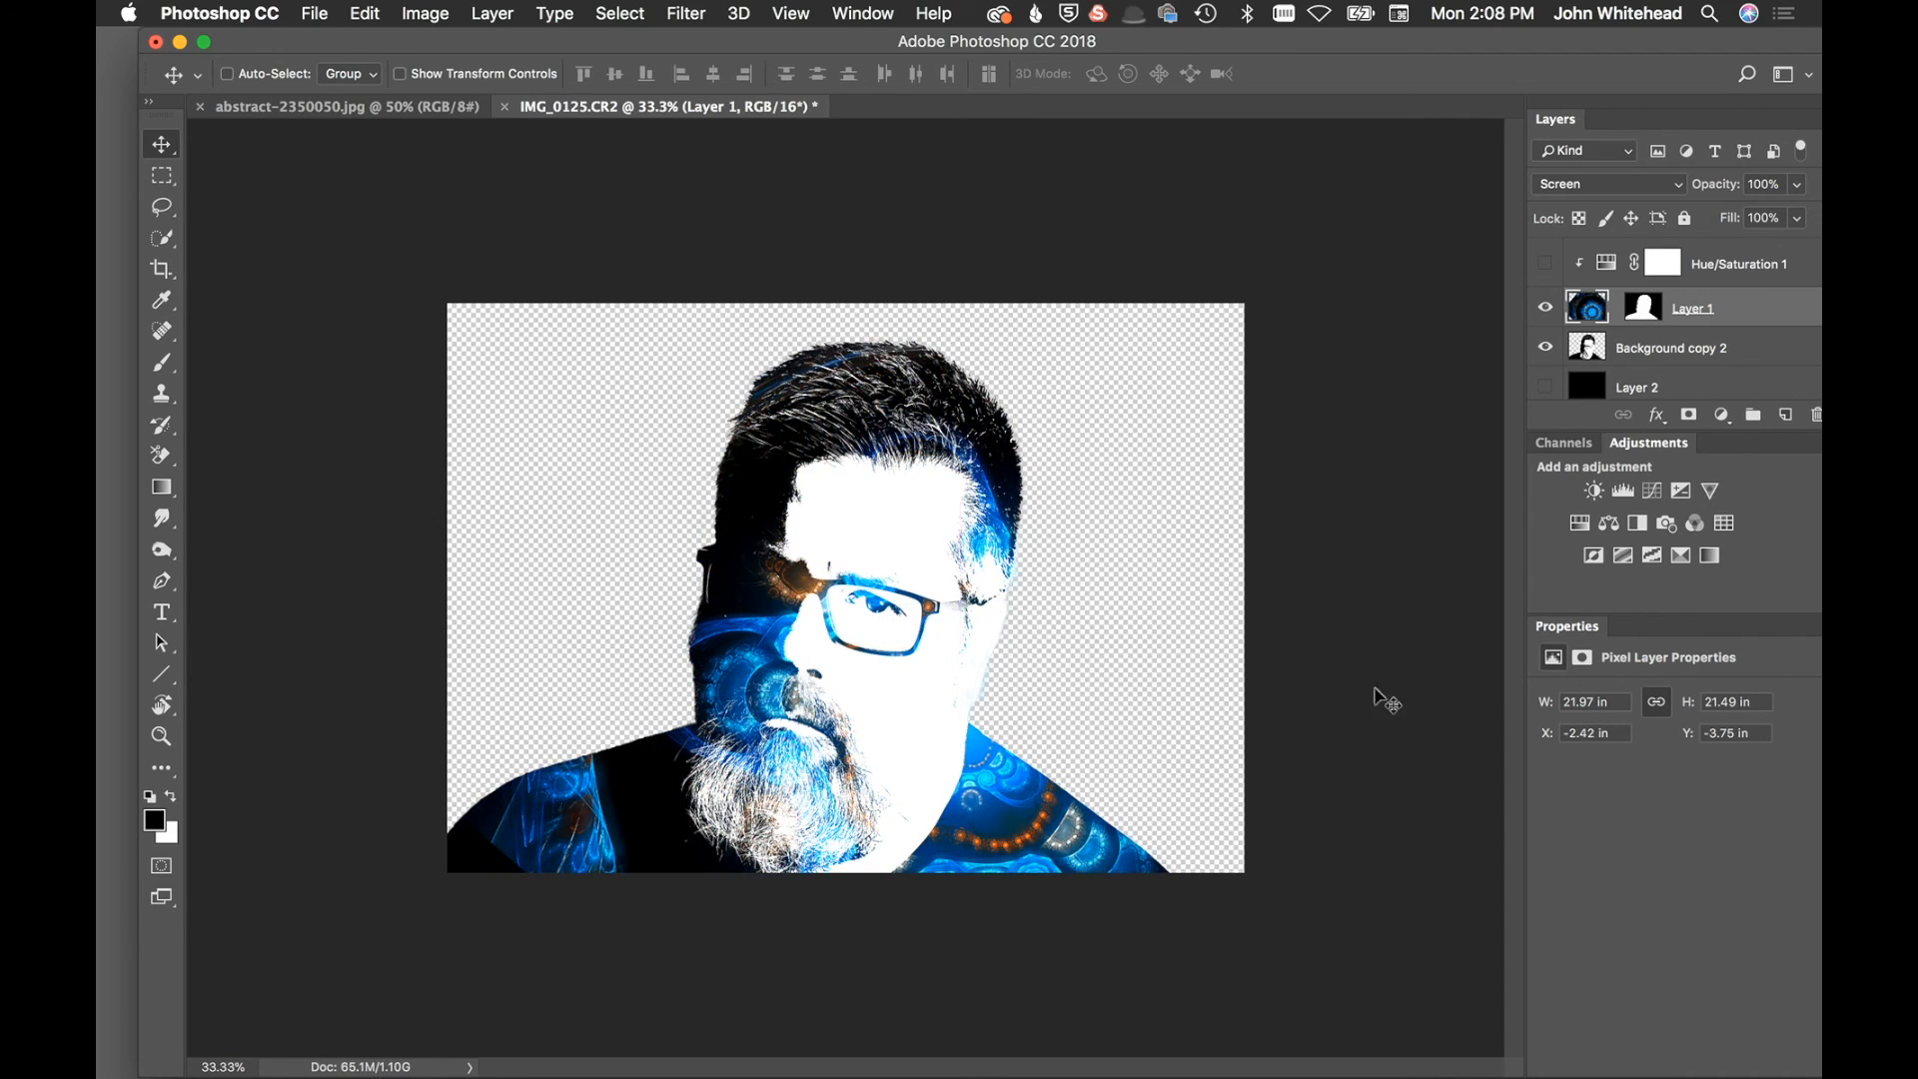
left_click_drag(863, 731, 851, 721)
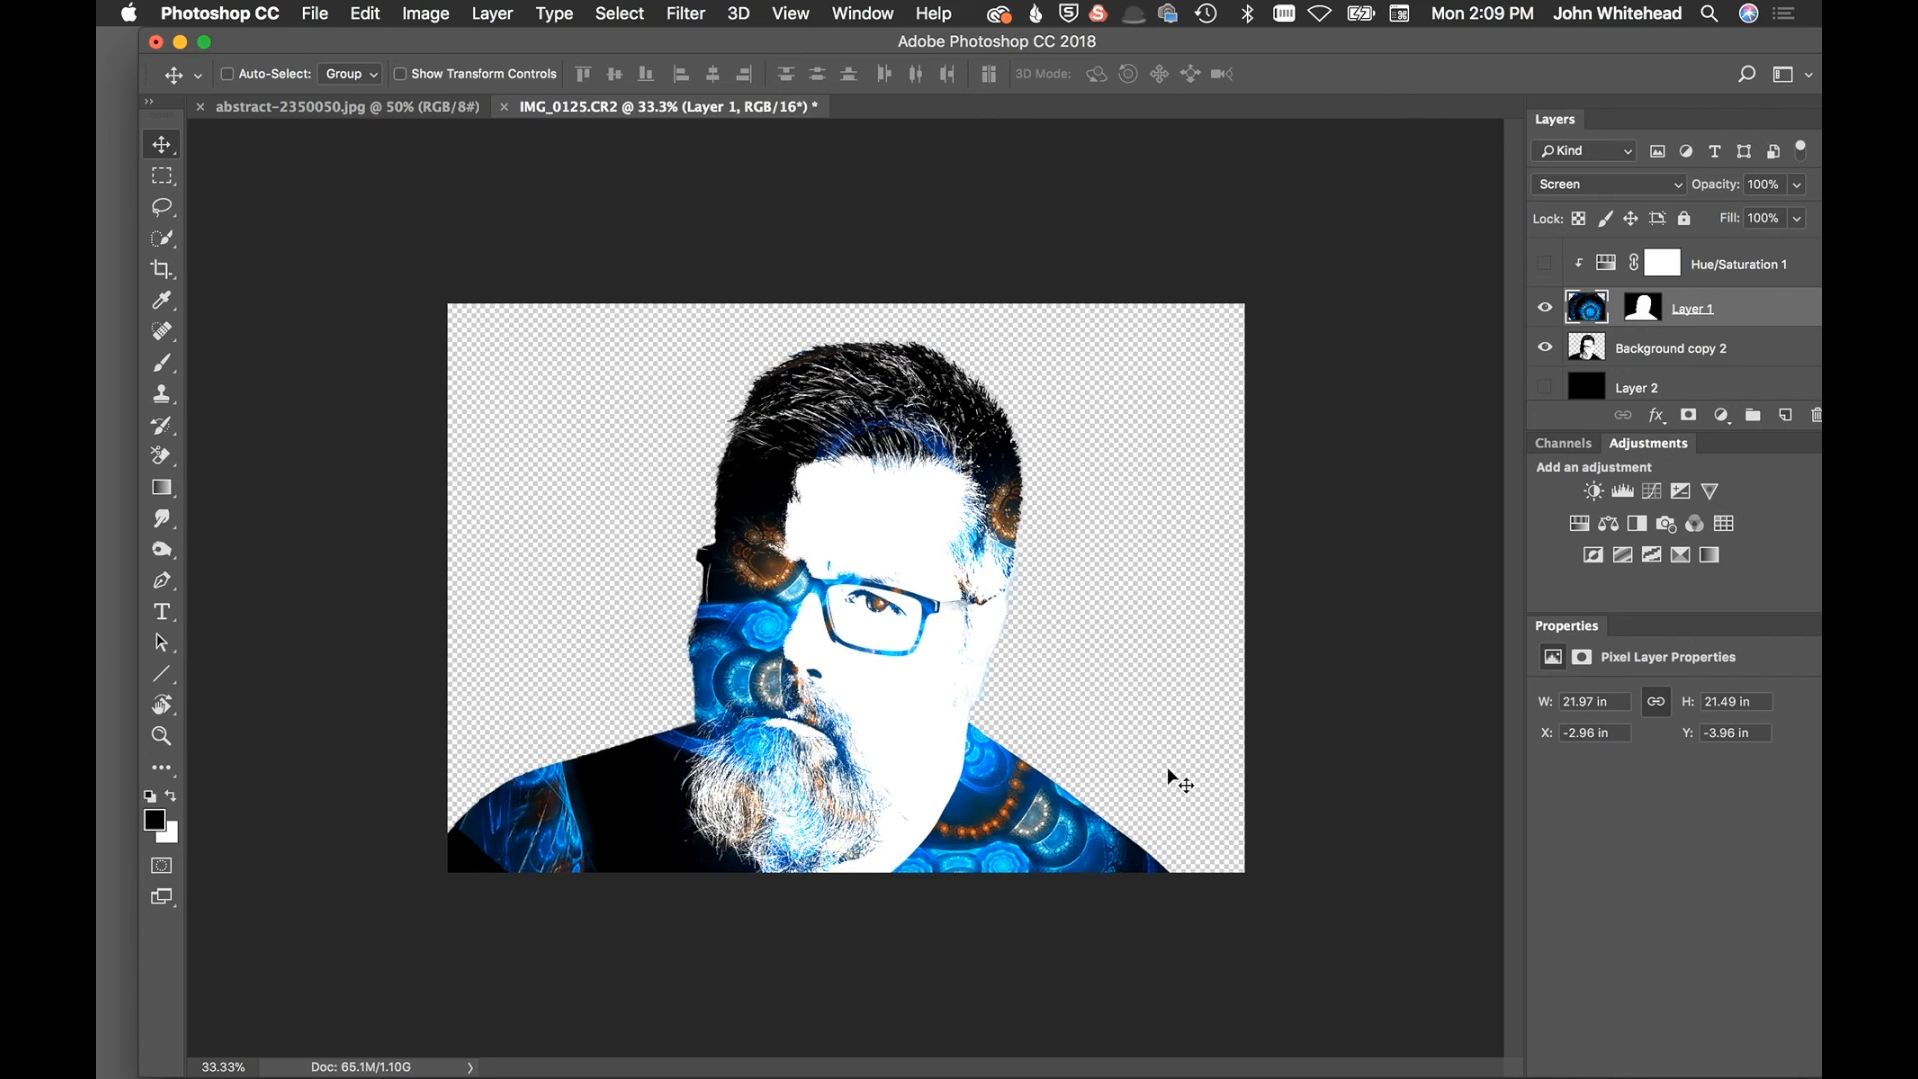